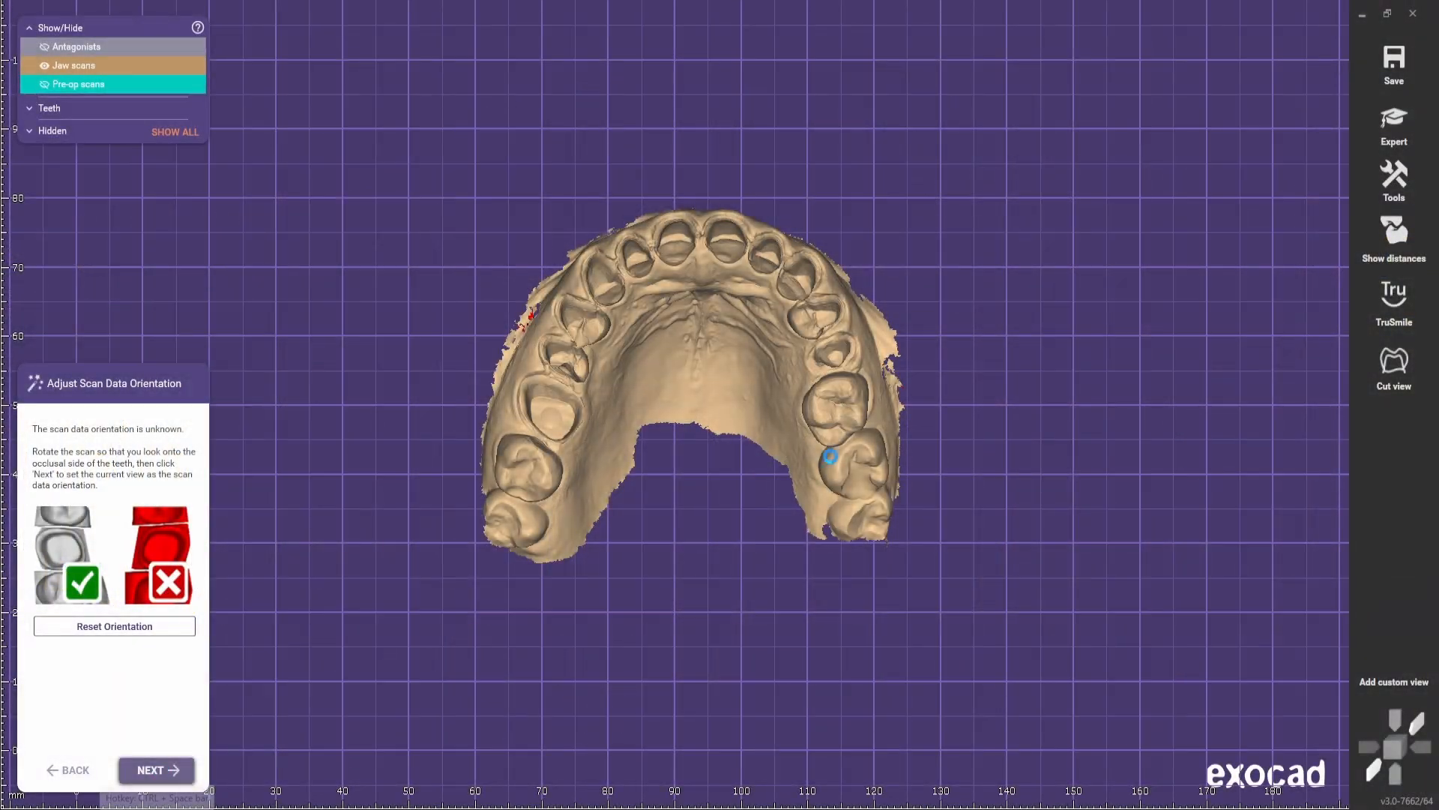
- Set the occlusal view as the scan data orientation, check the scans in occlusion, and continue to the 3D Data Editor
{"action": "left_click", "coordinate": [159, 772]}
{"action": "right_click_drag", "start_coordinate": [711, 347], "coordinate": [581, 407]}
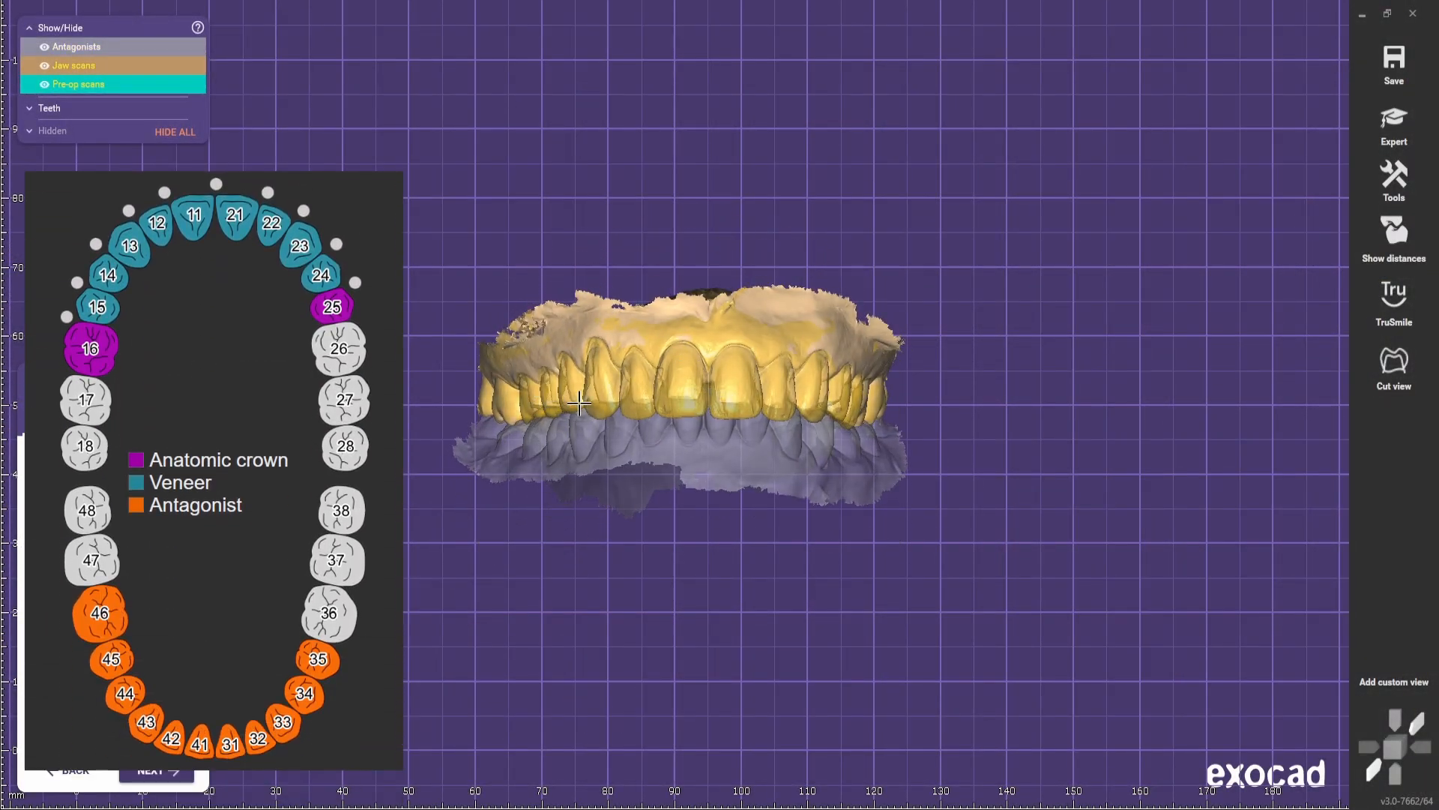
{"action": "right_click_drag", "start_coordinate": [733, 480], "coordinate": [515, 435]}
{"action": "key", "text": "ctrl+a"}
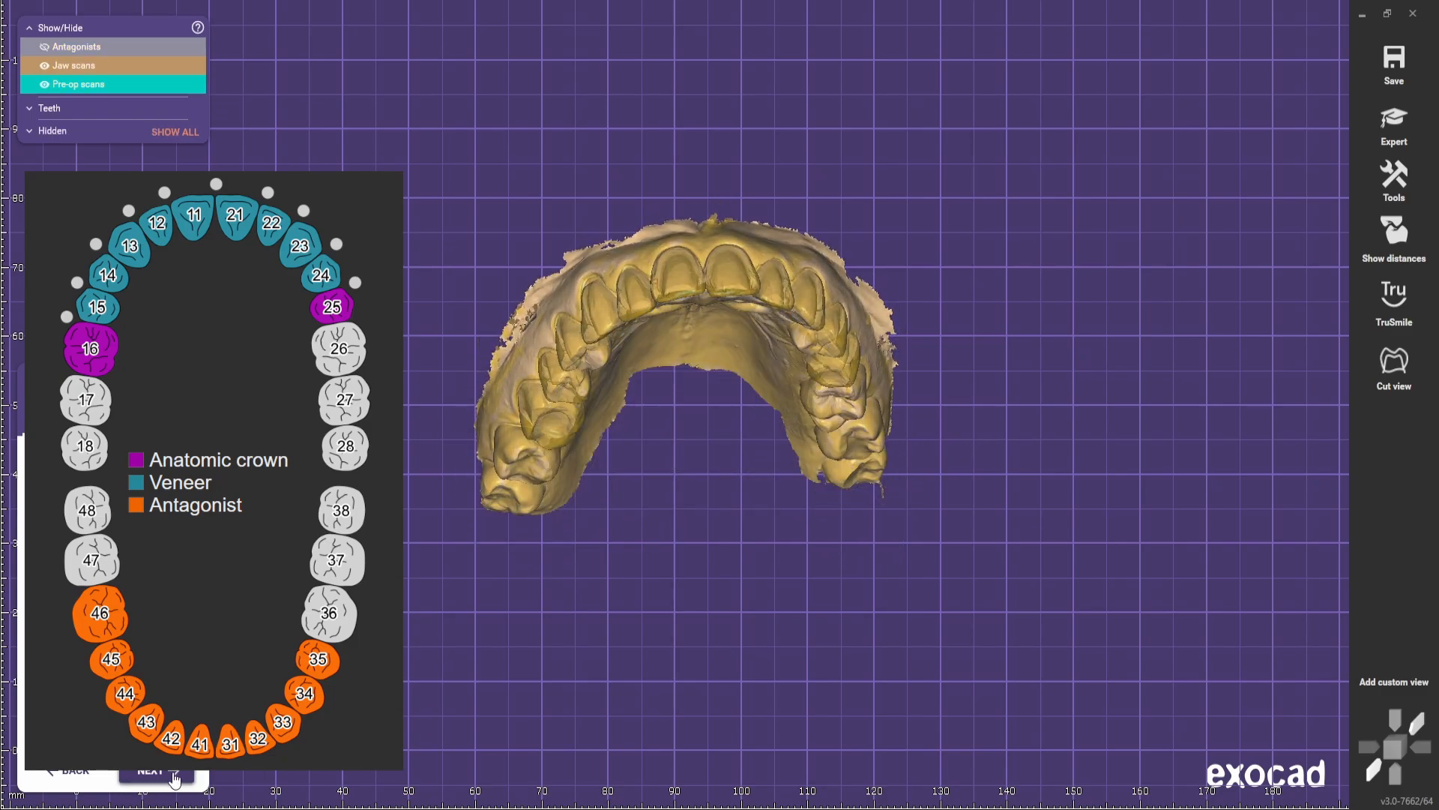
{"action": "left_click", "coordinate": [175, 778]}
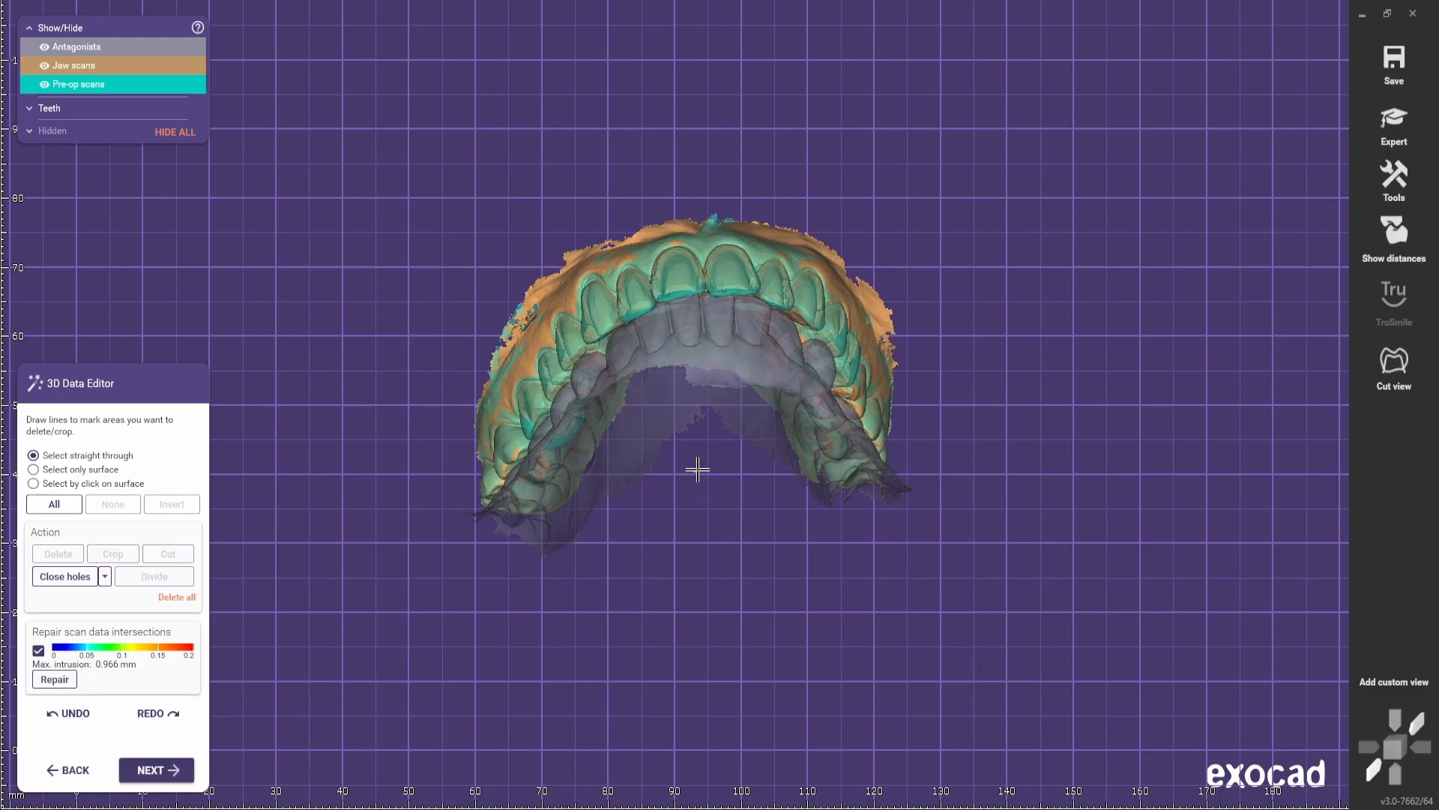
- Pass through the 3D Data Editor without edits and skip the Smile Creator to reach margin line detection
{"action": "right_click_drag", "start_coordinate": [697, 470], "coordinate": [822, 439]}
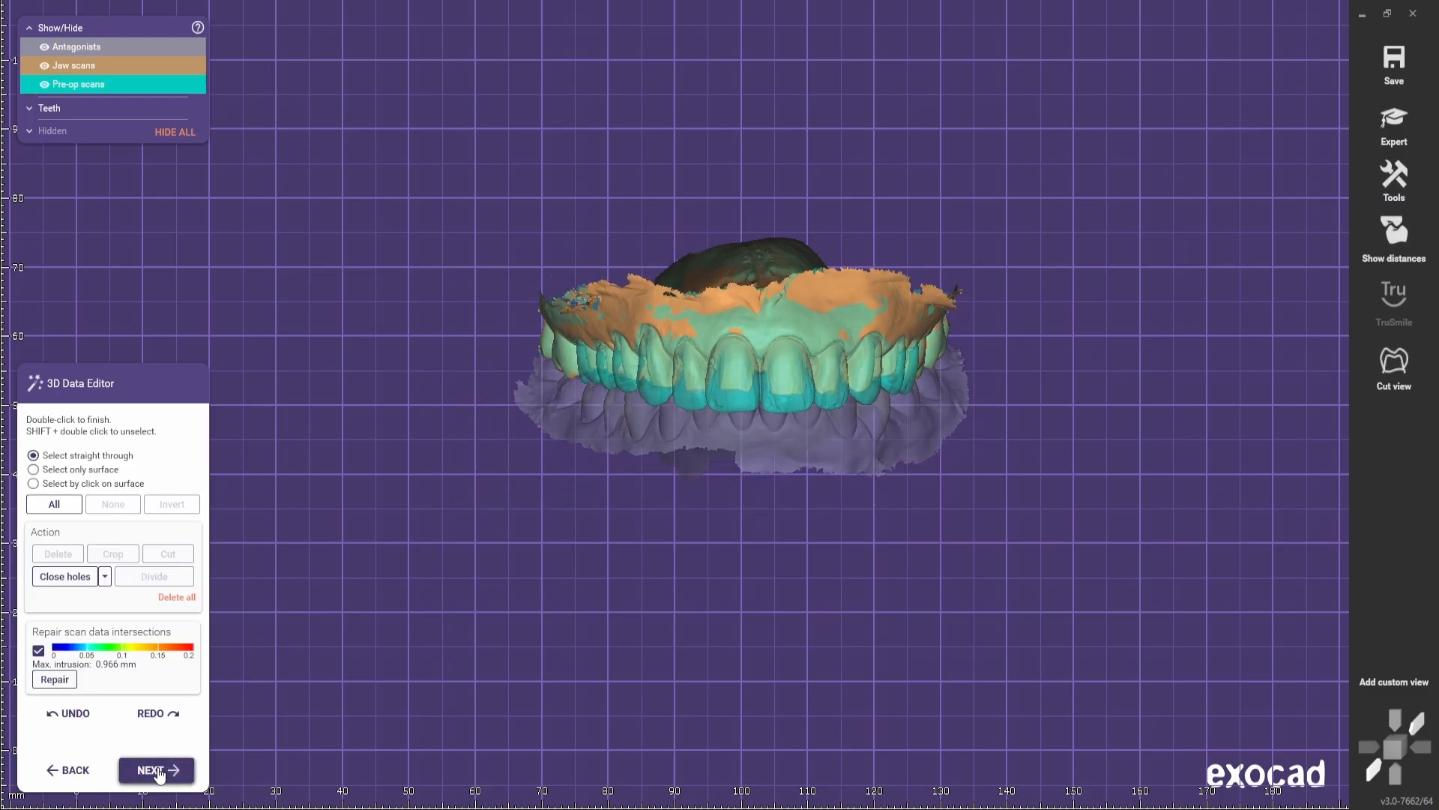
{"action": "left_click", "coordinate": [157, 771]}
{"action": "left_click", "coordinate": [677, 441]}
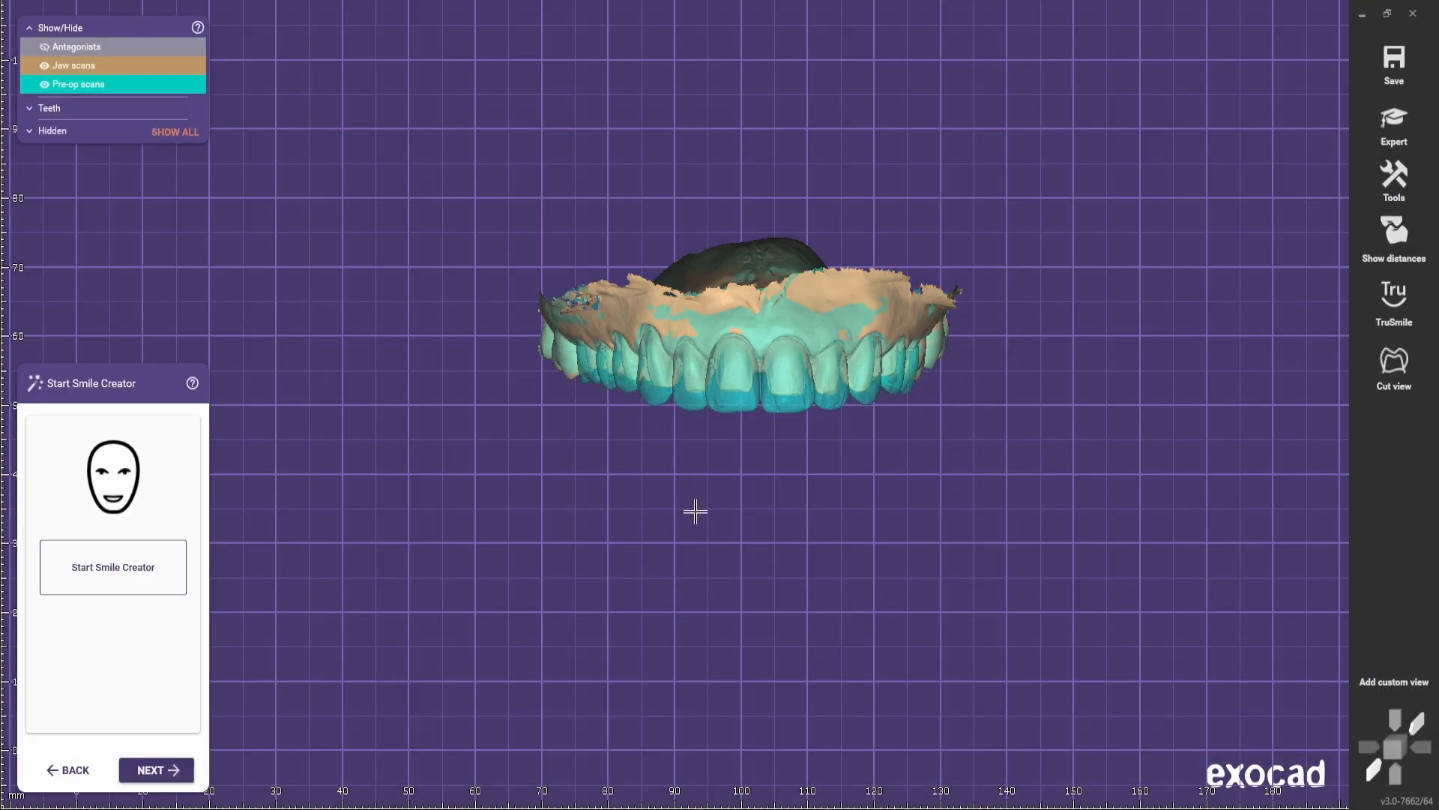
{"action": "right_click_drag", "start_coordinate": [804, 532], "coordinate": [792, 497]}
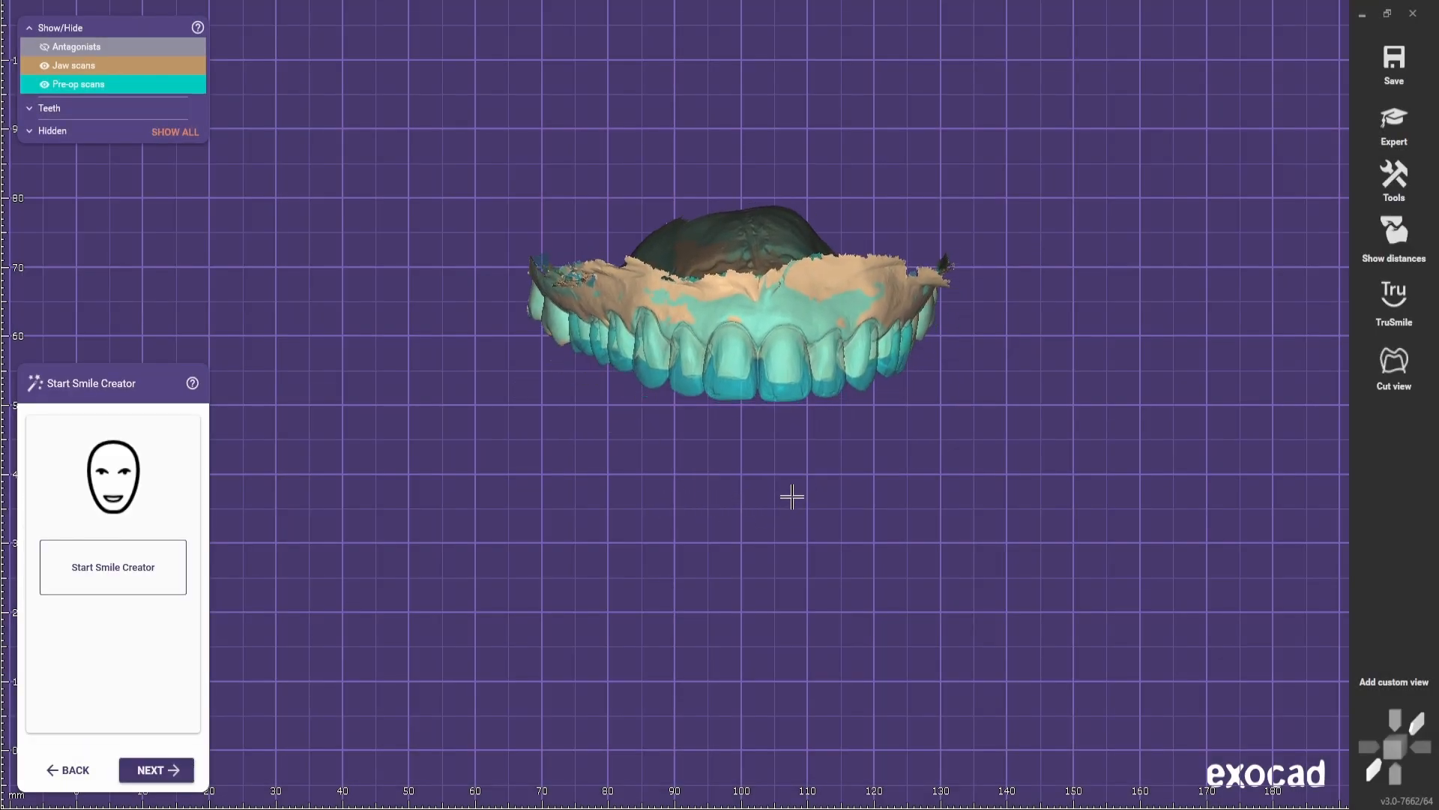
{"action": "left_click", "coordinate": [154, 770]}
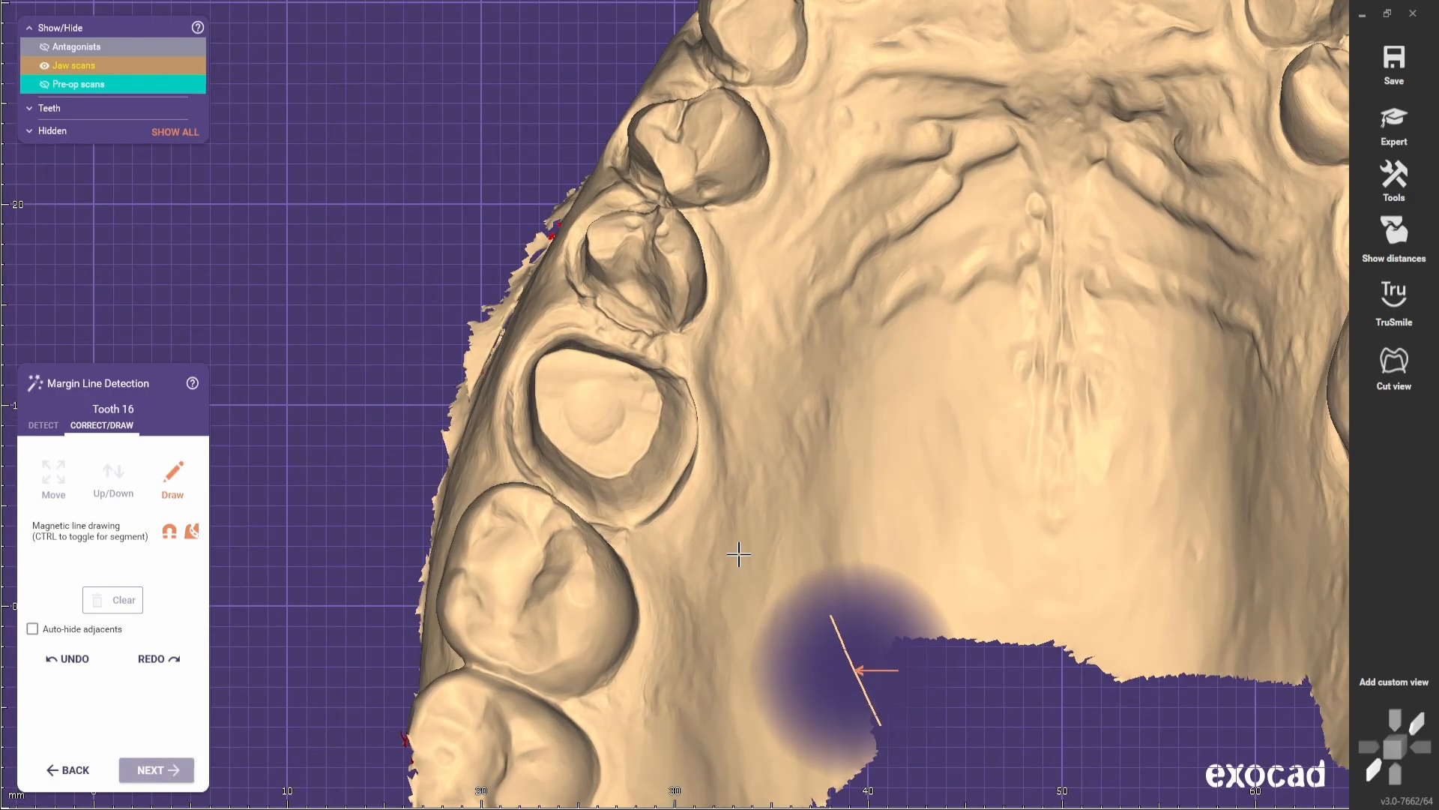
- Draw the margin line around the preparation of tooth 16 using magnetic line drawing
{"action": "right_click_drag", "start_coordinate": [740, 555], "coordinate": [694, 524]}
{"action": "scroll", "coordinate": [695, 524], "scroll_direction": "up", "scroll_amount": 2}
{"action": "left_click", "coordinate": [169, 532]}
{"action": "scroll", "coordinate": [694, 450], "scroll_direction": "up", "scroll_amount": 5}
{"action": "left_click", "coordinate": [651, 445]}
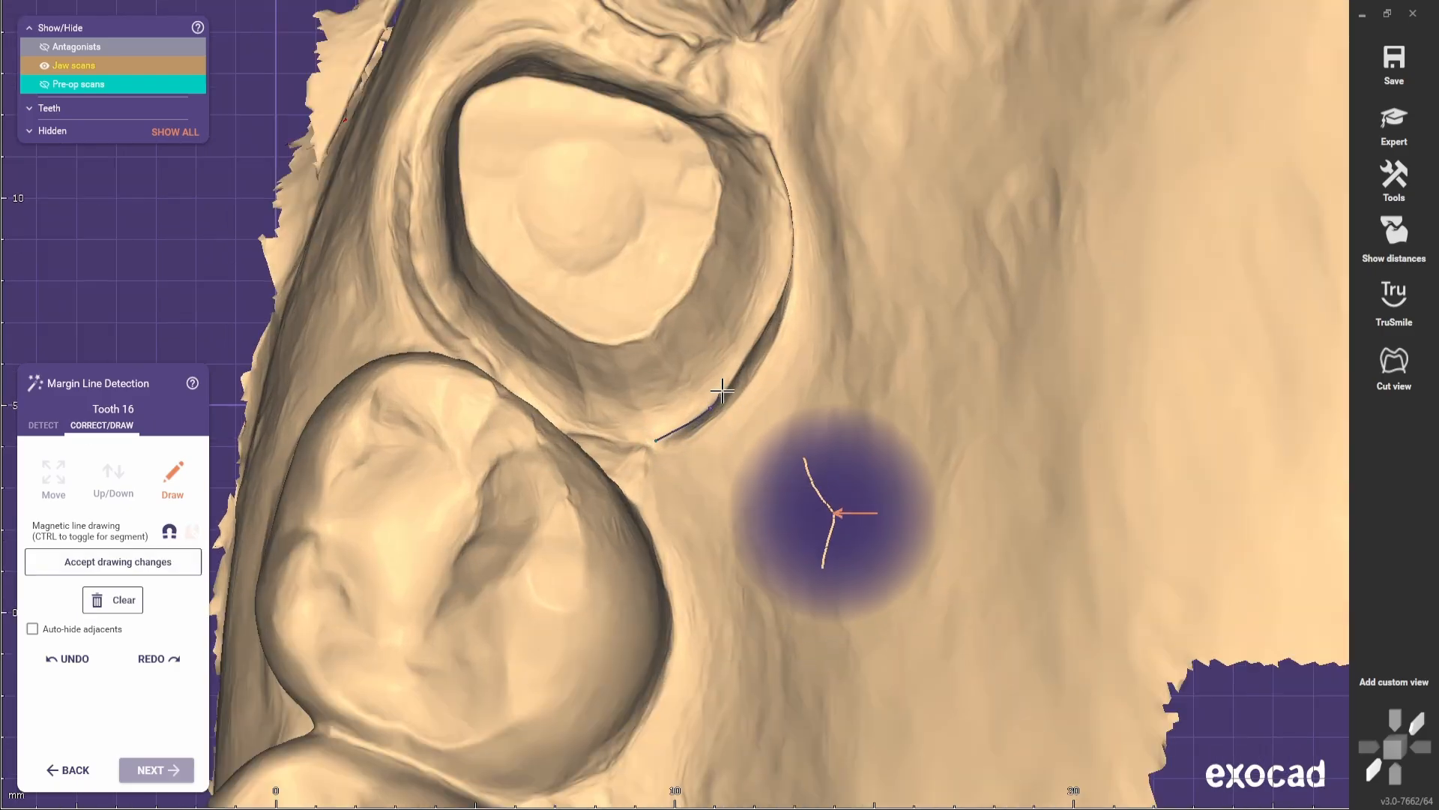
{"action": "right_click_drag", "start_coordinate": [749, 405], "coordinate": [780, 330]}
{"action": "left_click", "coordinate": [803, 276]}
{"action": "right_click_drag", "start_coordinate": [809, 211], "coordinate": [689, 159]}
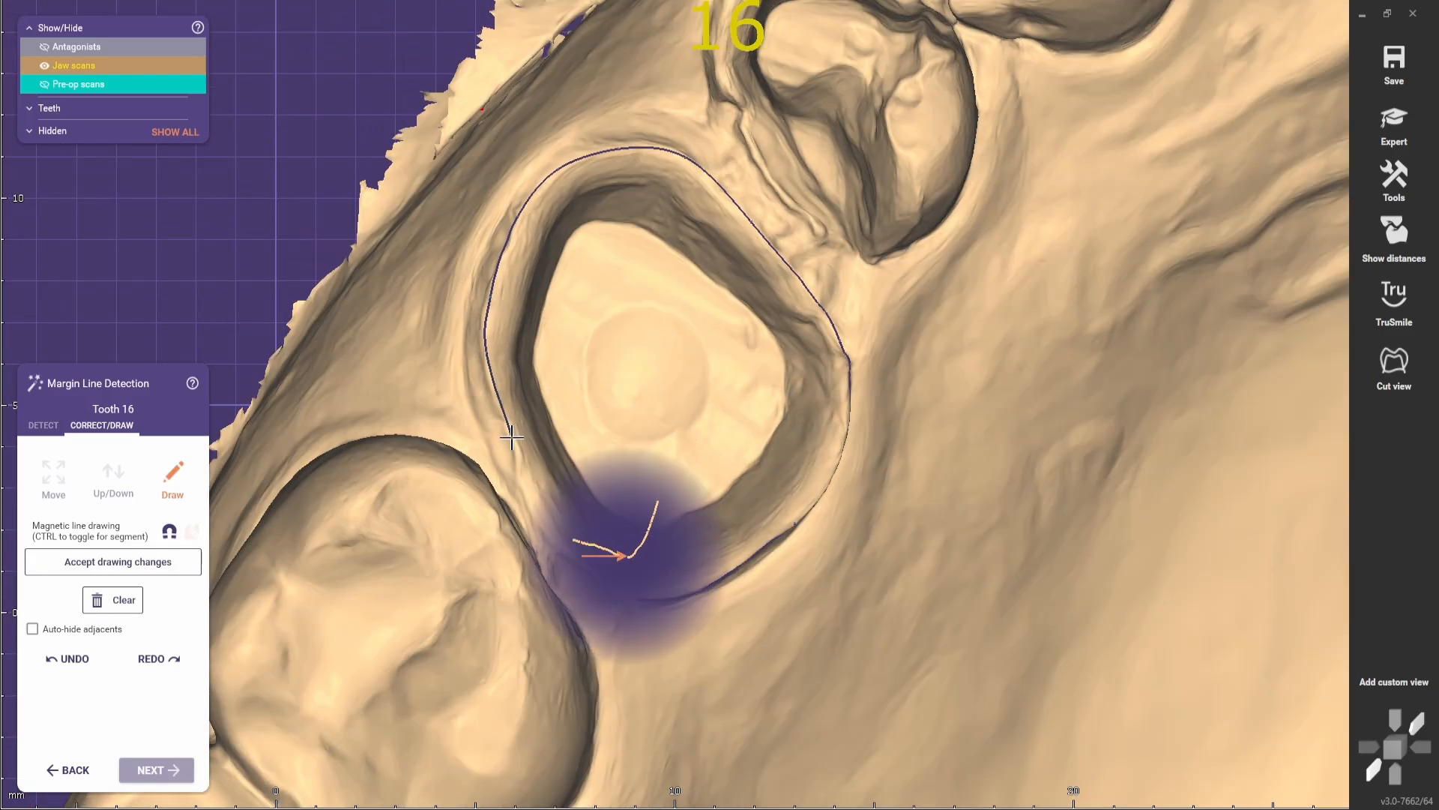
{"action": "left_click", "coordinate": [512, 437]}
- Complete the margin line of tooth 16 and trace the margin line of tooth 15
{"action": "right_click_drag", "start_coordinate": [809, 371], "coordinate": [639, 162]}
{"action": "scroll", "coordinate": [608, 524], "scroll_direction": "up", "scroll_amount": 3}
{"action": "scroll", "coordinate": [508, 313], "scroll_direction": "down", "scroll_amount": 3}
{"action": "scroll", "coordinate": [753, 264], "scroll_direction": "down", "scroll_amount": 5}
{"action": "left_click", "coordinate": [156, 770]}
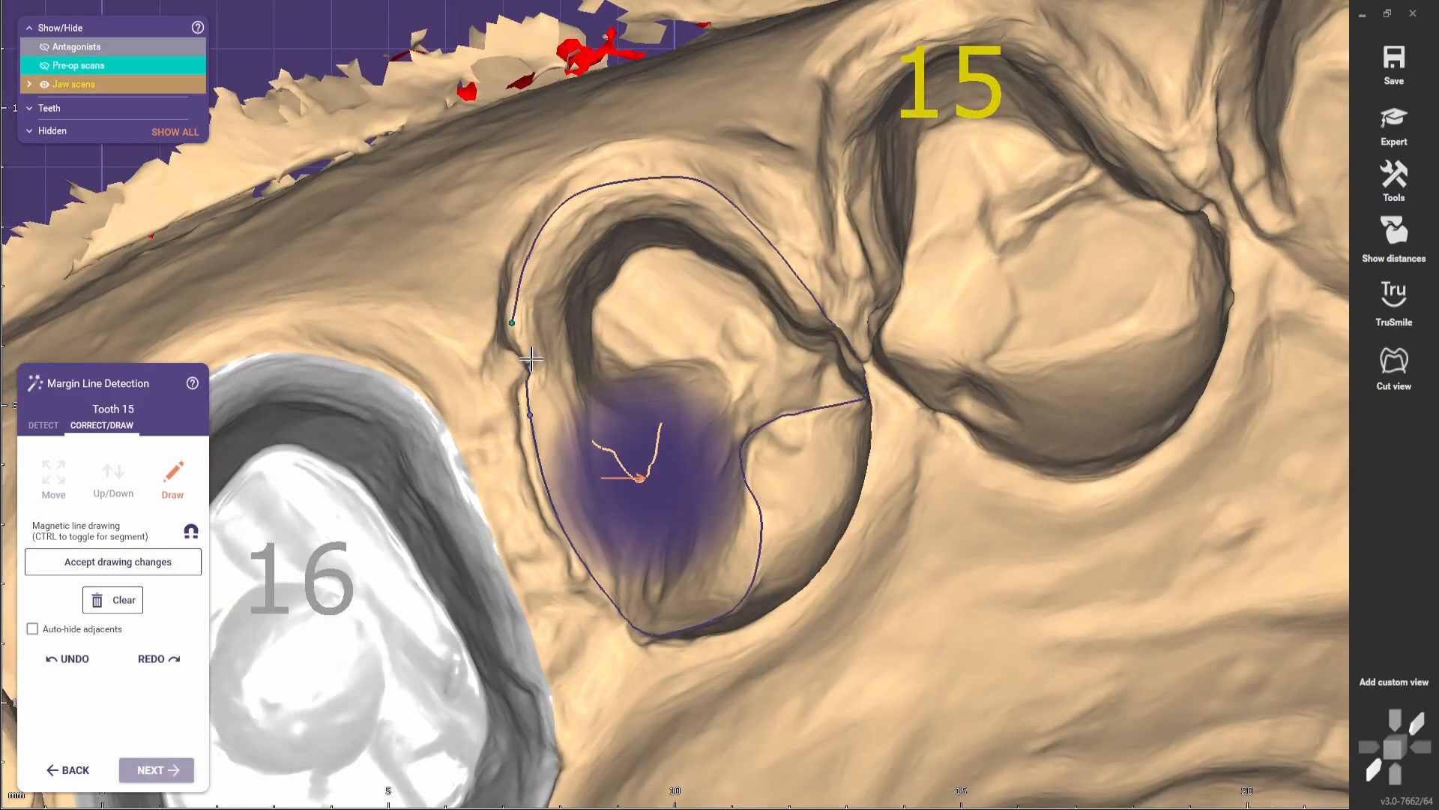
{"action": "left_click", "coordinate": [531, 361]}
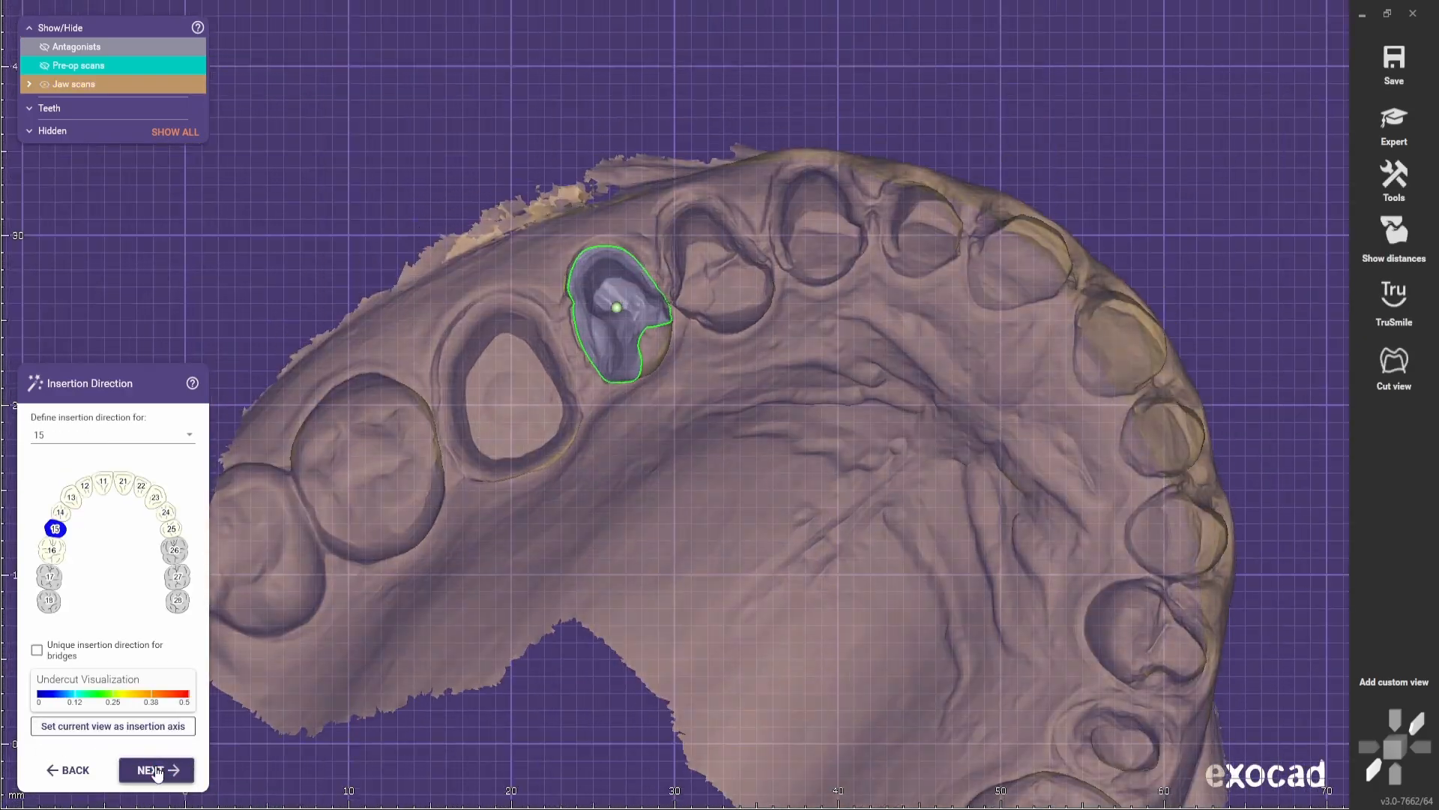
- Accept the insertion directions of teeth 15, 12 and 11, and set the current view as insertion axis for tooth 22
{"action": "left_click", "coordinate": [155, 770]}
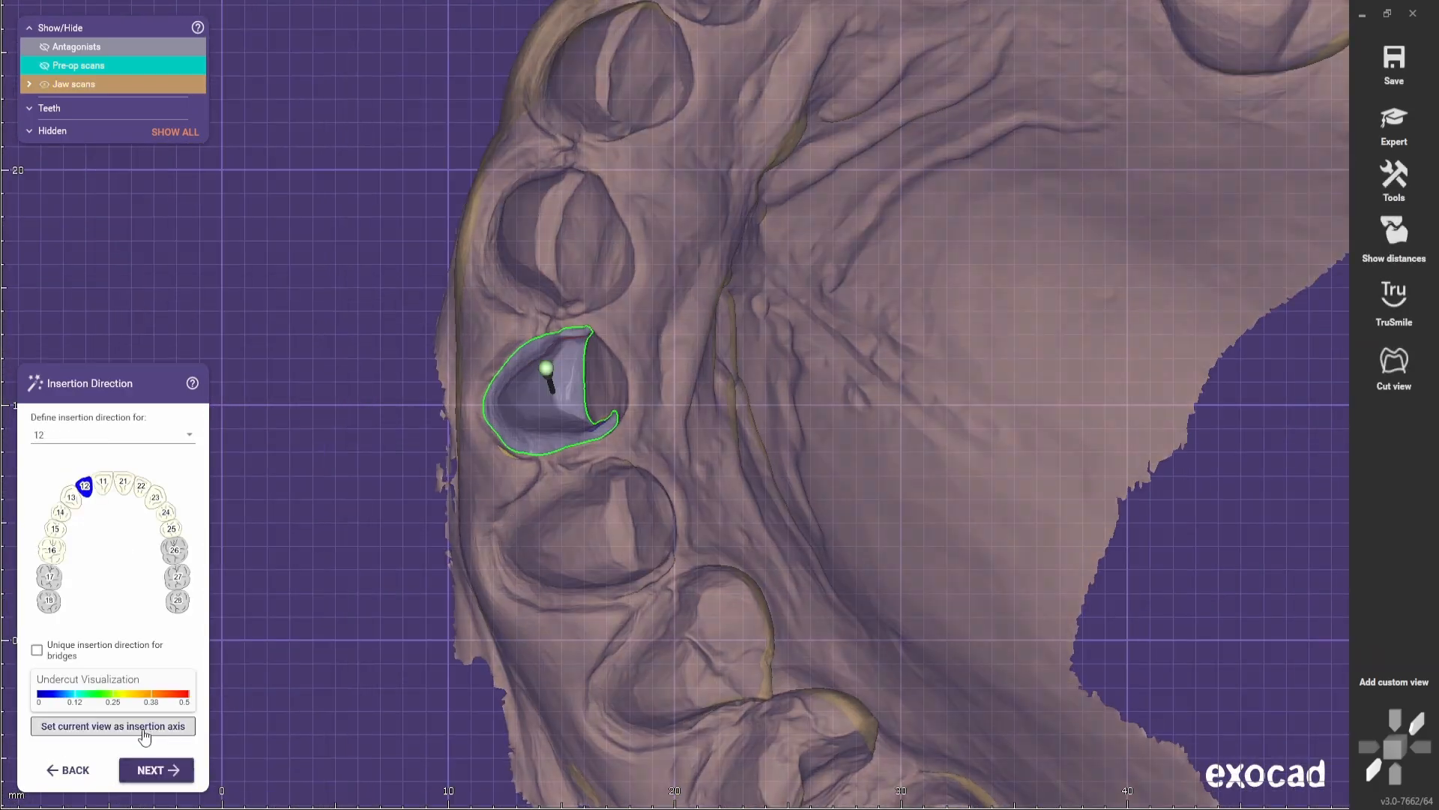
{"action": "left_click", "coordinate": [155, 770]}
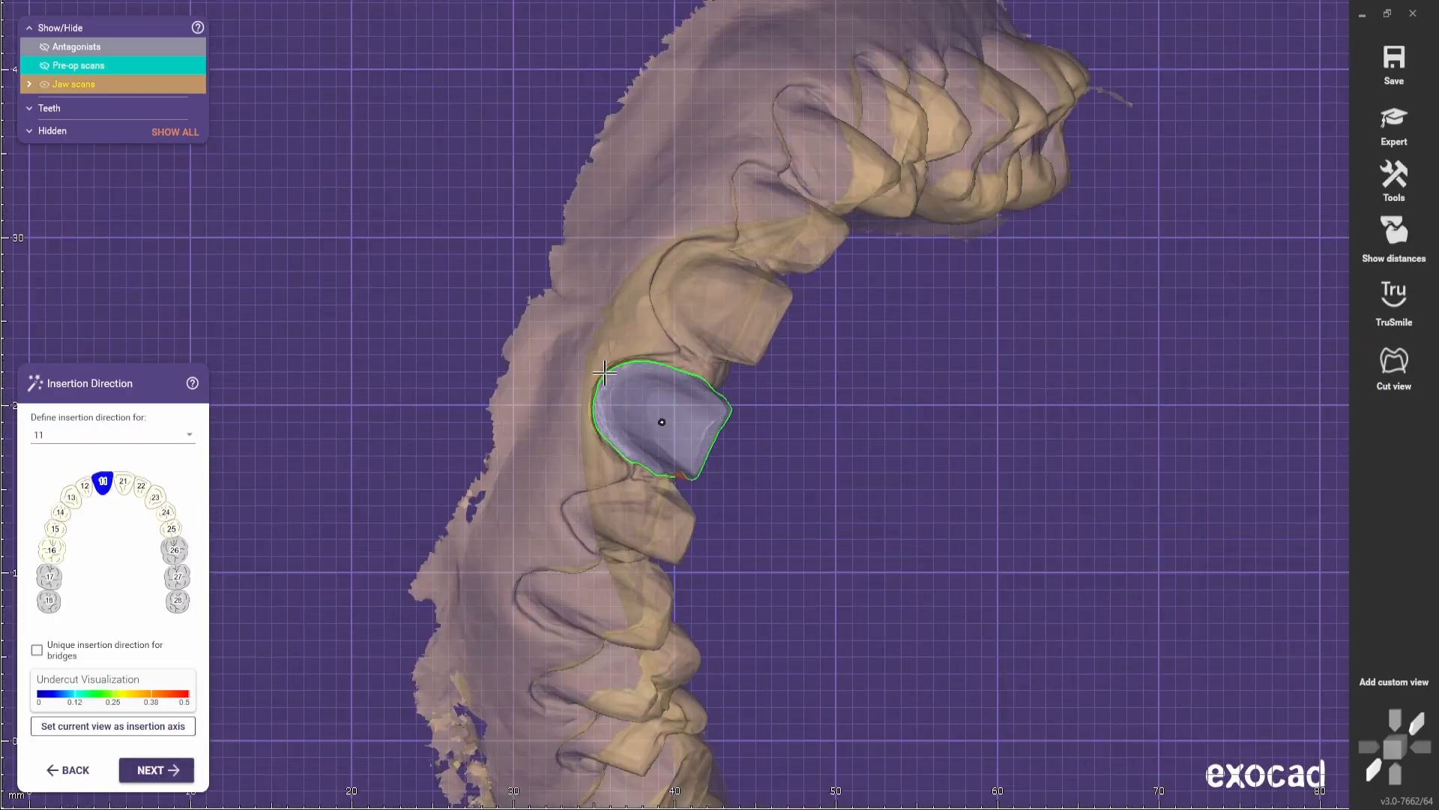
{"action": "left_click", "coordinate": [155, 769]}
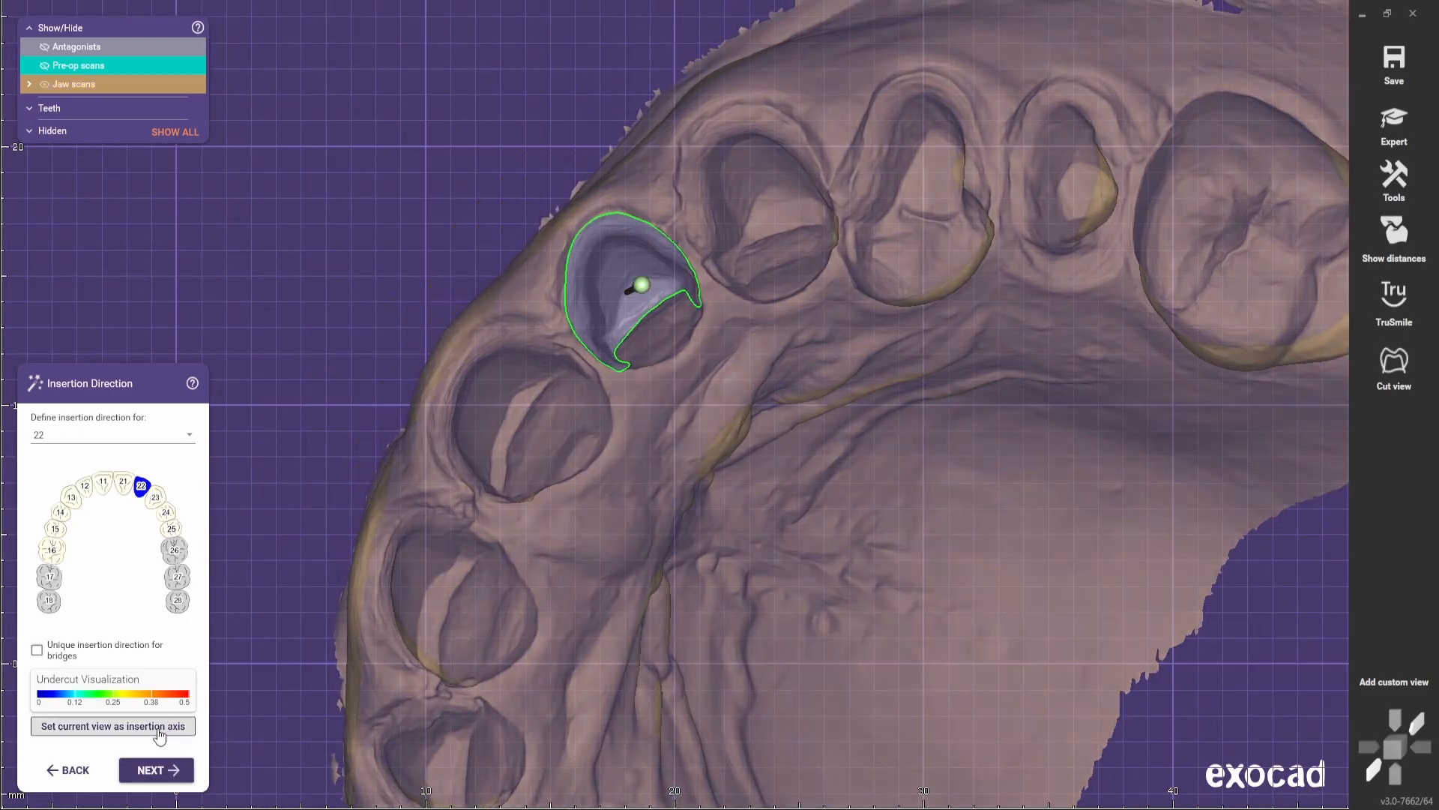
{"action": "left_click", "coordinate": [160, 726]}
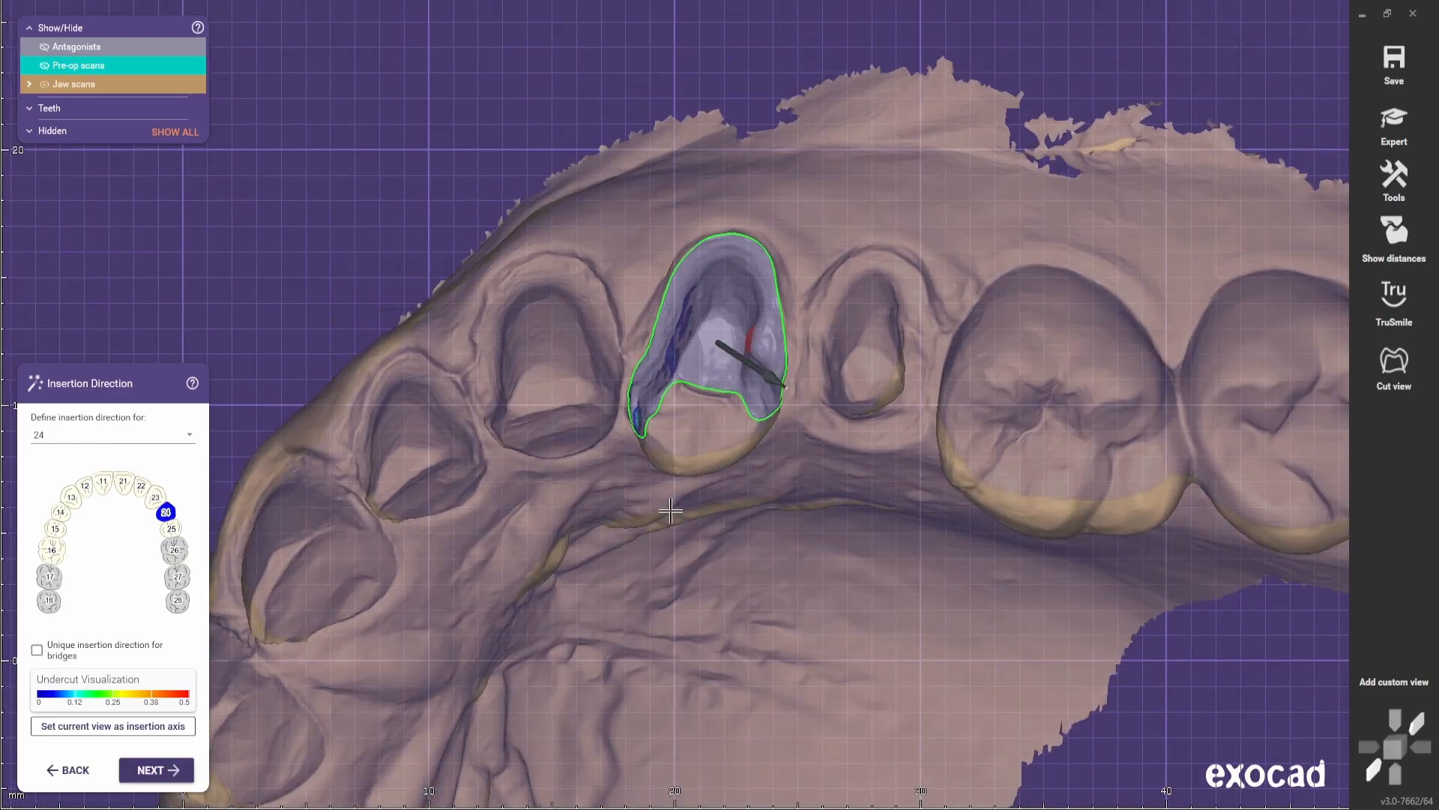
- Set the view with the least undercut as the insertion axis for tooth 24 and proceed with the design
{"action": "left_click", "coordinate": [159, 729]}
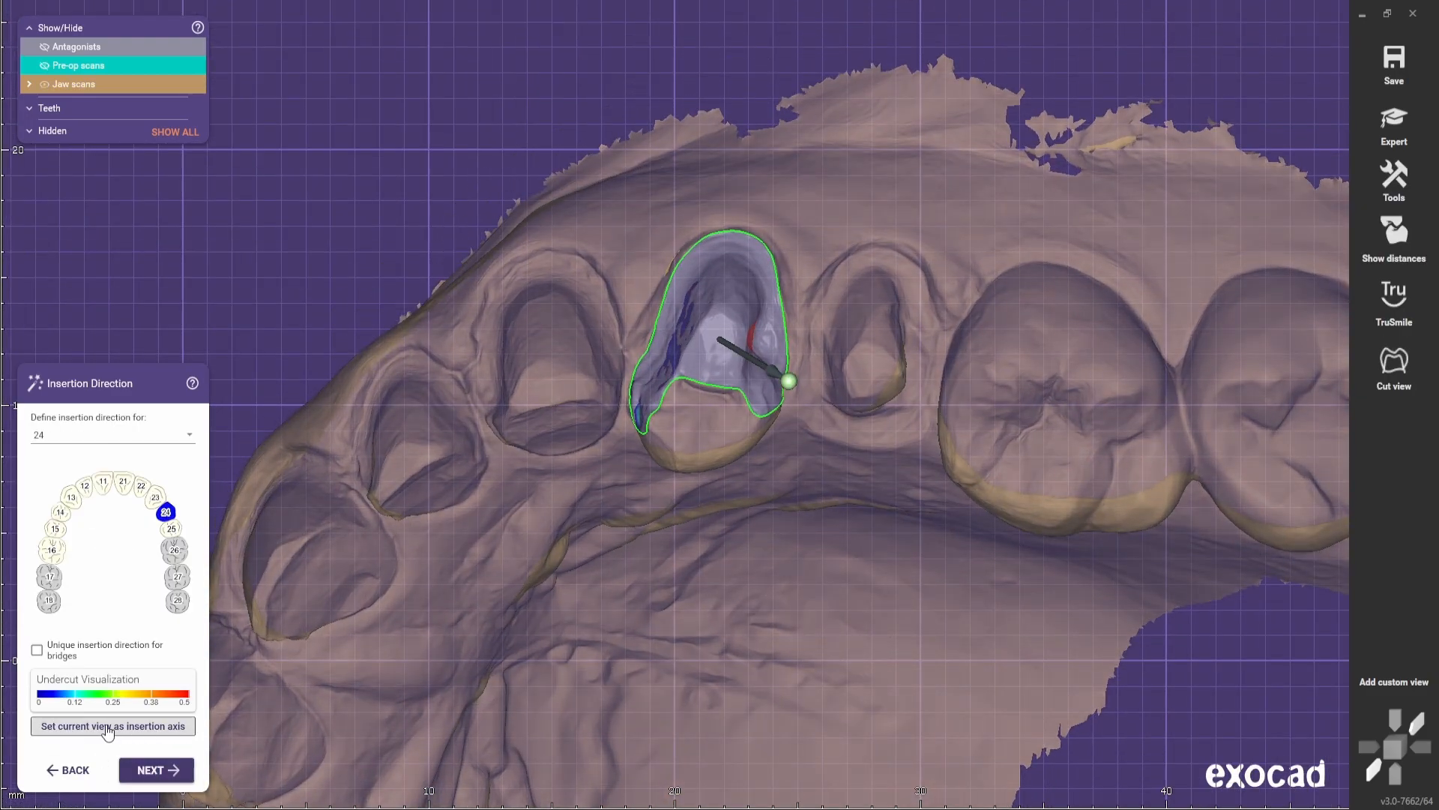
{"action": "scroll", "coordinate": [739, 484], "scroll_direction": "down", "scroll_amount": 5}
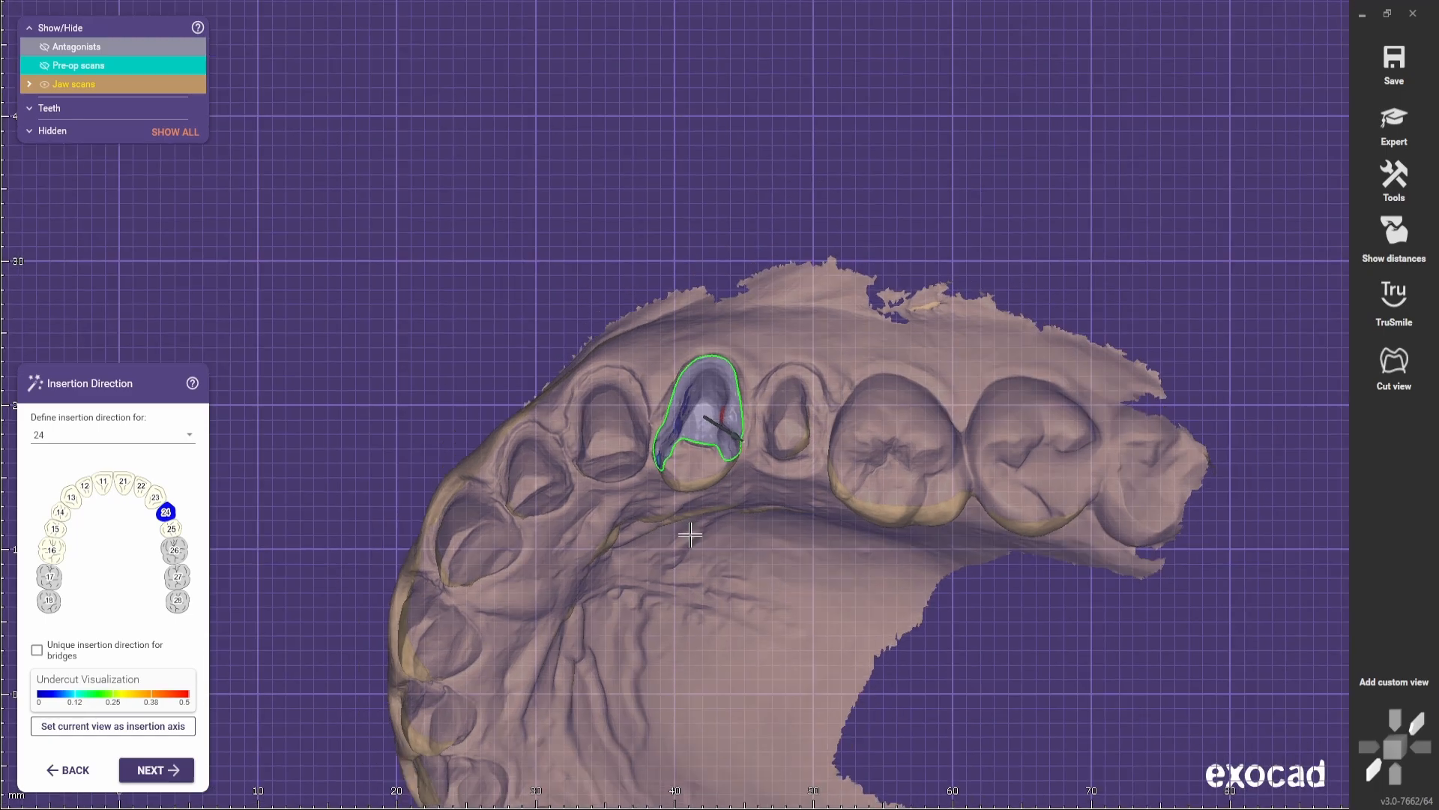
{"action": "scroll", "coordinate": [683, 498], "scroll_direction": "up", "scroll_amount": 3}
{"action": "scroll", "coordinate": [683, 499], "scroll_direction": "up", "scroll_amount": 1}
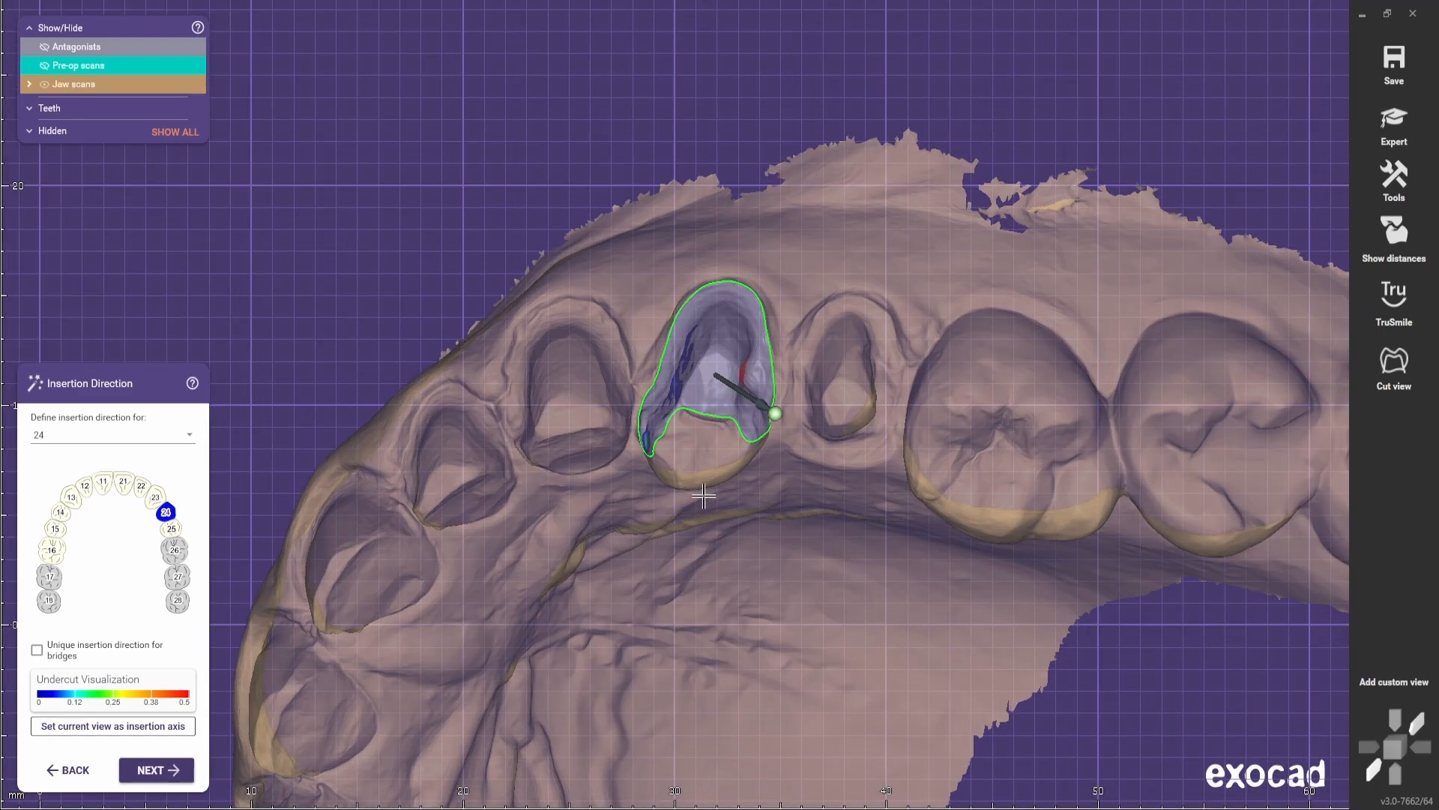
{"action": "right_click_drag", "start_coordinate": [699, 491], "coordinate": [691, 533]}
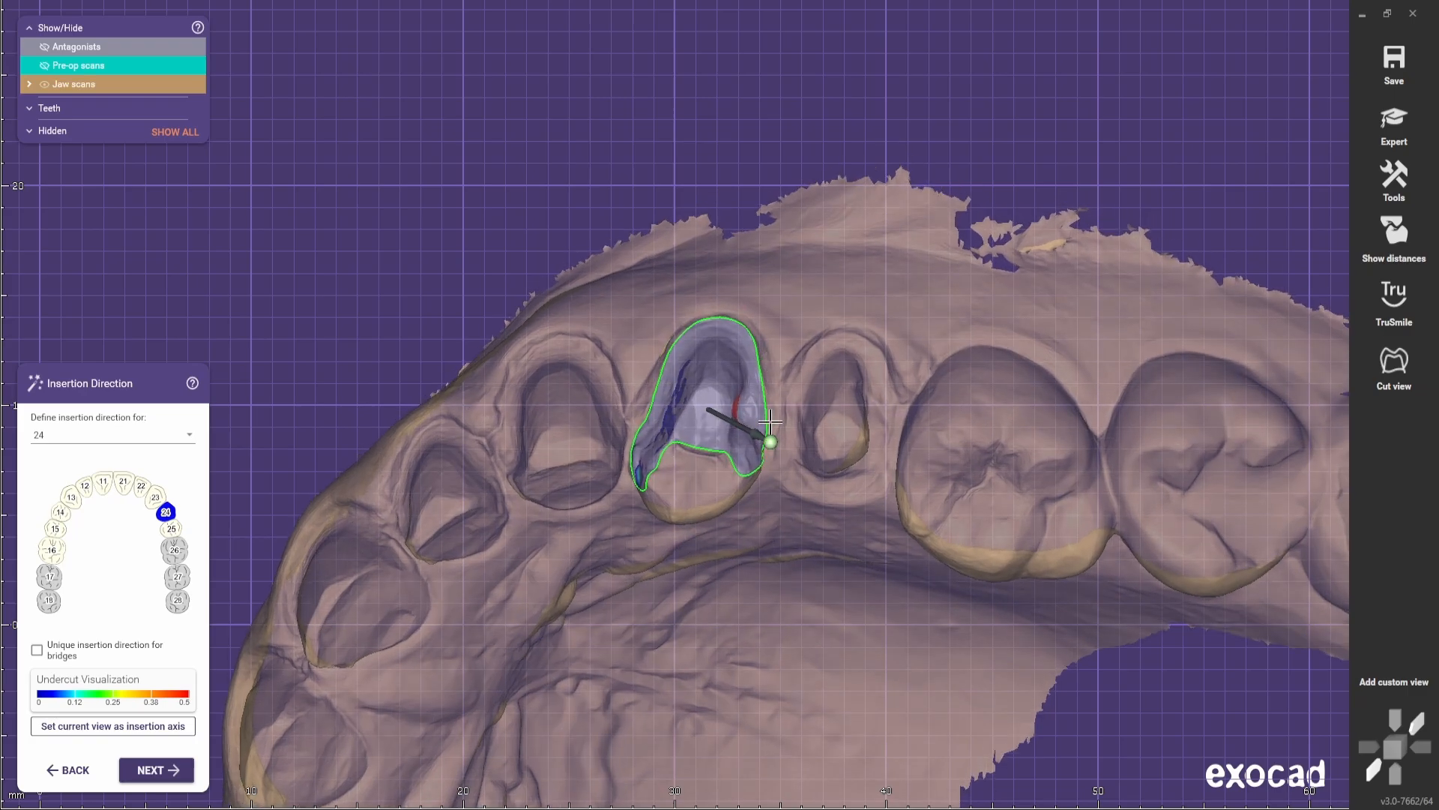
{"action": "left_click", "coordinate": [145, 724]}
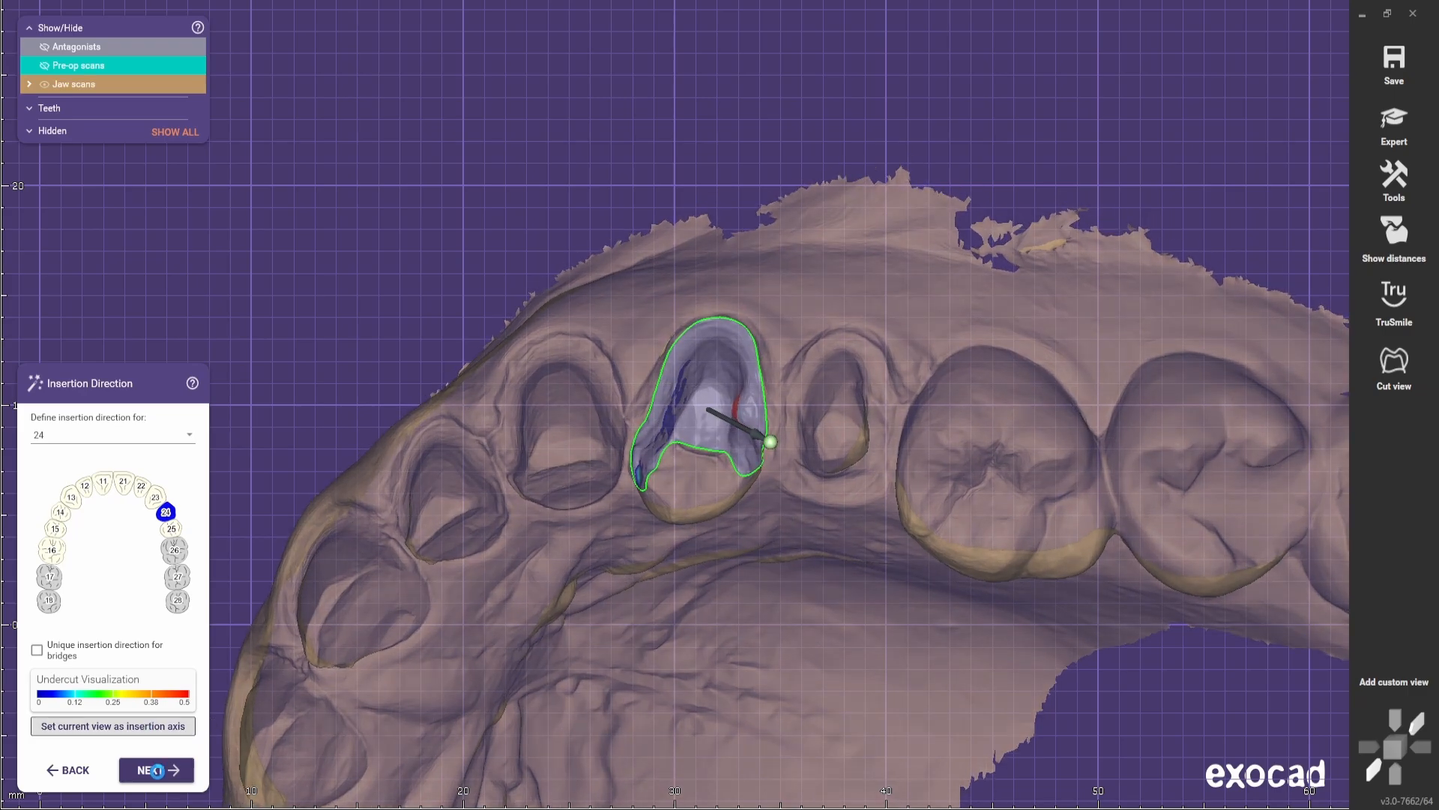
{"action": "left_click", "coordinate": [156, 770]}
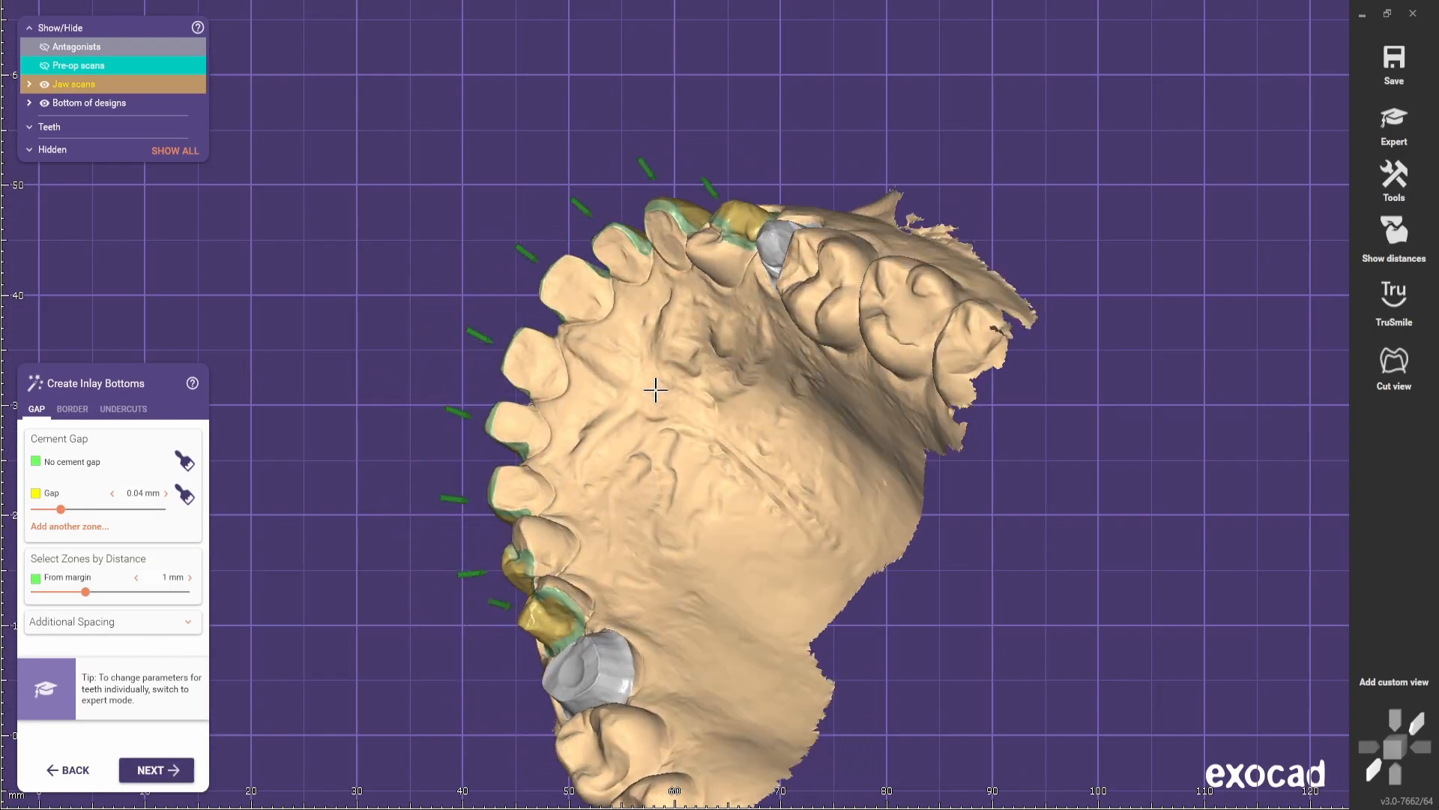
- Check the inlay bottoms and accept both the inlay and crown bottoms with a 0.04 mm cement gap
{"action": "scroll", "coordinate": [861, 323], "scroll_direction": "up", "scroll_amount": 5}
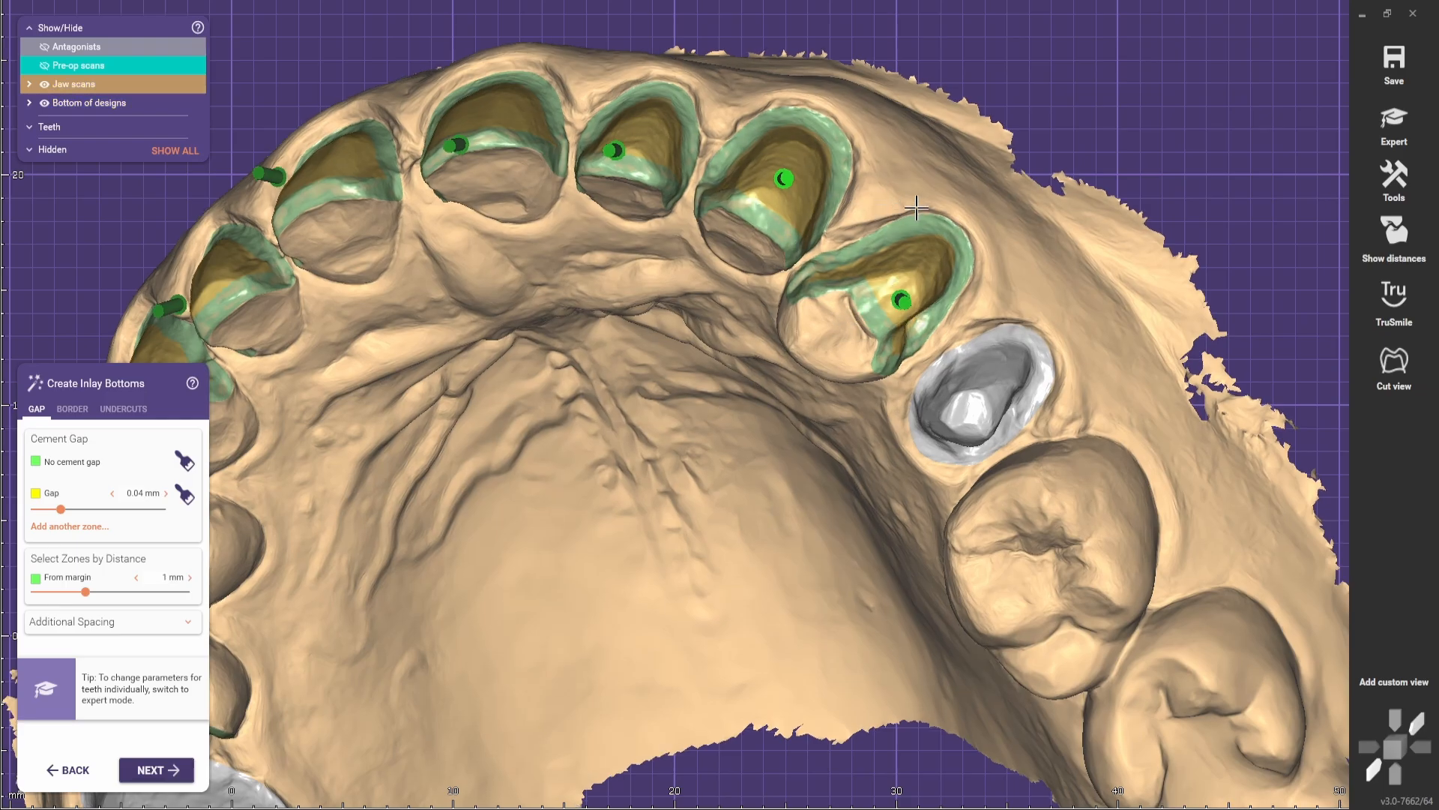
{"action": "scroll", "coordinate": [757, 379], "scroll_direction": "down", "scroll_amount": 5}
{"action": "right_click_drag", "start_coordinate": [757, 379], "coordinate": [742, 449]}
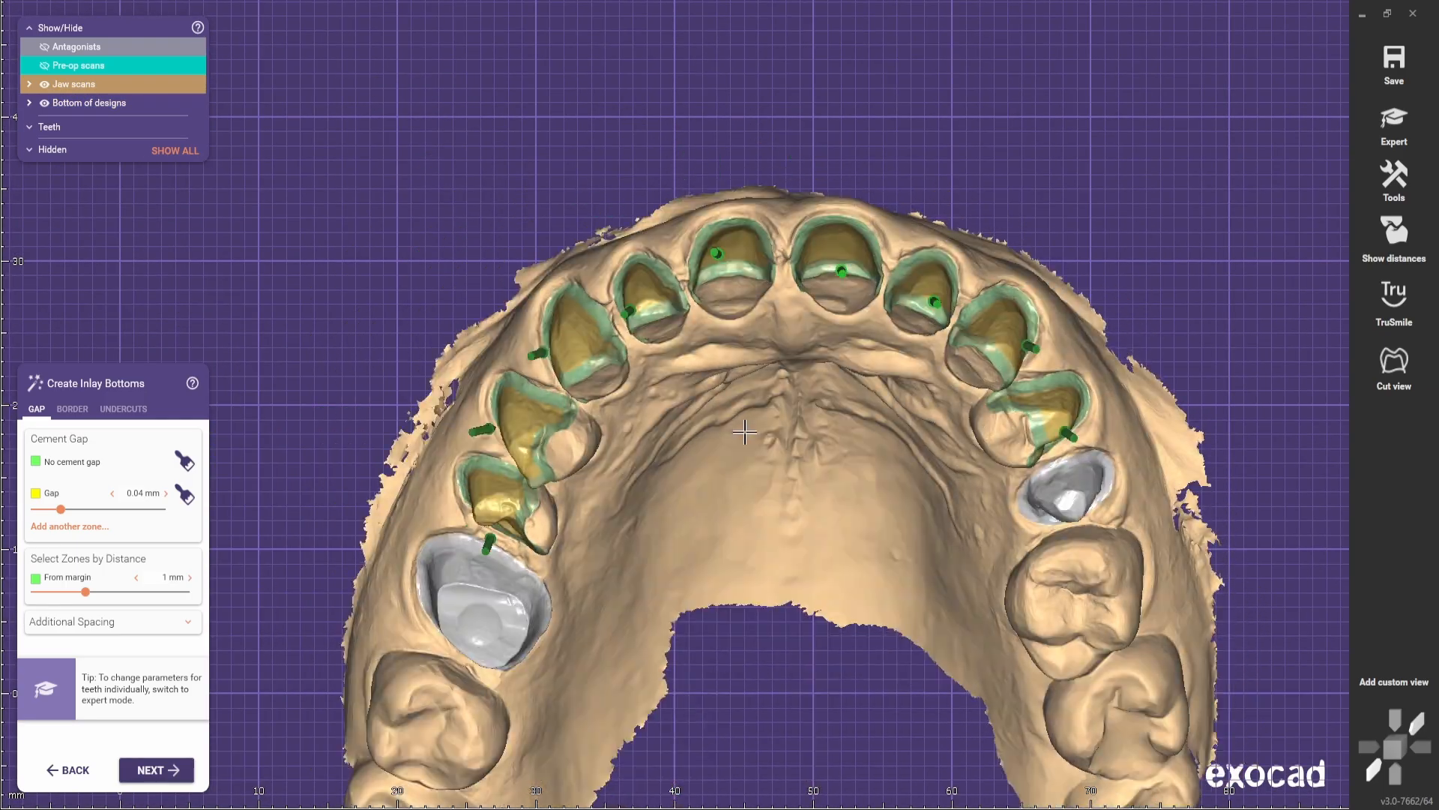
{"action": "left_click", "coordinate": [158, 768]}
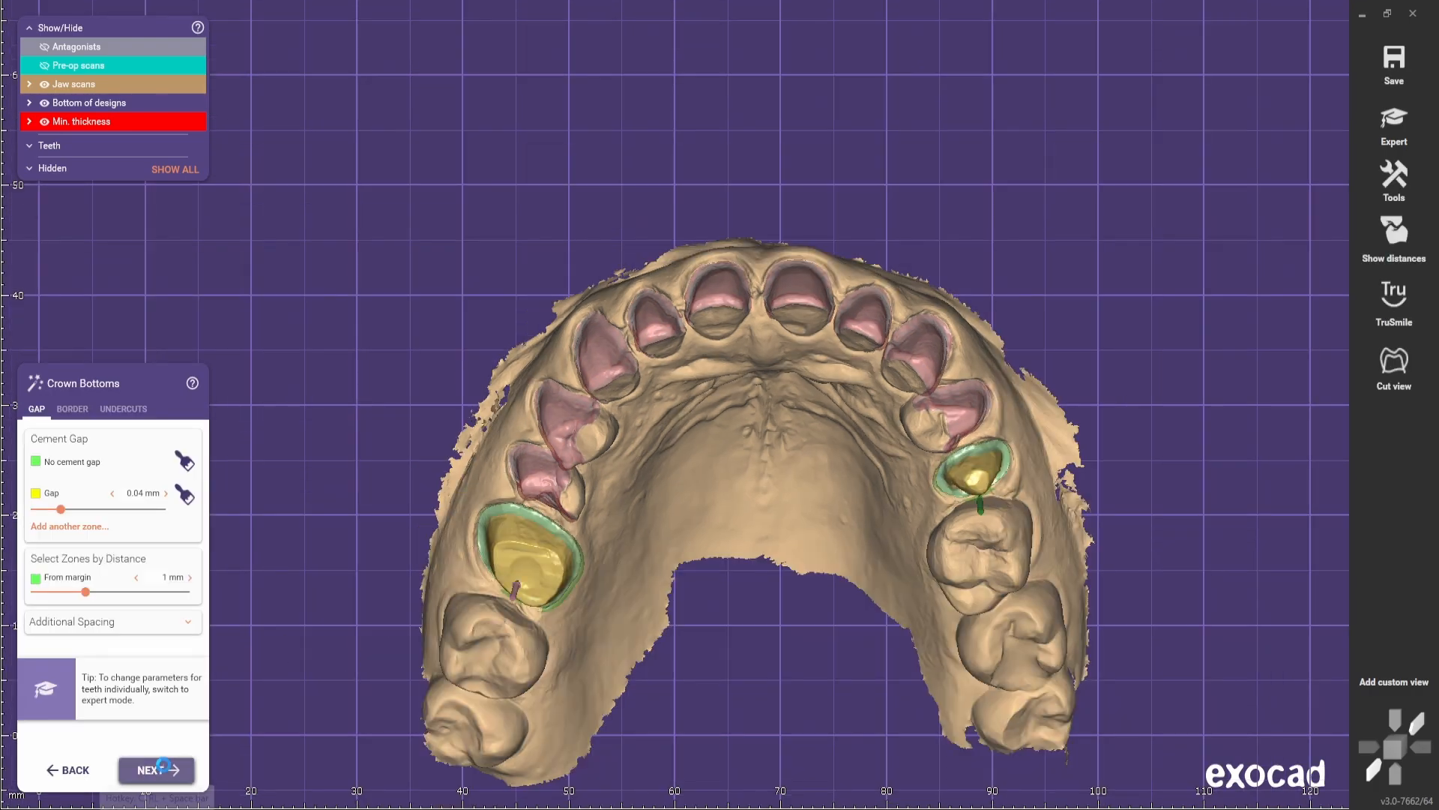
{"action": "left_click", "coordinate": [158, 769]}
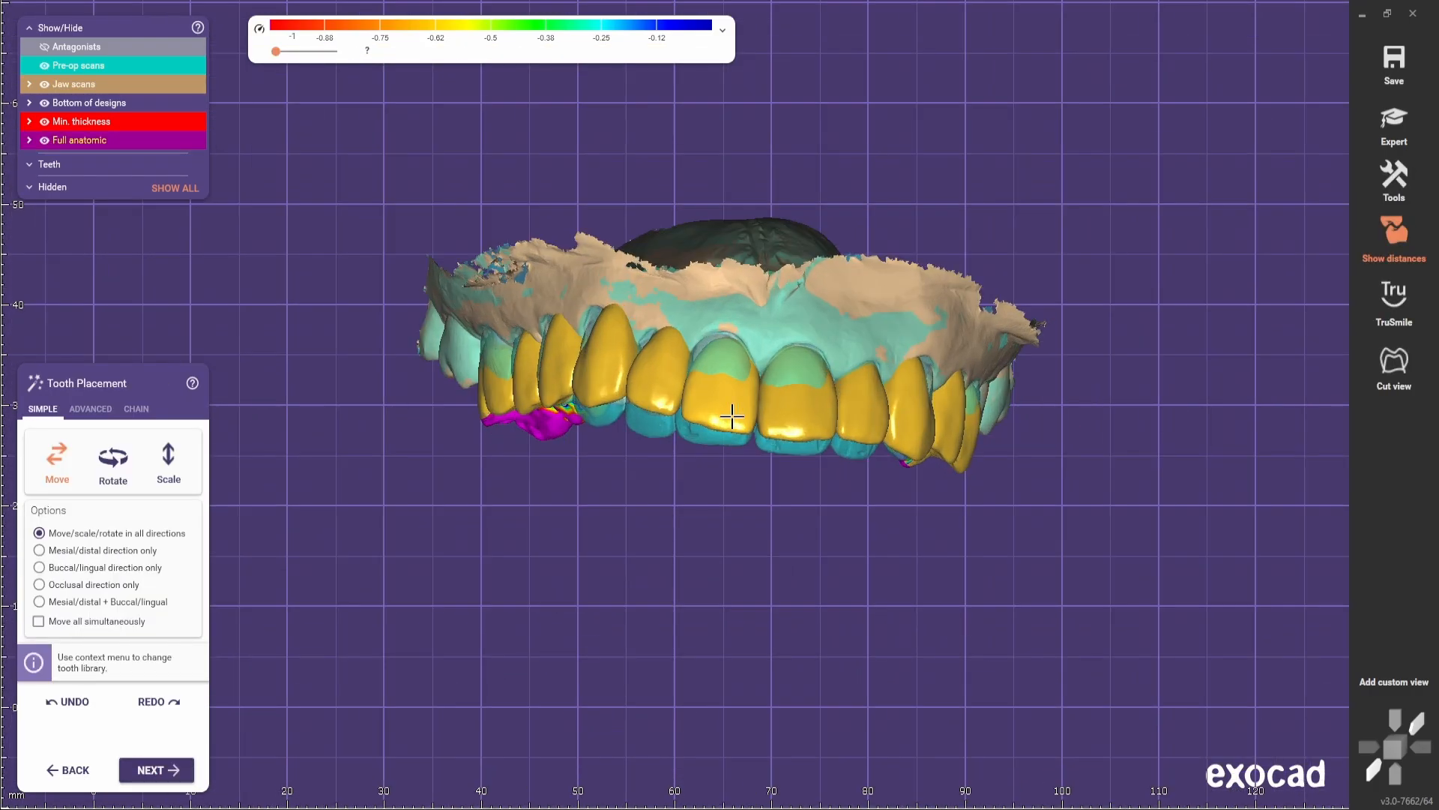
- Try moving and tilting the library tooth 11 over the pre-op scan without direction restrictions
{"action": "right_click_drag", "start_coordinate": [732, 416], "coordinate": [765, 497]}
{"action": "scroll", "coordinate": [707, 463], "scroll_direction": "down", "scroll_amount": 2}
{"action": "scroll", "coordinate": [768, 492], "scroll_direction": "up", "scroll_amount": 4}
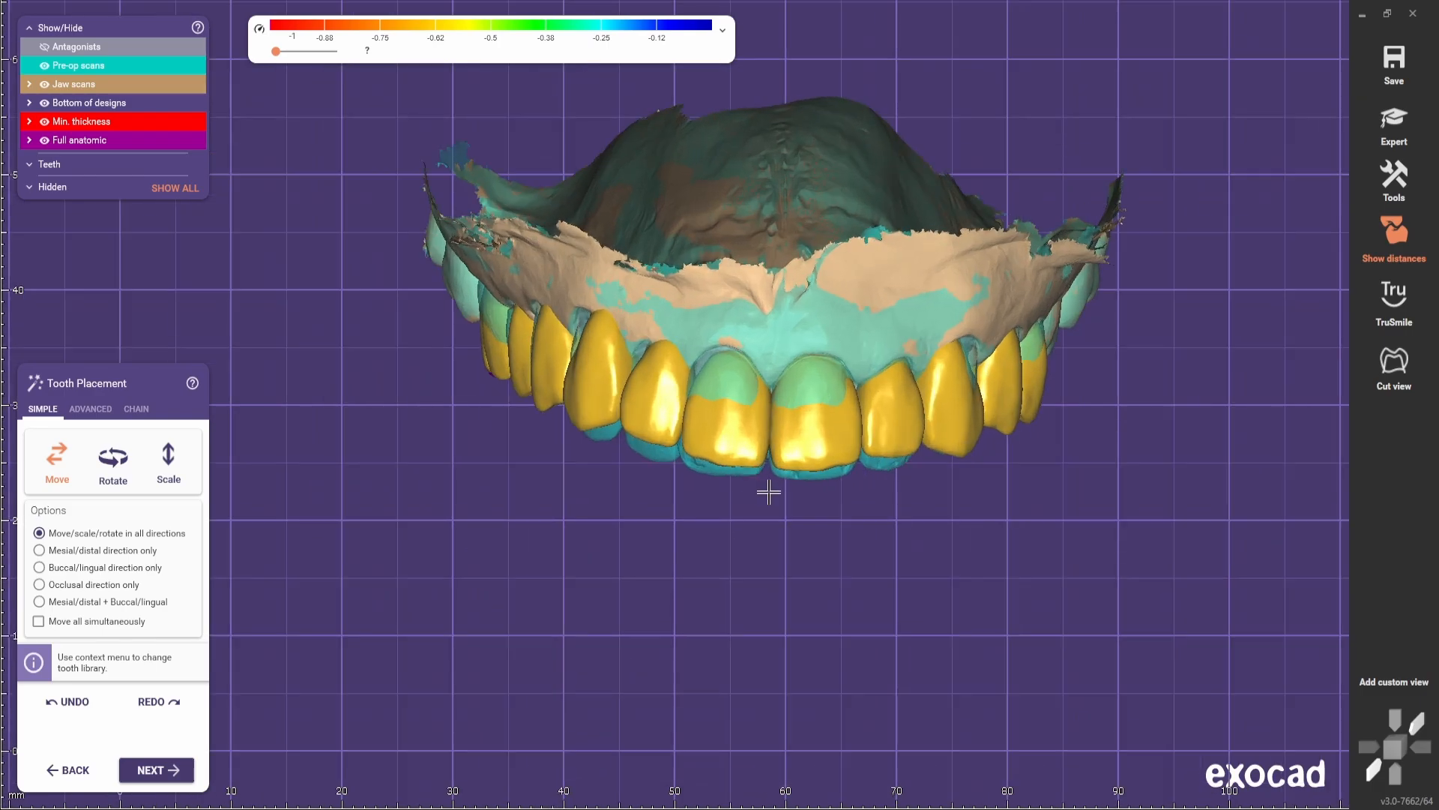
{"action": "scroll", "coordinate": [769, 573], "scroll_direction": "down", "scroll_amount": 2}
{"action": "right_click_drag", "start_coordinate": [762, 556], "coordinate": [720, 507]}
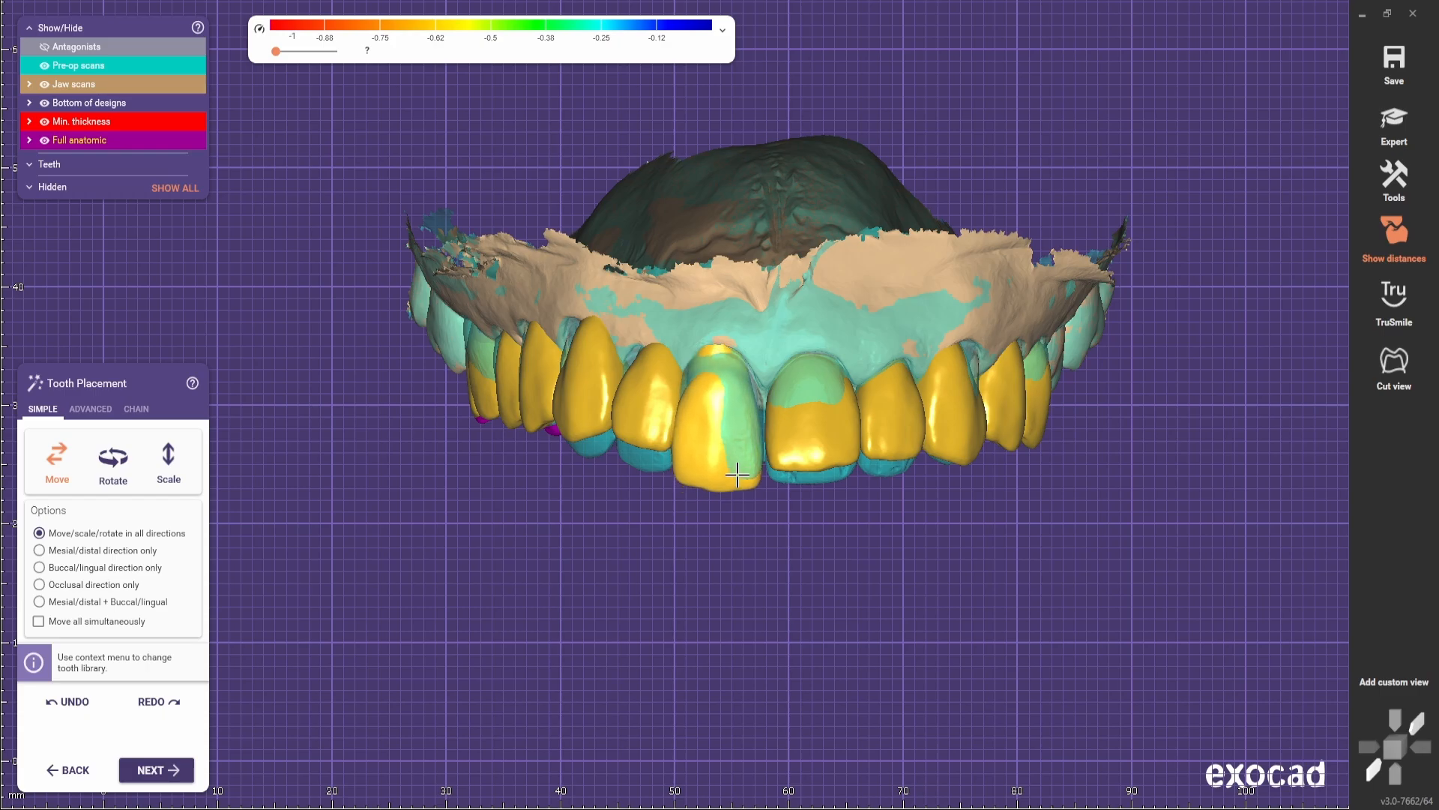
{"action": "scroll", "coordinate": [733, 472], "scroll_direction": "down", "scroll_amount": 3}
{"action": "right_click_drag", "start_coordinate": [733, 472], "coordinate": [683, 184]}
{"action": "scroll", "coordinate": [684, 184], "scroll_direction": "up", "scroll_amount": 2}
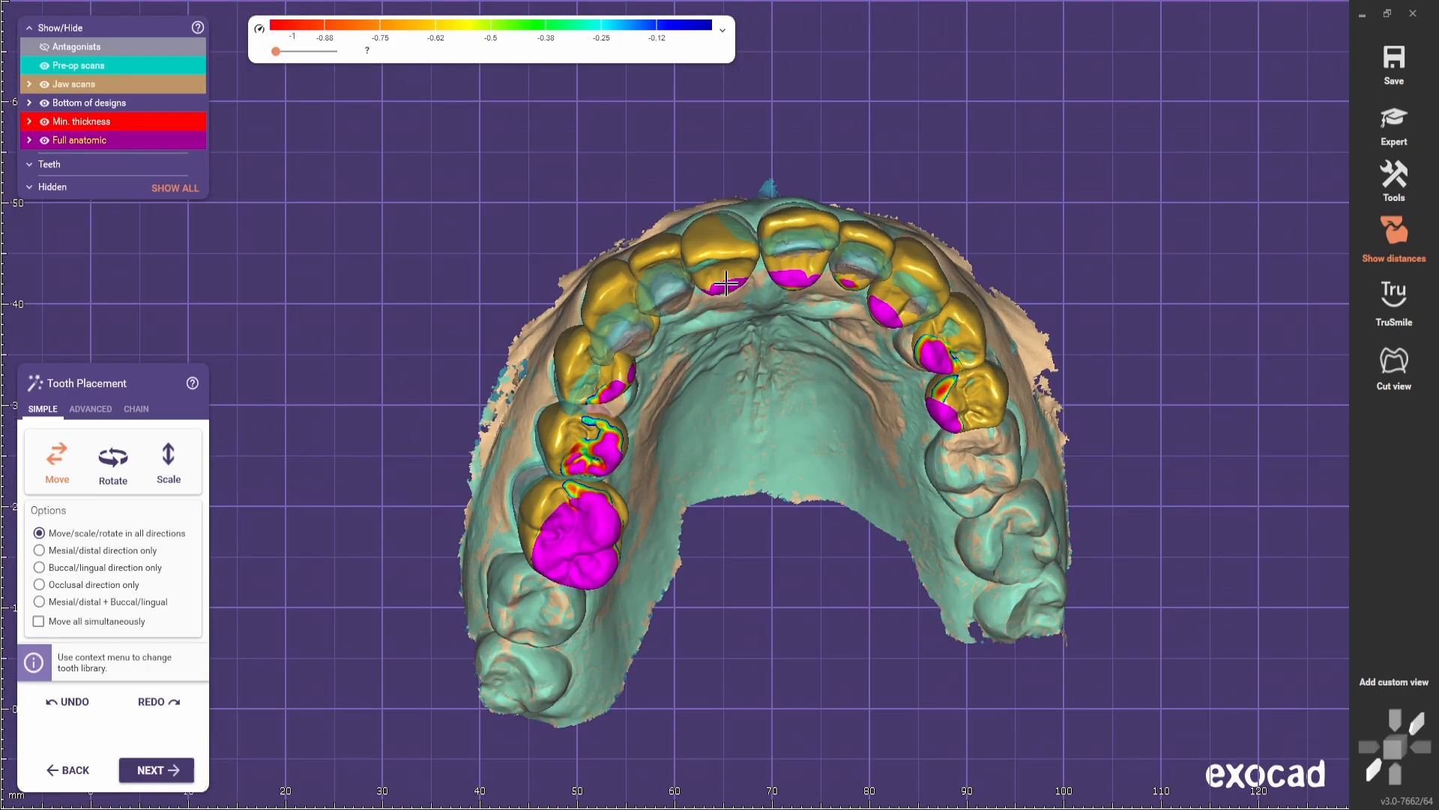
{"action": "left_click_drag", "start_coordinate": [724, 261], "coordinate": [734, 323], "text": "ctrl"}
{"action": "right_click_drag", "start_coordinate": [738, 337], "coordinate": [738, 366]}
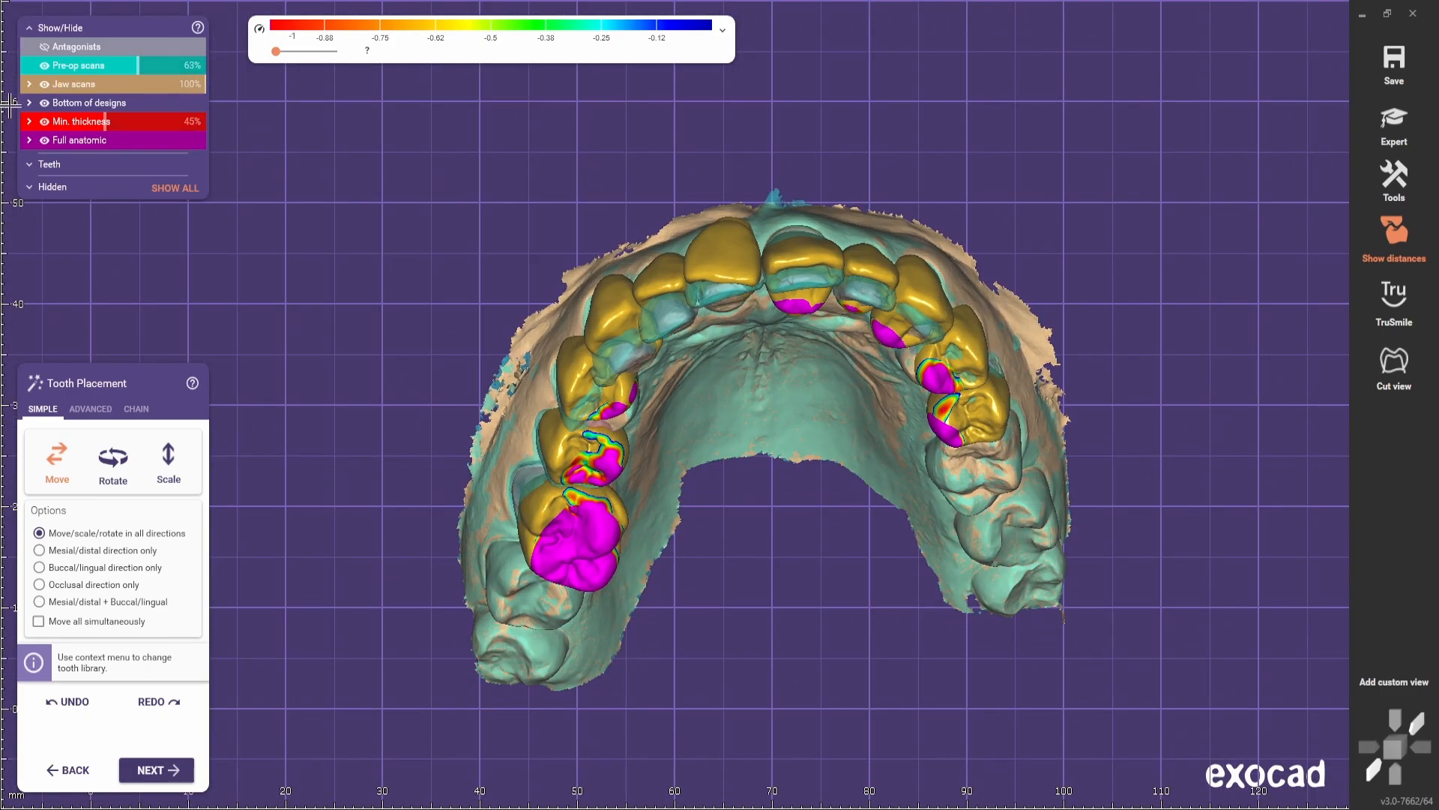
- Hide the full anatomic teeth and make the pre-op scan fully opaque to show the original tooth shapes
{"action": "left_click", "coordinate": [45, 143]}
{"action": "right_click_drag", "start_coordinate": [822, 520], "coordinate": [818, 472]}
{"action": "scroll", "coordinate": [817, 472], "scroll_direction": "down", "scroll_amount": 2}
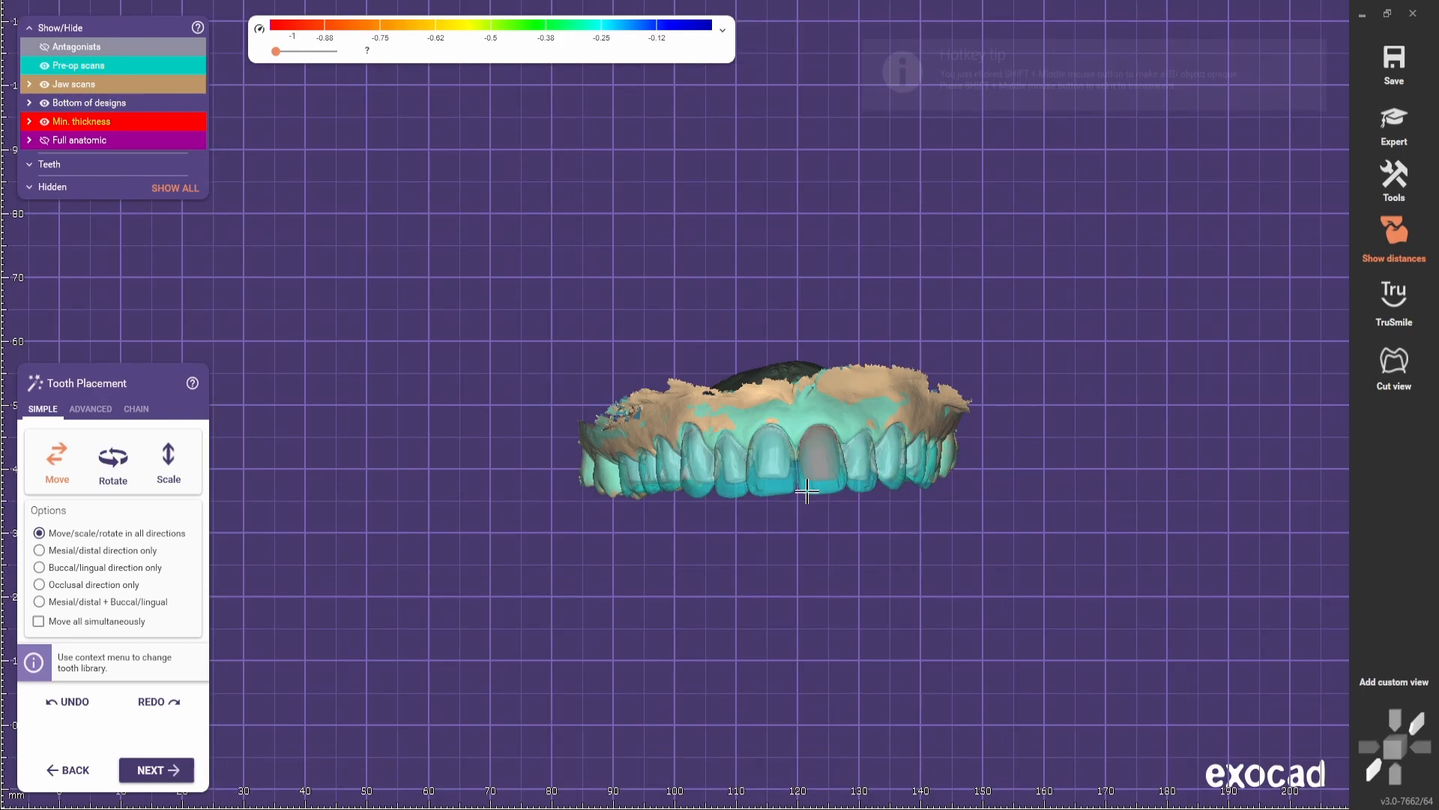
{"action": "middle_click", "coordinate": [816, 470], "text": "shift"}
{"action": "middle_click", "coordinate": [816, 470], "text": "shift"}
{"action": "left_click_drag", "start_coordinate": [98, 68], "coordinate": [209, 69]}
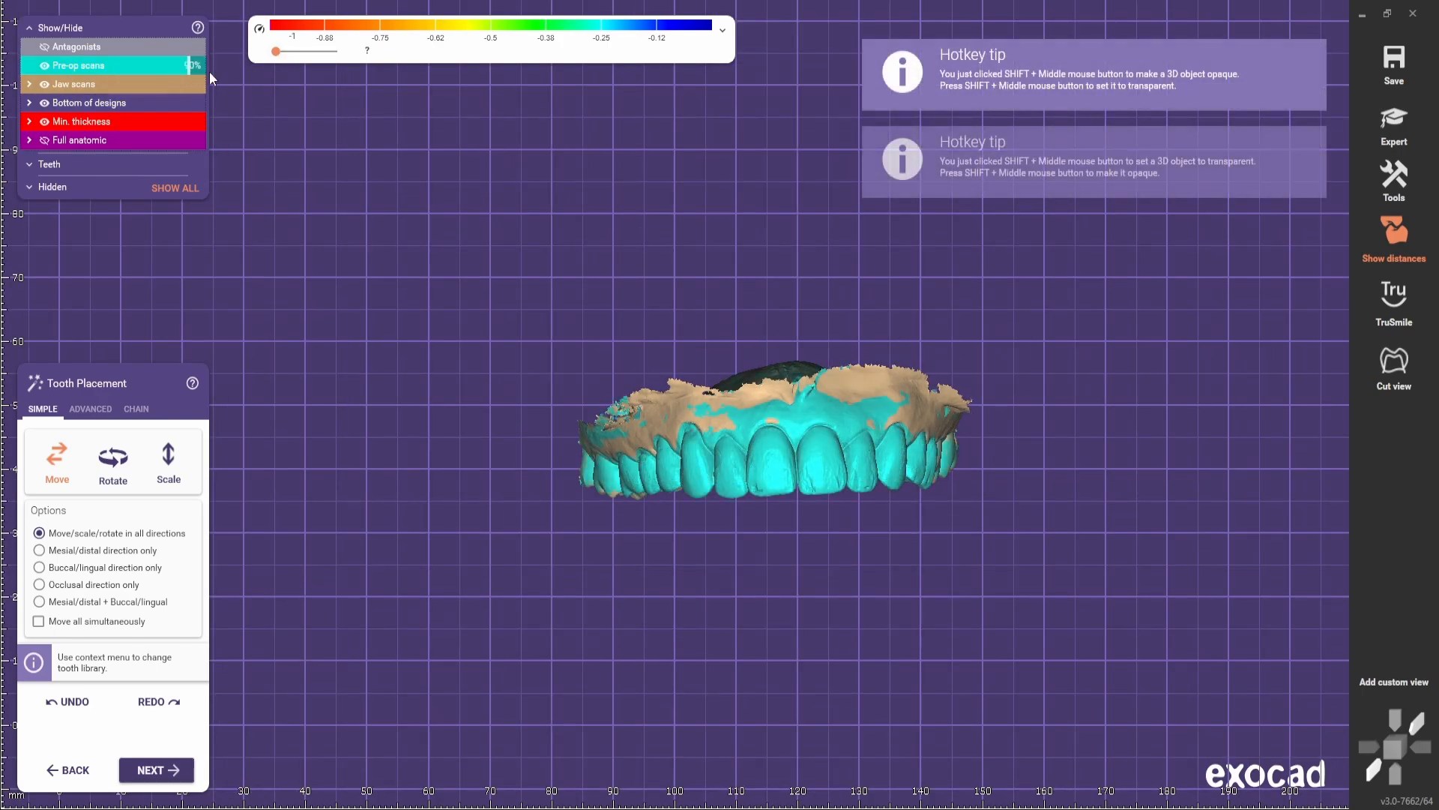
{"action": "scroll", "coordinate": [959, 557], "scroll_direction": "down", "scroll_amount": 2}
{"action": "right_click_drag", "start_coordinate": [958, 557], "coordinate": [776, 517]}
{"action": "scroll", "coordinate": [910, 422], "scroll_direction": "up", "scroll_amount": 2}
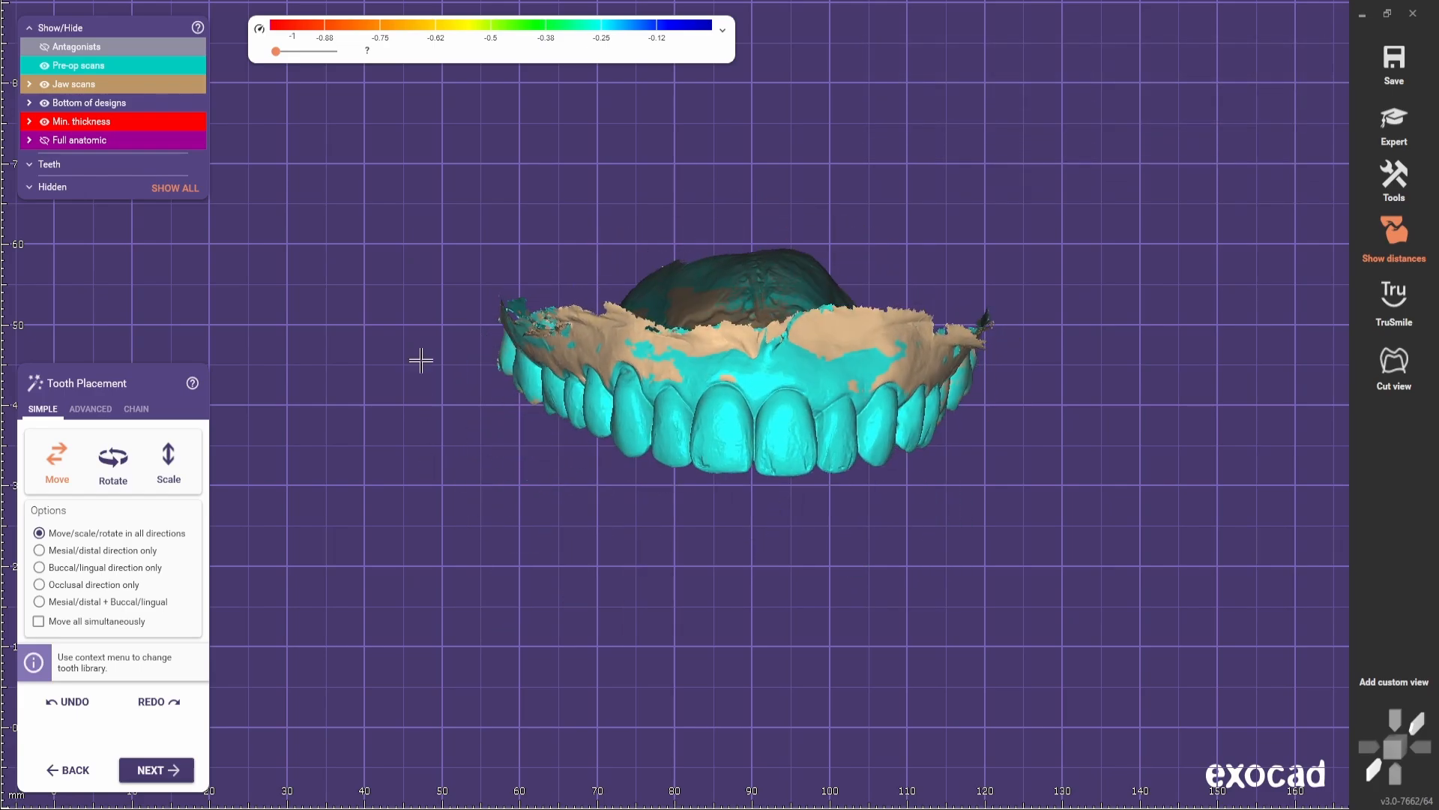
- Switch to expert mode and load the "ua F05 + 07 up-L" tooth library for teeth 16 to 25
{"action": "left_click", "coordinate": [1395, 125]}
{"action": "right_click", "coordinate": [251, 215]}
{"action": "left_click", "coordinate": [351, 174]}
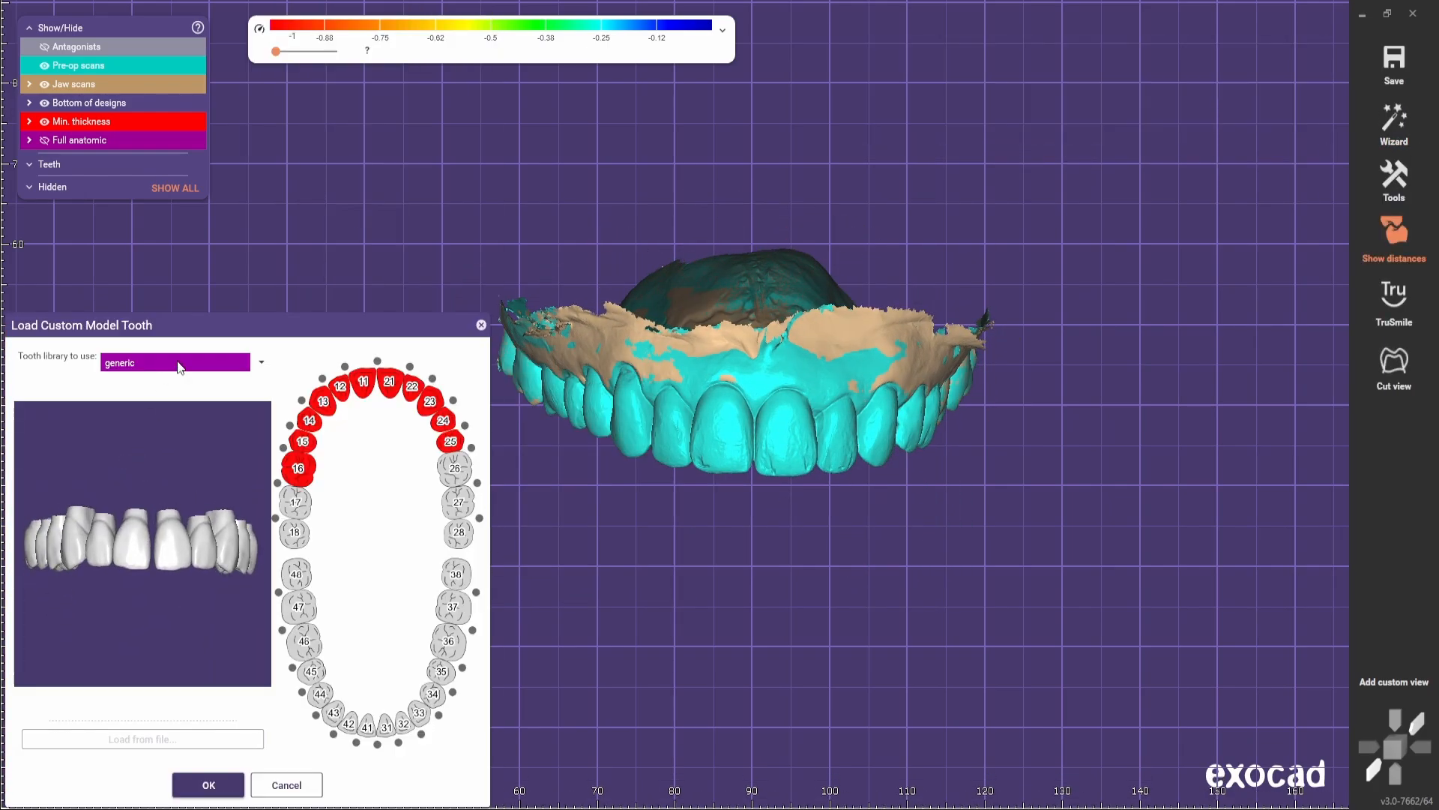
{"action": "left_click", "coordinate": [261, 364]}
{"action": "left_click", "coordinate": [207, 554]}
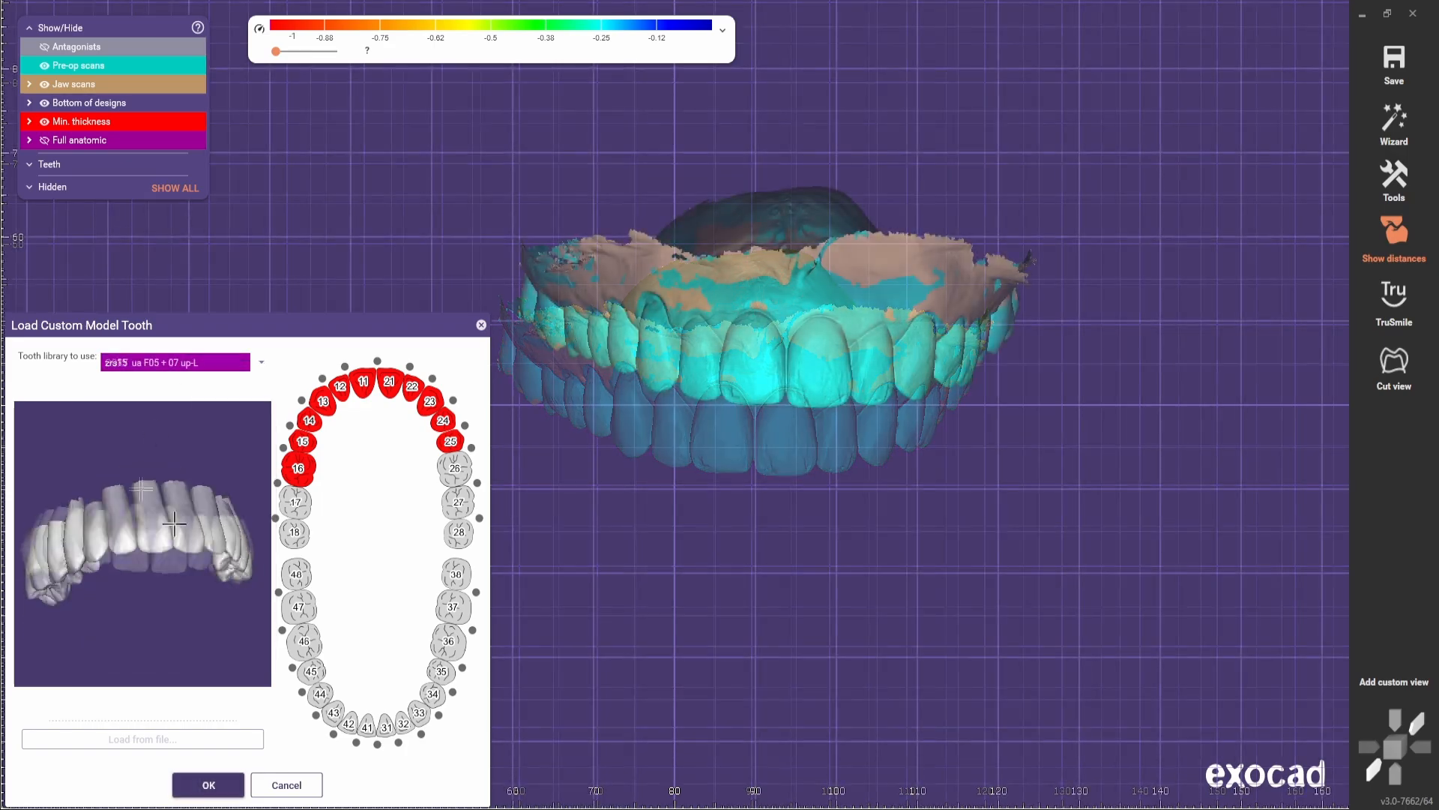
{"action": "left_click", "coordinate": [209, 785]}
{"action": "scroll", "coordinate": [709, 494], "scroll_direction": "down", "scroll_amount": 2}
{"action": "right_click_drag", "start_coordinate": [709, 495], "coordinate": [375, 280]}
{"action": "scroll", "coordinate": [374, 280], "scroll_direction": "up", "scroll_amount": 4}
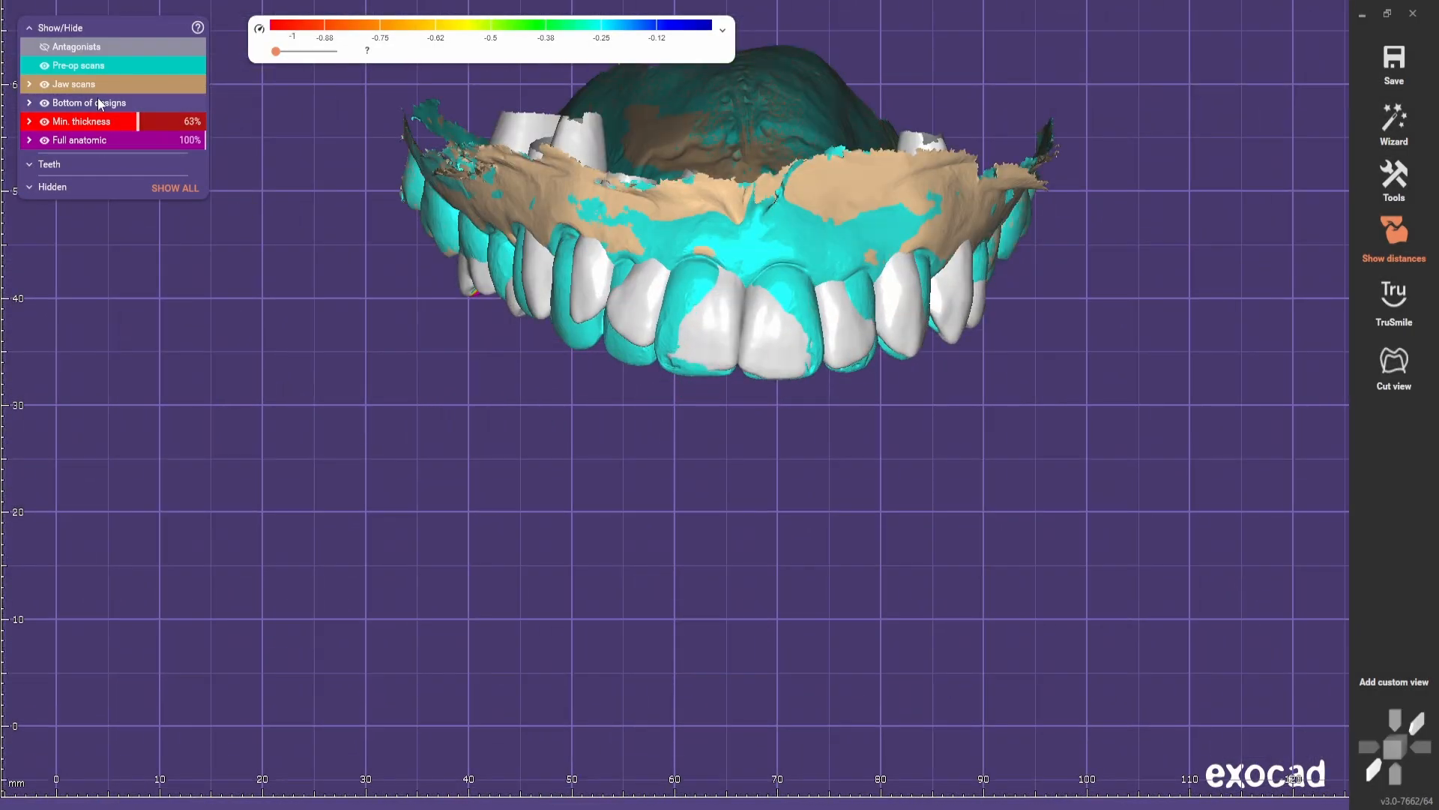
- Hide the pre-op scan and switch from expert mode back to the wizard's Tooth Placement step
{"action": "left_click", "coordinate": [45, 65]}
{"action": "scroll", "coordinate": [645, 480], "scroll_direction": "down", "scroll_amount": 3}
{"action": "right_click_drag", "start_coordinate": [645, 479], "coordinate": [600, 469]}
{"action": "left_click", "coordinate": [1394, 124]}
{"action": "scroll", "coordinate": [714, 416], "scroll_direction": "up", "scroll_amount": 1}
{"action": "left_click", "coordinate": [120, 64]}
- Look through the chain, rotate and scale placement modes, return to free movement, and inspect the library teeth from the occlusal side
{"action": "left_click", "coordinate": [136, 408]}
{"action": "mouse_move", "coordinate": [636, 142]}
{"action": "left_mouse_down"}
{"action": "mouse_move", "coordinate": [616, 142]}
{"action": "mouse_move", "coordinate": [624, 168]}
{"action": "mouse_move", "coordinate": [636, 137]}
{"action": "left_mouse_up"}
{"action": "left_click", "coordinate": [113, 465]}
{"action": "left_click", "coordinate": [168, 465]}
{"action": "left_click", "coordinate": [67, 476]}
{"action": "scroll", "coordinate": [727, 421], "scroll_direction": "down", "scroll_amount": 2}
{"action": "right_click_drag", "start_coordinate": [716, 307], "coordinate": [869, 410]}
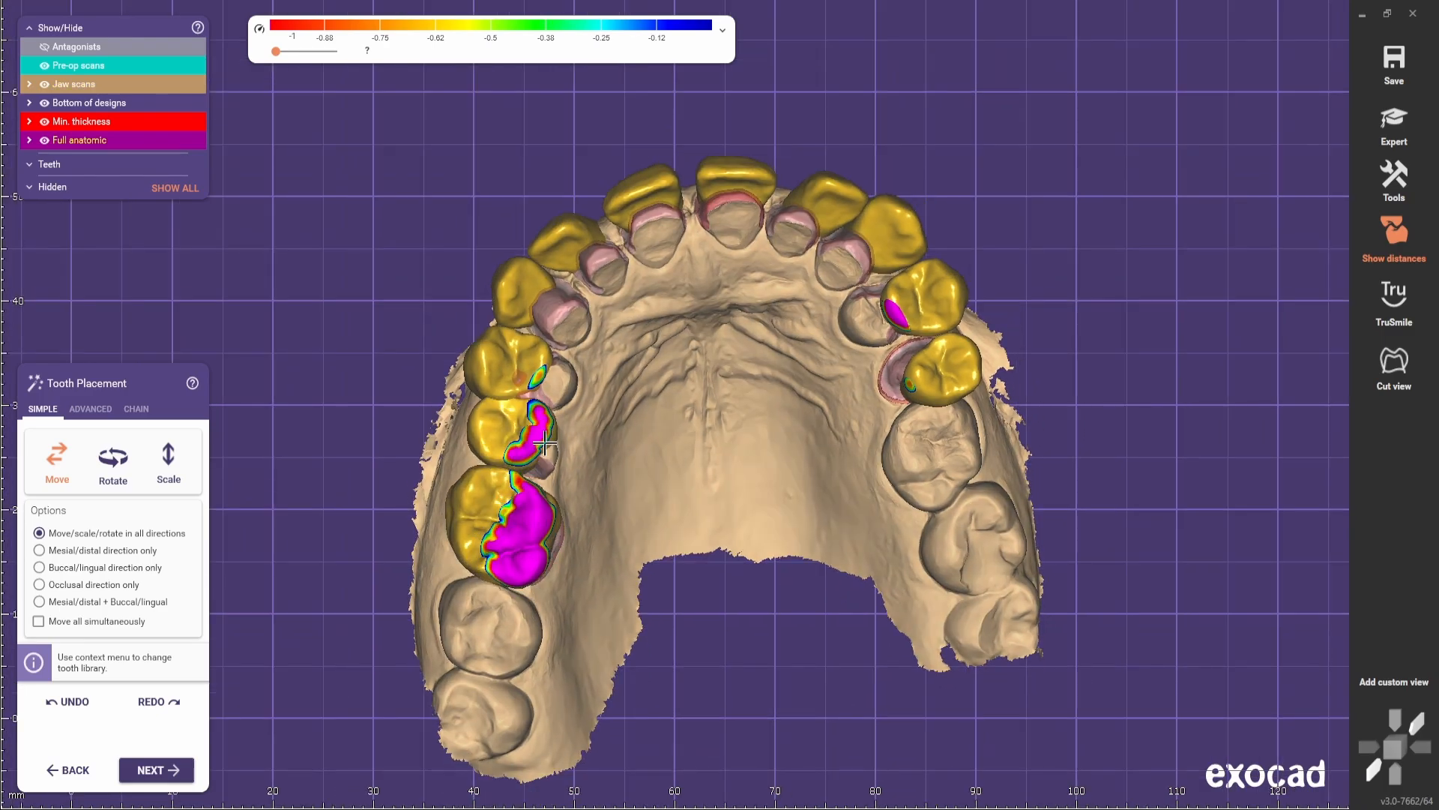
{"action": "right_click_drag", "start_coordinate": [557, 287], "coordinate": [915, 472]}
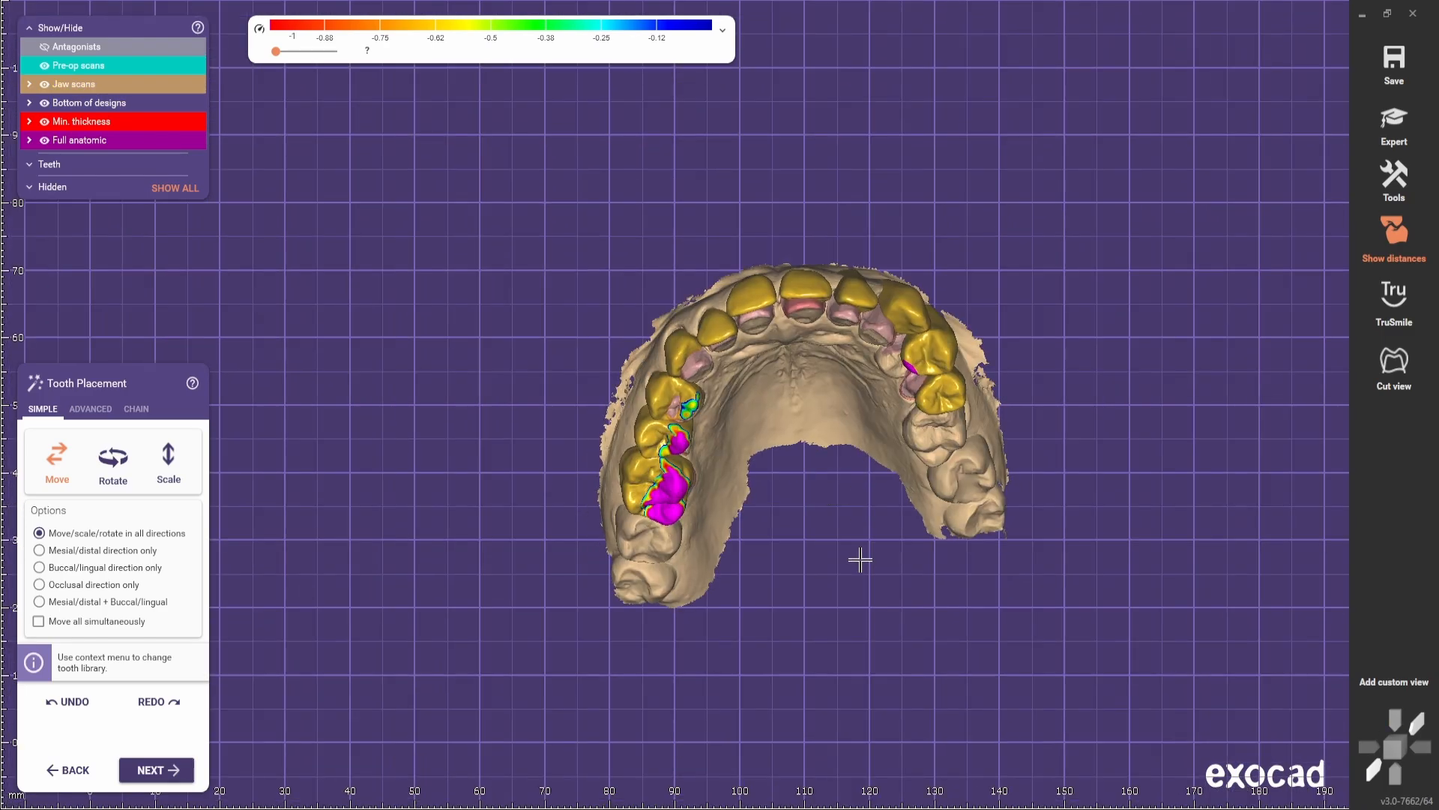
{"action": "right_click_drag", "start_coordinate": [861, 559], "coordinate": [942, 482]}
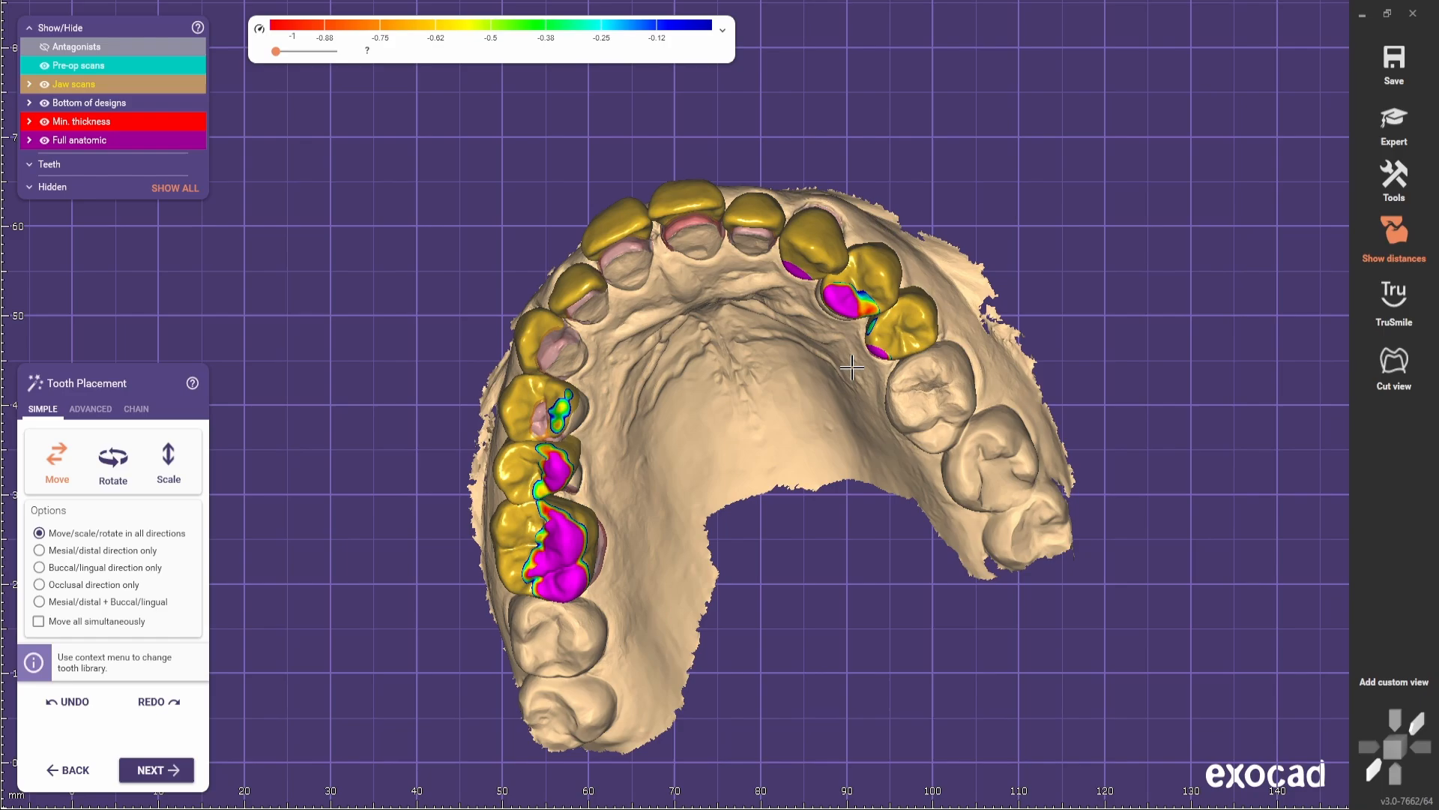
{"action": "right_click_drag", "start_coordinate": [885, 352], "coordinate": [820, 392]}
- Hide the full anatomic teeth, make the pre-op scan fully opaque, and save its centred frontal view as a custom view
{"action": "left_click", "coordinate": [40, 140]}
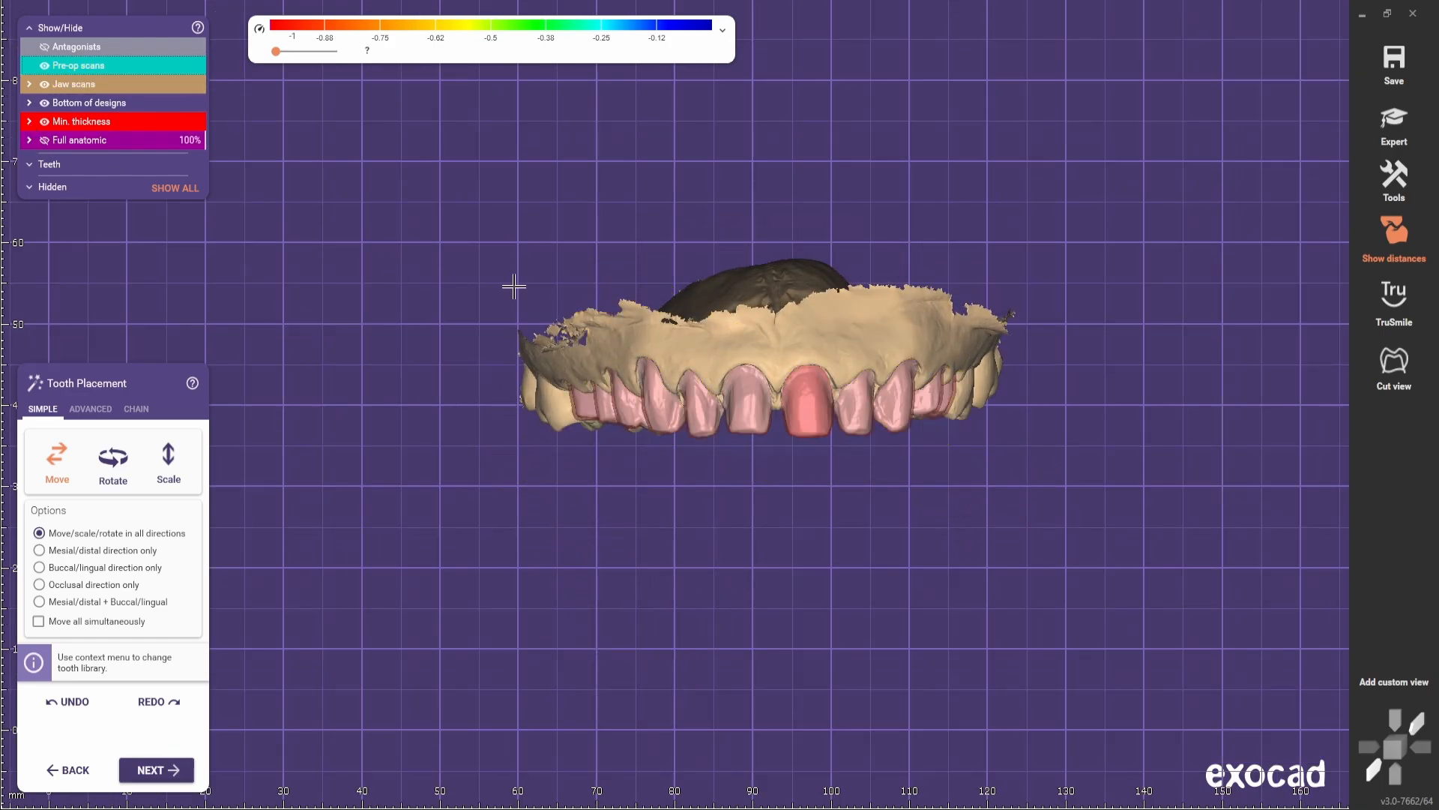
{"action": "left_click_drag", "start_coordinate": [156, 66], "coordinate": [228, 65]}
{"action": "right_click_drag", "start_coordinate": [1022, 713], "coordinate": [974, 650]}
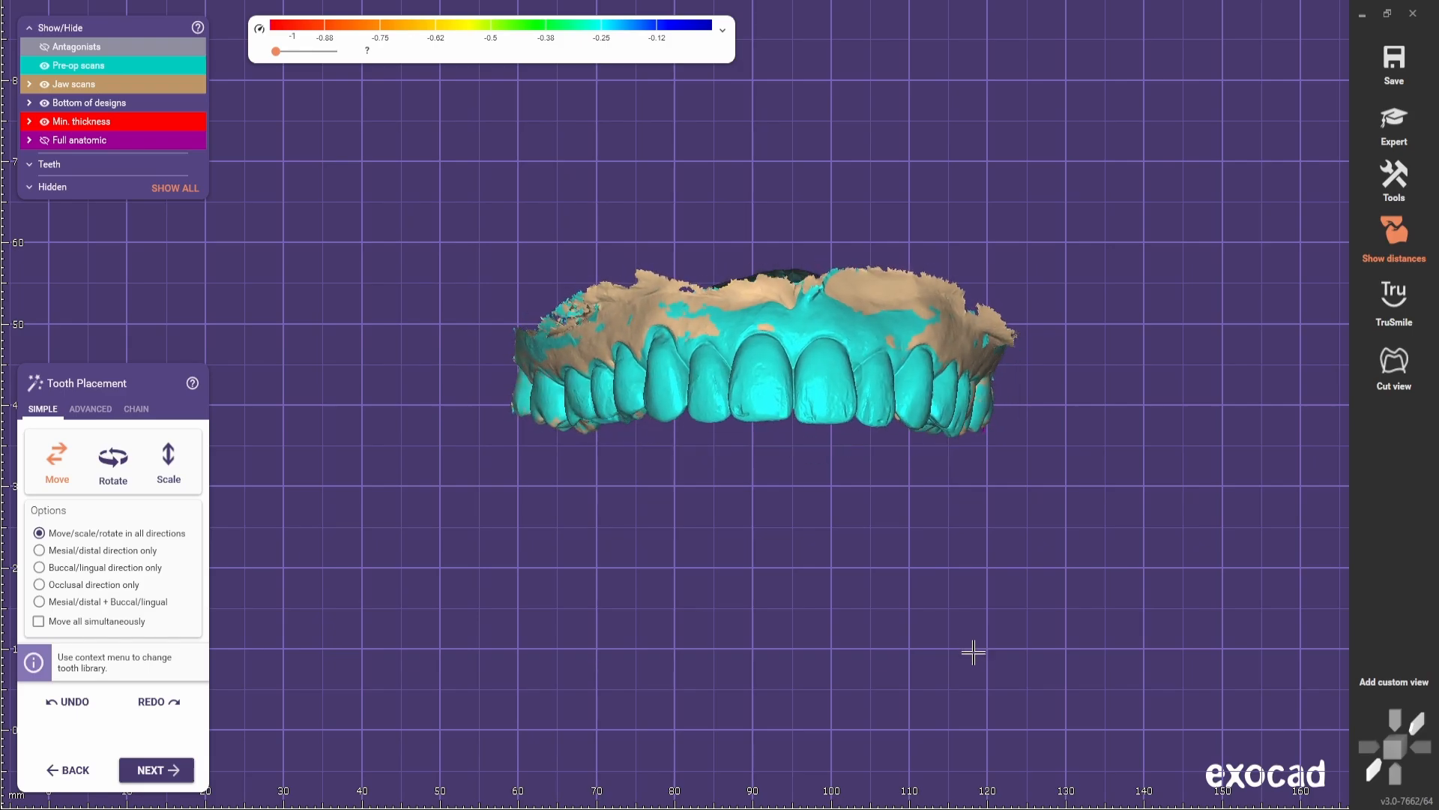
{"action": "right_click_drag", "start_coordinate": [974, 649], "coordinate": [974, 650]}
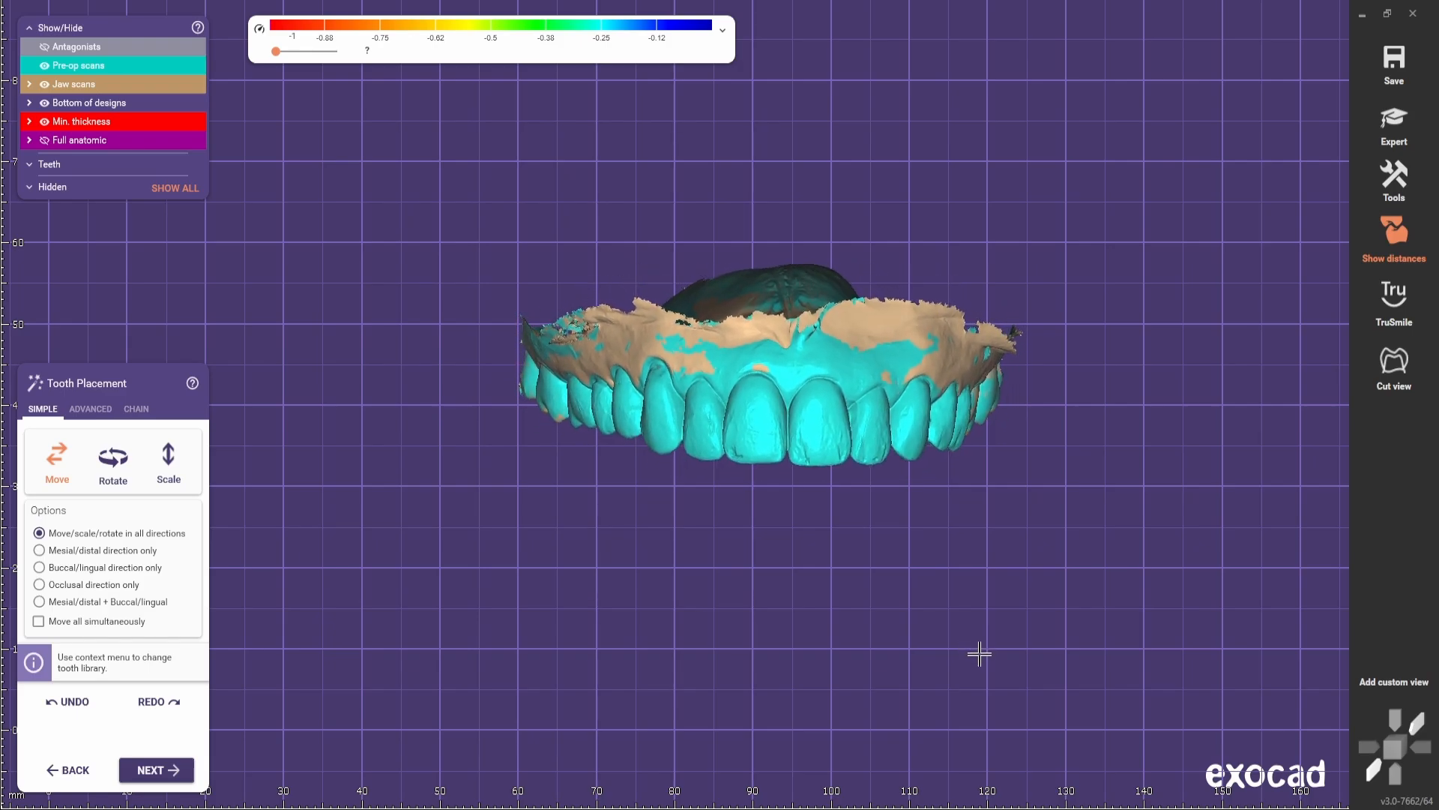
{"action": "scroll", "coordinate": [929, 614], "scroll_direction": "up", "scroll_amount": 3}
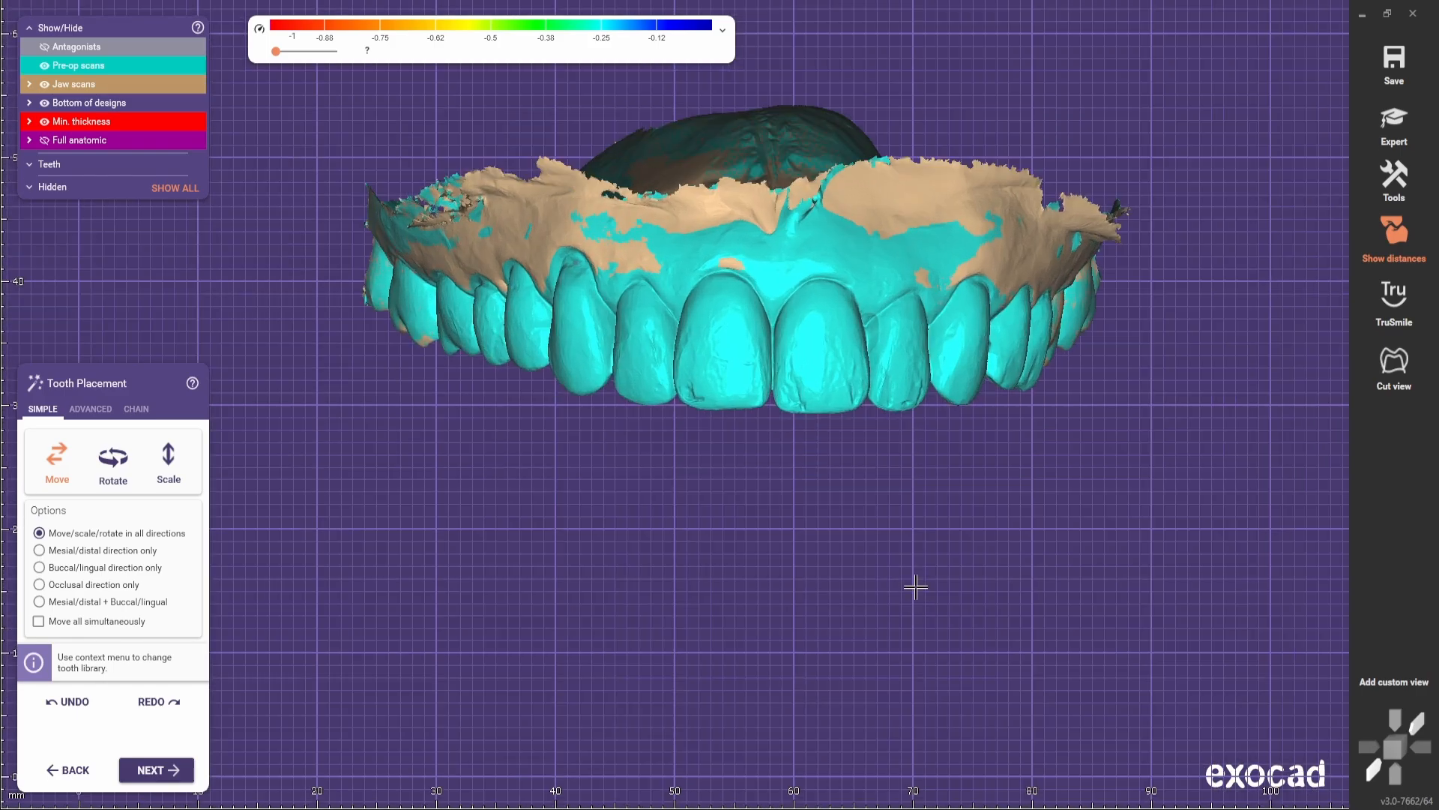
{"action": "mouse_move", "coordinate": [915, 587]}
{"action": "middle_mouse_down"}
{"action": "mouse_move", "coordinate": [942, 610]}
{"action": "mouse_move", "coordinate": [940, 700]}
{"action": "middle_mouse_up"}
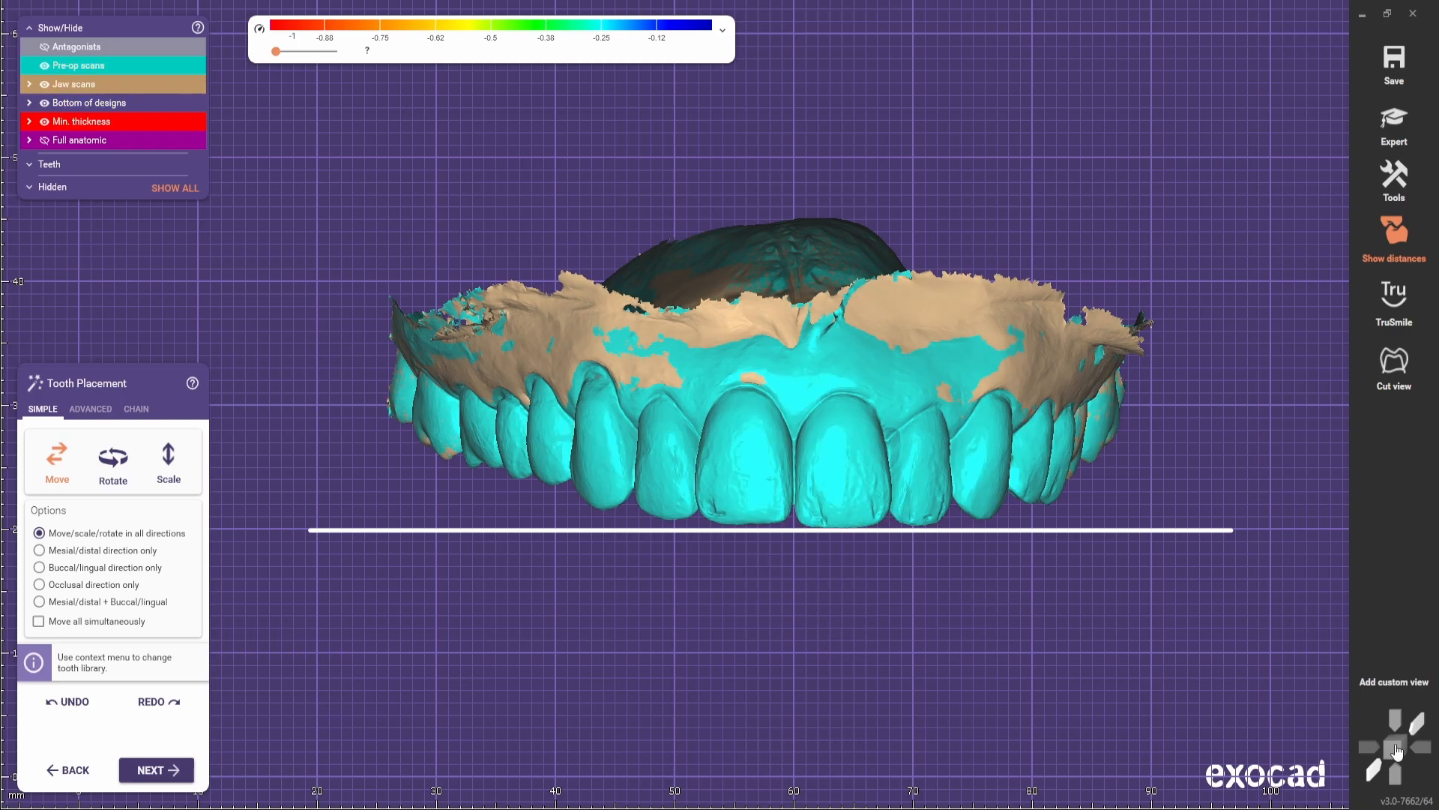
{"action": "left_click", "coordinate": [1383, 681]}
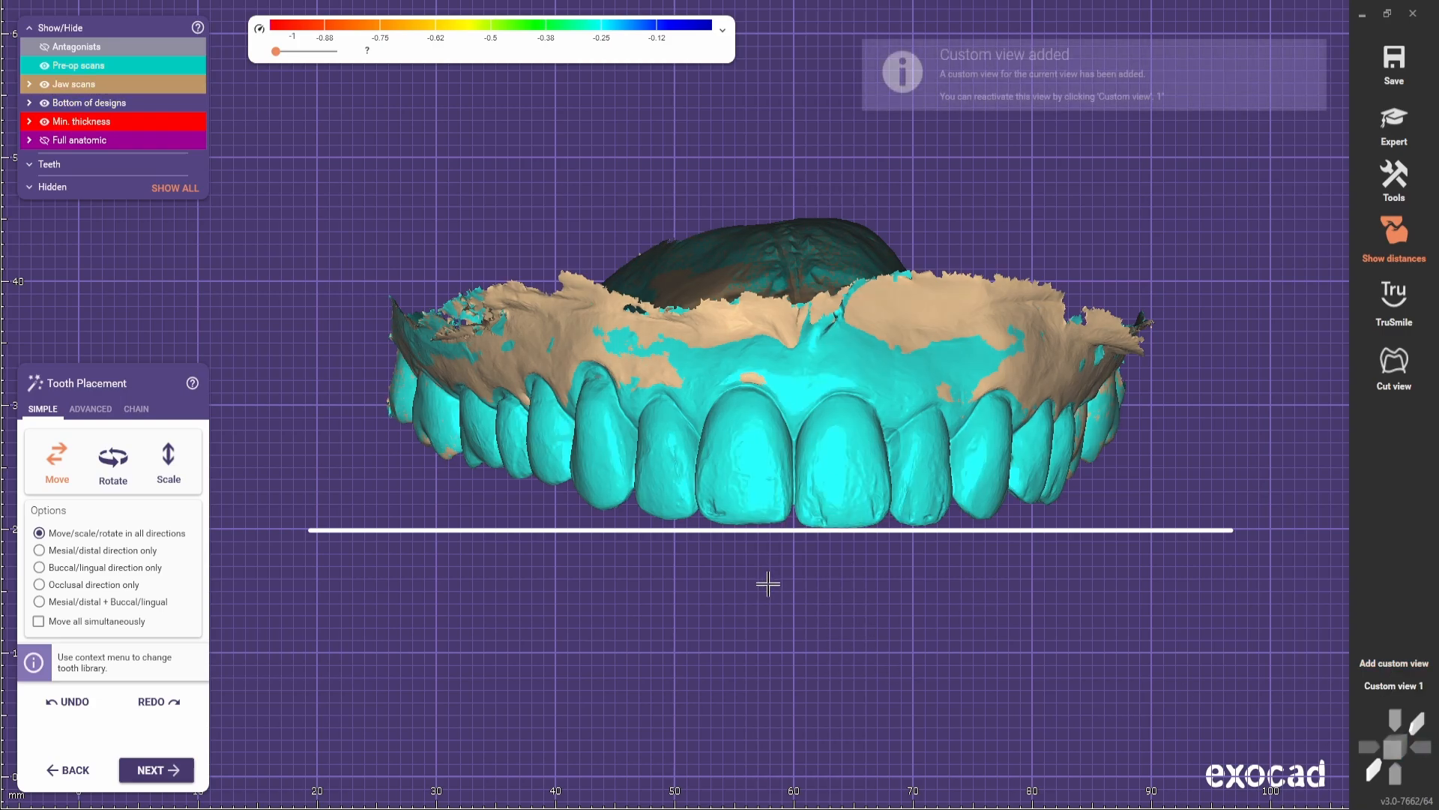
- Save an occlusal view of the pre-op scan as a second custom view and return to the saved frontal view
{"action": "right_click_drag", "start_coordinate": [809, 582], "coordinate": [810, 567]}
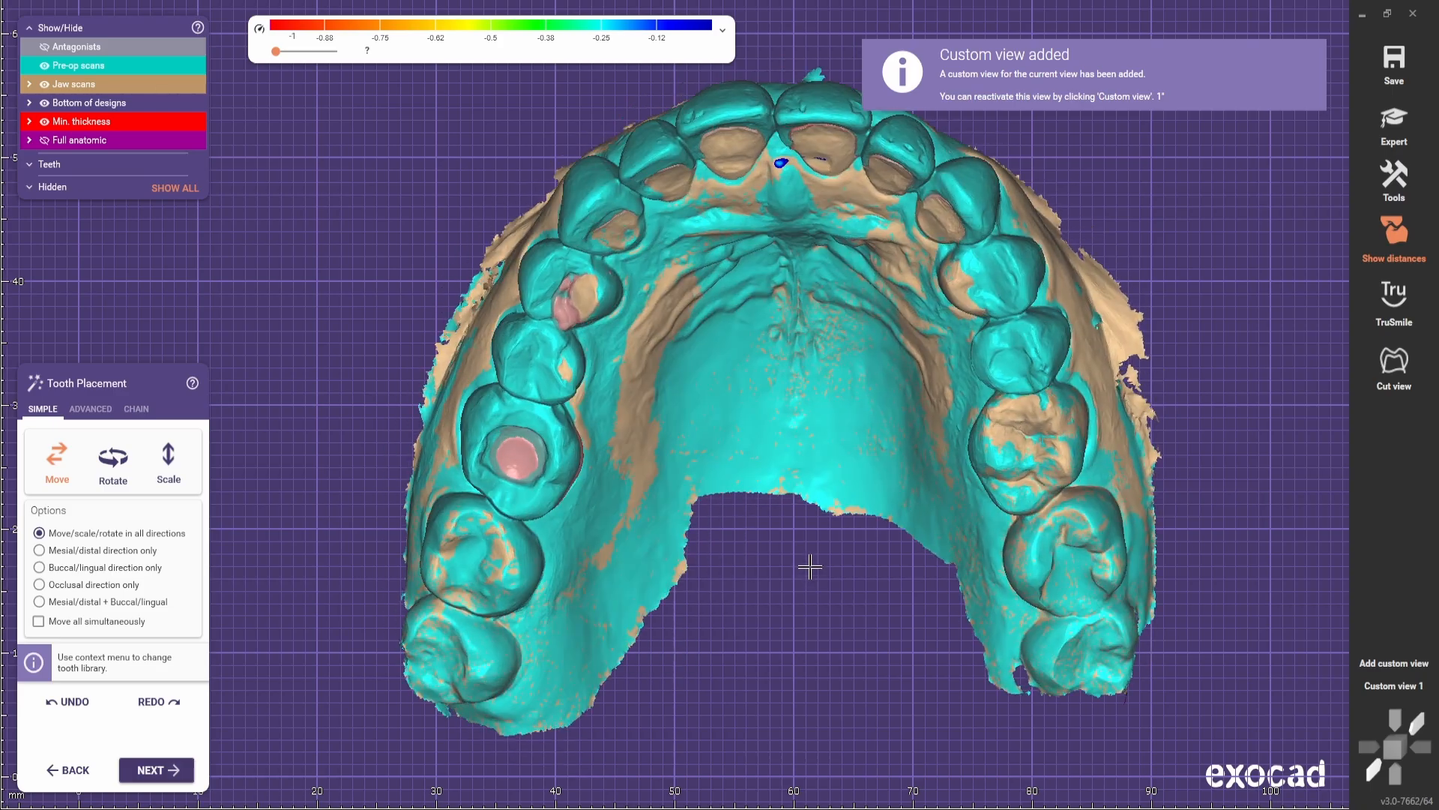
{"action": "right_click_drag", "start_coordinate": [810, 567], "coordinate": [809, 562]}
{"action": "middle_click_drag", "start_coordinate": [795, 354], "coordinate": [807, 605]}
{"action": "mouse_move", "coordinate": [808, 606]}
{"action": "right_mouse_down"}
{"action": "mouse_move", "coordinate": [808, 561]}
{"action": "mouse_move", "coordinate": [799, 607]}
{"action": "mouse_move", "coordinate": [796, 589]}
{"action": "right_mouse_up"}
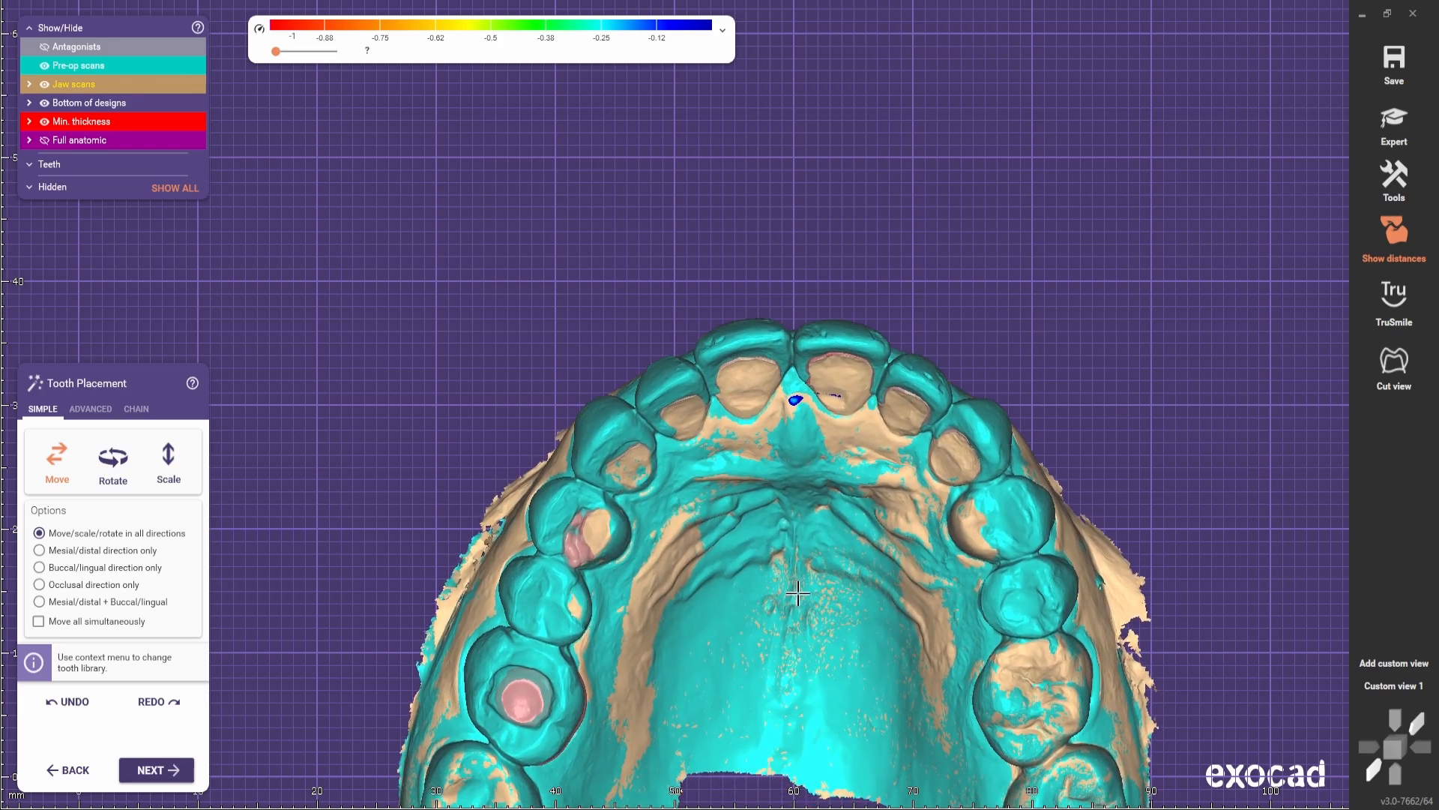
{"action": "left_click", "coordinate": [1398, 663]}
{"action": "left_click", "coordinate": [1384, 665]}
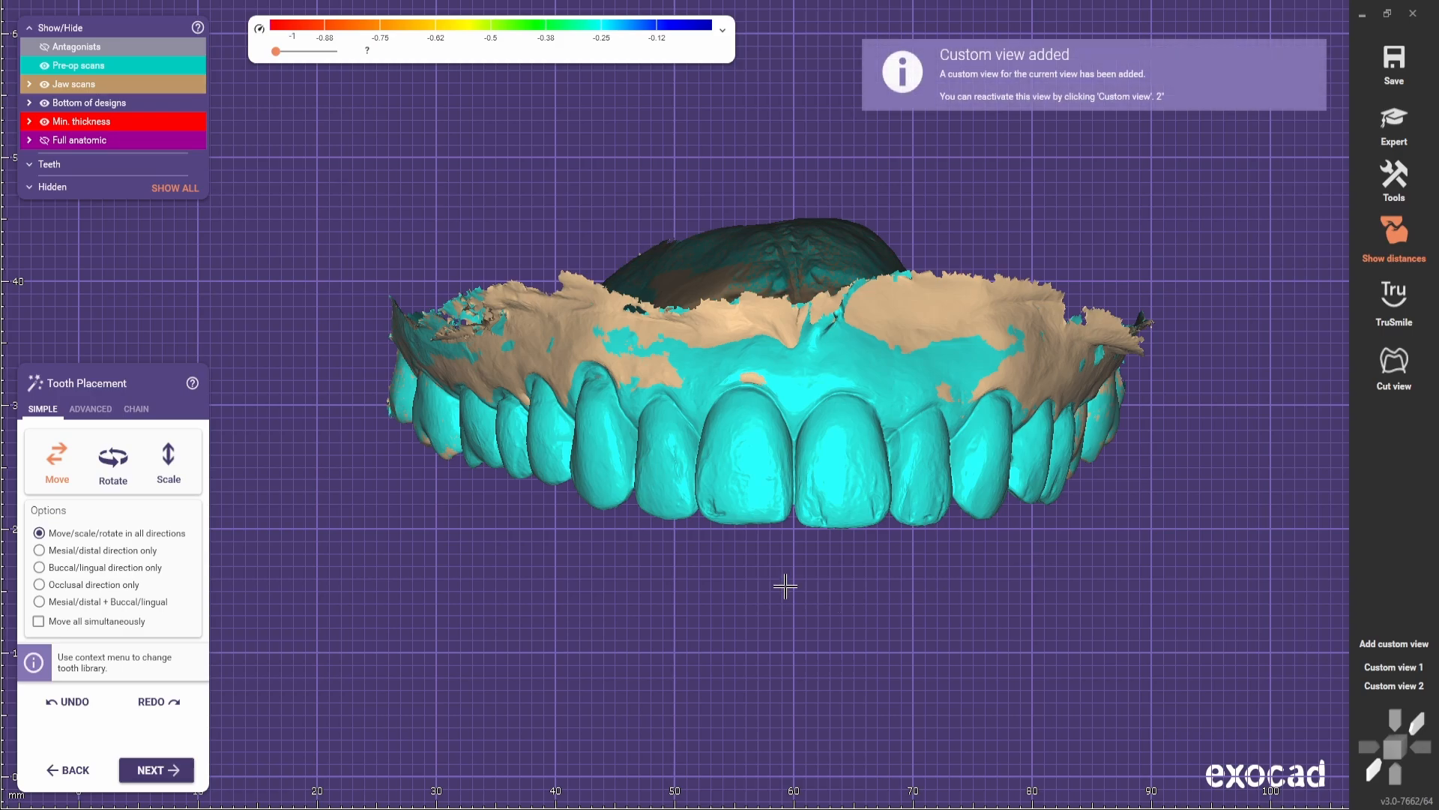
{"action": "left_click_drag", "start_coordinate": [585, 527], "coordinate": [1099, 527]}
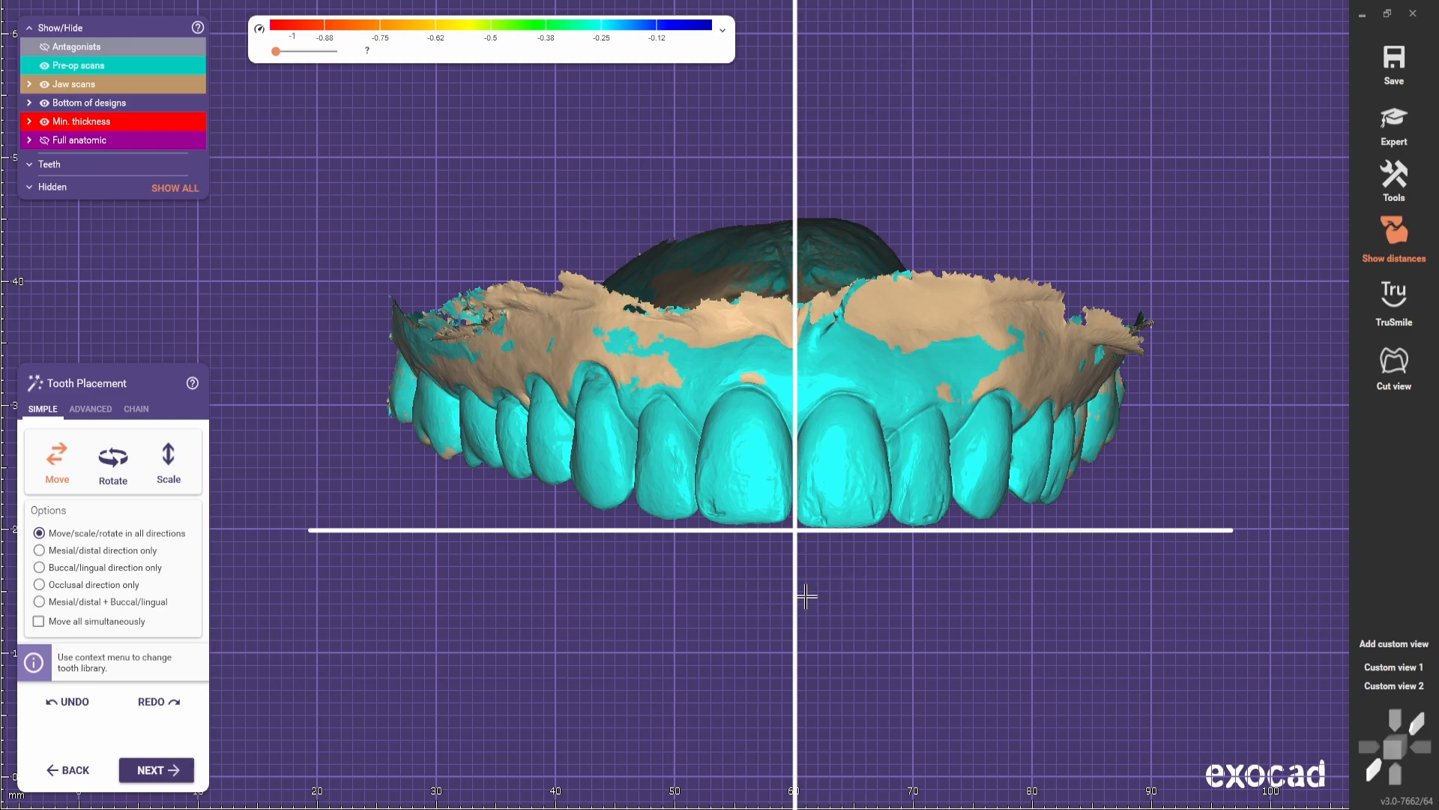
- Show the full anatomic teeth instead of the pre-op scan and reposition the front library teeth in the frontal view
{"action": "left_click", "coordinate": [111, 143]}
{"action": "left_click", "coordinate": [44, 65]}
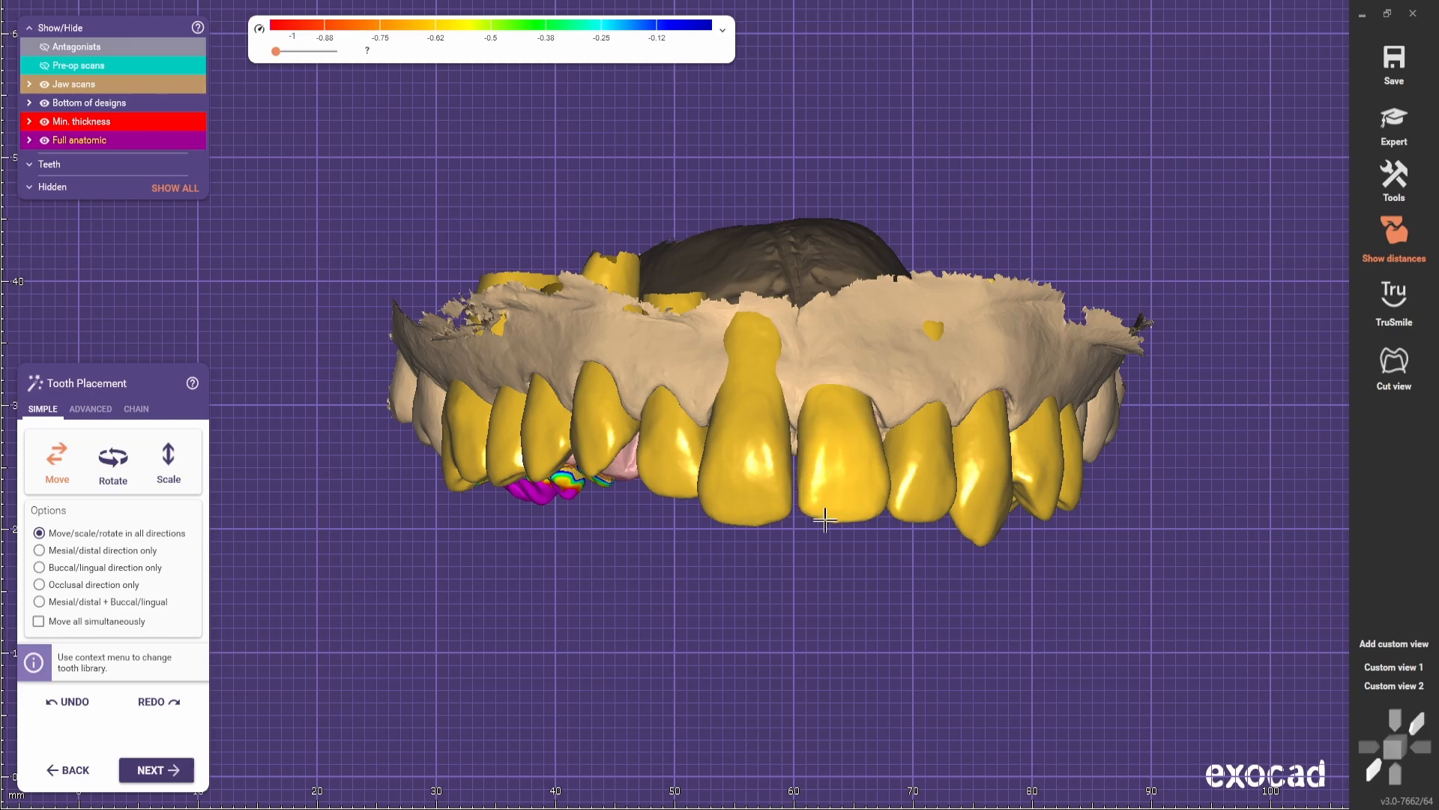
{"action": "left_click_drag", "start_coordinate": [924, 485], "coordinate": [922, 479]}
{"action": "left_click_drag", "start_coordinate": [679, 481], "coordinate": [664, 493]}
{"action": "scroll", "coordinate": [685, 361], "scroll_direction": "down", "scroll_amount": 5, "text": "ctrl"}
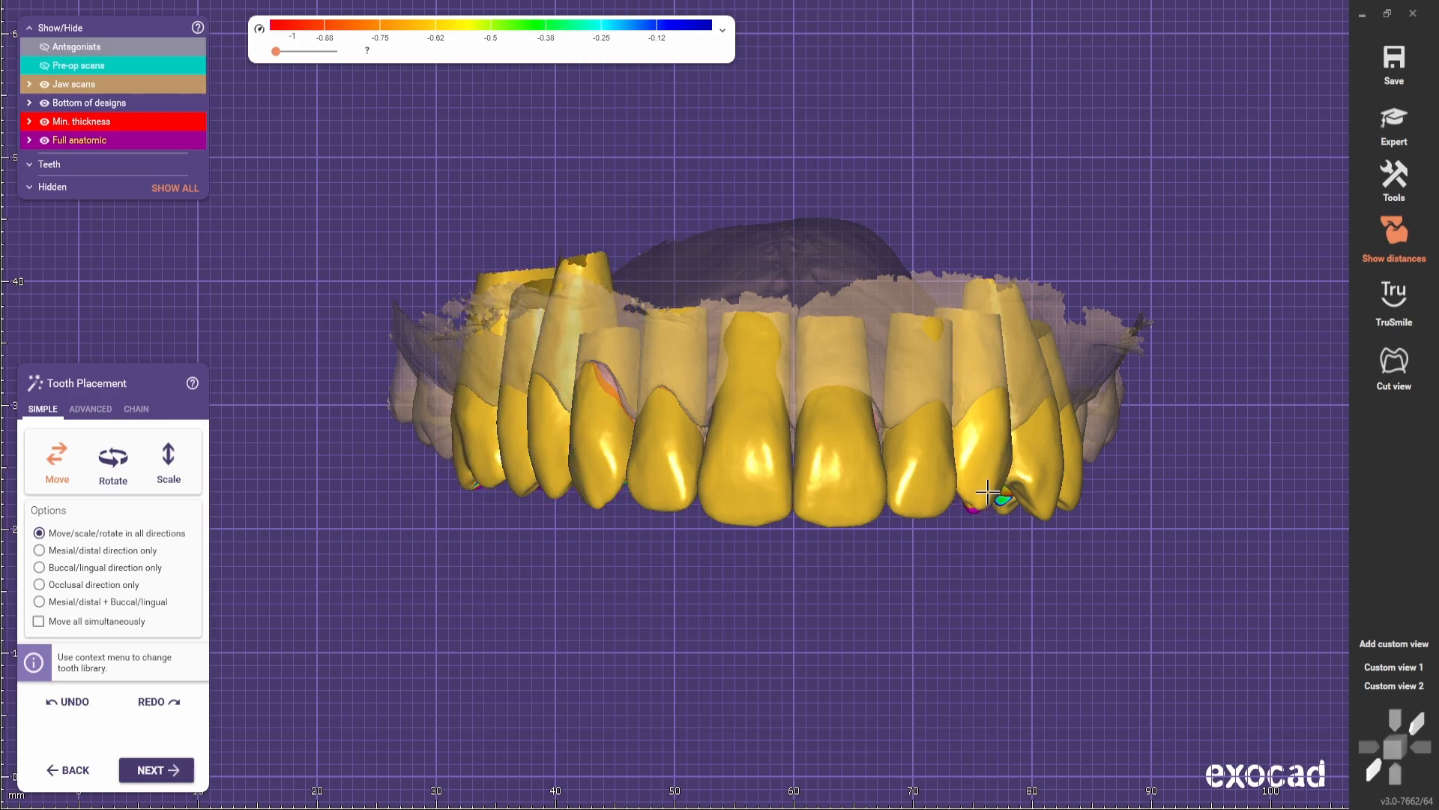
- Reposition premolars 24 and 25 and shift the central incisors 11 and 21 palatally in the occlusal view
{"action": "mouse_move", "coordinate": [1045, 455]}
{"action": "left_mouse_down", "text": "ctrl"}
{"action": "mouse_move", "coordinate": [1041, 437]}
{"action": "mouse_move", "coordinate": [1054, 443]}
{"action": "left_mouse_up", "text": "ctrl"}
{"action": "key", "text": "Up"}
{"action": "left_click_drag", "start_coordinate": [1008, 508], "coordinate": [981, 545]}
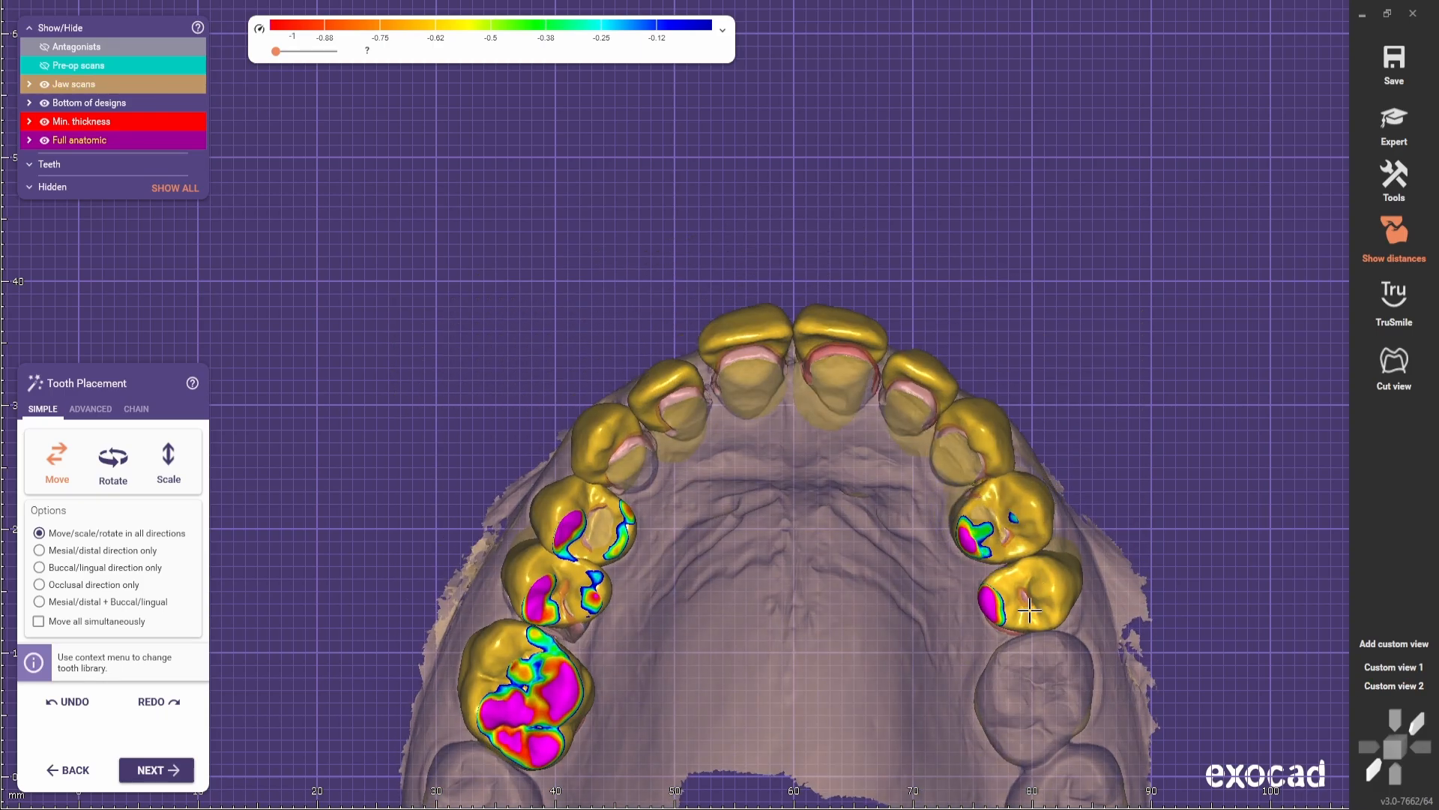
{"action": "left_click_drag", "start_coordinate": [1008, 596], "coordinate": [1020, 598], "text": "ctrl"}
{"action": "left_click_drag", "start_coordinate": [835, 336], "coordinate": [765, 354]}
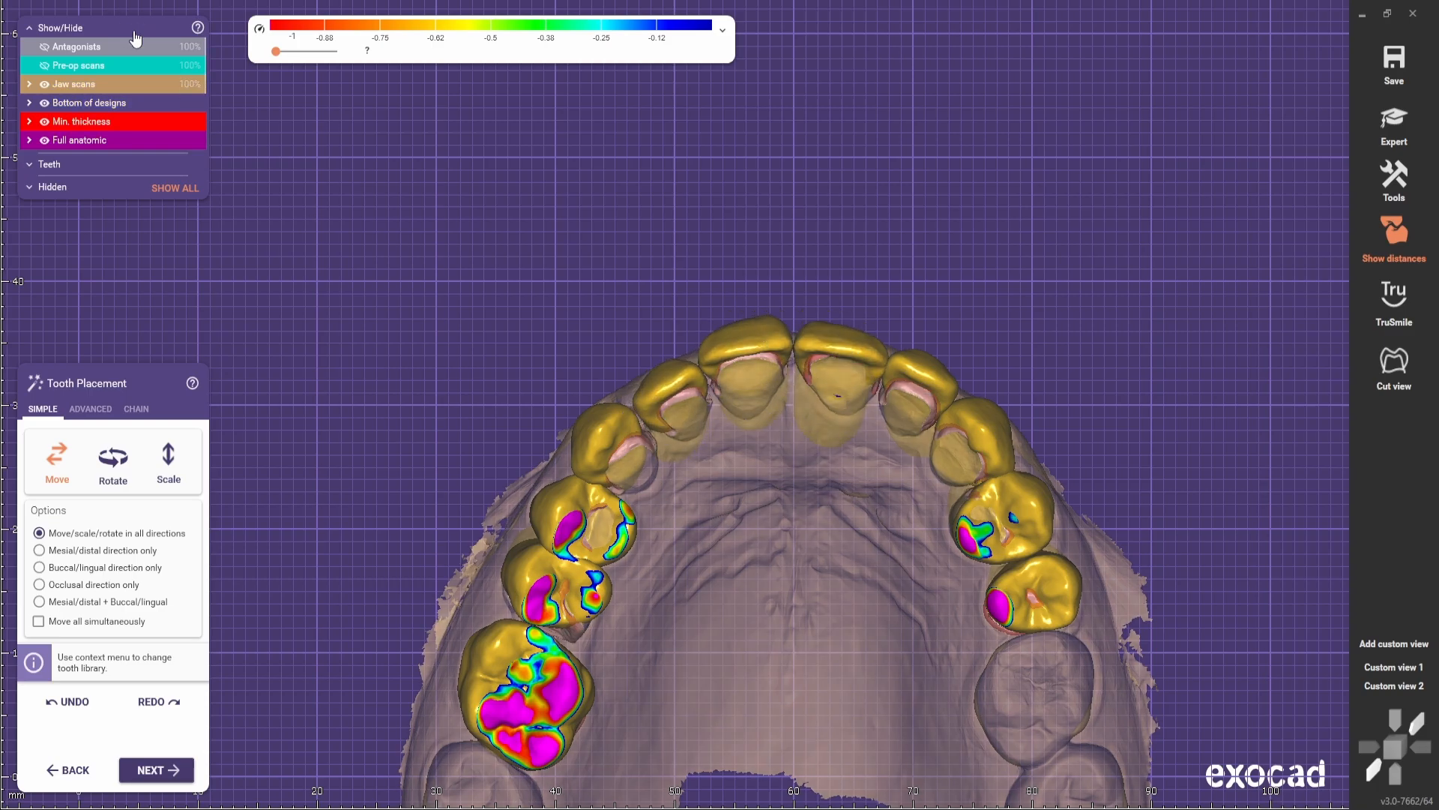
- Overlay the translucent pre-op scan and reposition premolars 15 and 14 to match it in the occlusal view
{"action": "left_click", "coordinate": [132, 65]}
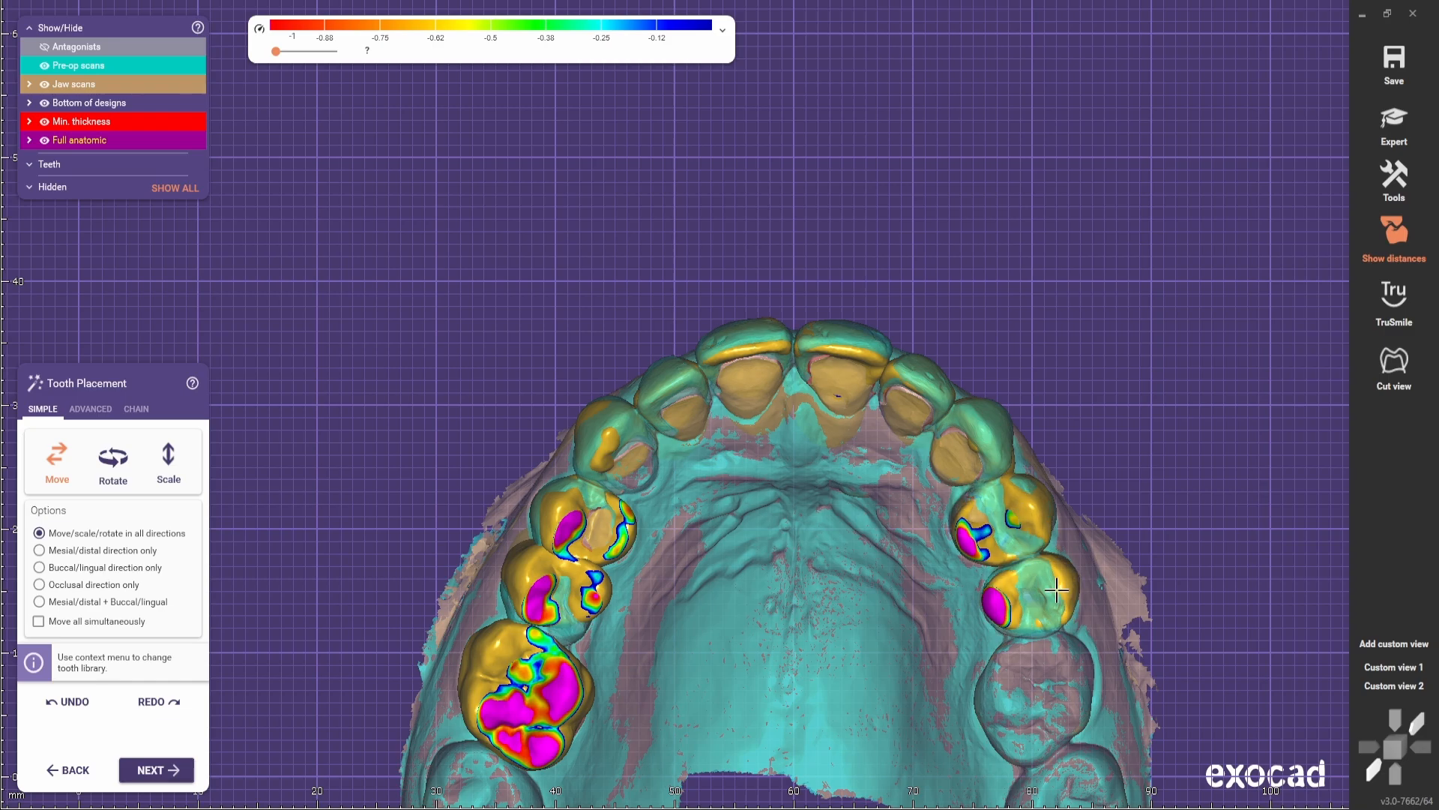
{"action": "left_click_drag", "start_coordinate": [567, 613], "coordinate": [553, 626]}
{"action": "left_click_drag", "start_coordinate": [611, 547], "coordinate": [618, 546]}
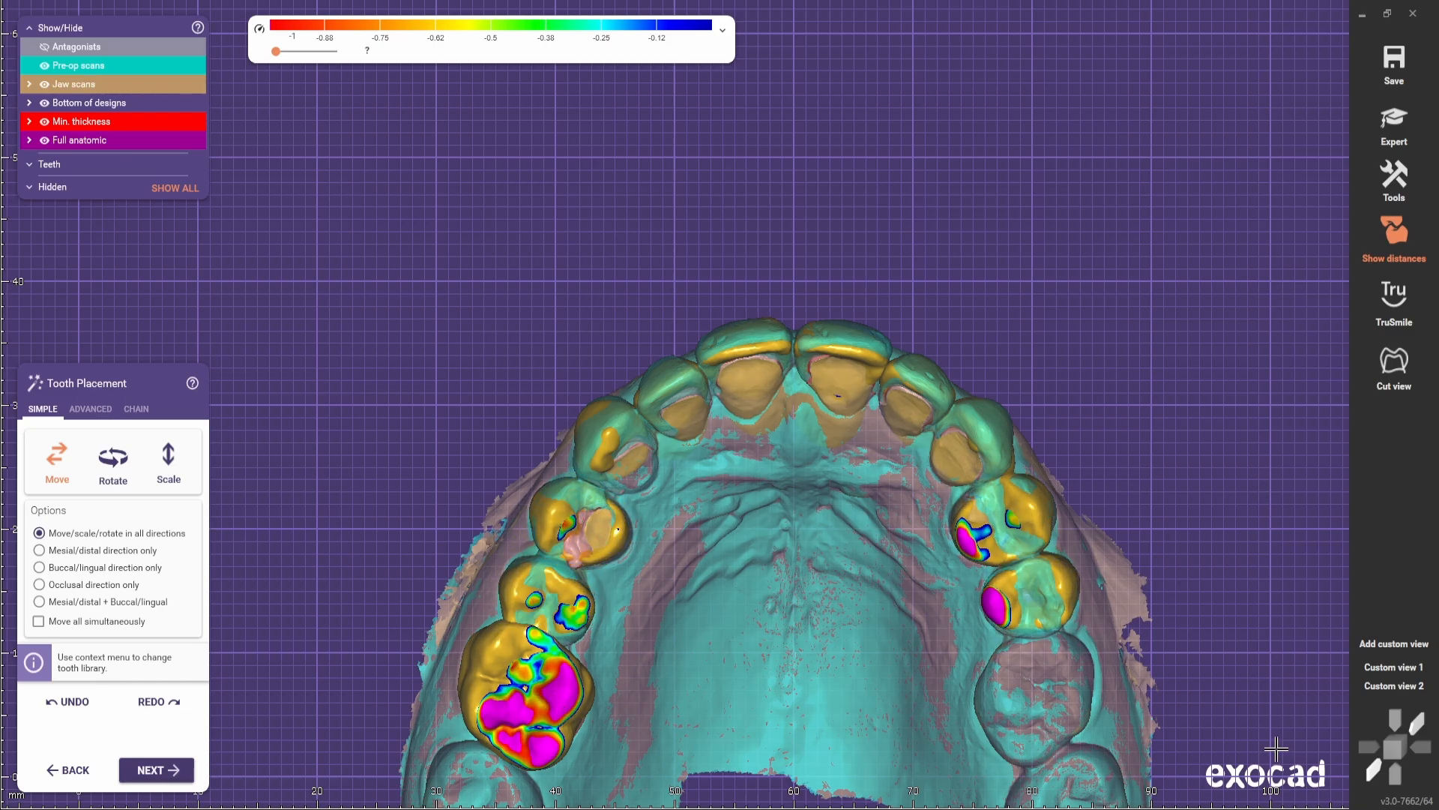
- Show the antagonist, hide the pre-op scan, and check the library teeth against the antagonist from the side and front
{"action": "left_click", "coordinate": [1393, 666]}
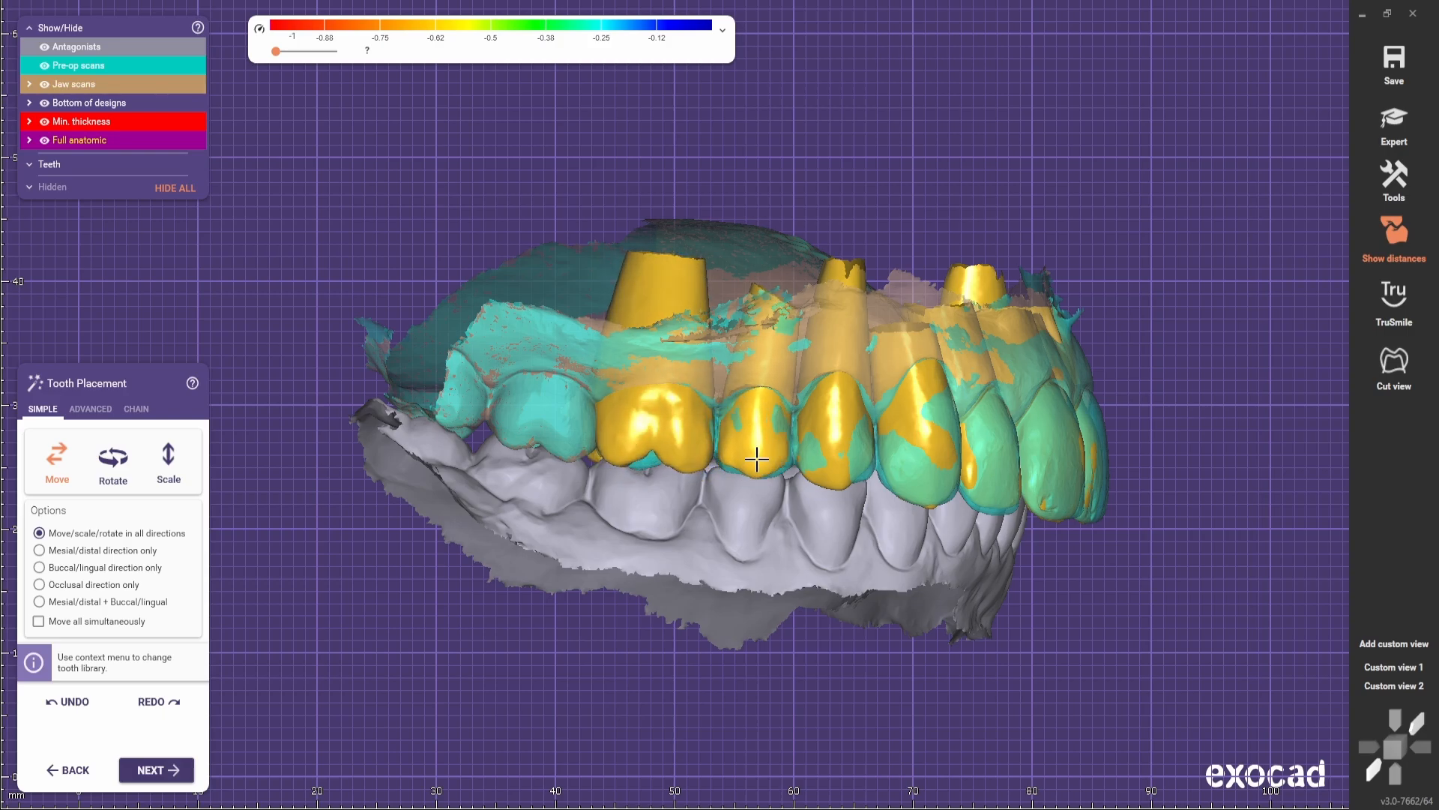
{"action": "scroll", "coordinate": [917, 540], "scroll_direction": "down", "scroll_amount": 4}
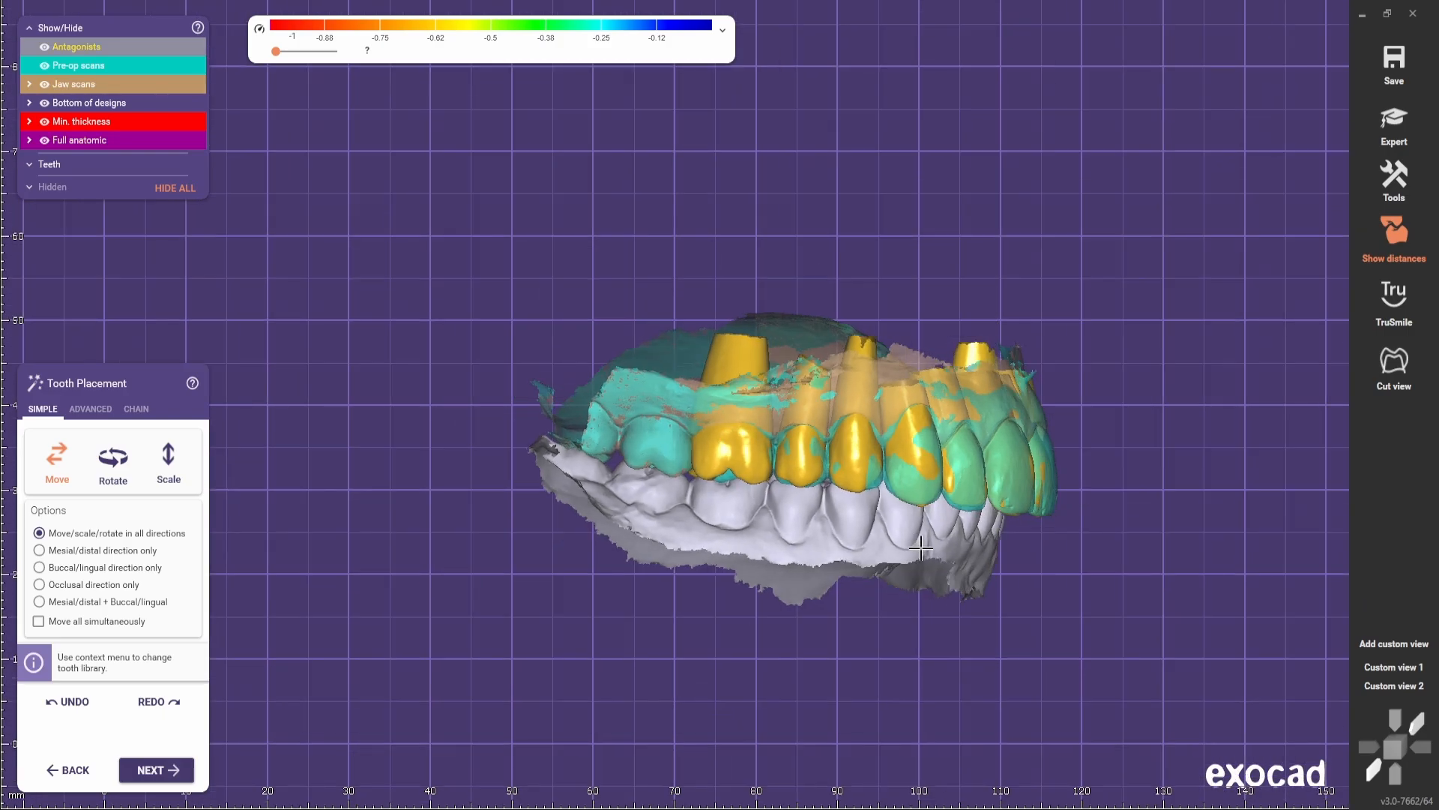
{"action": "right_click_drag", "start_coordinate": [1030, 549], "coordinate": [874, 577]}
{"action": "scroll", "coordinate": [919, 547], "scroll_direction": "up", "scroll_amount": 1}
{"action": "scroll", "coordinate": [895, 561], "scroll_direction": "up", "scroll_amount": 1}
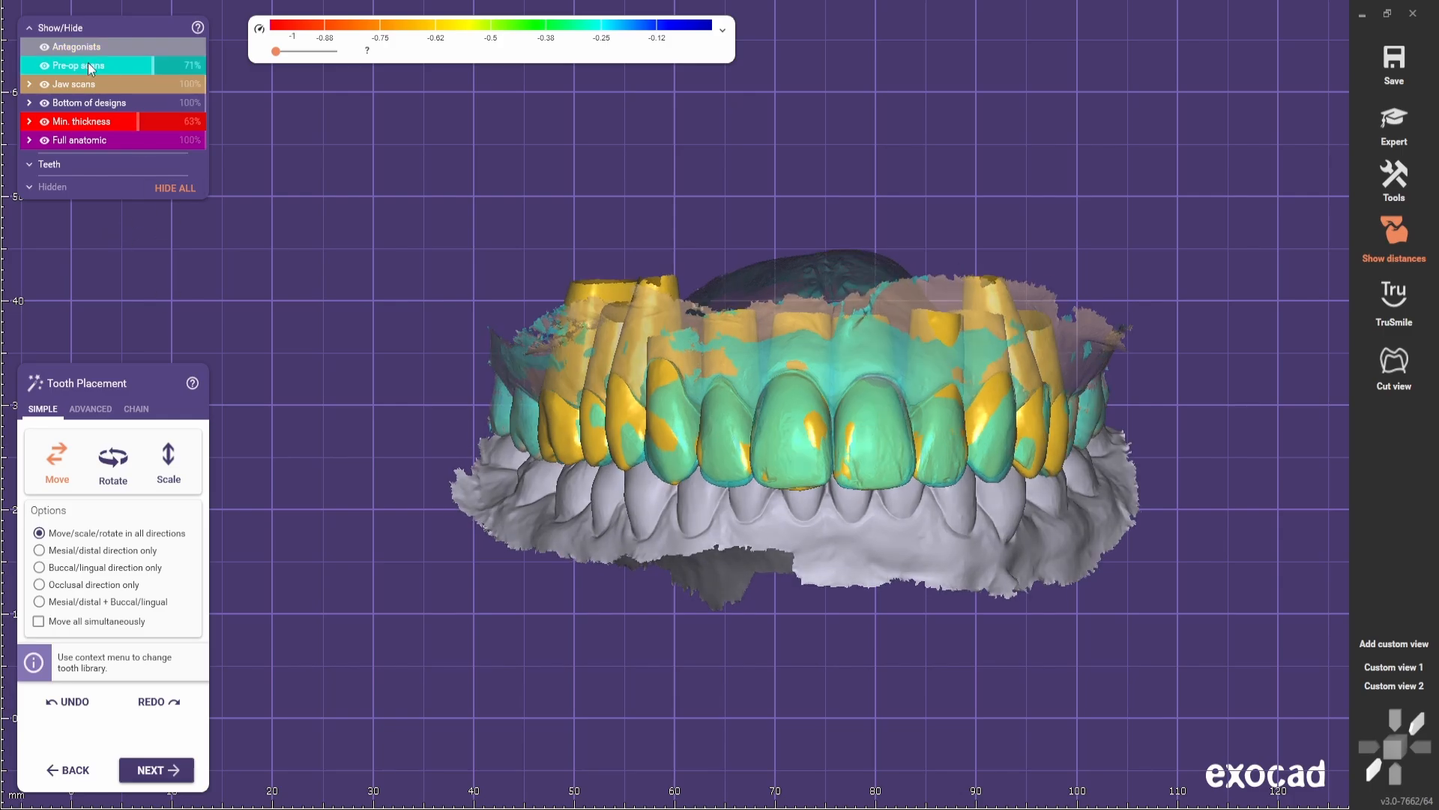
{"action": "left_click", "coordinate": [88, 65]}
{"action": "scroll", "coordinate": [941, 611], "scroll_direction": "down", "scroll_amount": 1}
{"action": "right_click_drag", "start_coordinate": [942, 610], "coordinate": [960, 600]}
{"action": "scroll", "coordinate": [801, 497], "scroll_direction": "up", "scroll_amount": 4}
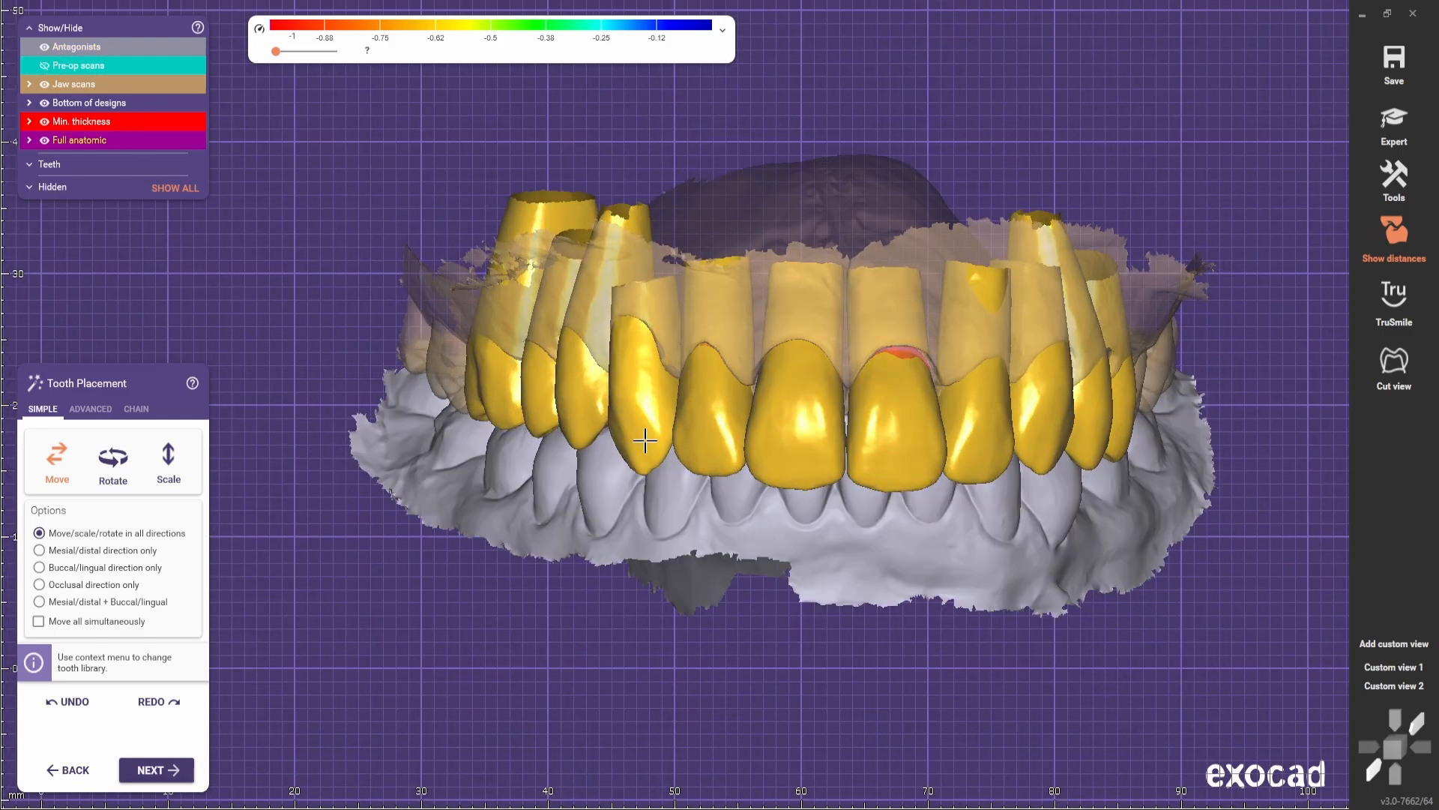
- Adjust the positions of teeth 16, 14 and 15 against the translucent antagonist in a side view
{"action": "right_click_drag", "start_coordinate": [527, 418], "coordinate": [732, 507]}
{"action": "scroll", "coordinate": [708, 444], "scroll_direction": "up", "scroll_amount": 4}
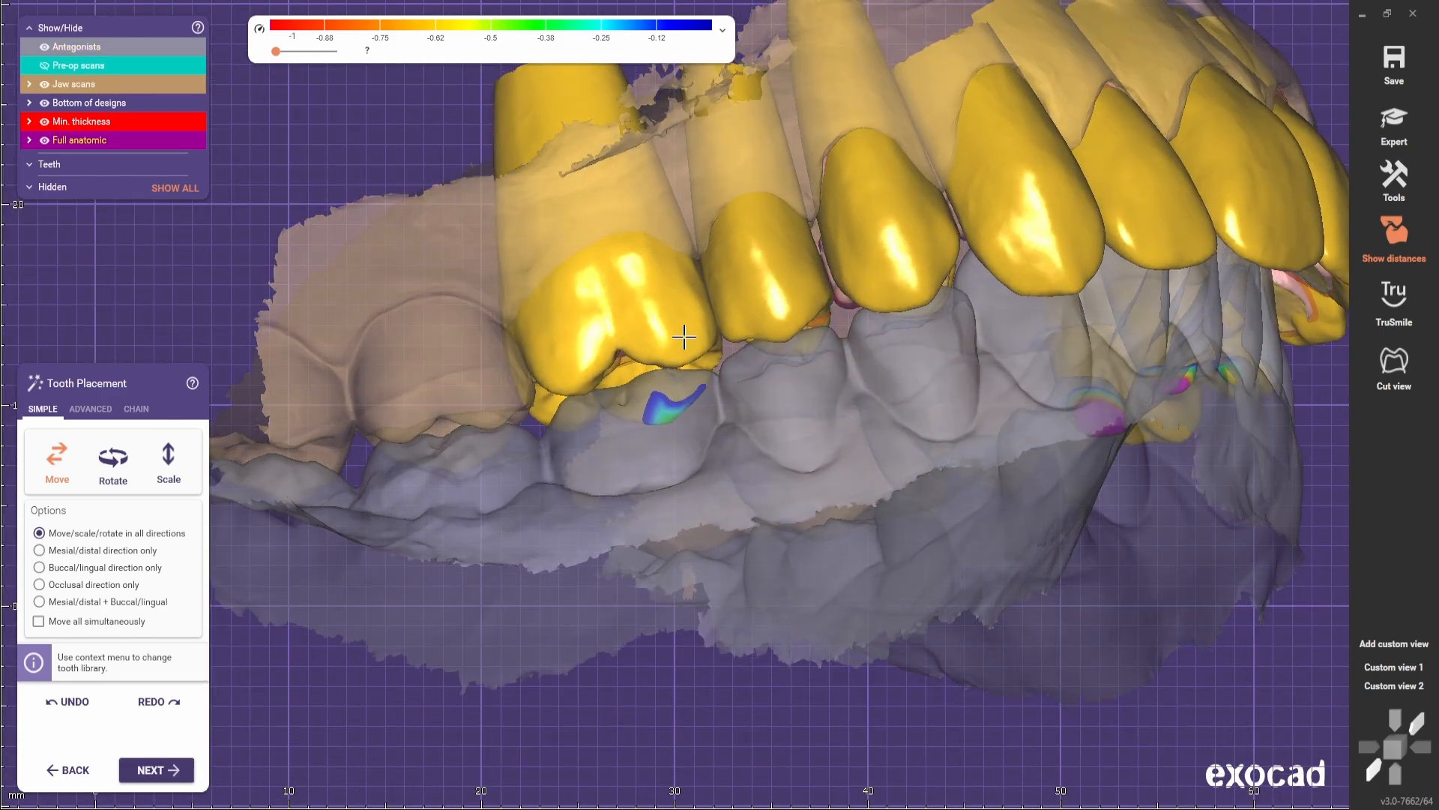
{"action": "mouse_move", "coordinate": [684, 337]}
{"action": "left_mouse_down"}
{"action": "mouse_move", "coordinate": [671, 322]}
{"action": "mouse_move", "coordinate": [675, 343]}
{"action": "left_mouse_up"}
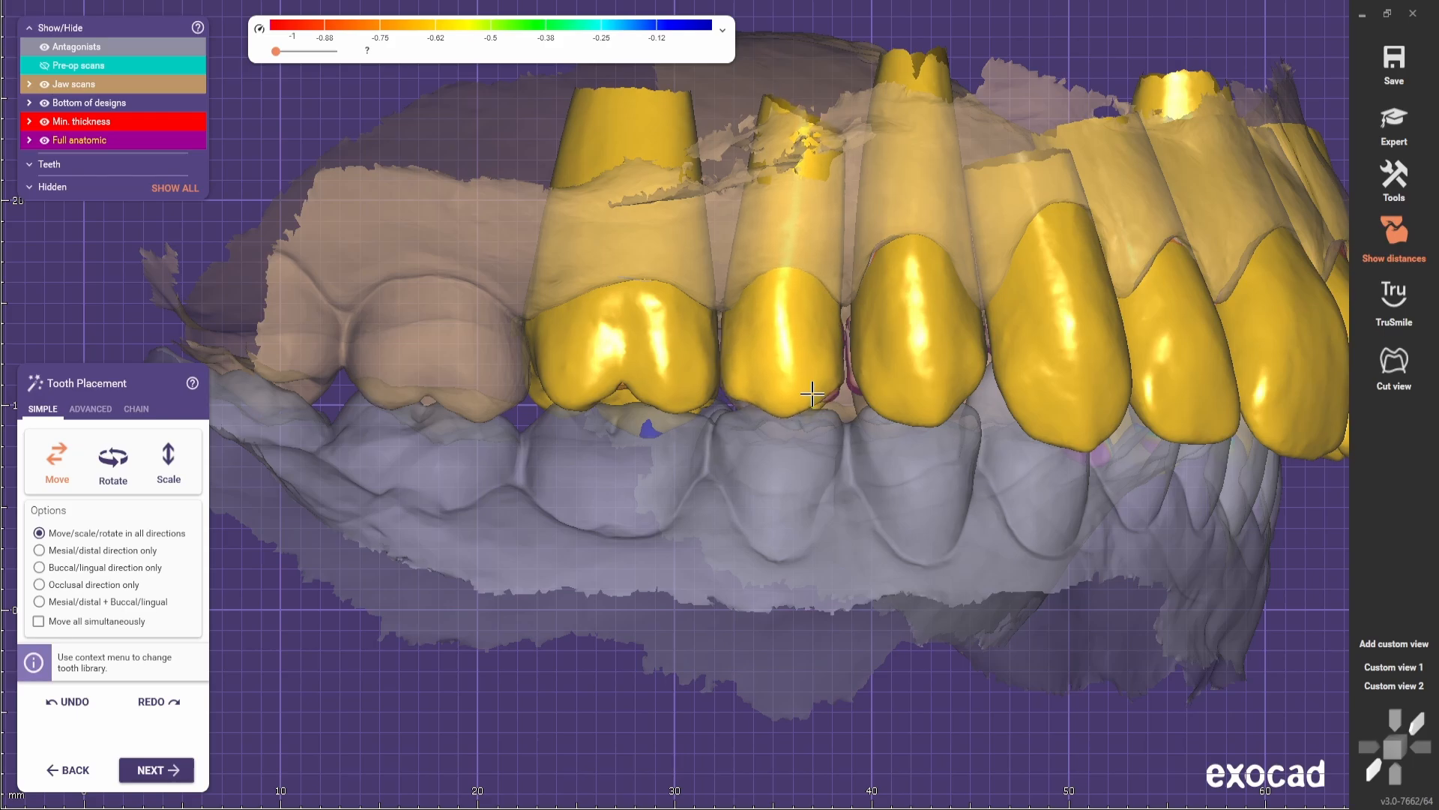
{"action": "left_click_drag", "start_coordinate": [943, 405], "coordinate": [944, 408]}
{"action": "left_click_drag", "start_coordinate": [824, 390], "coordinate": [818, 392]}
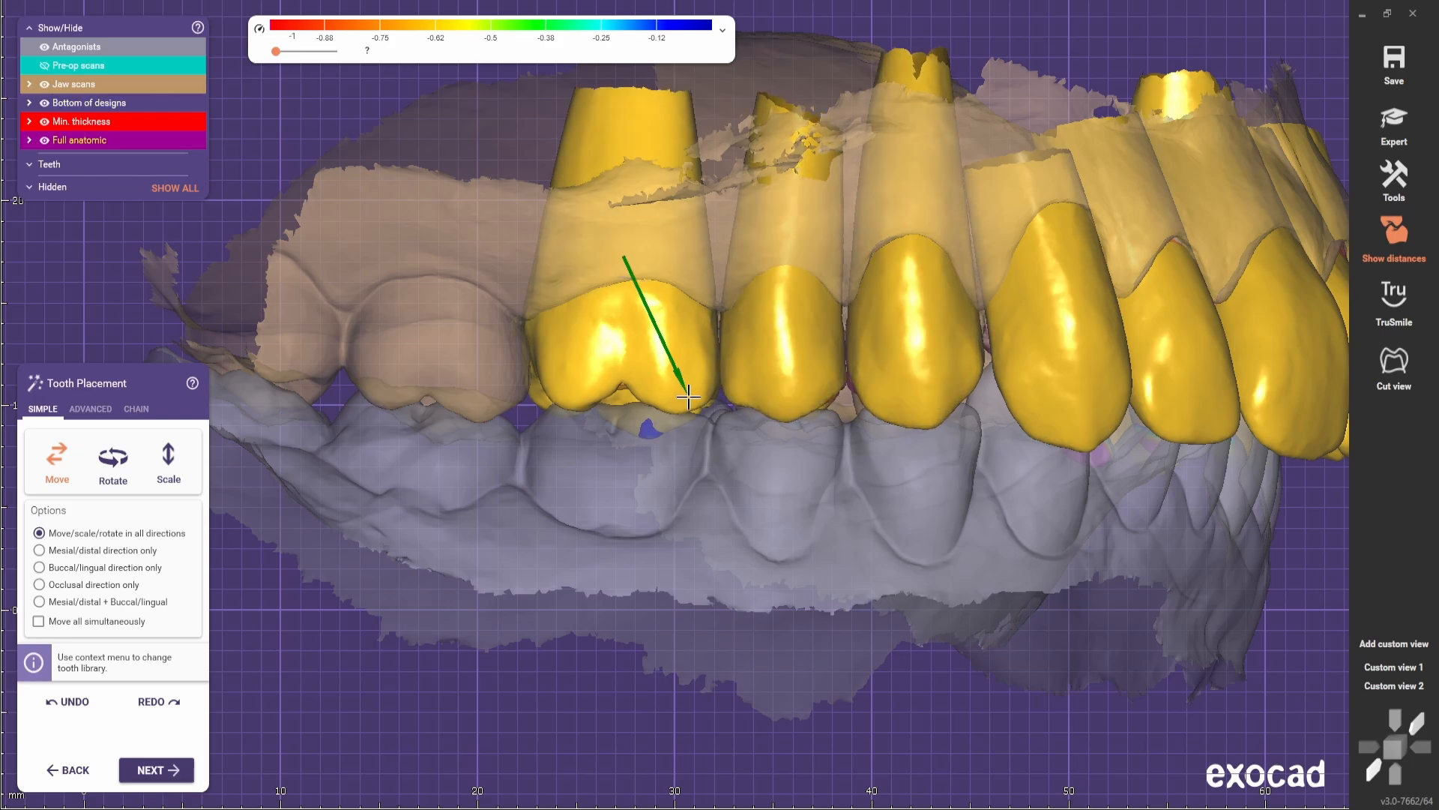
{"action": "left_click_drag", "start_coordinate": [688, 397], "coordinate": [689, 398]}
{"action": "mouse_move", "coordinate": [997, 422]}
{"action": "right_mouse_down"}
{"action": "mouse_move", "coordinate": [863, 433]}
{"action": "mouse_move", "coordinate": [980, 431]}
{"action": "right_mouse_up"}
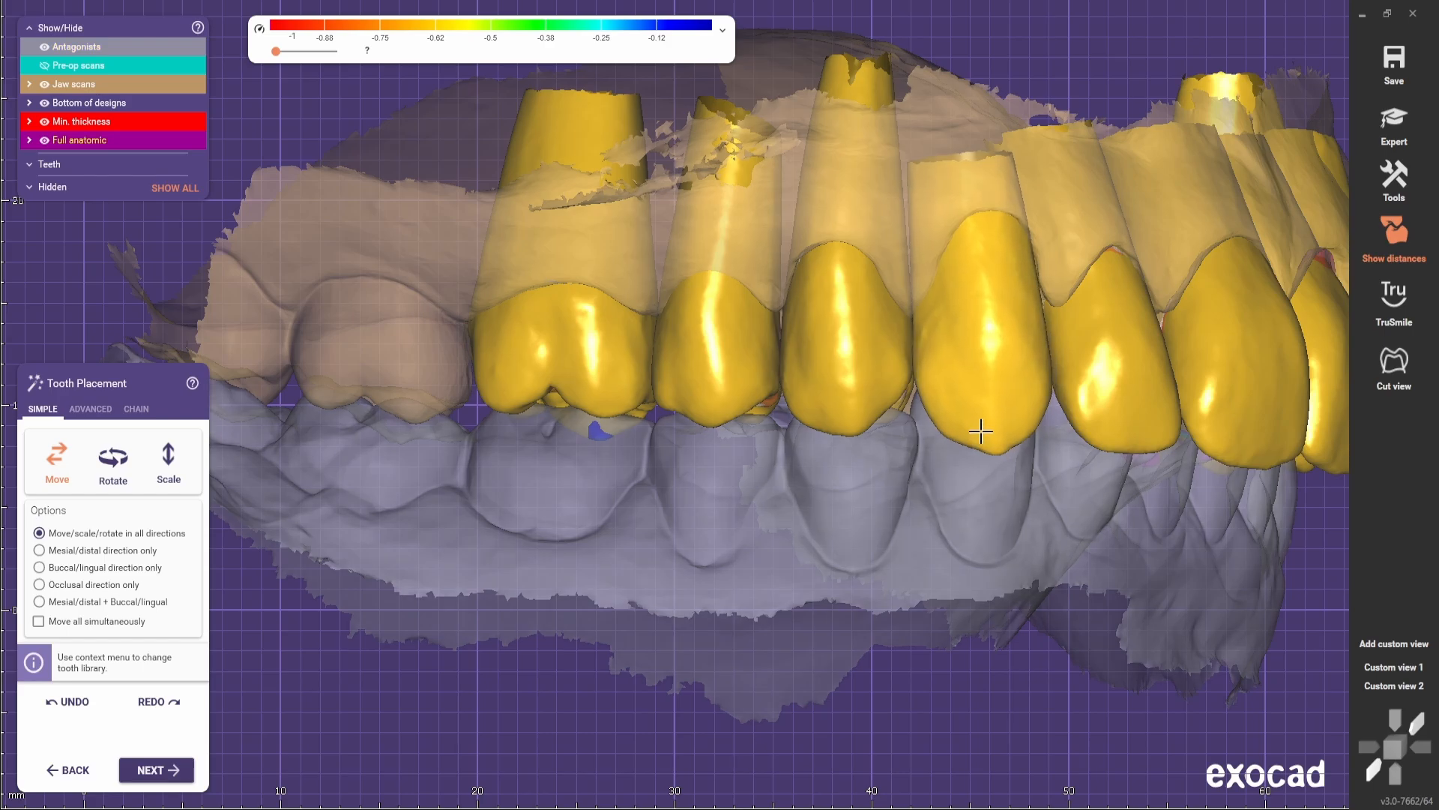
- Show the pre-op scan again and adjust lateral incisor 22 against it, checking the saved frontal view and the patient's left side
{"action": "left_click", "coordinate": [1393, 666]}
{"action": "left_click", "coordinate": [115, 67]}
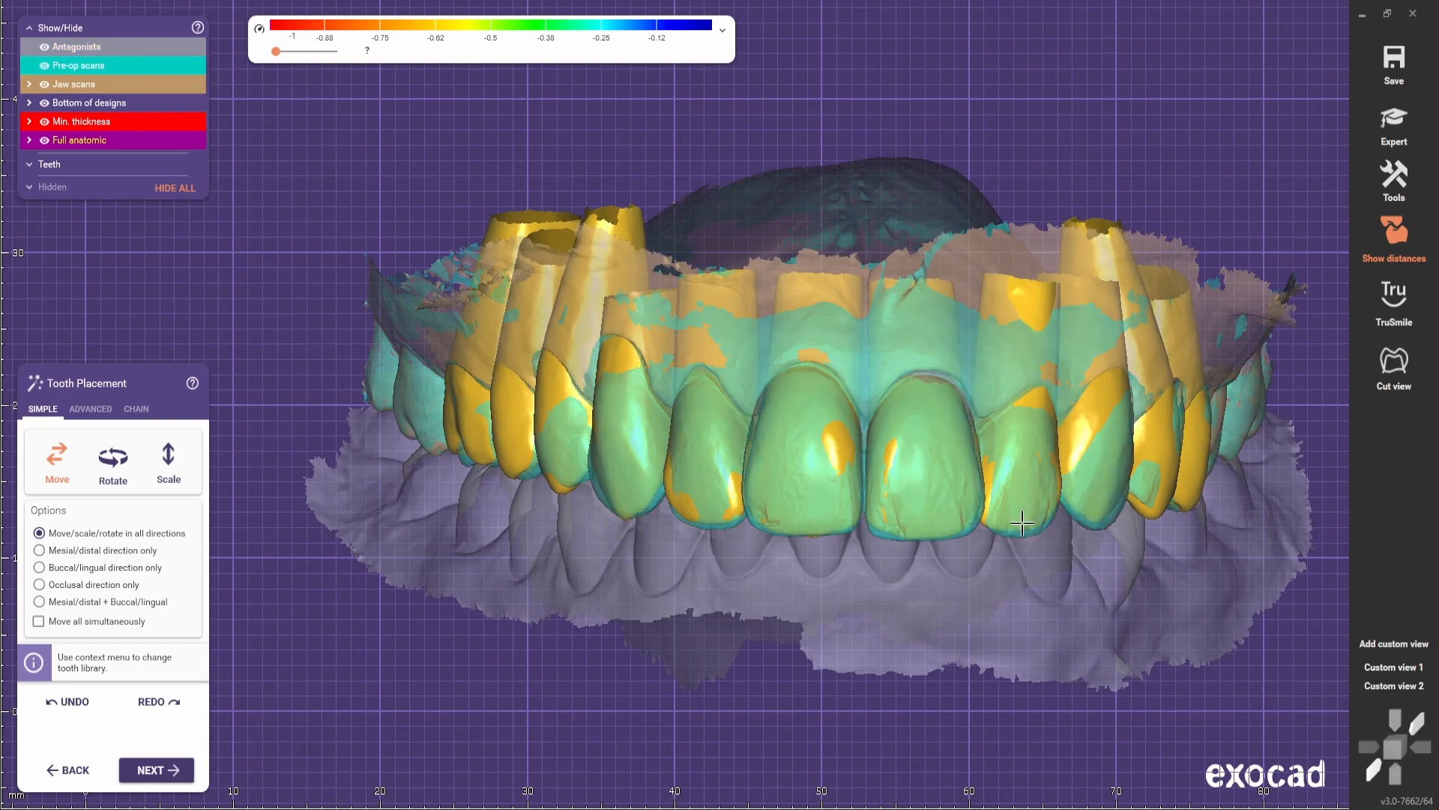
{"action": "right_click_drag", "start_coordinate": [1015, 514], "coordinate": [1063, 546]}
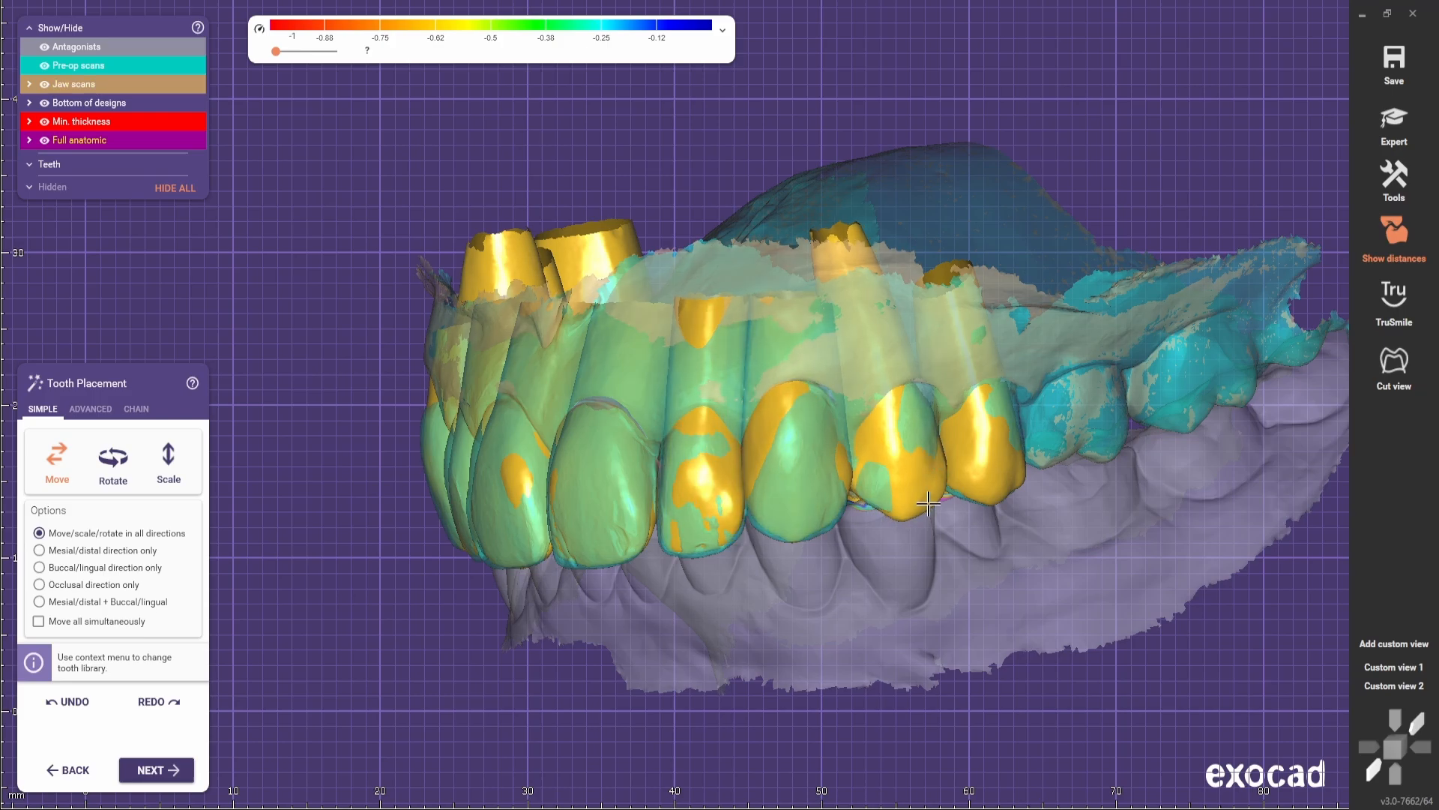
{"action": "left_click", "coordinate": [1399, 670]}
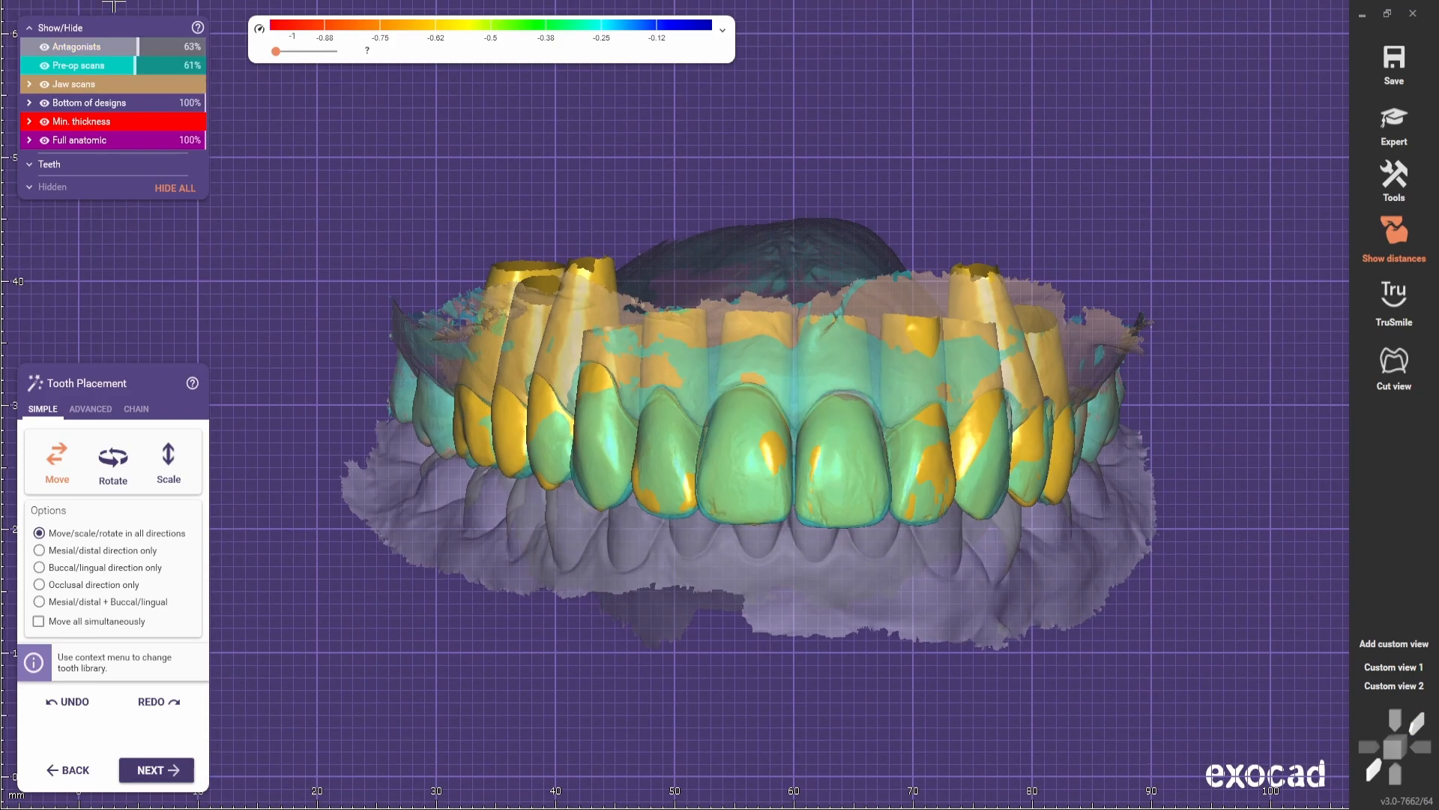
- Hide the pre-op scan and antagonist, and open expert-mode tooth placement for teeth 11 and 21 with all teeth moving simultaneously
{"action": "left_click_drag", "start_coordinate": [133, 66], "coordinate": [2, 78]}
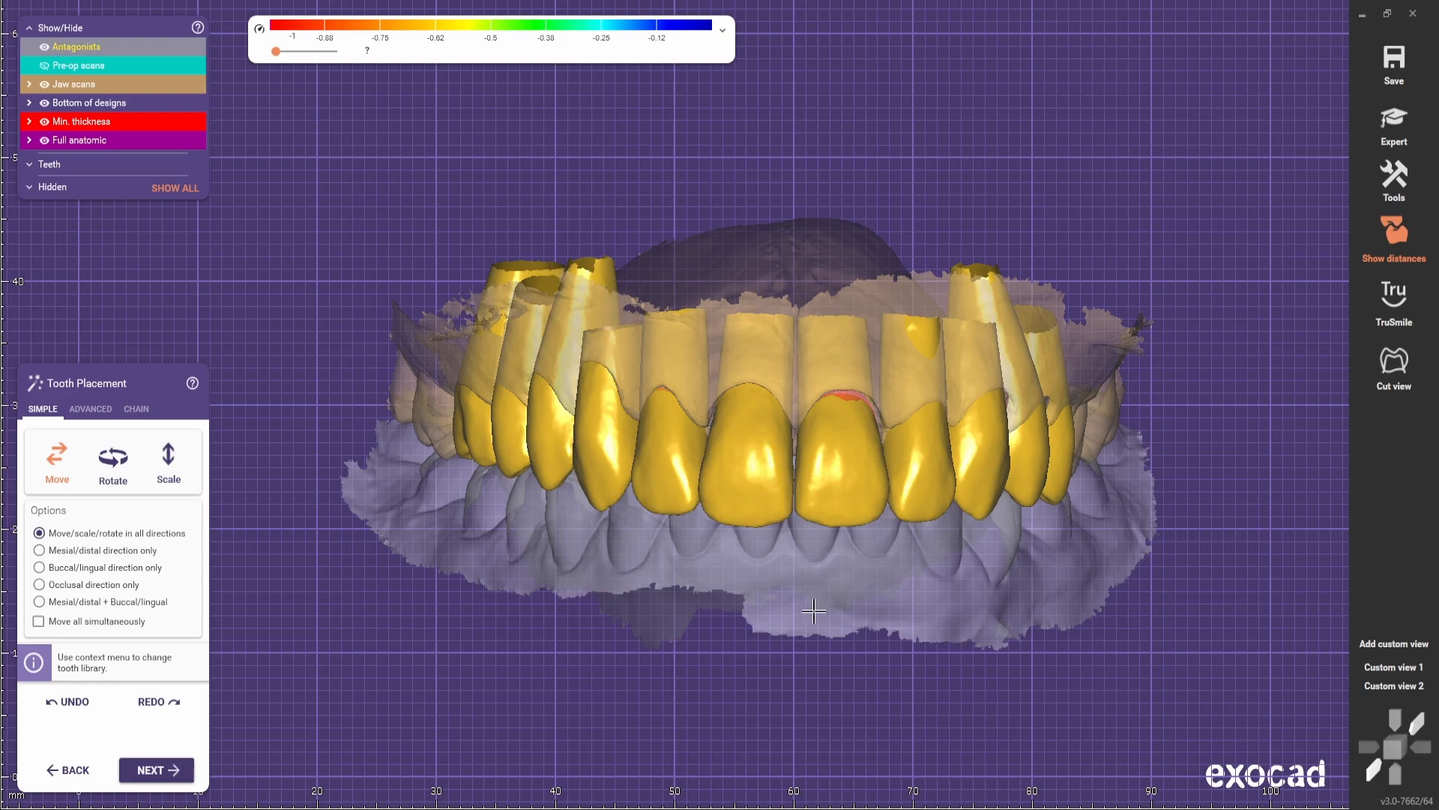
{"action": "middle_click", "coordinate": [746, 516], "text": "ctrl"}
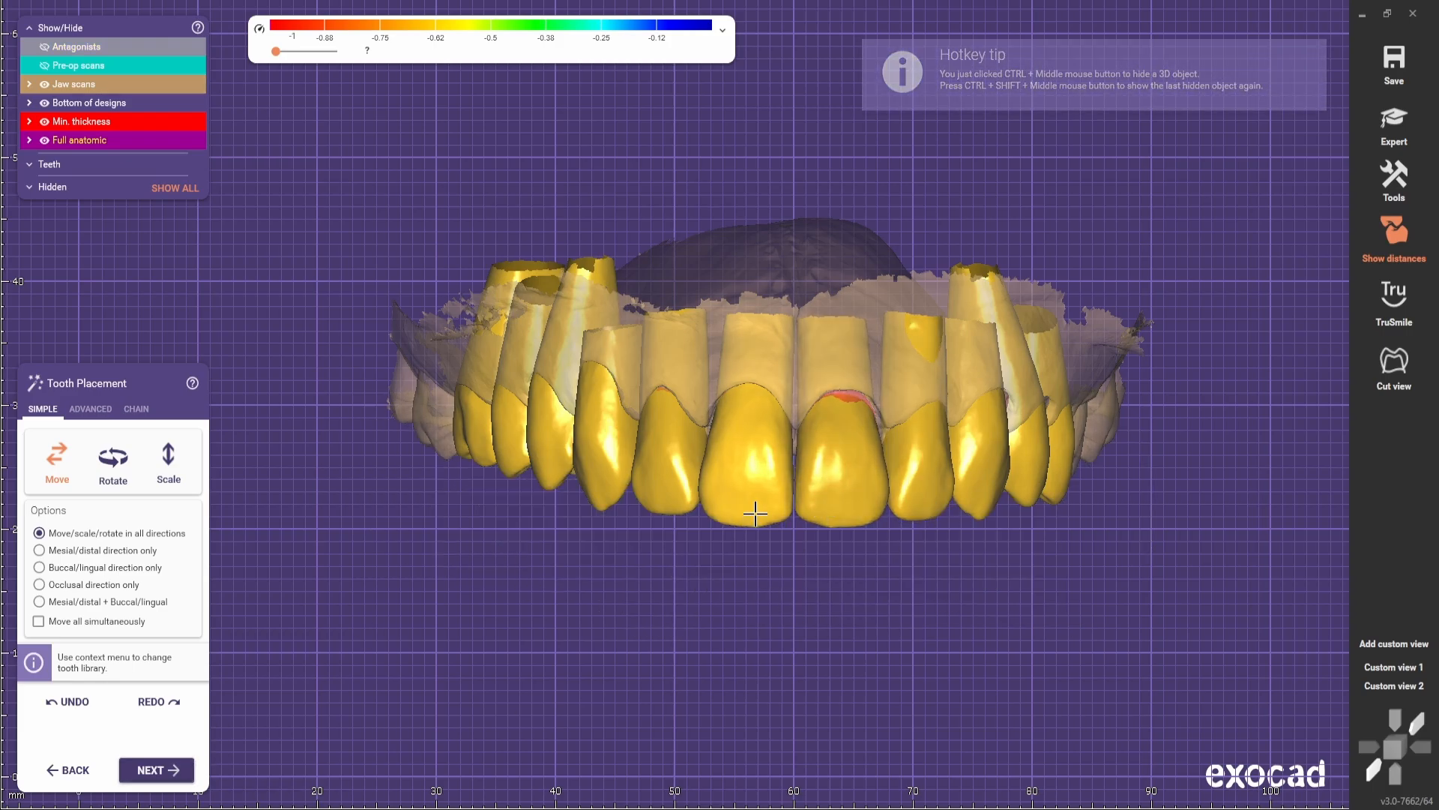
{"action": "left_click", "coordinate": [1394, 125]}
{"action": "left_click", "coordinate": [748, 472]}
{"action": "left_click", "coordinate": [838, 472], "text": "ctrl"}
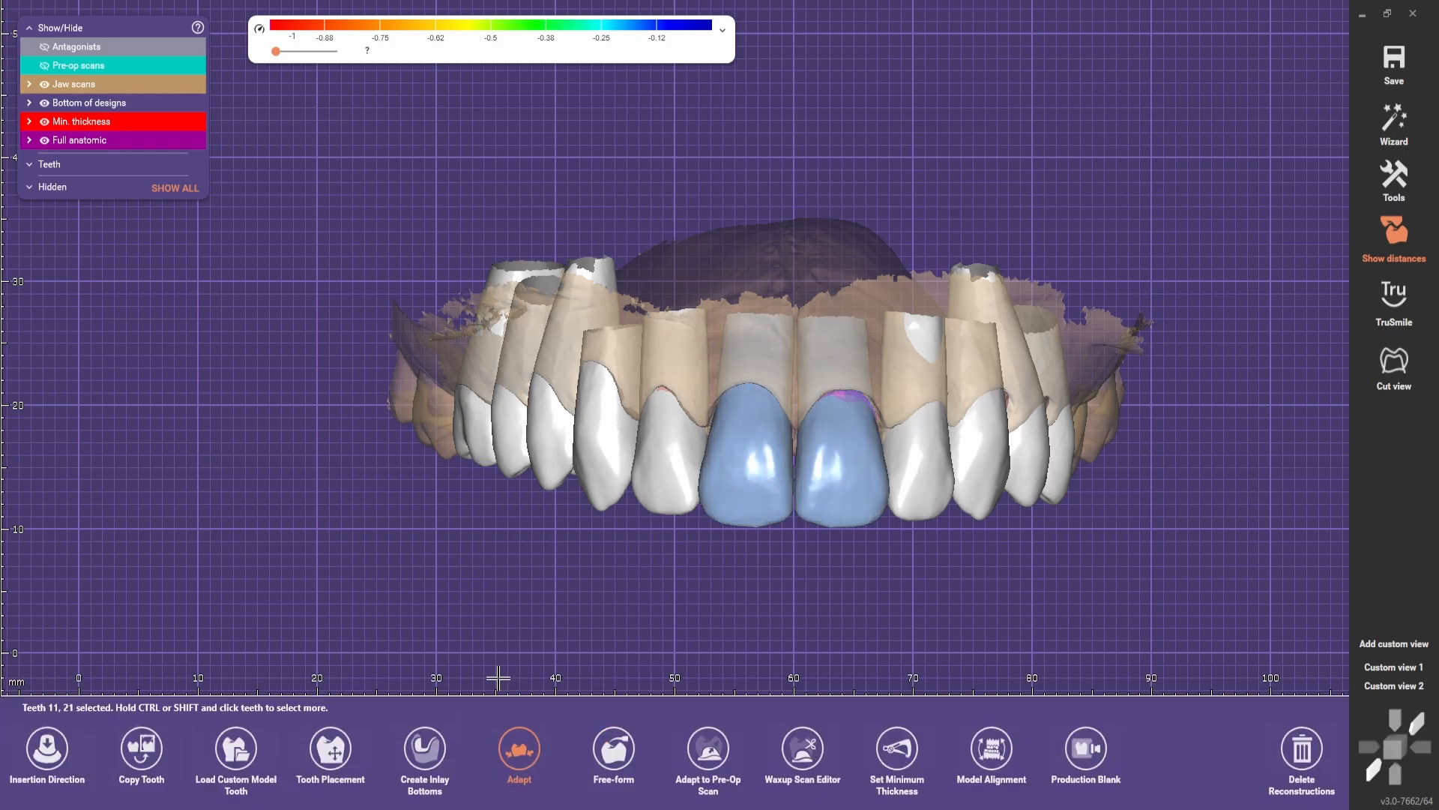
{"action": "left_click", "coordinate": [235, 754]}
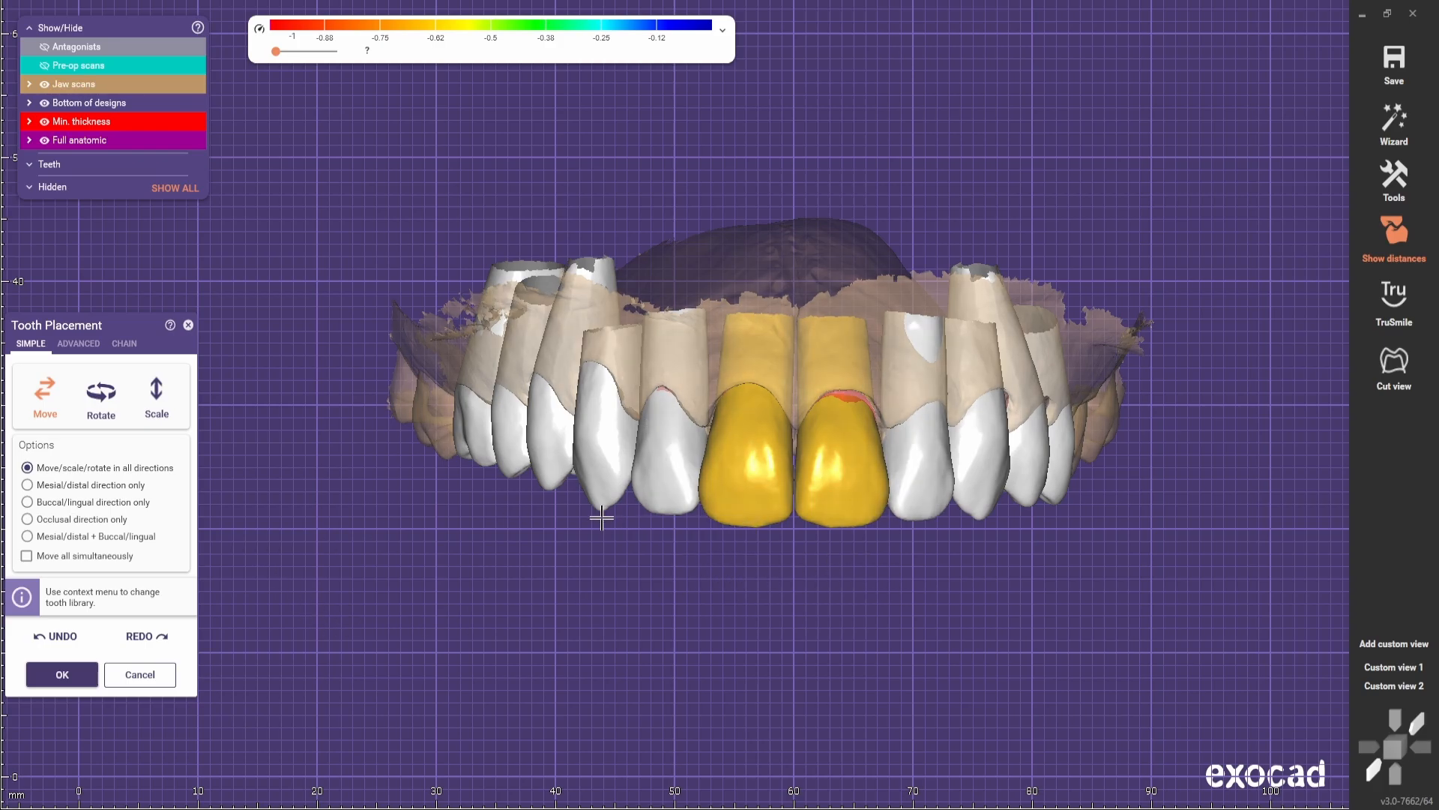
{"action": "left_click", "coordinate": [27, 557]}
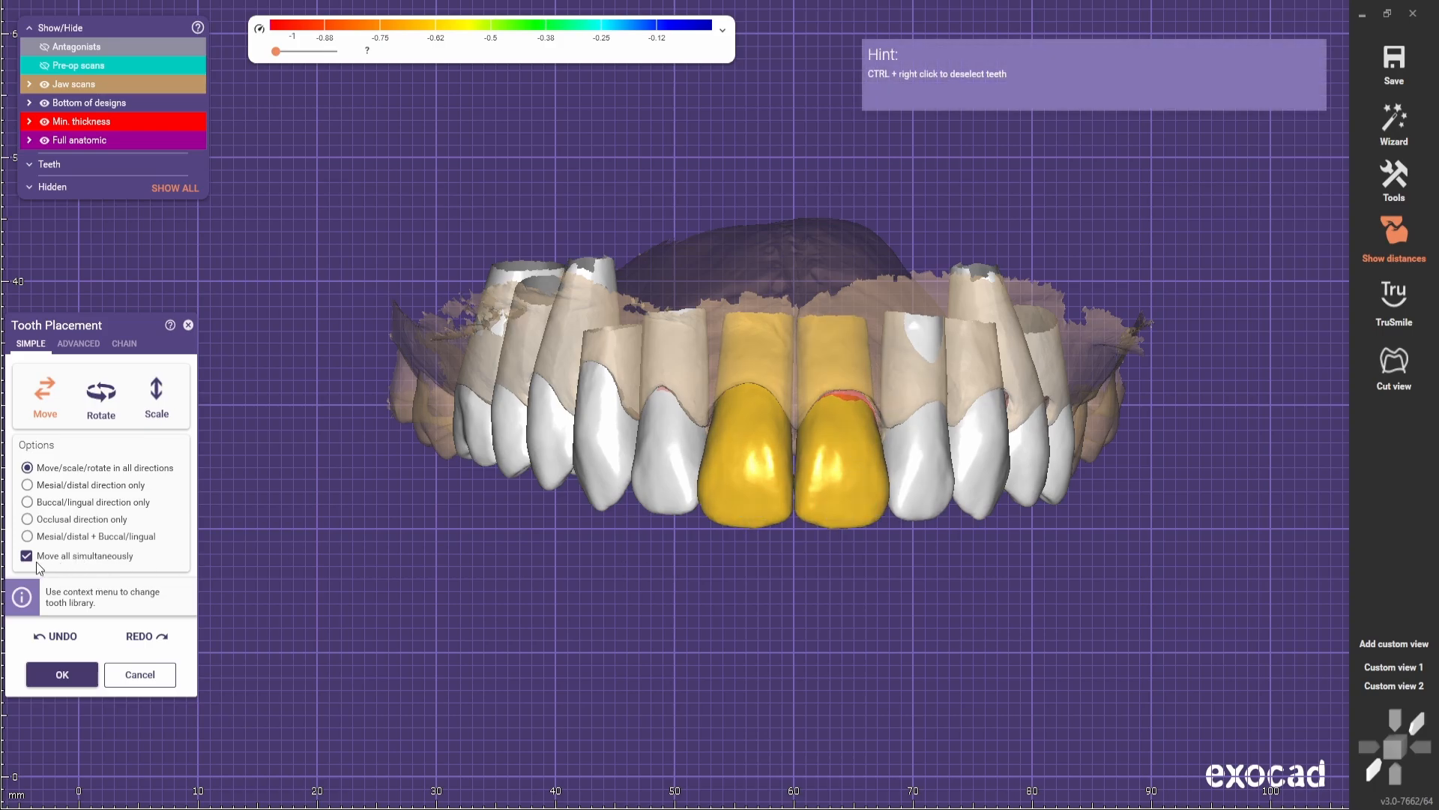
- Move central incisors 11 and 21 together, turn off simultaneous movement, and fine-tune them individually, checking against the pre-op scan
{"action": "left_click_drag", "start_coordinate": [750, 416], "coordinate": [749, 524]}
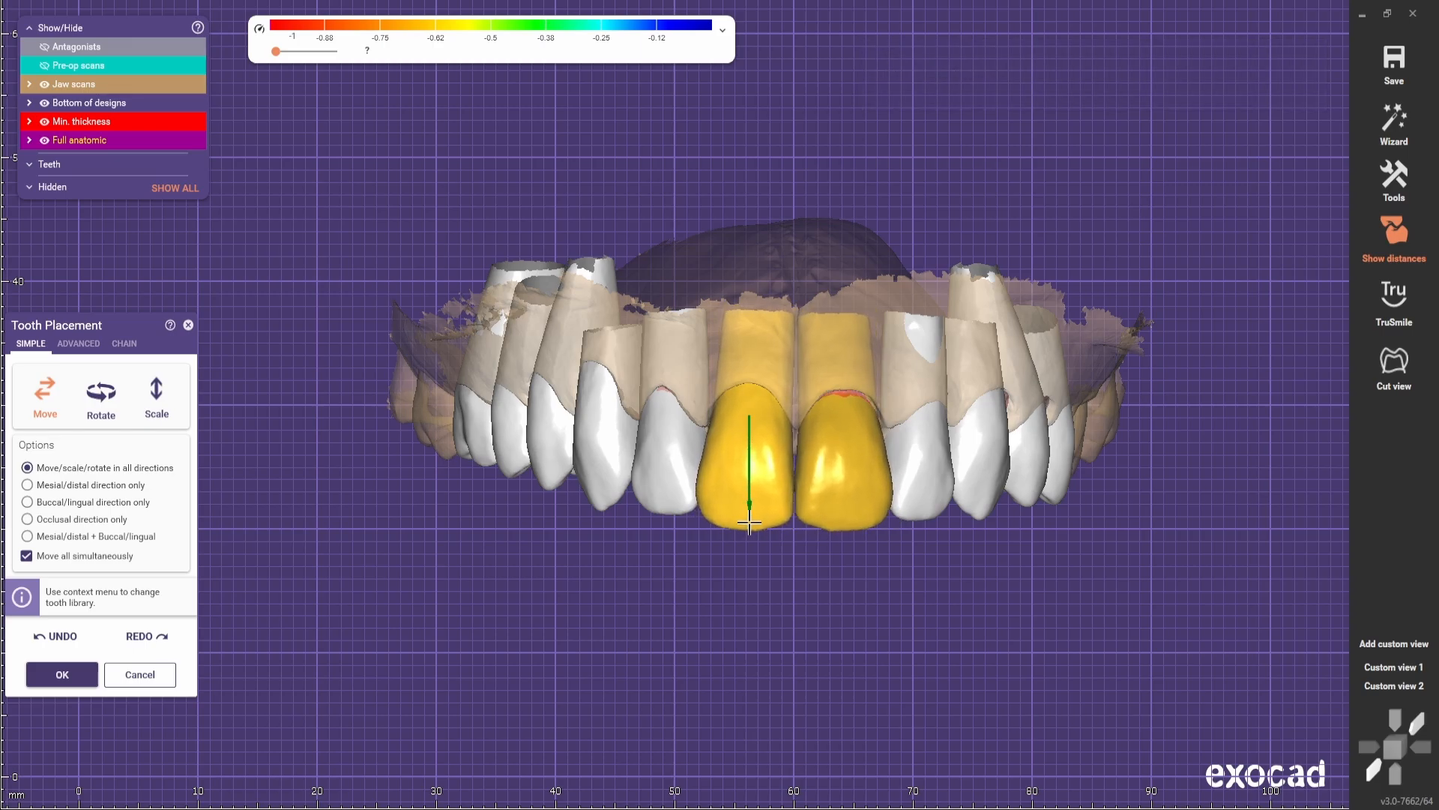
{"action": "left_click_drag", "start_coordinate": [748, 525], "coordinate": [749, 525]}
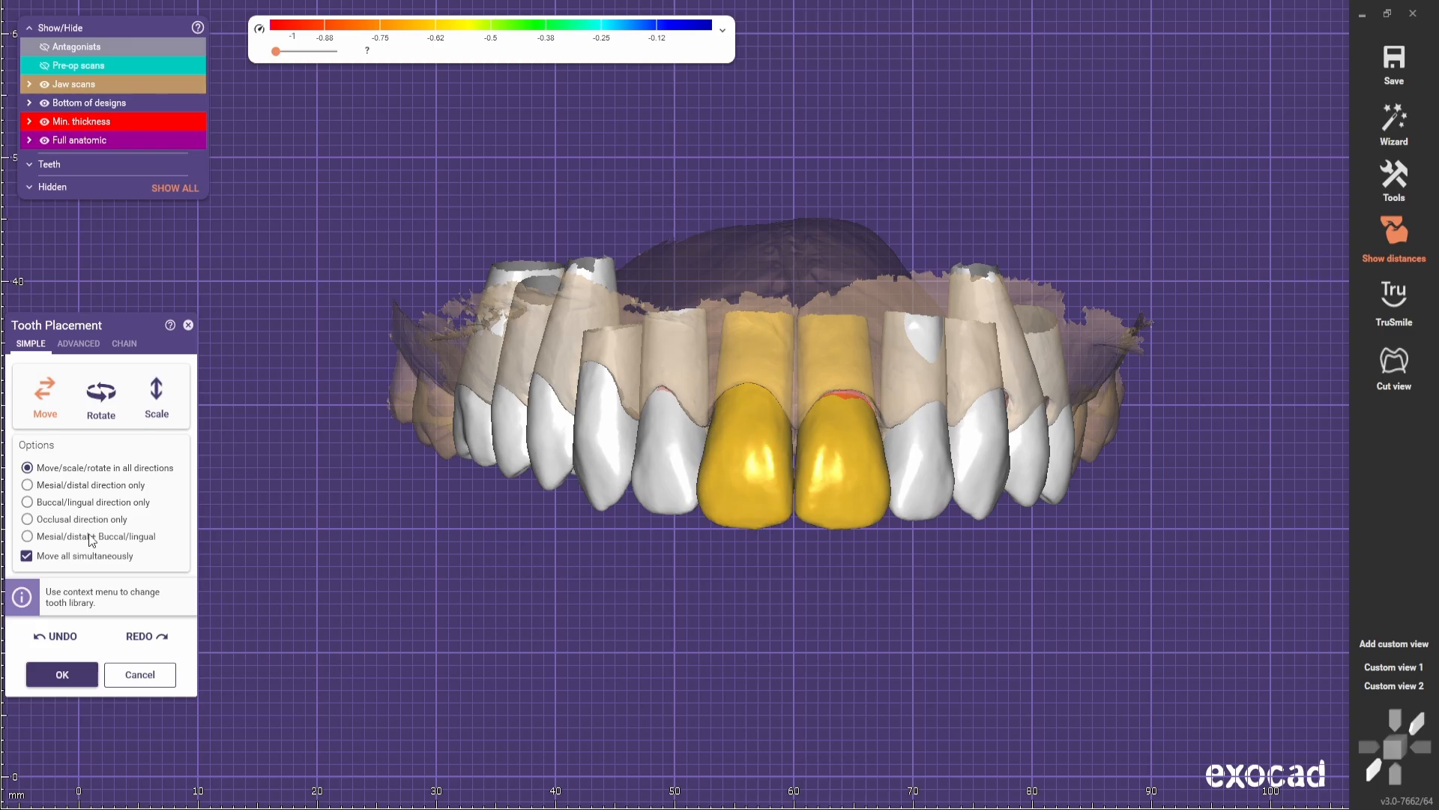
{"action": "left_click", "coordinate": [27, 557]}
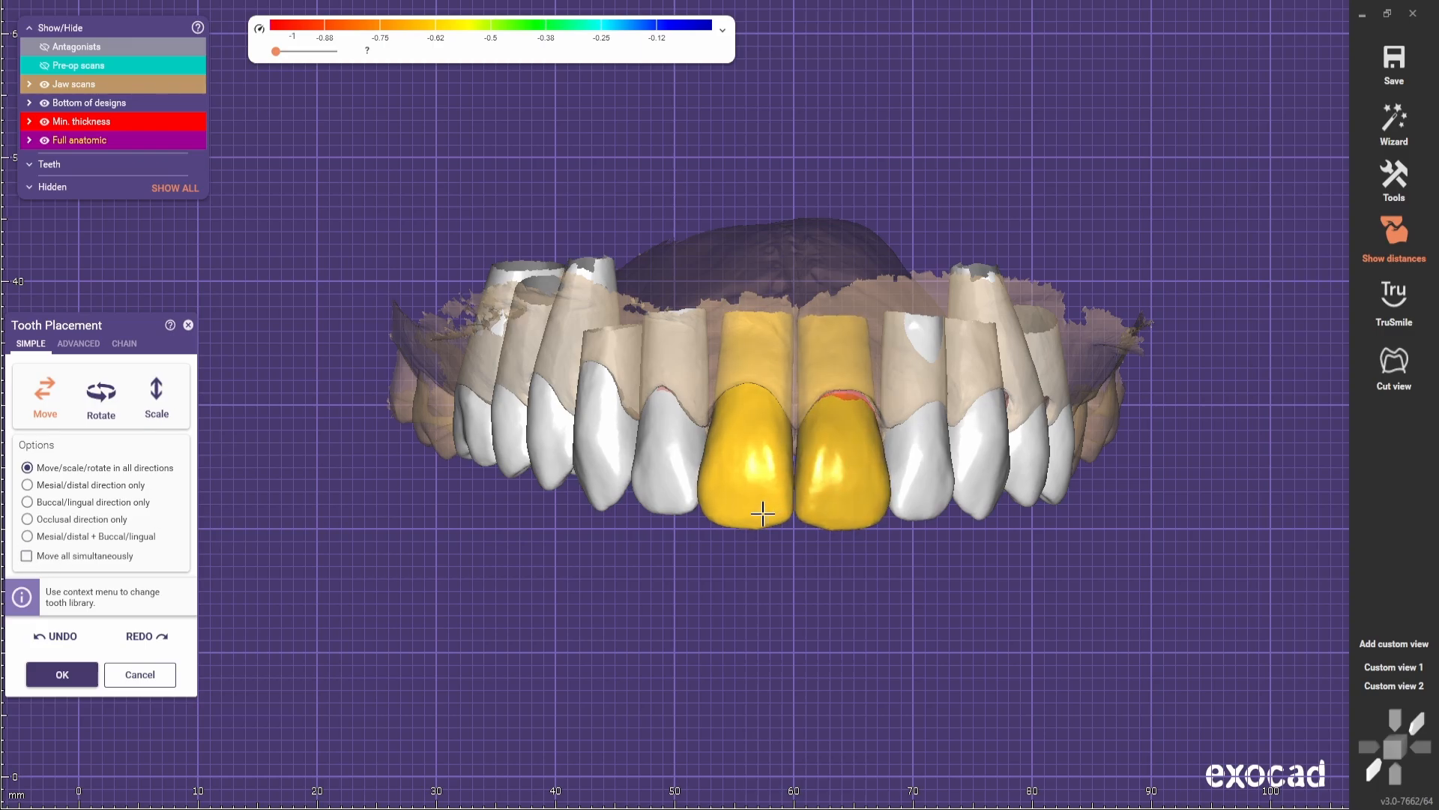
{"action": "left_click", "coordinate": [143, 65]}
{"action": "left_click", "coordinate": [135, 66]}
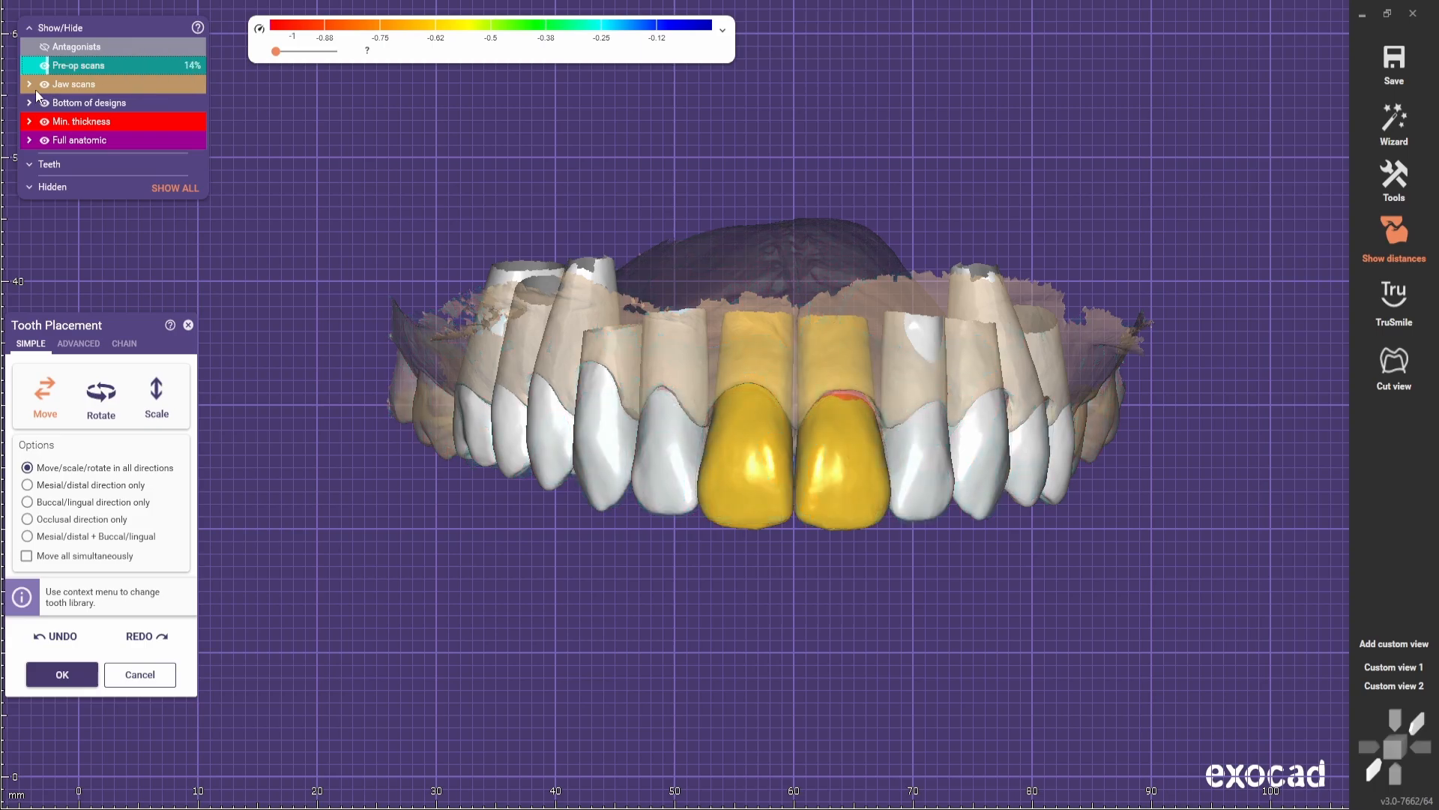
- Accept the tooth placement and return to the wizard to generate the crowns and start free-forming
{"action": "left_click", "coordinate": [62, 674]}
{"action": "left_click", "coordinate": [1394, 124]}
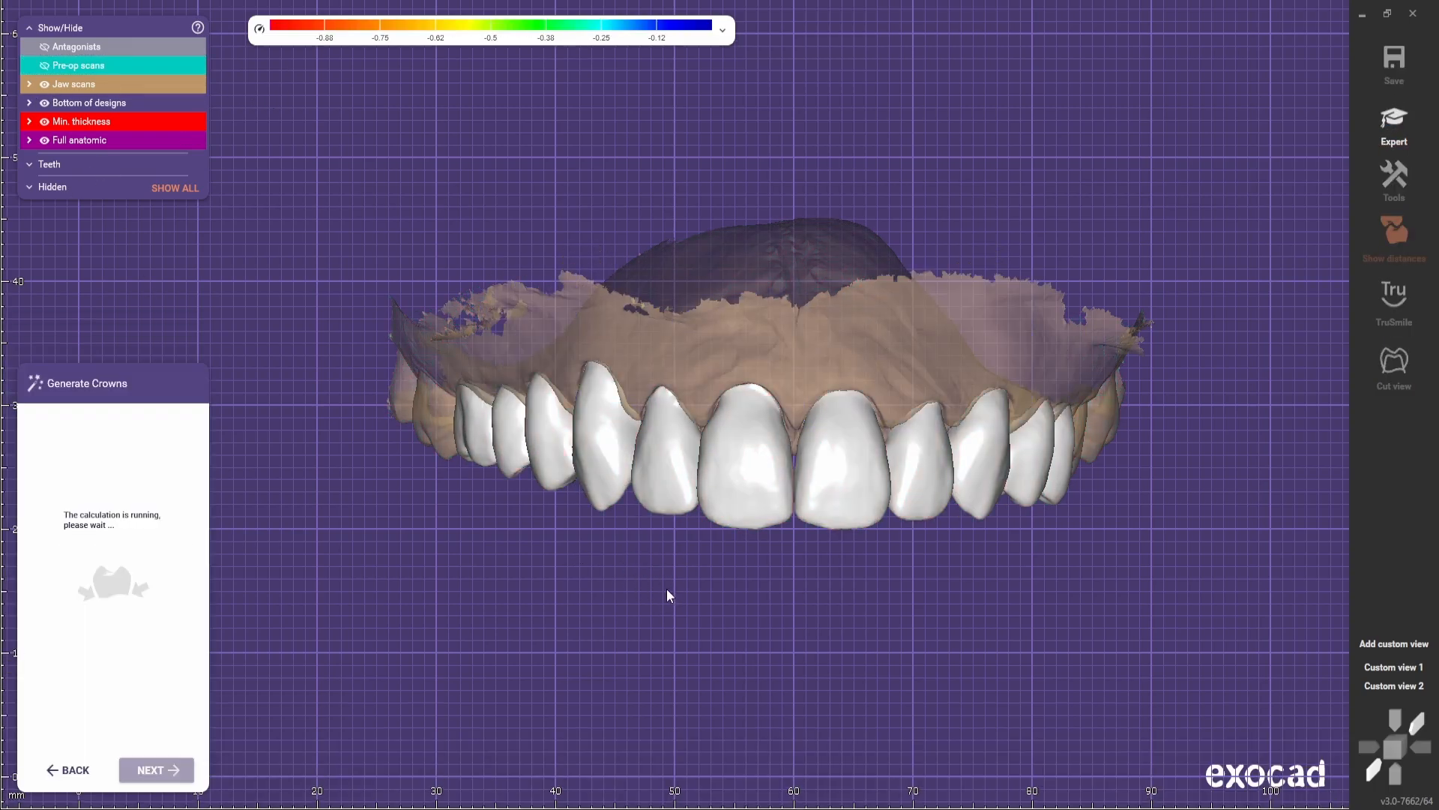
{"action": "left_click_drag", "start_coordinate": [105, 48], "coordinate": [20, 305]}
{"action": "left_click", "coordinate": [39, 410]}
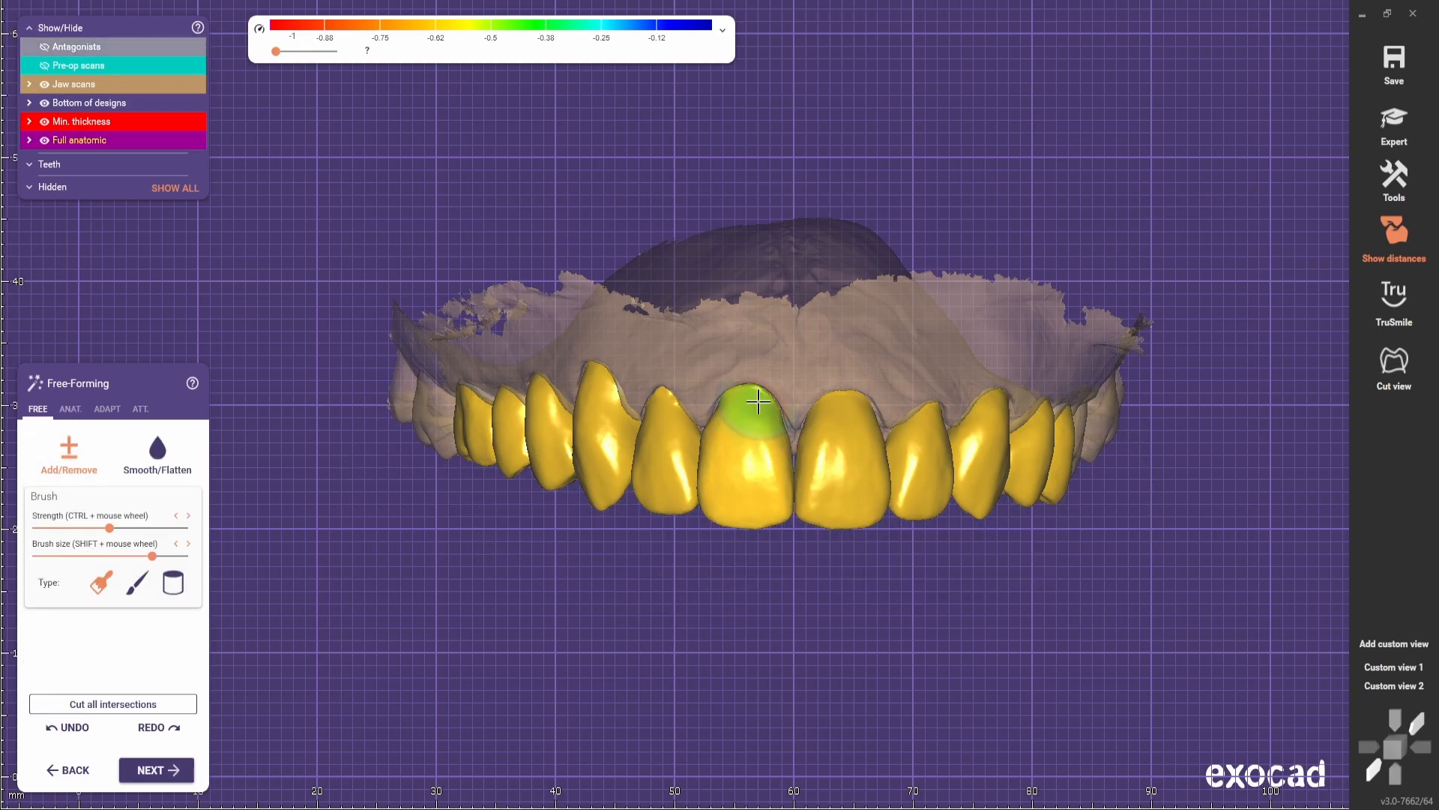
- Compare the front teeth with the pre-op scan, hide the scan, and smooth the surface of central incisor 11
{"action": "scroll", "coordinate": [750, 412], "scroll_direction": "up", "scroll_amount": 1}
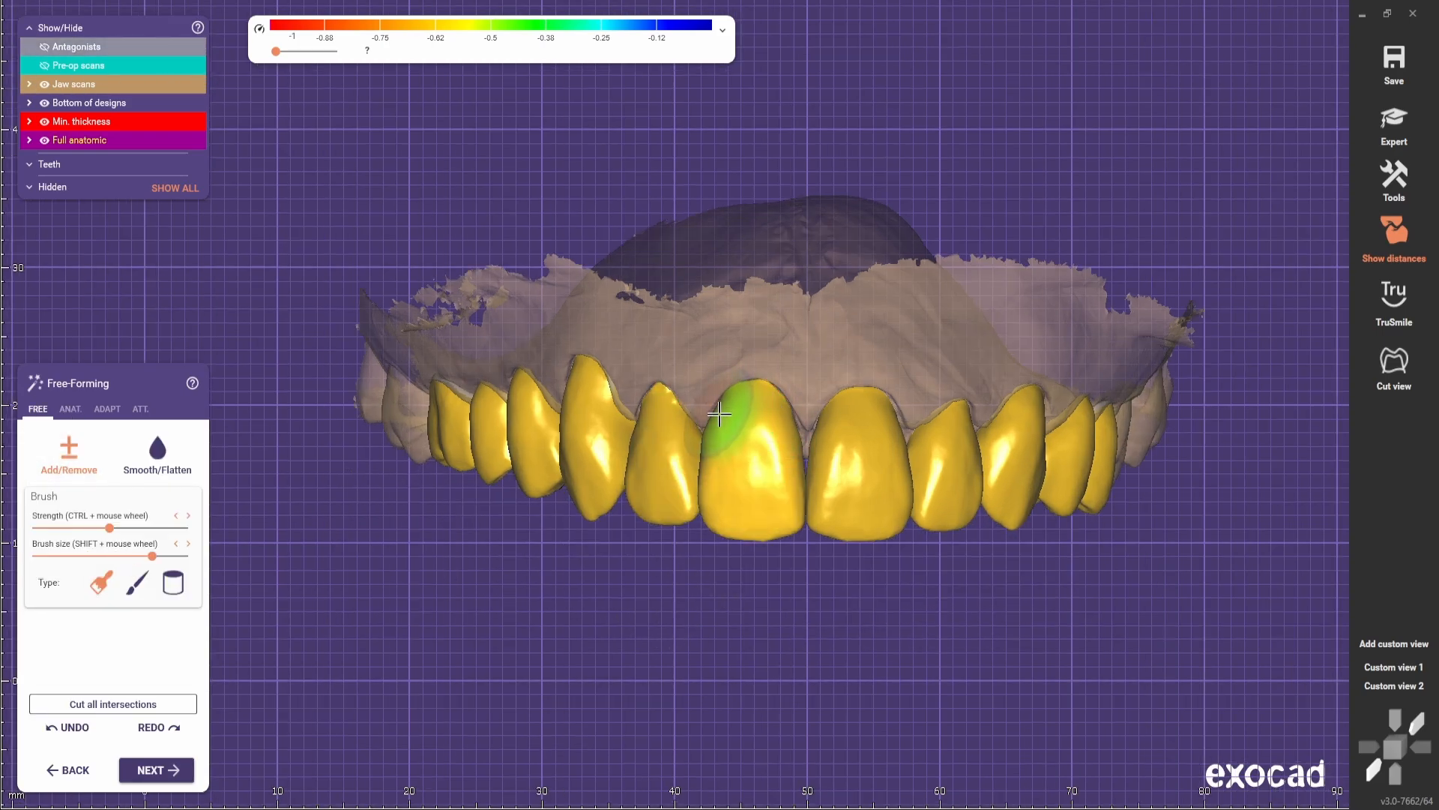
{"action": "left_click", "coordinate": [150, 65]}
{"action": "scroll", "coordinate": [707, 434], "scroll_direction": "up", "scroll_amount": 3}
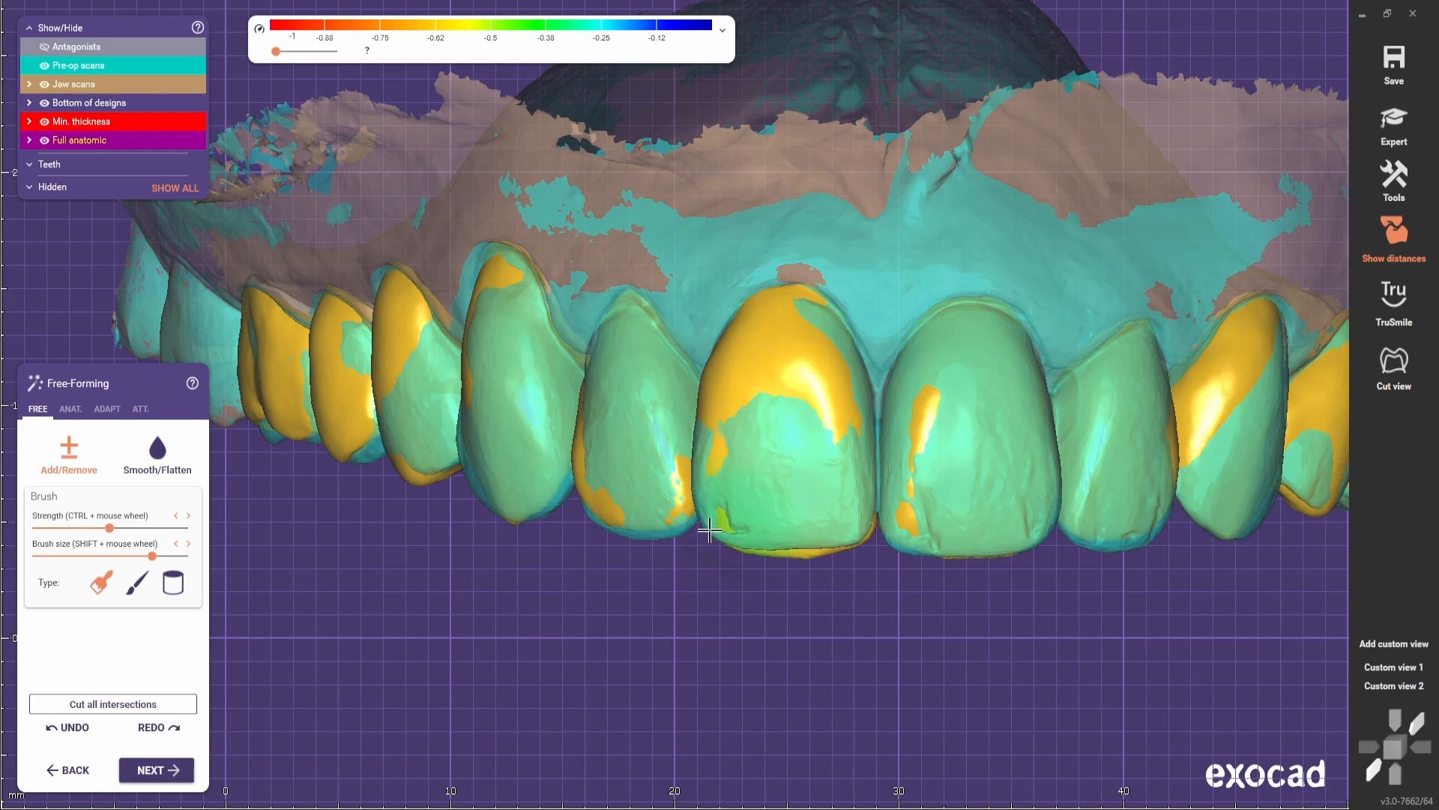
{"action": "key", "text": "ctrl"}
{"action": "left_click", "coordinate": [143, 65]}
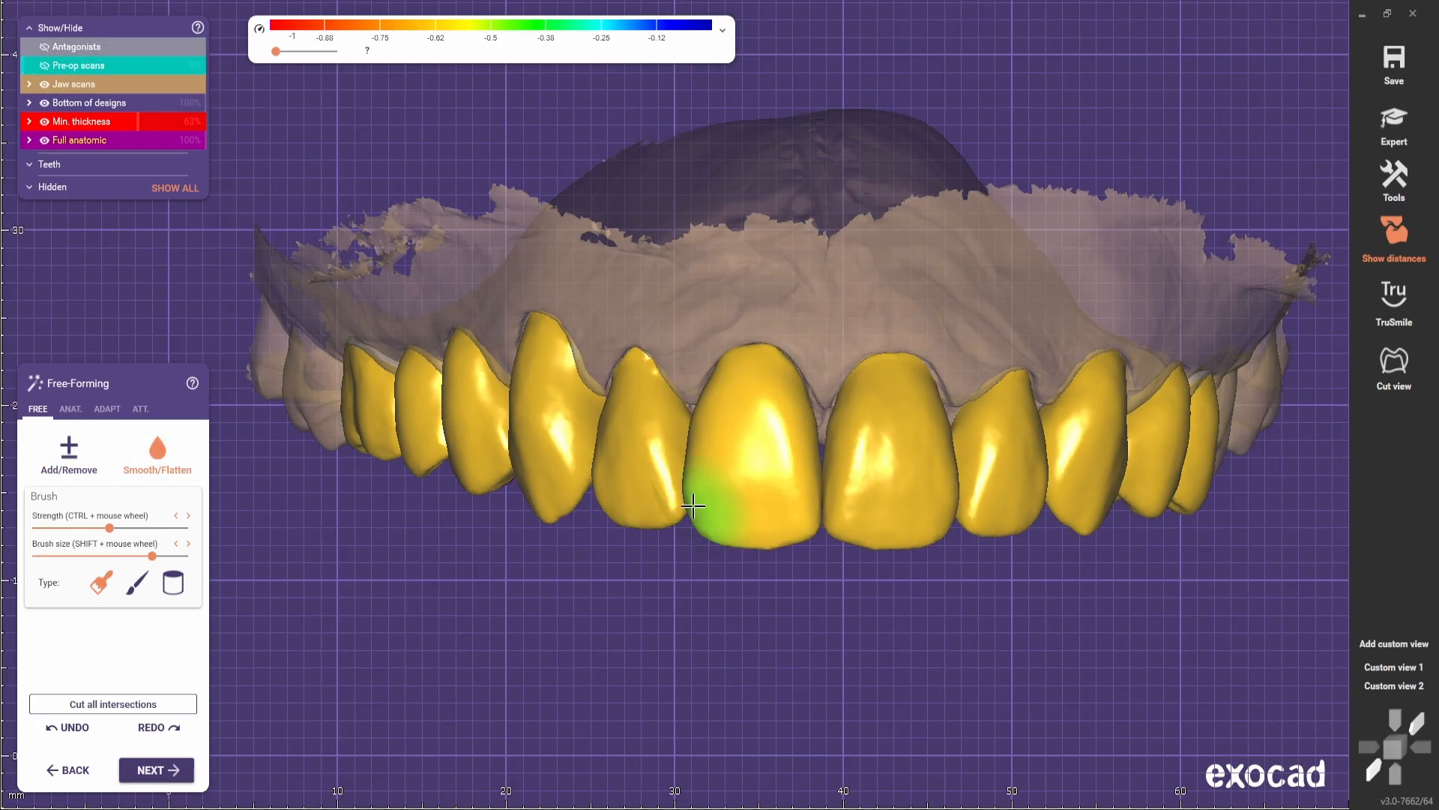
- Contour the sides of tooth 11 with a smaller, stronger add/remove brush and smooth them, checking the occlusal and frontal views
{"action": "scroll", "coordinate": [750, 450], "scroll_direction": "up", "scroll_amount": 2}
{"action": "scroll", "coordinate": [798, 413], "scroll_direction": "down", "scroll_amount": 3}
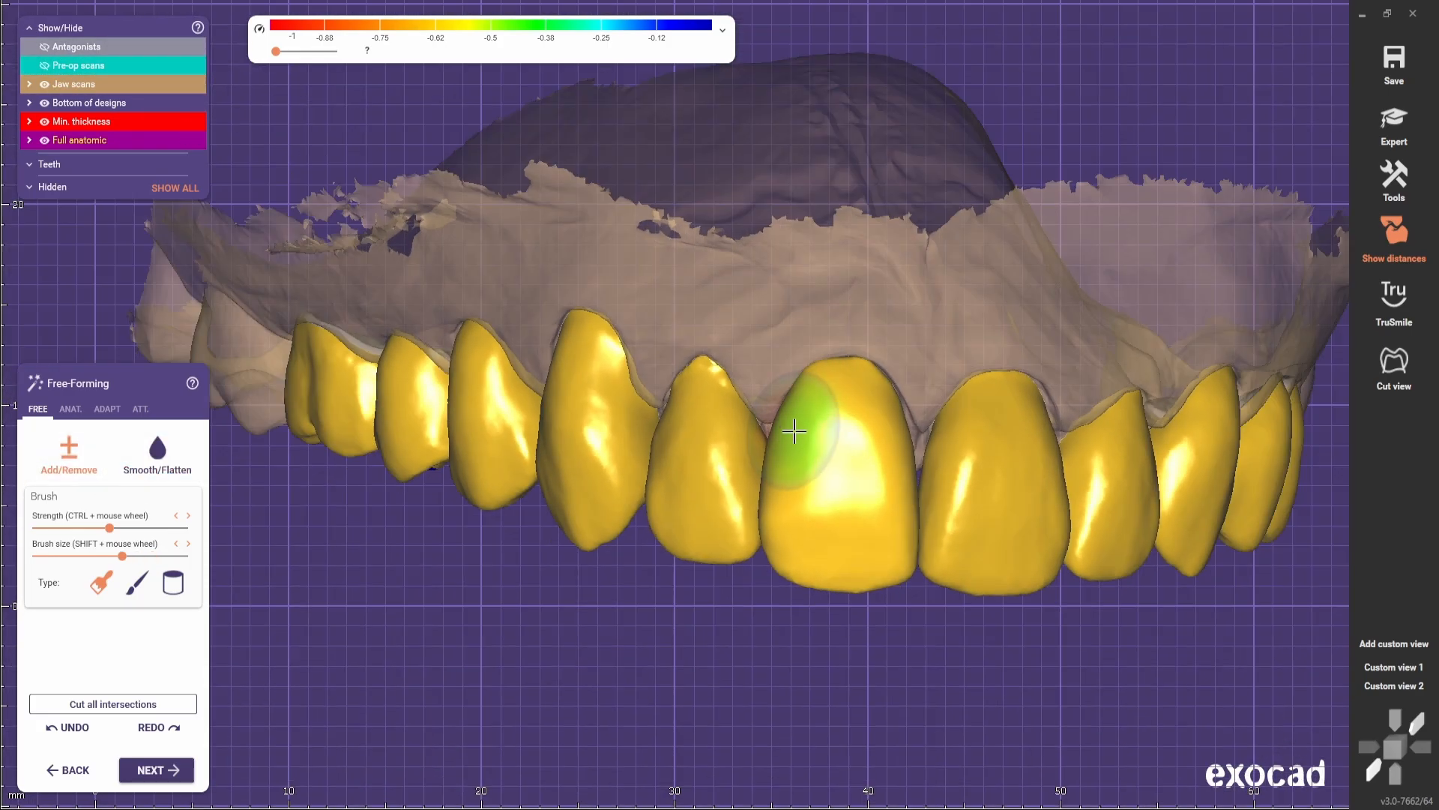
{"action": "scroll", "coordinate": [836, 443], "scroll_direction": "up", "scroll_amount": 3}
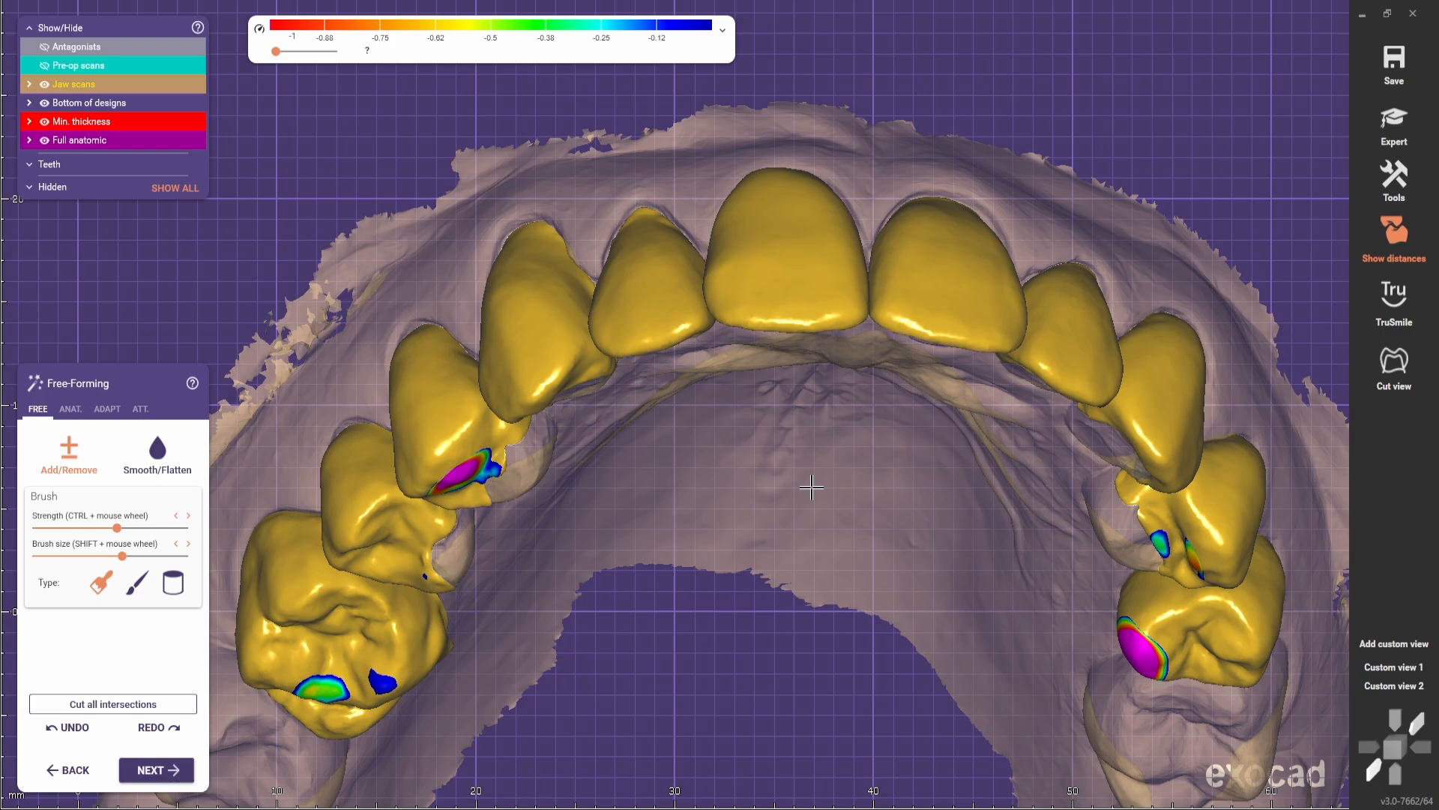
{"action": "scroll", "coordinate": [813, 488], "scroll_direction": "down", "scroll_amount": 3}
{"action": "right_click_drag", "start_coordinate": [813, 488], "coordinate": [829, 379]}
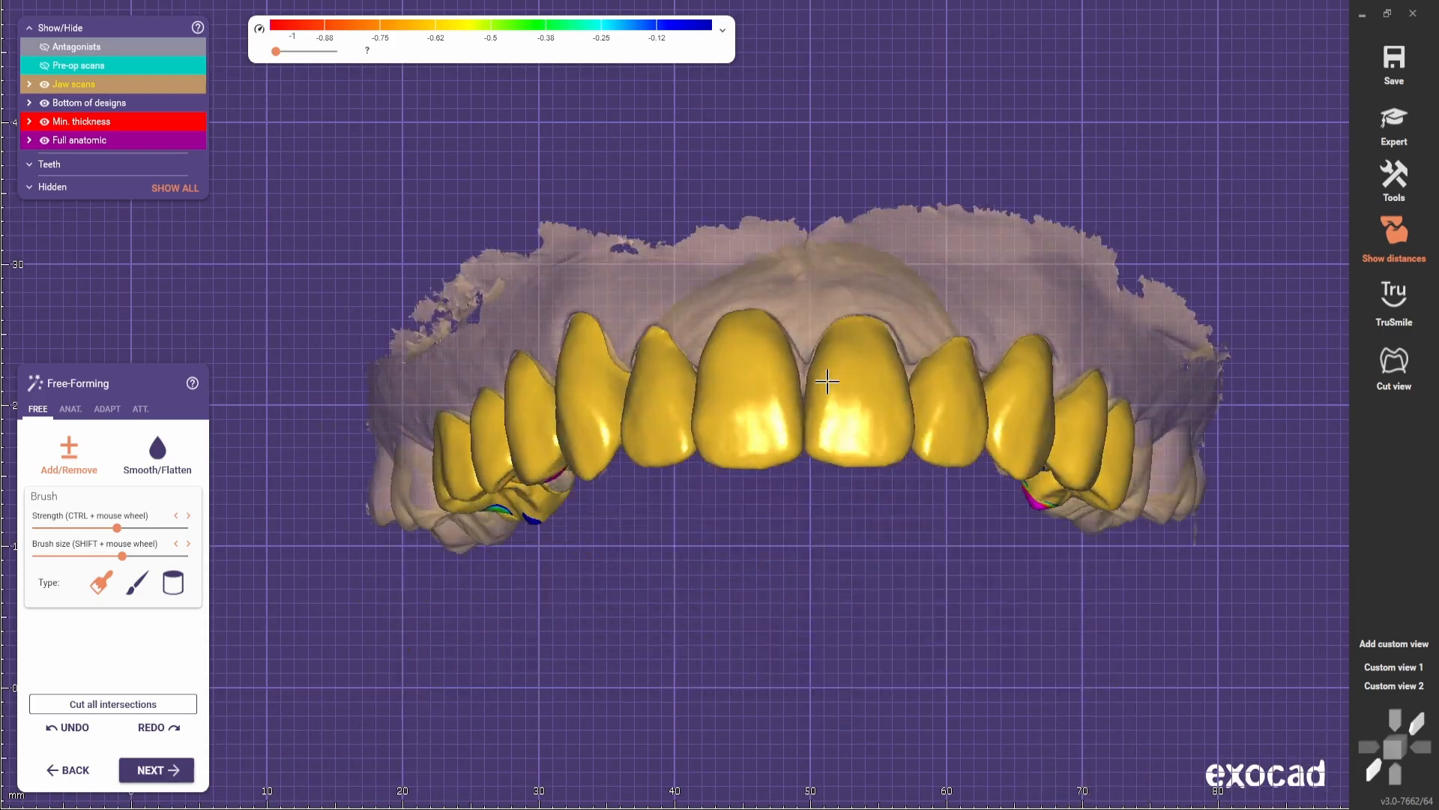
{"action": "left_click", "coordinate": [1400, 683]}
{"action": "scroll", "coordinate": [736, 400], "scroll_direction": "up", "scroll_amount": 3}
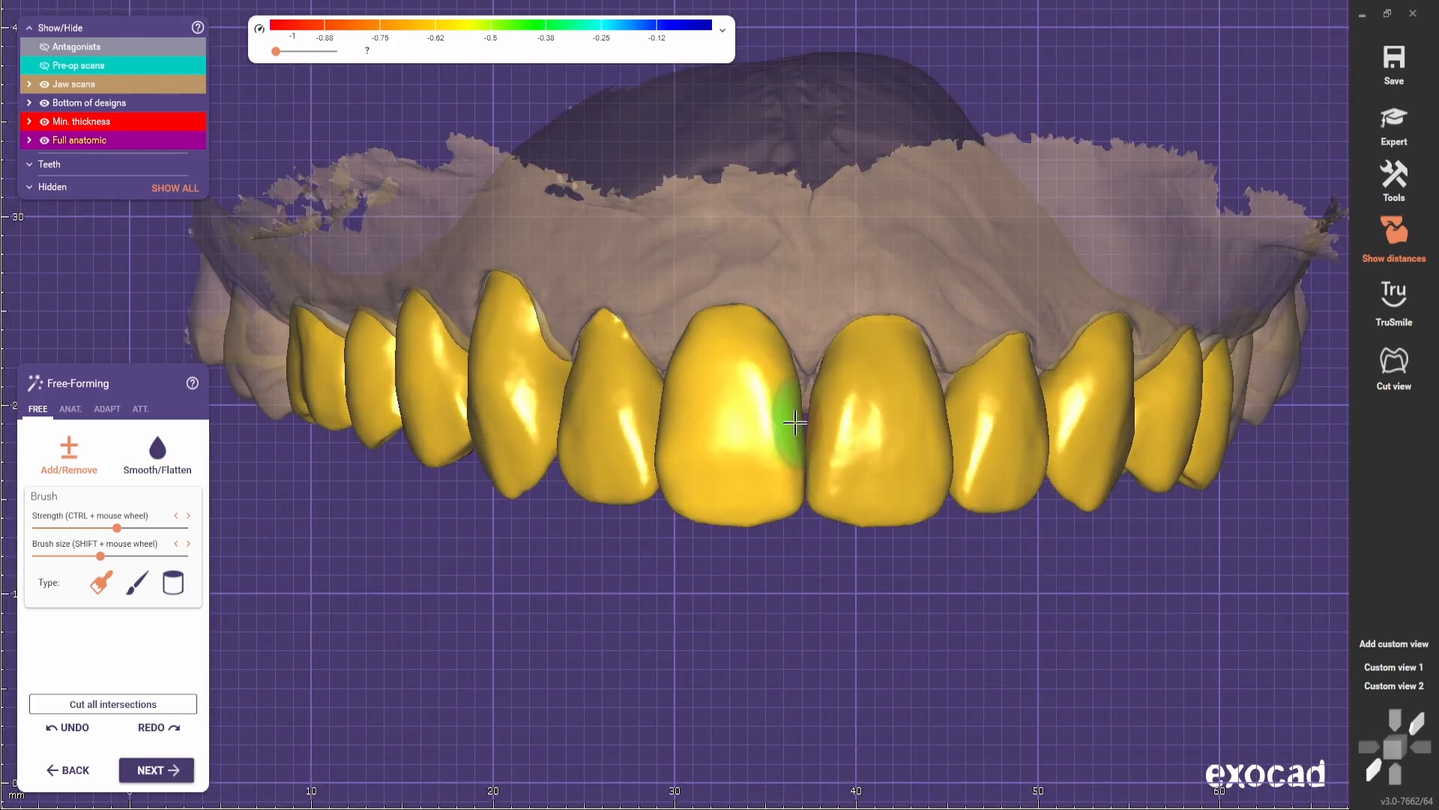
{"action": "left_click", "coordinate": [150, 458]}
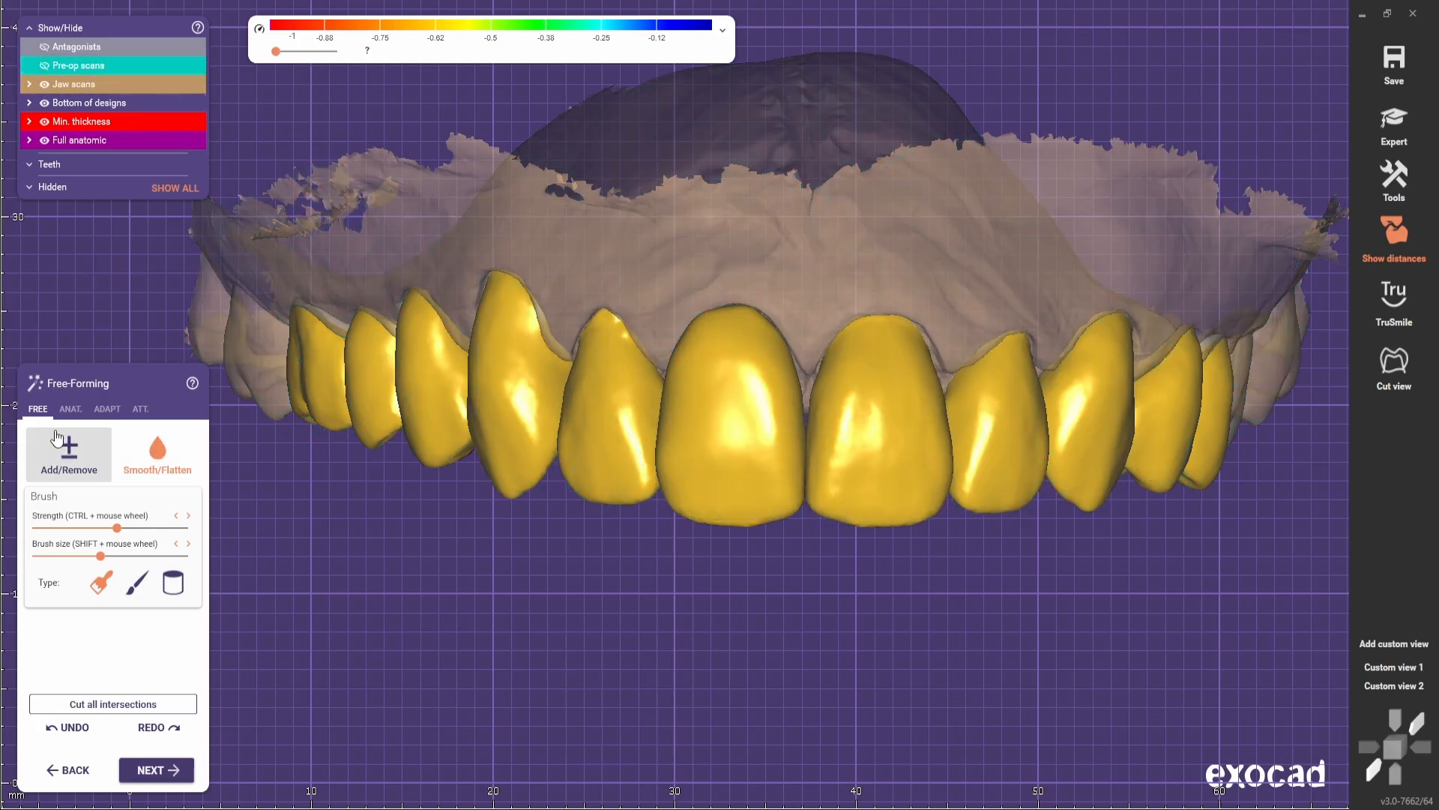
- Reshape the incisal corners of tooth 11 with the anatomic Tooth parts preset in the frontal view, and smooth its sides
{"action": "left_click", "coordinate": [1394, 685]}
{"action": "left_click", "coordinate": [70, 409]}
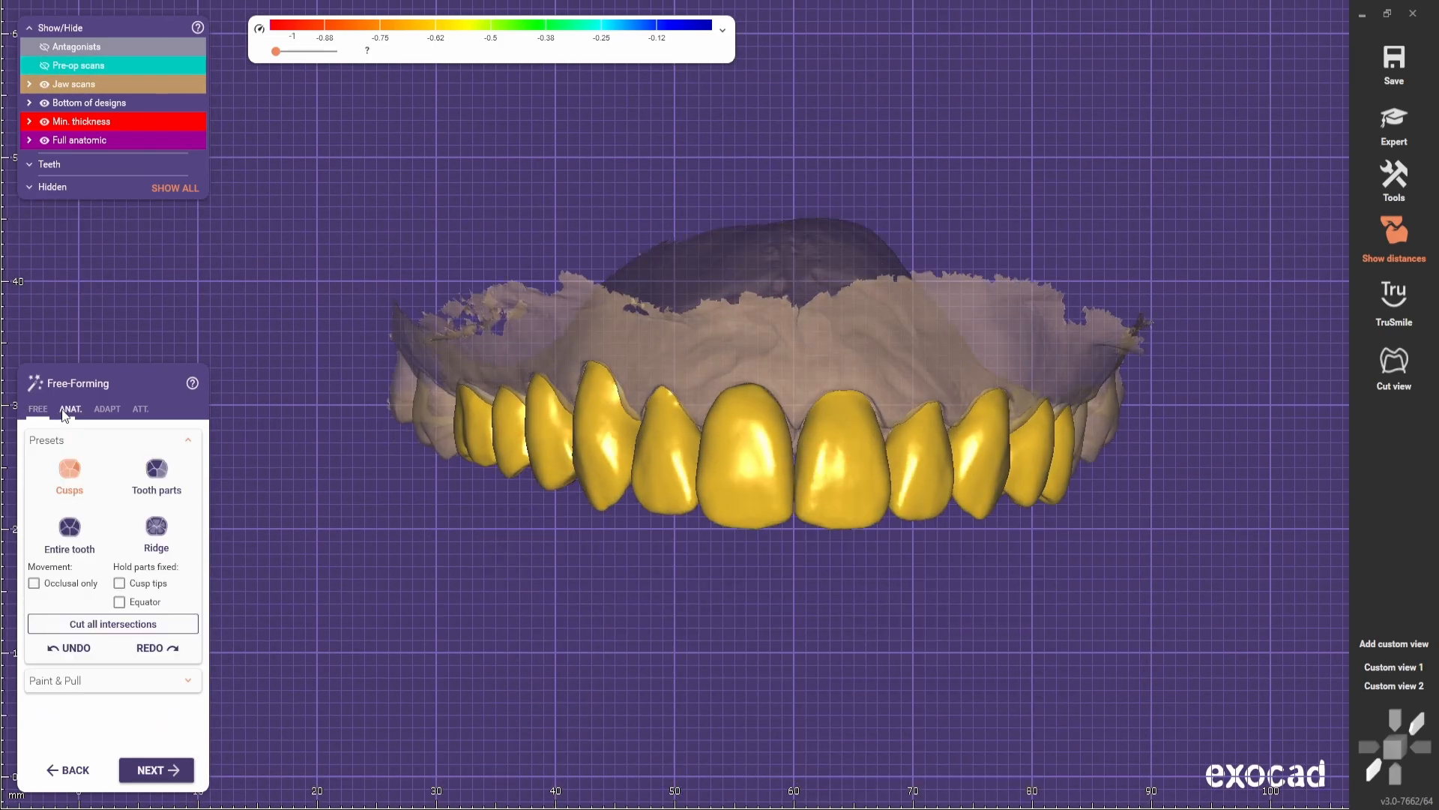
{"action": "left_click", "coordinate": [168, 458]}
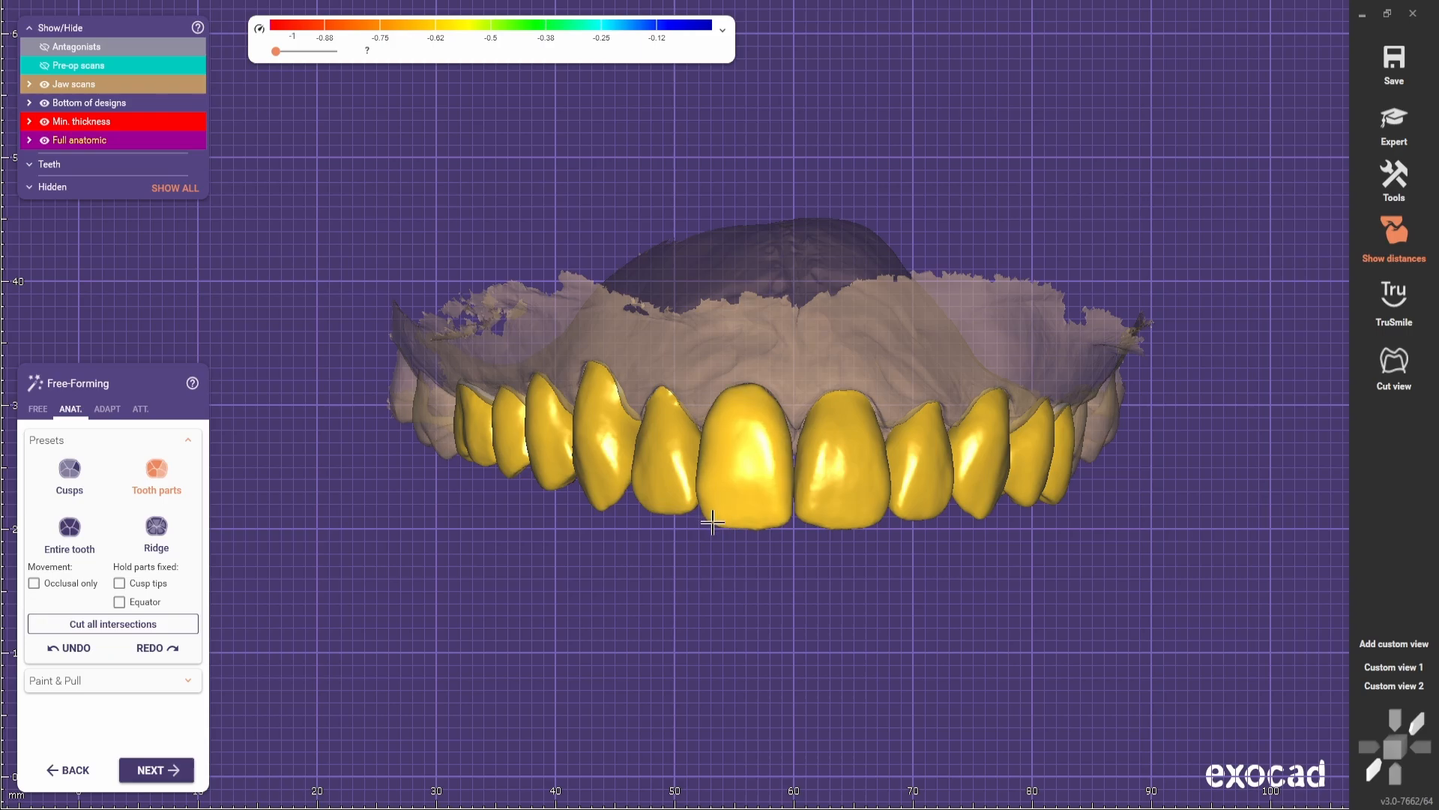
{"action": "left_click", "coordinate": [38, 409]}
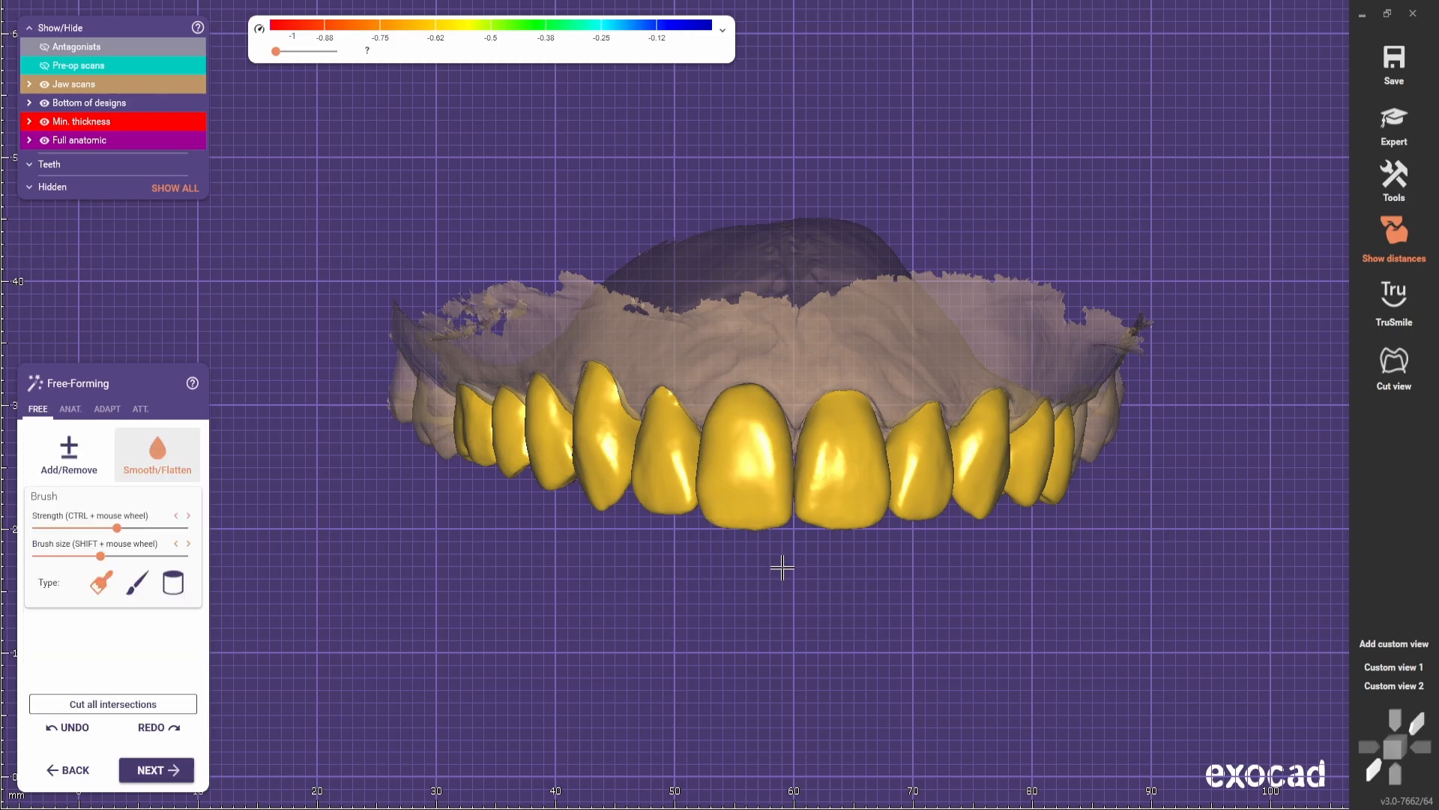
{"action": "left_click", "coordinate": [71, 410]}
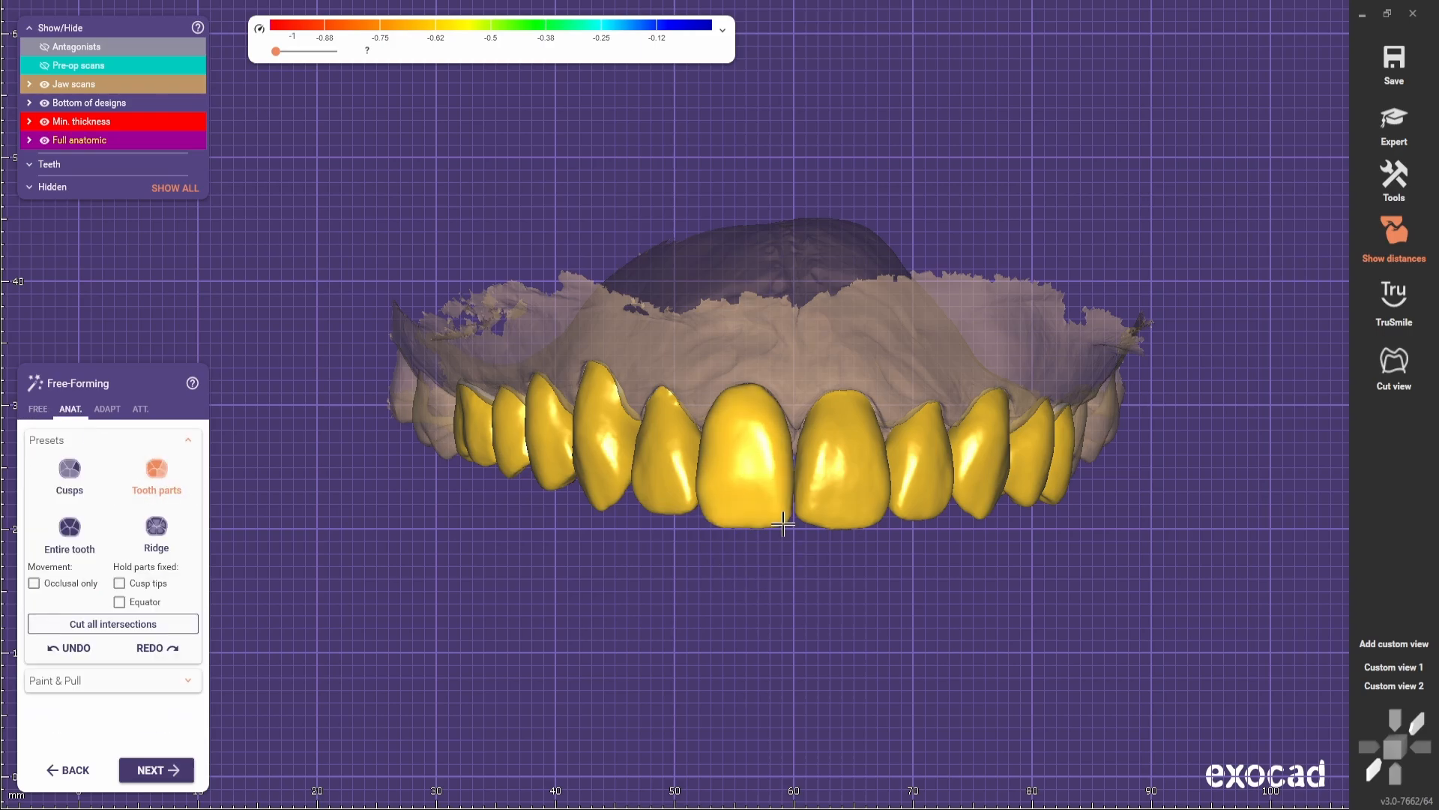
{"action": "left_click", "coordinate": [38, 409]}
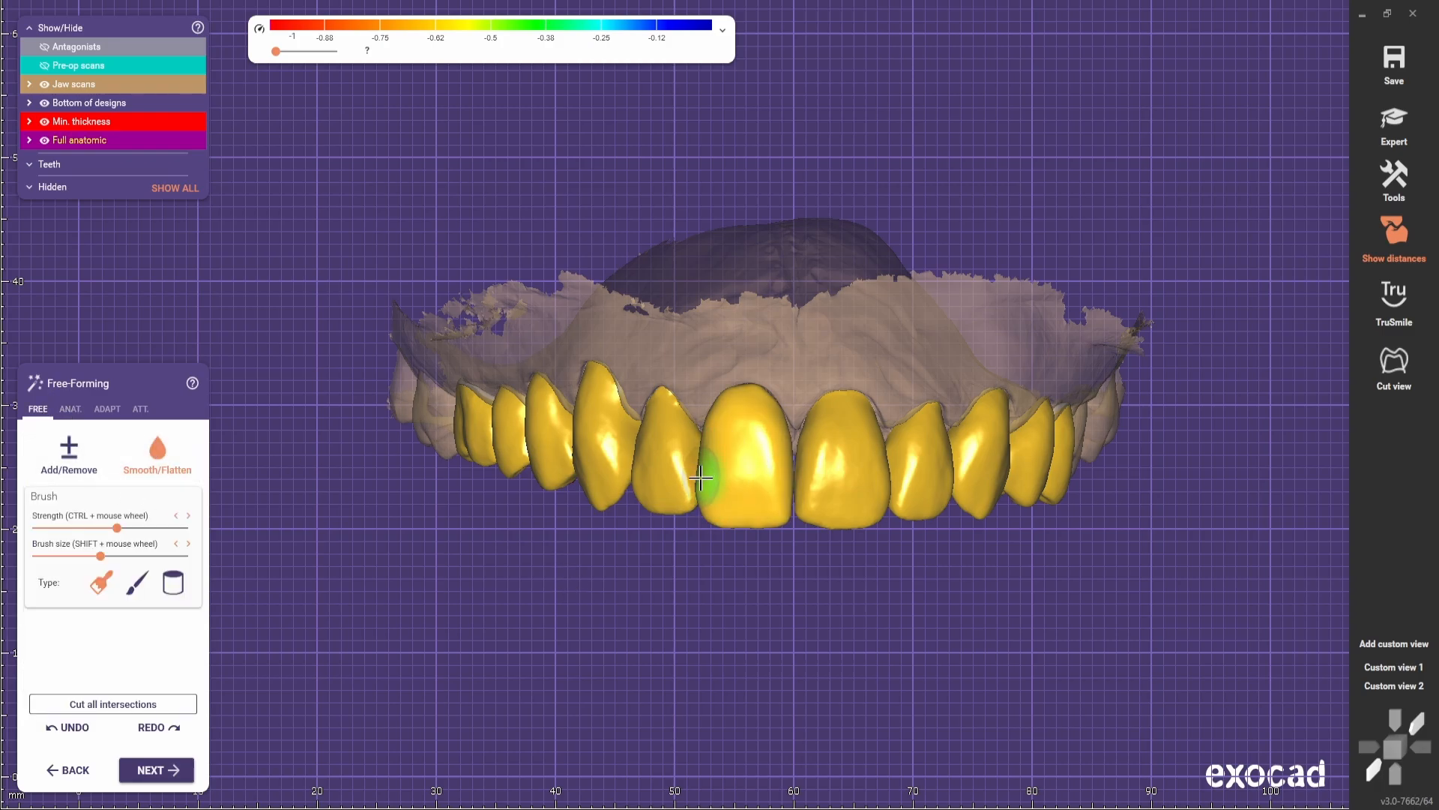
- Refine tooth 11 with the add/remove brush and anatomic shaping, and smooth its incisal third at minimum brush size
{"action": "left_click", "coordinate": [69, 456]}
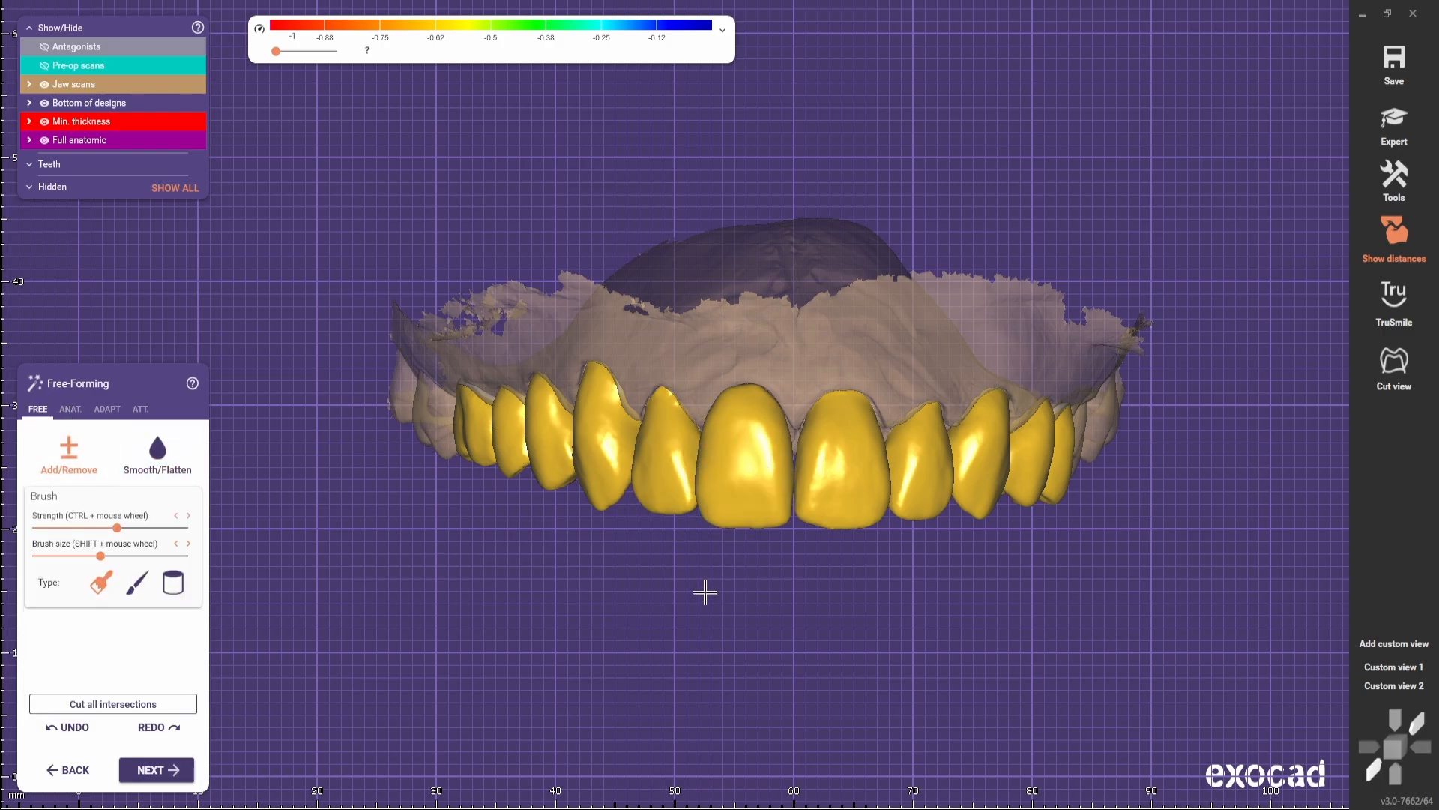
{"action": "left_click", "coordinate": [73, 411]}
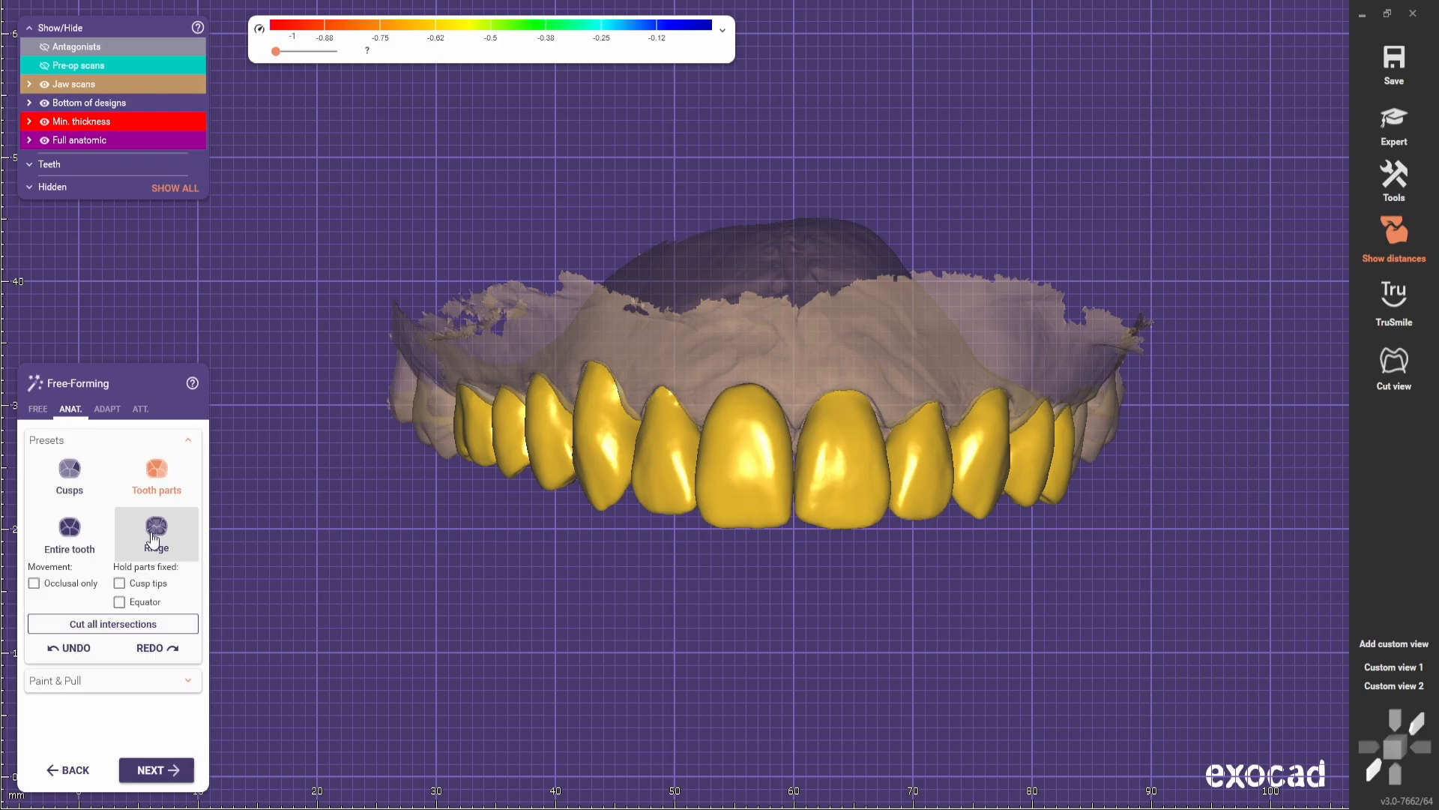
{"action": "left_click", "coordinate": [151, 535]}
{"action": "left_click", "coordinate": [36, 410]}
{"action": "left_click", "coordinate": [156, 454]}
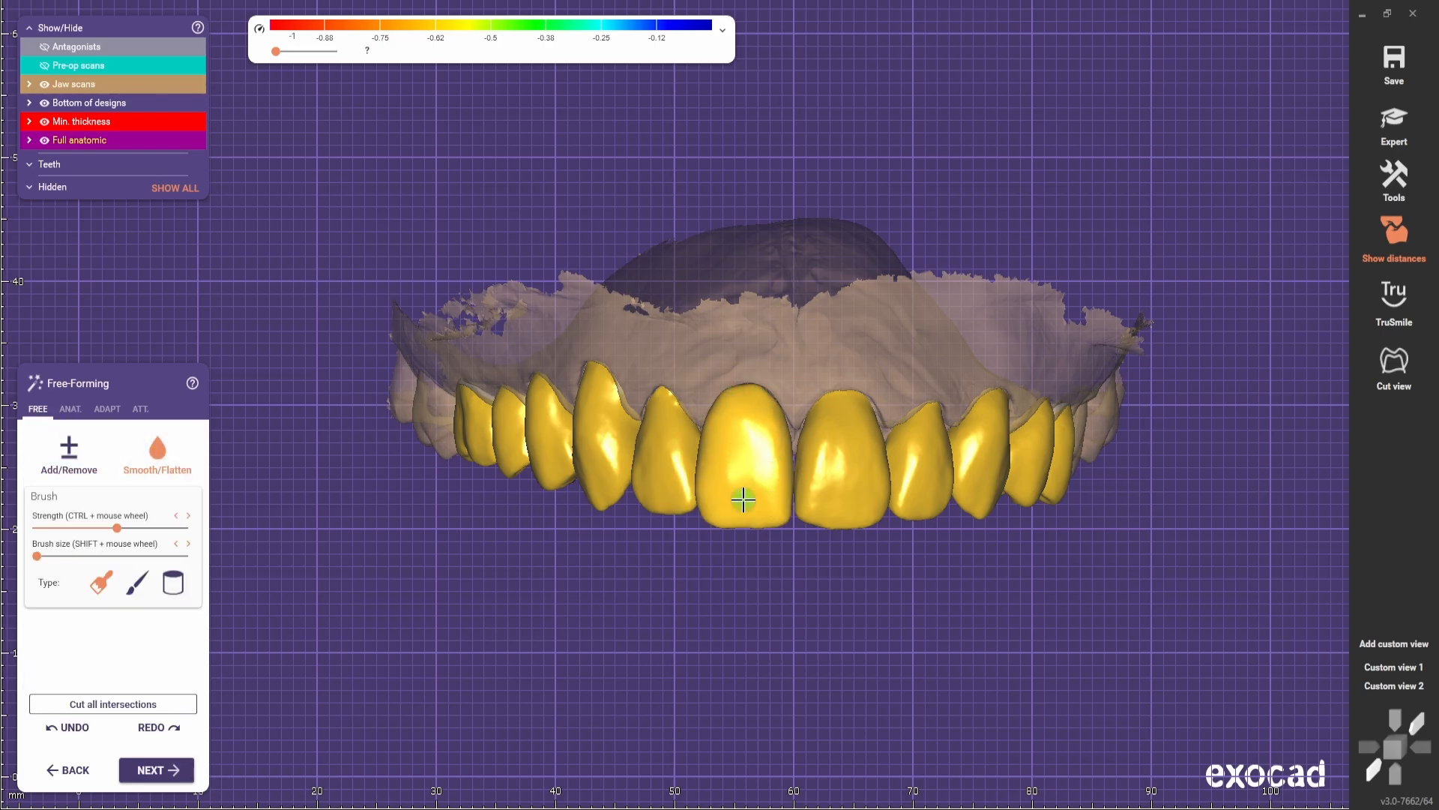
- Check the incisors' labial contours against the translucent pre-op scan from the patient's left side with Tooth parts shaping, and hide the scan
{"action": "left_click_drag", "start_coordinate": [197, 68], "coordinate": [71, 69]}
{"action": "scroll", "coordinate": [420, 588], "scroll_direction": "up", "scroll_amount": 2}
{"action": "right_click_drag", "start_coordinate": [627, 652], "coordinate": [525, 607]}
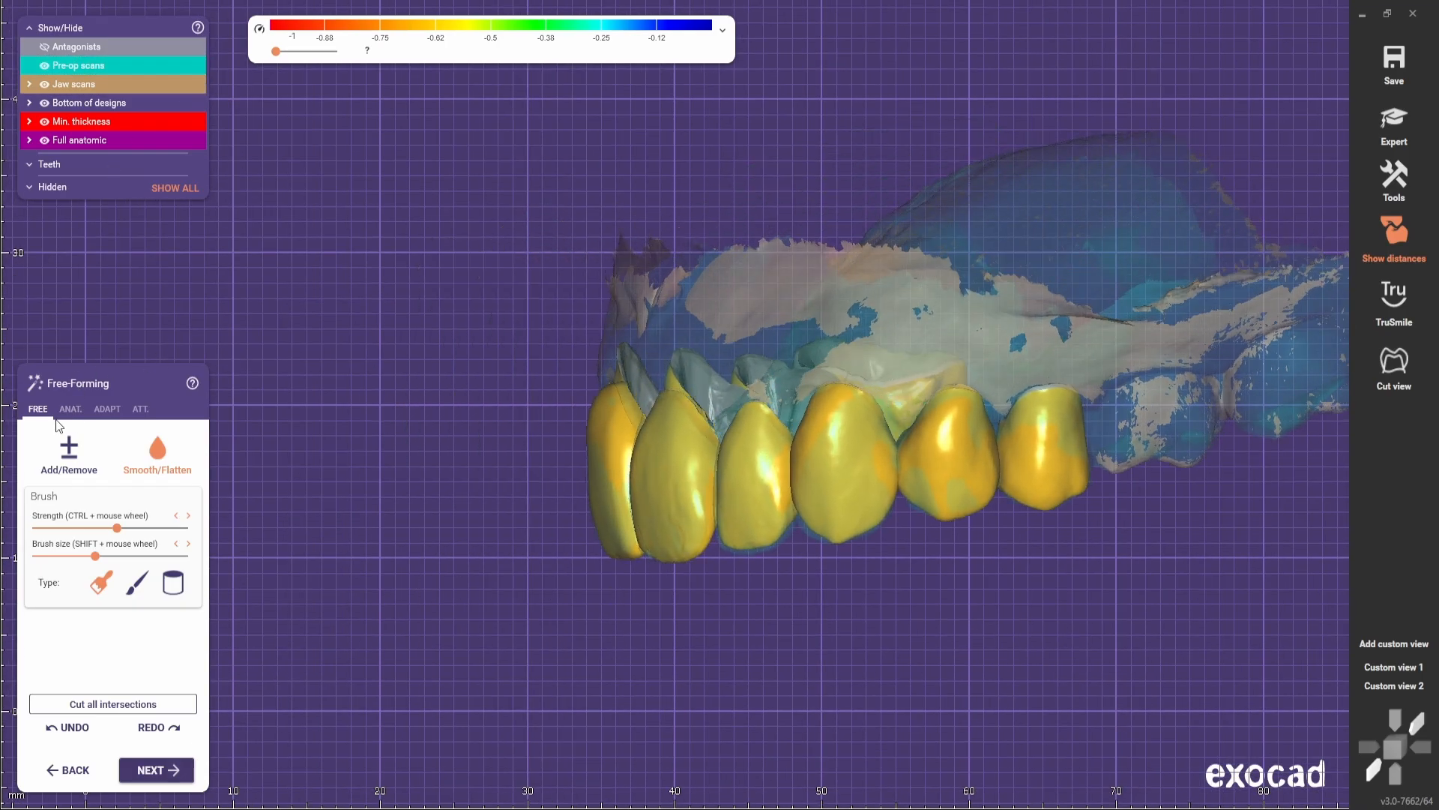
{"action": "left_click", "coordinate": [66, 412]}
{"action": "left_click", "coordinate": [99, 475]}
{"action": "scroll", "coordinate": [665, 455], "scroll_direction": "up", "scroll_amount": 2}
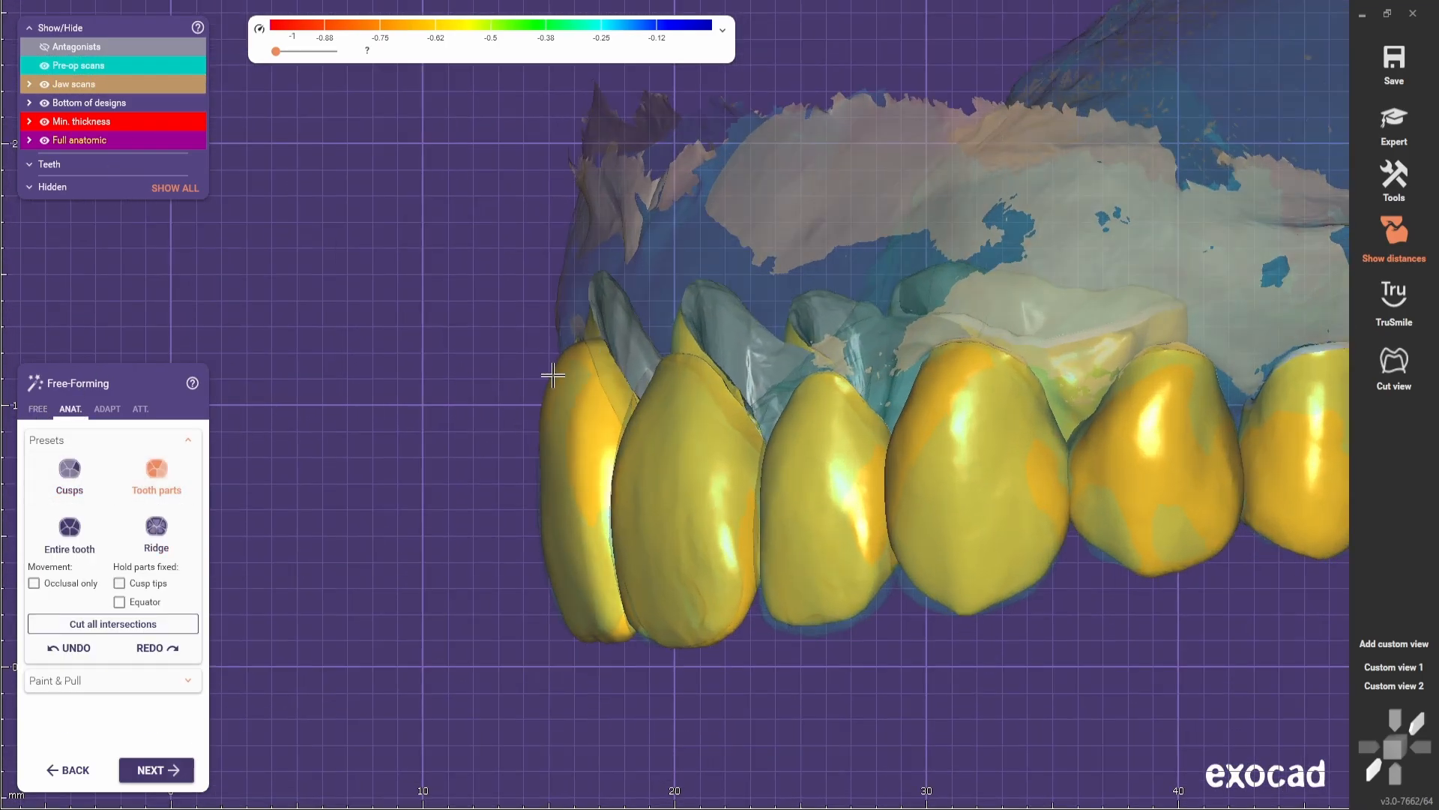
{"action": "left_click", "coordinate": [1392, 689]}
{"action": "left_click", "coordinate": [54, 67]}
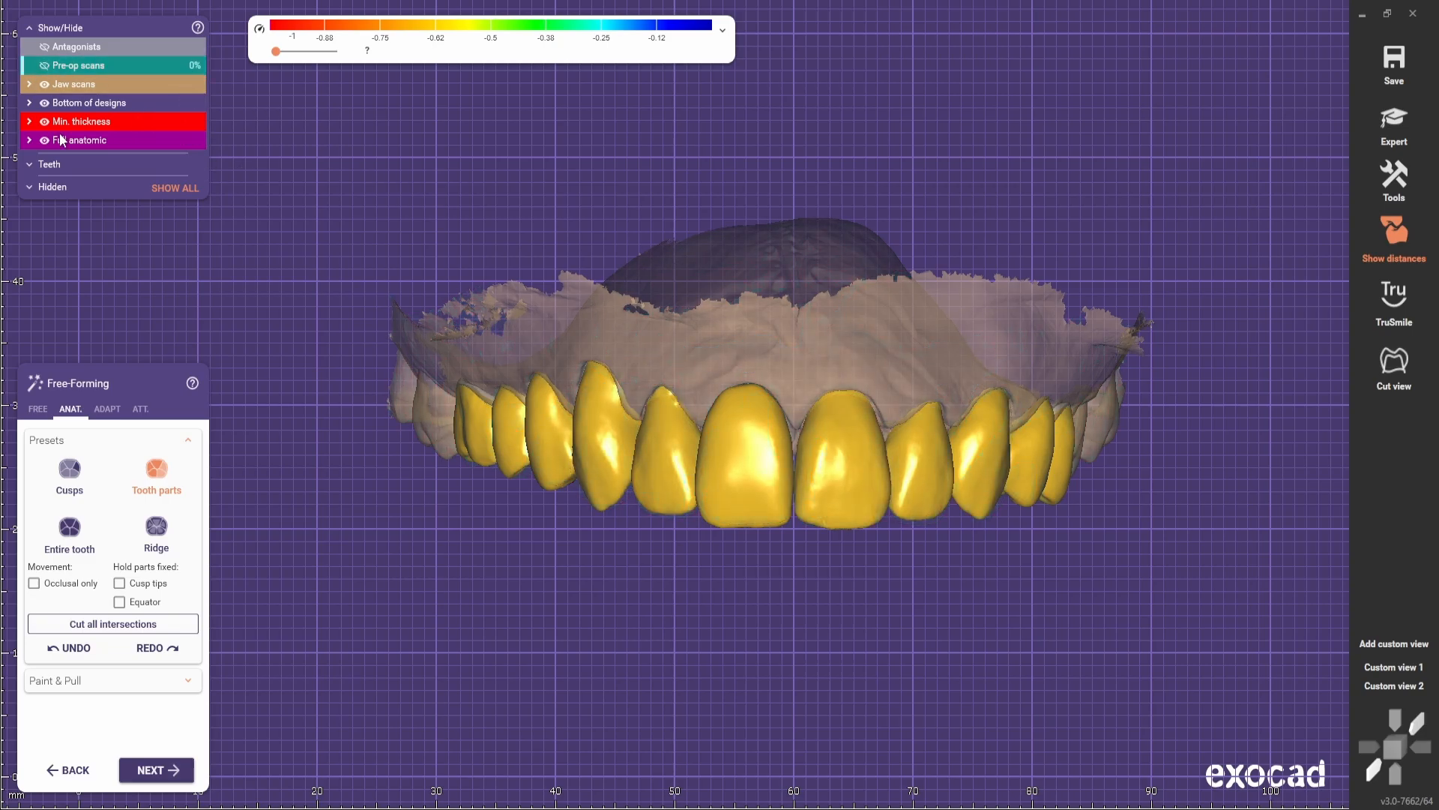
- Free-form and smooth lateral incisor 12 with a larger brush, show the pre-op scan, and adjust it with the Entire tooth preset
{"action": "left_click", "coordinate": [37, 410]}
{"action": "scroll", "coordinate": [655, 410], "scroll_direction": "up", "scroll_amount": 3, "text": "shift"}
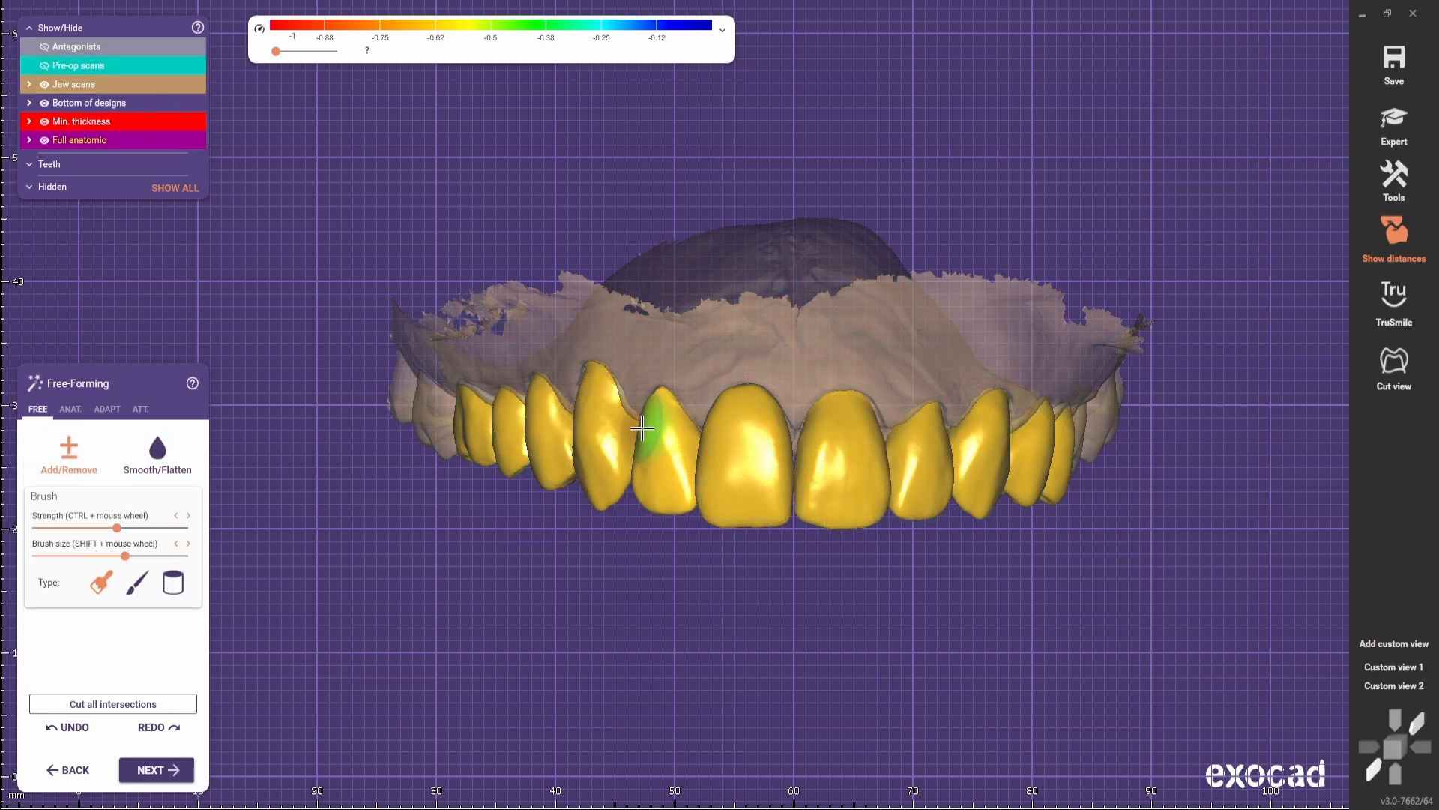
{"action": "left_click", "coordinate": [177, 67]}
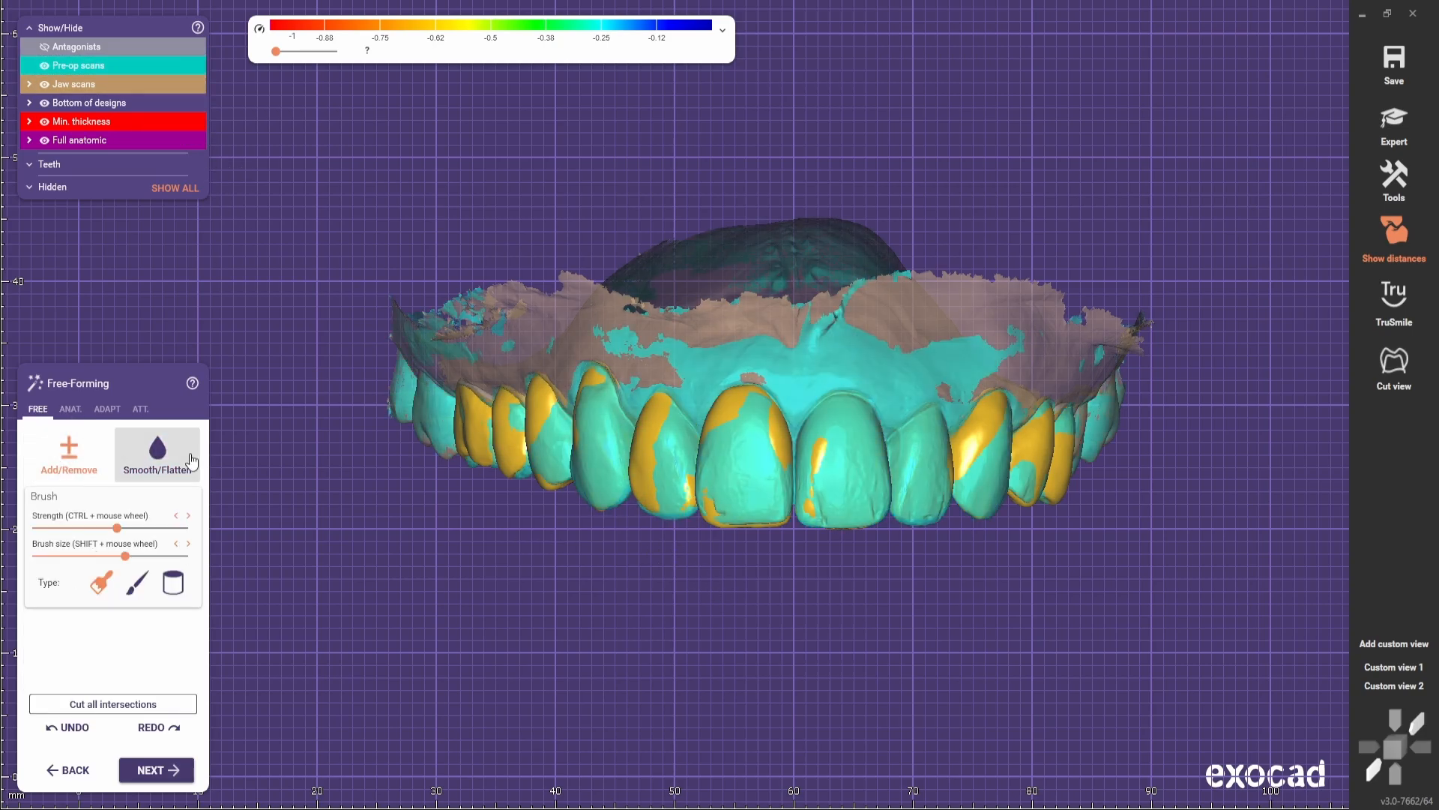
{"action": "left_click", "coordinate": [157, 454]}
{"action": "left_click", "coordinate": [71, 409]}
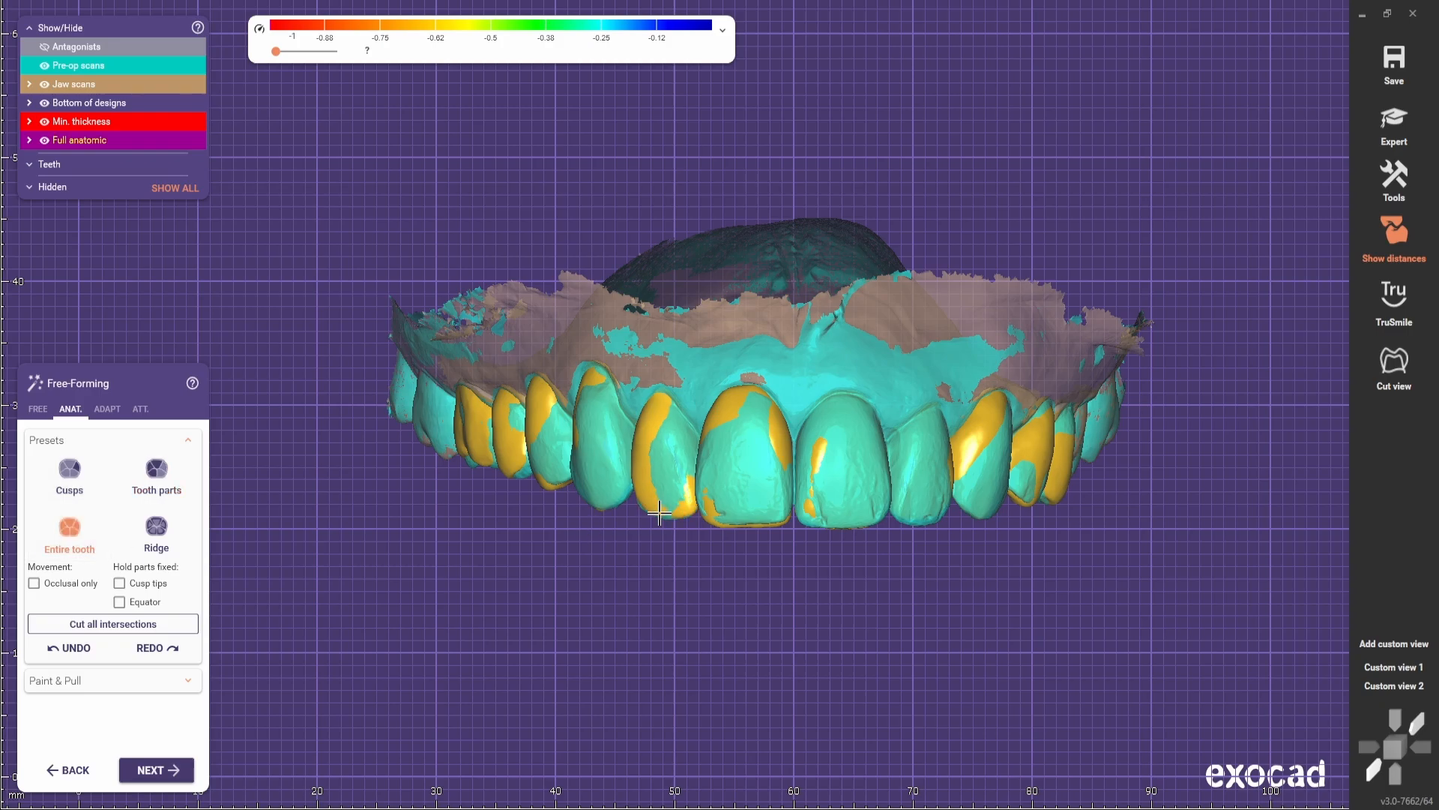
- Make the pre-op scan translucent in the occlusal view and refine the front teeth with the Cusps preset and smoothing brush
{"action": "left_click", "coordinate": [1394, 685]}
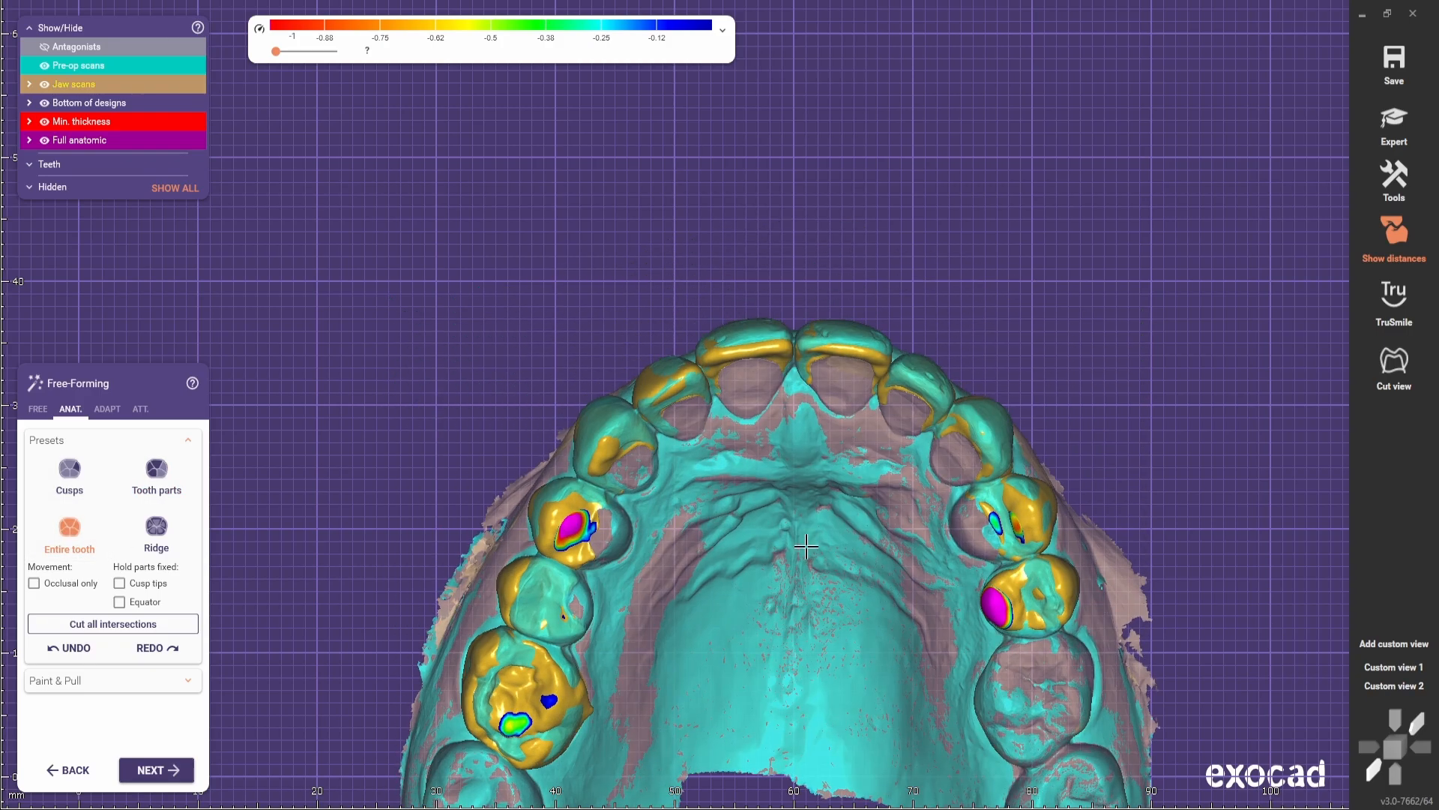
{"action": "left_click", "coordinate": [64, 68]}
{"action": "left_click", "coordinate": [95, 457]}
{"action": "scroll", "coordinate": [694, 369], "scroll_direction": "up", "scroll_amount": 3}
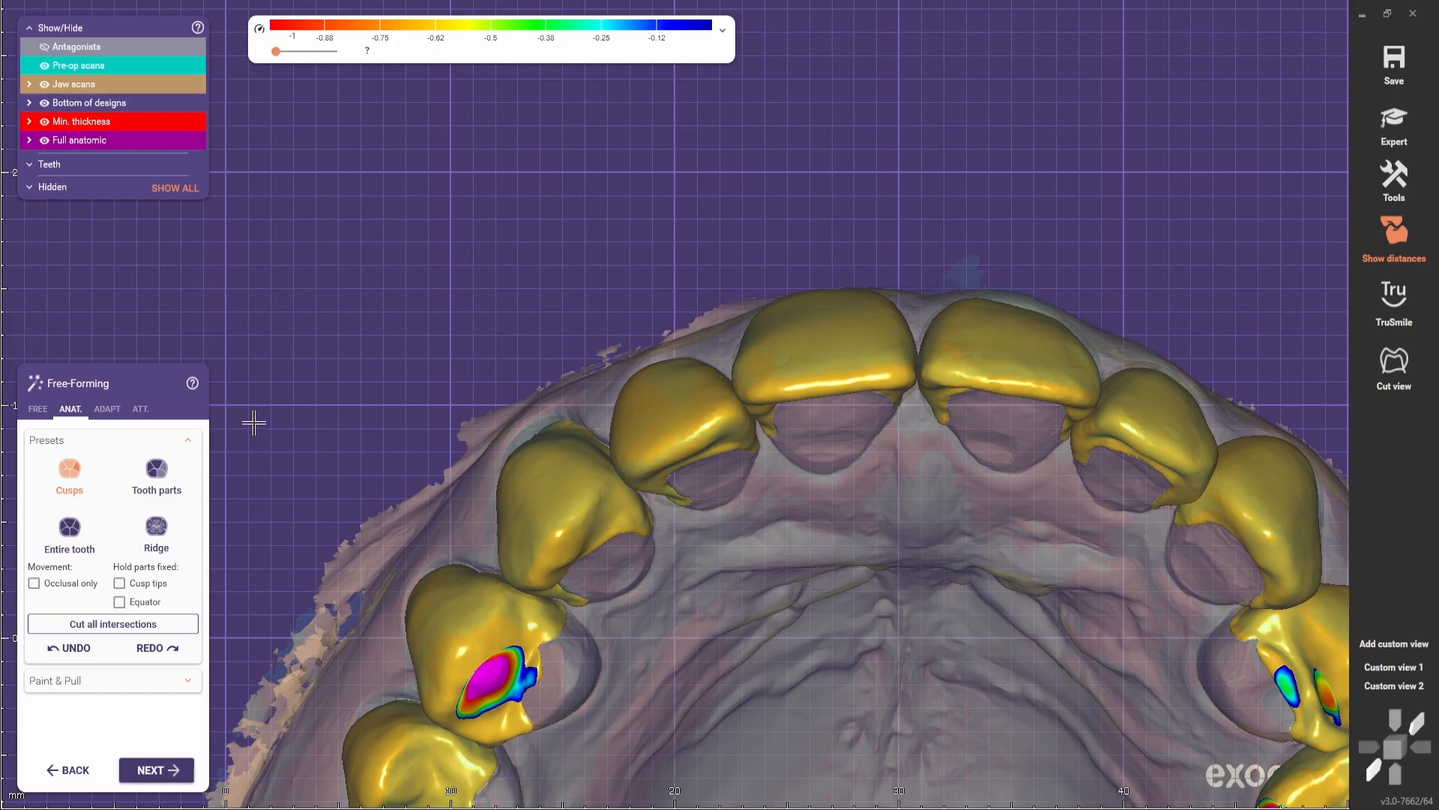
{"action": "left_click", "coordinate": [107, 408]}
{"action": "left_click", "coordinate": [38, 409]}
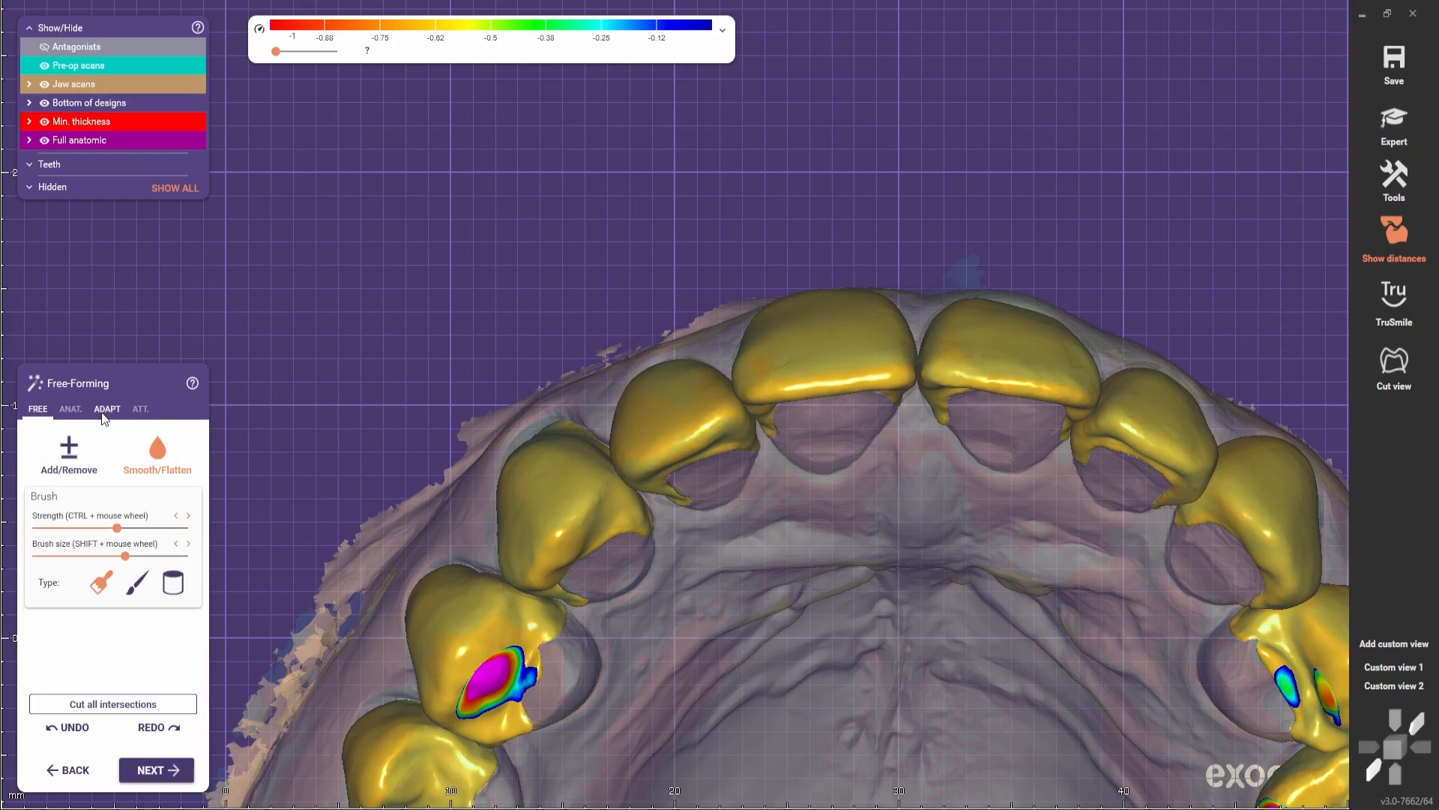
- Make the pre-op scan fully opaque in the frontal view and smooth lateral incisor 12's labial surface with a smaller brush
{"action": "left_click", "coordinate": [1391, 666]}
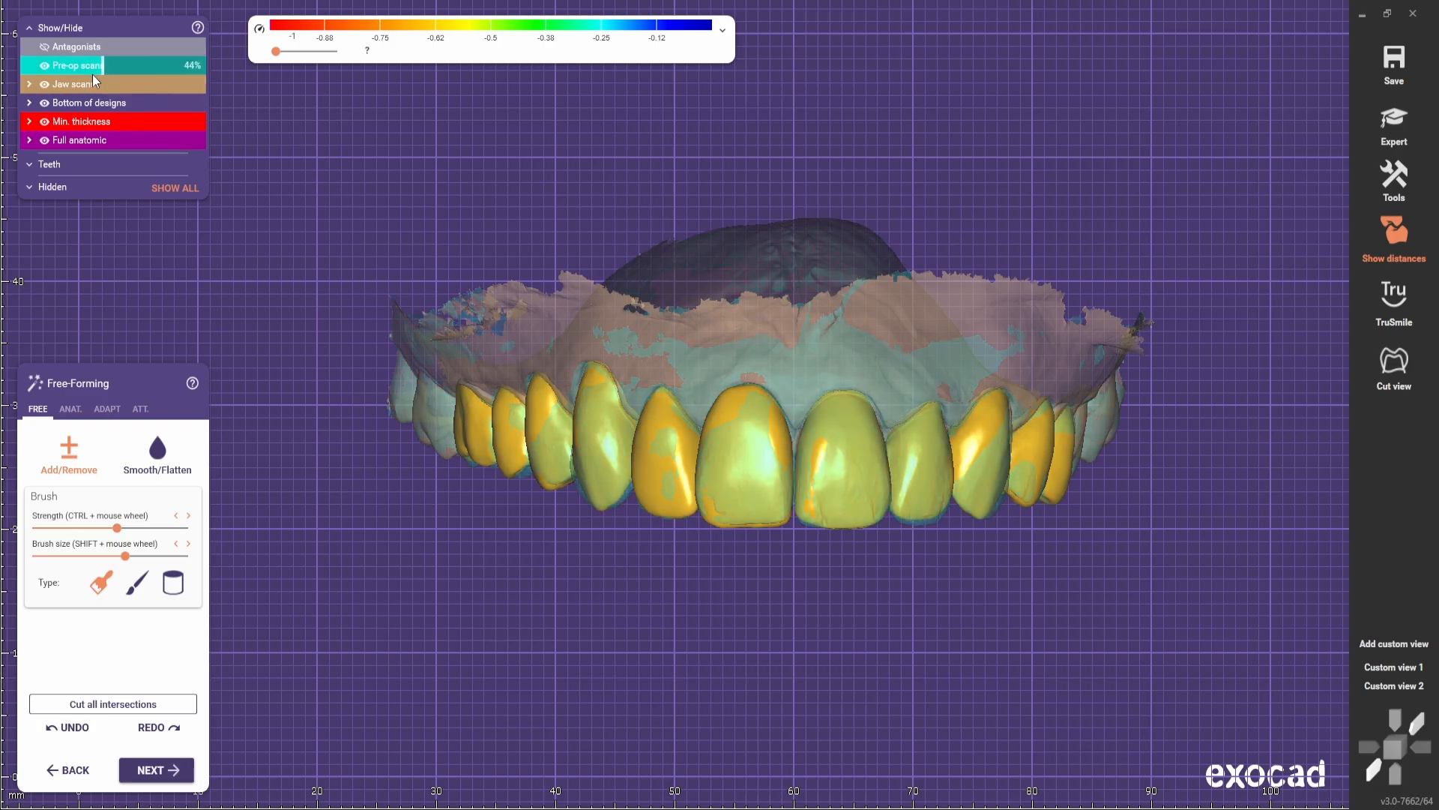
{"action": "left_click_drag", "start_coordinate": [92, 74], "coordinate": [210, 75]}
{"action": "mouse_move", "coordinate": [67, 141]}
{"action": "left_mouse_down"}
{"action": "mouse_move", "coordinate": [33, 142]}
{"action": "mouse_move", "coordinate": [224, 152]}
{"action": "left_mouse_up"}
{"action": "scroll", "coordinate": [476, 479], "scroll_direction": "up", "scroll_amount": 4}
{"action": "left_click", "coordinate": [157, 453]}
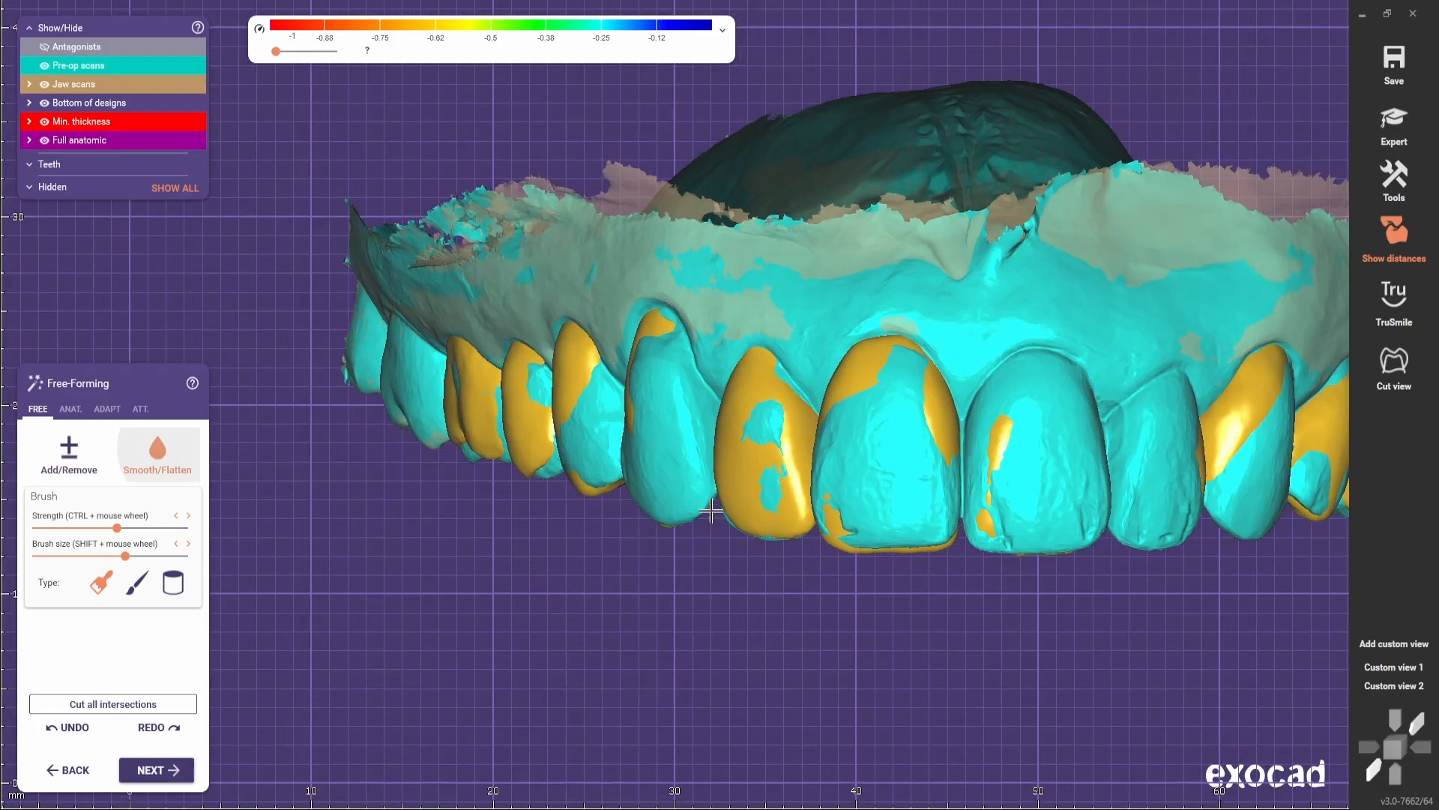
{"action": "scroll", "coordinate": [714, 511], "scroll_direction": "up", "scroll_amount": 1}
{"action": "scroll", "coordinate": [720, 423], "scroll_direction": "down", "scroll_amount": 3, "text": "shift"}
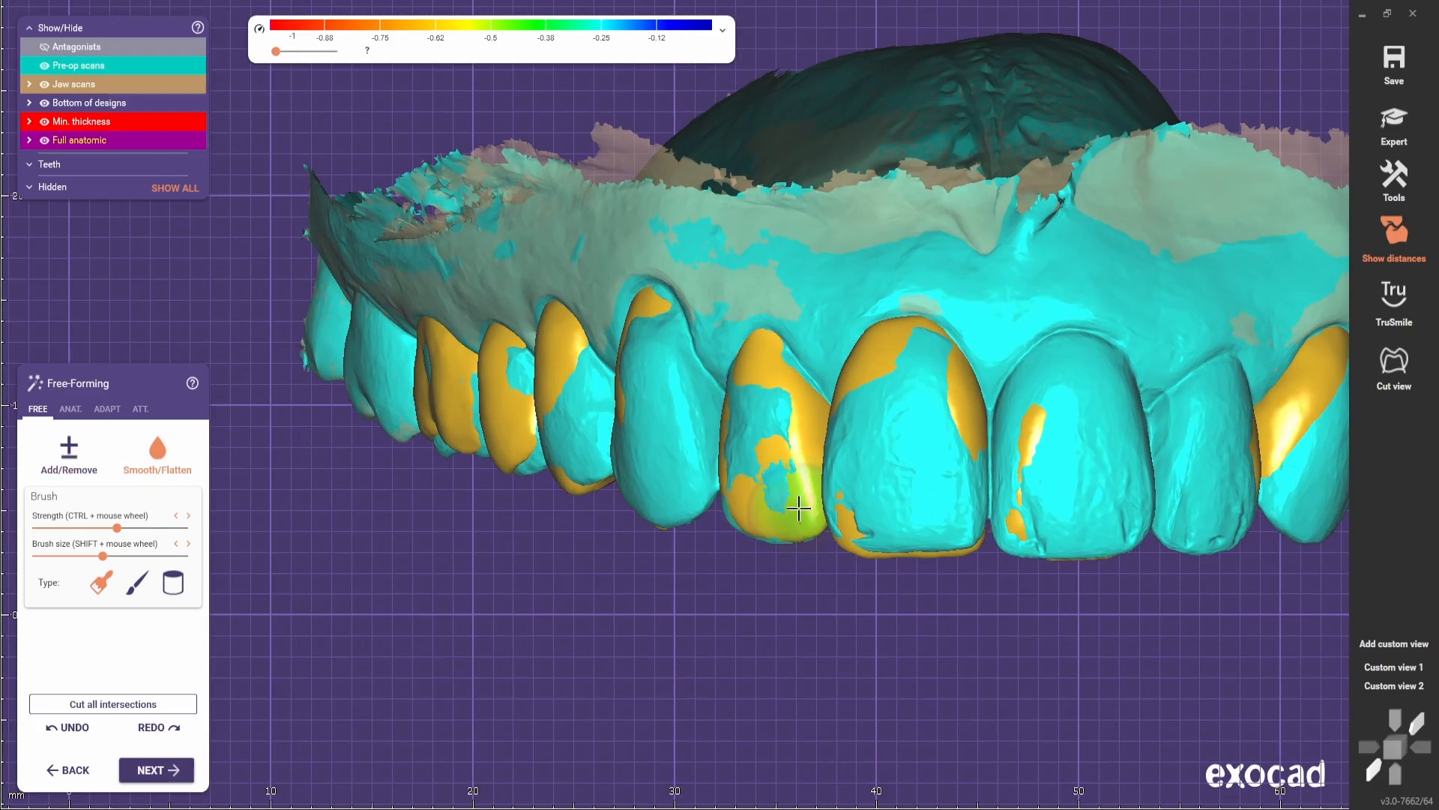
{"action": "scroll", "coordinate": [801, 514], "scroll_direction": "up", "scroll_amount": 1}
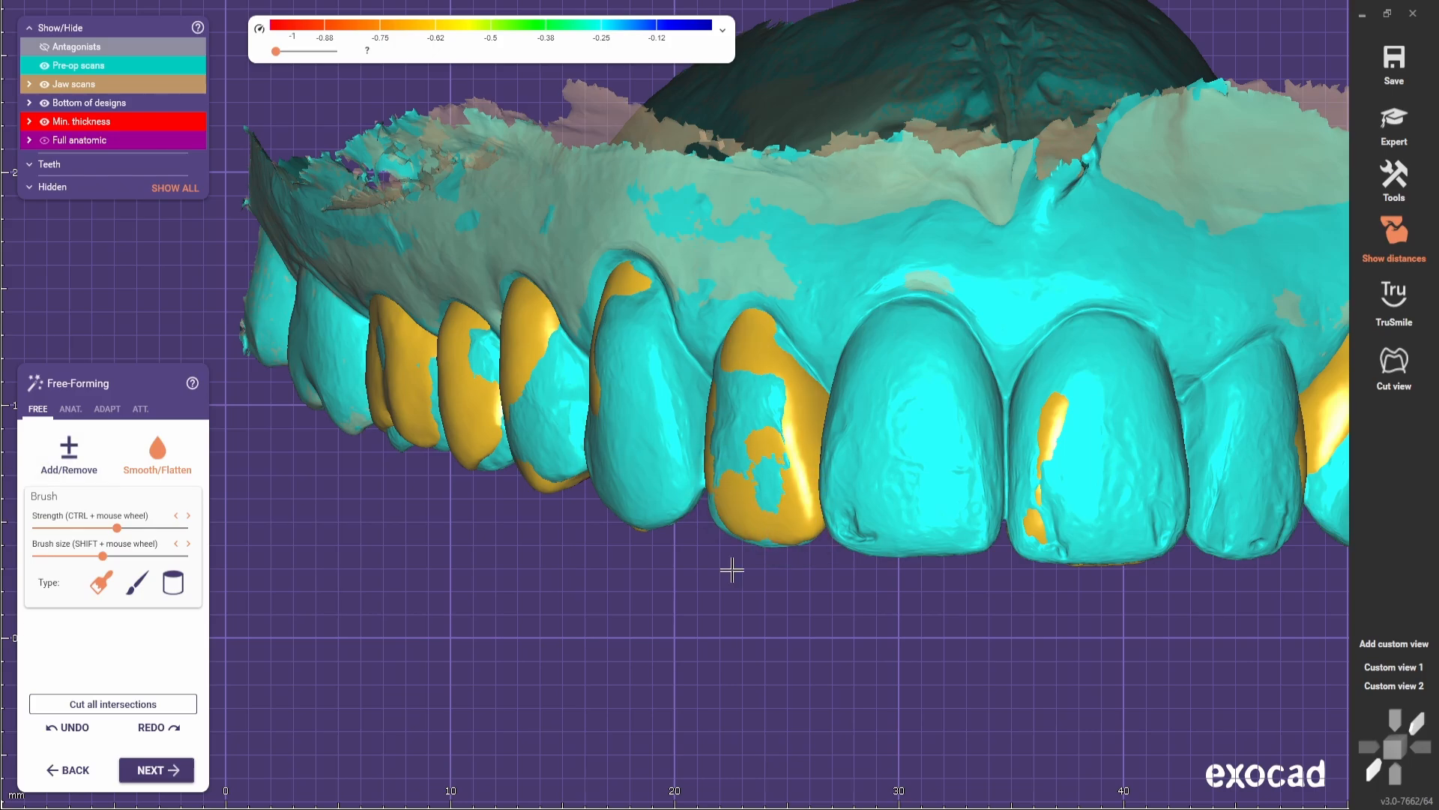
- Hide the pre-op scan, show the full anatomic designs, and review the front teeth in the saved frontal view
{"action": "scroll", "coordinate": [732, 570], "scroll_direction": "down", "scroll_amount": 3}
{"action": "left_click_drag", "start_coordinate": [168, 68], "coordinate": [24, 69]}
{"action": "left_click_drag", "start_coordinate": [60, 141], "coordinate": [217, 144]}
{"action": "scroll", "coordinate": [420, 390], "scroll_direction": "down", "scroll_amount": 6}
{"action": "right_click_drag", "start_coordinate": [643, 599], "coordinate": [681, 606]}
{"action": "scroll", "coordinate": [704, 609], "scroll_direction": "down", "scroll_amount": 2}
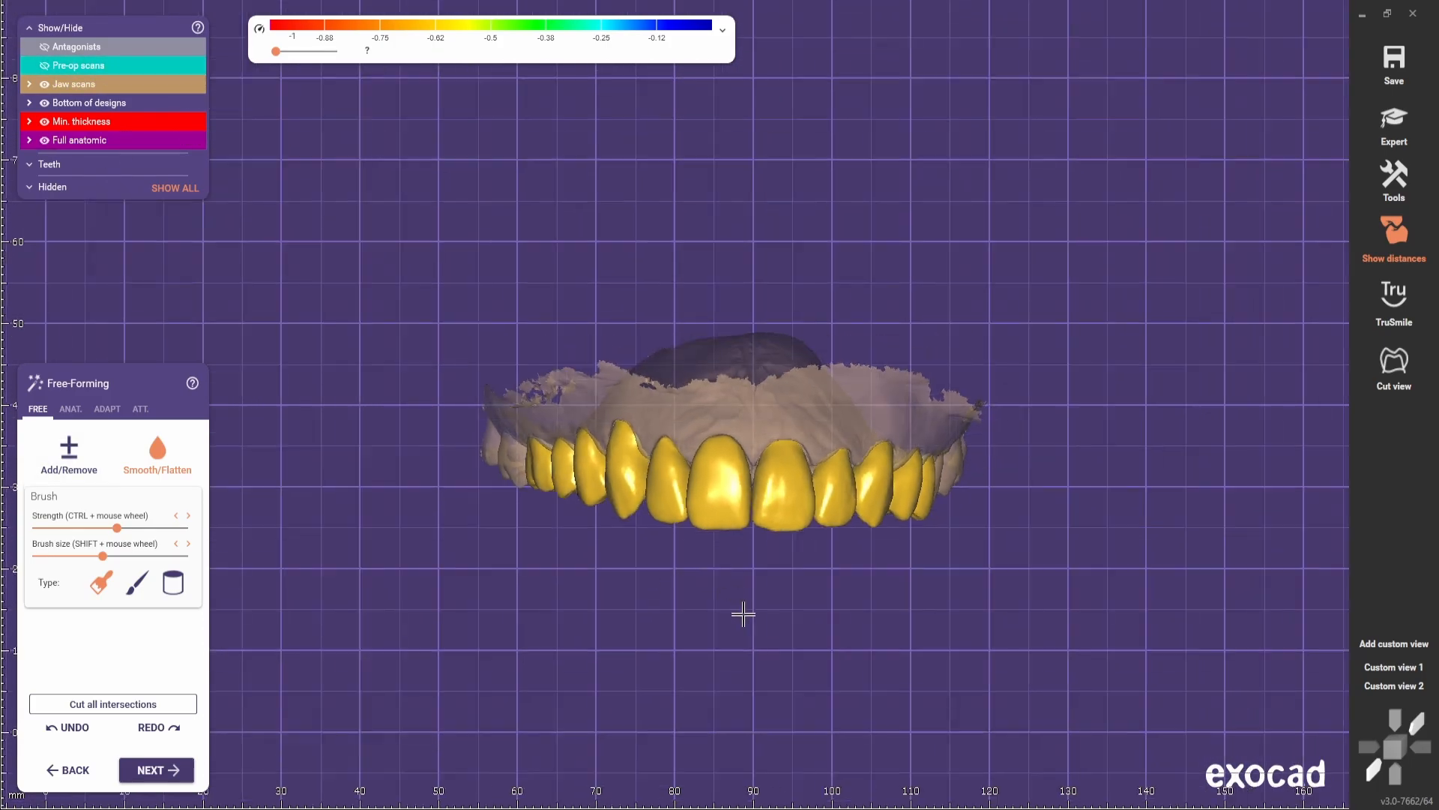
{"action": "middle_click_drag", "start_coordinate": [744, 614], "coordinate": [745, 569]}
{"action": "left_click", "coordinate": [1392, 668]}
{"action": "right_click_drag", "start_coordinate": [757, 292], "coordinate": [751, 482]}
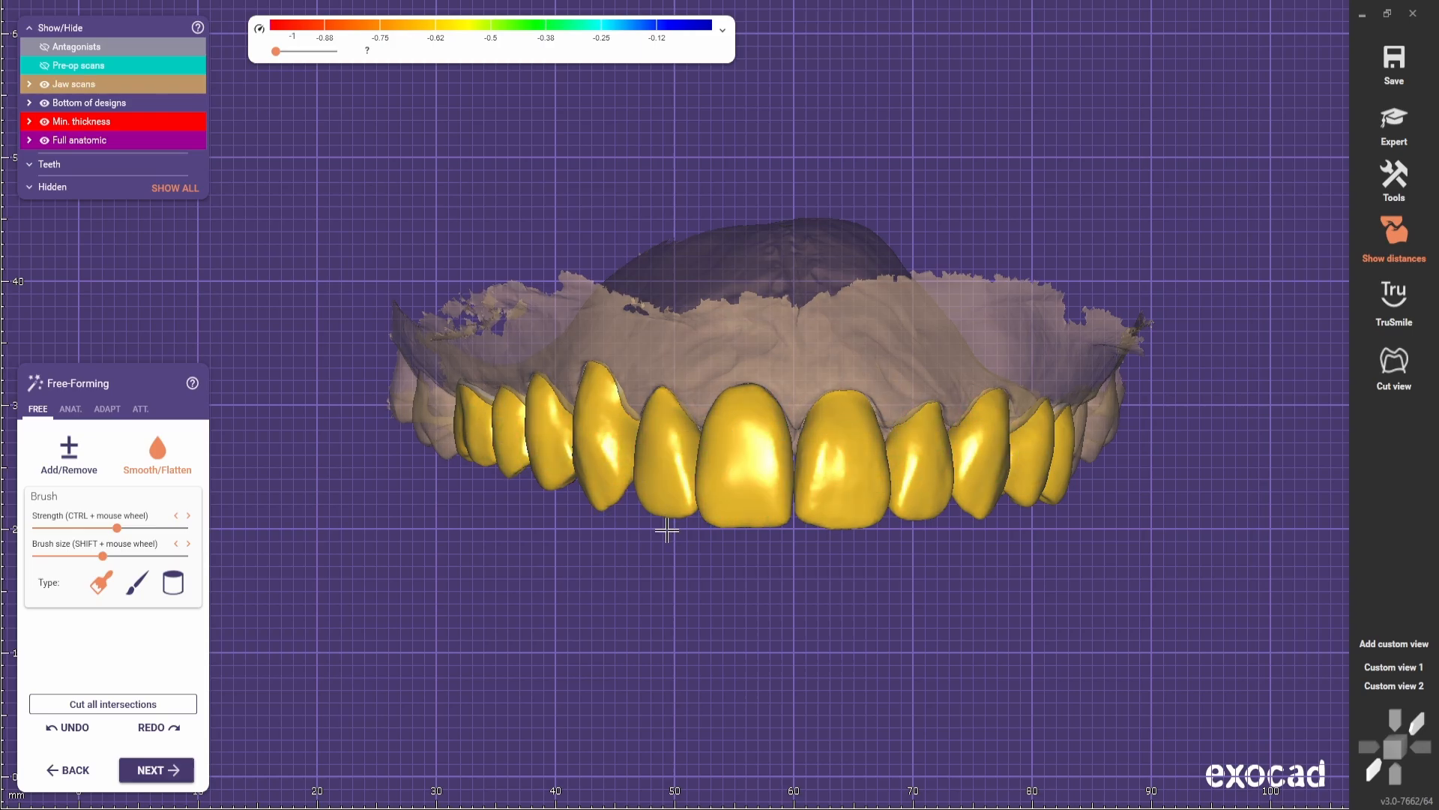
- Adjust the front teeth with the Tooth parts preset and smooth the incisal tip of canine 13
{"action": "left_click", "coordinate": [71, 409]}
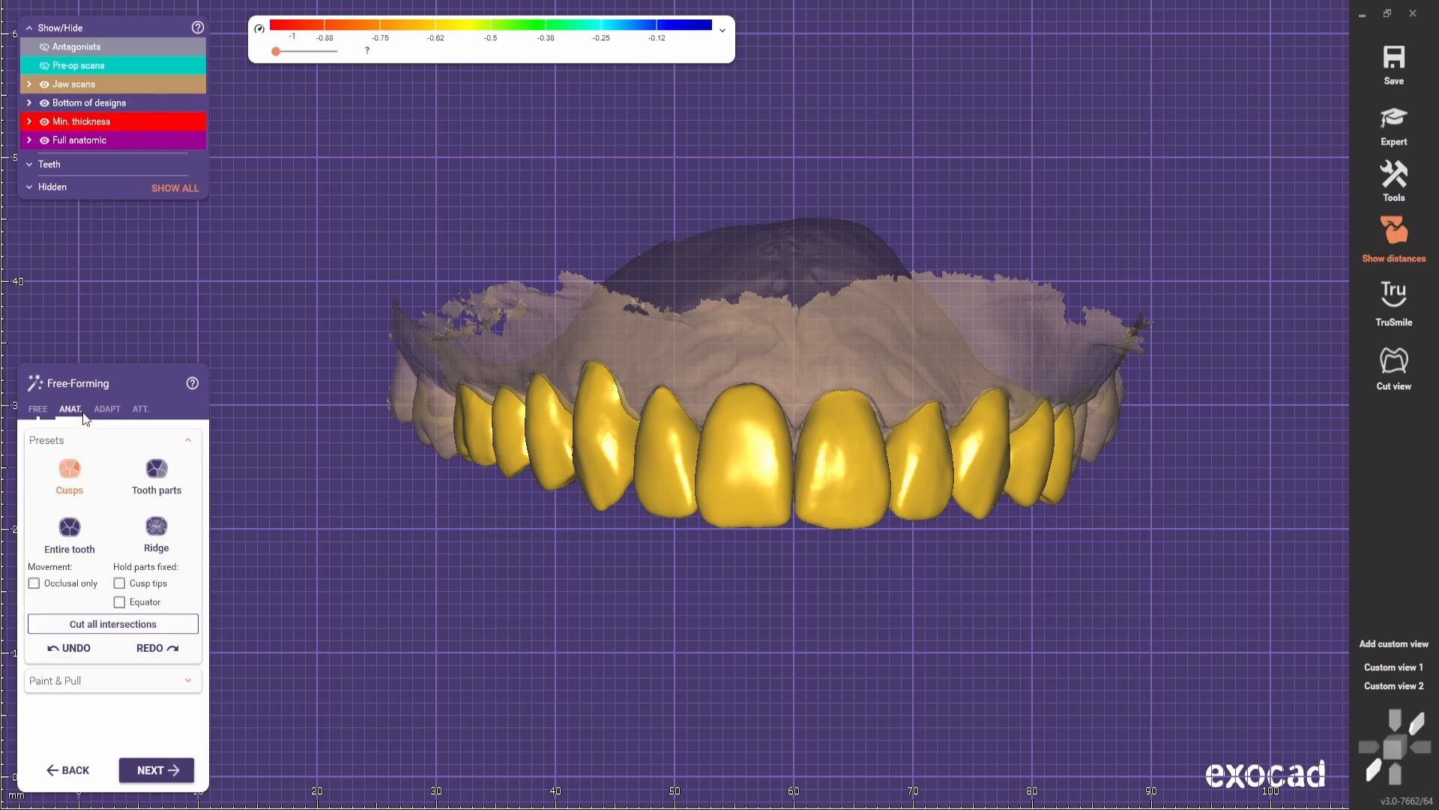
{"action": "left_click", "coordinate": [157, 477]}
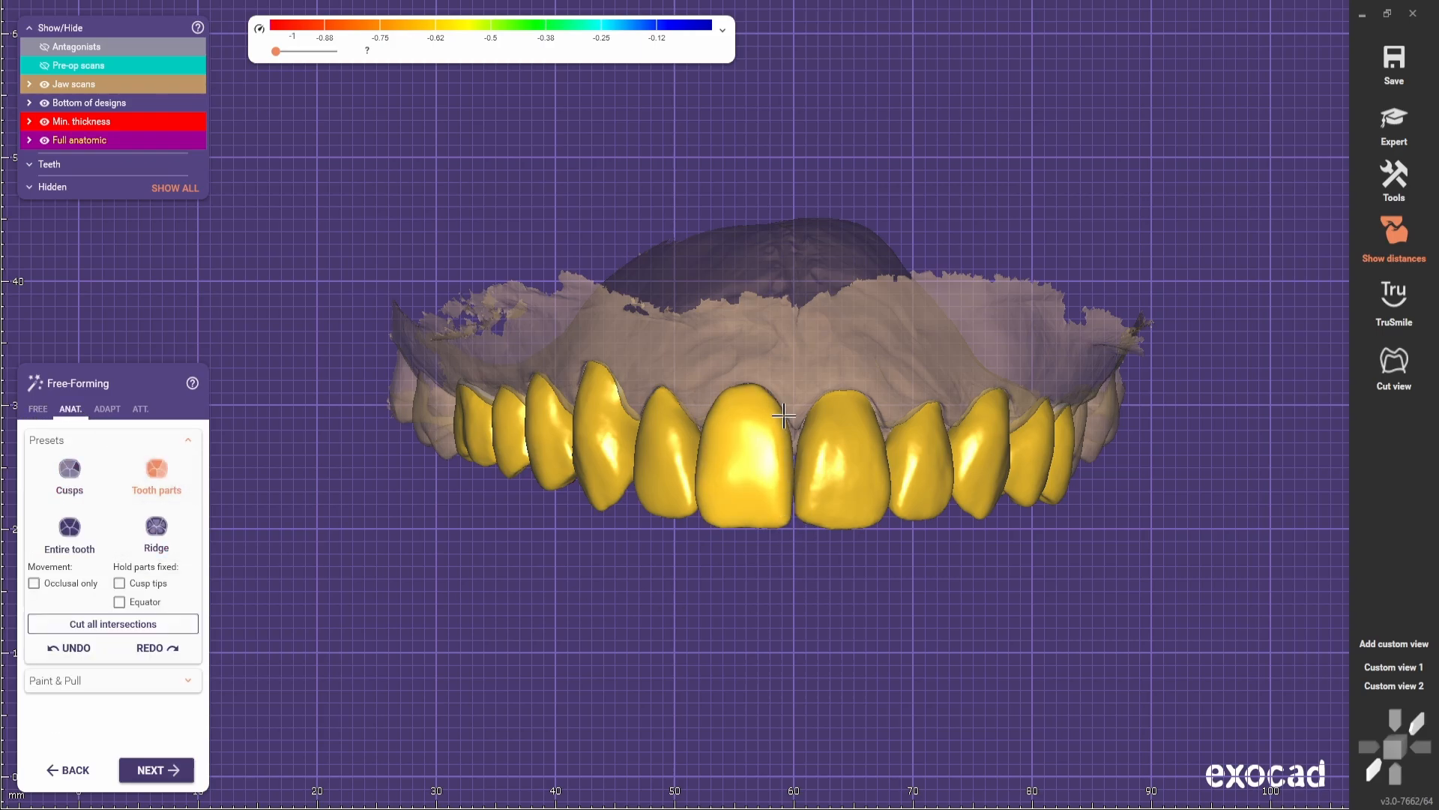
{"action": "left_click", "coordinate": [36, 412]}
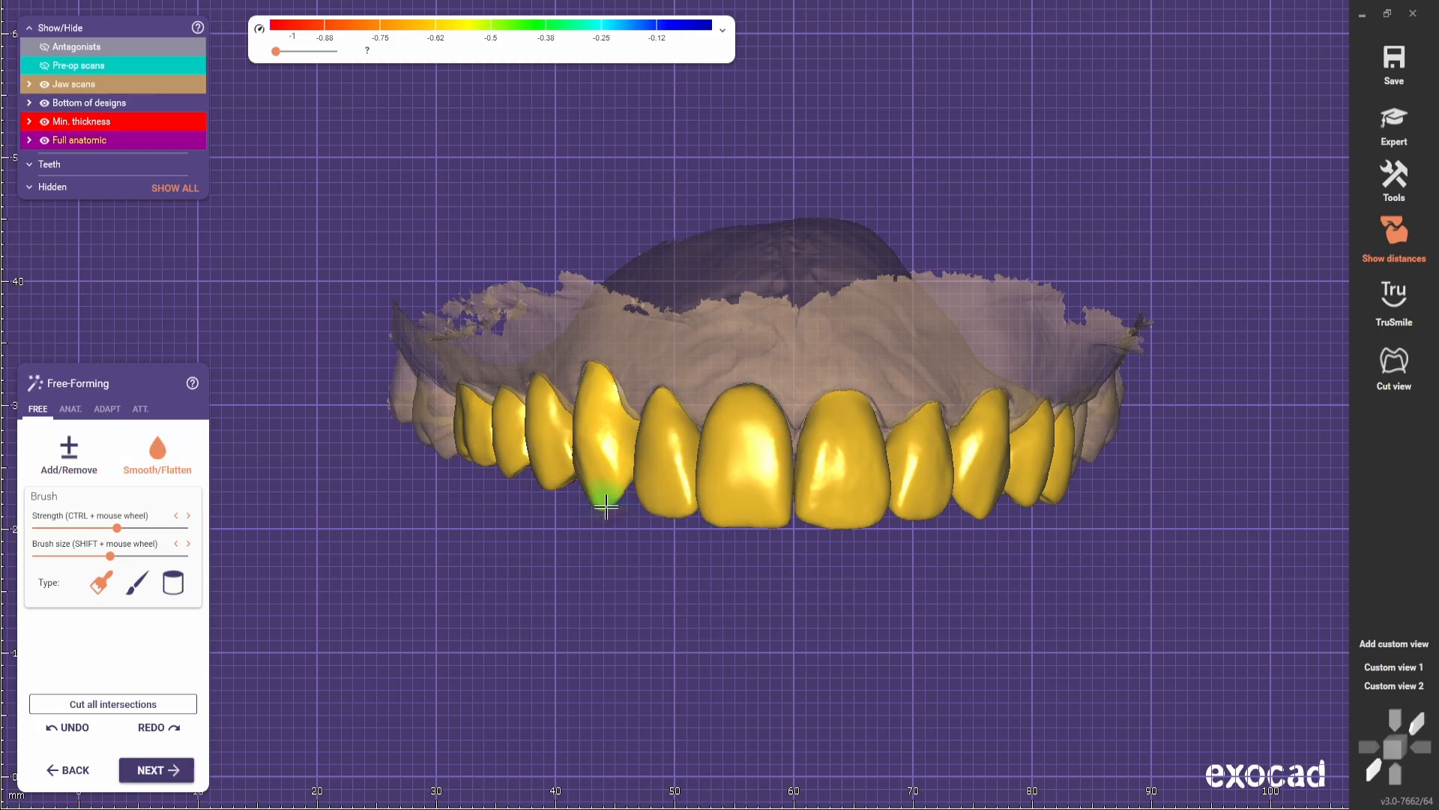
- Save two custom views of the upper arch, one from the patient's right side and one from the left
{"action": "right_click_drag", "start_coordinate": [858, 642], "coordinate": [862, 633]}
{"action": "left_click", "coordinate": [1390, 644]}
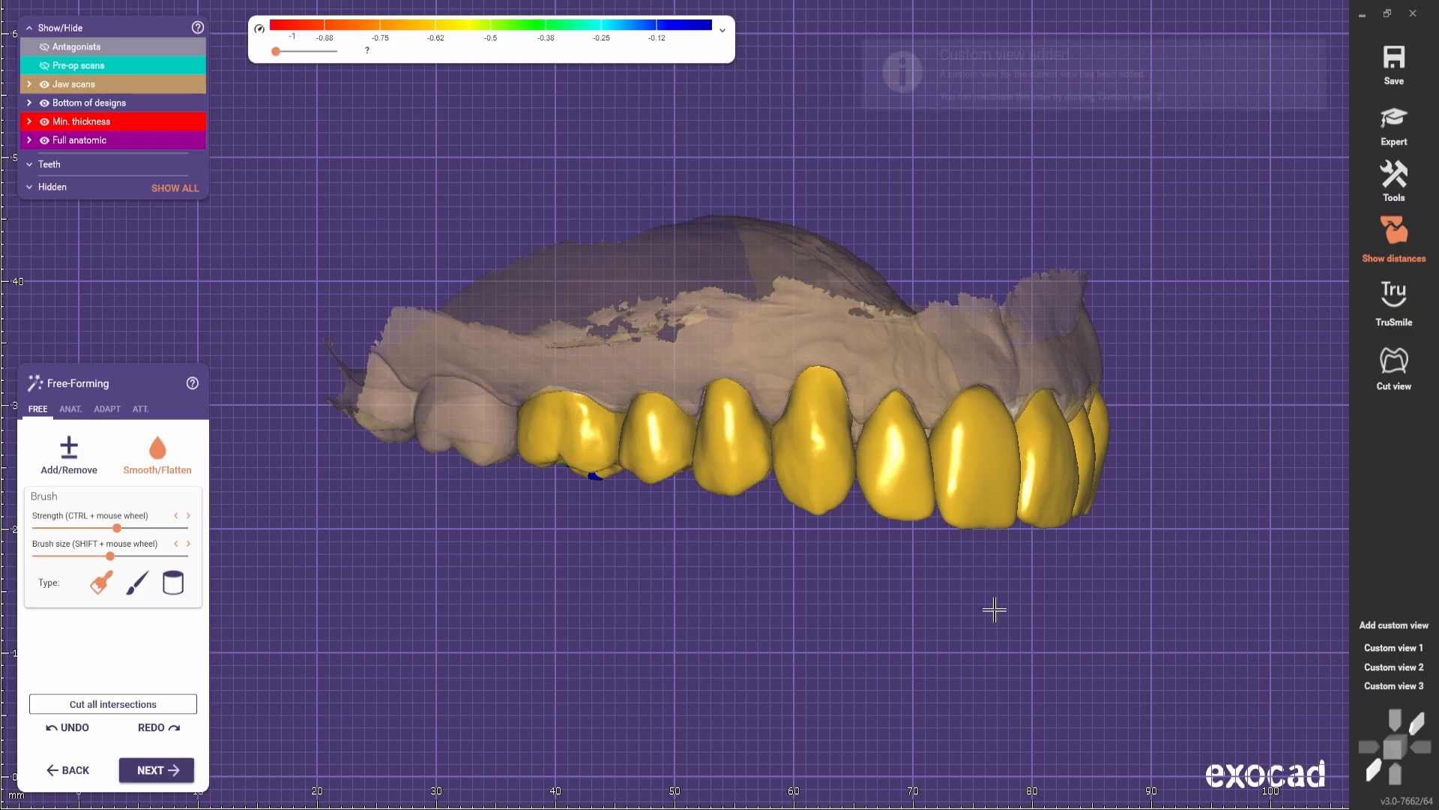
{"action": "right_click_drag", "start_coordinate": [993, 610], "coordinate": [996, 610]}
{"action": "left_click", "coordinate": [1393, 625]}
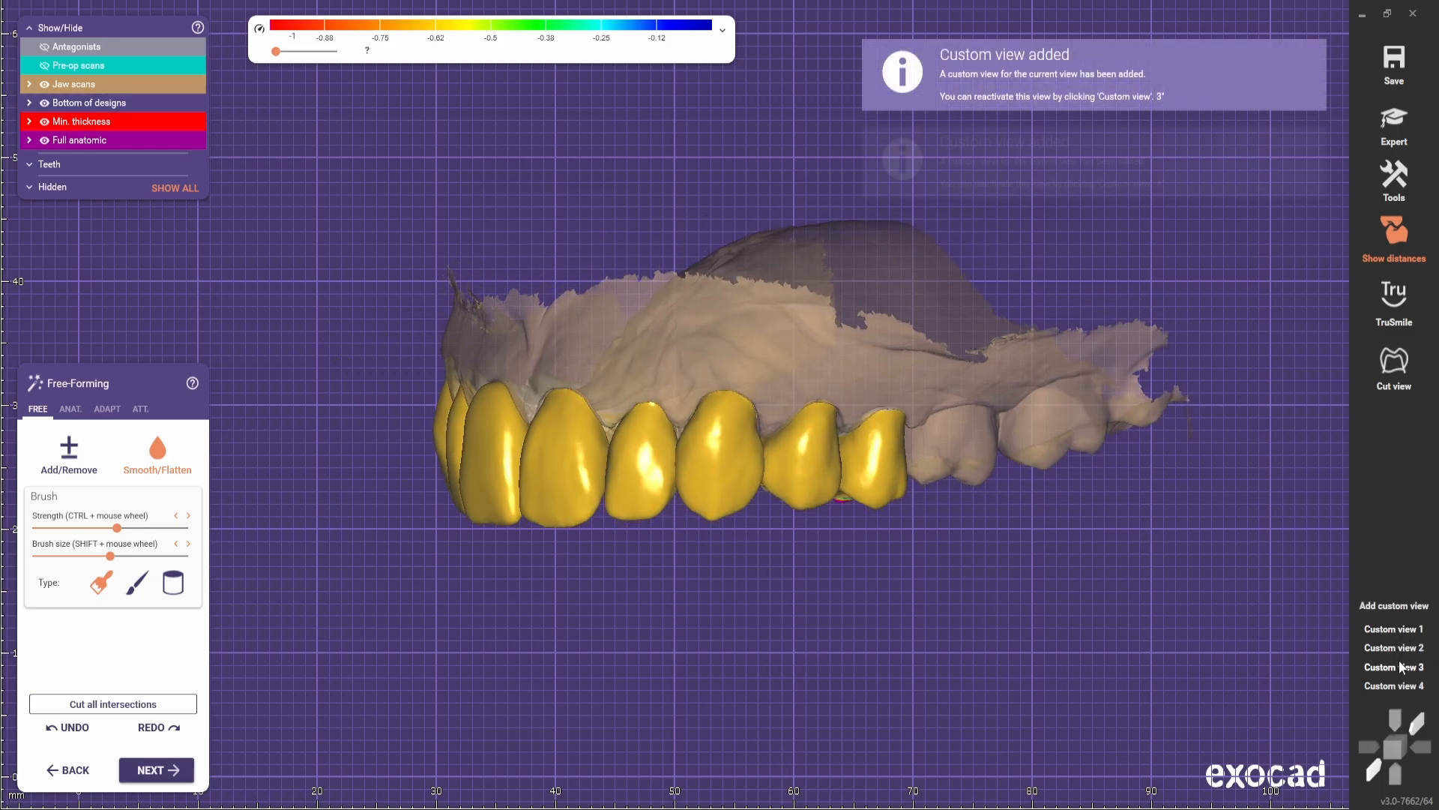
- Show the pre-op scan at 29% opacity in the saved right lateral view and work on canine 13 with the Tooth parts preset
{"action": "left_click", "coordinate": [1398, 667]}
{"action": "left_click_drag", "start_coordinate": [119, 68], "coordinate": [72, 69]}
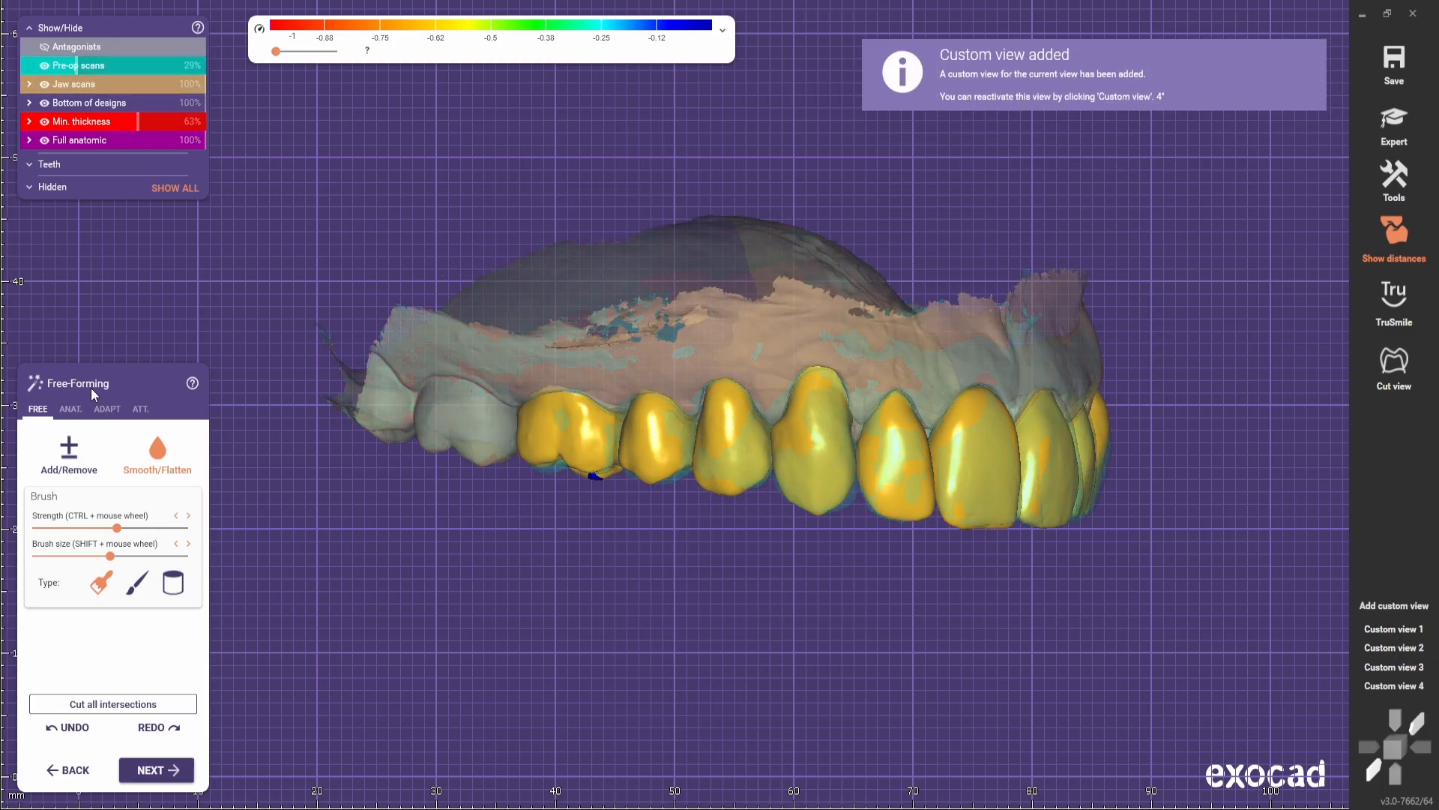
{"action": "left_click", "coordinate": [70, 456]}
{"action": "scroll", "coordinate": [848, 503], "scroll_direction": "up", "scroll_amount": 3}
{"action": "left_click", "coordinate": [70, 409]}
{"action": "scroll", "coordinate": [843, 498], "scroll_direction": "up", "scroll_amount": 2}
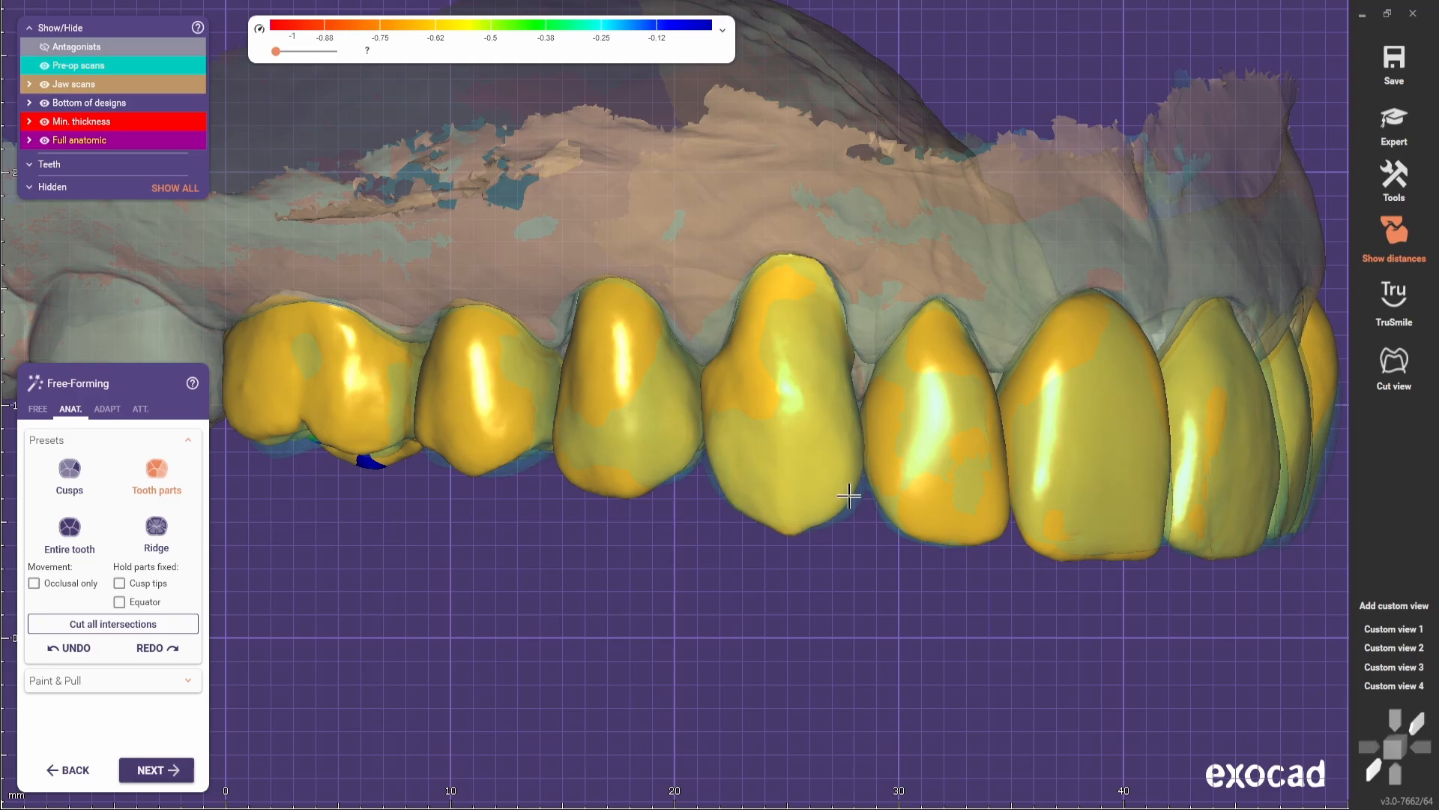
- Reshape the cervical and distal contours of canine 13 with the add/remove brush and smooth them with a smaller brush
{"action": "left_click", "coordinate": [37, 413]}
{"action": "left_click_drag", "start_coordinate": [846, 356], "coordinate": [845, 329]}
{"action": "left_click_drag", "start_coordinate": [750, 311], "coordinate": [733, 322]}
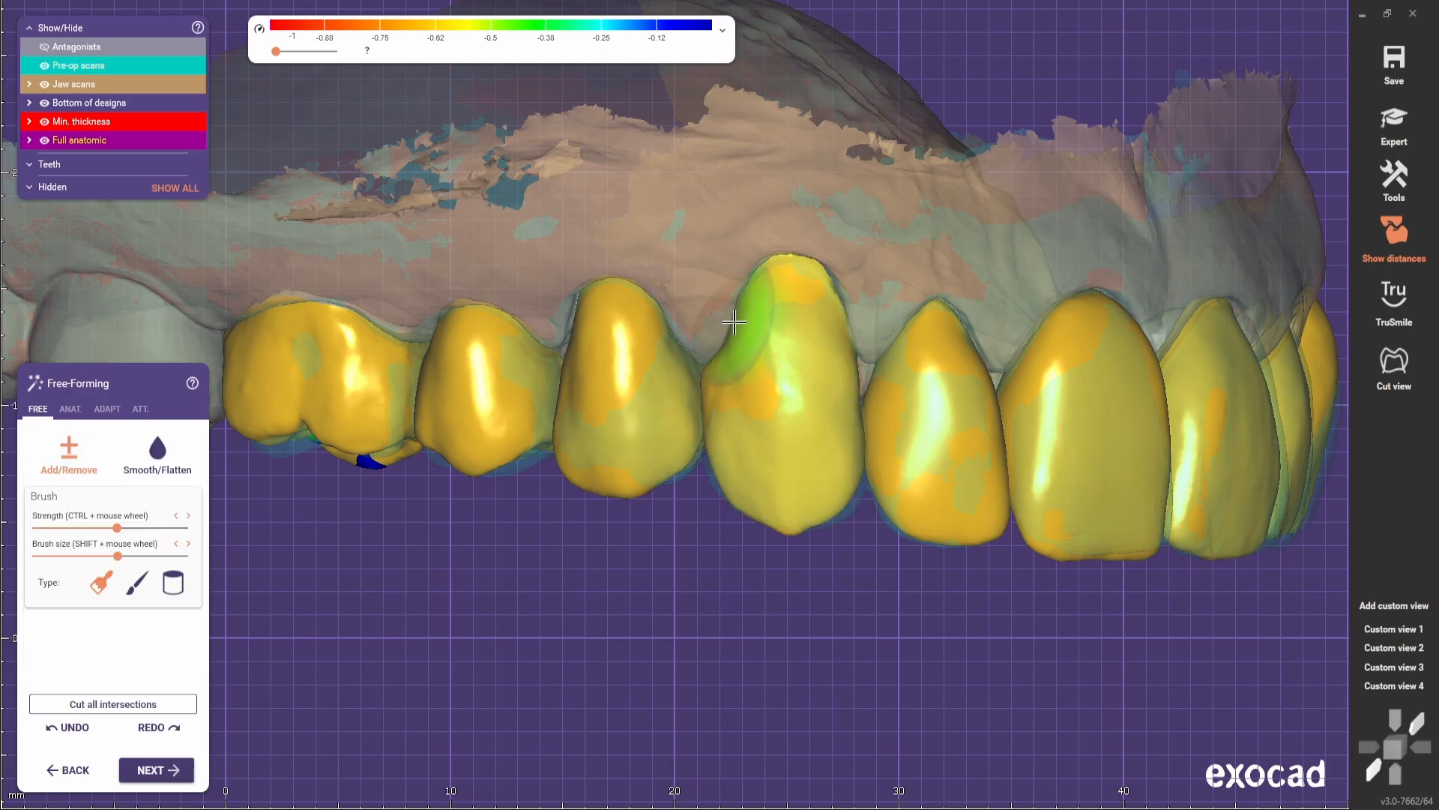
{"action": "left_click", "coordinate": [157, 456]}
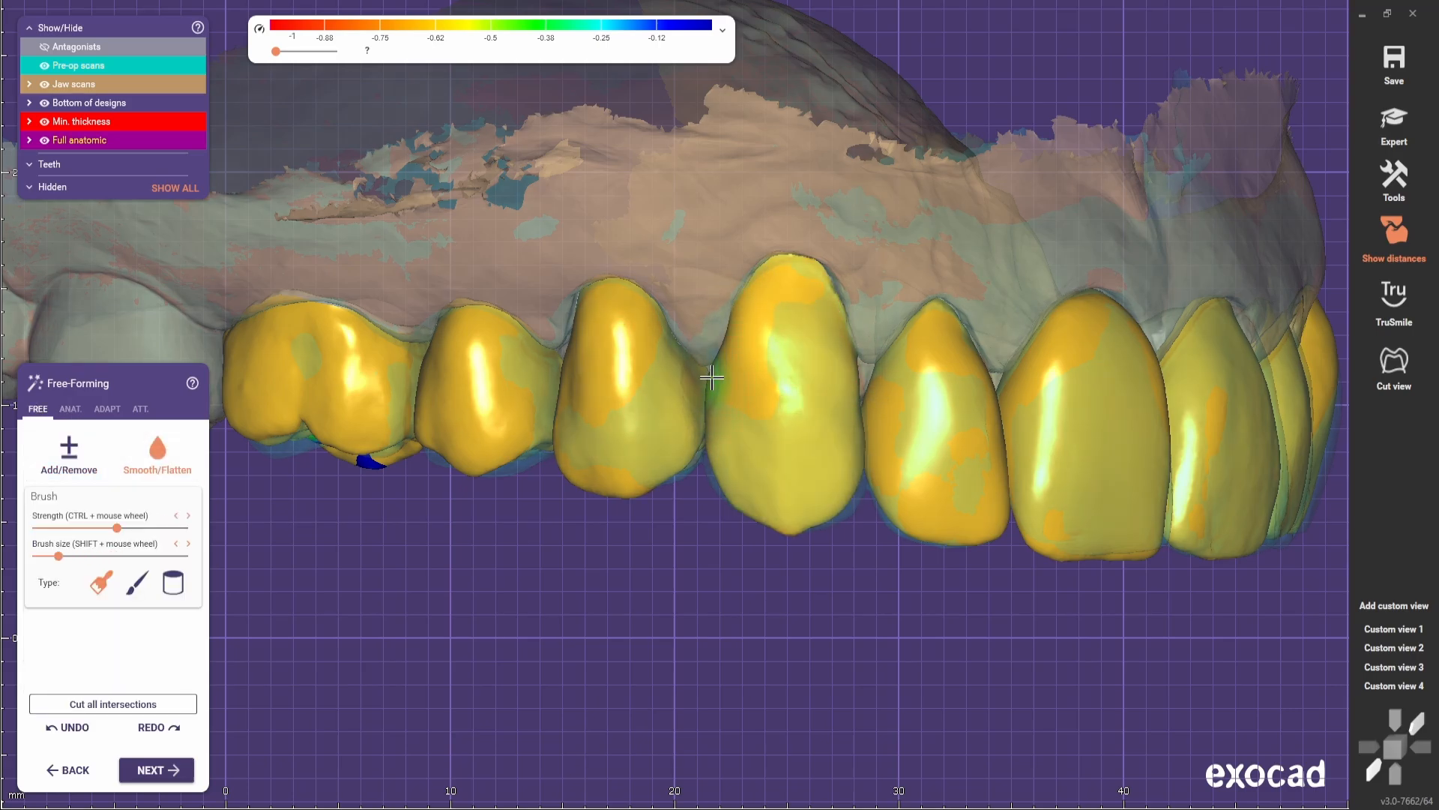
{"action": "left_click_drag", "start_coordinate": [734, 390], "coordinate": [772, 414]}
- Reshape the mesial incisal edge of canine 13 with a larger add/remove brush and smooth its incisal third
{"action": "left_click", "coordinate": [69, 456]}
{"action": "scroll", "coordinate": [727, 480], "scroll_direction": "up", "scroll_amount": 2, "text": "shift"}
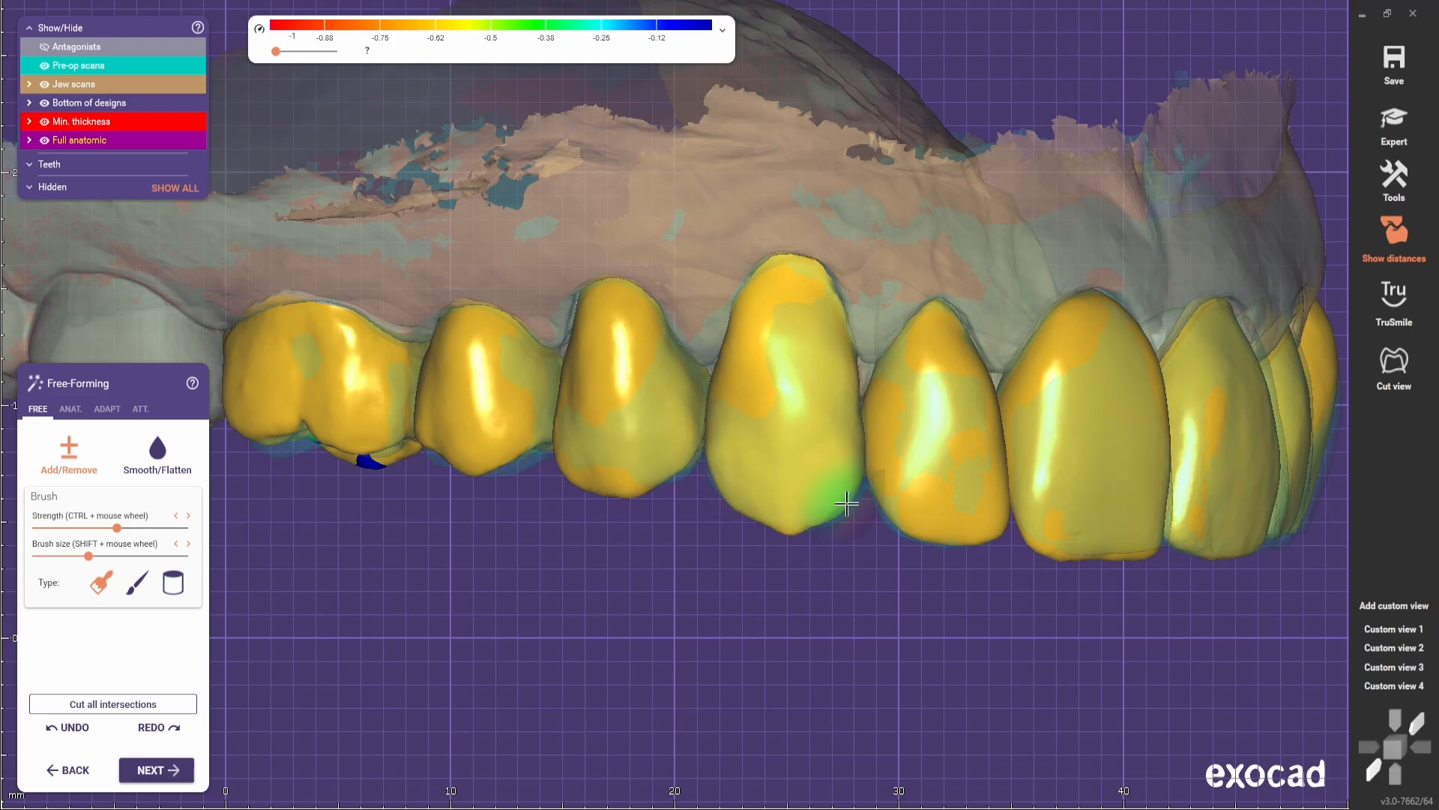
{"action": "left_click", "coordinate": [166, 452]}
{"action": "mouse_move", "coordinate": [856, 472]}
{"action": "left_mouse_down"}
{"action": "mouse_move", "coordinate": [742, 518]}
{"action": "mouse_move", "coordinate": [734, 498]}
{"action": "left_mouse_up"}
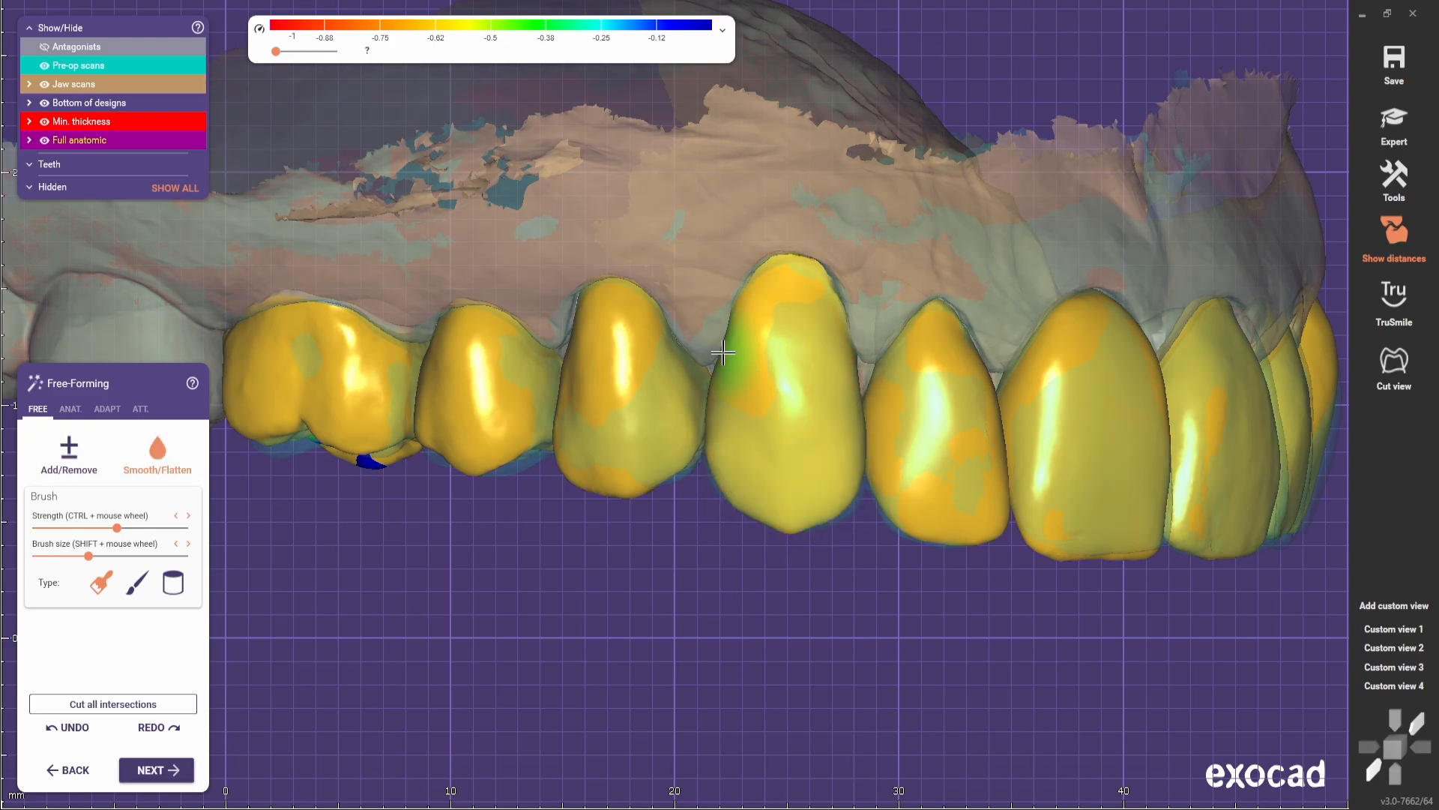
- Refine and round the cusp tip of canine 13 by alternating the add/remove and smoothing brushes
{"action": "left_click", "coordinate": [96, 462]}
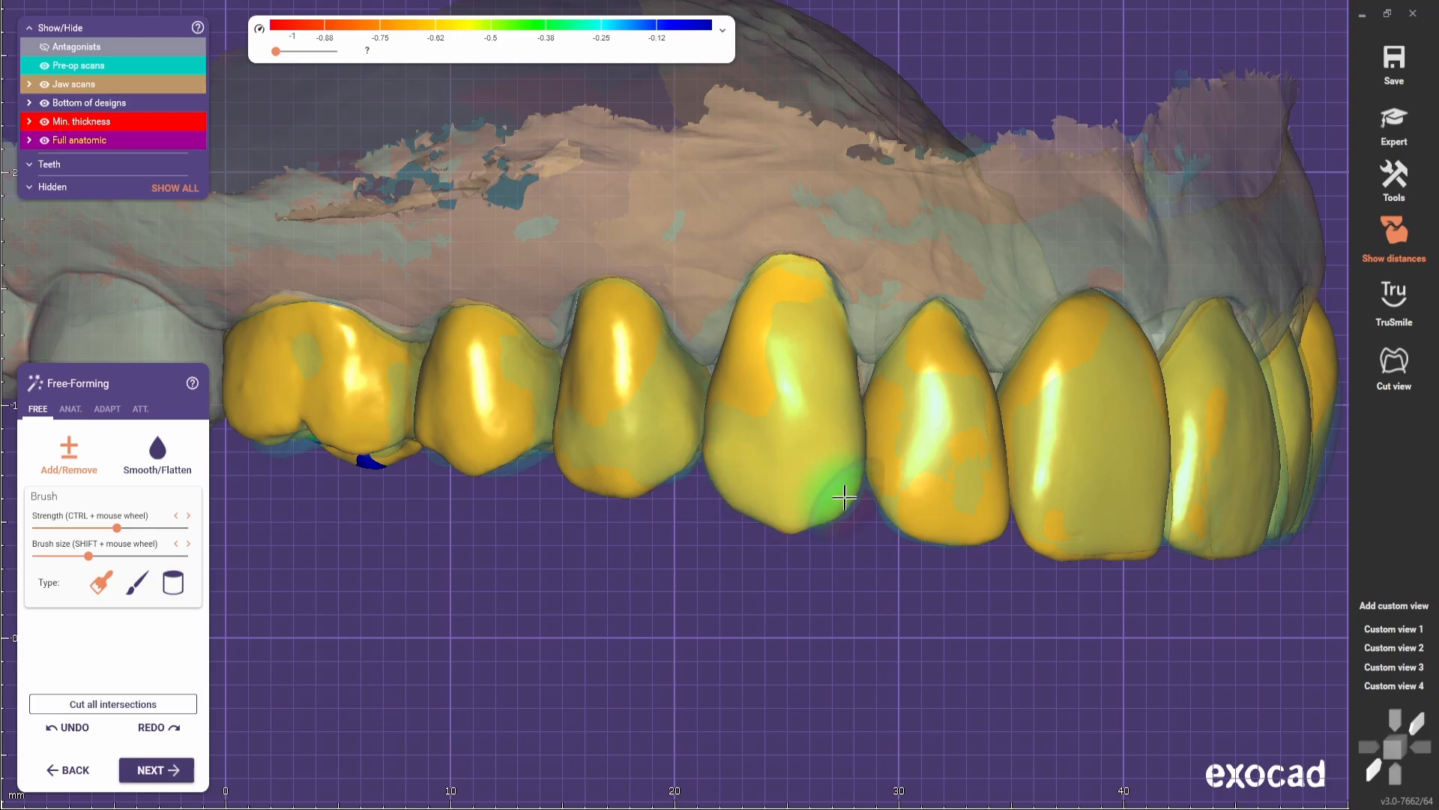
{"action": "scroll", "coordinate": [797, 521], "scroll_direction": "down", "scroll_amount": 3, "text": "shift"}
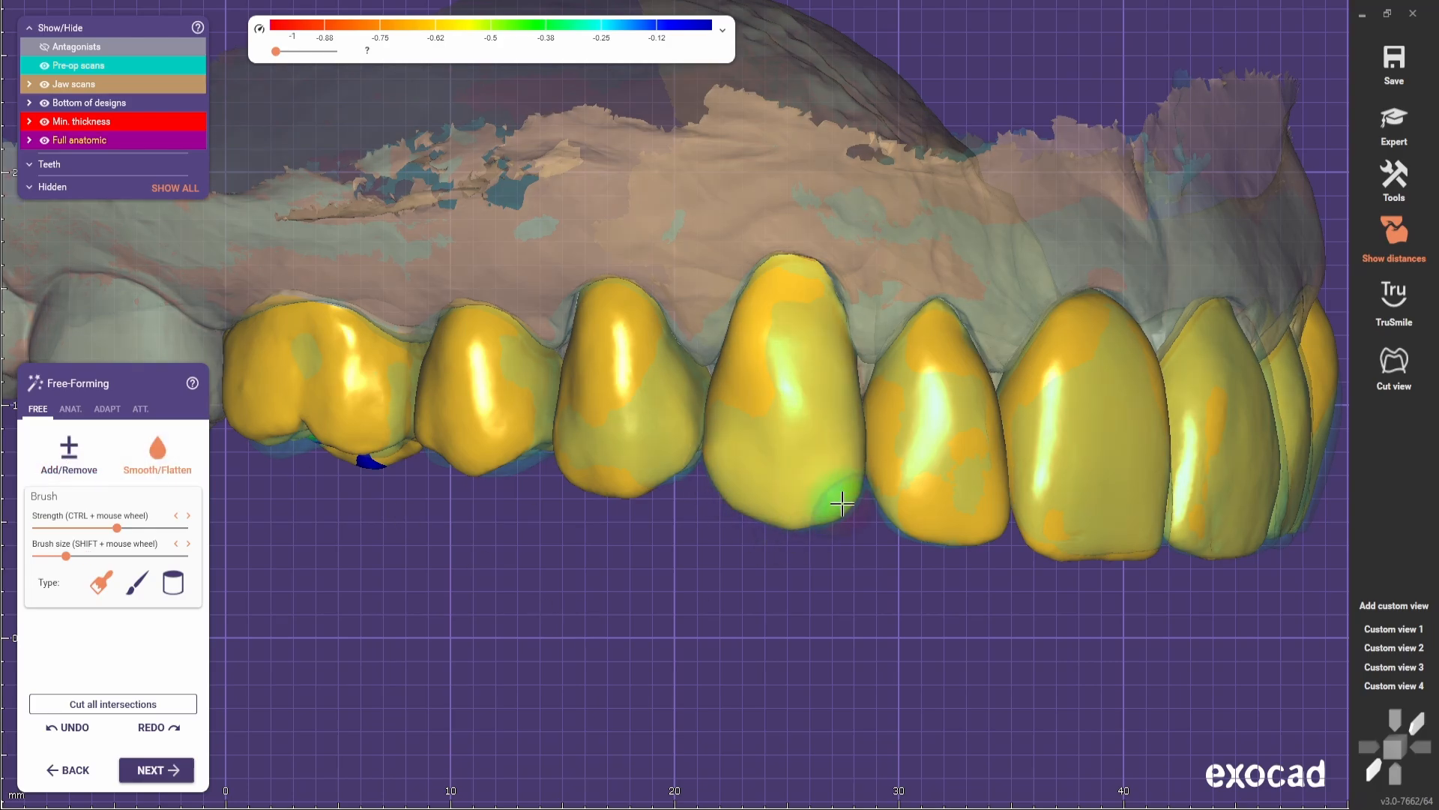
{"action": "scroll", "coordinate": [842, 504], "scroll_direction": "up", "scroll_amount": 2, "text": "shift"}
{"action": "mouse_move", "coordinate": [805, 527]}
{"action": "left_mouse_down"}
{"action": "mouse_move", "coordinate": [756, 518]}
{"action": "mouse_move", "coordinate": [795, 510]}
{"action": "left_mouse_up"}
{"action": "left_click", "coordinate": [157, 455]}
- Correct the distal contour of canine 13 near its contact with premolar 14 using the add/remove brush, and smooth it
{"action": "left_click", "coordinate": [1400, 668]}
{"action": "left_click", "coordinate": [1389, 631]}
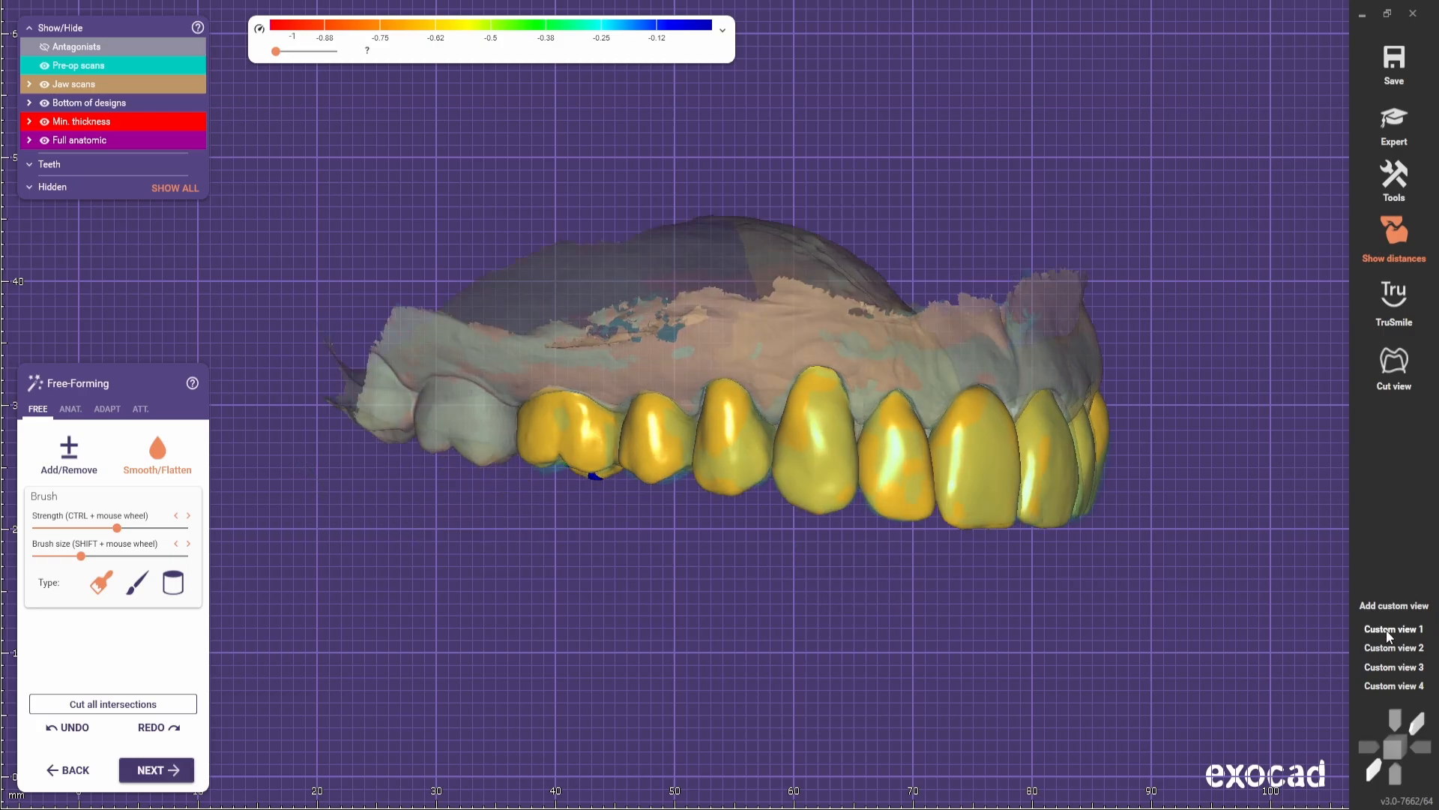
{"action": "scroll", "coordinate": [598, 501], "scroll_direction": "up", "scroll_amount": 3}
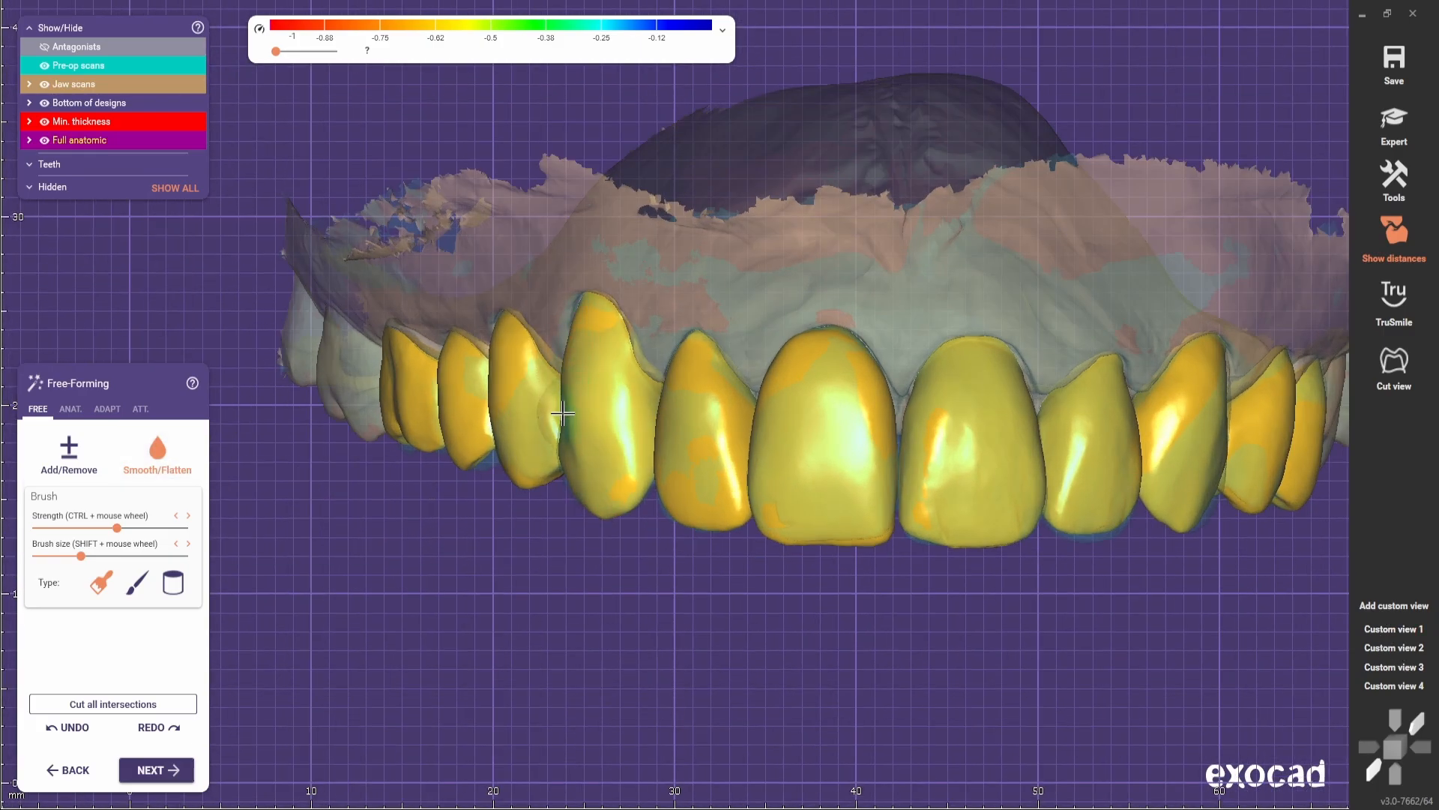
{"action": "left_click", "coordinate": [52, 477]}
{"action": "right_click_drag", "start_coordinate": [592, 420], "coordinate": [712, 405]}
{"action": "scroll", "coordinate": [723, 400], "scroll_direction": "up", "scroll_amount": 1}
{"action": "left_click_drag", "start_coordinate": [725, 398], "coordinate": [723, 413]}
{"action": "left_click", "coordinate": [161, 468]}
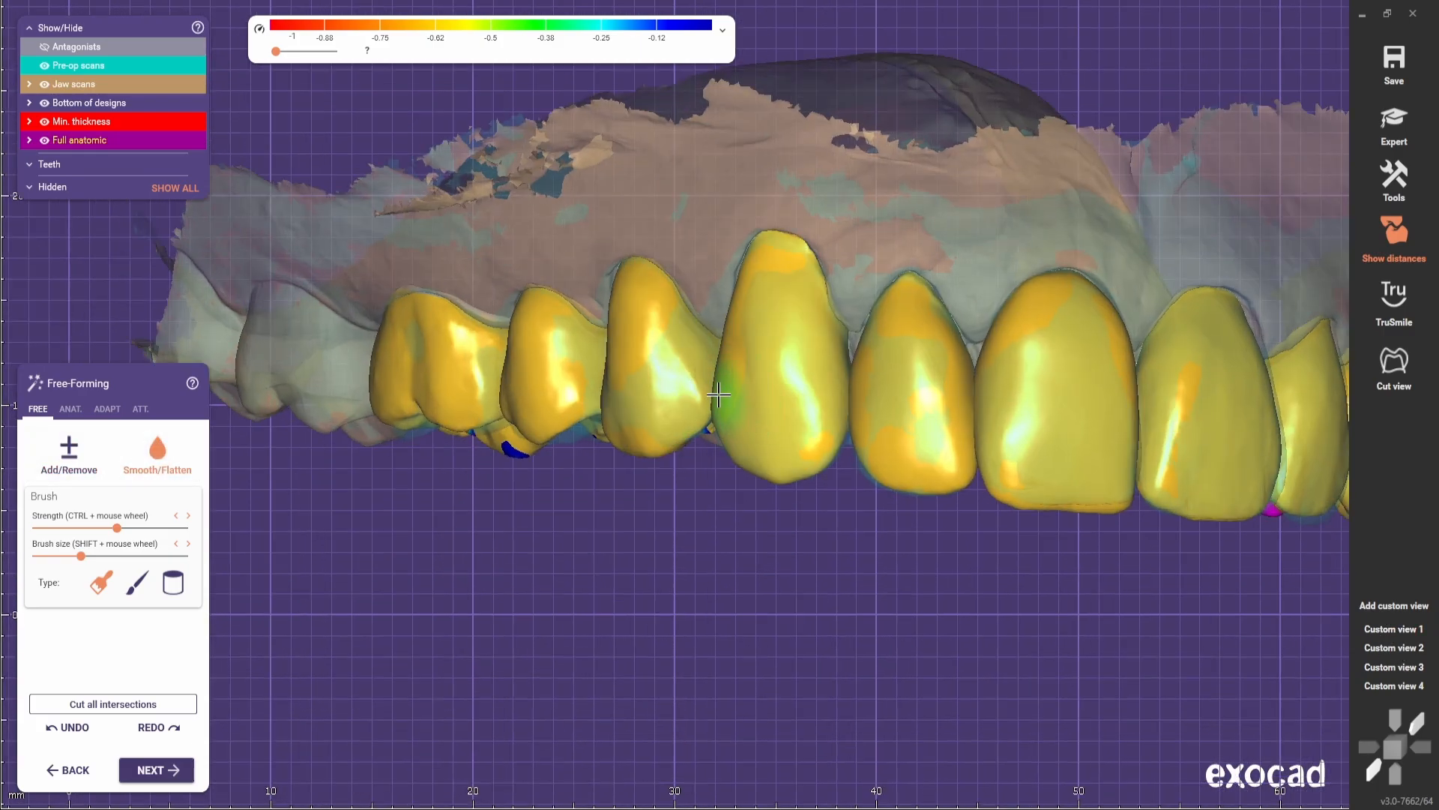
- Compare the designs with the pre-op scan from the front, leaving the scan hidden and the full anatomic designs shown
{"action": "scroll", "coordinate": [779, 450], "scroll_direction": "down", "scroll_amount": 3}
{"action": "right_click_drag", "start_coordinate": [967, 525], "coordinate": [877, 531]}
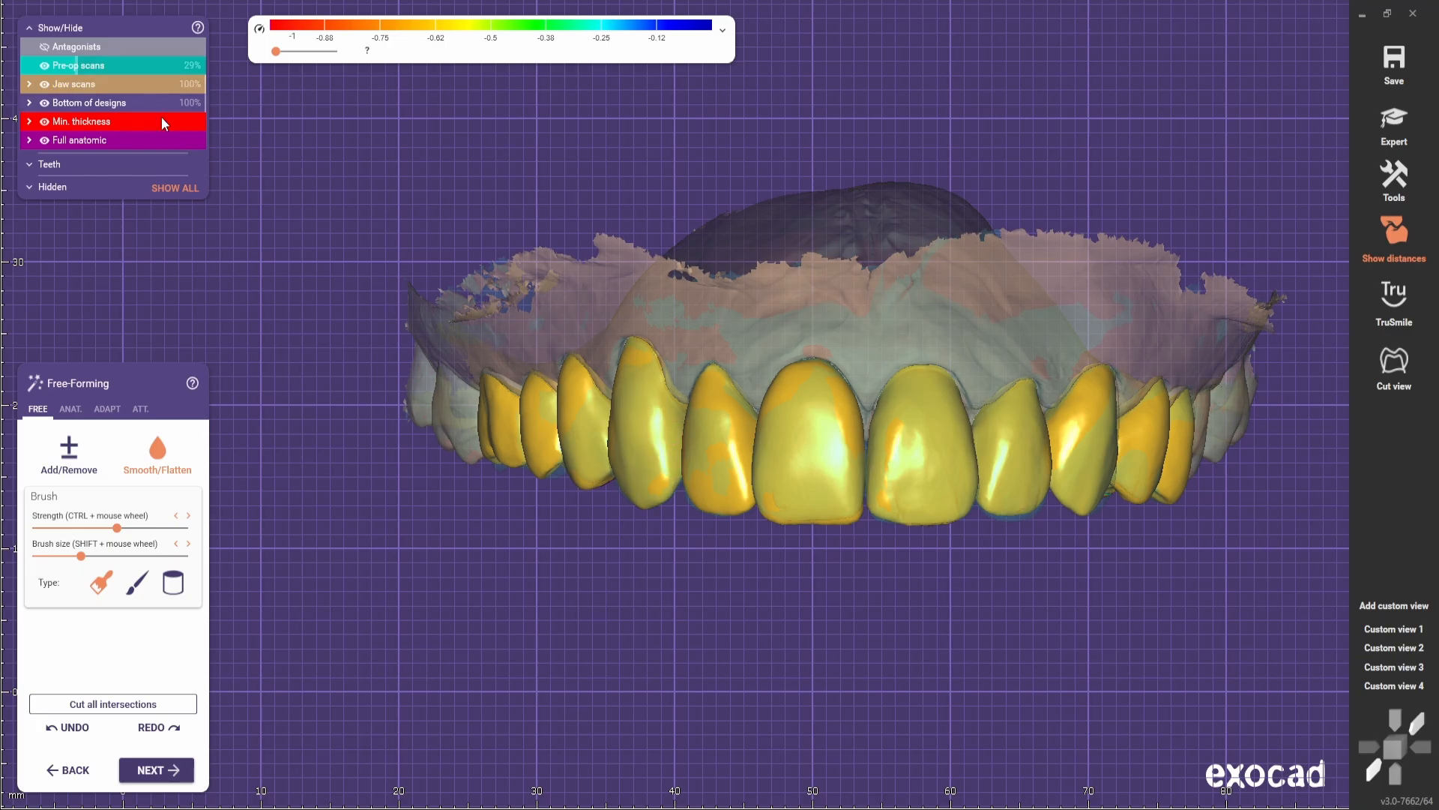
{"action": "left_click", "coordinate": [157, 140]}
{"action": "scroll", "coordinate": [958, 619], "scroll_direction": "down", "scroll_amount": 2}
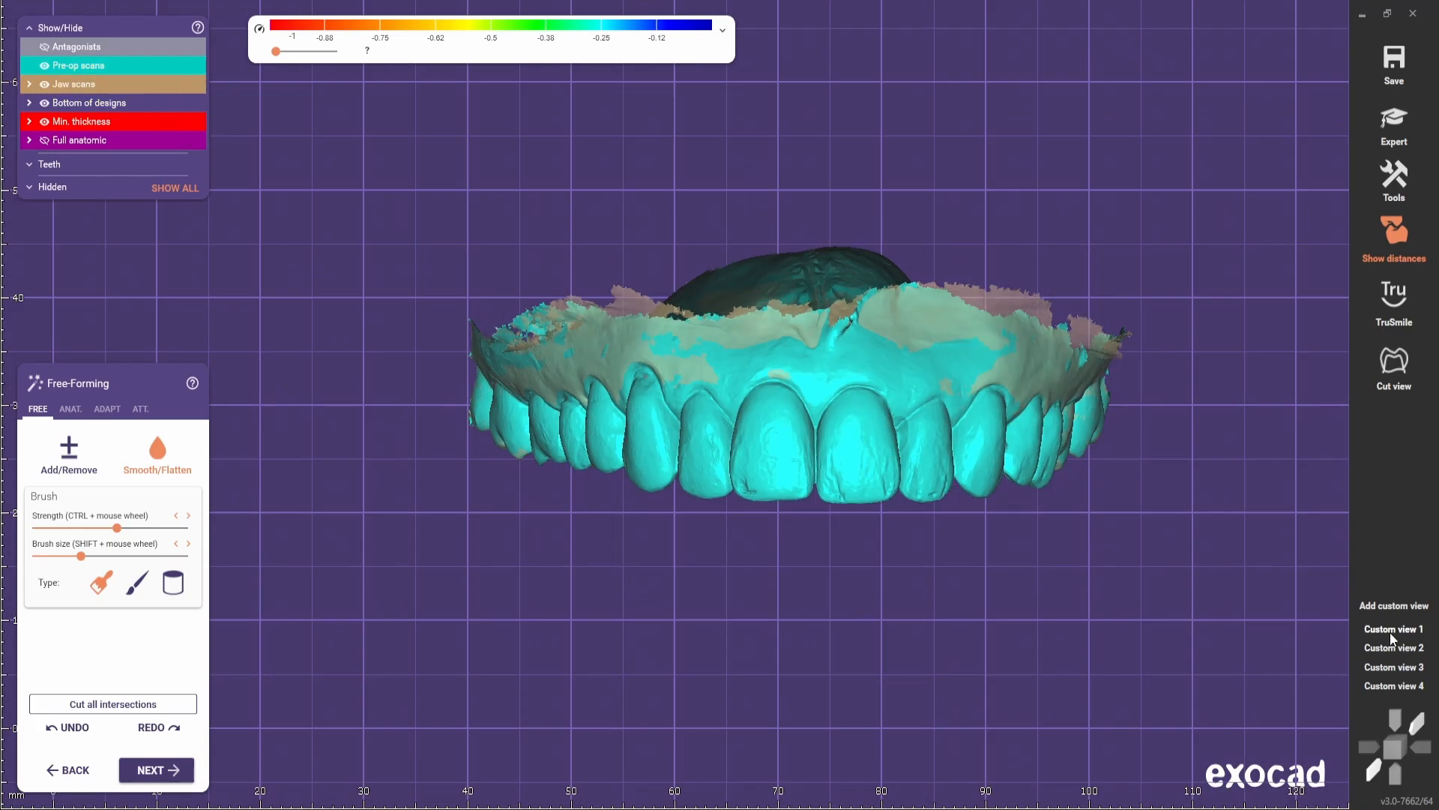
{"action": "left_click", "coordinate": [90, 66]}
{"action": "left_click", "coordinate": [161, 140]}
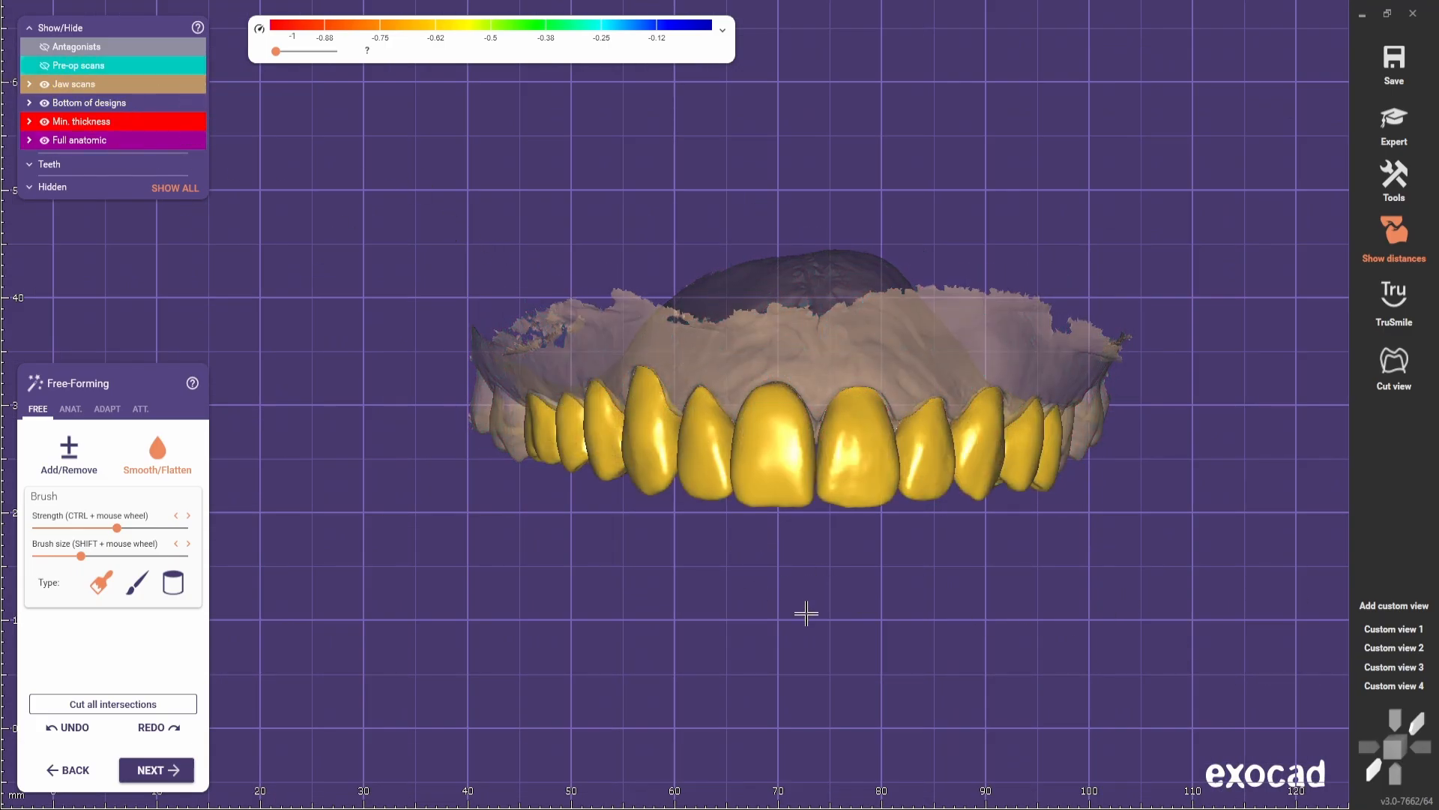
- Bring premolar 14 into a close-up from the patient's right side and shape it with the Tooth parts preset
{"action": "left_click", "coordinate": [1395, 666]}
{"action": "right_click_drag", "start_coordinate": [537, 525], "coordinate": [761, 602]}
{"action": "scroll", "coordinate": [761, 603], "scroll_direction": "up", "scroll_amount": 2}
{"action": "middle_click_drag", "start_coordinate": [762, 603], "coordinate": [649, 644]}
{"action": "left_click", "coordinate": [71, 409]}
{"action": "left_click", "coordinate": [156, 476]}
{"action": "scroll", "coordinate": [719, 540], "scroll_direction": "up", "scroll_amount": 3}
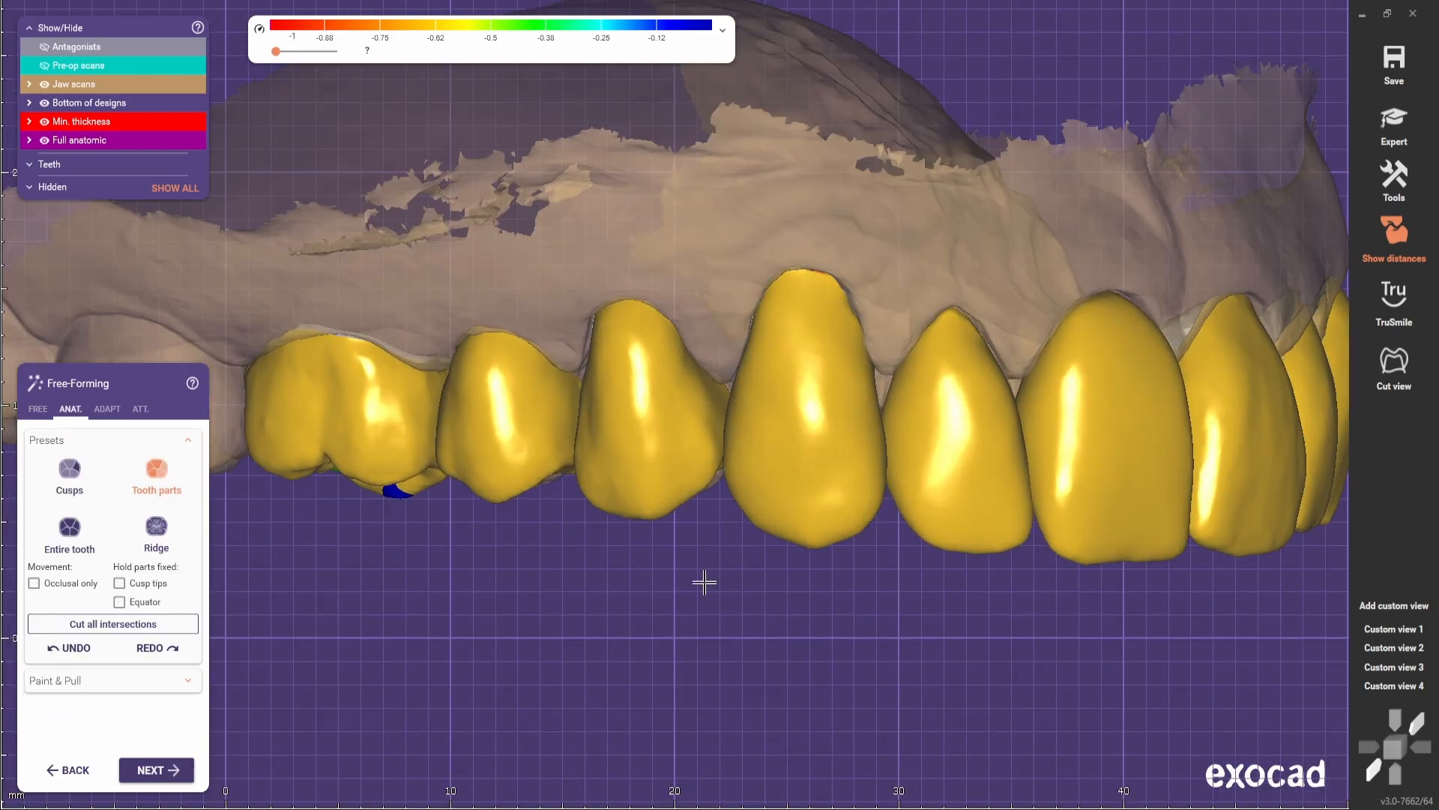
{"action": "right_click_drag", "start_coordinate": [700, 582], "coordinate": [844, 488]}
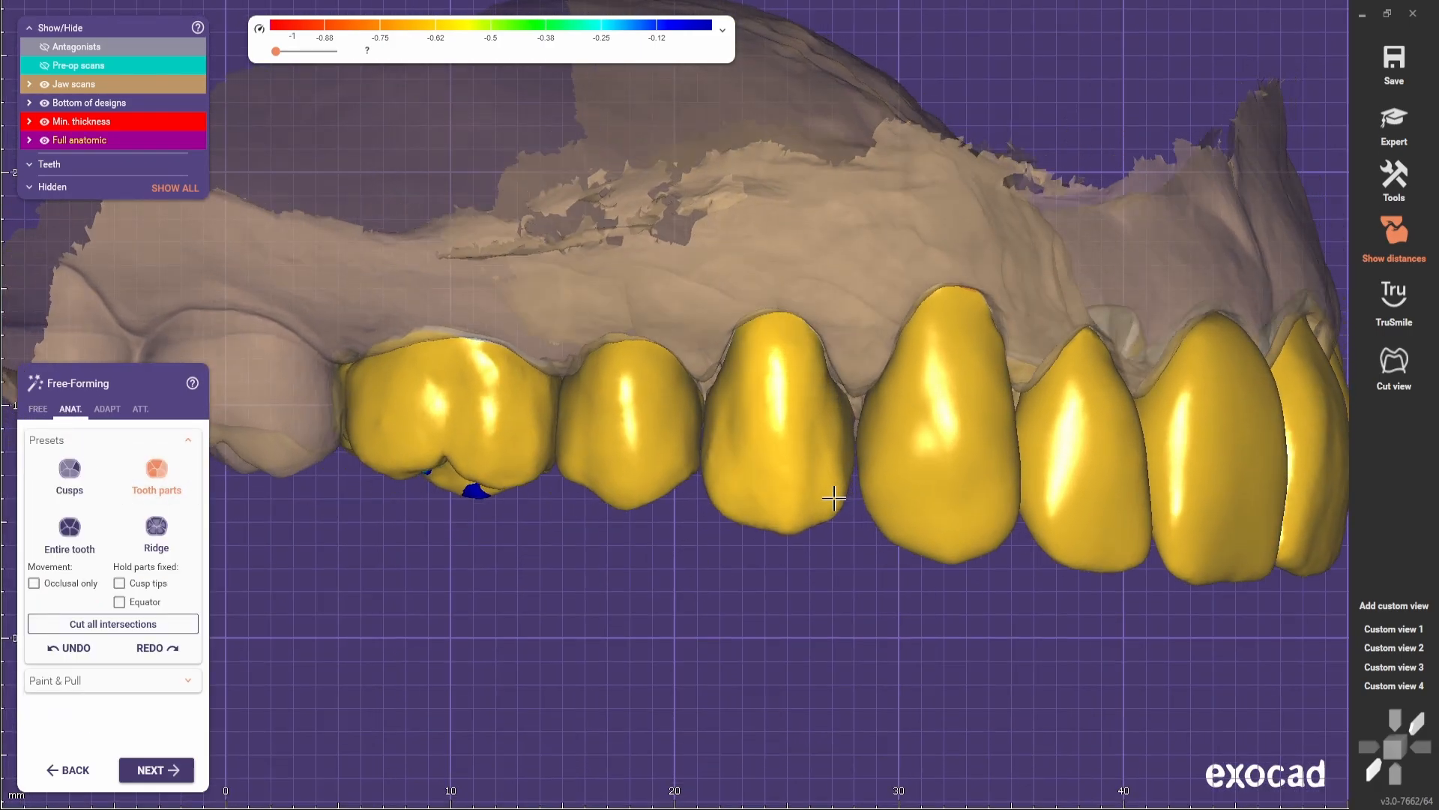
- Adjust the buccal cusp of premolar 14 with the Cusps preset, smooth its buccal surface, and refine it with the Ridge preset
{"action": "left_click", "coordinate": [69, 468]}
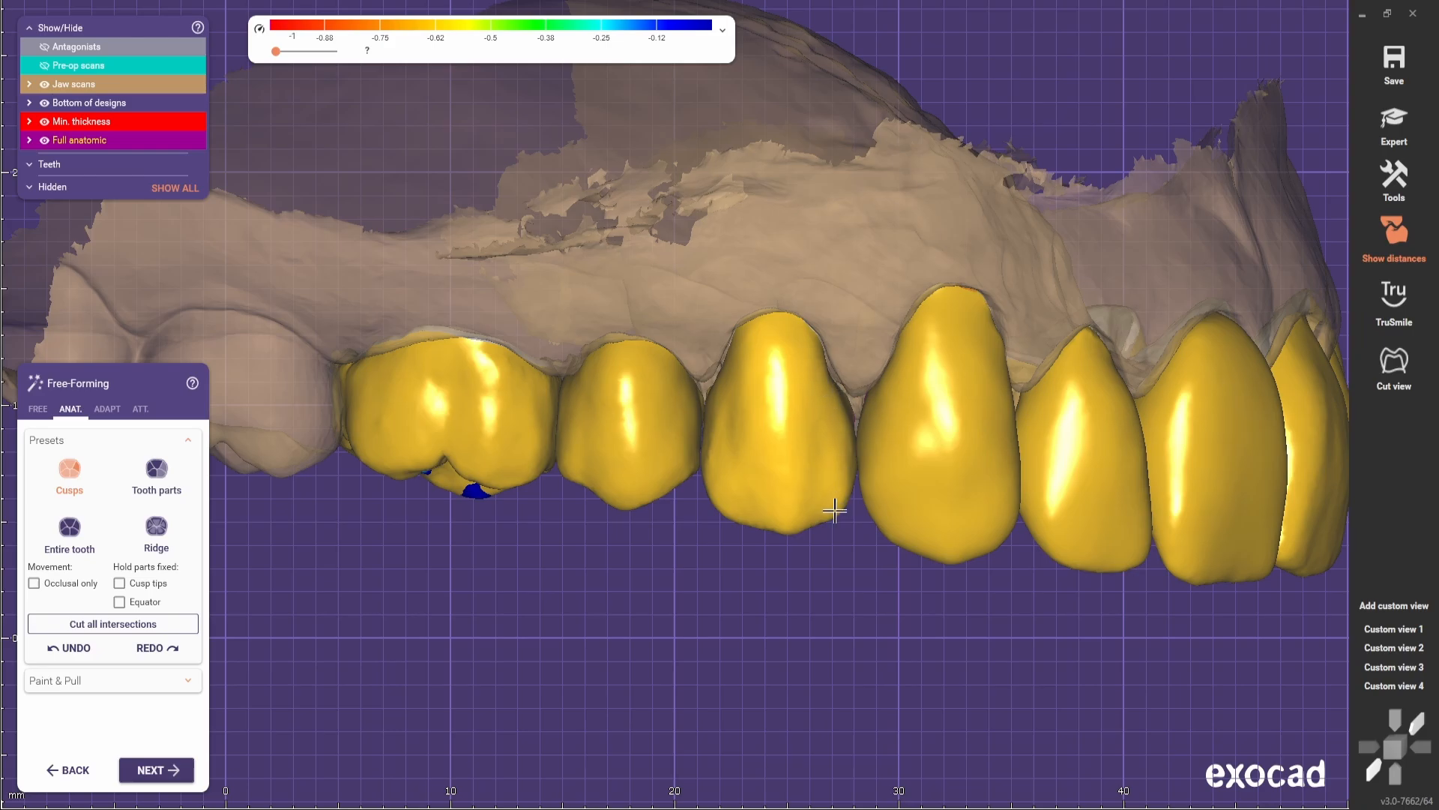
{"action": "left_click", "coordinate": [38, 409]}
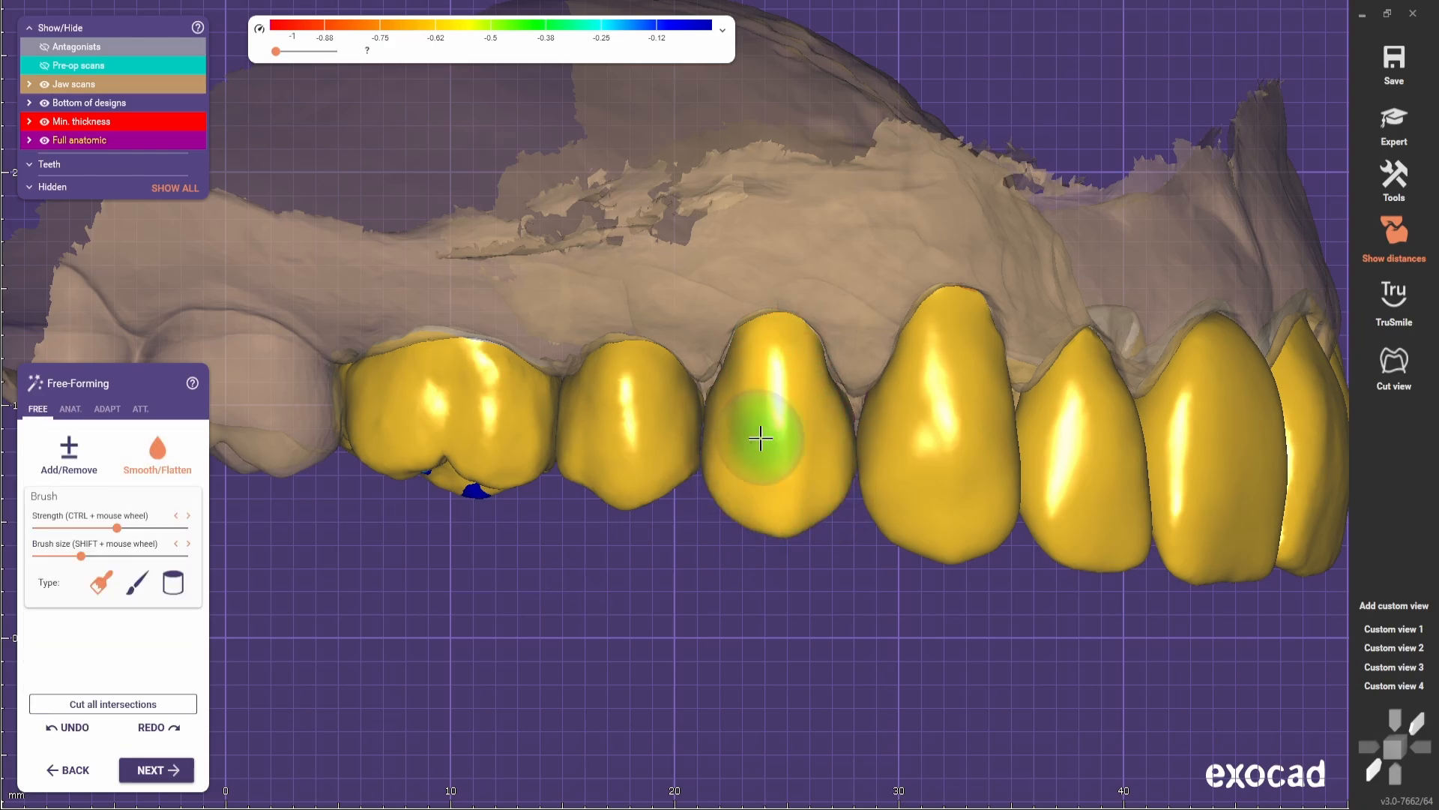
{"action": "left_click", "coordinate": [71, 408]}
{"action": "left_click", "coordinate": [157, 527]}
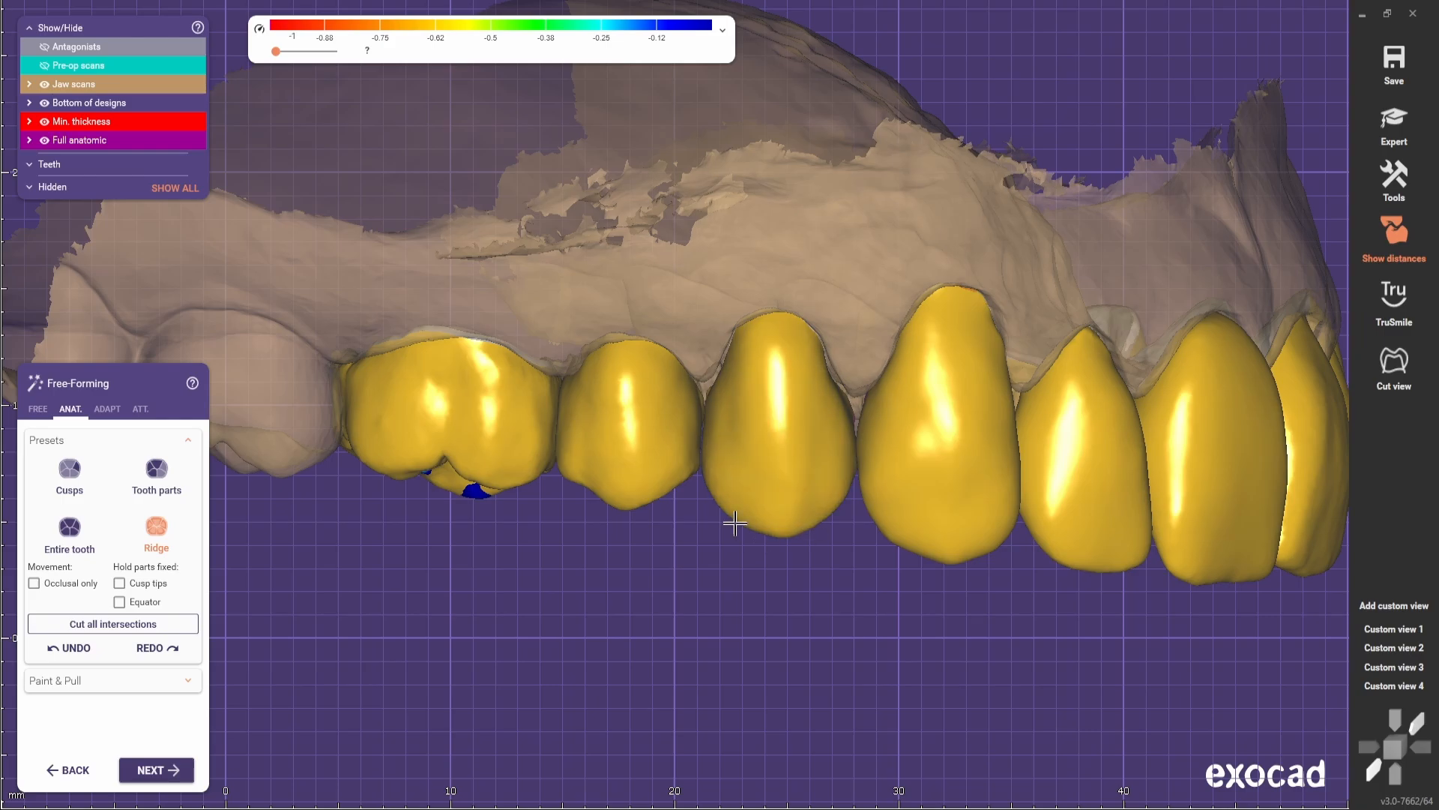
- Shape premolar 15 with the Cusps preset and a smaller add/remove brush, and smooth its mesial contour
{"action": "right_click_drag", "start_coordinate": [477, 578], "coordinate": [508, 564]}
{"action": "left_click", "coordinate": [70, 477]}
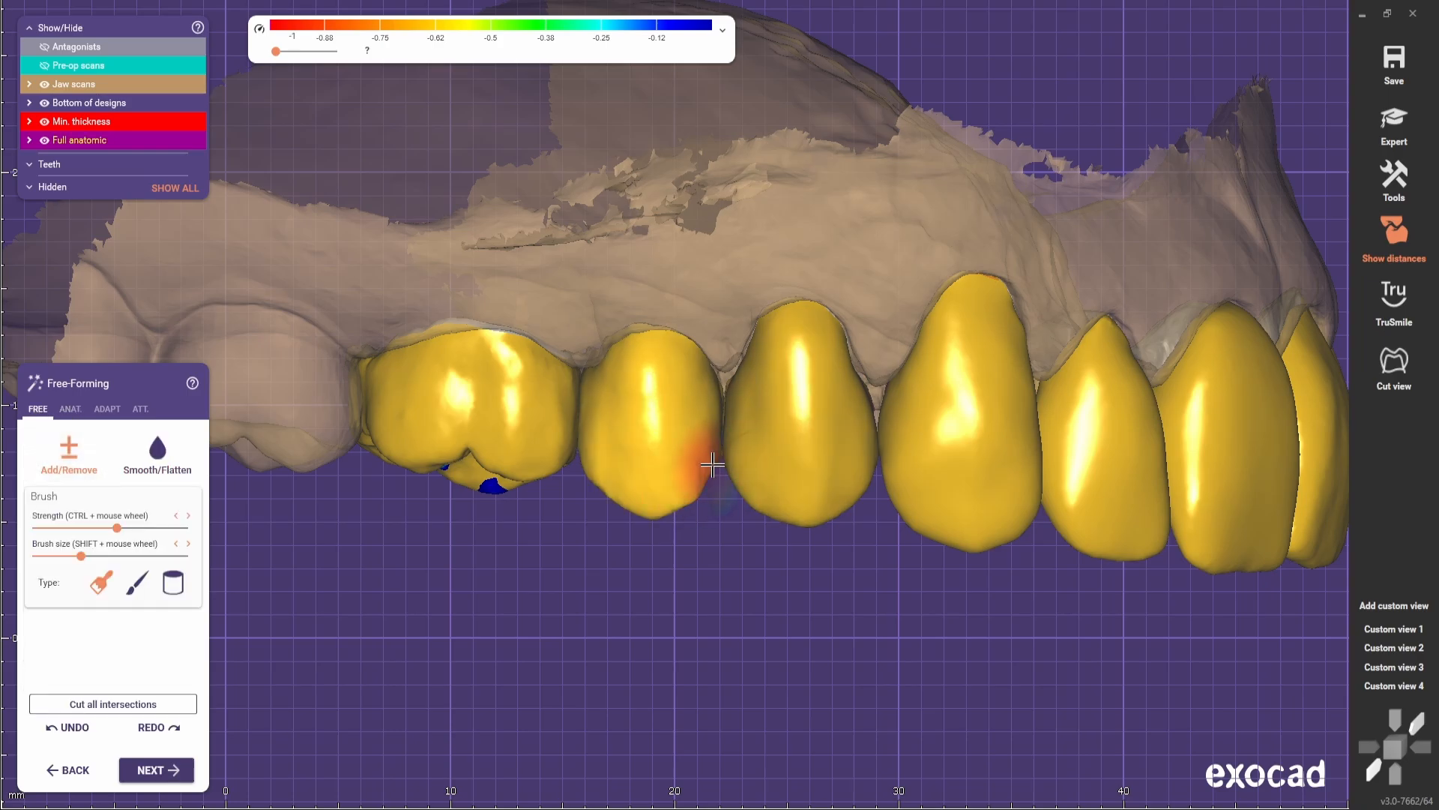
{"action": "scroll", "coordinate": [713, 466], "scroll_direction": "down", "scroll_amount": 3, "text": "shift"}
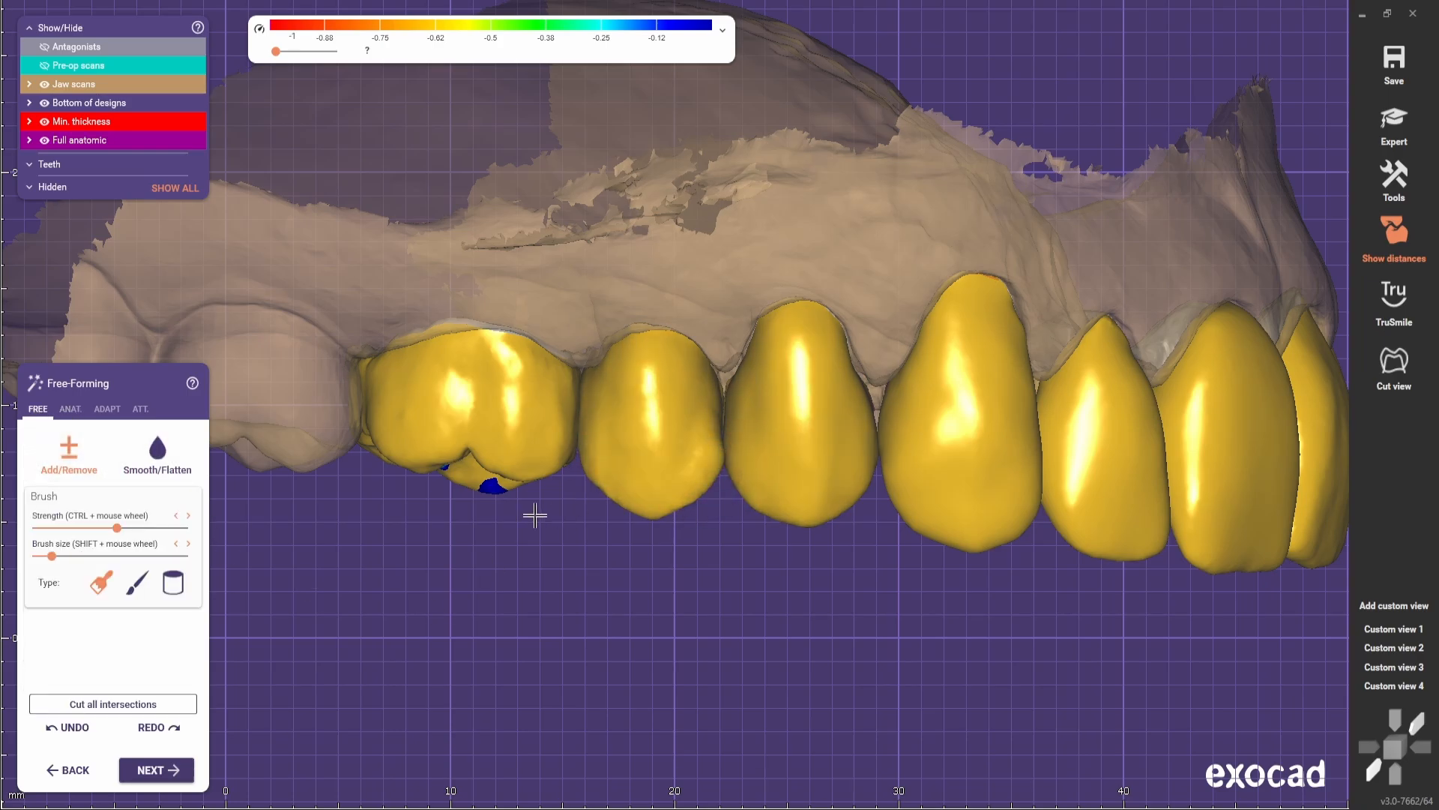
{"action": "key", "text": "ctrl"}
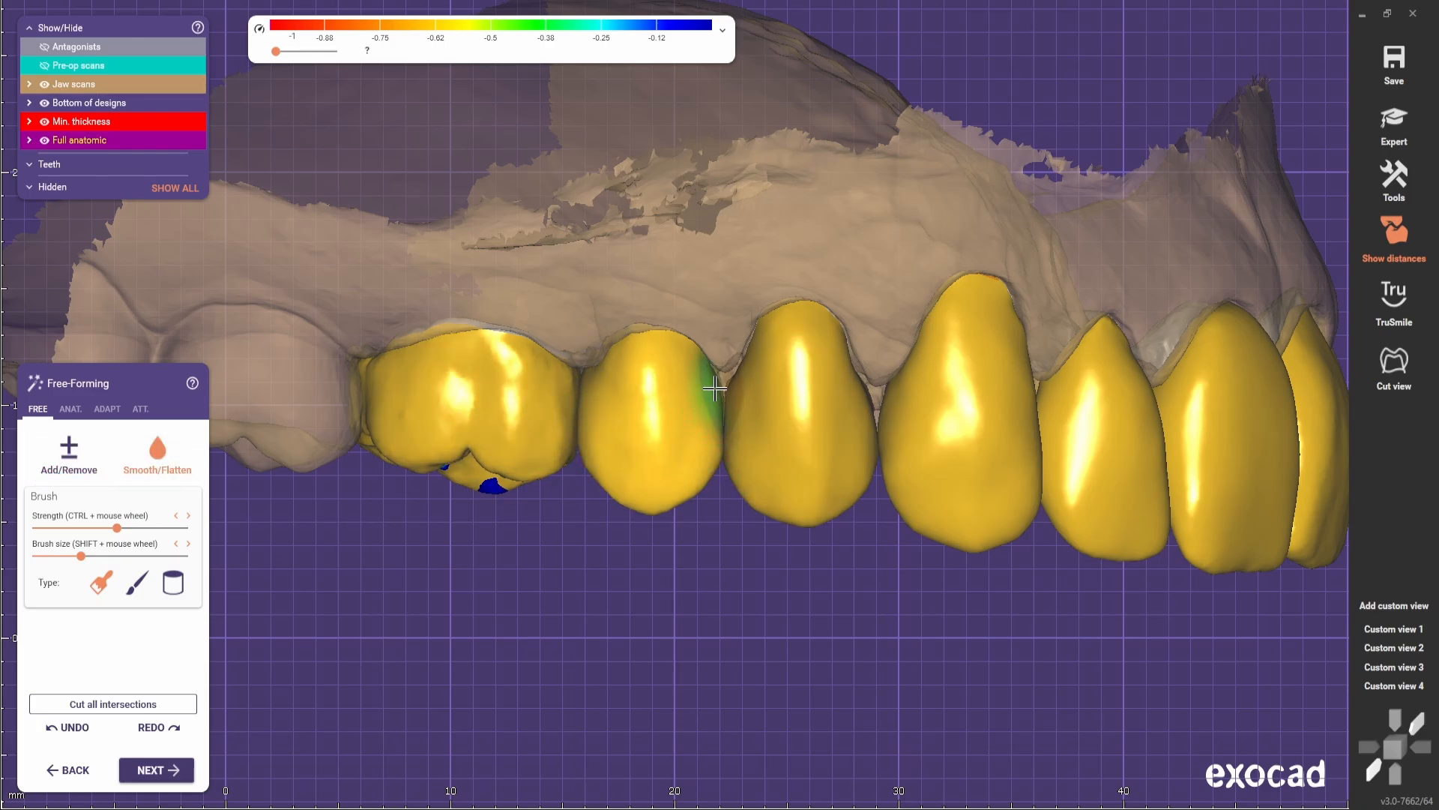
- Refine the buccal contours of premolars 14 and 15 from a tilted right lateral view with the add/remove and smoothing brushes
{"action": "right_click_drag", "start_coordinate": [449, 435], "coordinate": [587, 418]}
{"action": "scroll", "coordinate": [597, 565], "scroll_direction": "down", "scroll_amount": 3}
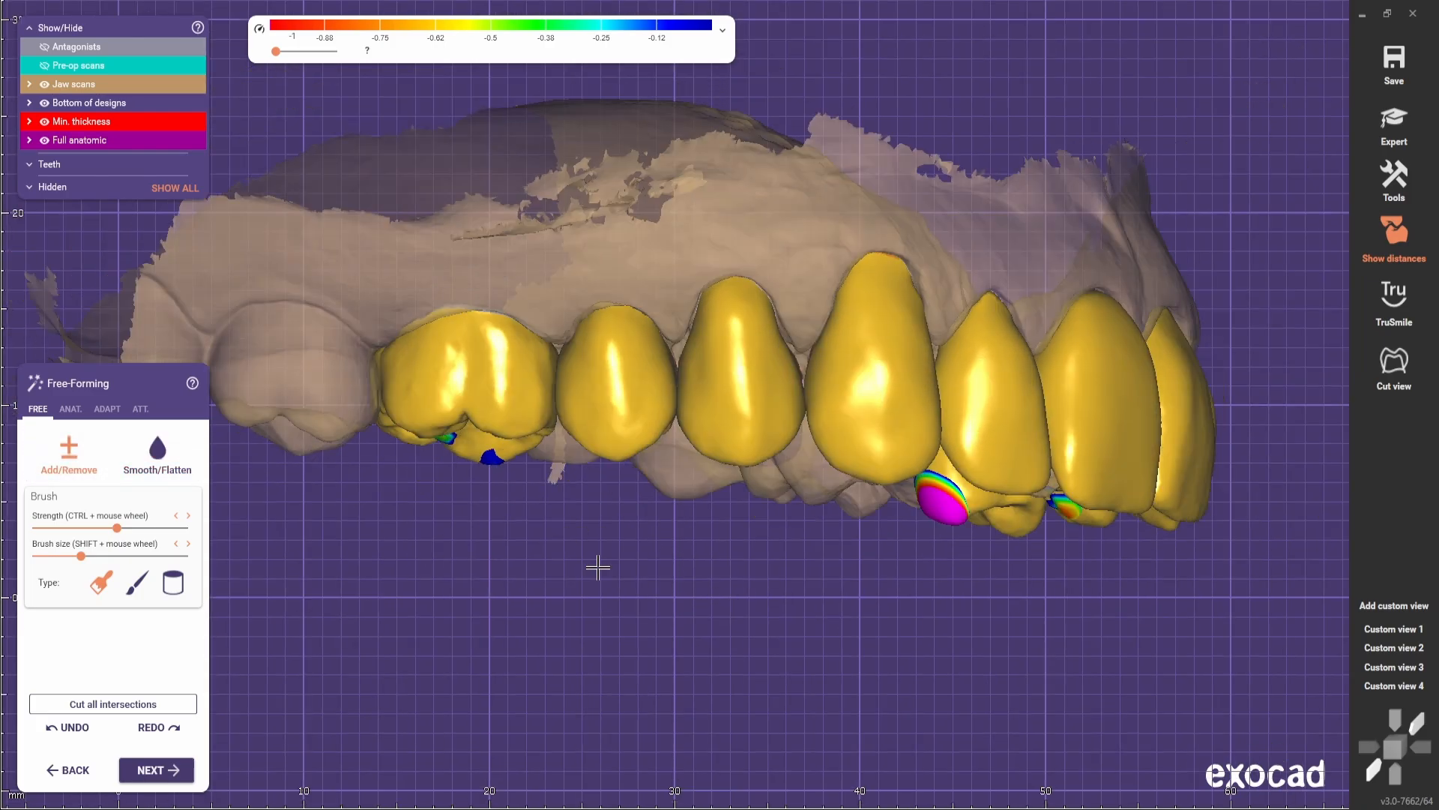
{"action": "scroll", "coordinate": [732, 398], "scroll_direction": "up", "scroll_amount": 3}
{"action": "left_click", "coordinate": [156, 460]}
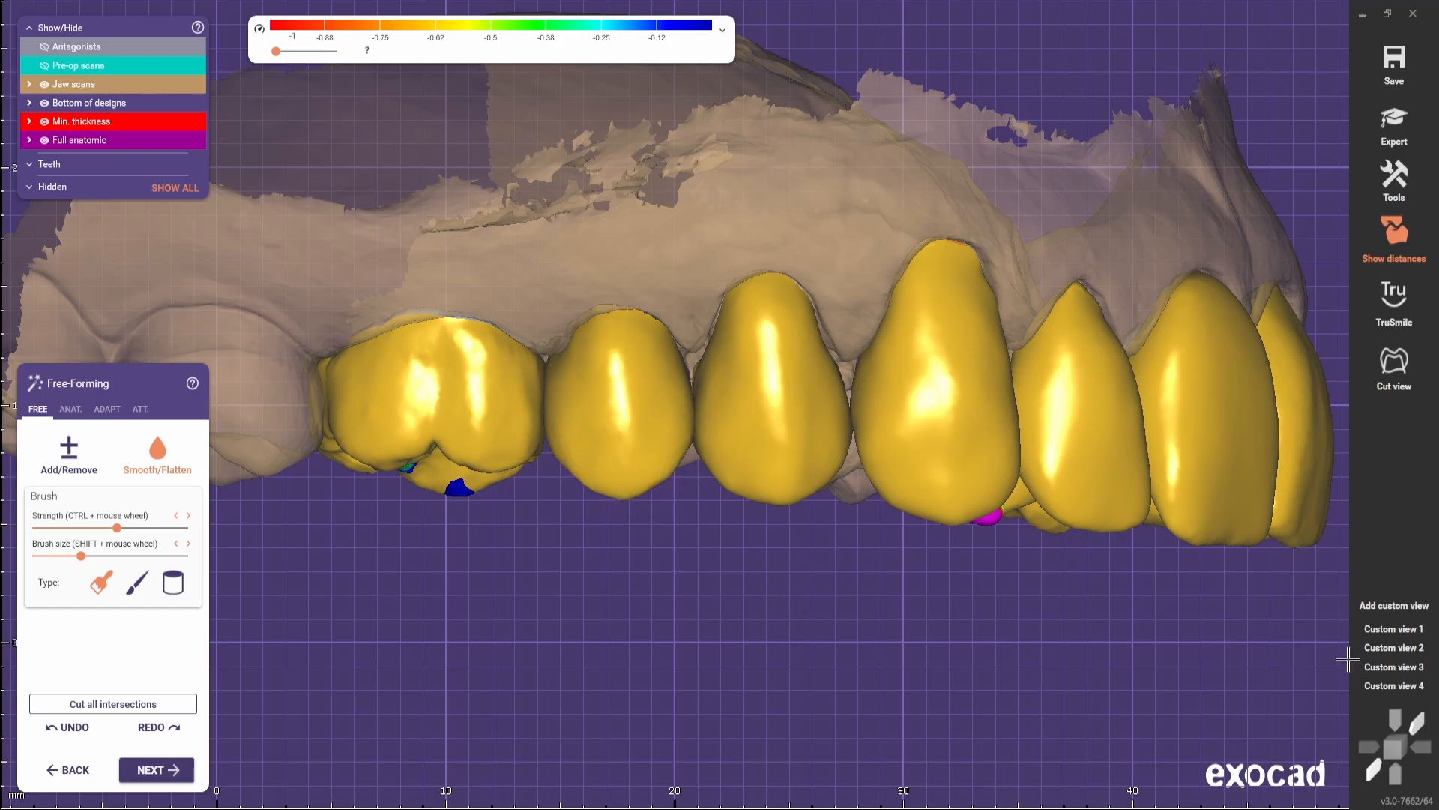
- Reshape premolar 15 from the occlusal side with the Tooth parts preset and refine its buccal edge with a smaller smoothing brush
{"action": "left_click", "coordinate": [1383, 666]}
{"action": "right_click_drag", "start_coordinate": [685, 597], "coordinate": [625, 372]}
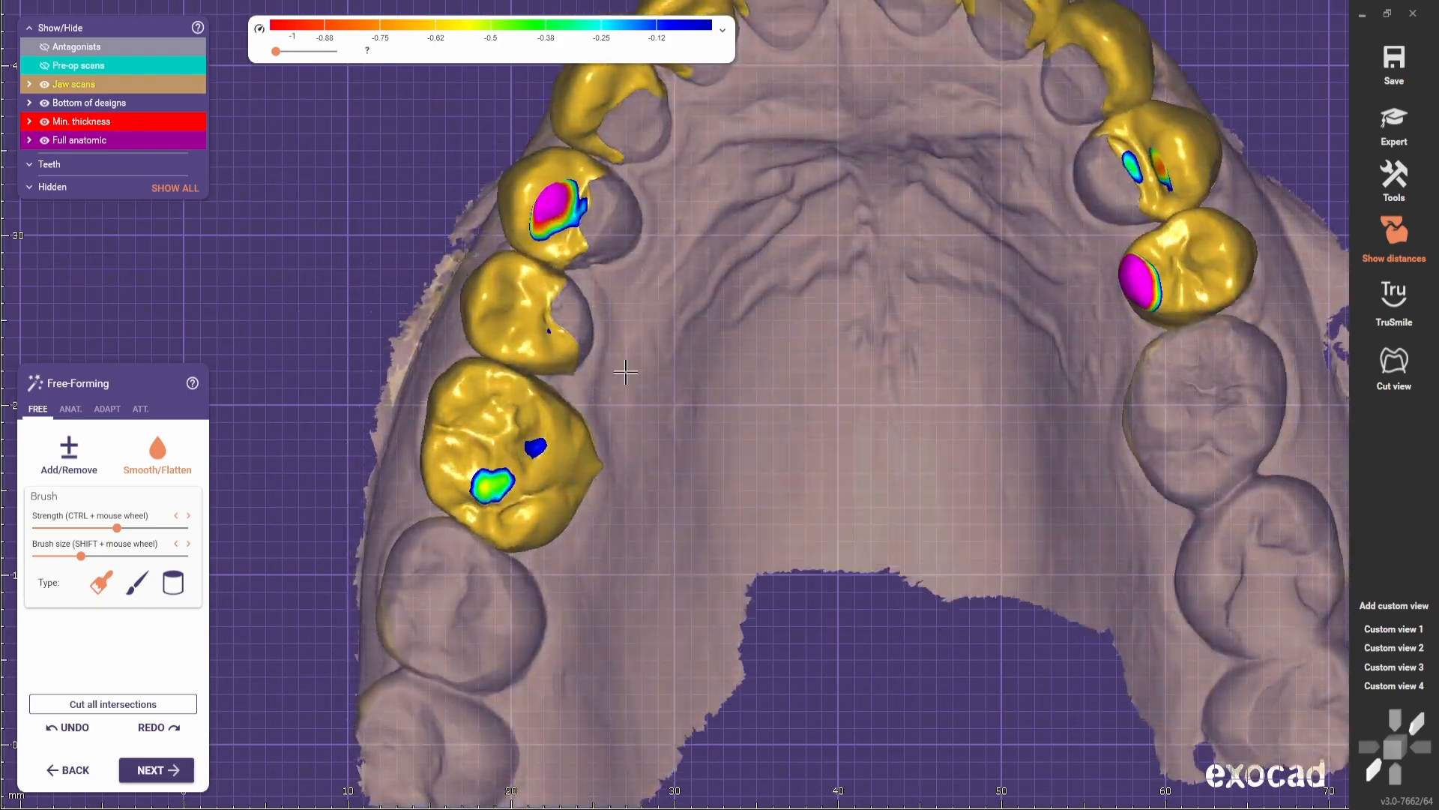
{"action": "scroll", "coordinate": [625, 372], "scroll_direction": "up", "scroll_amount": 2}
{"action": "left_click", "coordinate": [71, 408]}
{"action": "scroll", "coordinate": [635, 362], "scroll_direction": "up", "scroll_amount": 2}
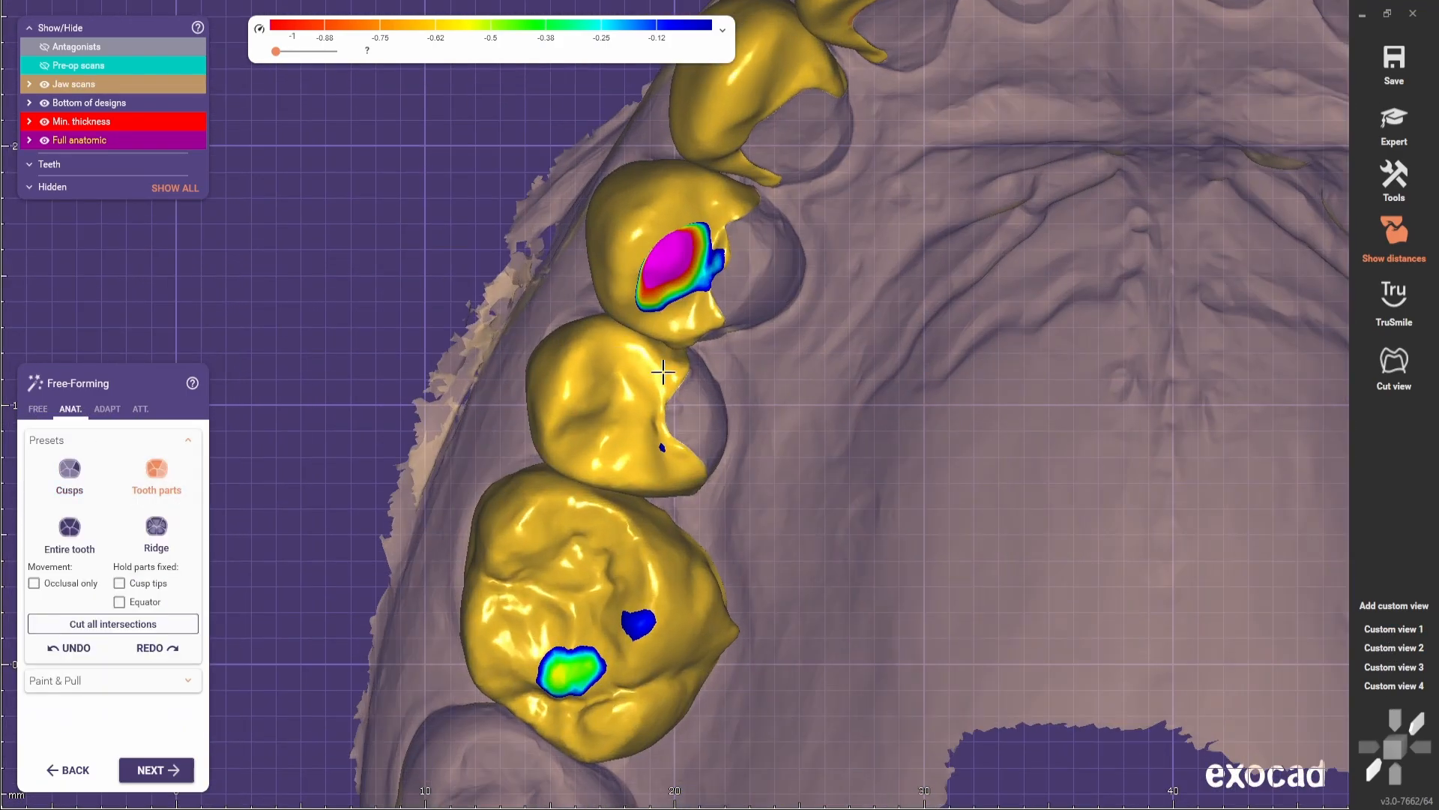
{"action": "left_click", "coordinate": [38, 408]}
{"action": "scroll", "coordinate": [572, 447], "scroll_direction": "up", "scroll_amount": 2}
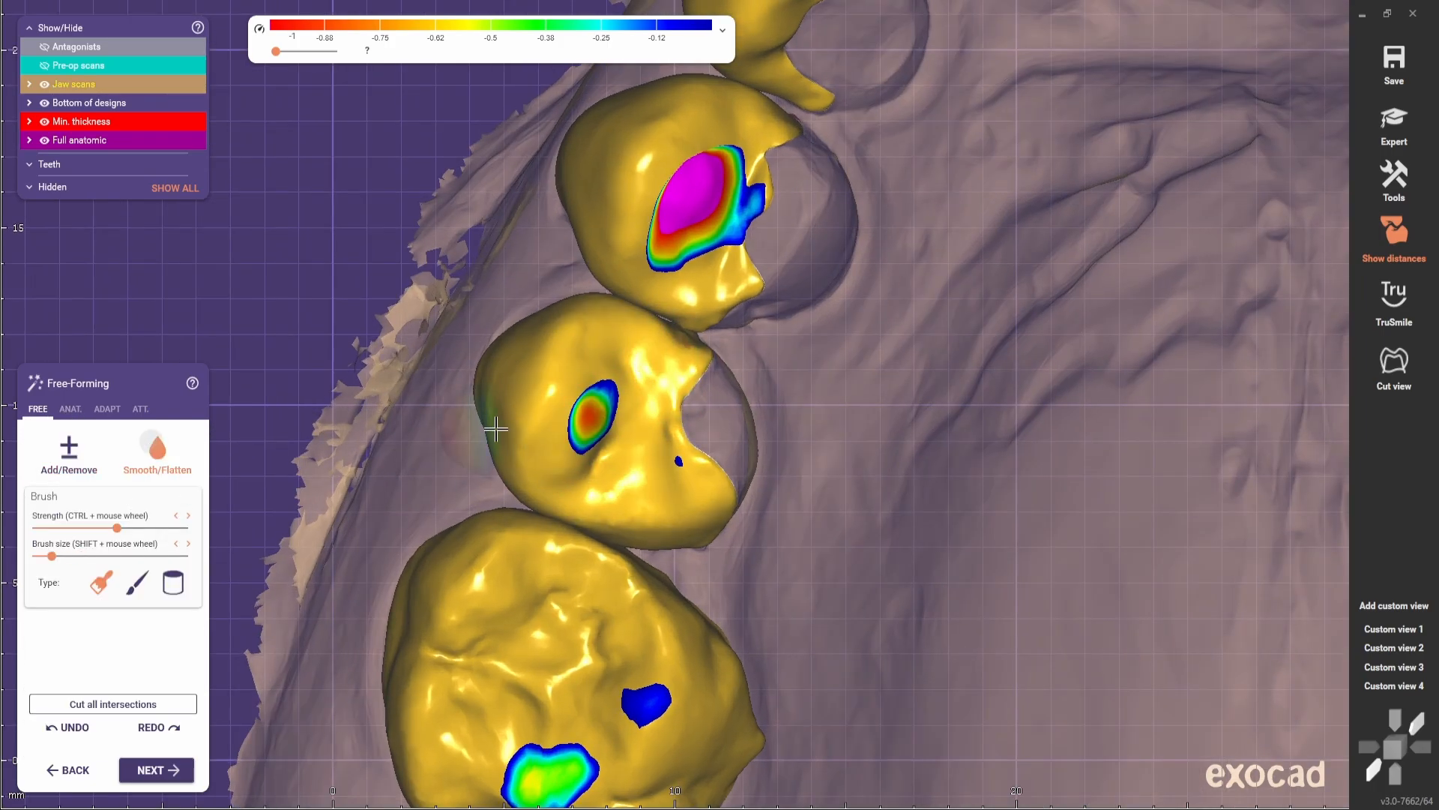
- Compare the right premolars and front teeth with the pre-op scan from the front and occlusal sides, and hide the scan again
{"action": "left_click", "coordinate": [1393, 649]}
{"action": "scroll", "coordinate": [480, 524], "scroll_direction": "up", "scroll_amount": 2}
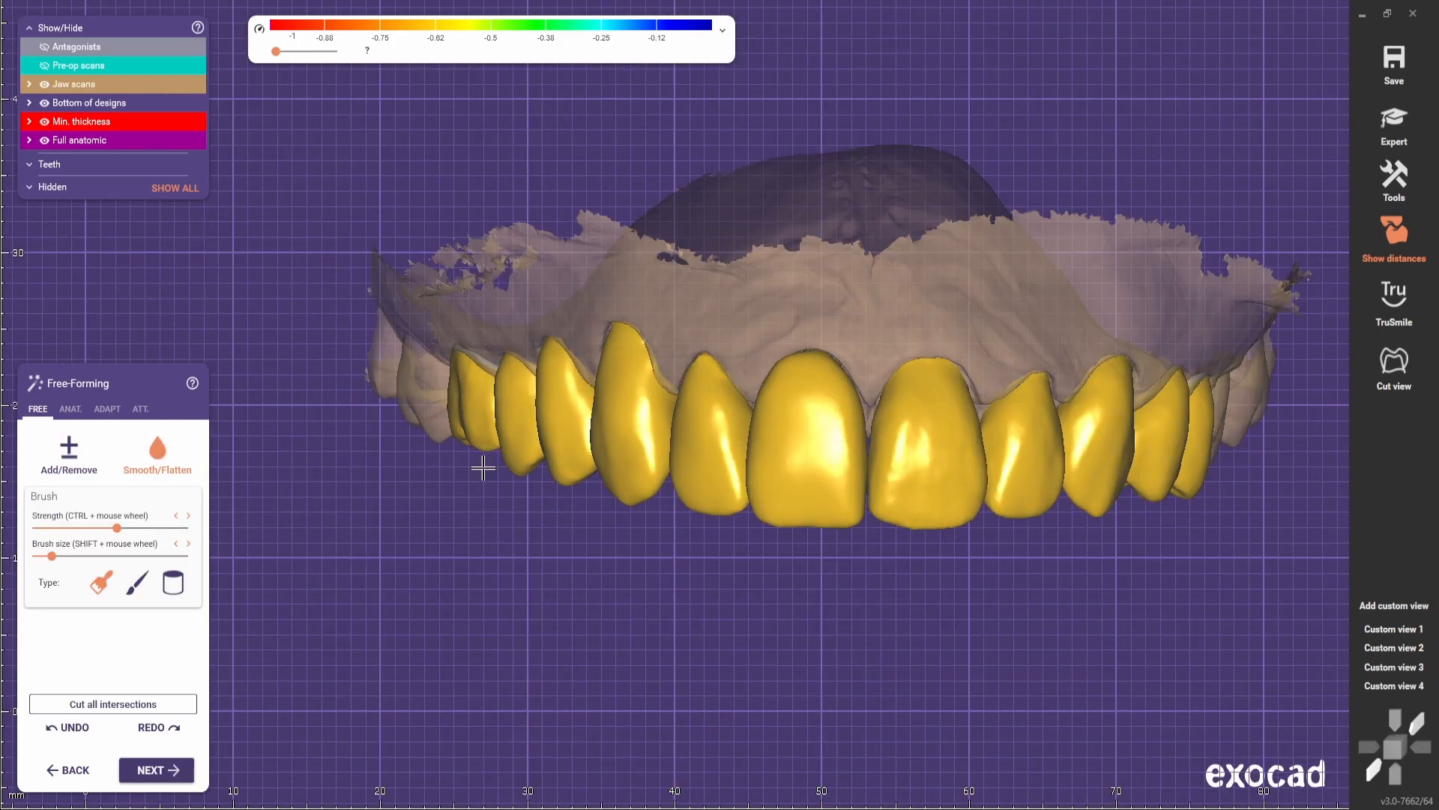
{"action": "left_click", "coordinate": [156, 65]}
{"action": "left_click", "coordinate": [71, 408]}
{"action": "scroll", "coordinate": [604, 478], "scroll_direction": "up", "scroll_amount": 3}
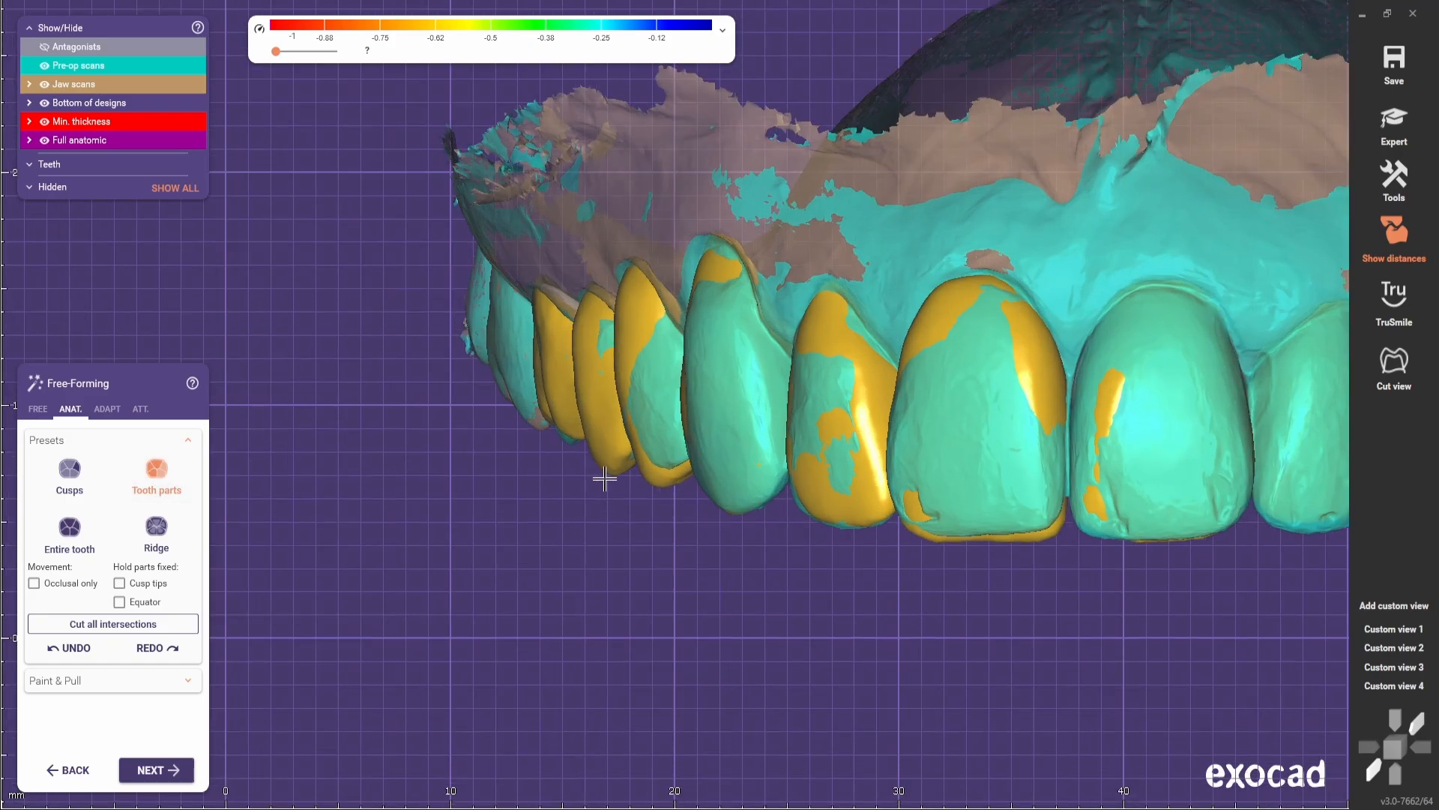
{"action": "left_click", "coordinate": [1393, 629]}
{"action": "scroll", "coordinate": [562, 602], "scroll_direction": "up", "scroll_amount": 3}
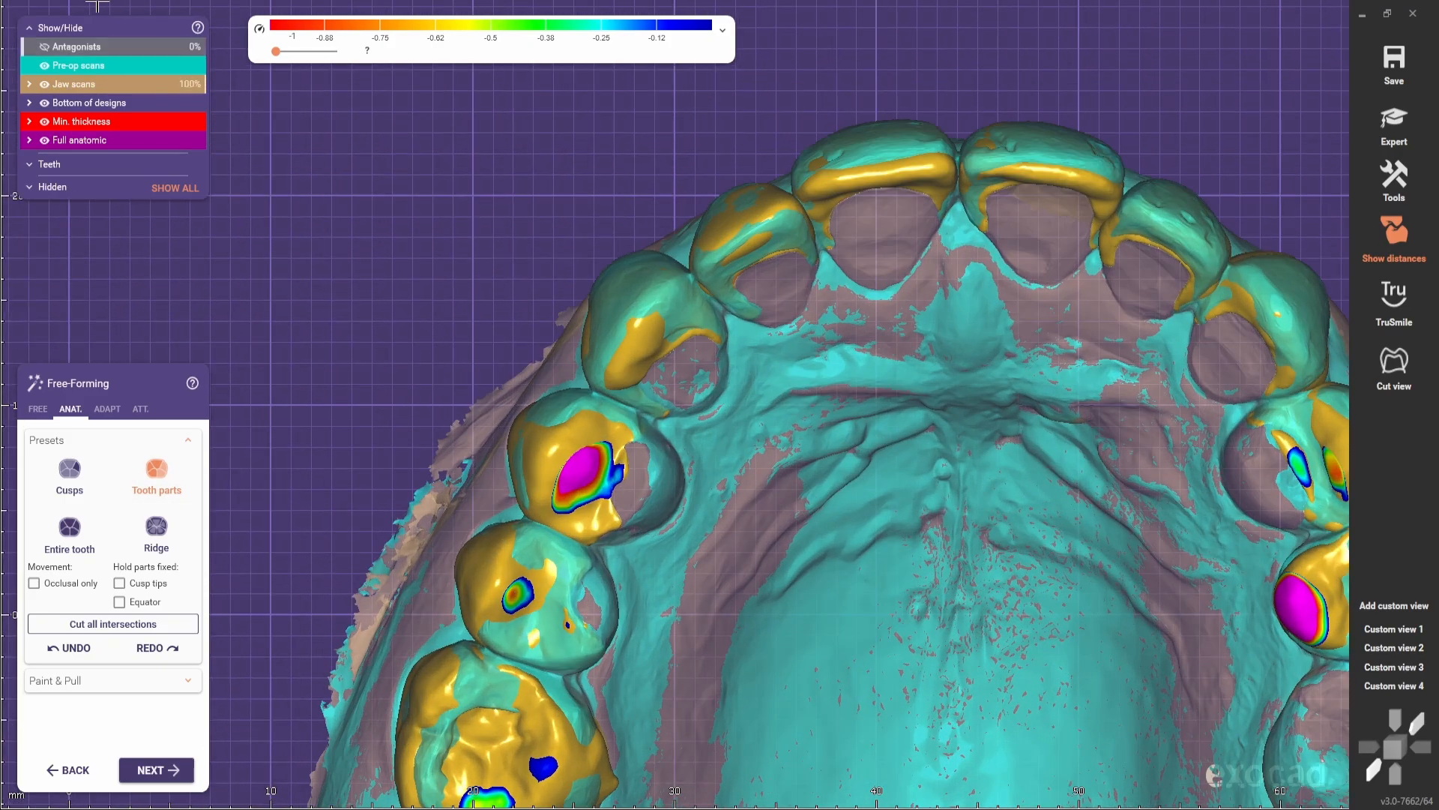
{"action": "left_click", "coordinate": [27, 65]}
{"action": "middle_click_drag", "start_coordinate": [577, 605], "coordinate": [612, 470]}
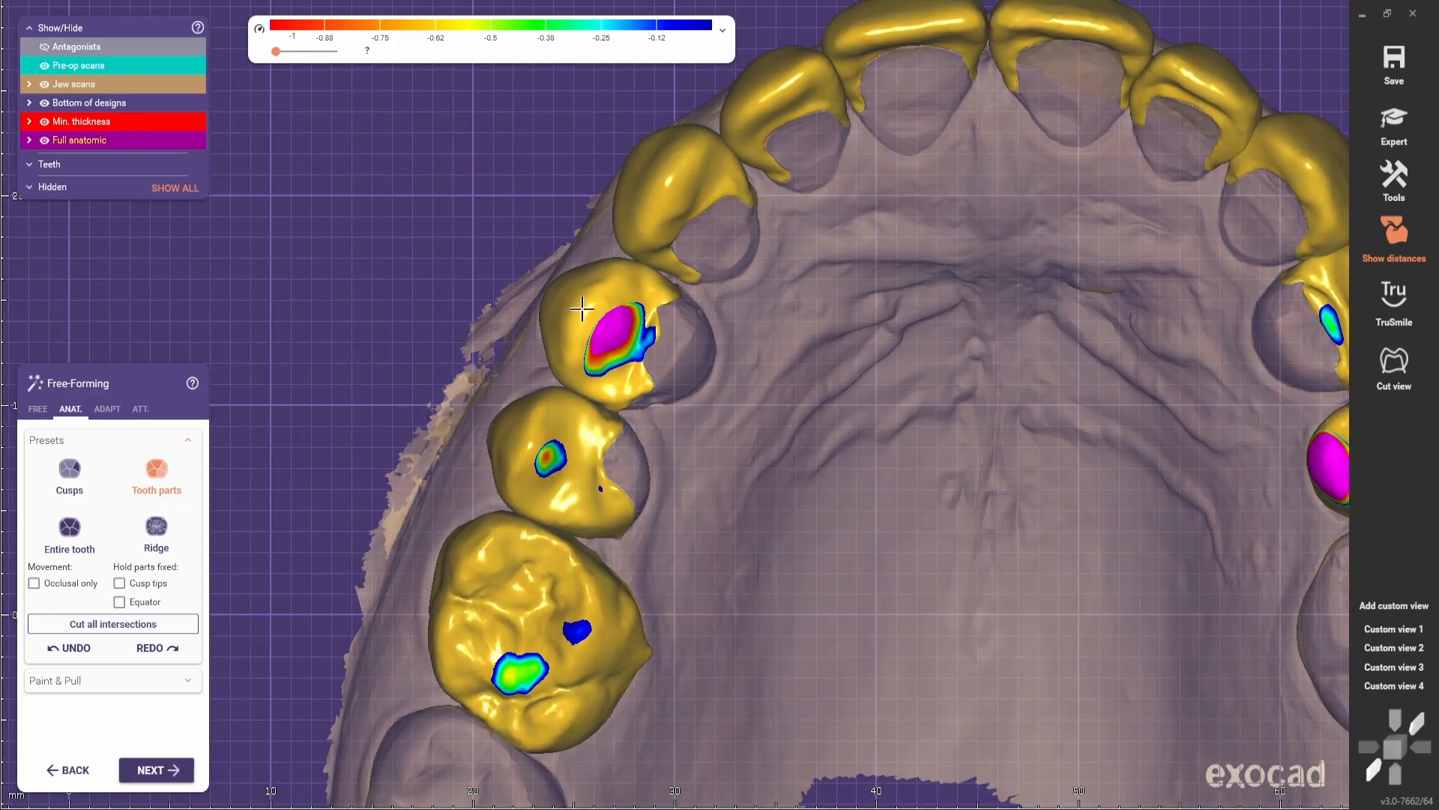
- Refine the inner slope of premolar 15's buccal cusp with the smallest add/remove brush and smooth it
{"action": "left_click", "coordinate": [1393, 648]}
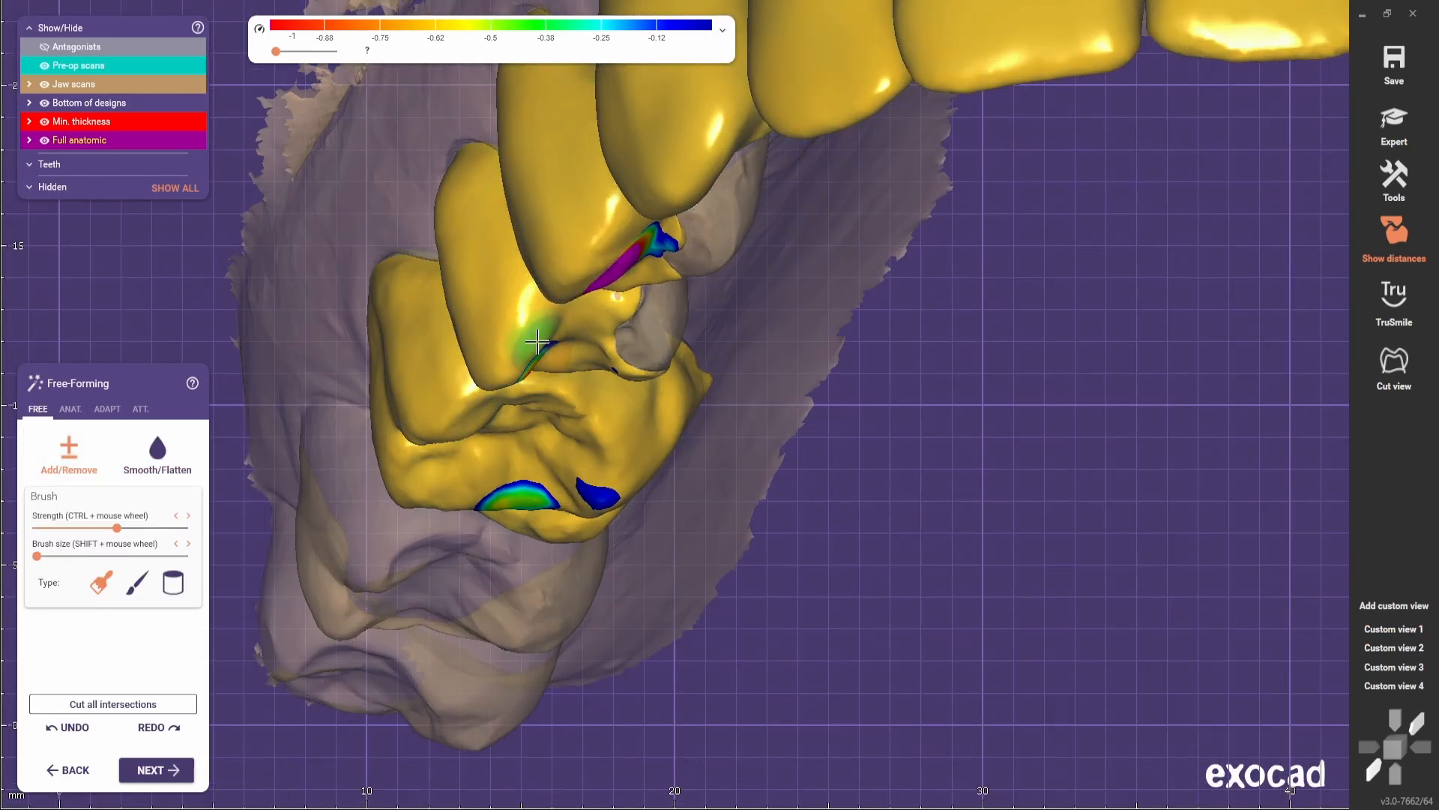
{"action": "right_click_drag", "start_coordinate": [537, 342], "coordinate": [529, 288]}
{"action": "left_click", "coordinate": [158, 453]}
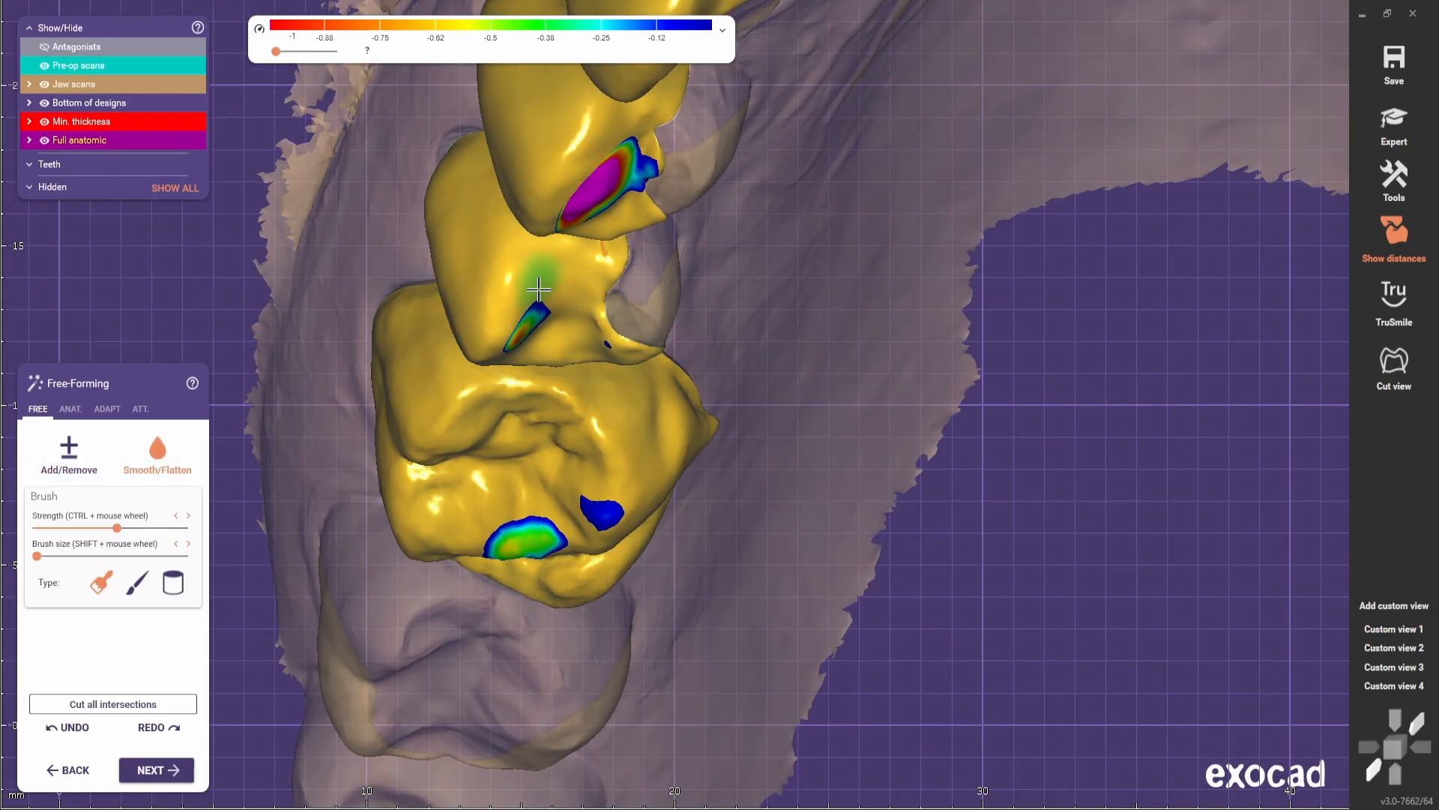
- Refine the buccal contour of premolar 15 from the front and right side with add/remove and a larger smoothing brush
{"action": "left_click", "coordinate": [1388, 649]}
{"action": "scroll", "coordinate": [512, 469], "scroll_direction": "up", "scroll_amount": 3}
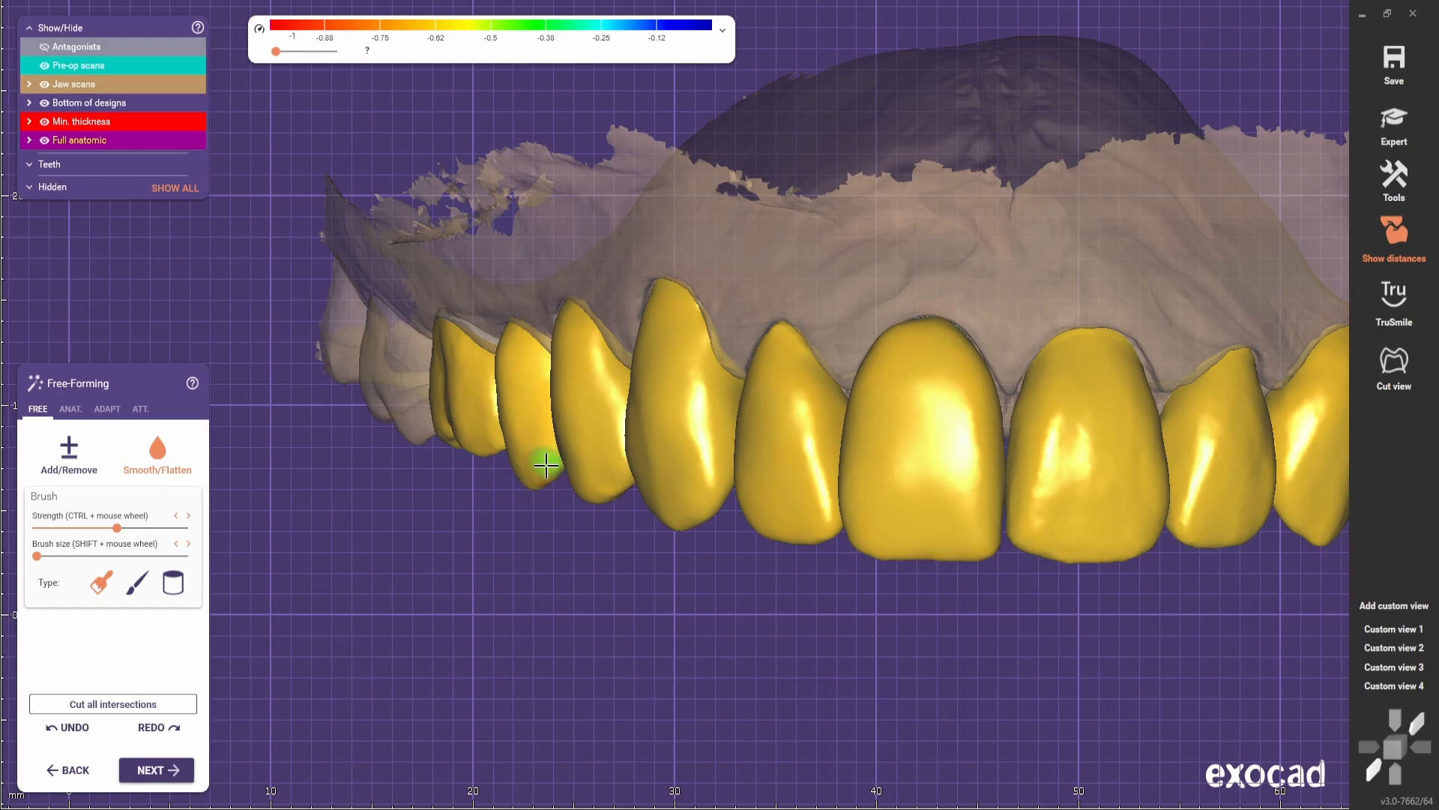
{"action": "scroll", "coordinate": [510, 480], "scroll_direction": "down", "scroll_amount": 4}
{"action": "scroll", "coordinate": [510, 492], "scroll_direction": "up", "scroll_amount": 3}
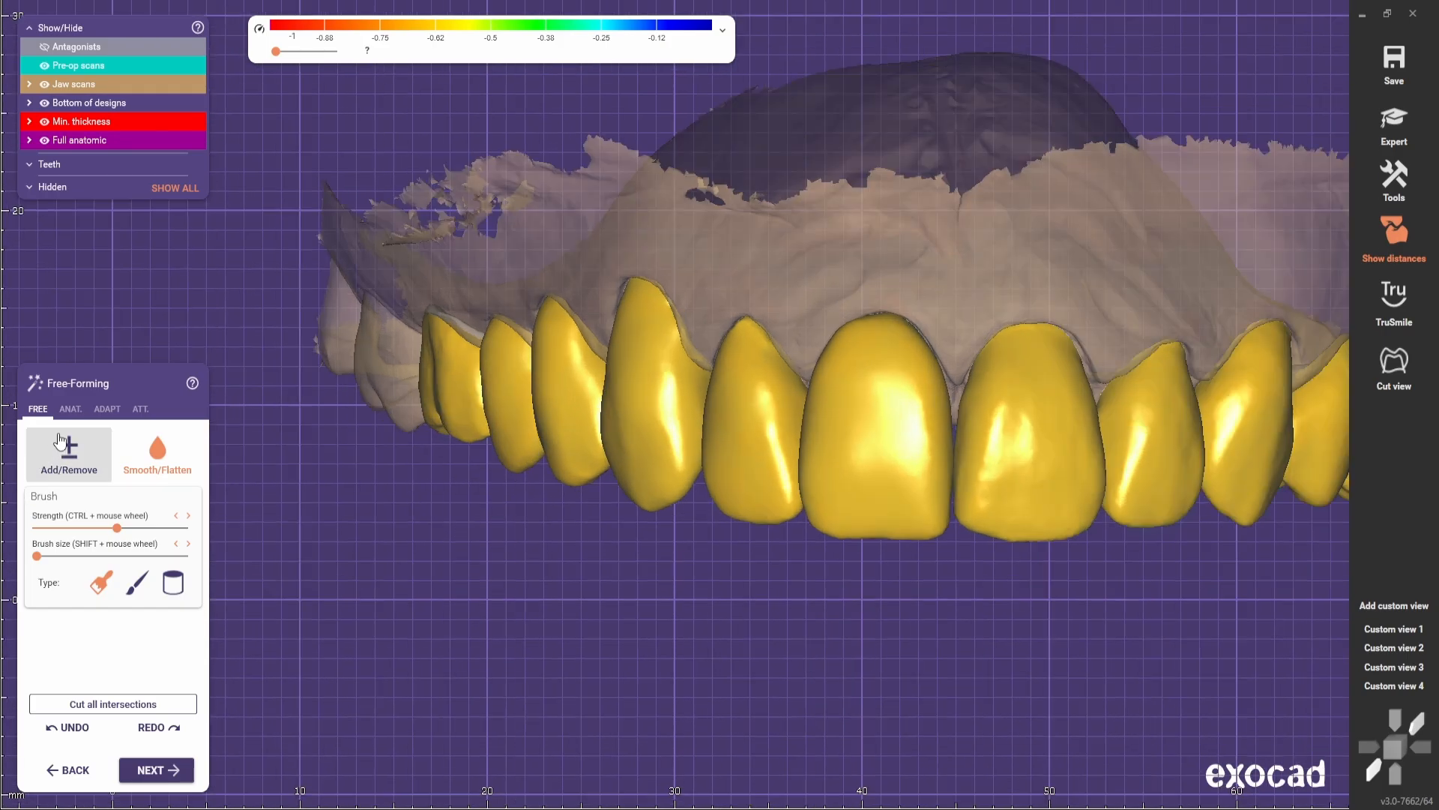
{"action": "left_click", "coordinate": [66, 449]}
{"action": "right_click_drag", "start_coordinate": [425, 359], "coordinate": [630, 313]}
{"action": "left_click", "coordinate": [184, 443]}
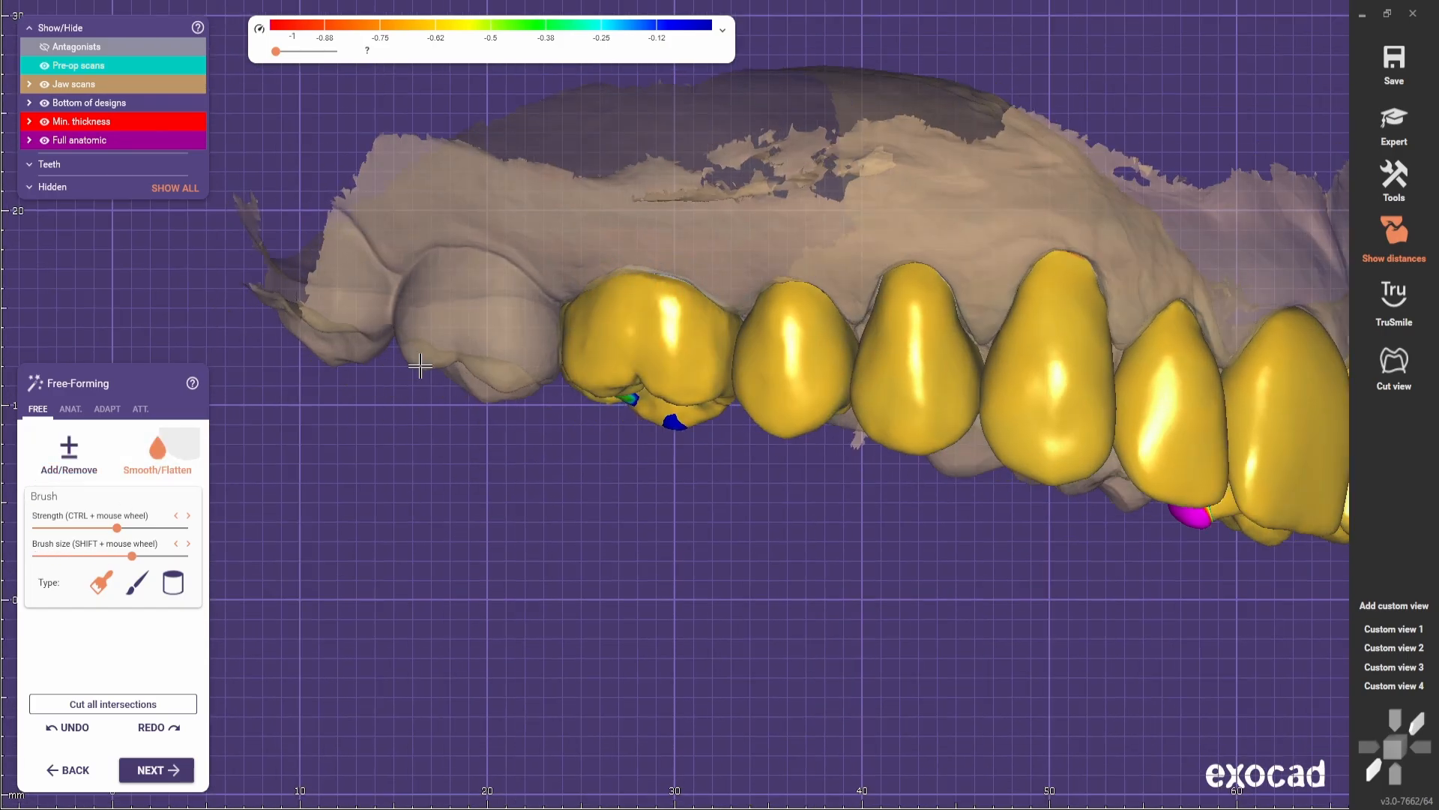
{"action": "scroll", "coordinate": [595, 527], "scroll_direction": "down", "scroll_amount": 4}
{"action": "right_click_drag", "start_coordinate": [594, 527], "coordinate": [495, 532]}
- Check the contacts of the right premolars and molar 16 against the antagonist scan, and hide the antagonists again
{"action": "left_click", "coordinate": [1388, 647]}
{"action": "scroll", "coordinate": [647, 623], "scroll_direction": "up", "scroll_amount": 1}
{"action": "middle_click_drag", "start_coordinate": [646, 623], "coordinate": [861, 452]}
{"action": "scroll", "coordinate": [749, 476], "scroll_direction": "up", "scroll_amount": 3}
{"action": "key", "text": "a"}
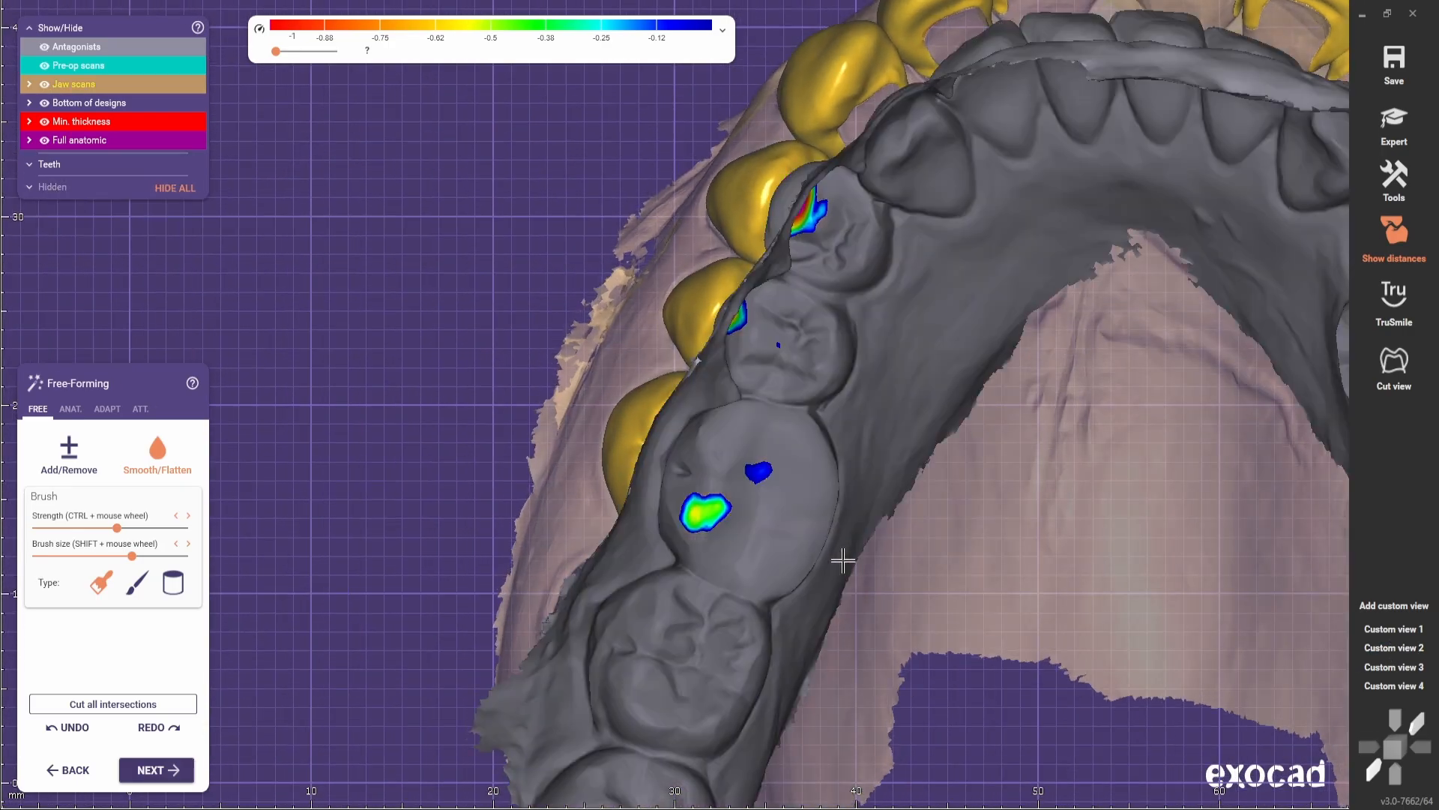
{"action": "key", "text": "a"}
- Reshape the occlusal surface of molar 16 with a smaller add/remove brush
{"action": "left_click", "coordinate": [81, 461]}
{"action": "scroll", "coordinate": [750, 456], "scroll_direction": "up", "scroll_amount": 3}
{"action": "right_click_drag", "start_coordinate": [684, 410], "coordinate": [716, 465]}
{"action": "left_click_drag", "start_coordinate": [716, 473], "coordinate": [701, 481]}
{"action": "right_click_drag", "start_coordinate": [701, 481], "coordinate": [906, 402]}
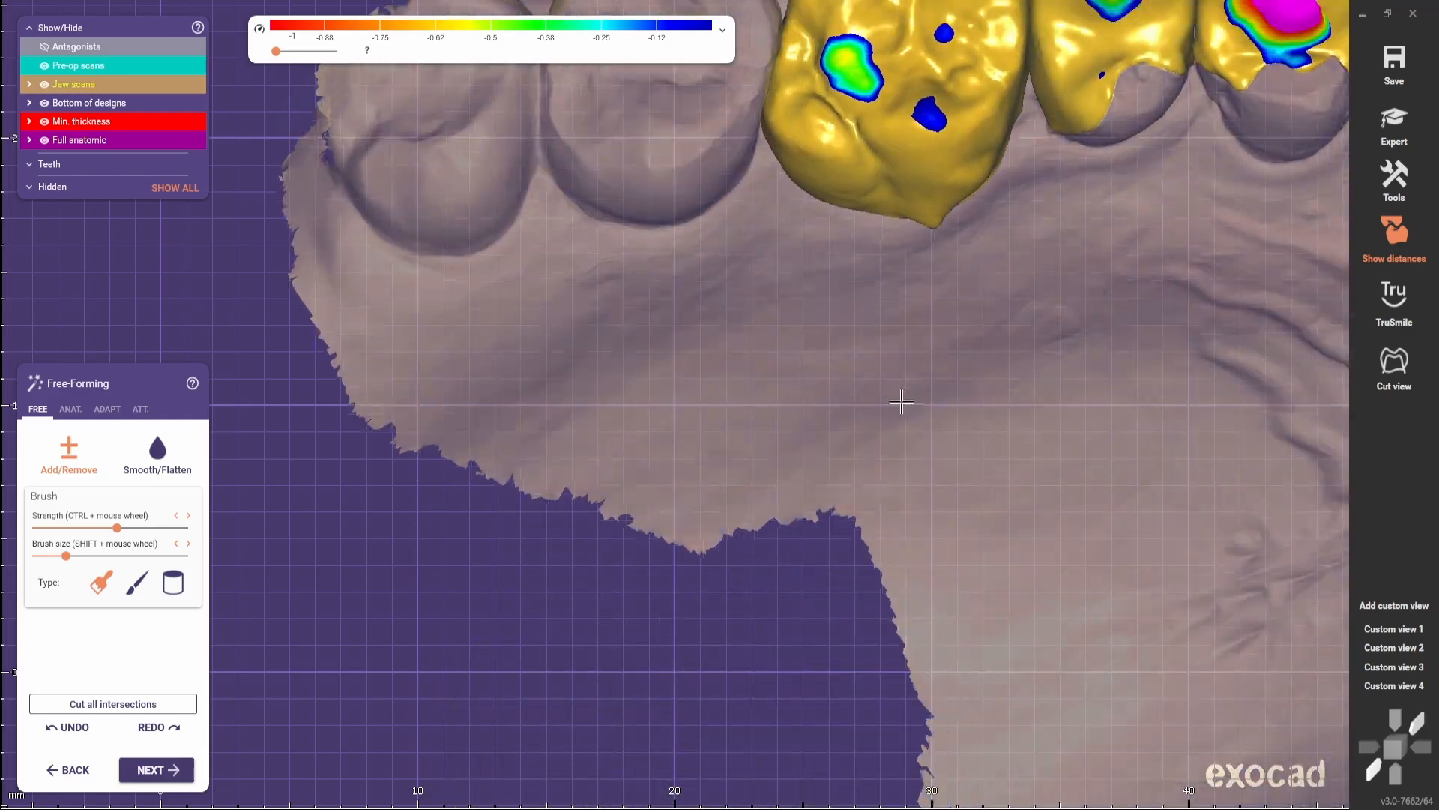
- Smooth away the pointed bulge on the palatal side of molar 16 with a large smoothing brush
{"action": "middle_click_drag", "start_coordinate": [906, 402], "coordinate": [722, 616]}
{"action": "scroll", "coordinate": [723, 616], "scroll_direction": "up", "scroll_amount": 1}
{"action": "left_click", "coordinate": [157, 454]}
{"action": "right_click_drag", "start_coordinate": [749, 570], "coordinate": [869, 364]}
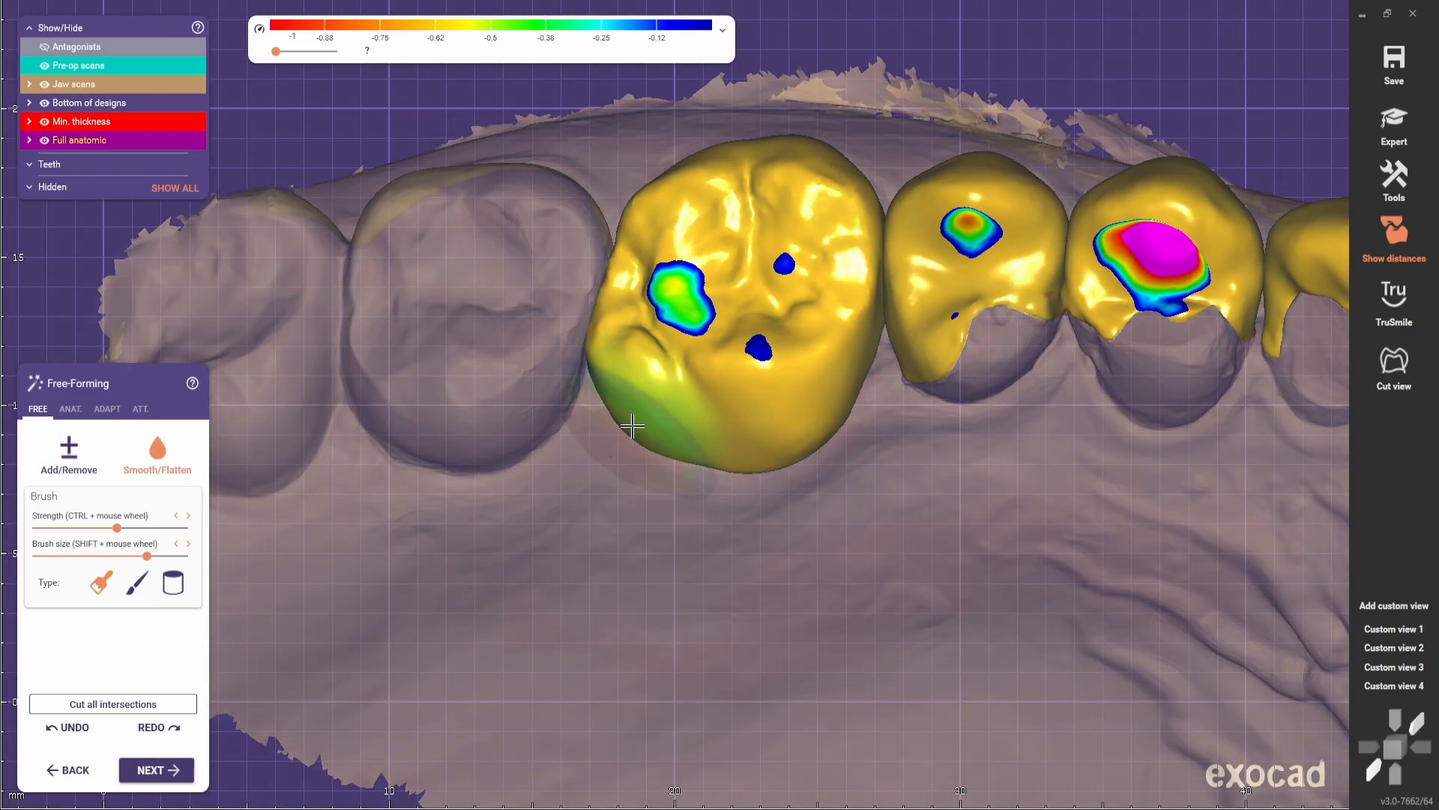
{"action": "mouse_move", "coordinate": [632, 425]}
{"action": "right_mouse_down"}
{"action": "mouse_move", "coordinate": [643, 498]}
{"action": "mouse_move", "coordinate": [675, 485]}
{"action": "mouse_move", "coordinate": [679, 536]}
{"action": "right_mouse_up"}
{"action": "scroll", "coordinate": [485, 427], "scroll_direction": "up", "scroll_amount": 1, "text": "shift"}
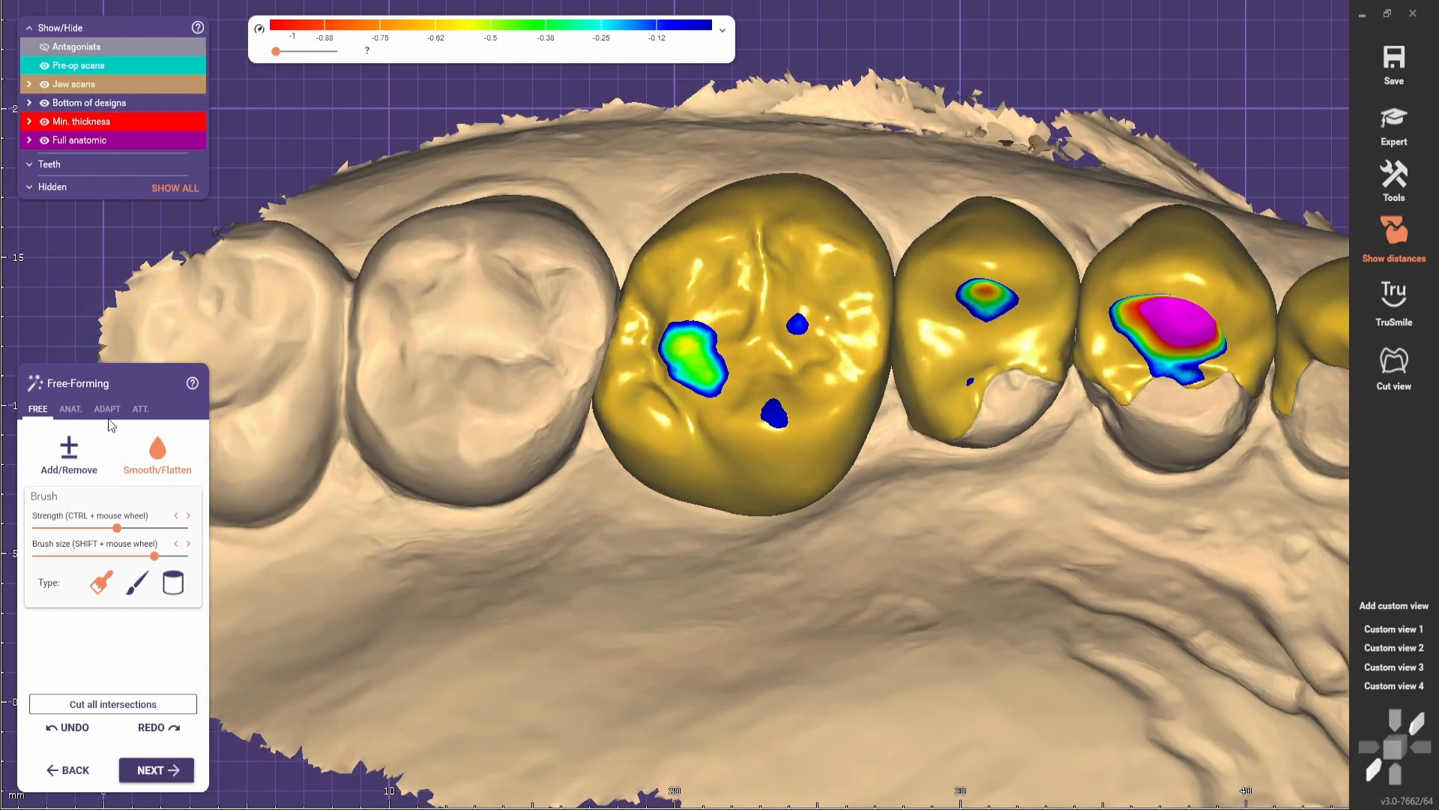
- Adjust the palatal side of molar 16 with the Tooth parts preset and smooth it with a smaller, stronger brush
{"action": "left_click", "coordinate": [71, 409]}
{"action": "right_click_drag", "start_coordinate": [627, 376], "coordinate": [524, 546]}
{"action": "scroll", "coordinate": [469, 560], "scroll_direction": "down", "scroll_amount": 5, "text": "shift"}
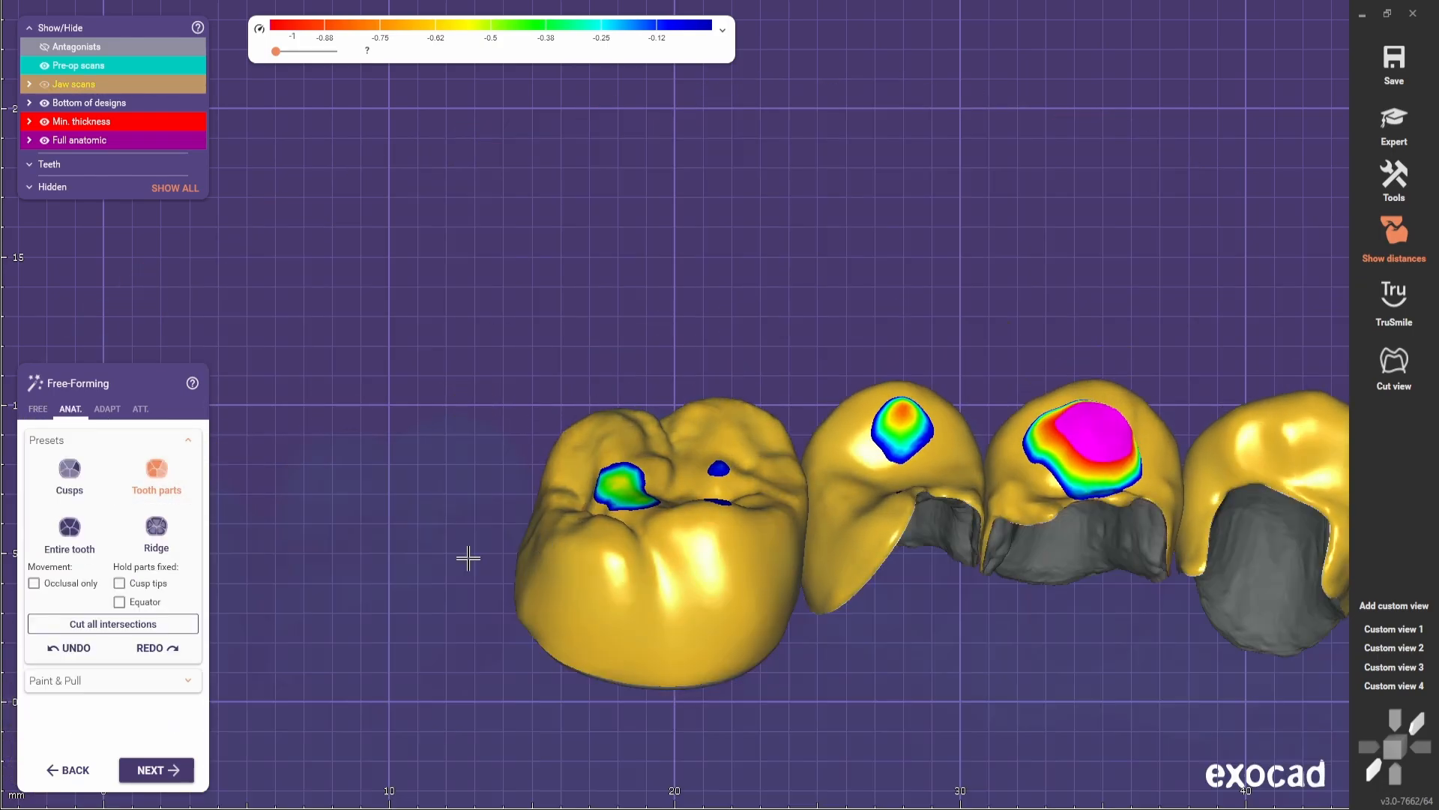
{"action": "scroll", "coordinate": [469, 559], "scroll_direction": "up", "scroll_amount": 5, "text": "shift"}
{"action": "middle_click_drag", "start_coordinate": [469, 559], "coordinate": [529, 416]}
{"action": "left_click", "coordinate": [38, 410]}
{"action": "left_click", "coordinate": [141, 465]}
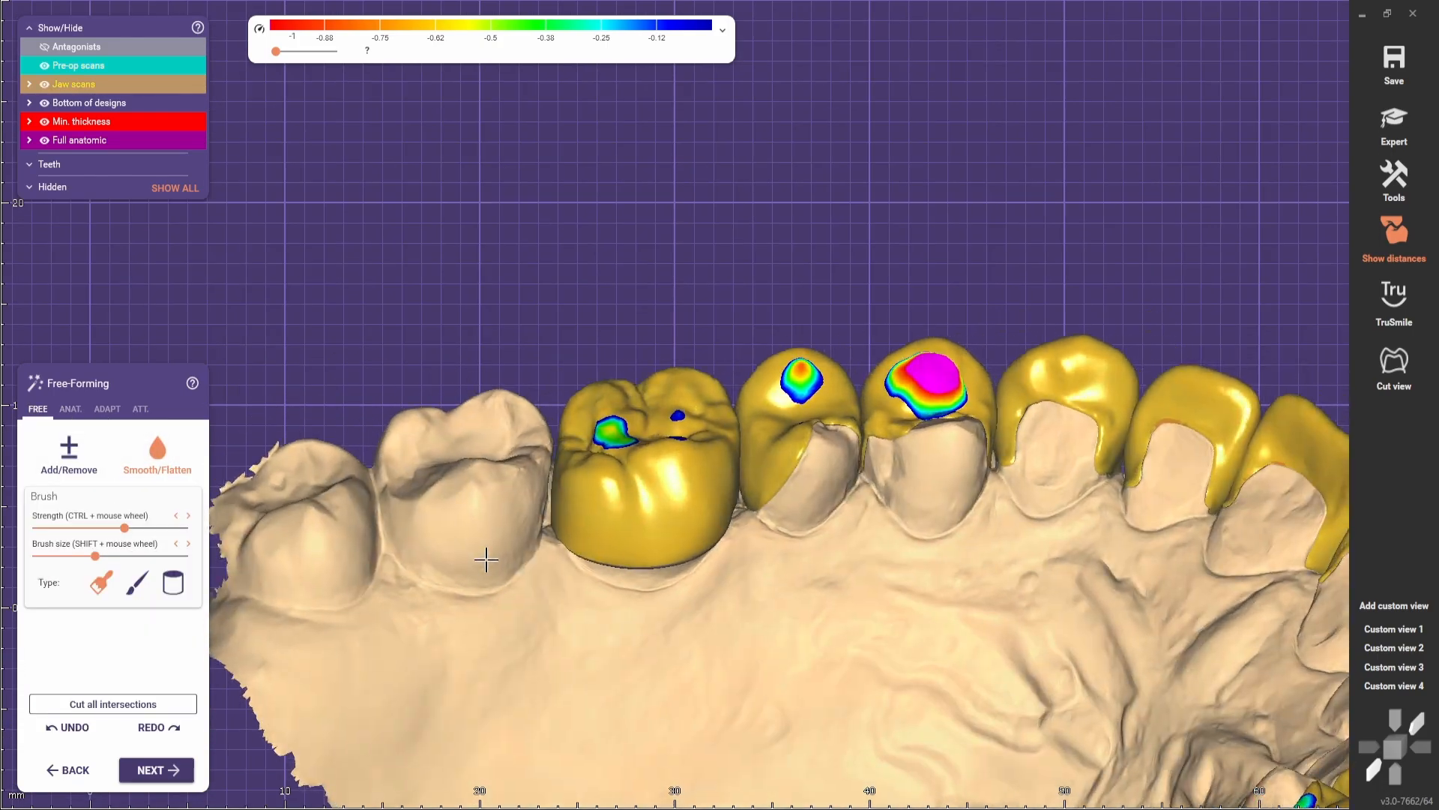
- Correct the distal and mesiopalatal contours of molar 16 with the add/remove brush from the occlusal side
{"action": "right_click_drag", "start_coordinate": [482, 556], "coordinate": [408, 437]}
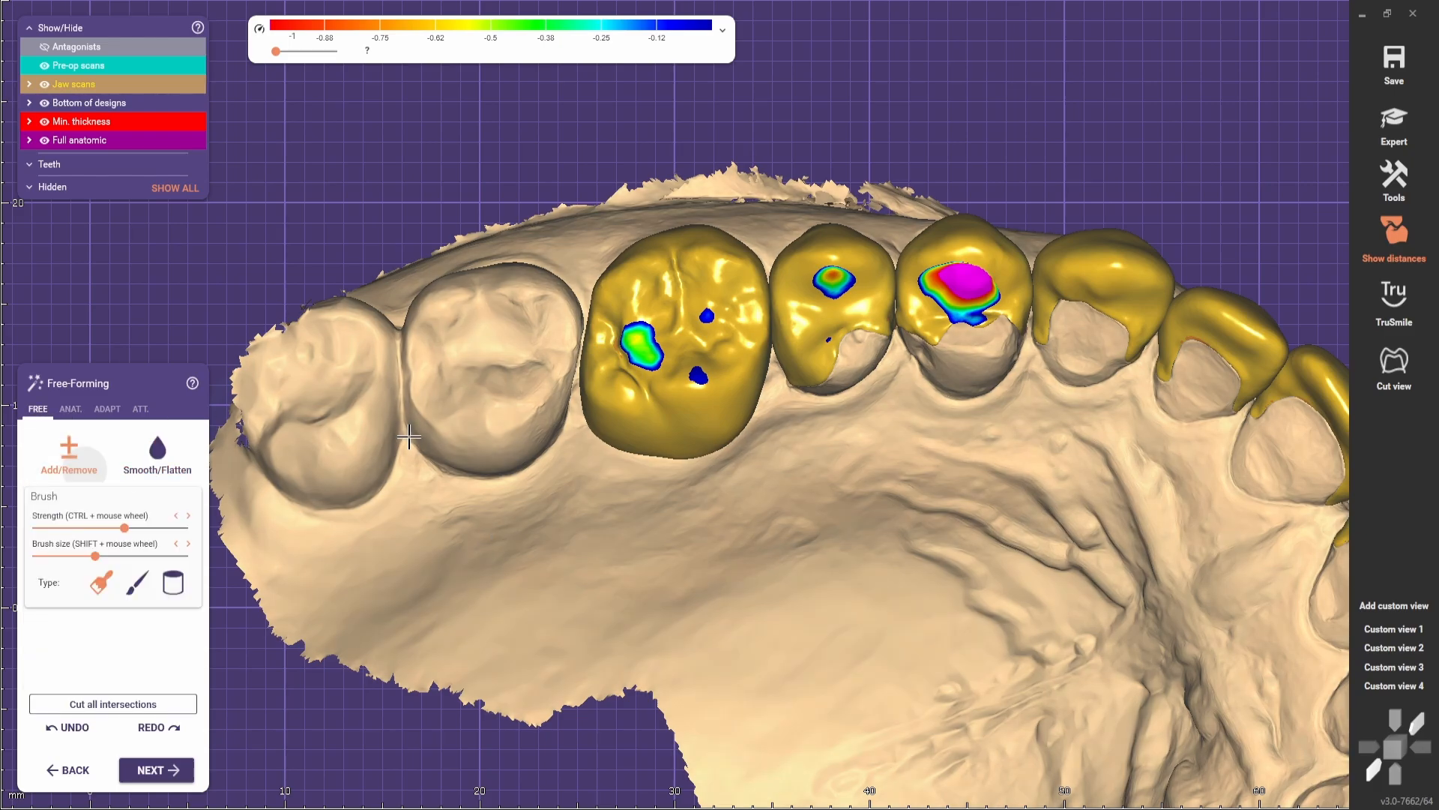
{"action": "right_click_drag", "start_coordinate": [408, 436], "coordinate": [442, 420]}
{"action": "scroll", "coordinate": [536, 349], "scroll_direction": "up", "scroll_amount": 3}
{"action": "scroll", "coordinate": [611, 354], "scroll_direction": "up", "scroll_amount": 2, "text": "shift"}
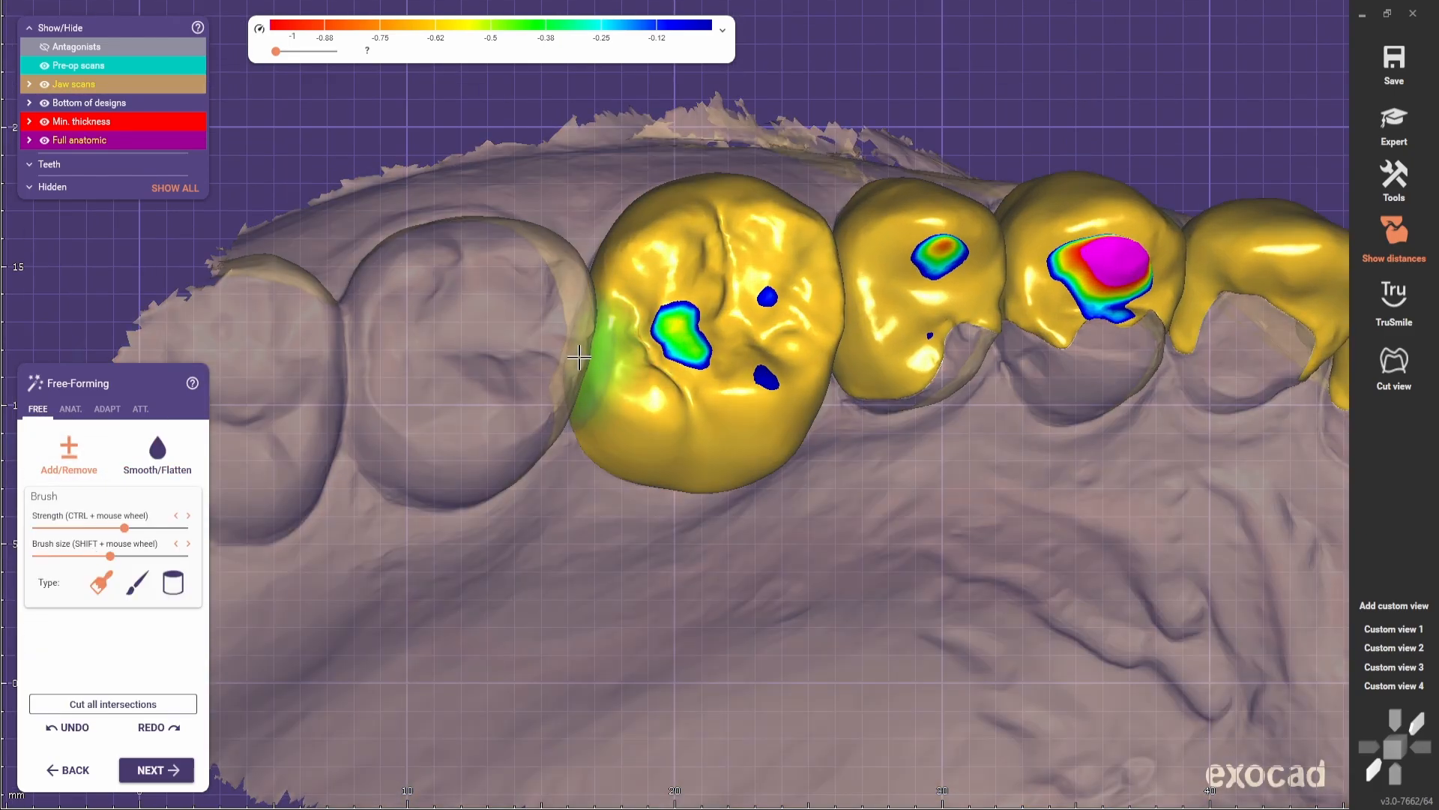
{"action": "right_click_drag", "start_coordinate": [507, 348], "coordinate": [474, 350]}
{"action": "scroll", "coordinate": [585, 374], "scroll_direction": "down", "scroll_amount": 3, "text": "shift"}
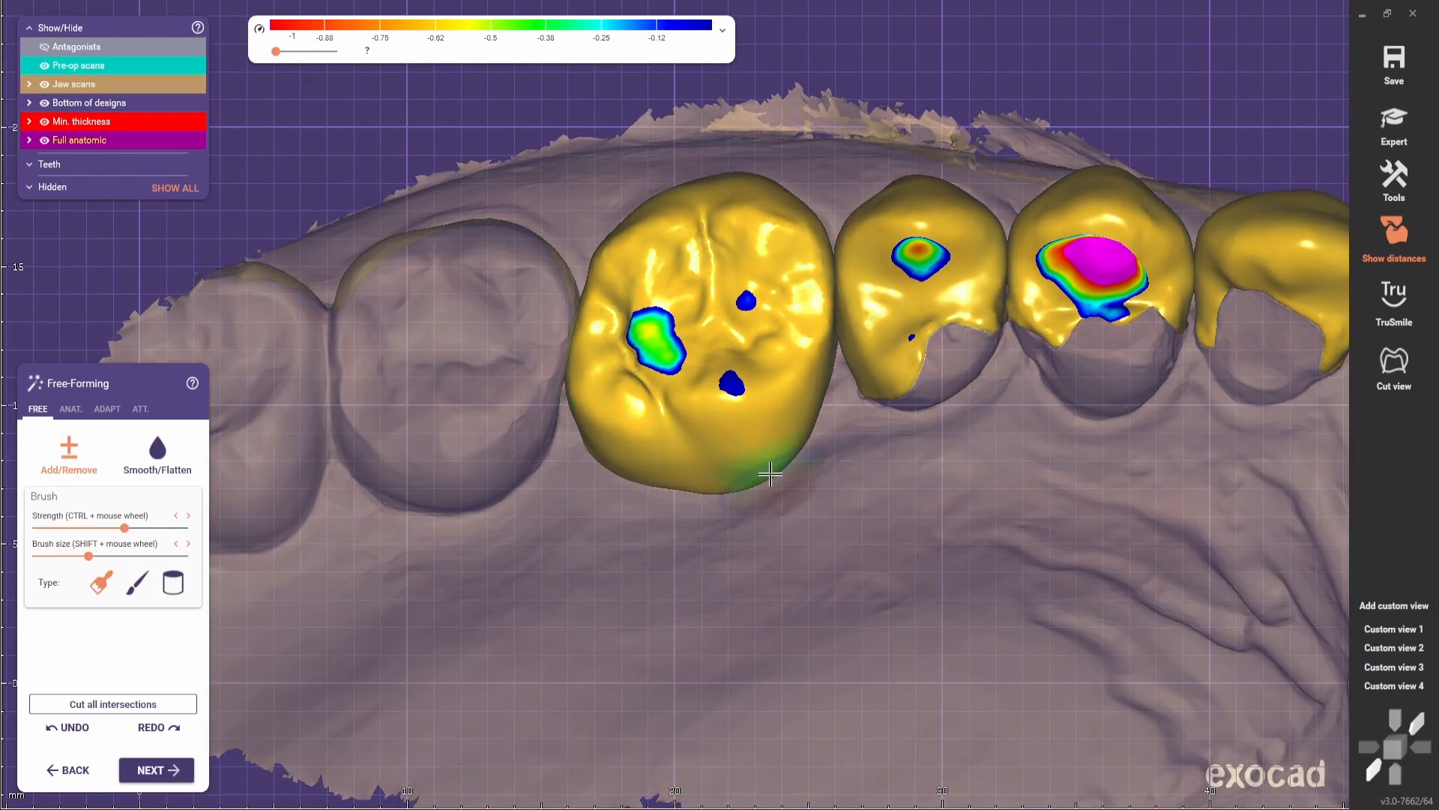
- Smooth the mesiopalatal contour and the buccal surface of molar 16 from the occlusal and right lateral views
{"action": "left_click", "coordinate": [158, 454]}
{"action": "scroll", "coordinate": [723, 497], "scroll_direction": "down", "scroll_amount": 5}
{"action": "middle_click_drag", "start_coordinate": [750, 585], "coordinate": [697, 260]}
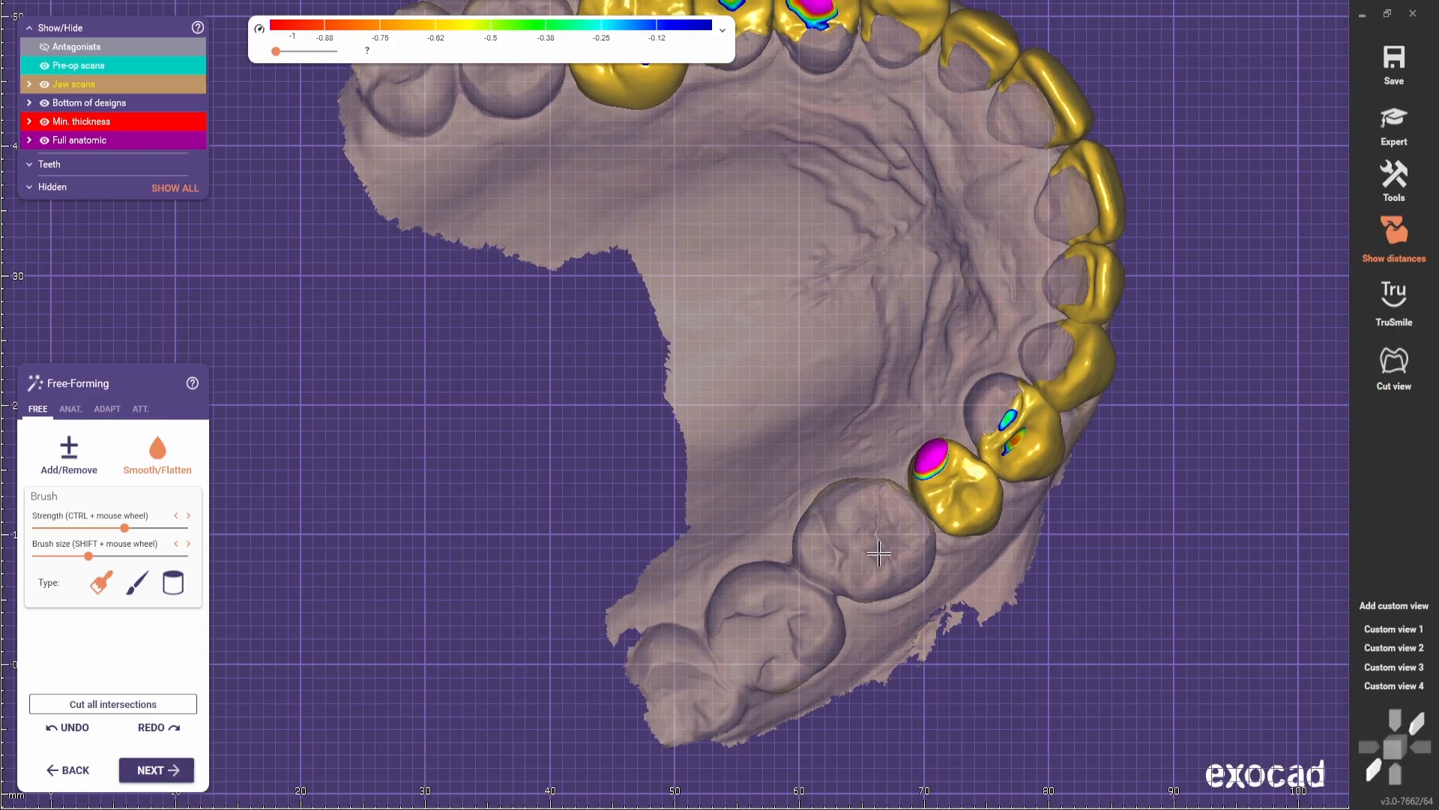
{"action": "scroll", "coordinate": [878, 553], "scroll_direction": "down", "scroll_amount": 2}
{"action": "right_click_drag", "start_coordinate": [750, 487], "coordinate": [675, 398]}
{"action": "scroll", "coordinate": [668, 381], "scroll_direction": "up", "scroll_amount": 5}
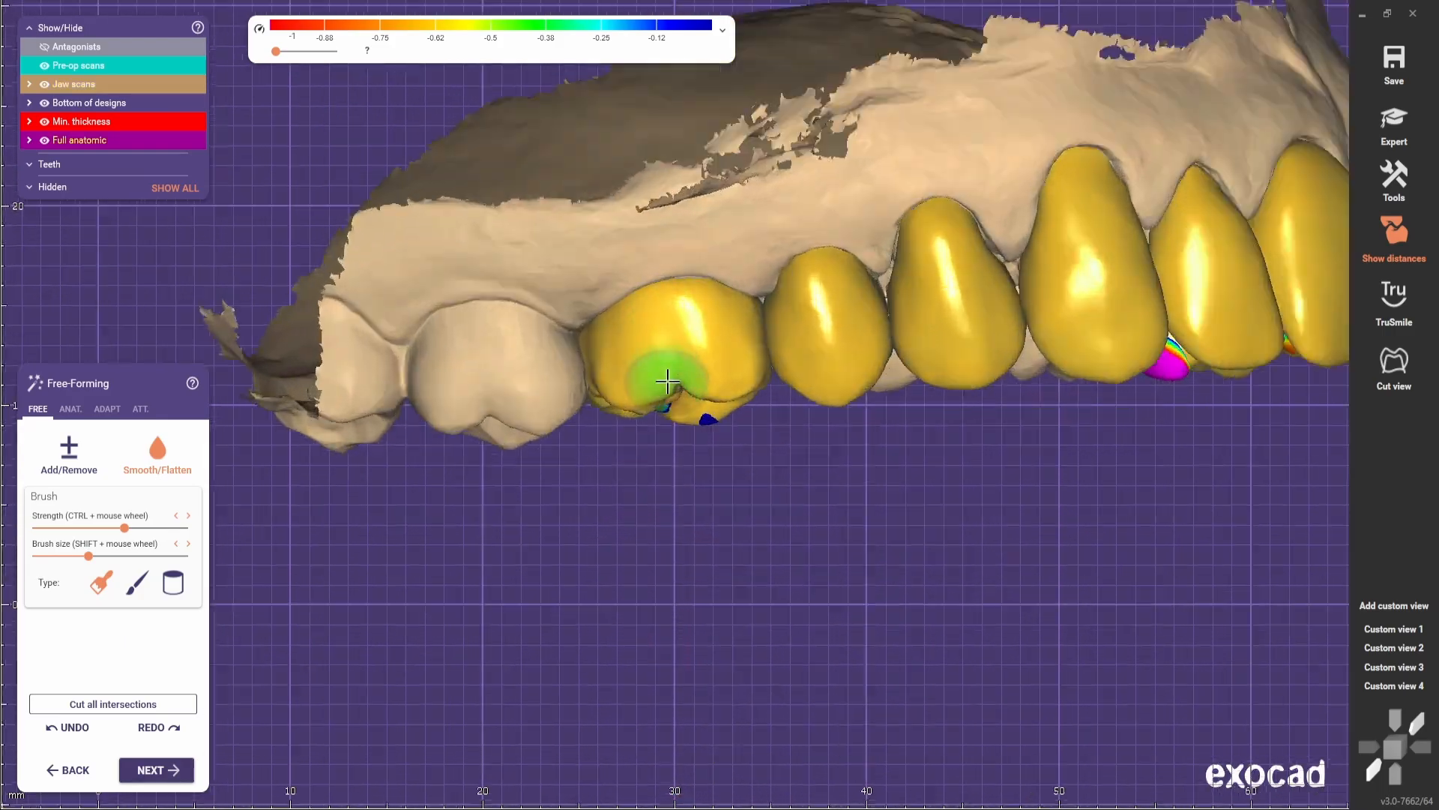
{"action": "scroll", "coordinate": [667, 381], "scroll_direction": "up", "scroll_amount": 3}
{"action": "scroll", "coordinate": [557, 305], "scroll_direction": "down", "scroll_amount": 2}
- Compare the outline and position of molar 16 with the neighbouring molars and the opposite side of the arch
{"action": "right_click_drag", "start_coordinate": [937, 637], "coordinate": [833, 514]}
{"action": "scroll", "coordinate": [837, 502], "scroll_direction": "down", "scroll_amount": 4}
{"action": "scroll", "coordinate": [872, 464], "scroll_direction": "up", "scroll_amount": 1}
{"action": "scroll", "coordinate": [1129, 393], "scroll_direction": "up", "scroll_amount": 2}
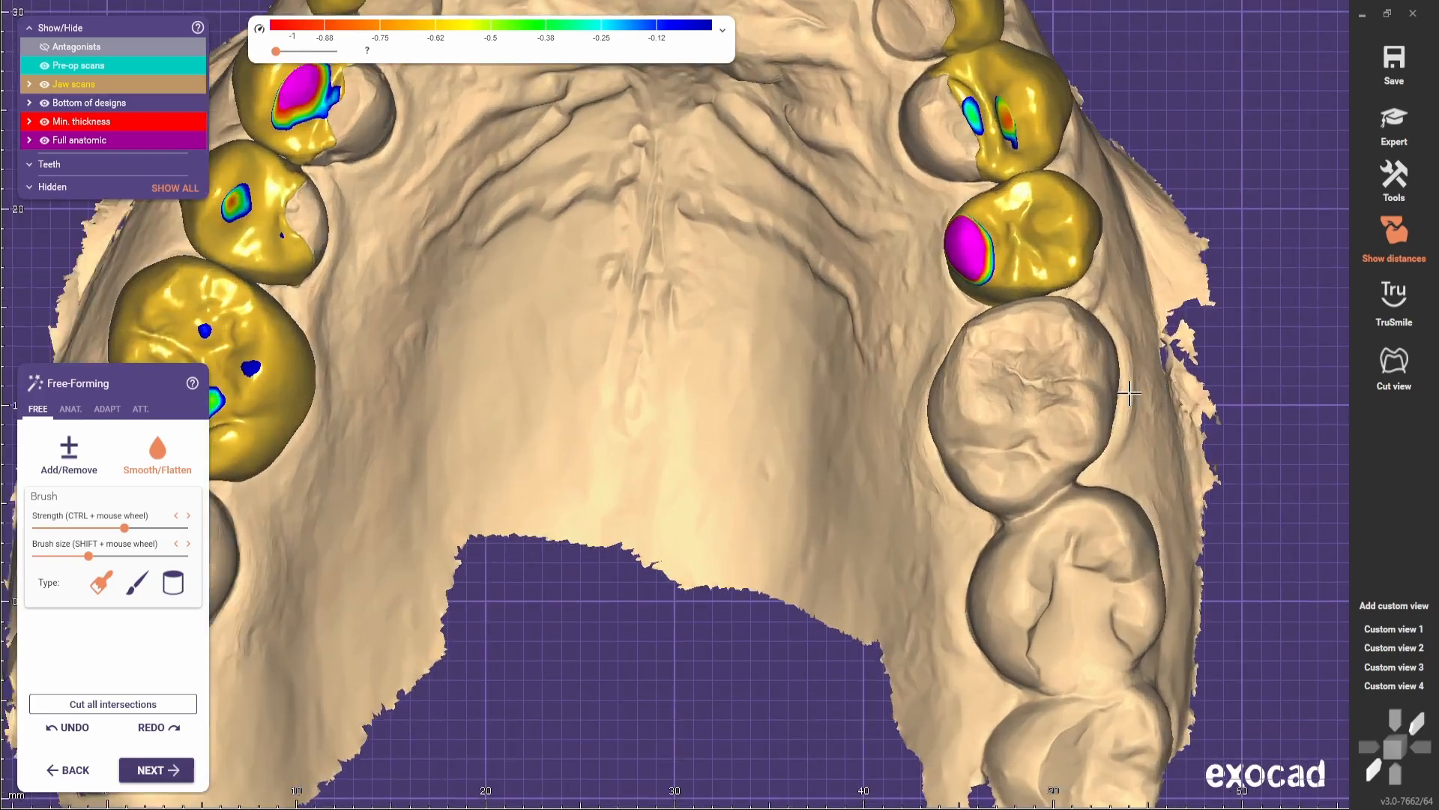
{"action": "scroll", "coordinate": [961, 489], "scroll_direction": "down", "scroll_amount": 3}
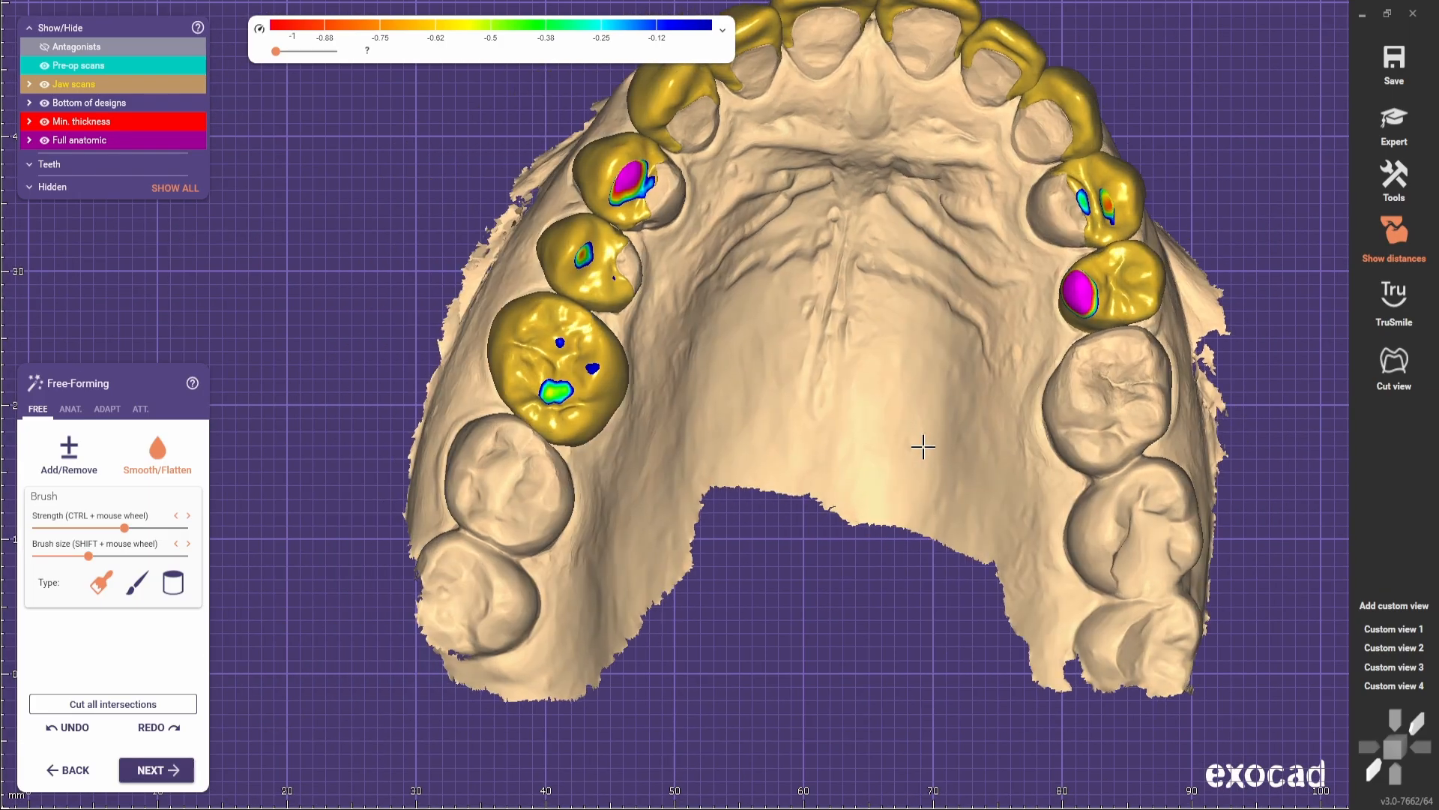
{"action": "scroll", "coordinate": [809, 369], "scroll_direction": "up", "scroll_amount": 1}
{"action": "scroll", "coordinate": [1031, 413], "scroll_direction": "up", "scroll_amount": 2}
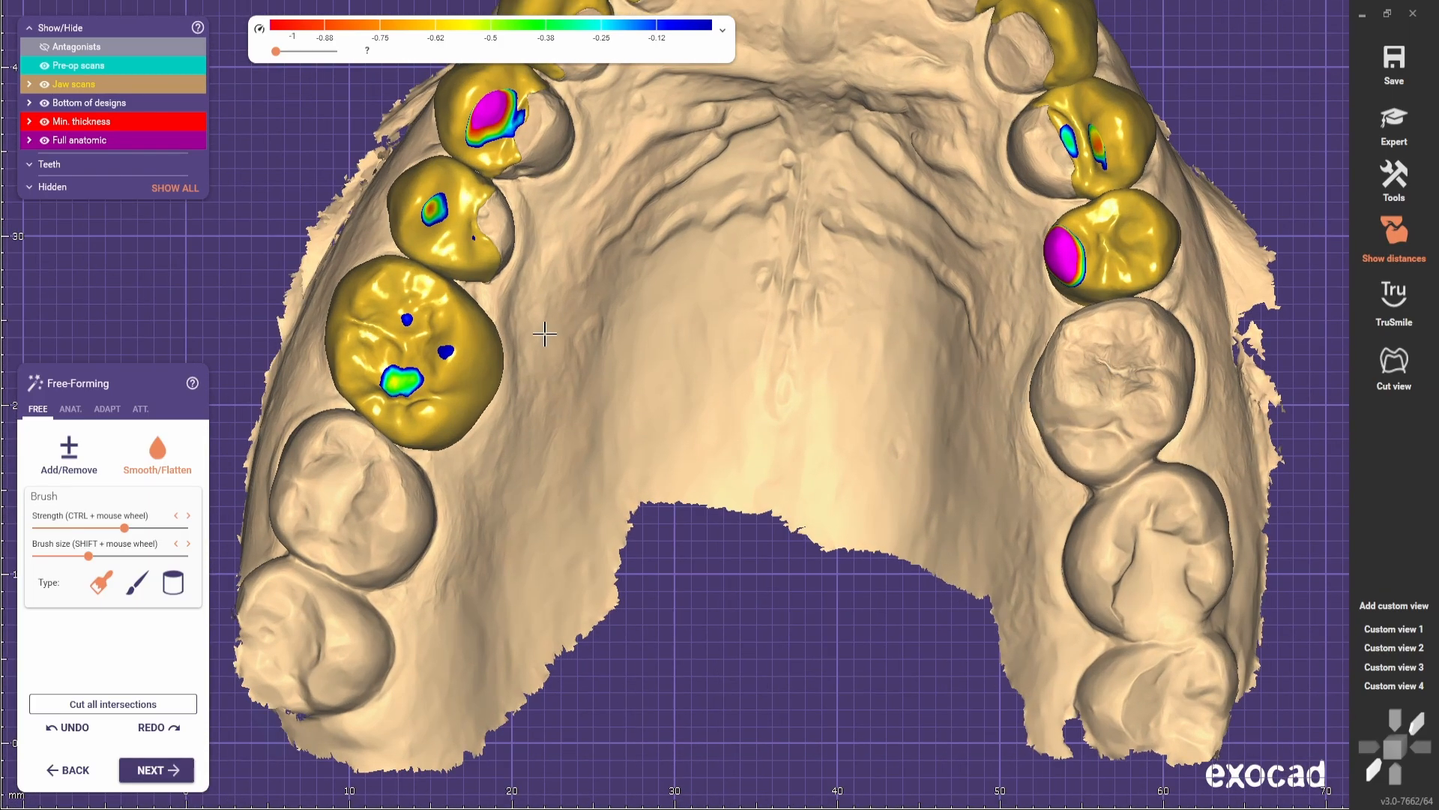
{"action": "scroll", "coordinate": [963, 461], "scroll_direction": "down", "scroll_amount": 2}
{"action": "scroll", "coordinate": [974, 420], "scroll_direction": "up", "scroll_amount": 2}
{"action": "right_click_drag", "start_coordinate": [1038, 397], "coordinate": [846, 450]}
{"action": "scroll", "coordinate": [751, 489], "scroll_direction": "down", "scroll_amount": 2}
{"action": "scroll", "coordinate": [743, 327], "scroll_direction": "up", "scroll_amount": 2}
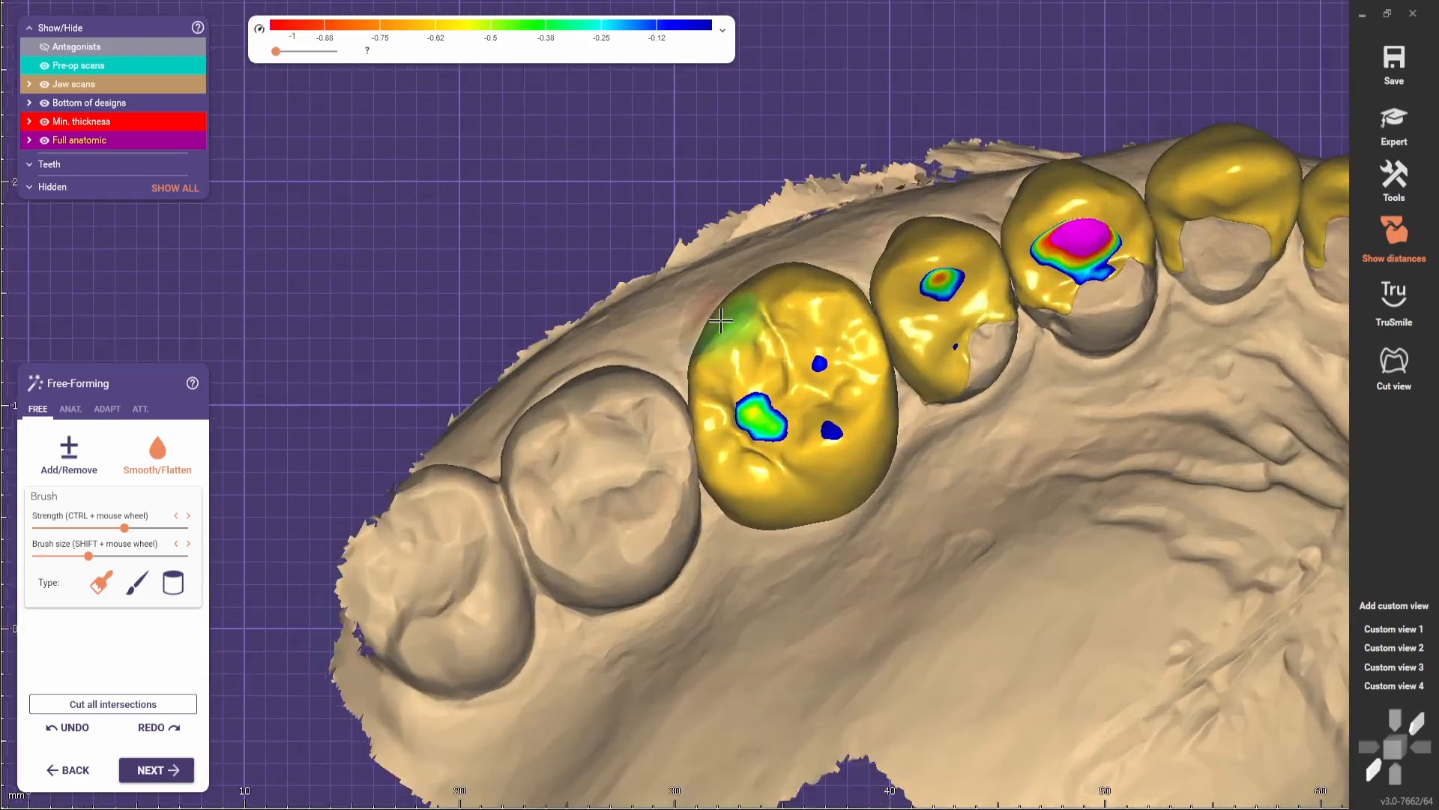
{"action": "scroll", "coordinate": [855, 431], "scroll_direction": "down", "scroll_amount": 2}
{"action": "right_click_drag", "start_coordinate": [925, 537], "coordinate": [813, 317]}
{"action": "scroll", "coordinate": [939, 393], "scroll_direction": "up", "scroll_amount": 2}
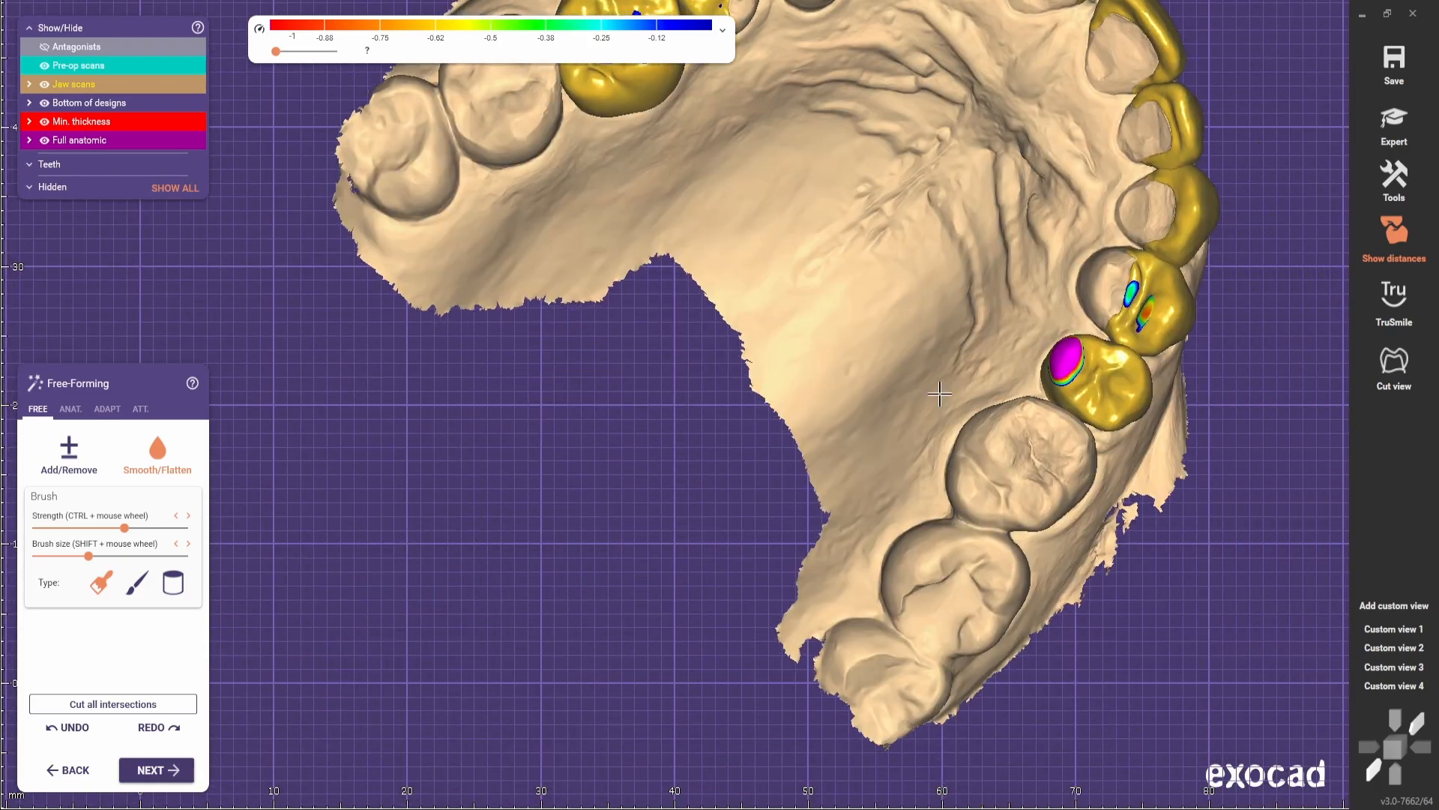
{"action": "right_click_drag", "start_coordinate": [986, 450], "coordinate": [1047, 463]}
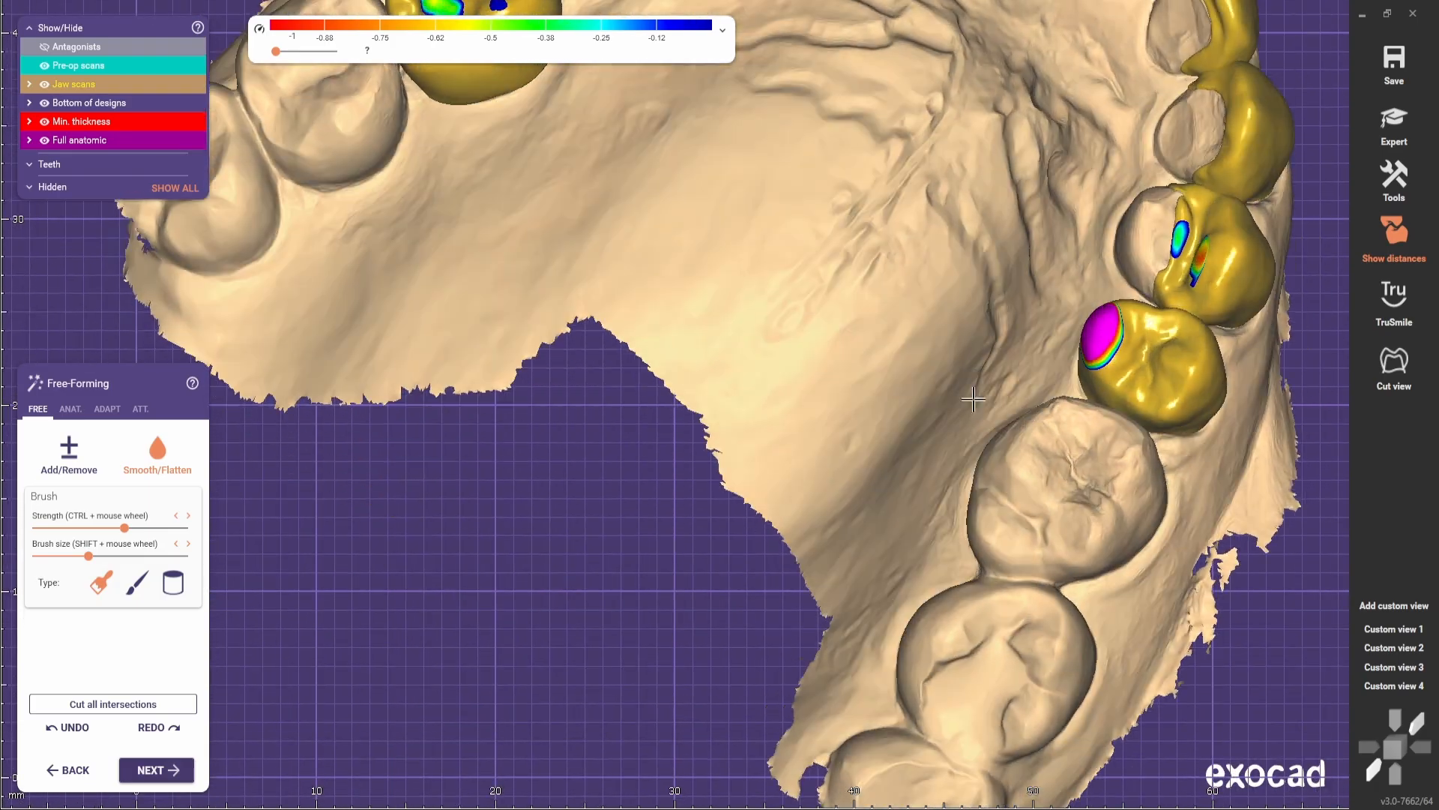
{"action": "scroll", "coordinate": [1047, 462], "scroll_direction": "up", "scroll_amount": 4}
{"action": "right_click_drag", "start_coordinate": [1135, 411], "coordinate": [1127, 418]}
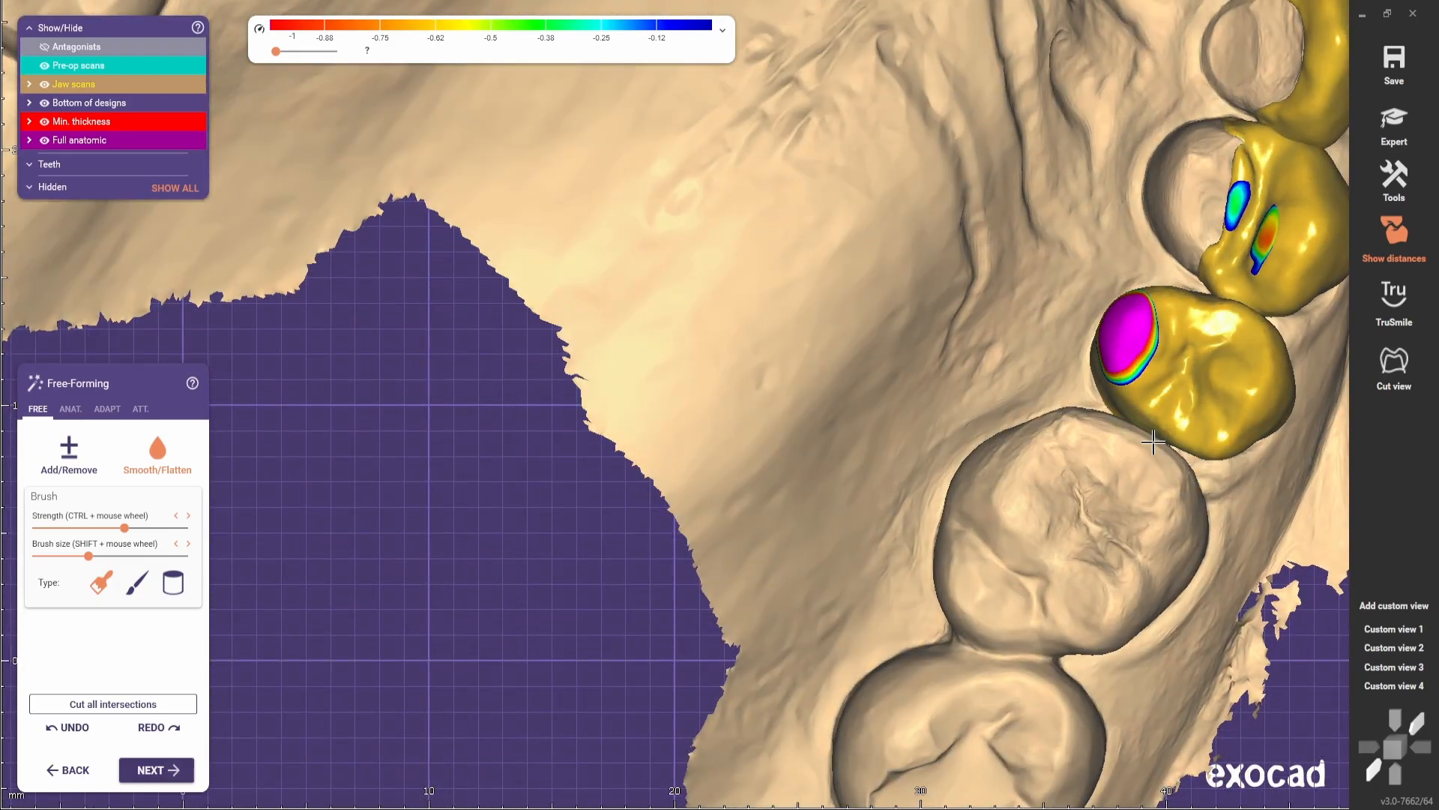
{"action": "scroll", "coordinate": [1096, 470], "scroll_direction": "down", "scroll_amount": 5}
{"action": "middle_click_drag", "start_coordinate": [585, 173], "coordinate": [852, 462]}
{"action": "scroll", "coordinate": [825, 420], "scroll_direction": "up", "scroll_amount": 3}
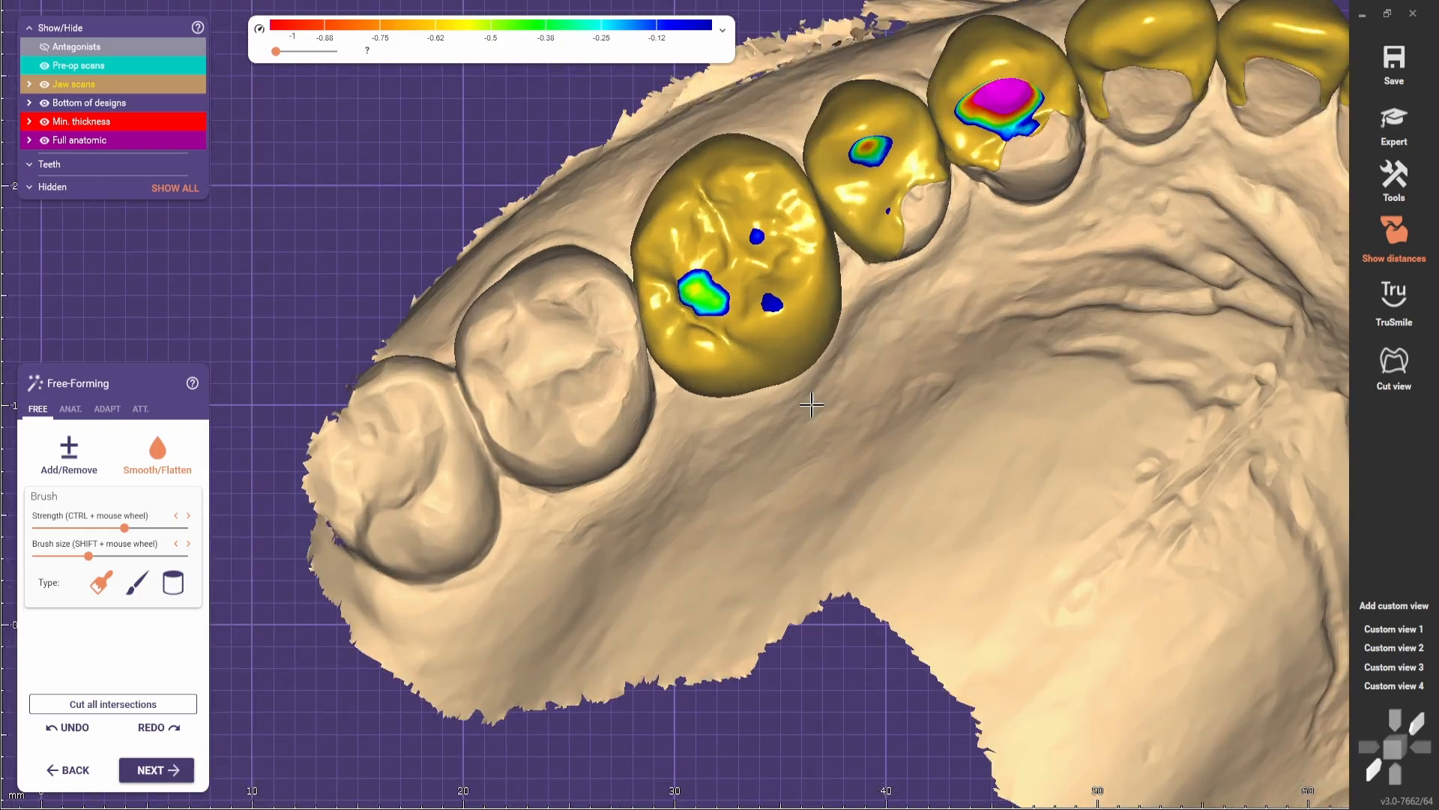
- Adapt the designs occlusally to the antagonist with static occlusion and return to free-forming
{"action": "middle_click_drag", "start_coordinate": [813, 402], "coordinate": [840, 484]}
{"action": "left_click", "coordinate": [106, 410]}
{"action": "left_click", "coordinate": [93, 485]}
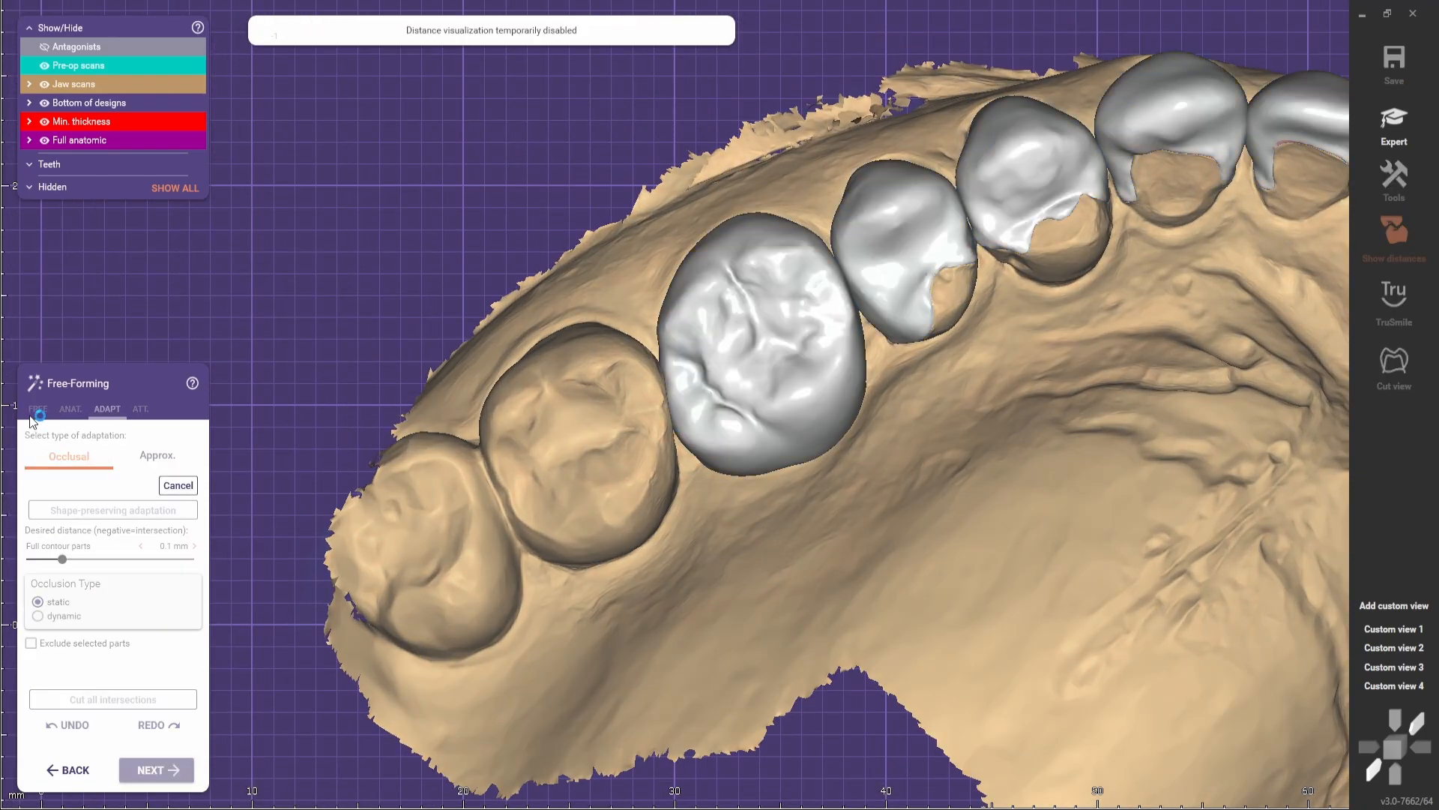
{"action": "left_click", "coordinate": [37, 409]}
- Switch to anatomical free-forming by tooth parts and examine molar 16 against its neighbours and the opposite side of the arch
{"action": "scroll", "coordinate": [727, 368], "scroll_direction": "up", "scroll_amount": 3}
{"action": "scroll", "coordinate": [715, 383], "scroll_direction": "down", "scroll_amount": 3}
{"action": "left_click", "coordinate": [71, 408]}
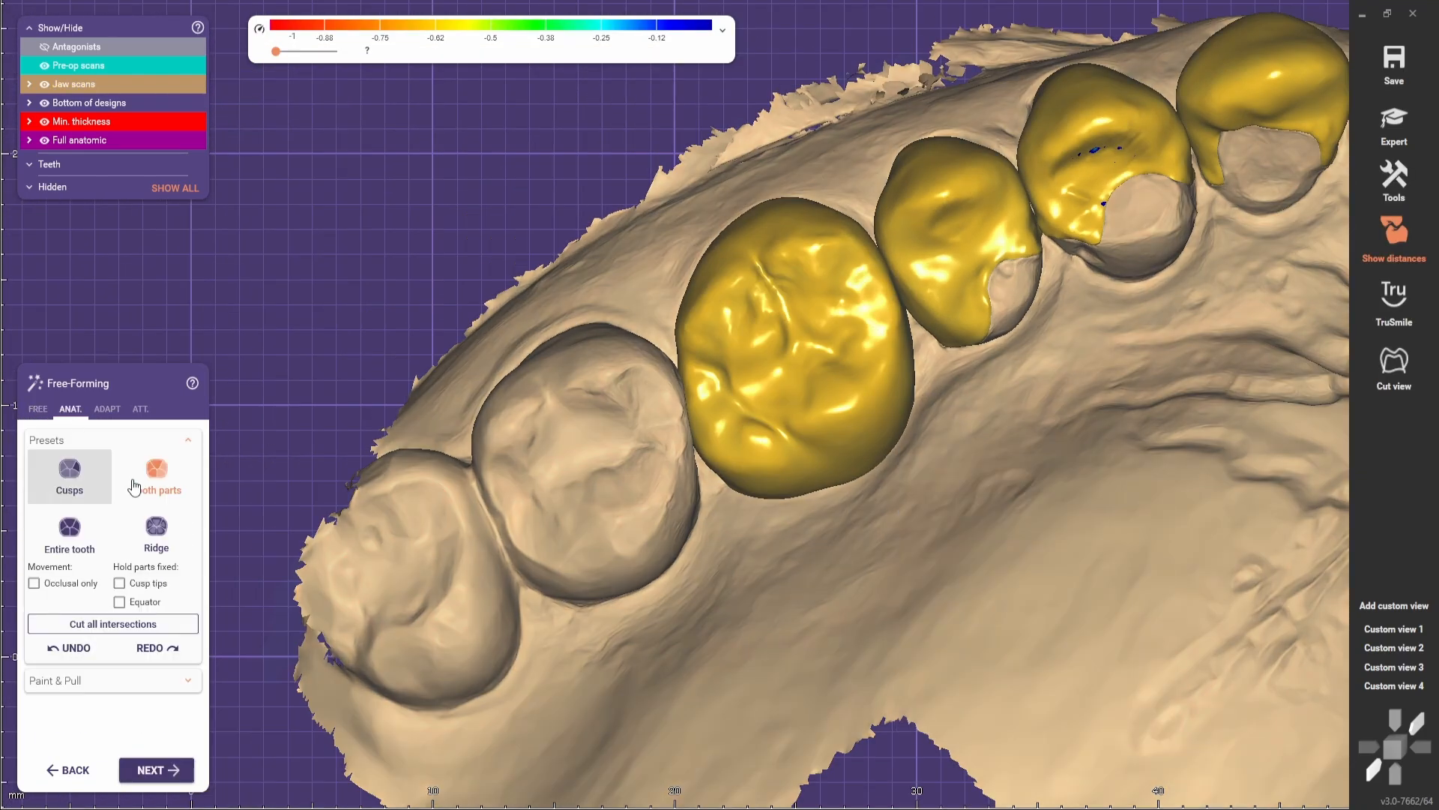
{"action": "scroll", "coordinate": [837, 237], "scroll_direction": "up", "scroll_amount": 3}
{"action": "key", "text": "2"}
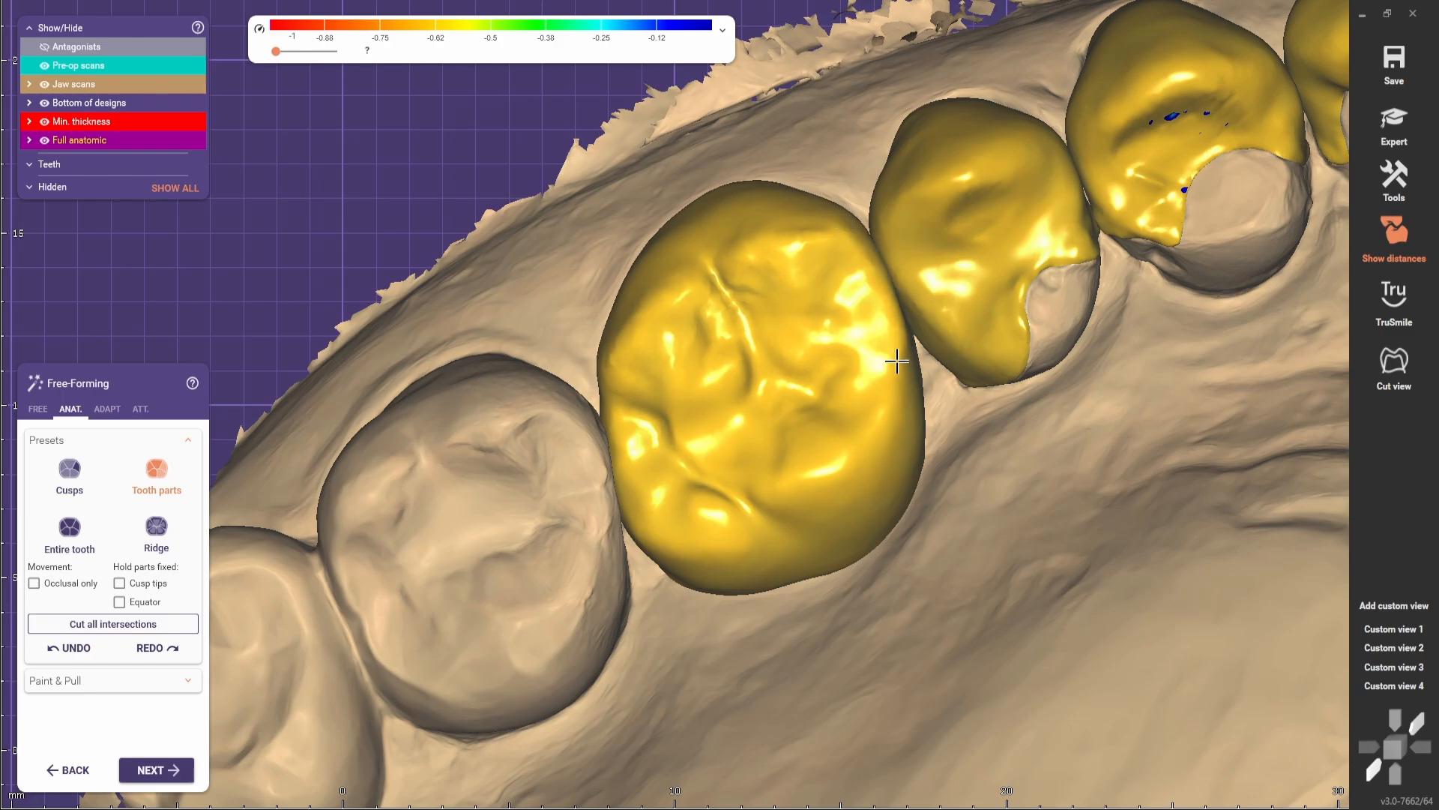
{"action": "scroll", "coordinate": [897, 362], "scroll_direction": "down", "scroll_amount": 3}
{"action": "right_click_drag", "start_coordinate": [1019, 668], "coordinate": [919, 357]}
{"action": "scroll", "coordinate": [919, 357], "scroll_direction": "down", "scroll_amount": 2}
{"action": "scroll", "coordinate": [802, 368], "scroll_direction": "up", "scroll_amount": 2}
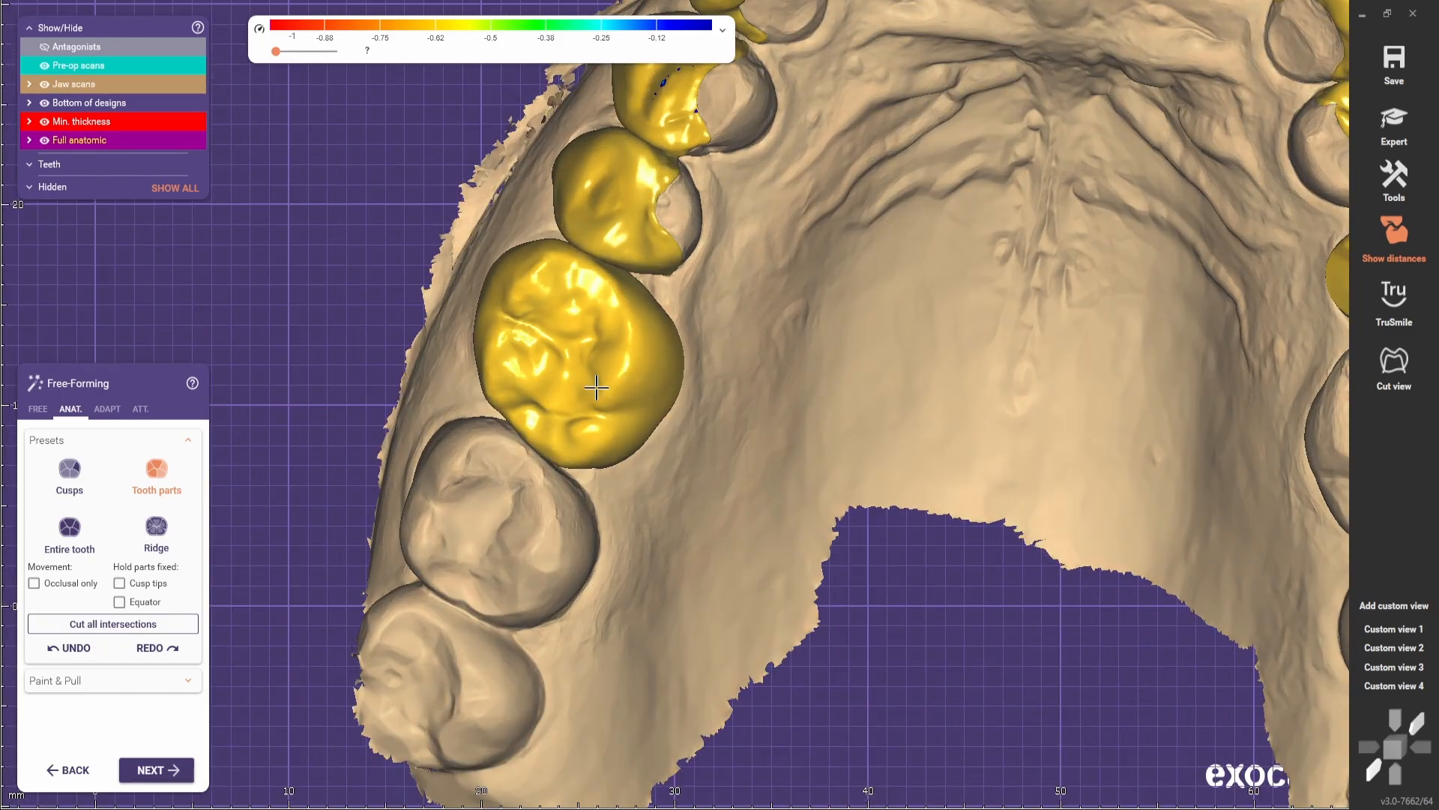
{"action": "scroll", "coordinate": [855, 498], "scroll_direction": "down", "scroll_amount": 2}
{"action": "scroll", "coordinate": [627, 321], "scroll_direction": "up", "scroll_amount": 2}
{"action": "scroll", "coordinate": [835, 462], "scroll_direction": "down", "scroll_amount": 2}
{"action": "scroll", "coordinate": [698, 338], "scroll_direction": "up", "scroll_amount": 2}
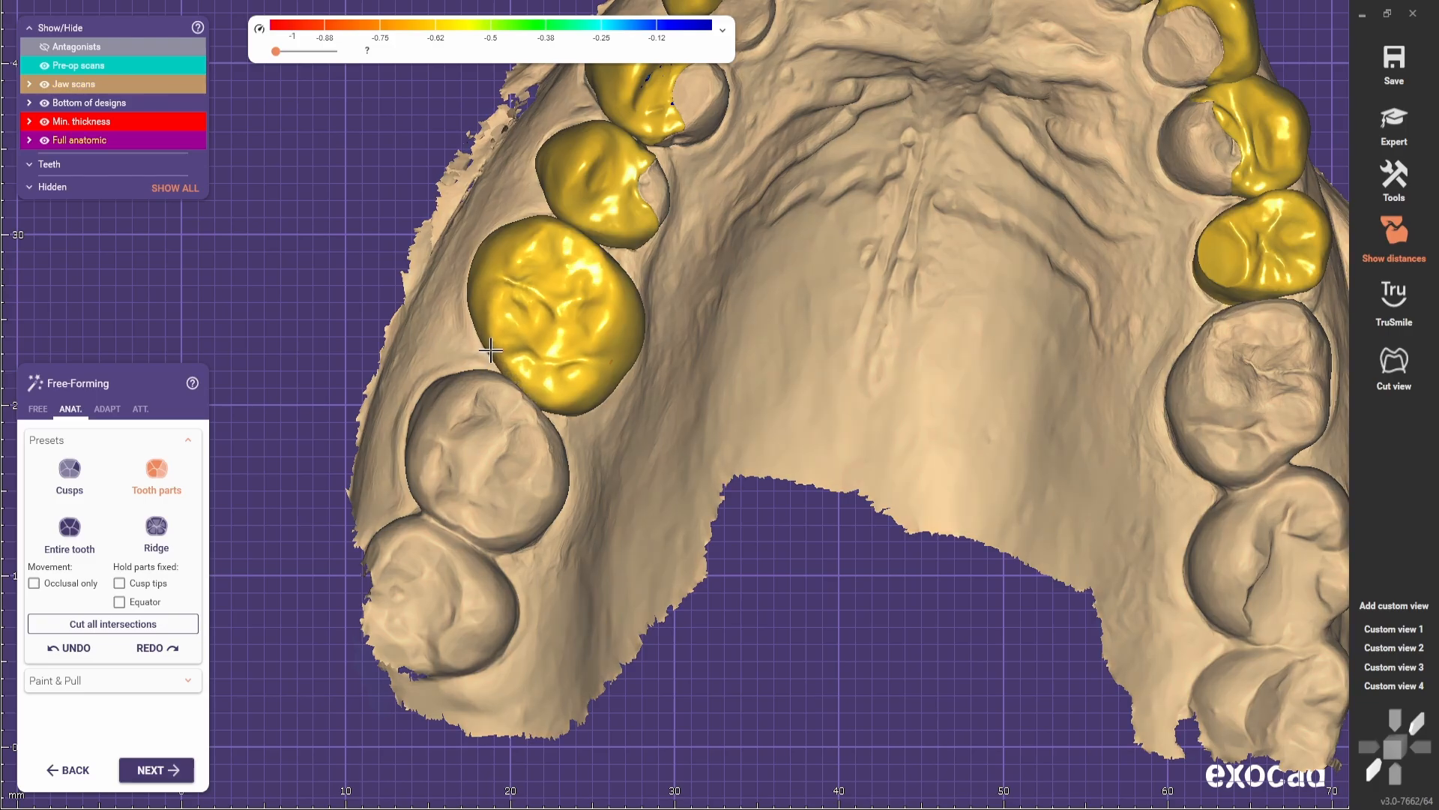
- Inspect molar 16 from the distal, buccal and occlusal sides while trying the ridge and cusp free-forming presets
{"action": "right_click_drag", "start_coordinate": [474, 332], "coordinate": [757, 330]}
{"action": "scroll", "coordinate": [817, 364], "scroll_direction": "up", "scroll_amount": 4}
{"action": "left_click", "coordinate": [156, 534]}
{"action": "scroll", "coordinate": [757, 329], "scroll_direction": "up", "scroll_amount": 3}
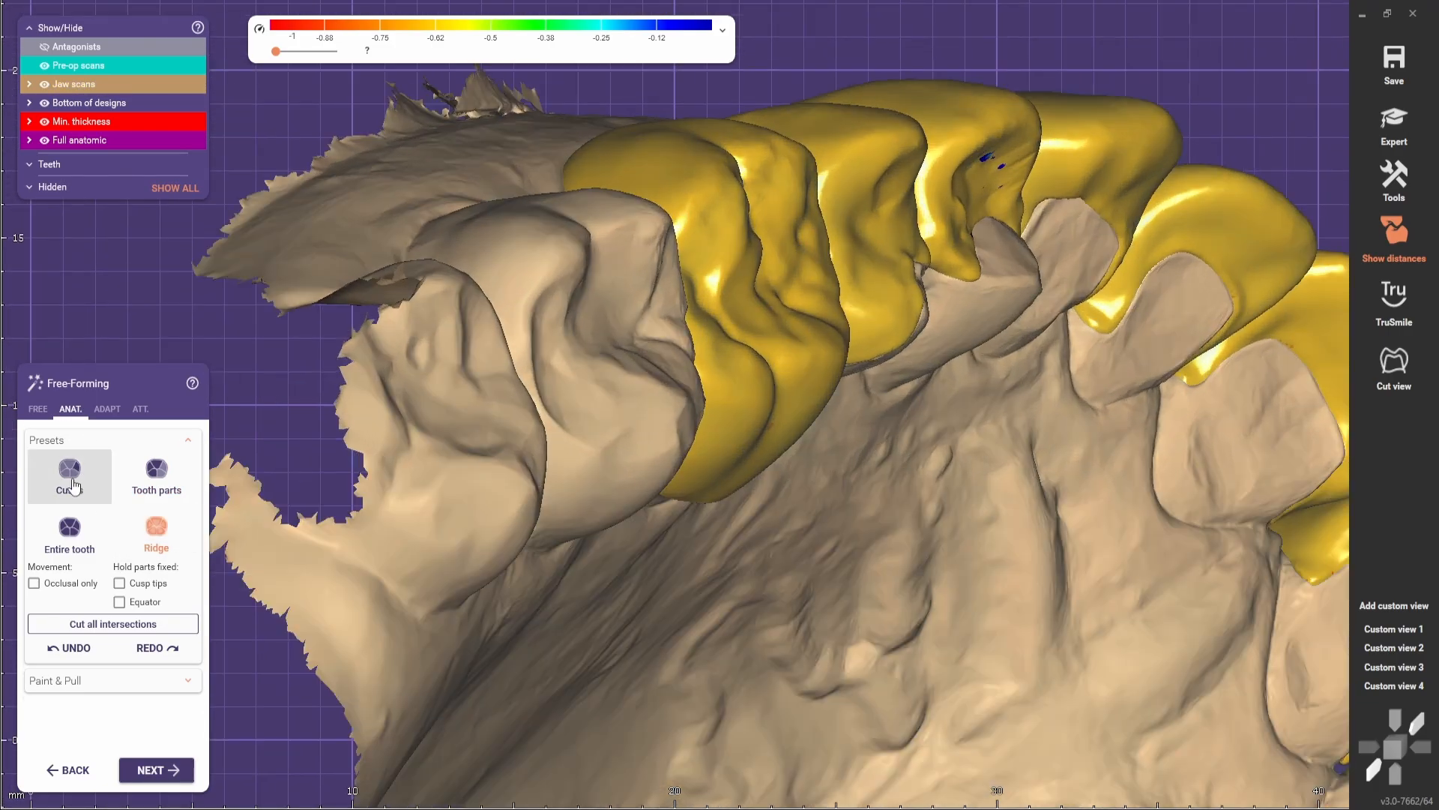
{"action": "left_click", "coordinate": [72, 481]}
{"action": "scroll", "coordinate": [787, 262], "scroll_direction": "down", "scroll_amount": 3}
{"action": "right_click_drag", "start_coordinate": [787, 263], "coordinate": [570, 315]}
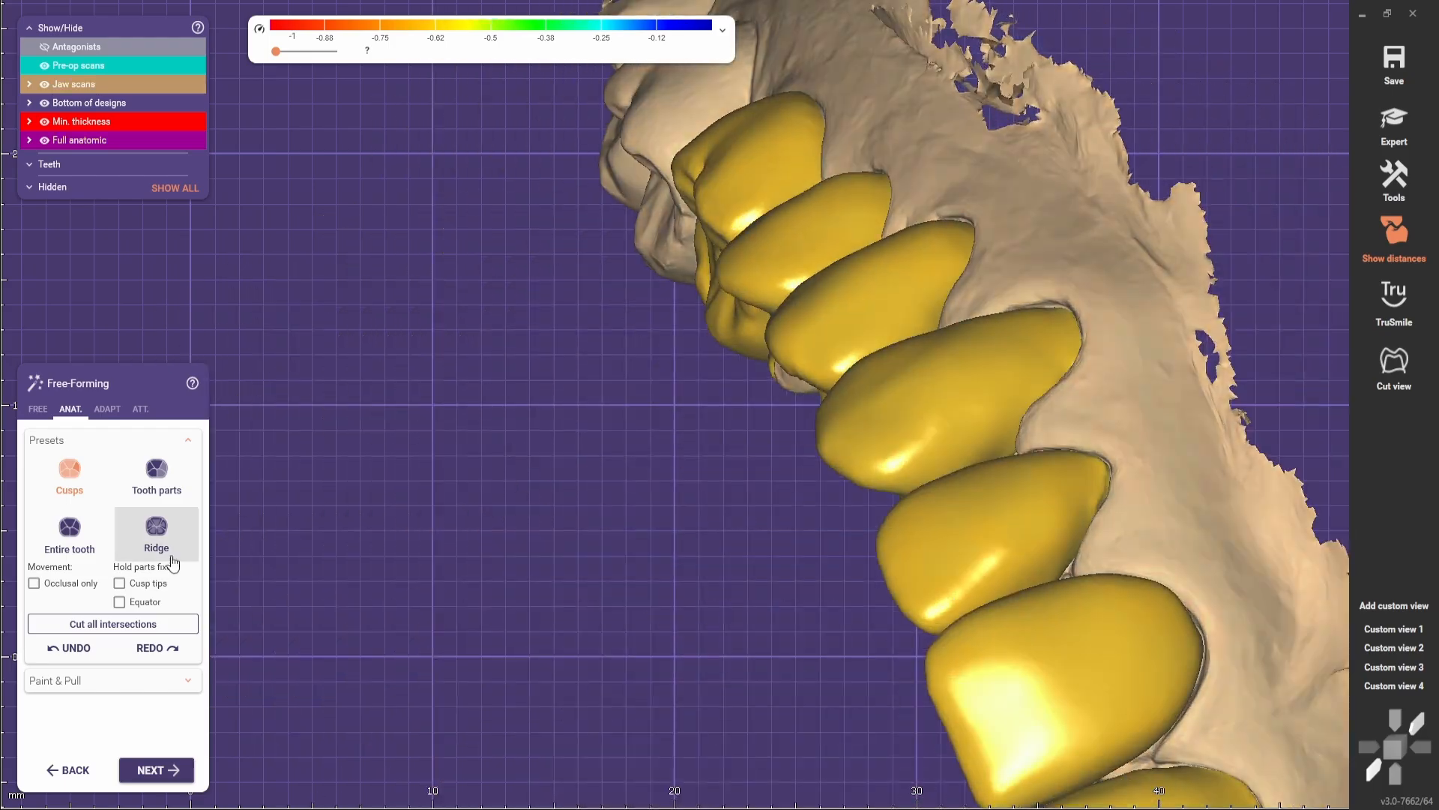
{"action": "left_click", "coordinate": [167, 558]}
{"action": "right_click_drag", "start_coordinate": [719, 188], "coordinate": [641, 432]}
{"action": "scroll", "coordinate": [641, 433], "scroll_direction": "up", "scroll_amount": 3}
- Smooth the distal part of molar 16 with the Smooth/Flatten brush, using a larger brush size
{"action": "left_click", "coordinate": [38, 409]}
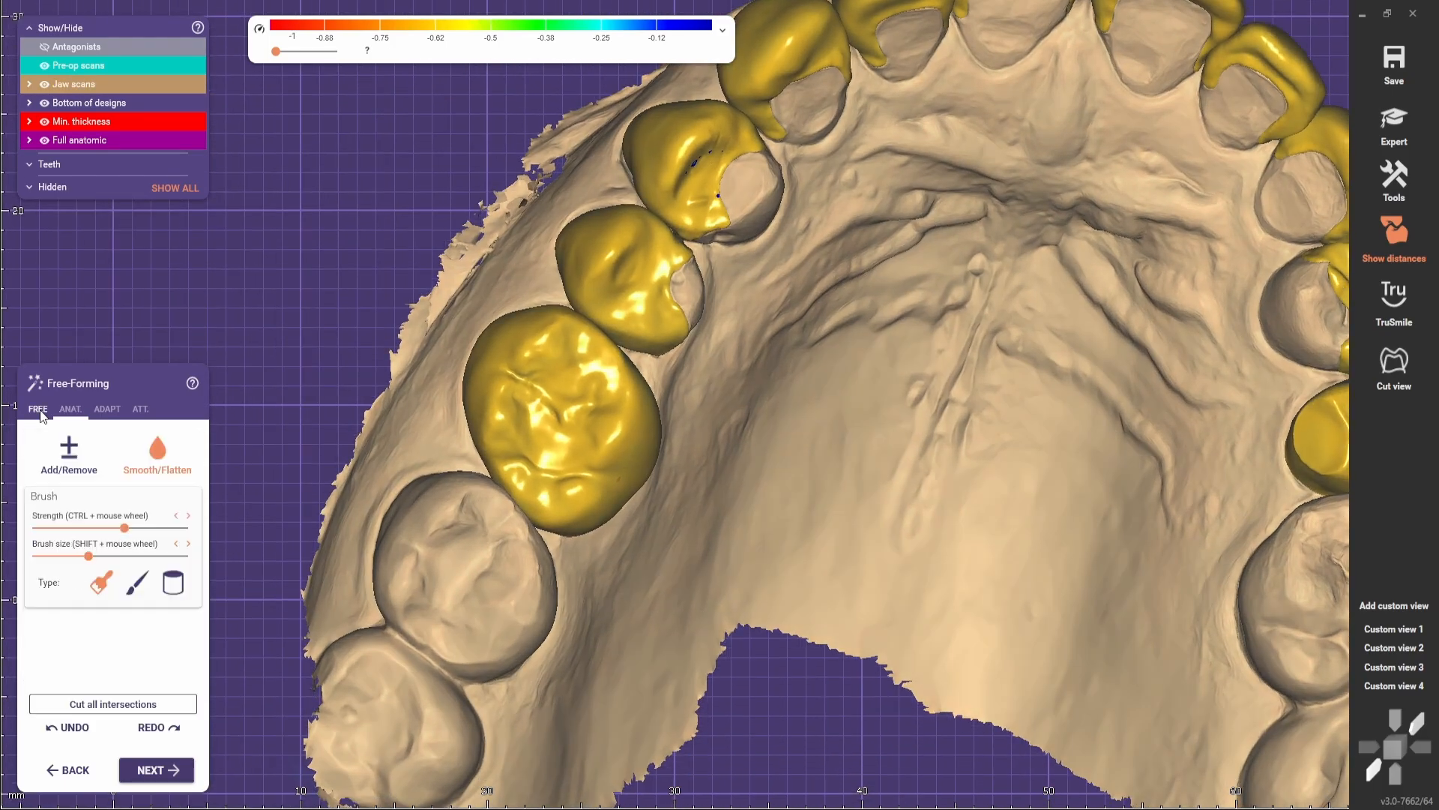
{"action": "scroll", "coordinate": [514, 604], "scroll_direction": "down", "scroll_amount": 3}
{"action": "scroll", "coordinate": [539, 448], "scroll_direction": "up", "scroll_amount": 5}
{"action": "mouse_move", "coordinate": [540, 449]}
{"action": "left_mouse_down"}
{"action": "mouse_move", "coordinate": [562, 400]}
{"action": "mouse_move", "coordinate": [509, 492]}
{"action": "left_mouse_up"}
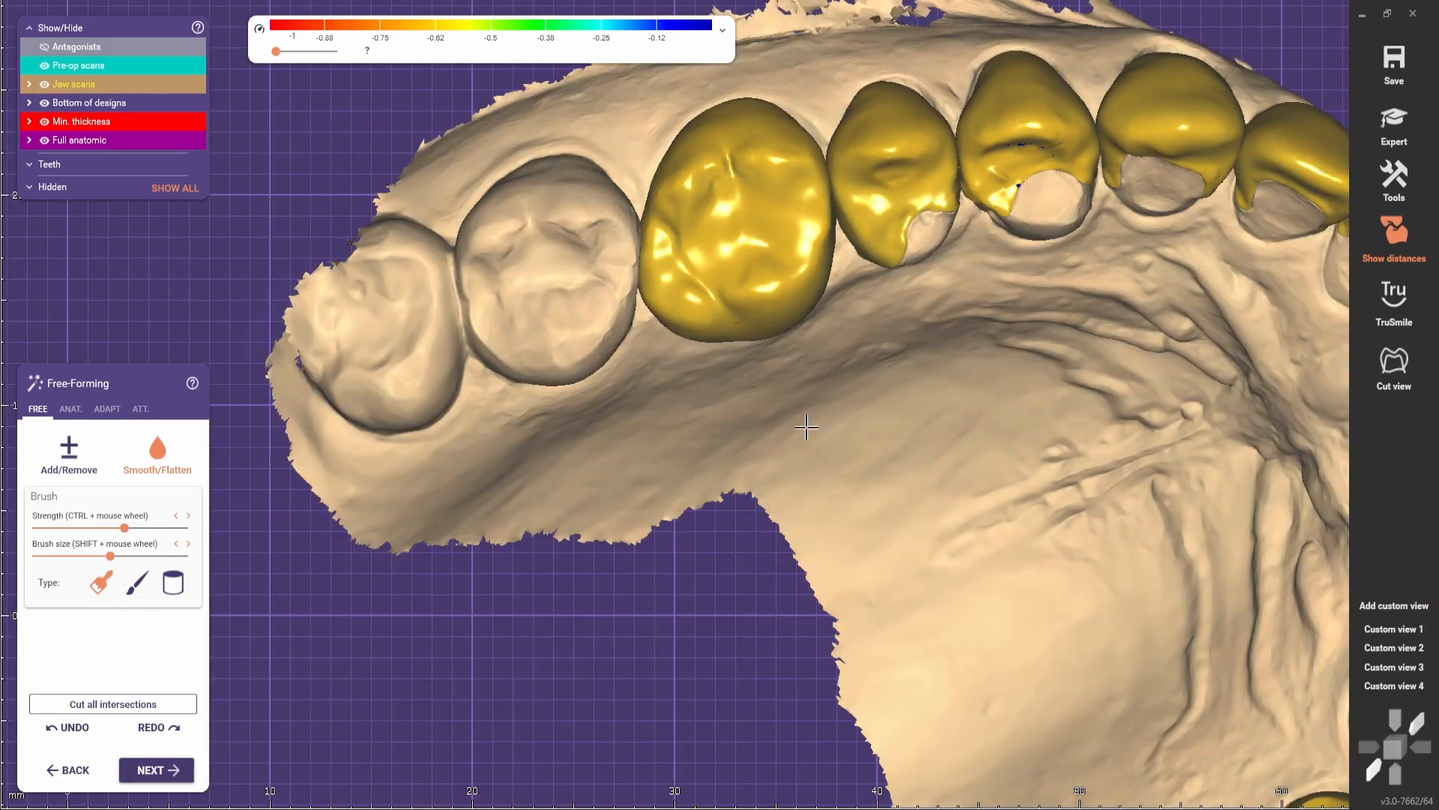
{"action": "right_click_drag", "start_coordinate": [806, 426], "coordinate": [793, 511]}
{"action": "scroll", "coordinate": [570, 398], "scroll_direction": "up", "scroll_amount": 4}
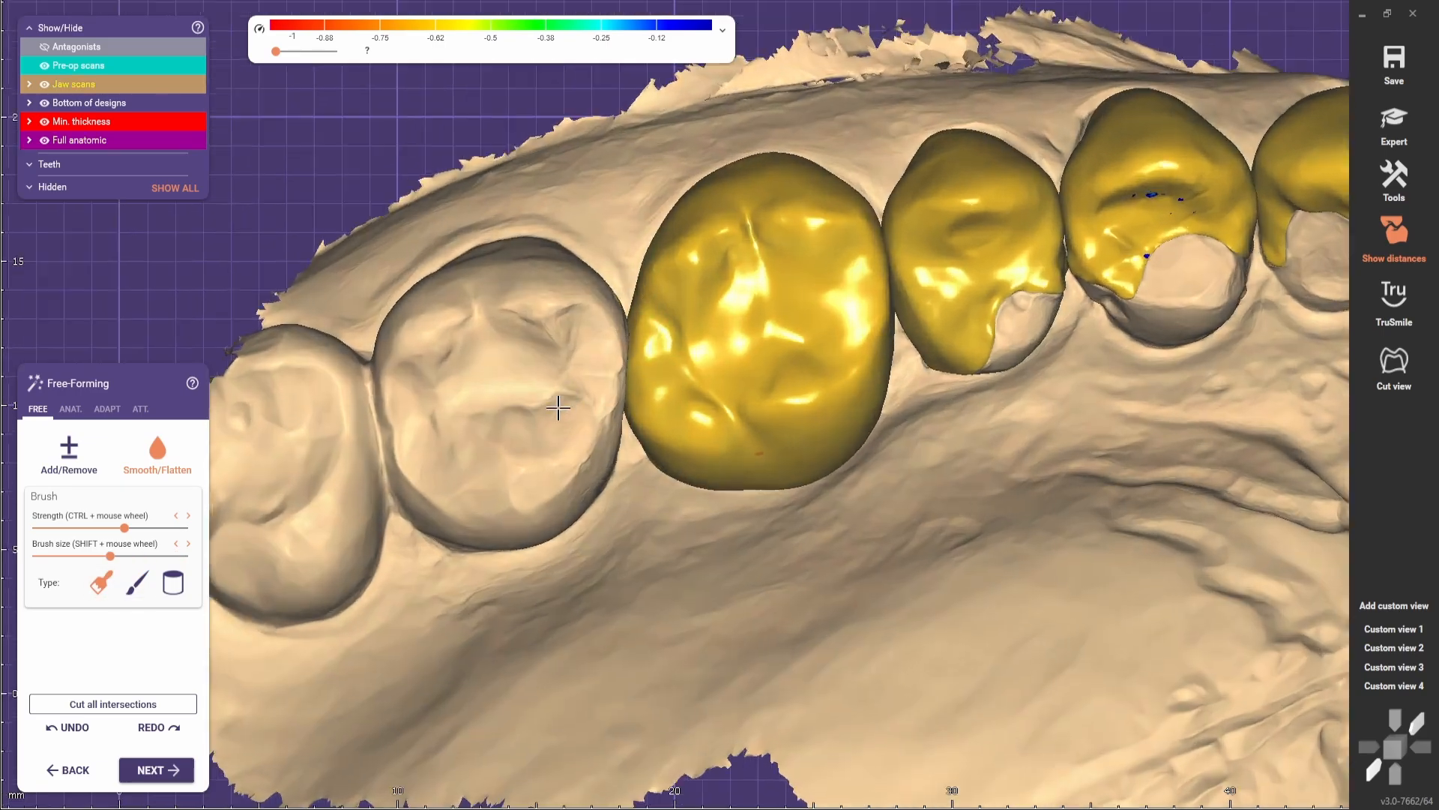
{"action": "scroll", "coordinate": [595, 438], "scroll_direction": "down", "scroll_amount": 1}
- Carve the buccal, central and distopalatal fissures of molar 16 with the finest pointed Add/Remove brush at full strength
{"action": "left_click", "coordinate": [138, 584]}
{"action": "left_click", "coordinate": [69, 455]}
{"action": "scroll", "coordinate": [753, 374], "scroll_direction": "up", "scroll_amount": 4}
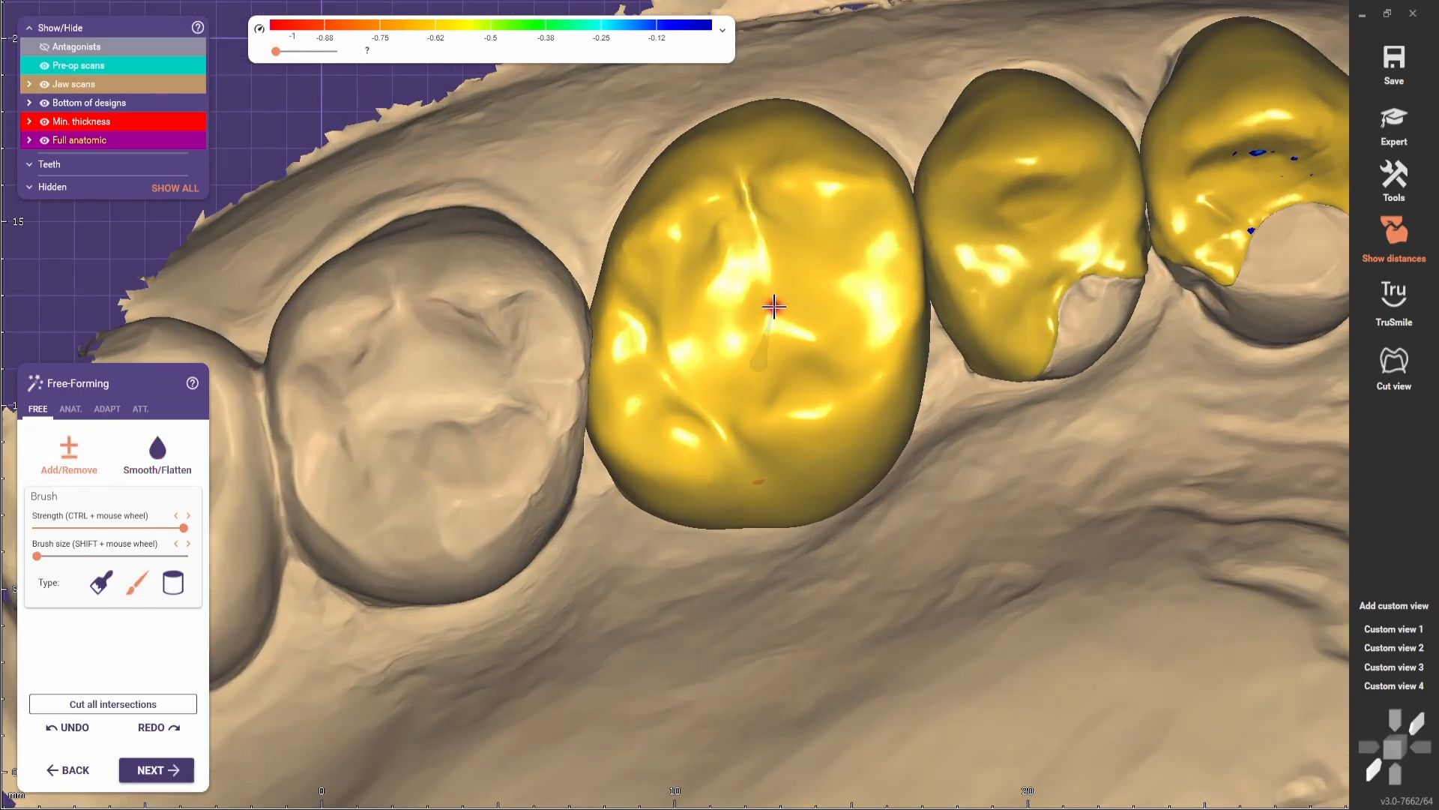
{"action": "left_click_drag", "start_coordinate": [807, 302], "coordinate": [812, 278]}
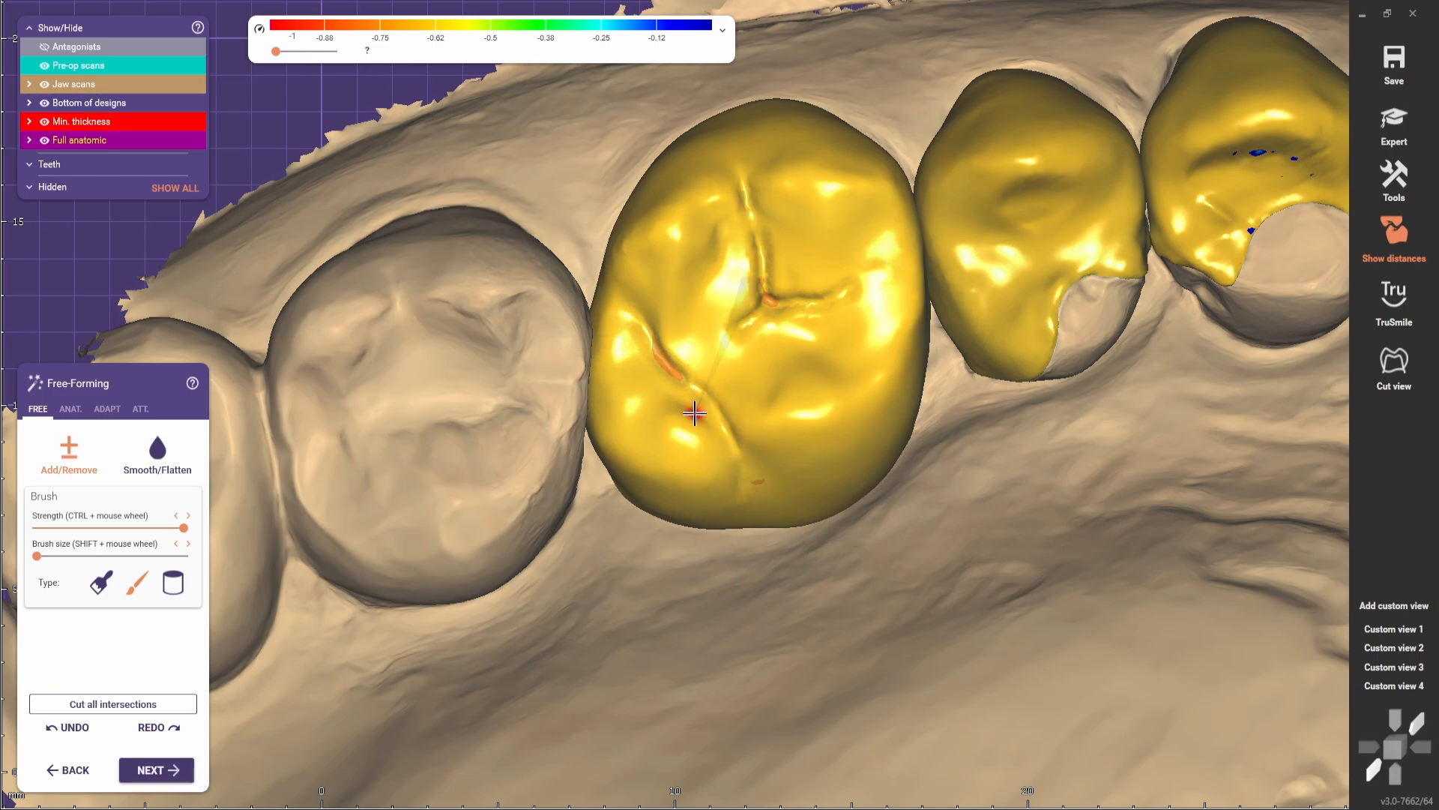
- Build up the inner cusp slopes and oblique ridge of molar 16 with a larger Add/Remove brush at low strength
{"action": "scroll", "coordinate": [695, 412], "scroll_direction": "down", "scroll_amount": 5, "text": "ctrl"}
{"action": "scroll", "coordinate": [682, 409], "scroll_direction": "up", "scroll_amount": 5, "text": "shift"}
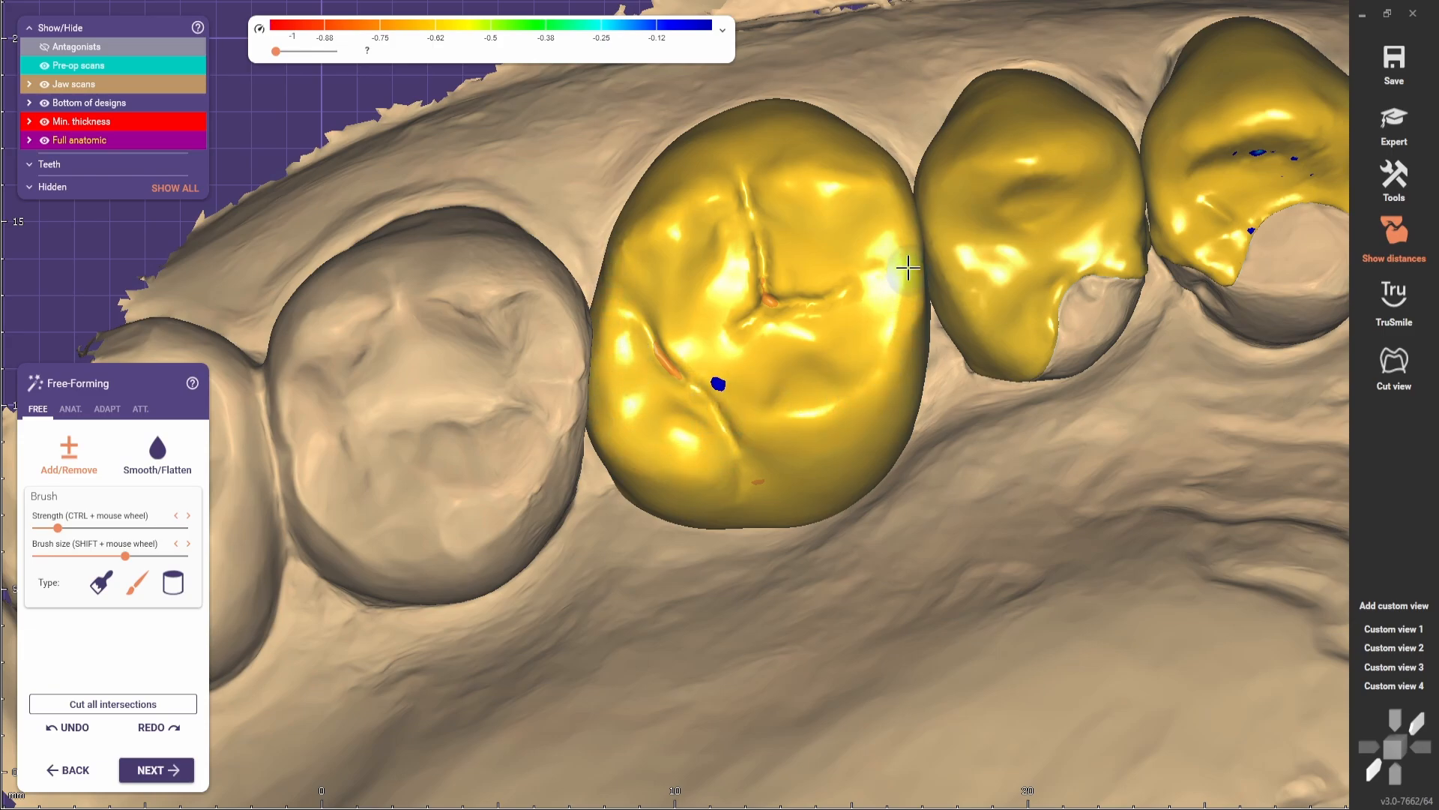
{"action": "scroll", "coordinate": [779, 348], "scroll_direction": "up", "scroll_amount": 3, "text": "shift"}
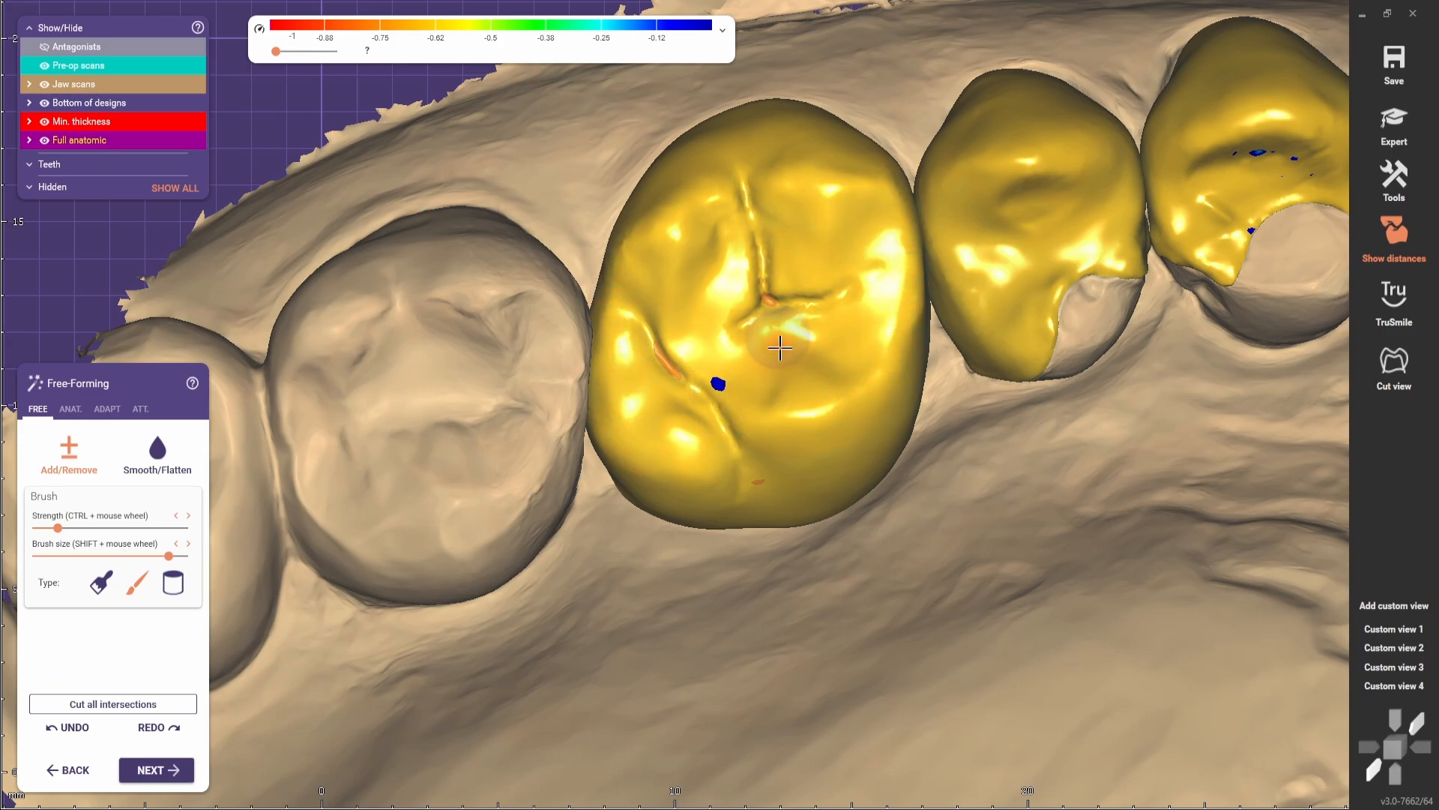
{"action": "left_click_drag", "start_coordinate": [762, 339], "coordinate": [722, 279]}
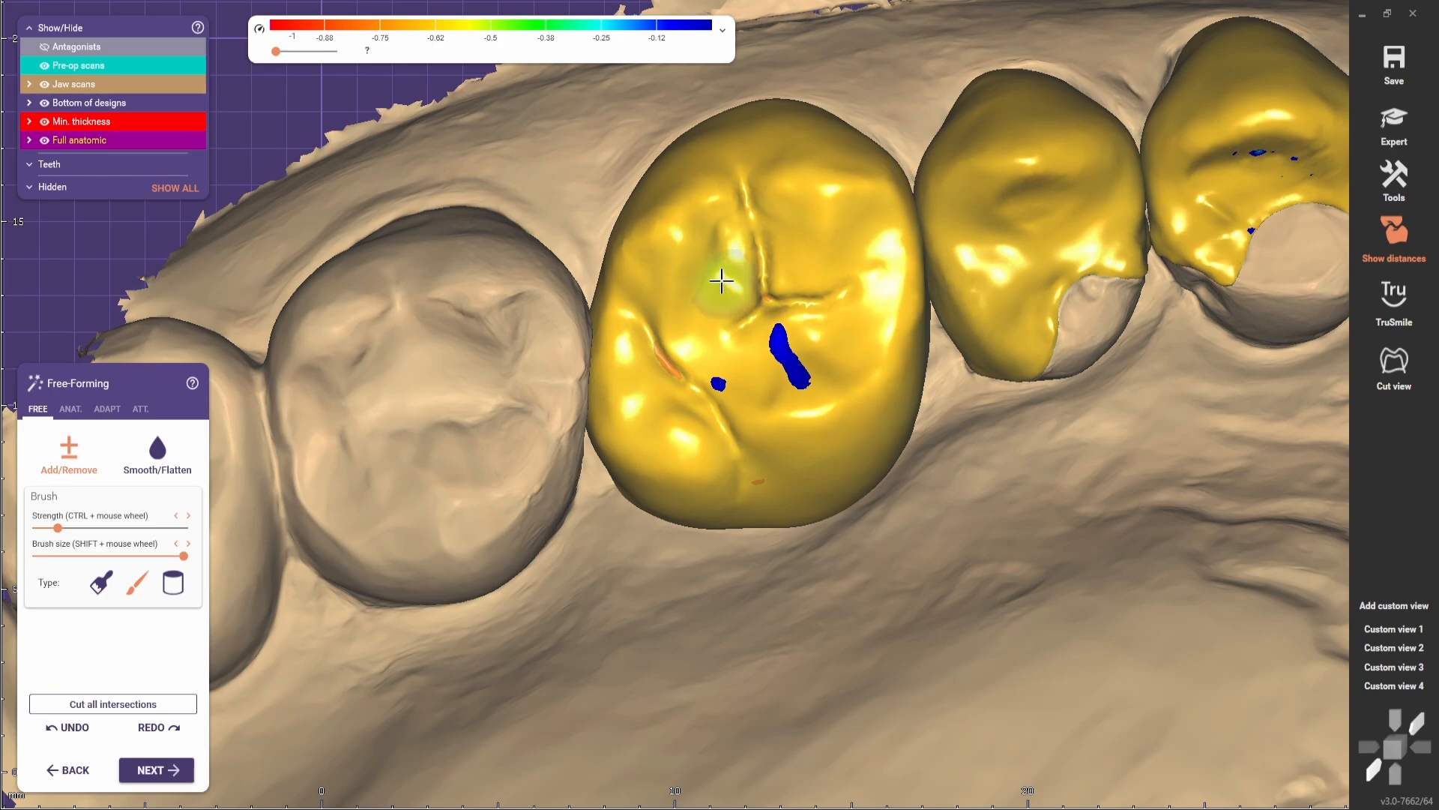
{"action": "left_click_drag", "start_coordinate": [800, 235], "coordinate": [787, 277]}
{"action": "right_click_drag", "start_coordinate": [673, 233], "coordinate": [618, 412]}
{"action": "scroll", "coordinate": [618, 412], "scroll_direction": "down", "scroll_amount": 3}
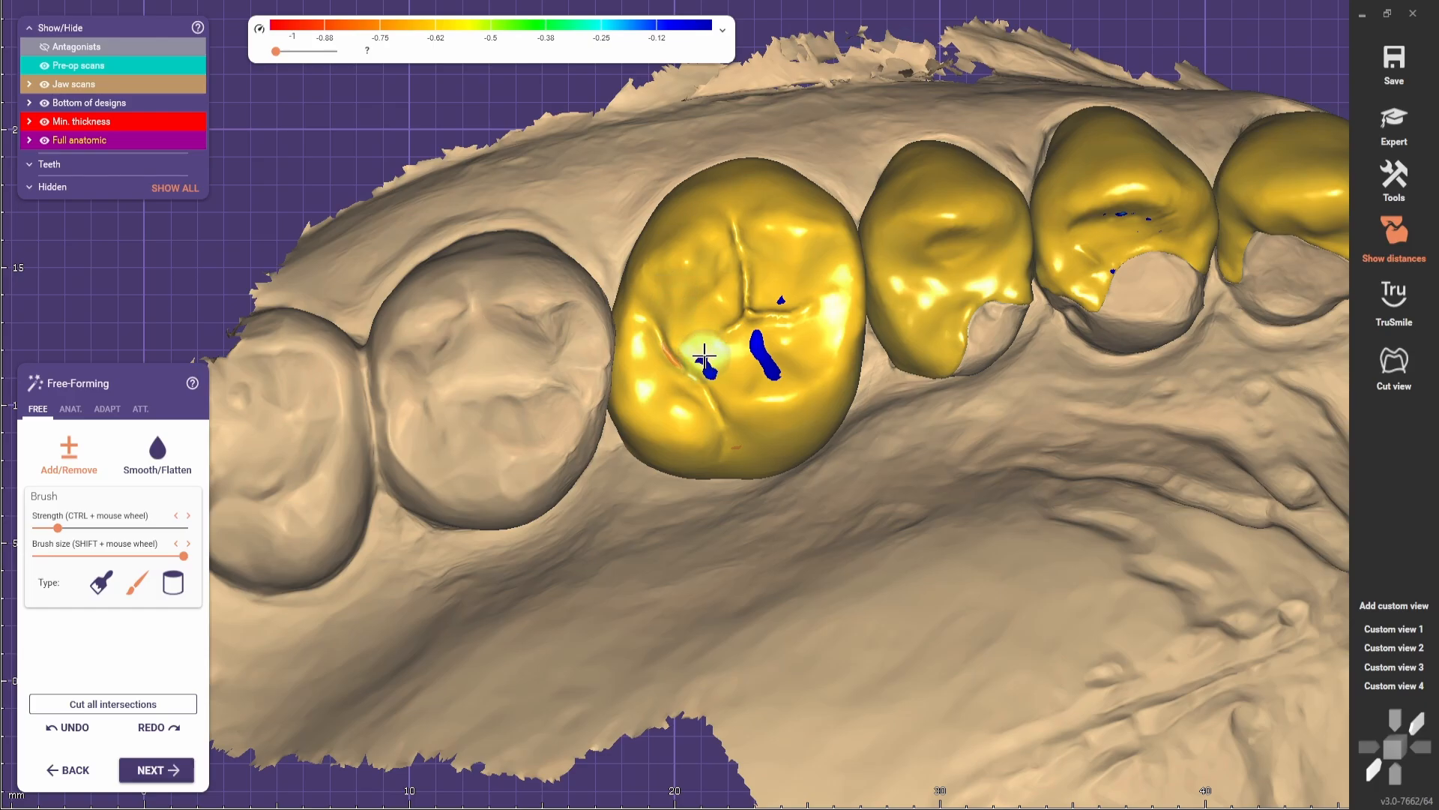
{"action": "scroll", "coordinate": [659, 330], "scroll_direction": "up", "scroll_amount": 2}
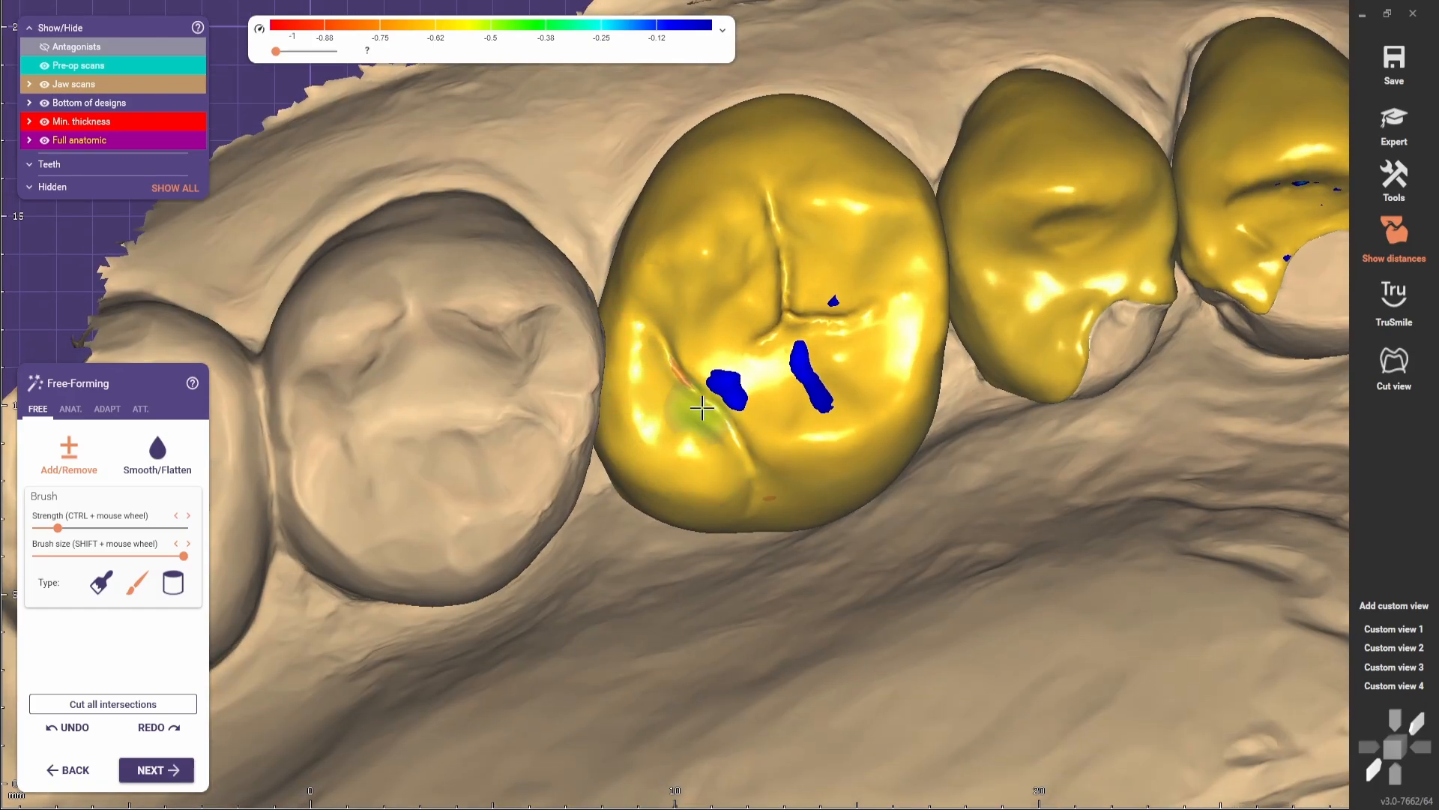
- Adjust the brush size, retouch the palatal surface of molar 16 and check its occlusal shape within the arch
{"action": "scroll", "coordinate": [702, 407], "scroll_direction": "down", "scroll_amount": 3}
{"action": "mouse_move", "coordinate": [703, 408]}
{"action": "right_mouse_down"}
{"action": "mouse_move", "coordinate": [659, 498]}
{"action": "mouse_move", "coordinate": [668, 524]}
{"action": "mouse_move", "coordinate": [748, 332]}
{"action": "mouse_move", "coordinate": [772, 450]}
{"action": "mouse_move", "coordinate": [892, 348]}
{"action": "right_mouse_up"}
{"action": "scroll", "coordinate": [697, 480], "scroll_direction": "up", "scroll_amount": 2}
{"action": "scroll", "coordinate": [668, 524], "scroll_direction": "down", "scroll_amount": 3}
{"action": "scroll", "coordinate": [668, 524], "scroll_direction": "up", "scroll_amount": 1}
{"action": "middle_click_drag", "start_coordinate": [892, 348], "coordinate": [690, 401]}
{"action": "scroll", "coordinate": [697, 390], "scroll_direction": "up", "scroll_amount": 2}
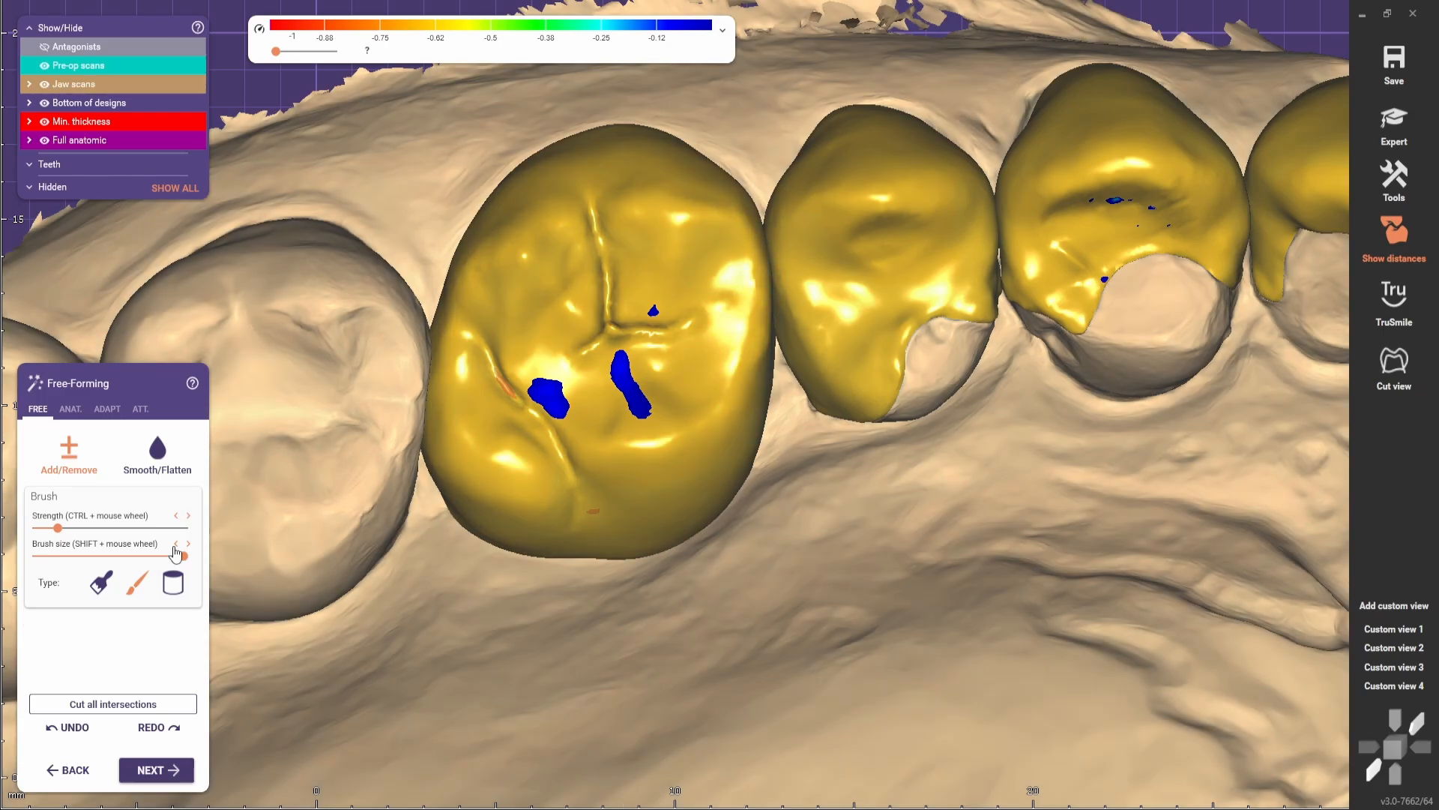
{"action": "left_click", "coordinate": [174, 549]}
{"action": "scroll", "coordinate": [734, 359], "scroll_direction": "down", "scroll_amount": 5}
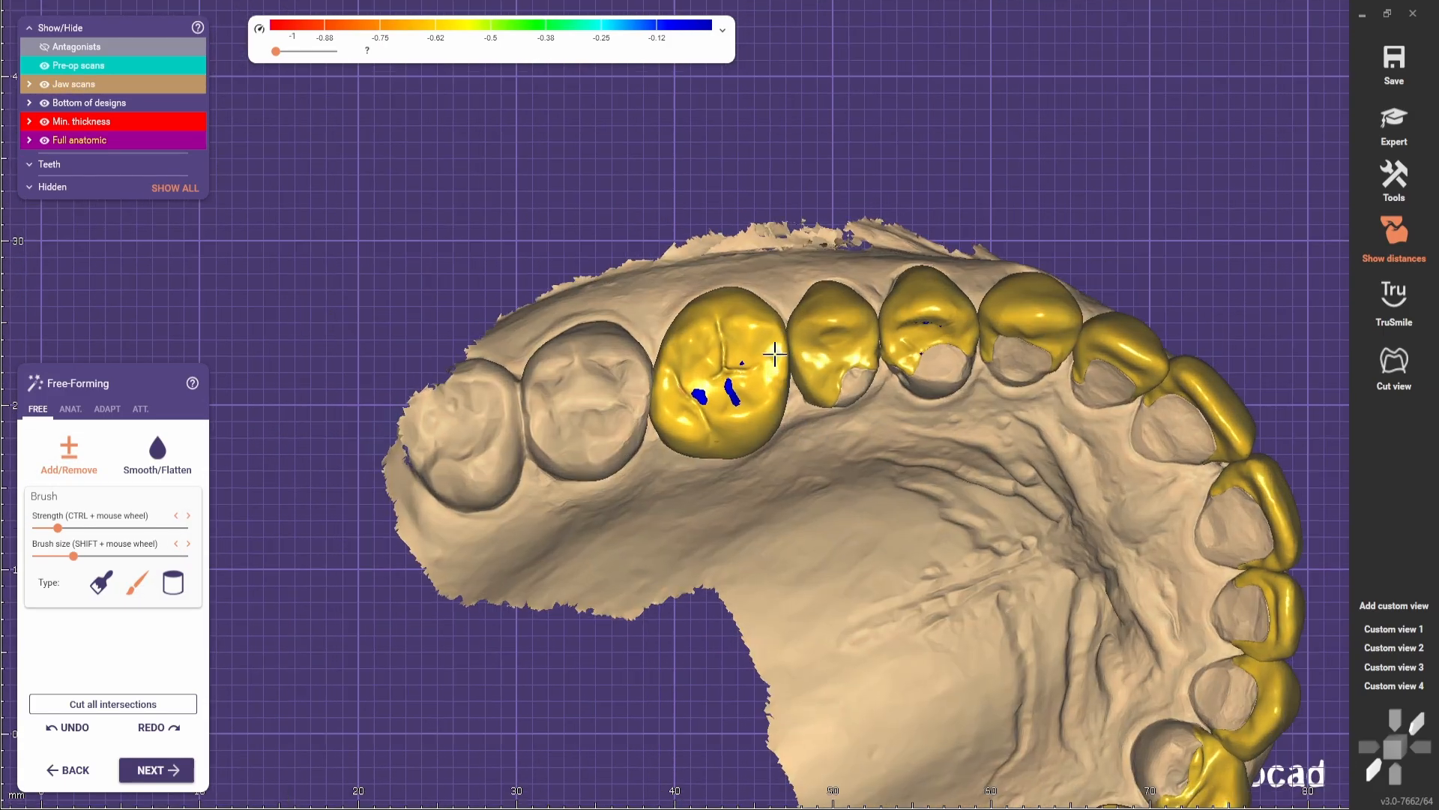
{"action": "scroll", "coordinate": [775, 354], "scroll_direction": "up", "scroll_amount": 3}
{"action": "right_click_drag", "start_coordinate": [779, 360], "coordinate": [727, 574]}
{"action": "scroll", "coordinate": [694, 618], "scroll_direction": "down", "scroll_amount": 3}
{"action": "scroll", "coordinate": [731, 555], "scroll_direction": "up", "scroll_amount": 3}
{"action": "scroll", "coordinate": [733, 440], "scroll_direction": "up", "scroll_amount": 5, "text": "shift"}
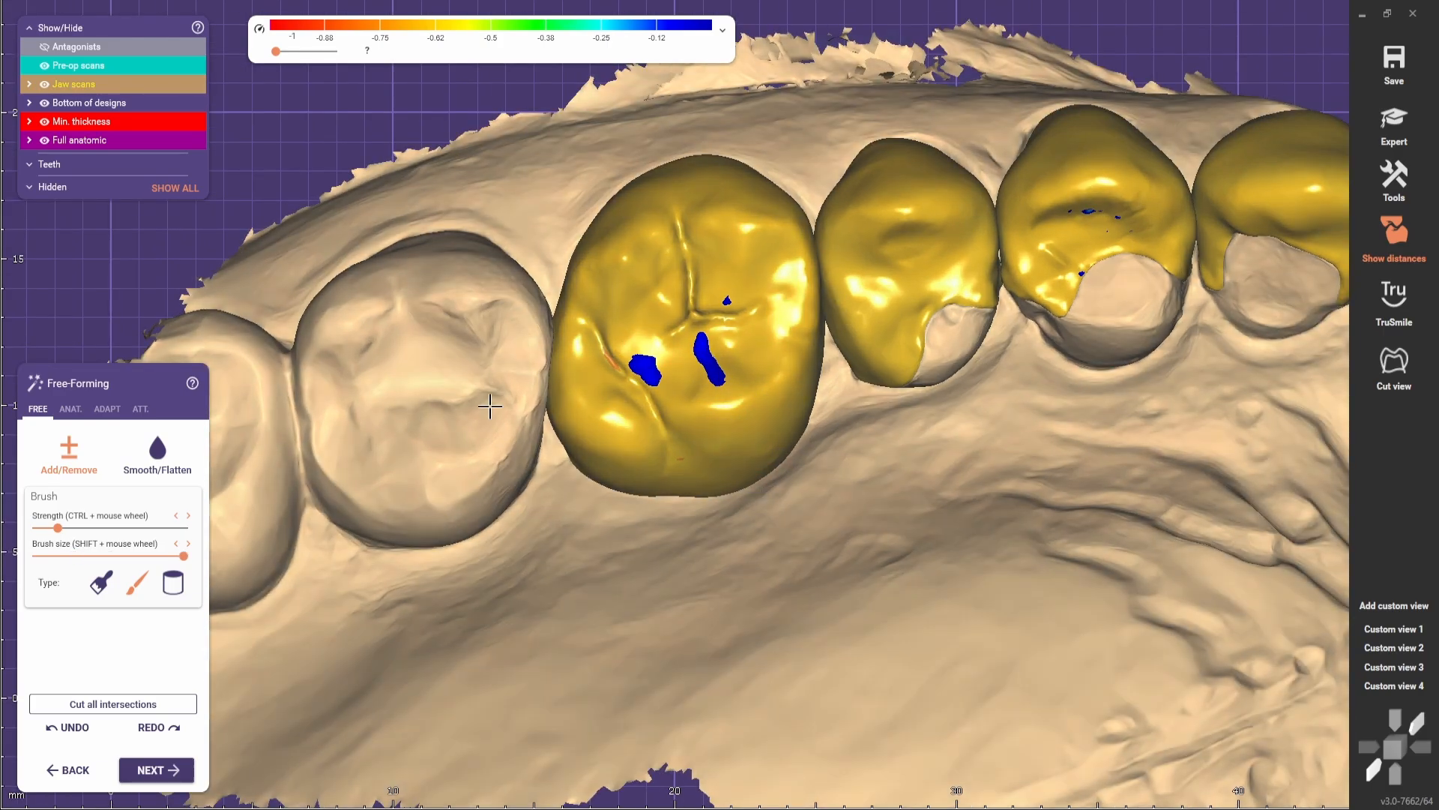
- Cut the occlusal intersections with the antagonist at 0.1 mm static distance and return to brush free-forming
{"action": "left_click", "coordinate": [107, 408]}
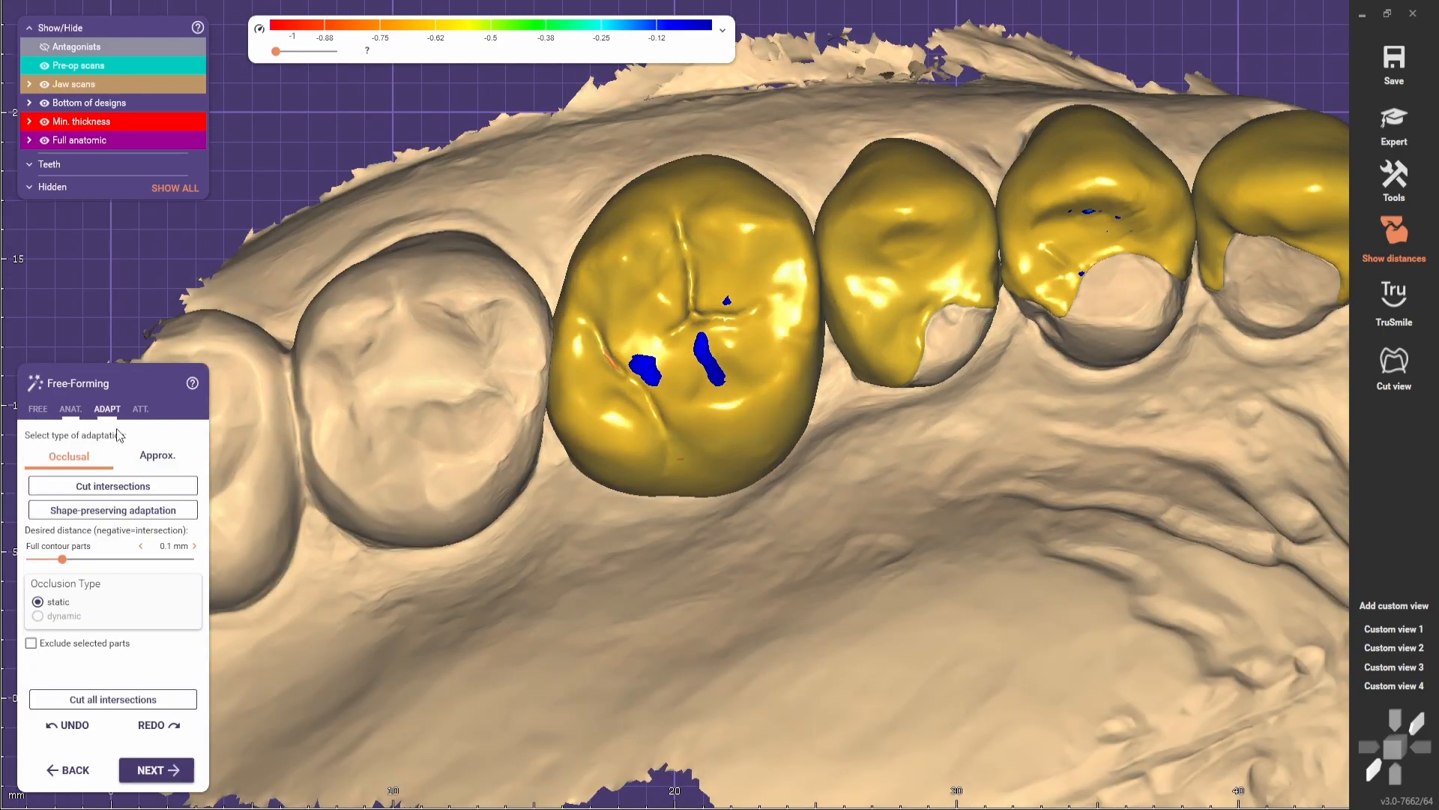
{"action": "left_click", "coordinate": [114, 486]}
{"action": "right_click_drag", "start_coordinate": [569, 498], "coordinate": [564, 489]}
{"action": "left_click", "coordinate": [38, 409]}
- Carve a secondary groove on the inner slope of molar 16's distobuccal cusp with the finest full-strength Add/Remove brush
{"action": "scroll", "coordinate": [634, 276], "scroll_direction": "up", "scroll_amount": 4}
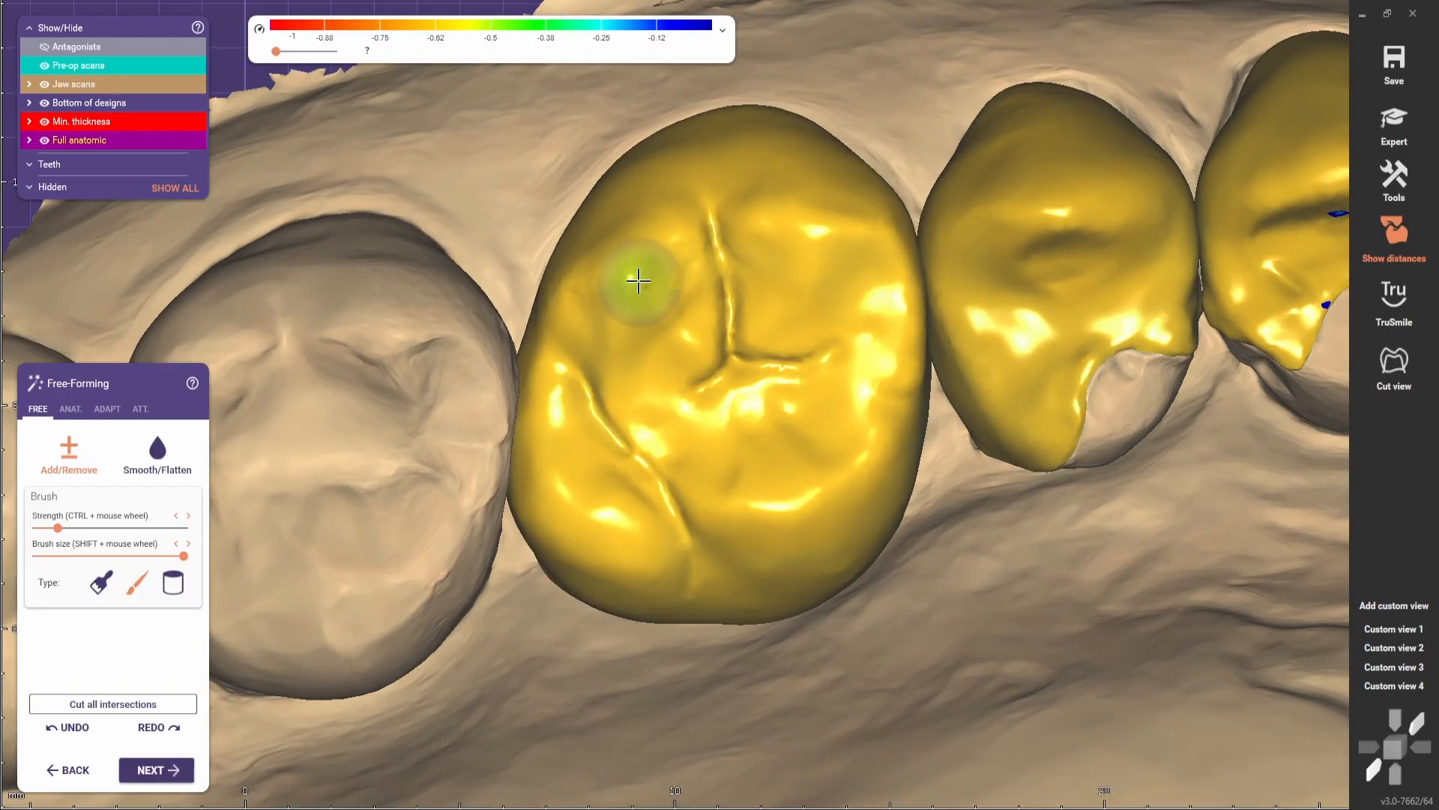
{"action": "scroll", "coordinate": [690, 290], "scroll_direction": "up", "scroll_amount": 8, "text": "ctrl"}
{"action": "scroll", "coordinate": [723, 276], "scroll_direction": "down", "scroll_amount": 4, "text": "shift"}
{"action": "scroll", "coordinate": [700, 282], "scroll_direction": "down", "scroll_amount": 3}
{"action": "scroll", "coordinate": [701, 280], "scroll_direction": "up", "scroll_amount": 3}
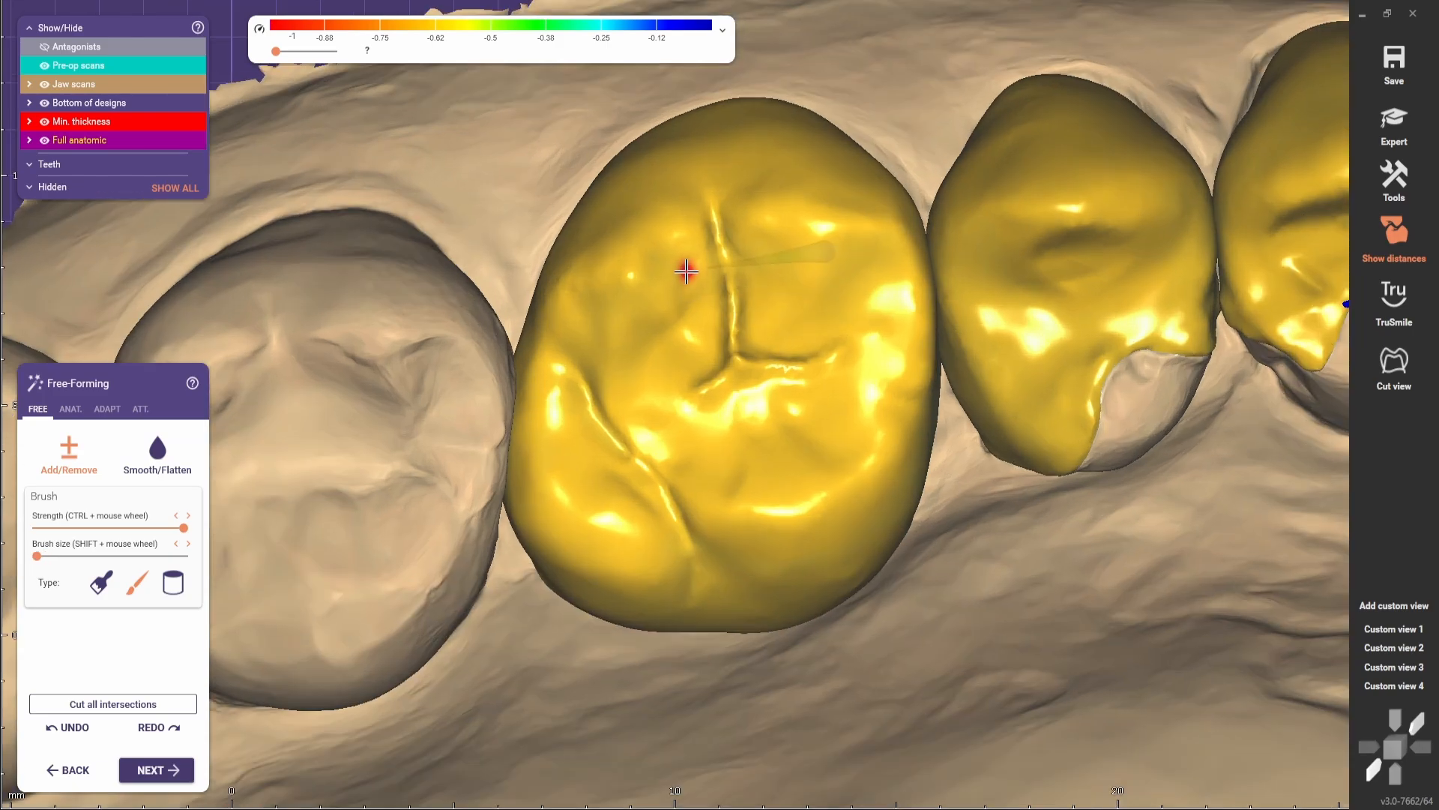
{"action": "left_click_drag", "start_coordinate": [684, 270], "coordinate": [687, 410]}
{"action": "scroll", "coordinate": [680, 458], "scroll_direction": "down", "scroll_amount": 3}
{"action": "scroll", "coordinate": [681, 450], "scroll_direction": "up", "scroll_amount": 2}
{"action": "left_click_drag", "start_coordinate": [707, 326], "coordinate": [701, 353]}
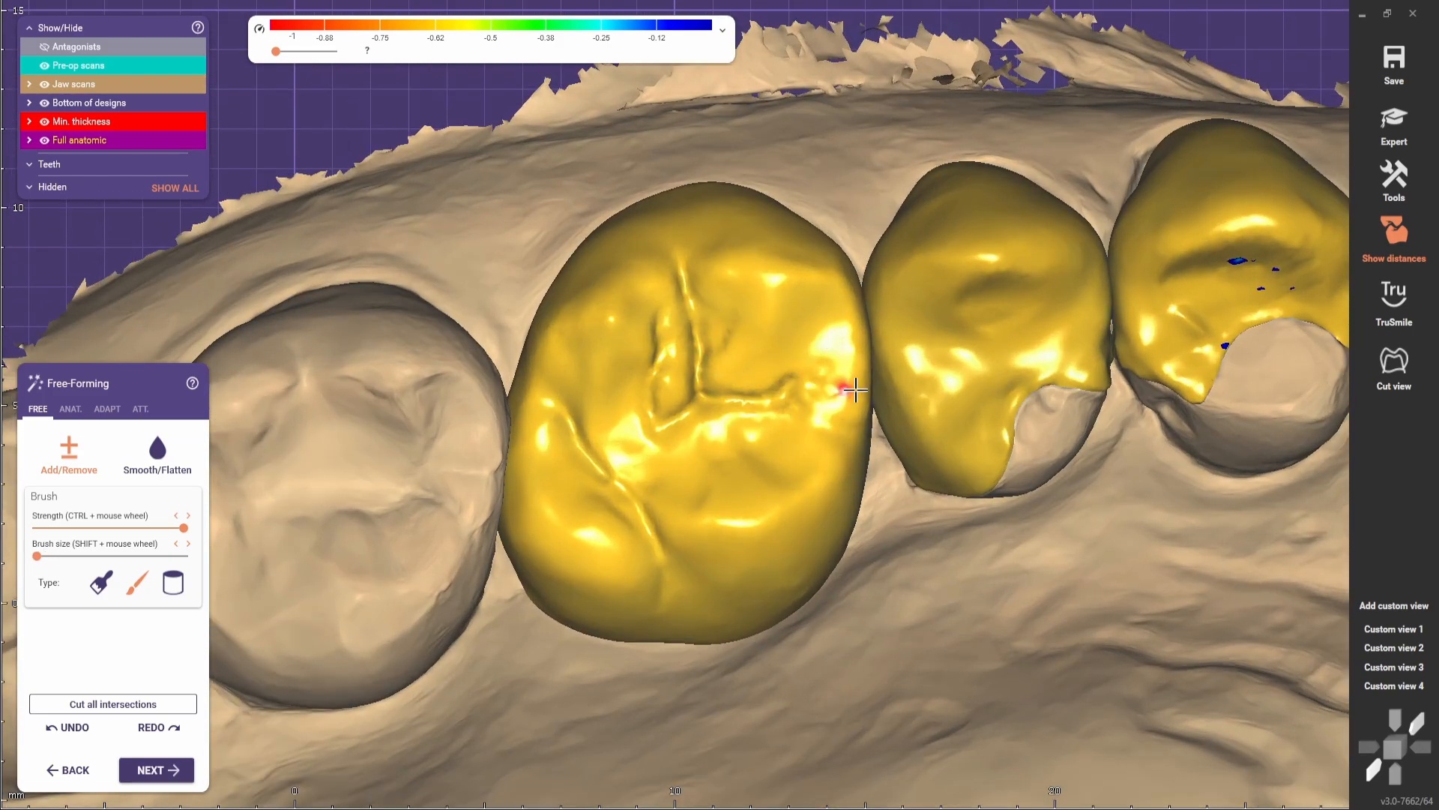
- Deepen the central and mesial fissures of molar 16 and refine the distopalatal groove with the fine brush
{"action": "scroll", "coordinate": [839, 405], "scroll_direction": "down", "scroll_amount": 3}
{"action": "scroll", "coordinate": [777, 408], "scroll_direction": "up", "scroll_amount": 4}
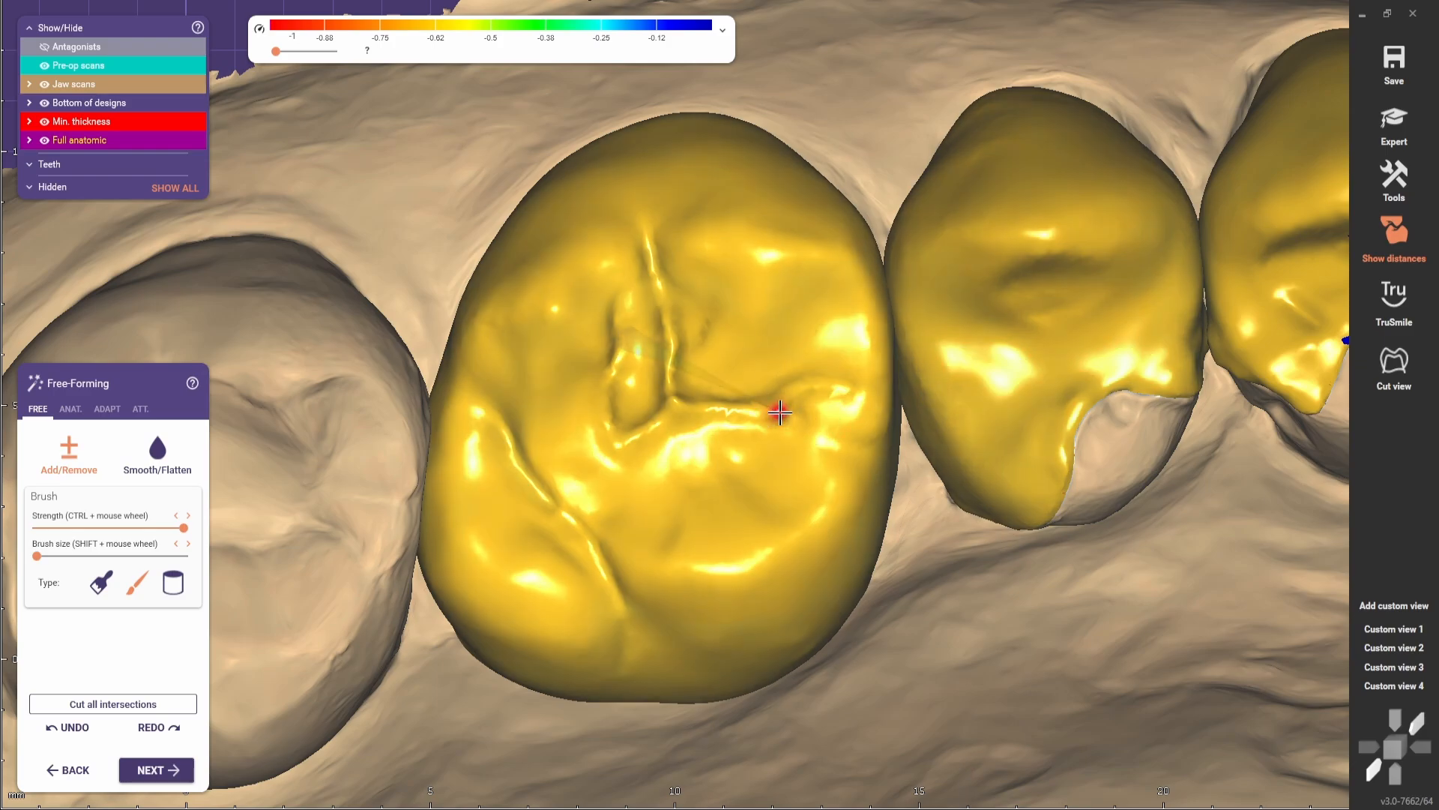
{"action": "left_click_drag", "start_coordinate": [779, 412], "coordinate": [659, 427]}
{"action": "scroll", "coordinate": [615, 438], "scroll_direction": "down", "scroll_amount": 3}
{"action": "scroll", "coordinate": [544, 448], "scroll_direction": "up", "scroll_amount": 2}
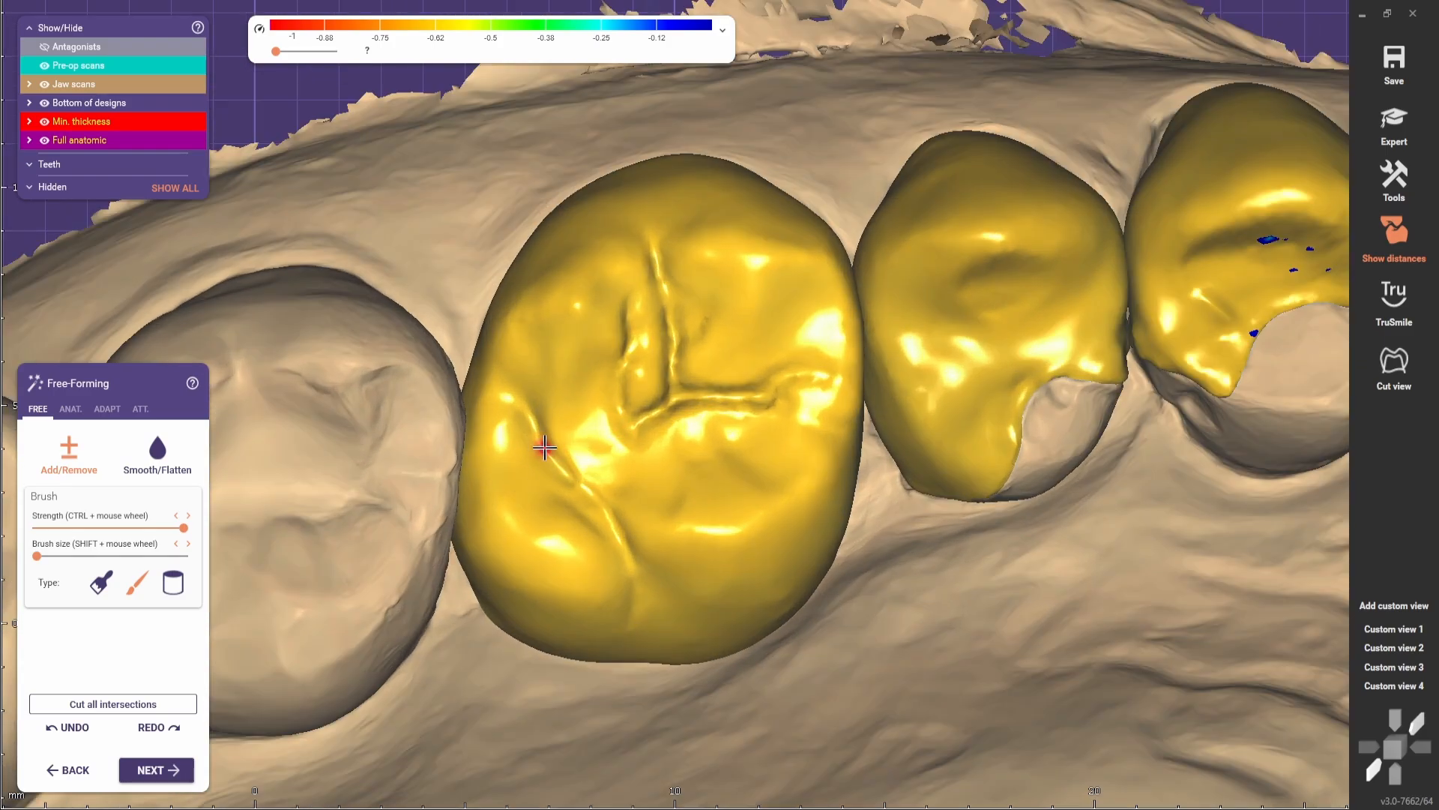
{"action": "scroll", "coordinate": [573, 480], "scroll_direction": "down", "scroll_amount": 3}
{"action": "scroll", "coordinate": [594, 434], "scroll_direction": "up", "scroll_amount": 3}
- Add material to the oblique ridge, mesiobuccal slope and mesiopalatal cusp of molar 16 with a wider, low-strength brush
{"action": "scroll", "coordinate": [594, 428], "scroll_direction": "up", "scroll_amount": 5, "text": "shift"}
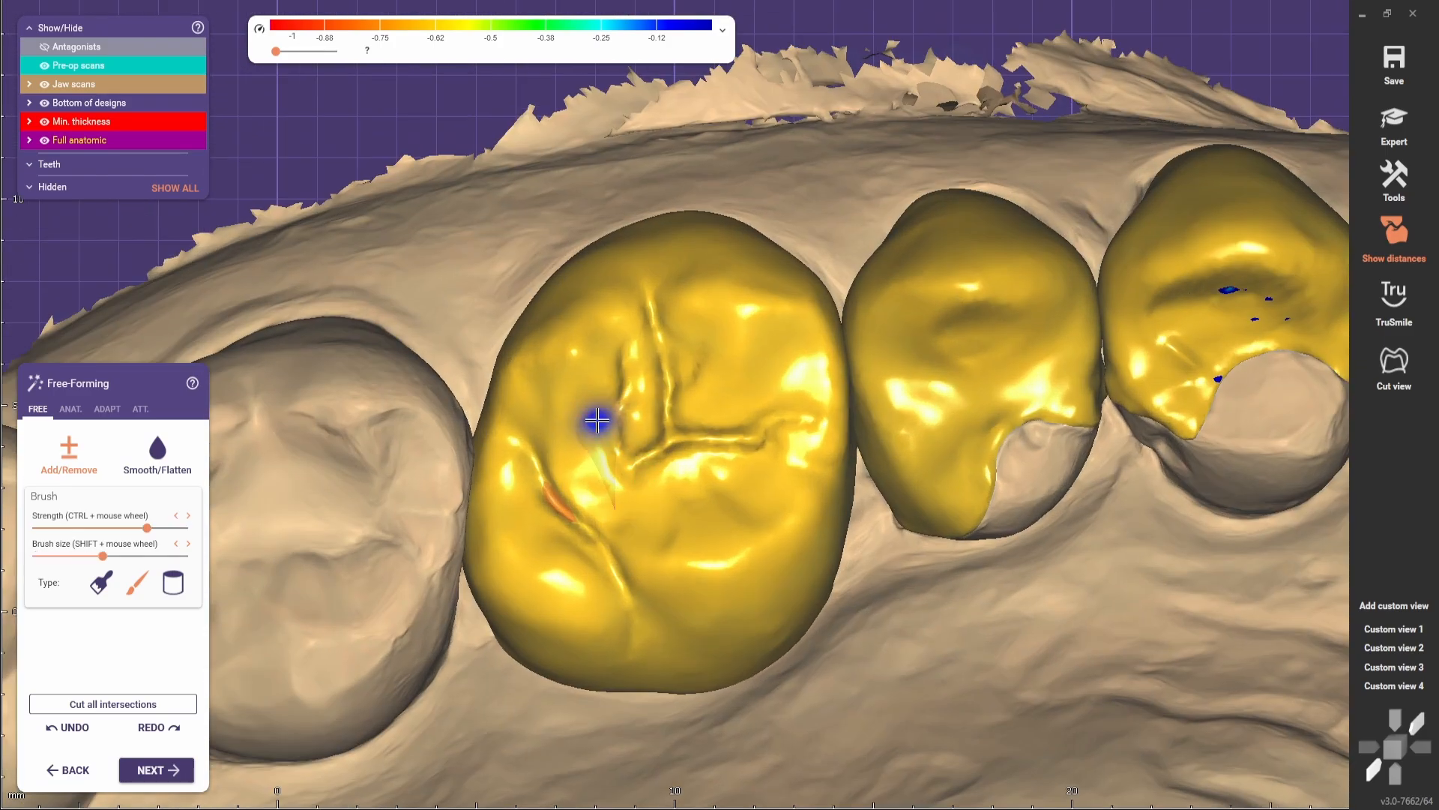
{"action": "scroll", "coordinate": [594, 421], "scroll_direction": "down", "scroll_amount": 7, "text": "ctrl"}
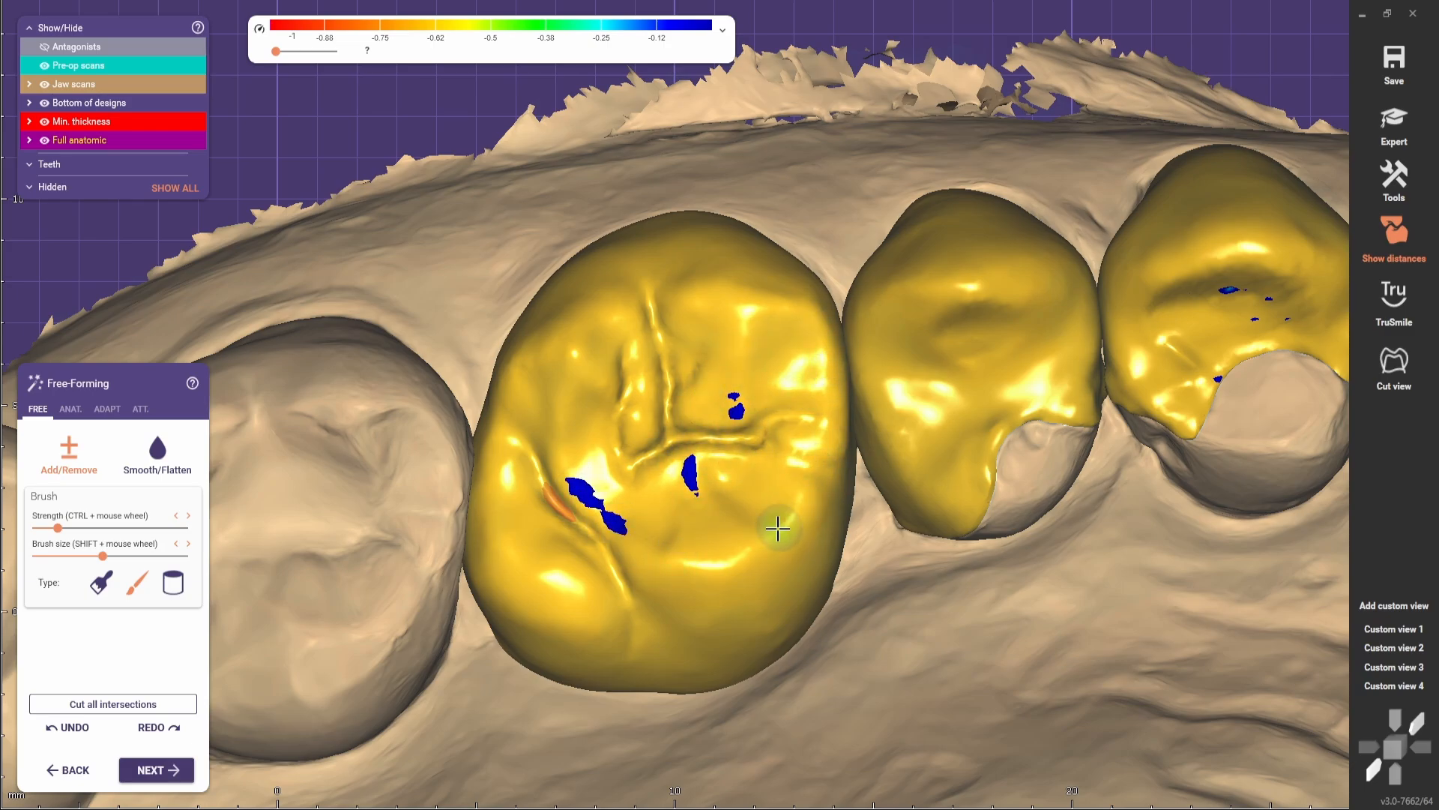
{"action": "mouse_move", "coordinate": [748, 488]}
{"action": "left_mouse_down"}
{"action": "mouse_move", "coordinate": [668, 600]}
{"action": "mouse_move", "coordinate": [732, 546]}
{"action": "left_mouse_up"}
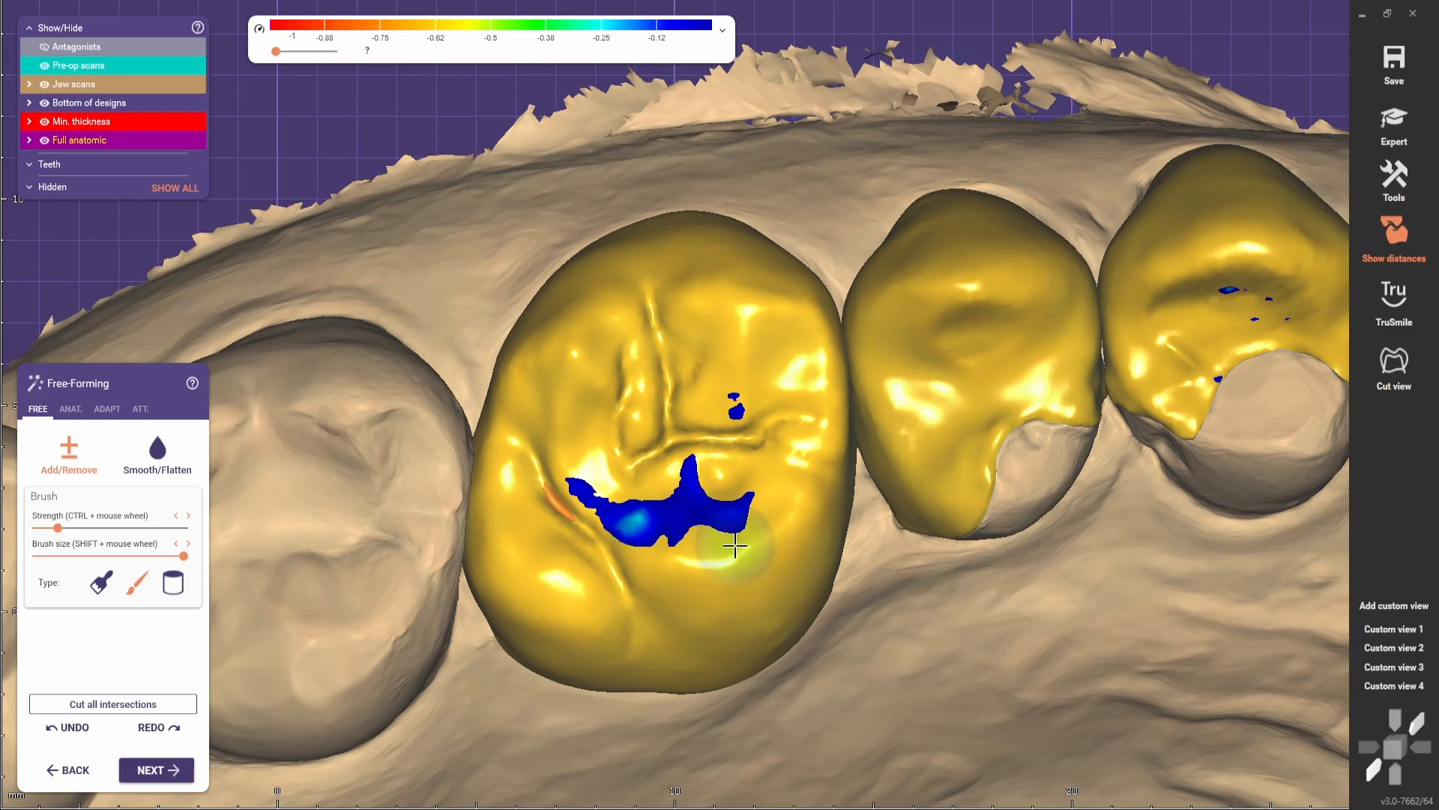
- Soften the fissure edges and cusp slopes of molar 16 with the Smooth/Flatten brush at a reduced size
{"action": "scroll", "coordinate": [627, 572], "scroll_direction": "down", "scroll_amount": 4}
{"action": "scroll", "coordinate": [434, 517], "scroll_direction": "up", "scroll_amount": 2}
{"action": "left_click", "coordinate": [159, 456]}
{"action": "scroll", "coordinate": [693, 420], "scroll_direction": "up", "scroll_amount": 4}
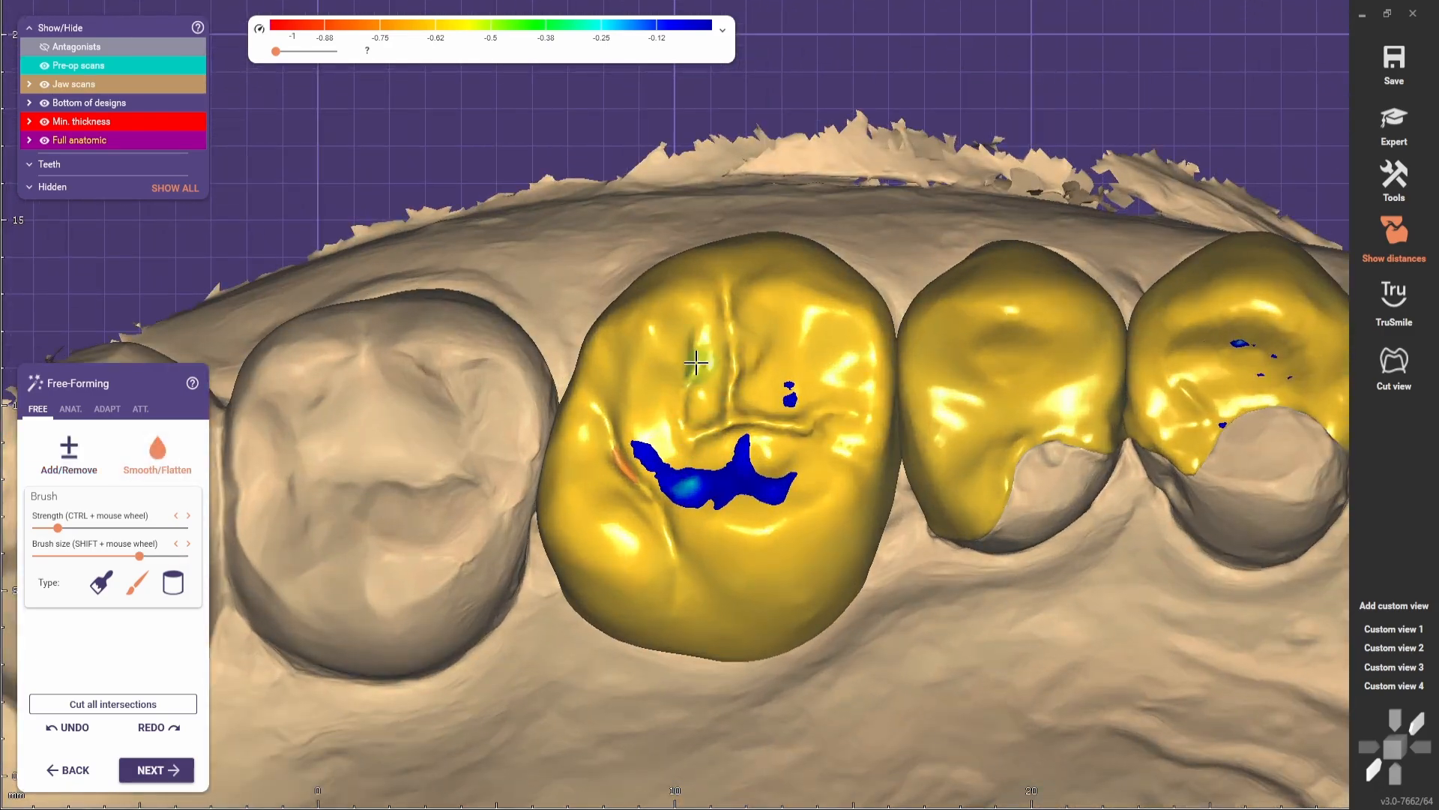
{"action": "scroll", "coordinate": [765, 449], "scroll_direction": "down", "scroll_amount": 2}
{"action": "right_click_drag", "start_coordinate": [764, 450], "coordinate": [733, 493]}
{"action": "scroll", "coordinate": [710, 417], "scroll_direction": "down", "scroll_amount": 5, "text": "shift"}
{"action": "scroll", "coordinate": [711, 415], "scroll_direction": "up", "scroll_amount": 3}
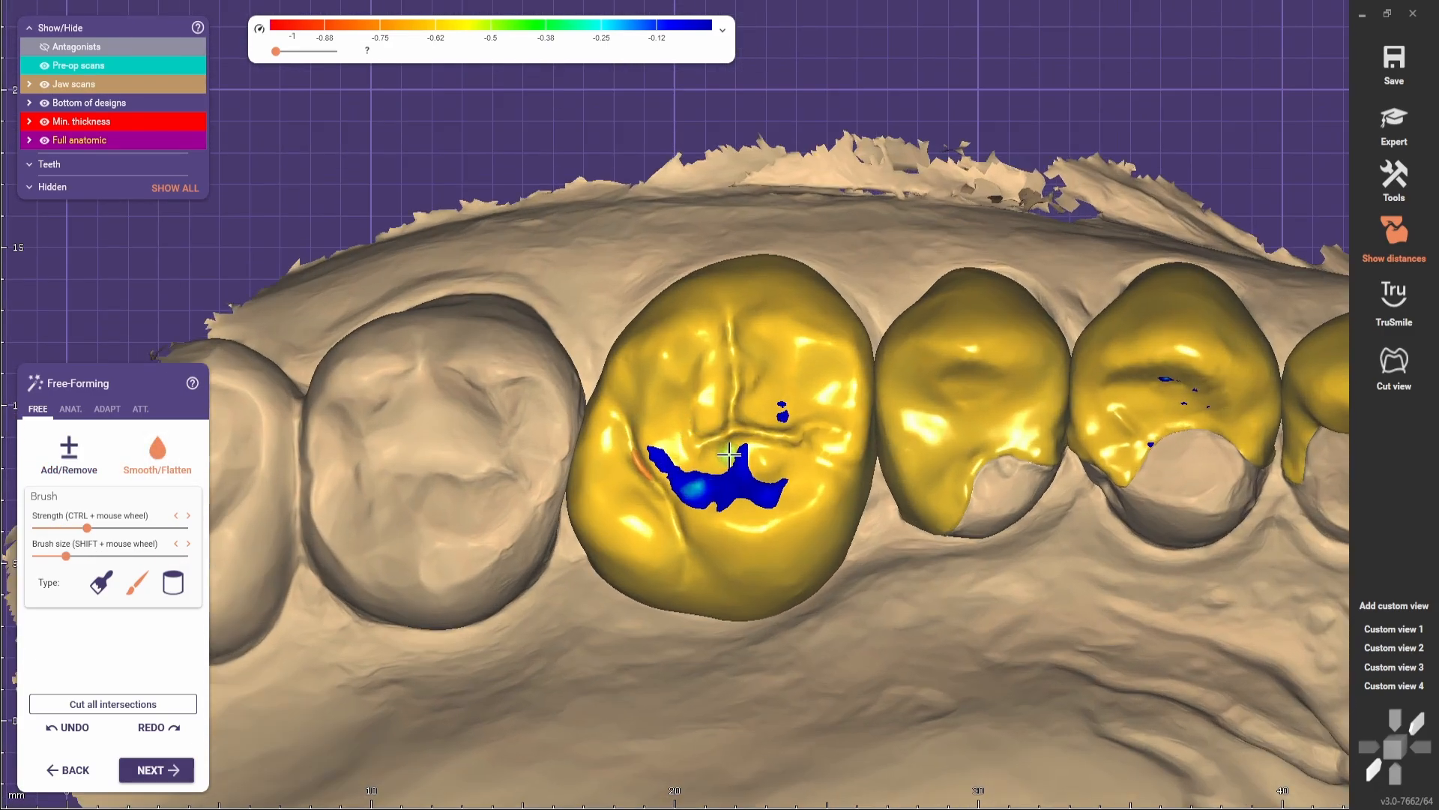
- Cut the occlusal intersections of the reshaped molar 16 with the antagonist, keeping static occlusion and 0.1 mm distance
{"action": "scroll", "coordinate": [727, 457], "scroll_direction": "down", "scroll_amount": 2}
{"action": "left_click", "coordinate": [107, 410]}
{"action": "left_click", "coordinate": [113, 486]}
{"action": "scroll", "coordinate": [498, 472], "scroll_direction": "down", "scroll_amount": 5}
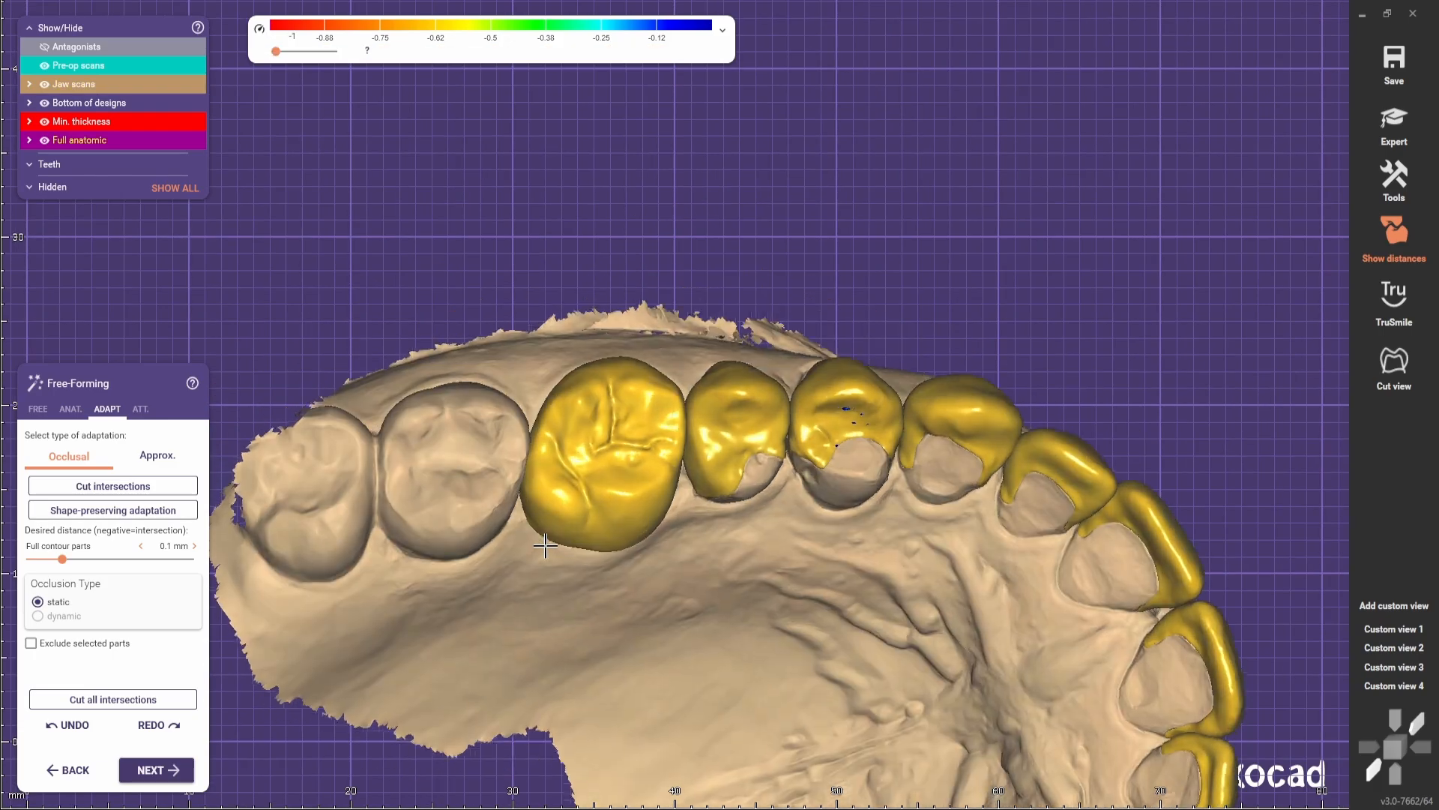
- Adjust the distopalatal cusp and its ridge on molar 16 with the anatomic Ridge and Cusps presets
{"action": "scroll", "coordinate": [543, 536], "scroll_direction": "up", "scroll_amount": 5}
{"action": "left_click", "coordinate": [34, 408]}
{"action": "left_click", "coordinate": [70, 408]}
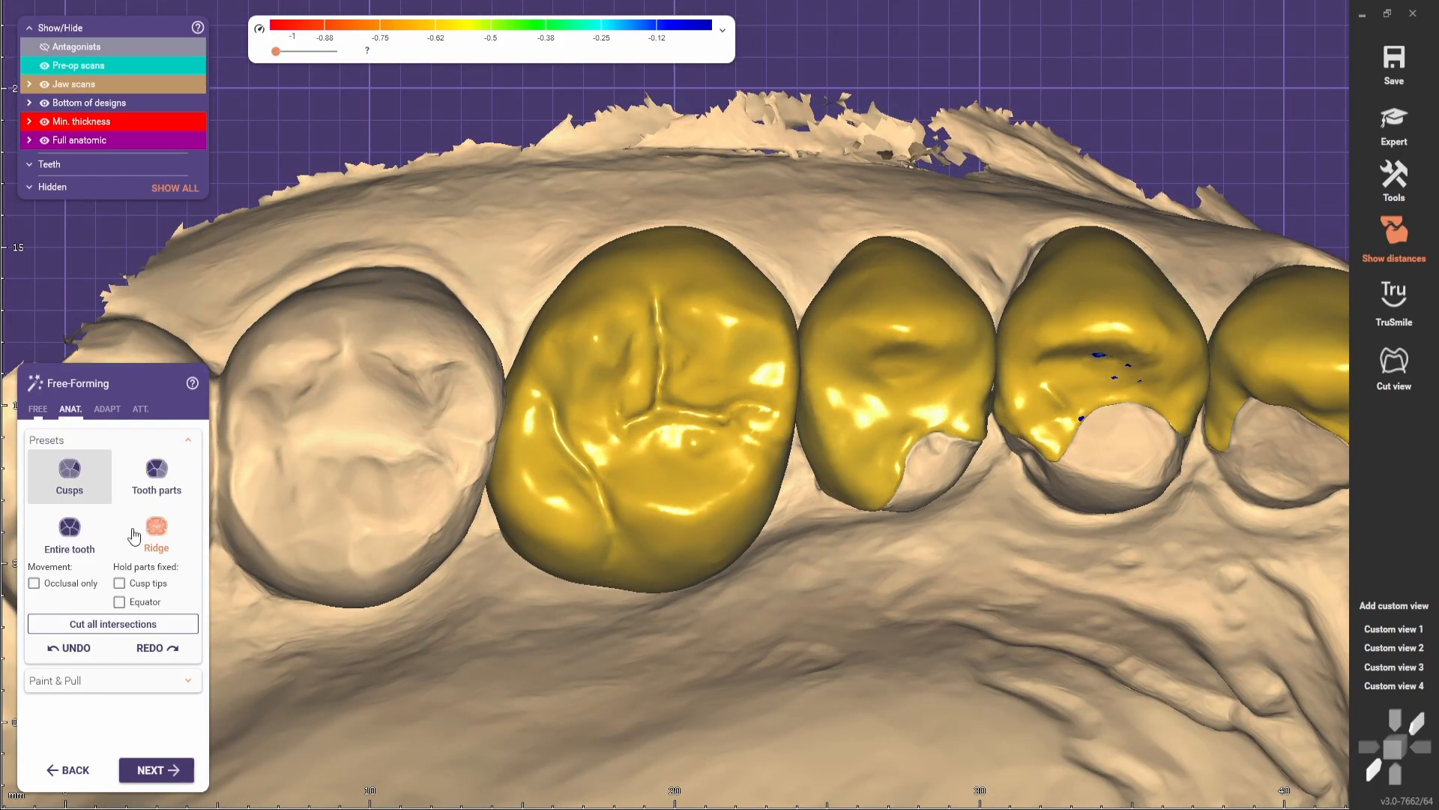
{"action": "scroll", "coordinate": [572, 414], "scroll_direction": "up", "scroll_amount": 3}
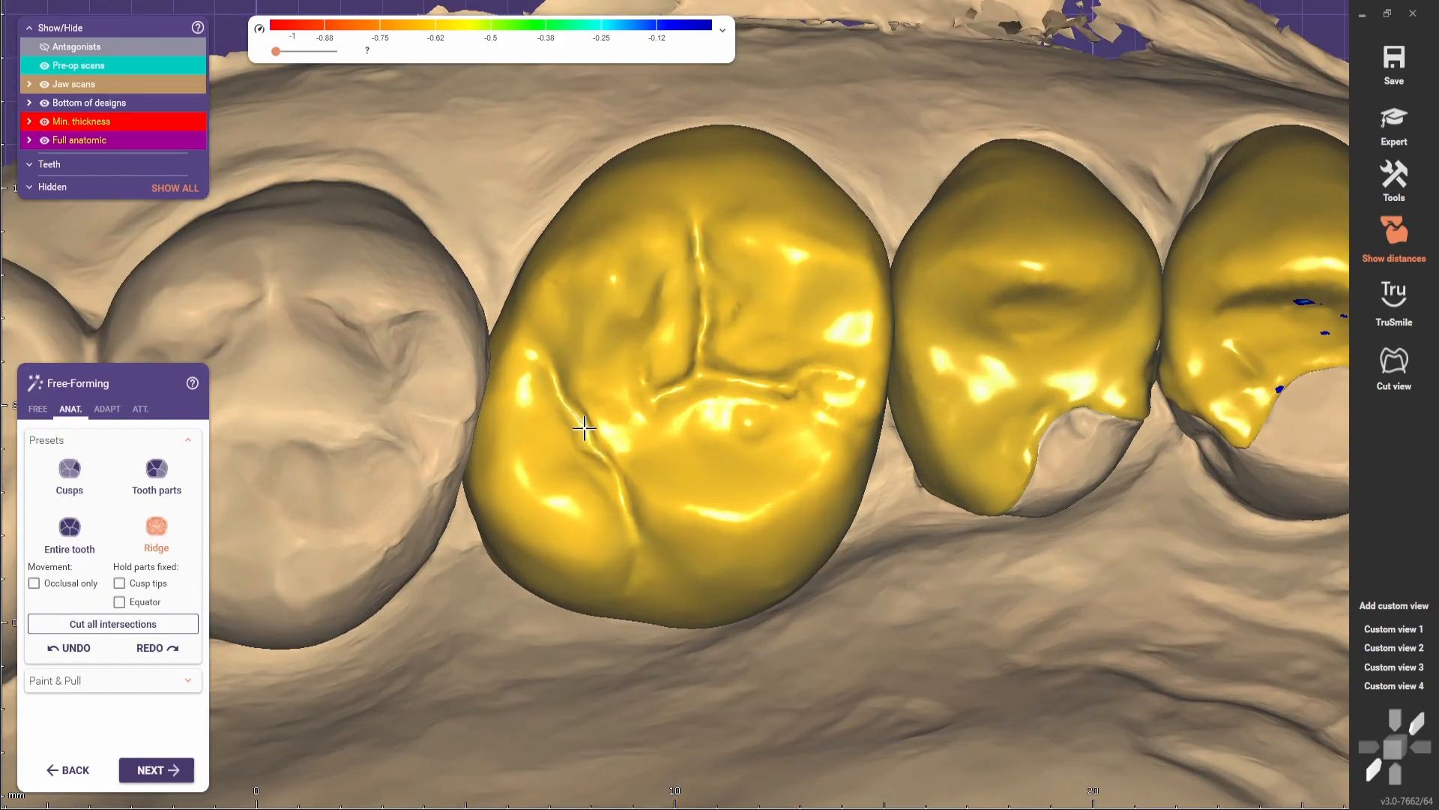
{"action": "scroll", "coordinate": [575, 446], "scroll_direction": "down", "scroll_amount": 3}
{"action": "left_click", "coordinate": [70, 477]}
{"action": "scroll", "coordinate": [517, 444], "scroll_direction": "up", "scroll_amount": 3}
{"action": "left_click_drag", "start_coordinate": [633, 422], "coordinate": [609, 443]}
{"action": "scroll", "coordinate": [603, 453], "scroll_direction": "down", "scroll_amount": 3}
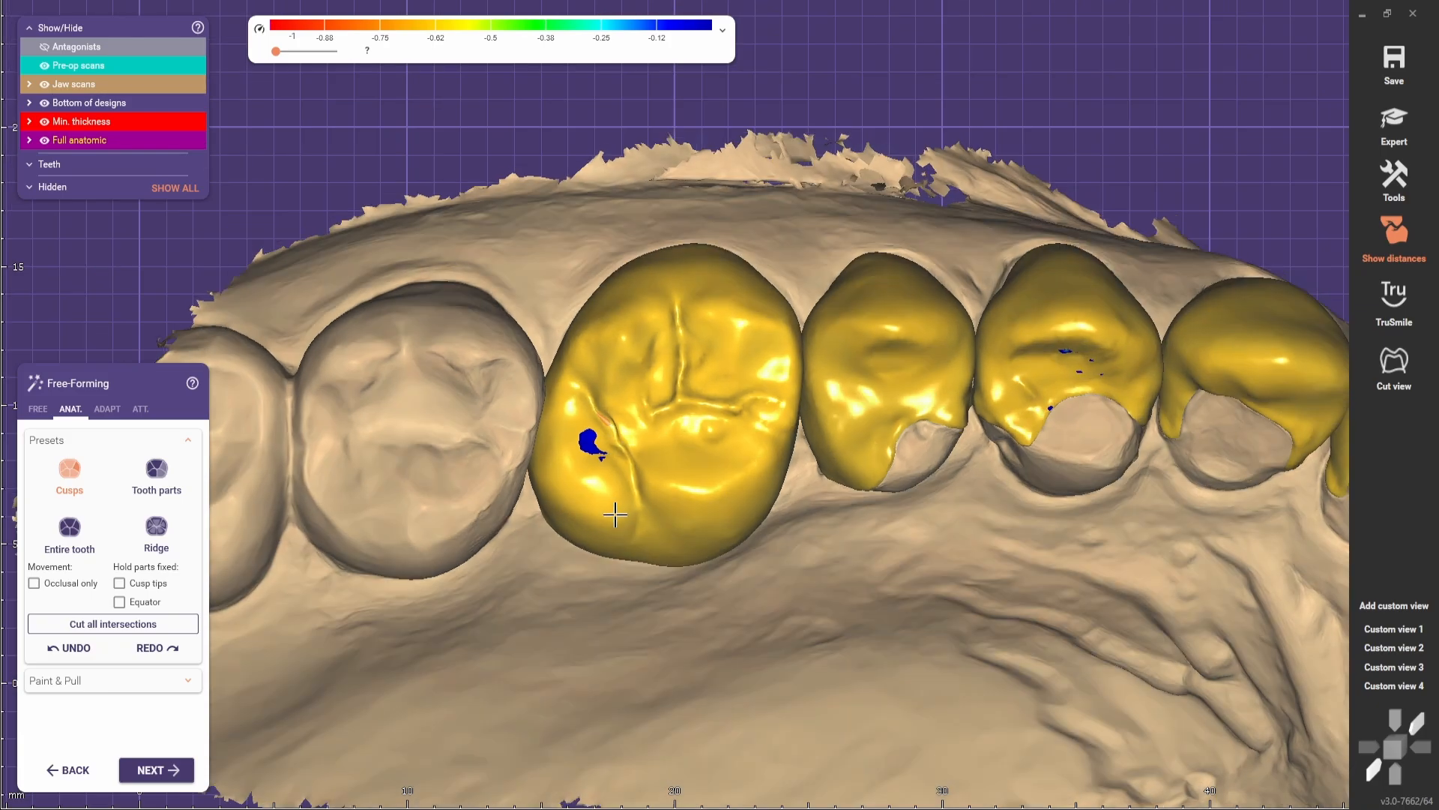
{"action": "scroll", "coordinate": [598, 432], "scroll_direction": "up", "scroll_amount": 1}
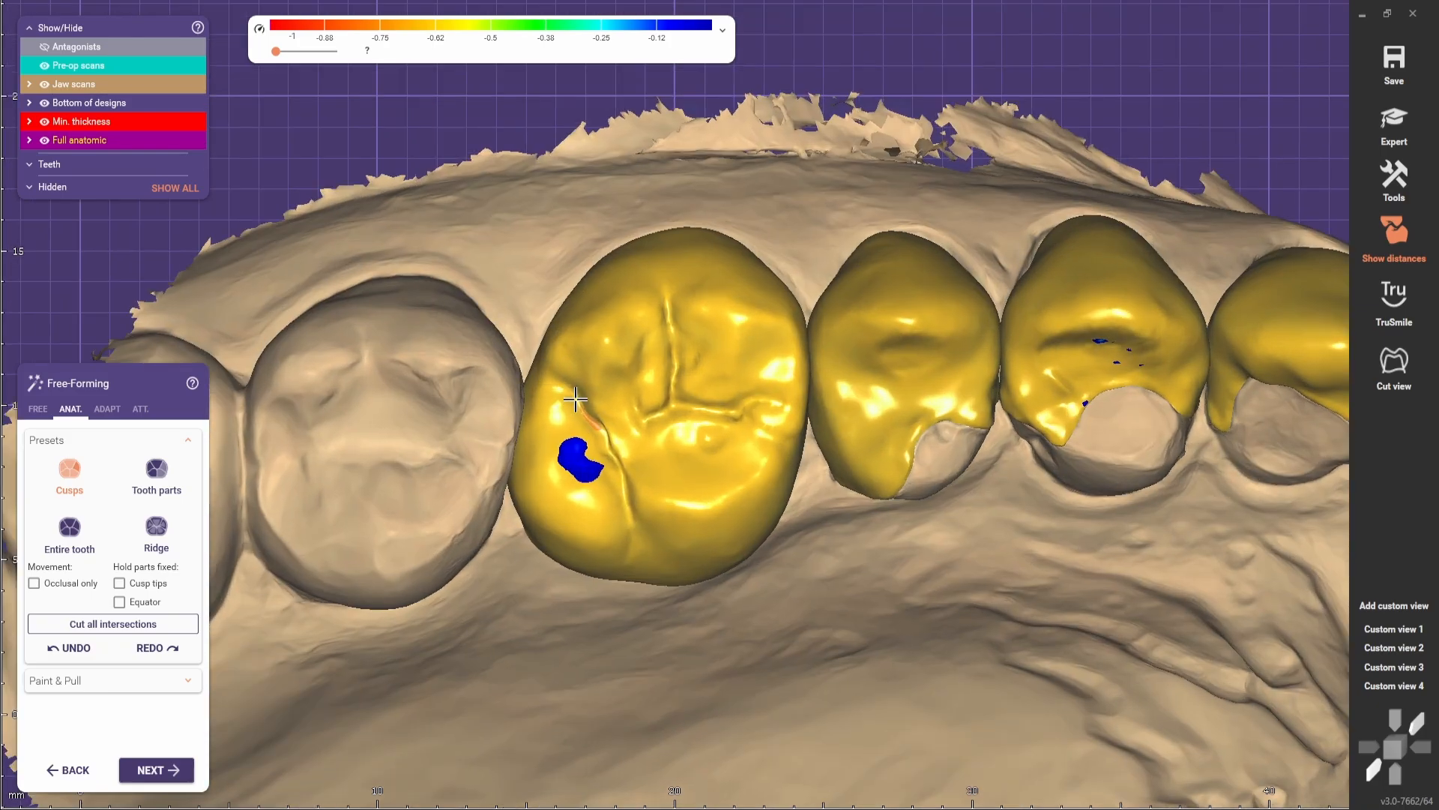
{"action": "scroll", "coordinate": [578, 444], "scroll_direction": "down", "scroll_amount": 3}
{"action": "scroll", "coordinate": [573, 447], "scroll_direction": "up", "scroll_amount": 3}
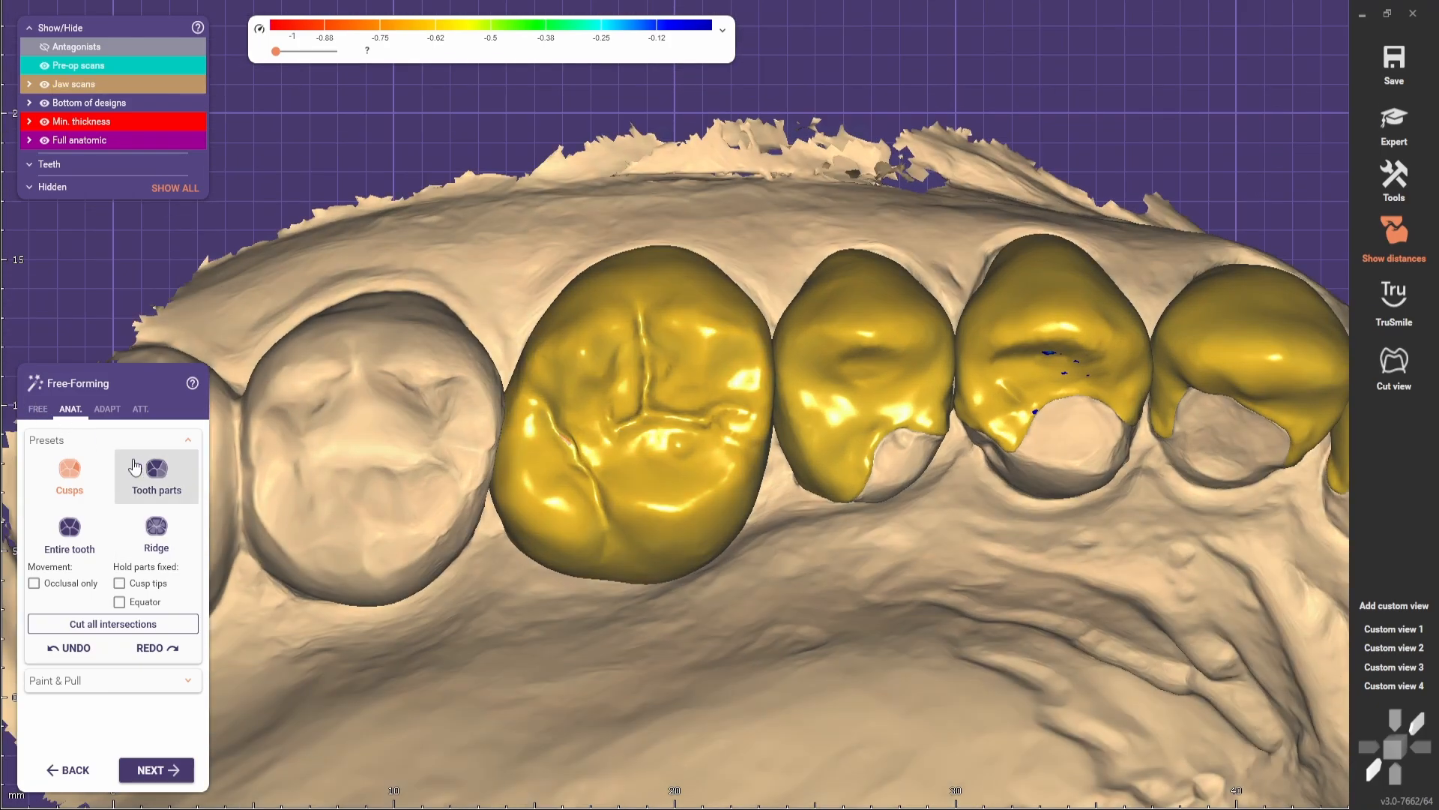
- Smooth the distal edge of molar 16 with the Smooth/Flatten brush, enlarging the brush to its maximum size
{"action": "left_click", "coordinate": [37, 409]}
{"action": "left_click", "coordinate": [138, 480]}
{"action": "scroll", "coordinate": [578, 458], "scroll_direction": "up", "scroll_amount": 4, "text": "shift"}
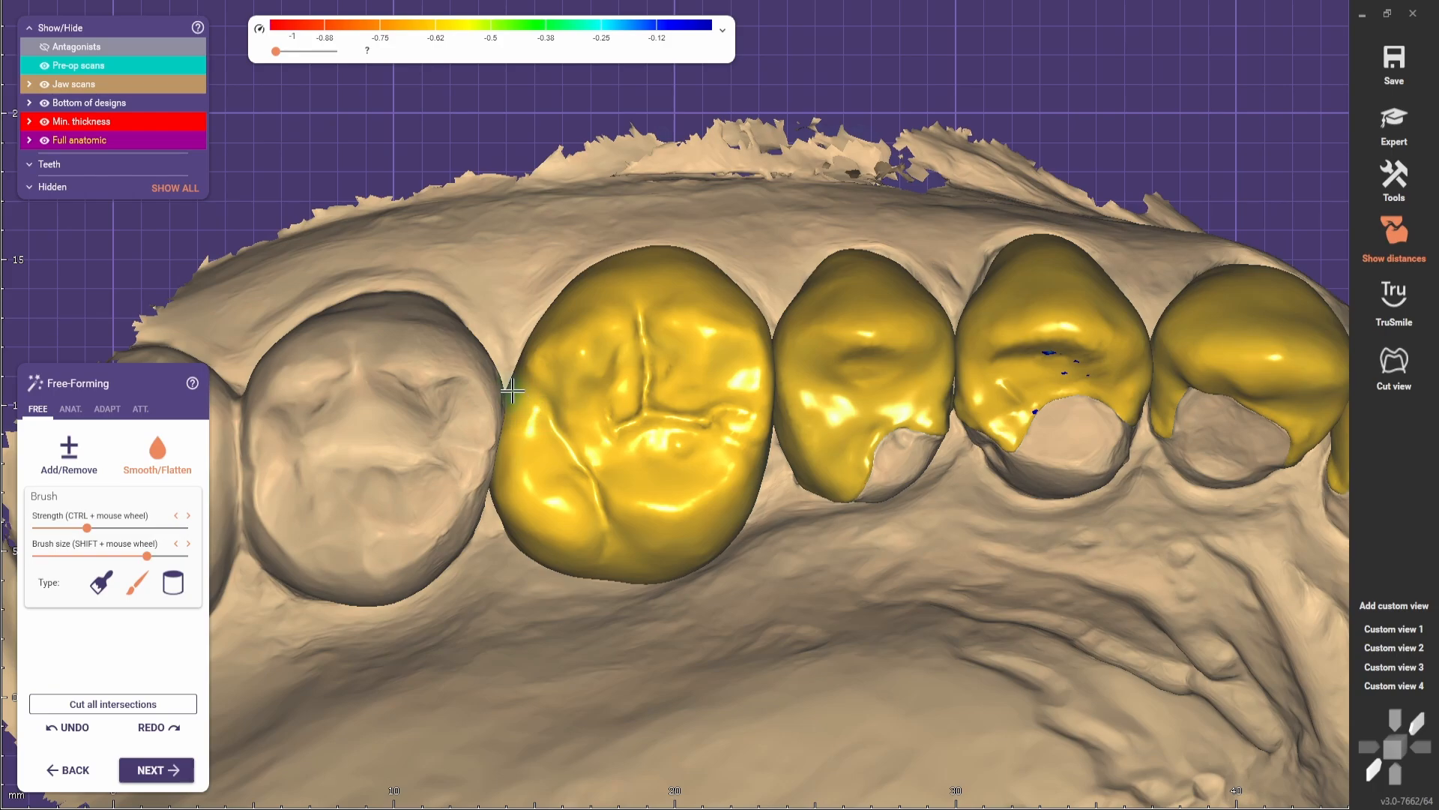
{"action": "scroll", "coordinate": [512, 389], "scroll_direction": "down", "scroll_amount": 3}
{"action": "scroll", "coordinate": [562, 525], "scroll_direction": "up", "scroll_amount": 2, "text": "shift"}
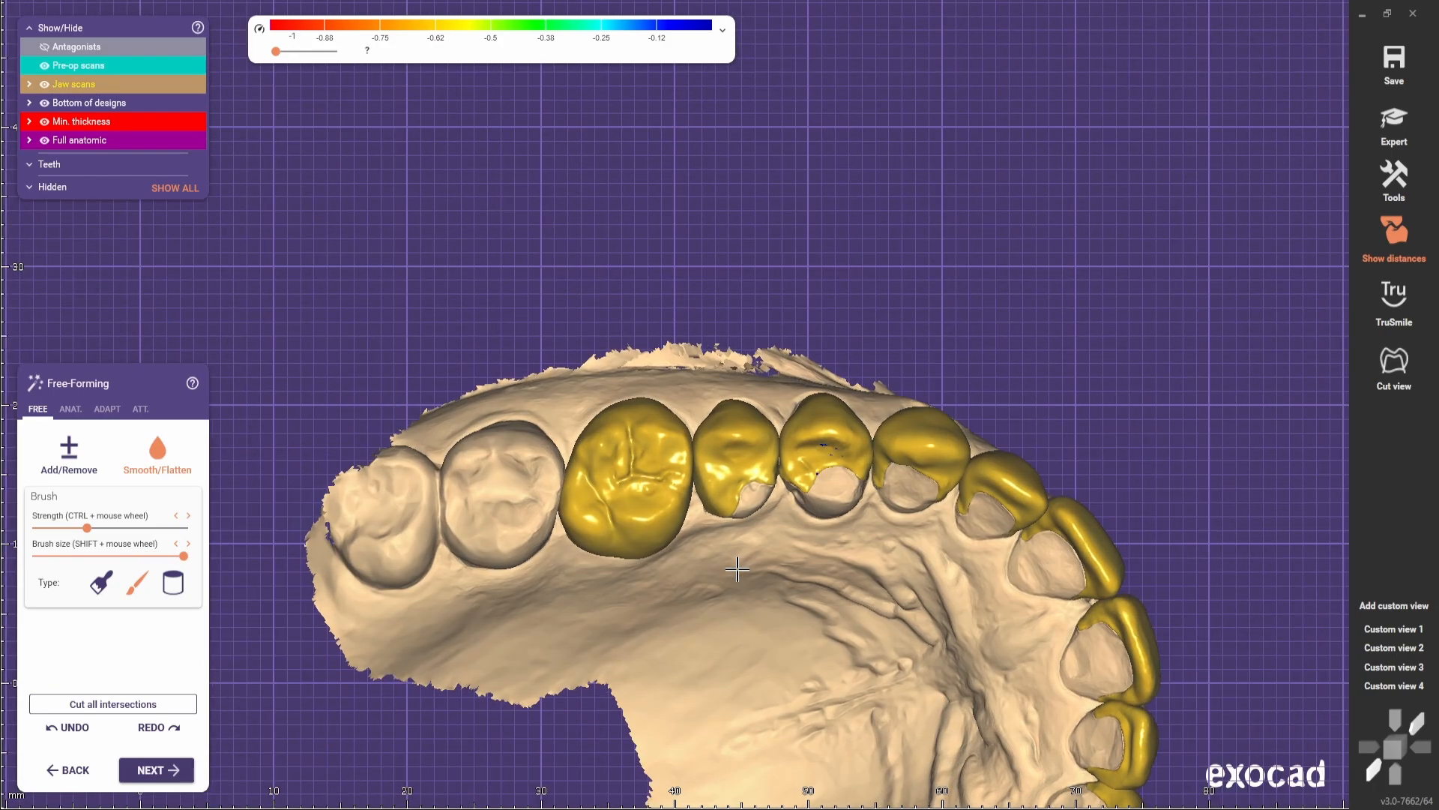
- Adjust the buccal contour of molar 16 from the frontal view with the Tooth parts preset
{"action": "left_click", "coordinate": [1393, 648]}
{"action": "left_click", "coordinate": [1392, 629]}
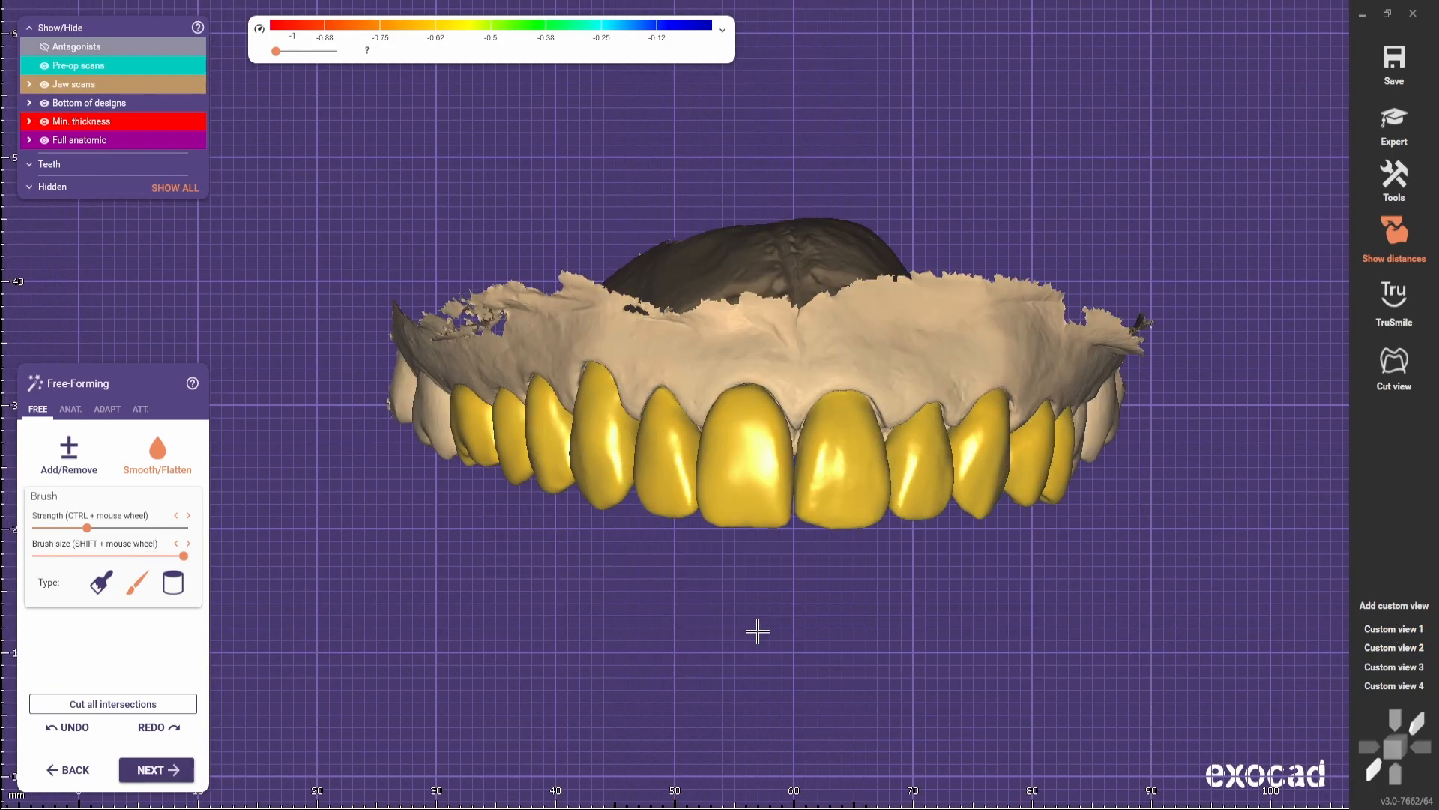
{"action": "left_click", "coordinate": [71, 409]}
{"action": "scroll", "coordinate": [491, 465], "scroll_direction": "up", "scroll_amount": 1}
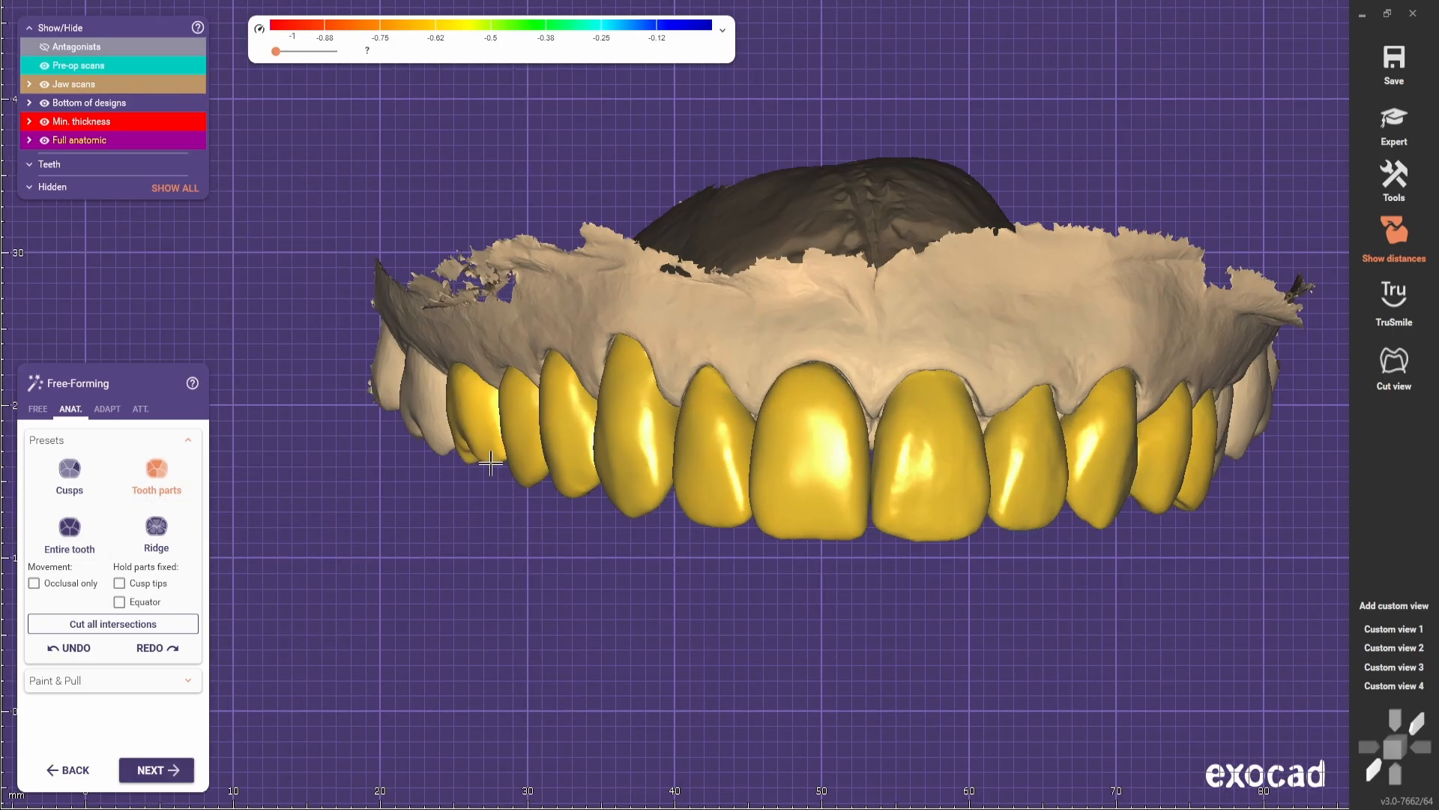
{"action": "right_click_drag", "start_coordinate": [490, 472], "coordinate": [460, 524]}
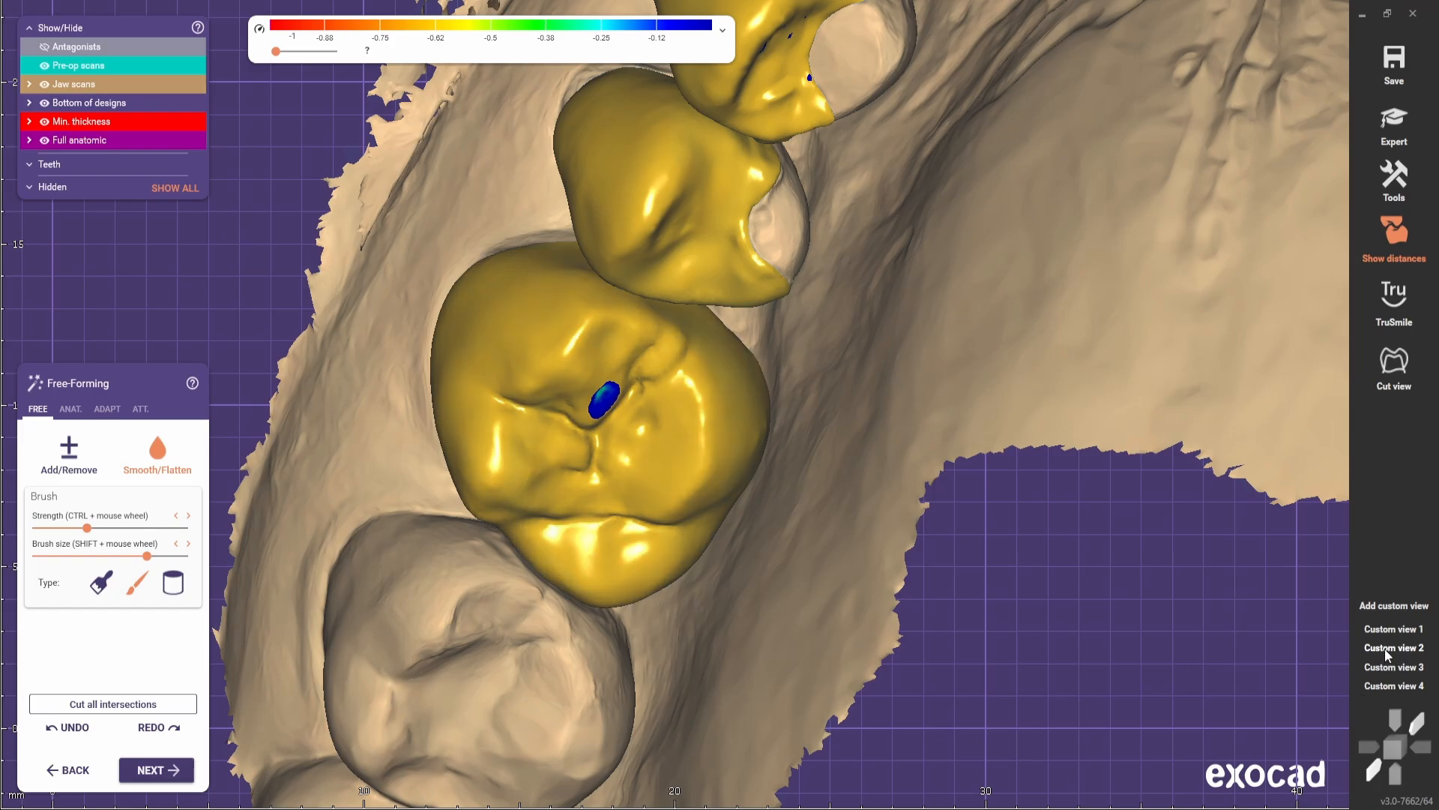
- Smooth the buccal surface of molar 16 with the Smooth/Flatten brush at maximum size
{"action": "left_click", "coordinate": [1394, 648]}
{"action": "right_click_drag", "start_coordinate": [660, 558], "coordinate": [527, 565]}
{"action": "scroll", "coordinate": [527, 565], "scroll_direction": "up", "scroll_amount": 3}
{"action": "left_click", "coordinate": [69, 448]}
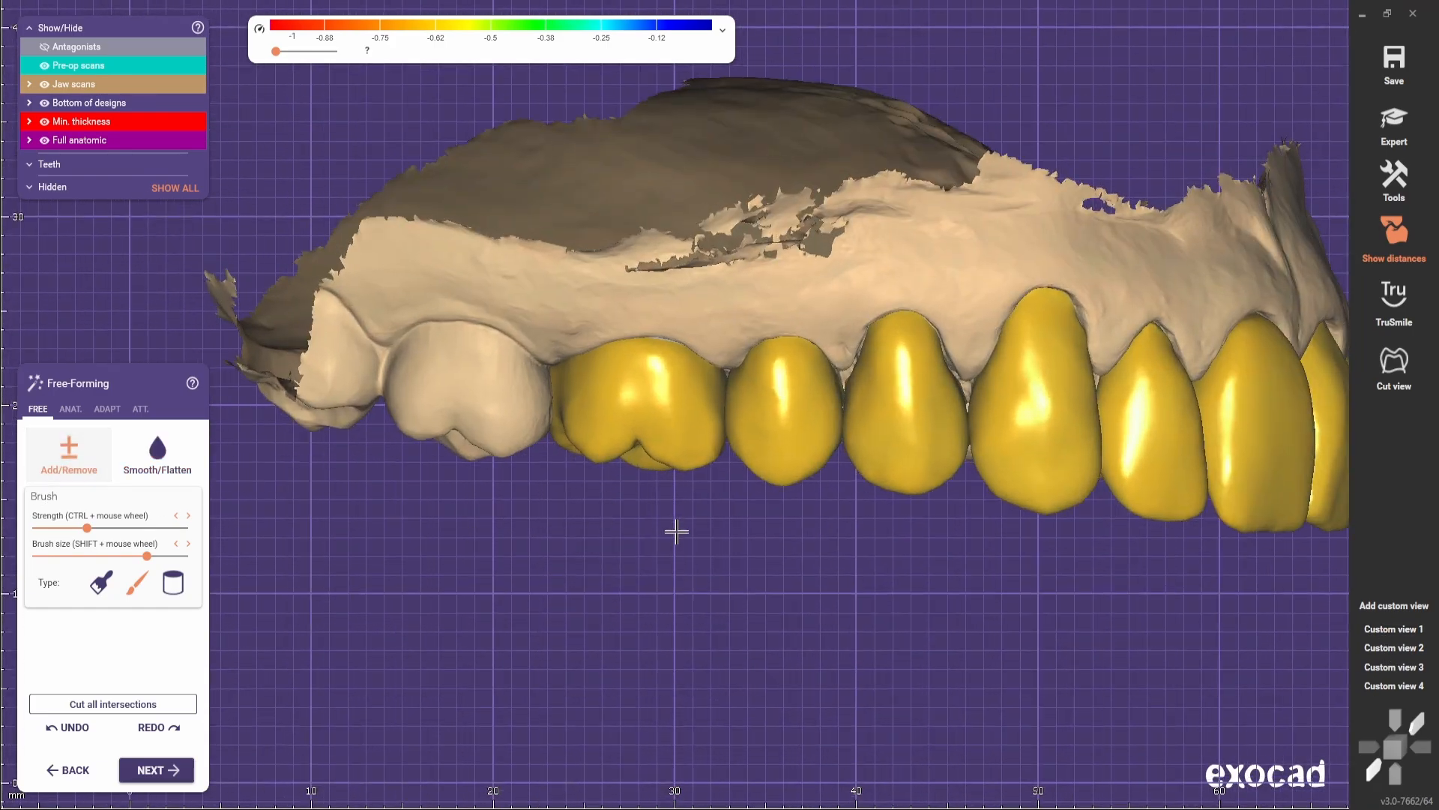
{"action": "key", "text": "shift"}
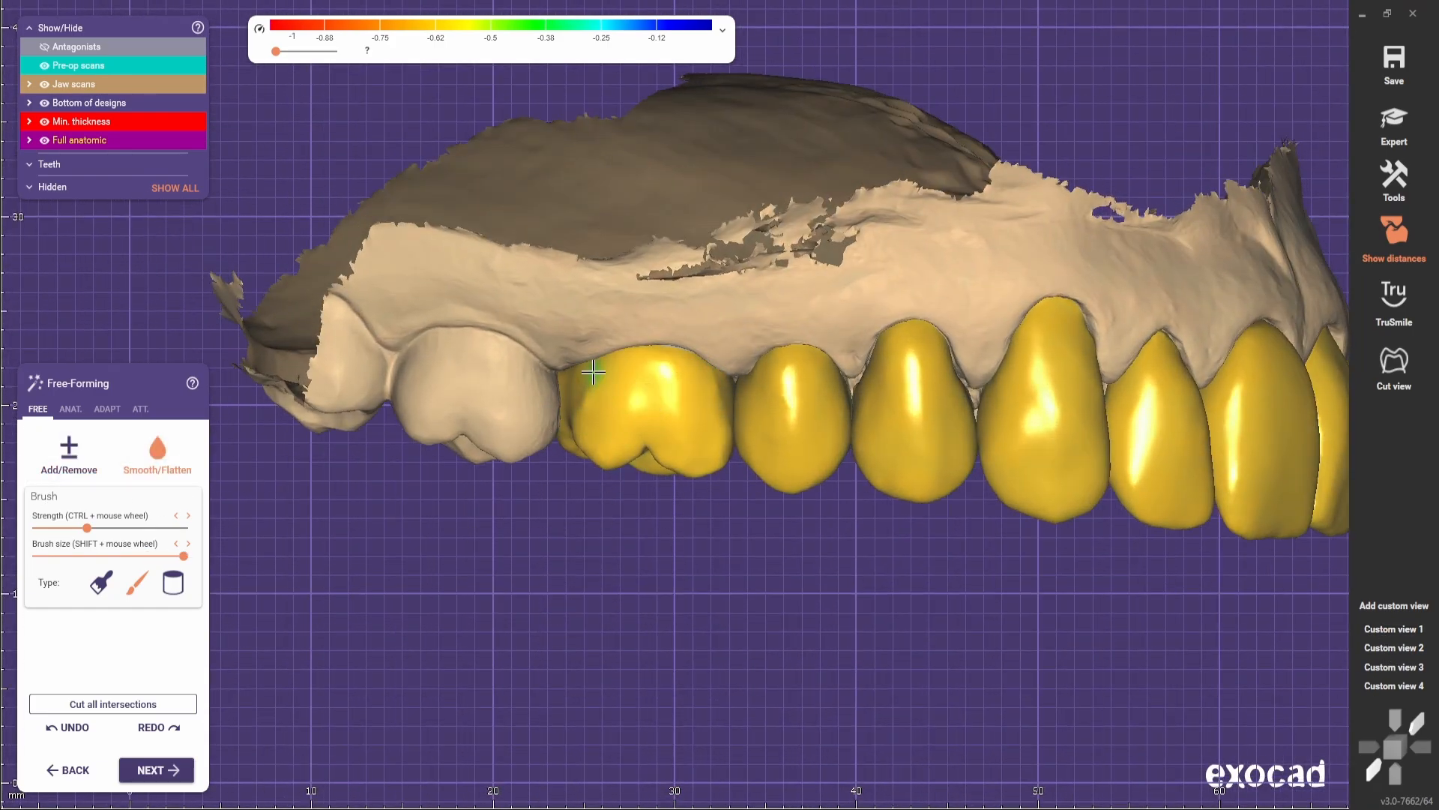
- Raise the smoothing strength slightly and hide the designs of teeth 25 and 24 in the frontal view
{"action": "left_click", "coordinate": [1391, 666]}
{"action": "left_click", "coordinate": [1390, 648]}
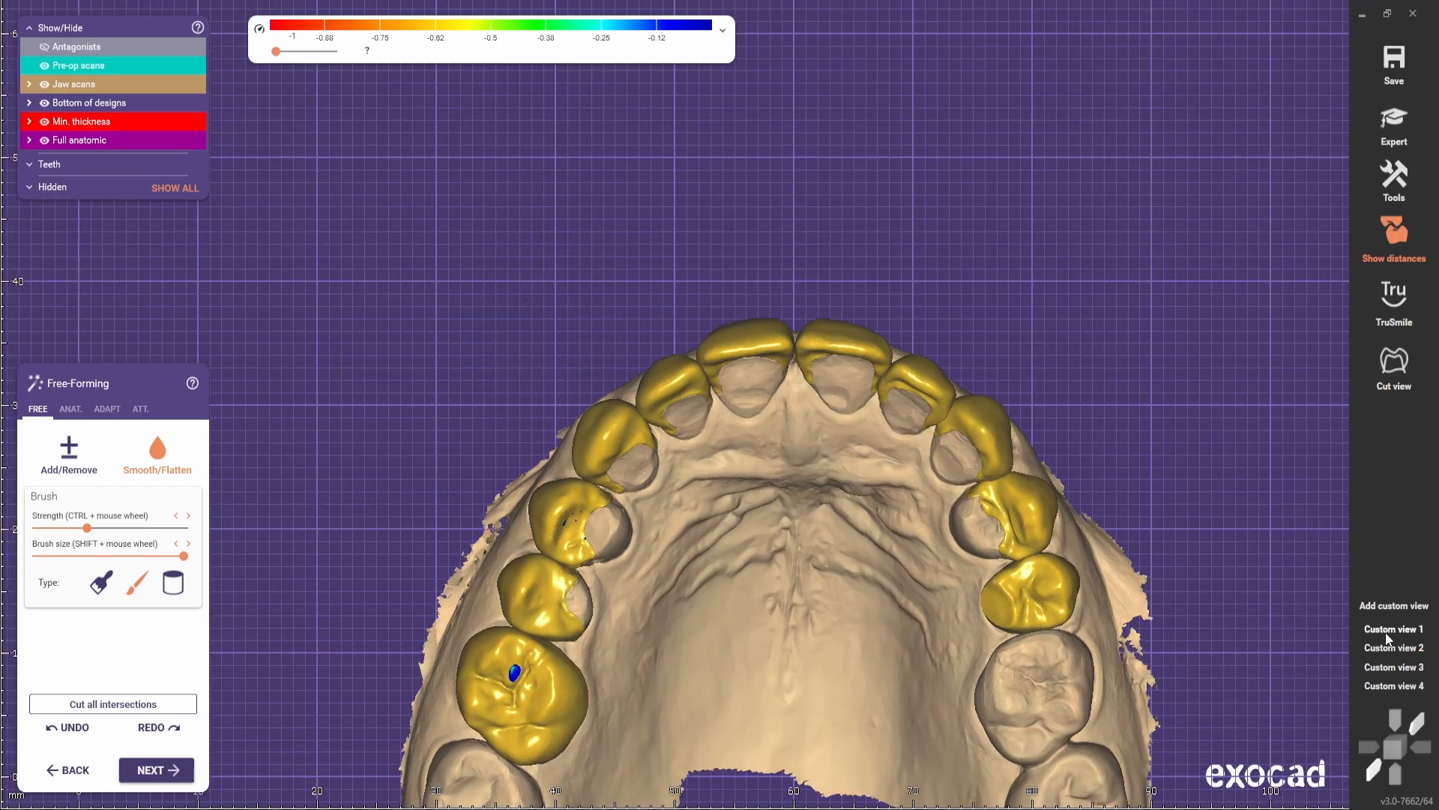
{"action": "left_click", "coordinate": [1388, 629]}
{"action": "scroll", "coordinate": [1054, 479], "scroll_direction": "up", "scroll_amount": 1, "text": "ctrl"}
{"action": "middle_click", "coordinate": [1054, 480], "text": "ctrl"}
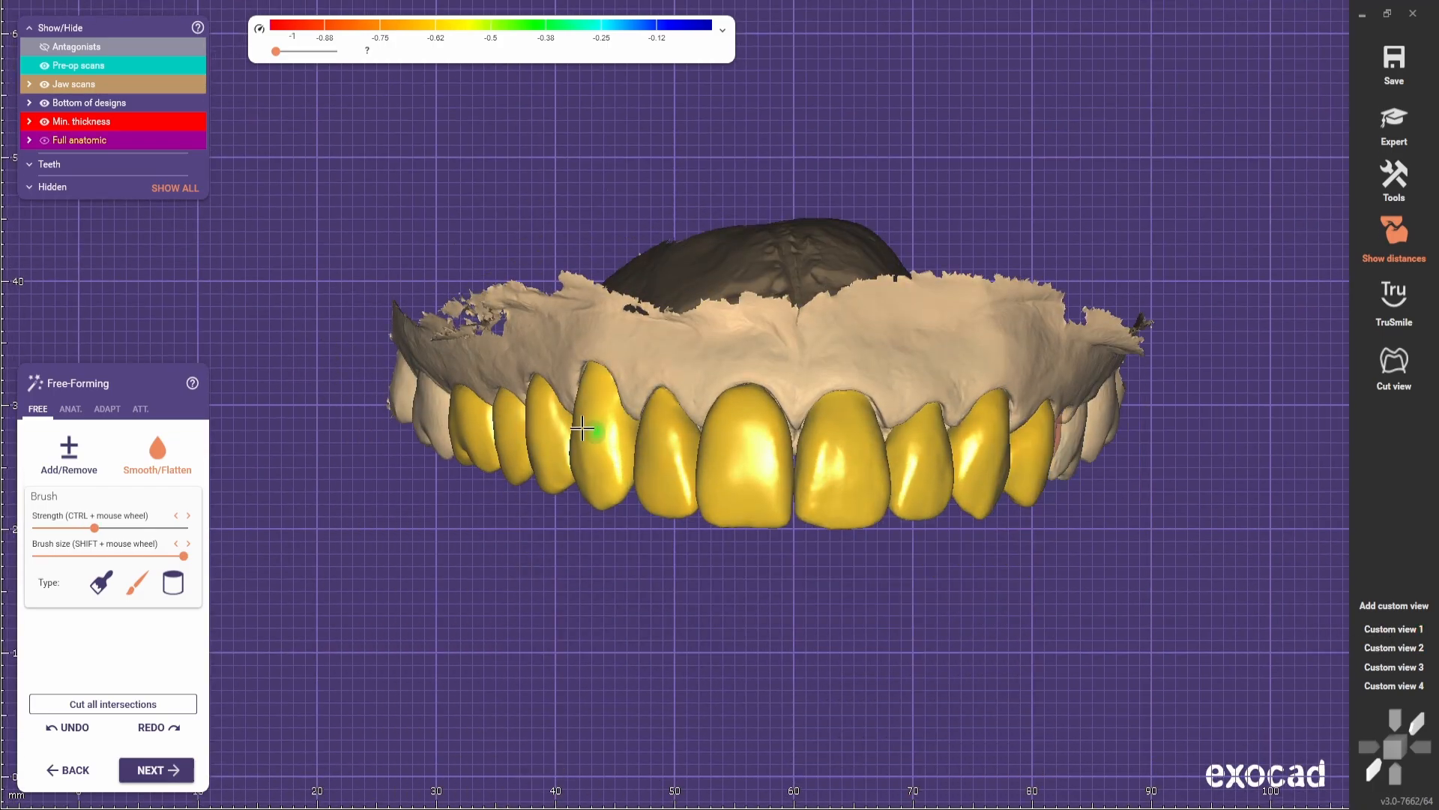
{"action": "middle_click", "coordinate": [1035, 473], "text": "ctrl"}
{"action": "scroll", "coordinate": [1035, 473], "scroll_direction": "up", "scroll_amount": 5}
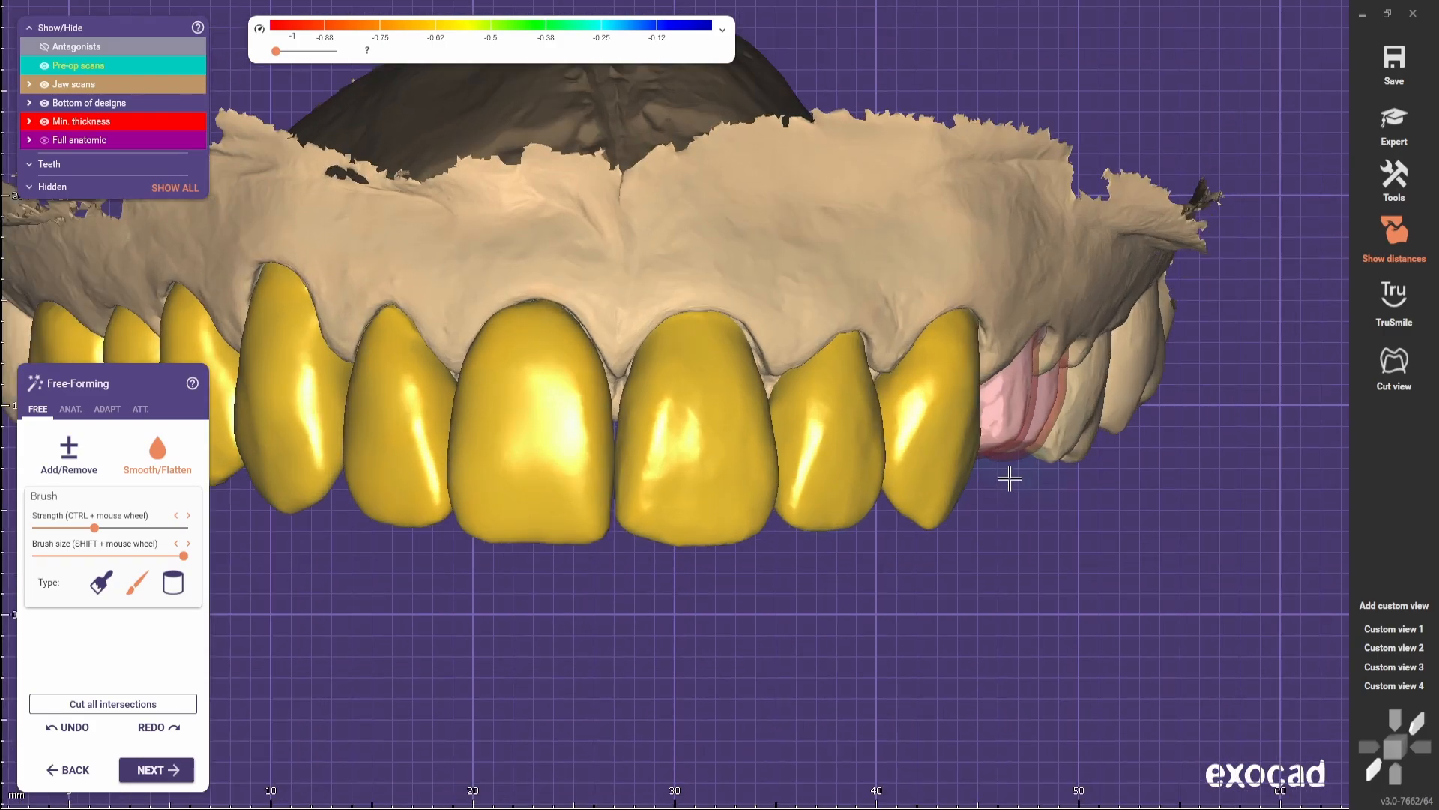
- Show the design of tooth 24 again and keep only tooth 25 hidden
{"action": "scroll", "coordinate": [778, 456], "scroll_direction": "down", "scroll_amount": 4}
{"action": "scroll", "coordinate": [947, 472], "scroll_direction": "up", "scroll_amount": 3}
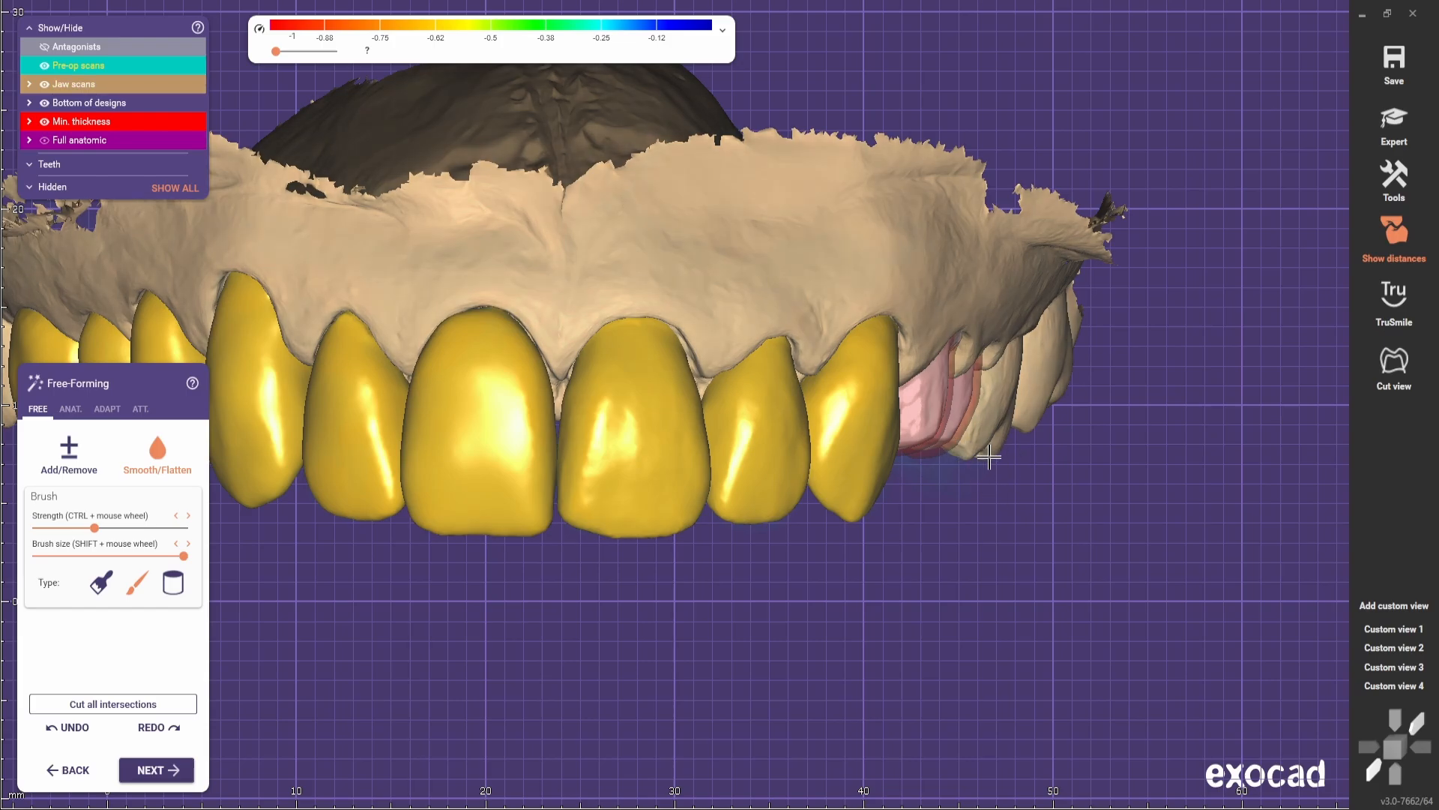
{"action": "scroll", "coordinate": [982, 487], "scroll_direction": "down", "scroll_amount": 3}
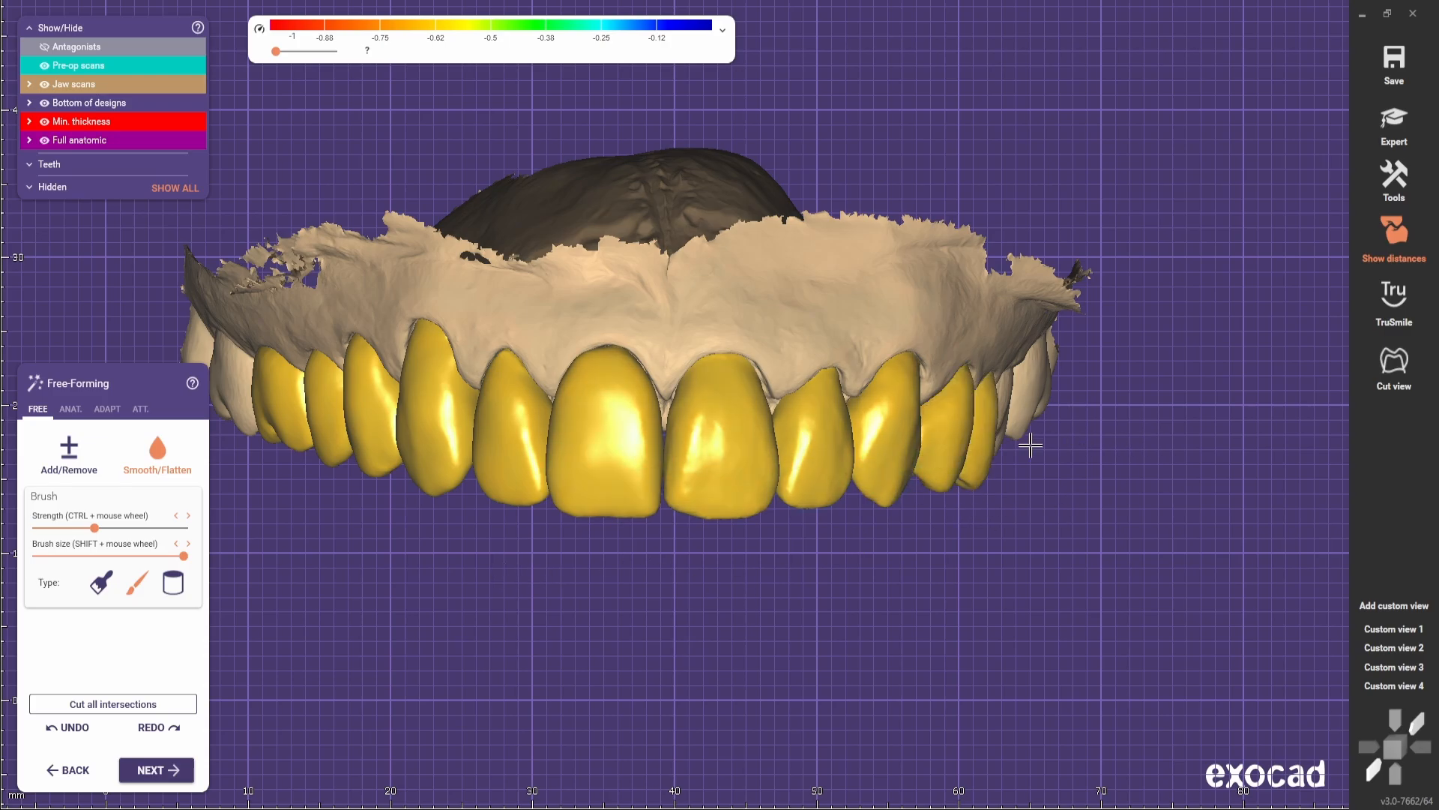
{"action": "scroll", "coordinate": [984, 458], "scroll_direction": "up", "scroll_amount": 1}
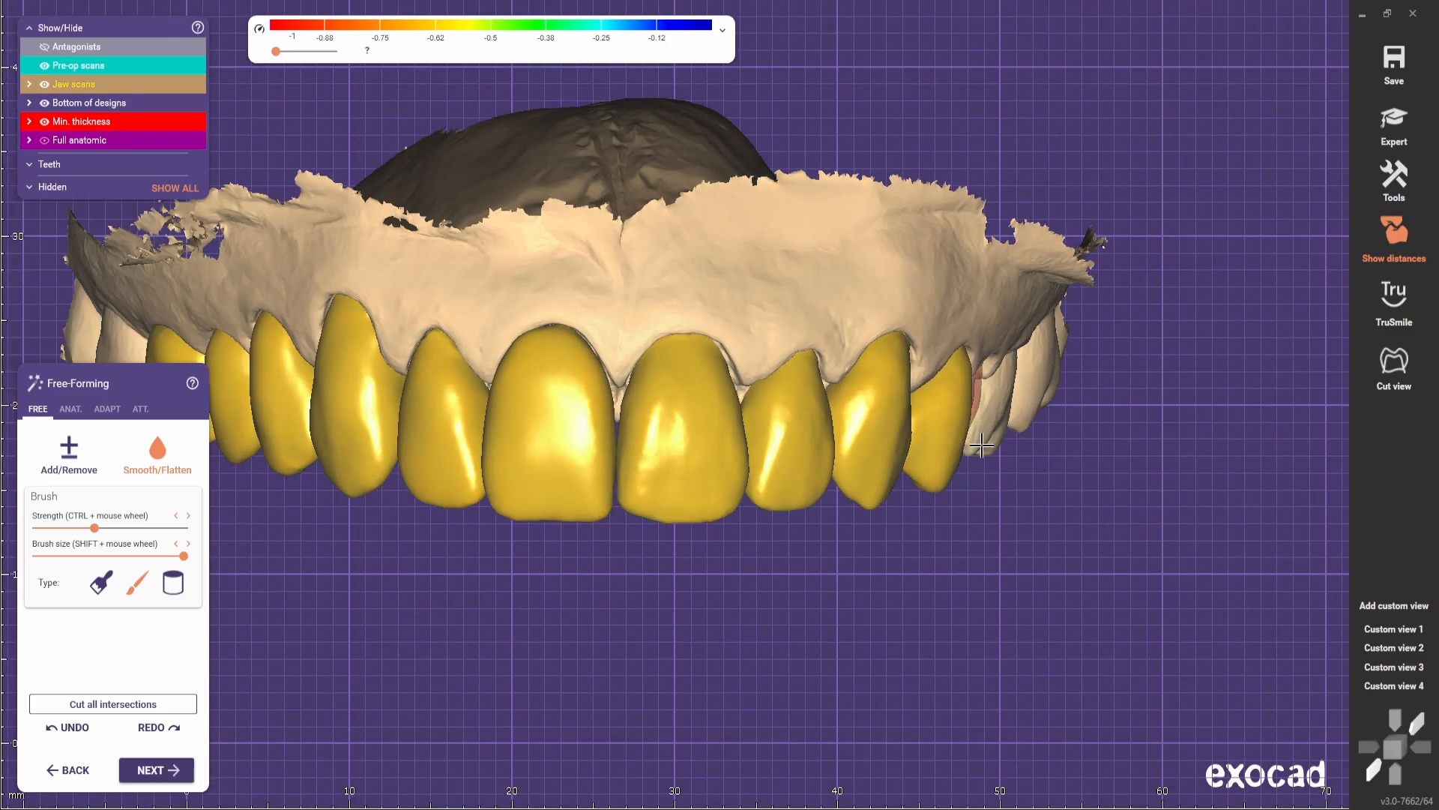
{"action": "right_click_drag", "start_coordinate": [982, 446], "coordinate": [491, 517]}
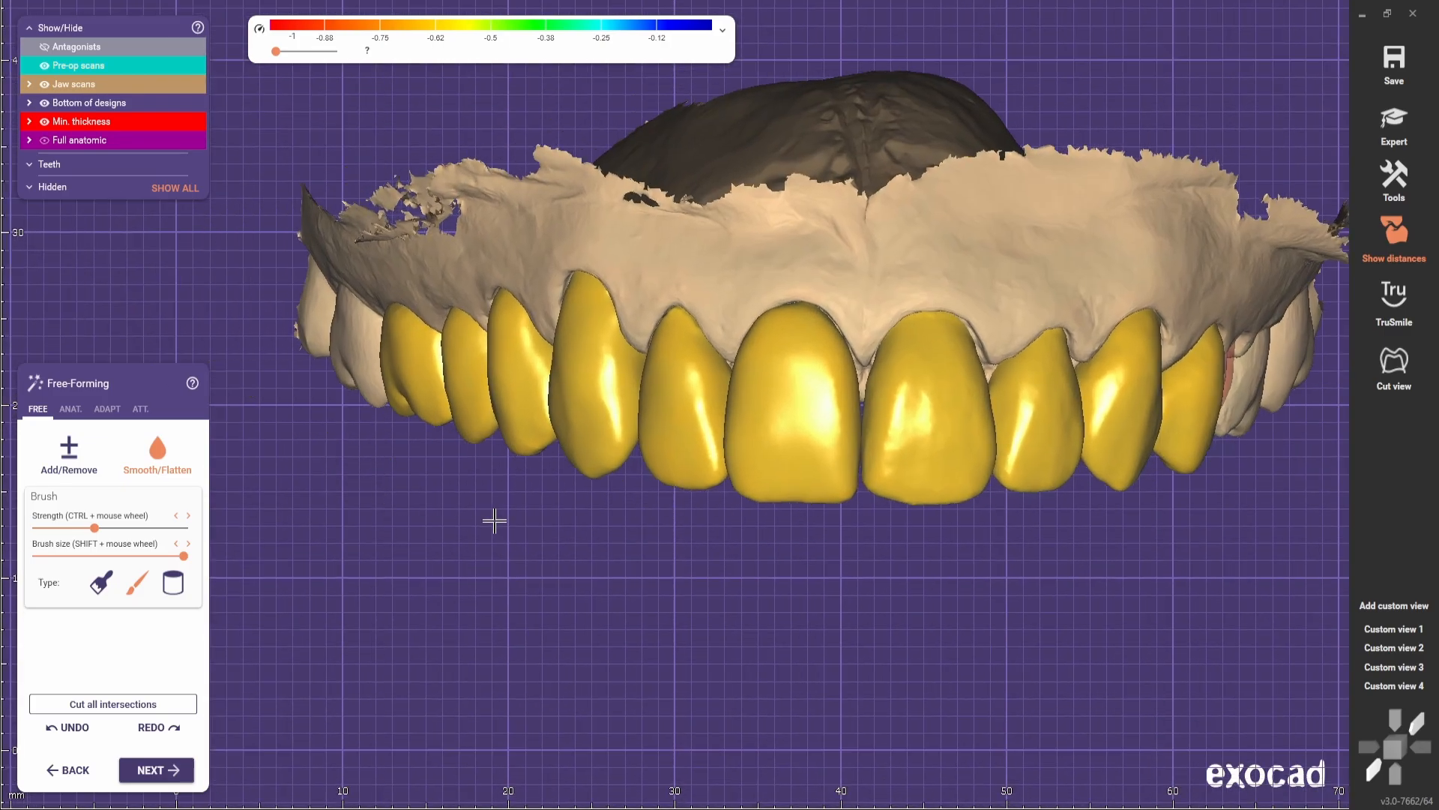
- Shape the buccal side of molar 16 with the Tooth parts preset, checking its alignment from frontal and buccal views
{"action": "left_click", "coordinate": [69, 409]}
{"action": "right_click_drag", "start_coordinate": [347, 488], "coordinate": [379, 477]}
{"action": "scroll", "coordinate": [411, 428], "scroll_direction": "up", "scroll_amount": 2}
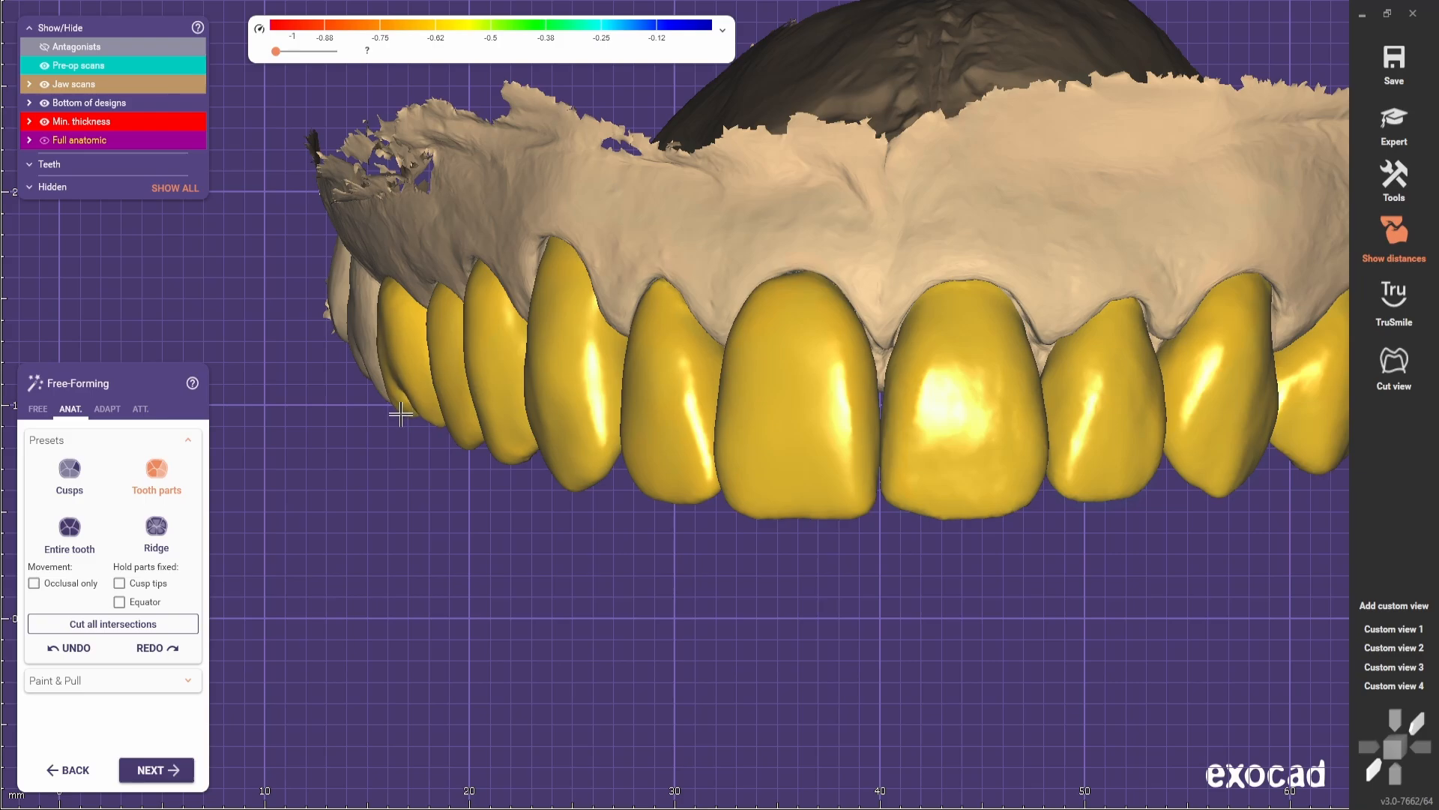
{"action": "scroll", "coordinate": [398, 499], "scroll_direction": "down", "scroll_amount": 4}
{"action": "right_click_drag", "start_coordinate": [398, 500], "coordinate": [889, 498]}
{"action": "scroll", "coordinate": [414, 432], "scroll_direction": "up", "scroll_amount": 3}
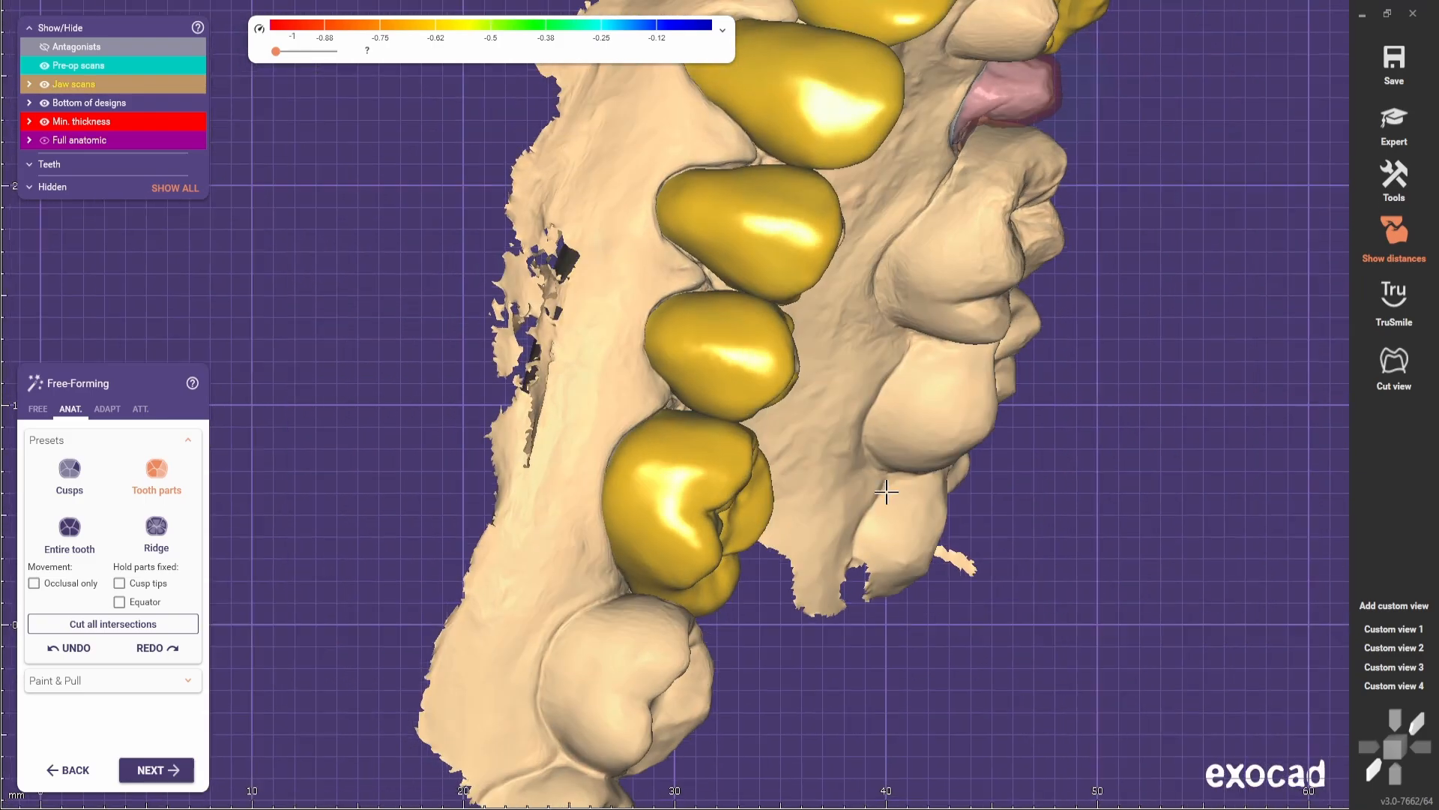
{"action": "scroll", "coordinate": [890, 496], "scroll_direction": "up", "scroll_amount": 3}
{"action": "left_click", "coordinate": [1393, 648]}
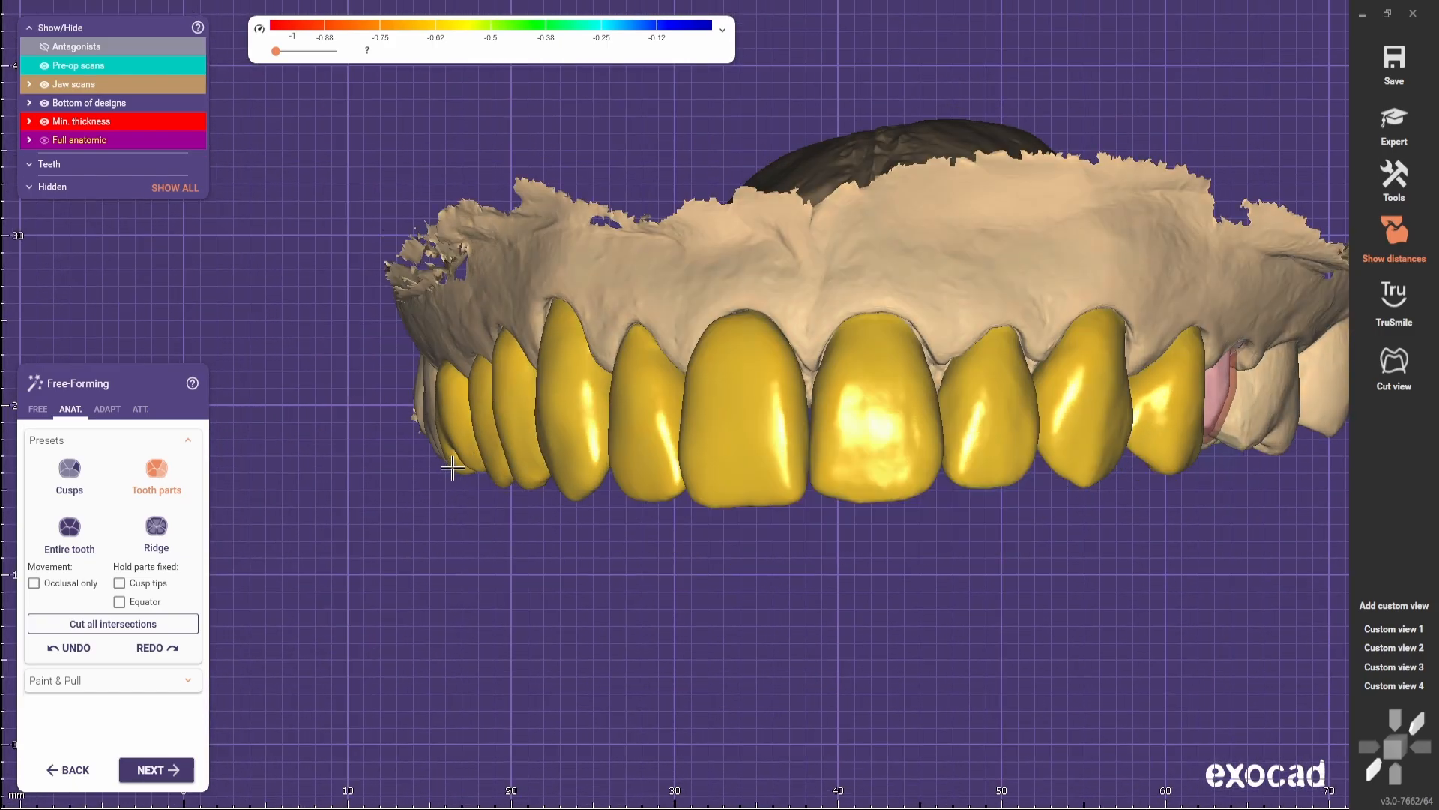
- Align the buccal cusps of molar 16 and the adjacent premolars with the arch using the Cusps preset
{"action": "scroll", "coordinate": [401, 456], "scroll_direction": "up", "scroll_amount": 2}
{"action": "right_click_drag", "start_coordinate": [491, 432], "coordinate": [505, 496]}
{"action": "scroll", "coordinate": [637, 591], "scroll_direction": "down", "scroll_amount": 3}
{"action": "right_click_drag", "start_coordinate": [797, 629], "coordinate": [629, 537]}
{"action": "scroll", "coordinate": [476, 446], "scroll_direction": "up", "scroll_amount": 2}
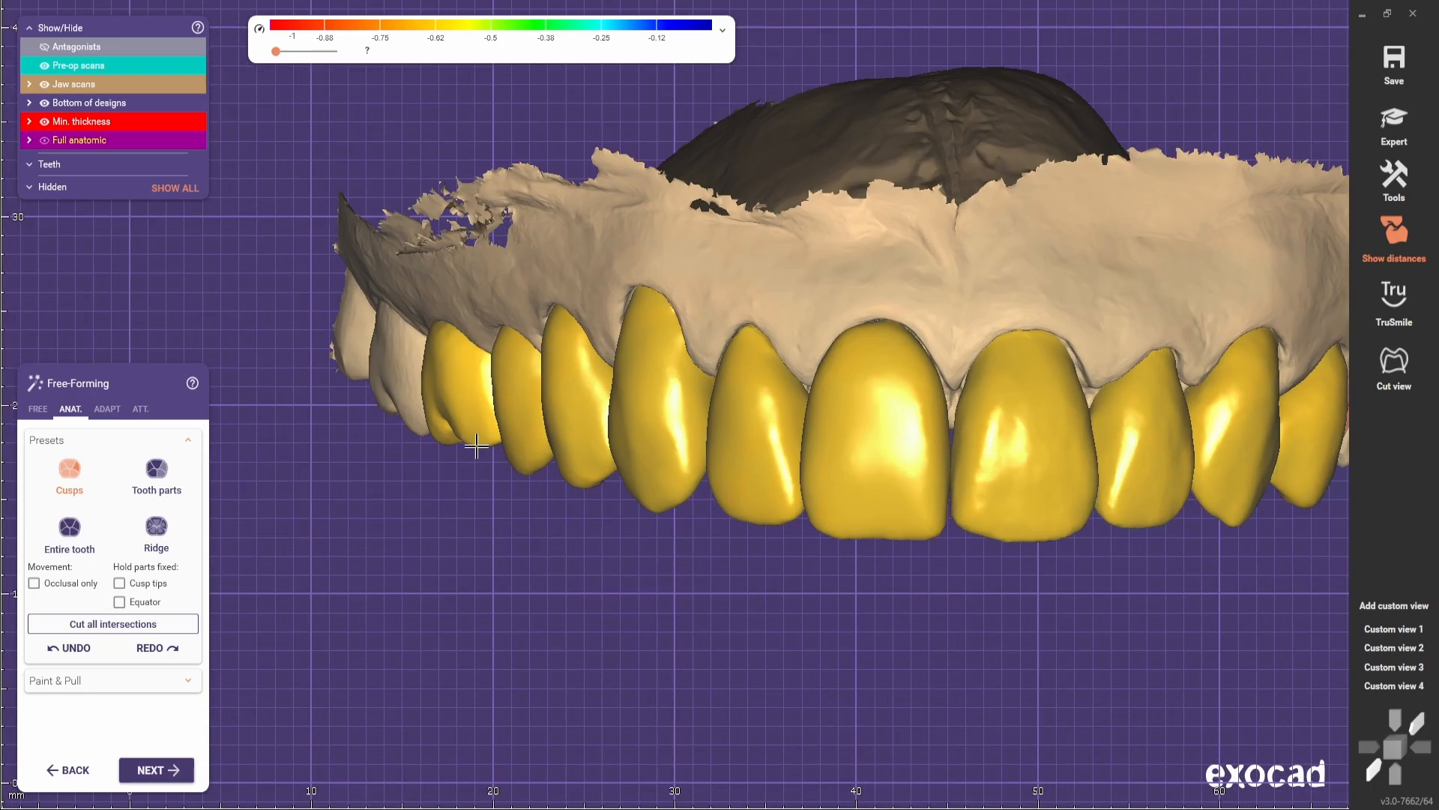
{"action": "right_click_drag", "start_coordinate": [475, 508], "coordinate": [463, 455]}
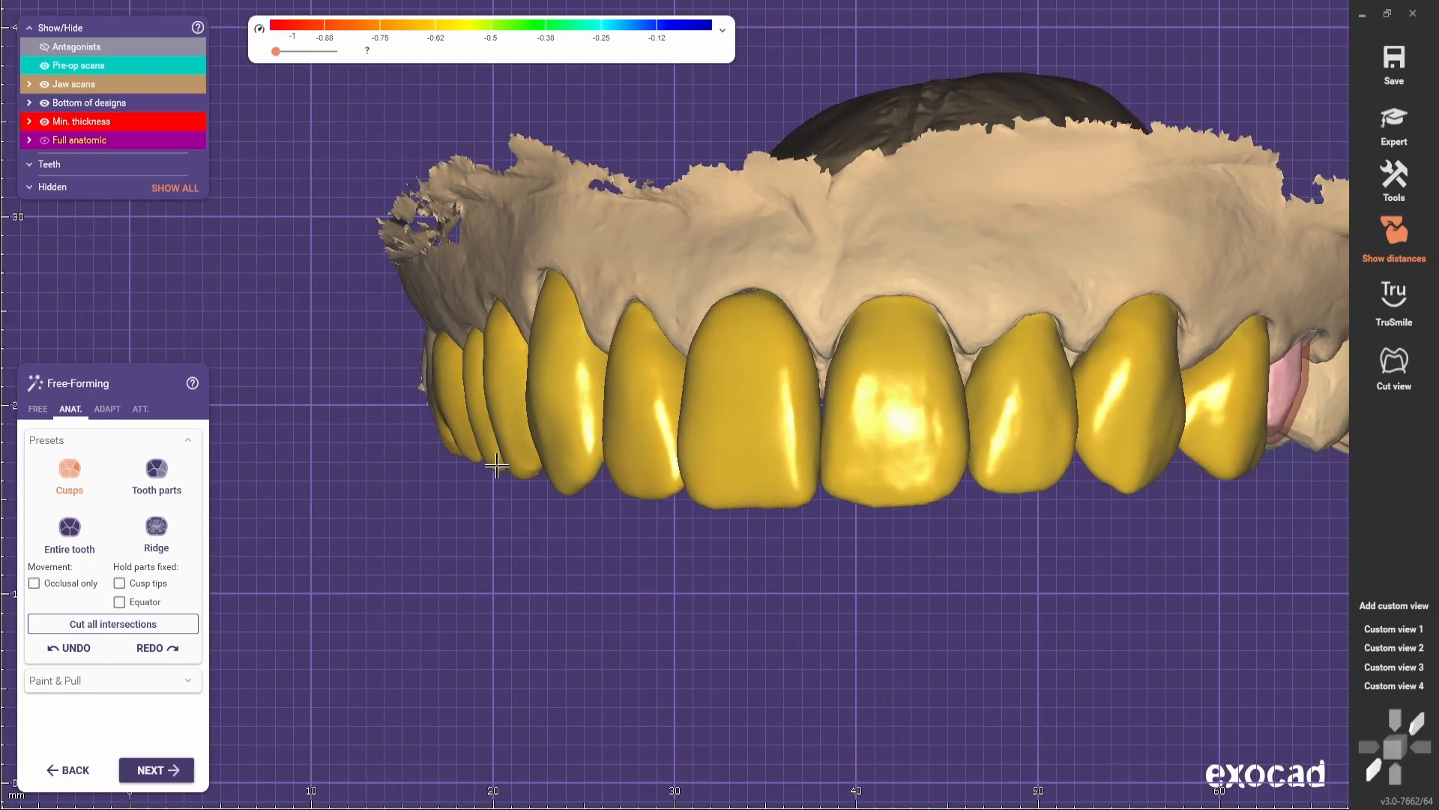
{"action": "scroll", "coordinate": [541, 568], "scroll_direction": "down", "scroll_amount": 3}
{"action": "scroll", "coordinate": [531, 491], "scroll_direction": "up", "scroll_amount": 3}
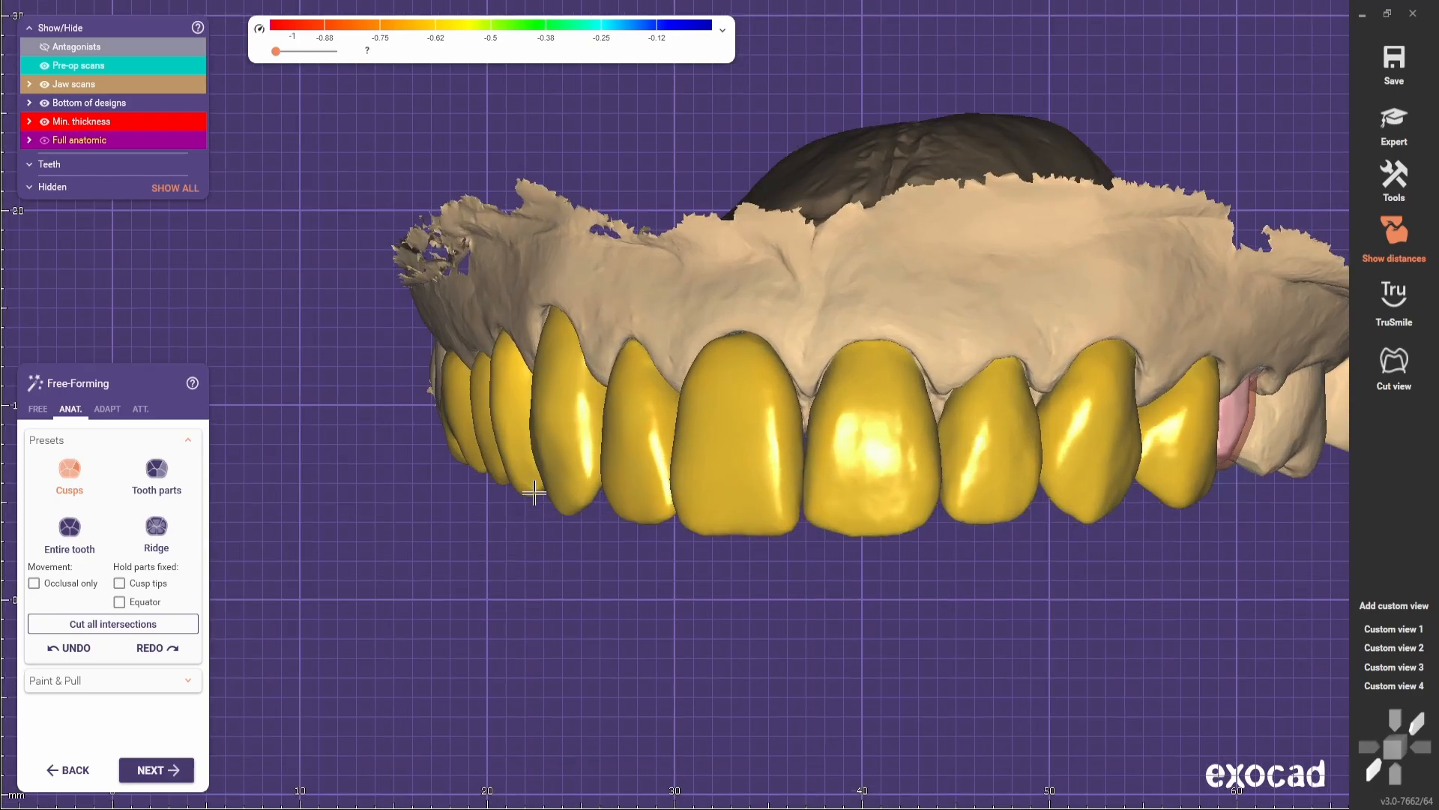
{"action": "right_click_drag", "start_coordinate": [541, 634], "coordinate": [576, 473]}
- Smooth the occlusal surfaces of premolars 14 and 15 with the Smooth/Flatten brush at maximum size
{"action": "left_click", "coordinate": [94, 412]}
{"action": "left_click", "coordinate": [39, 409]}
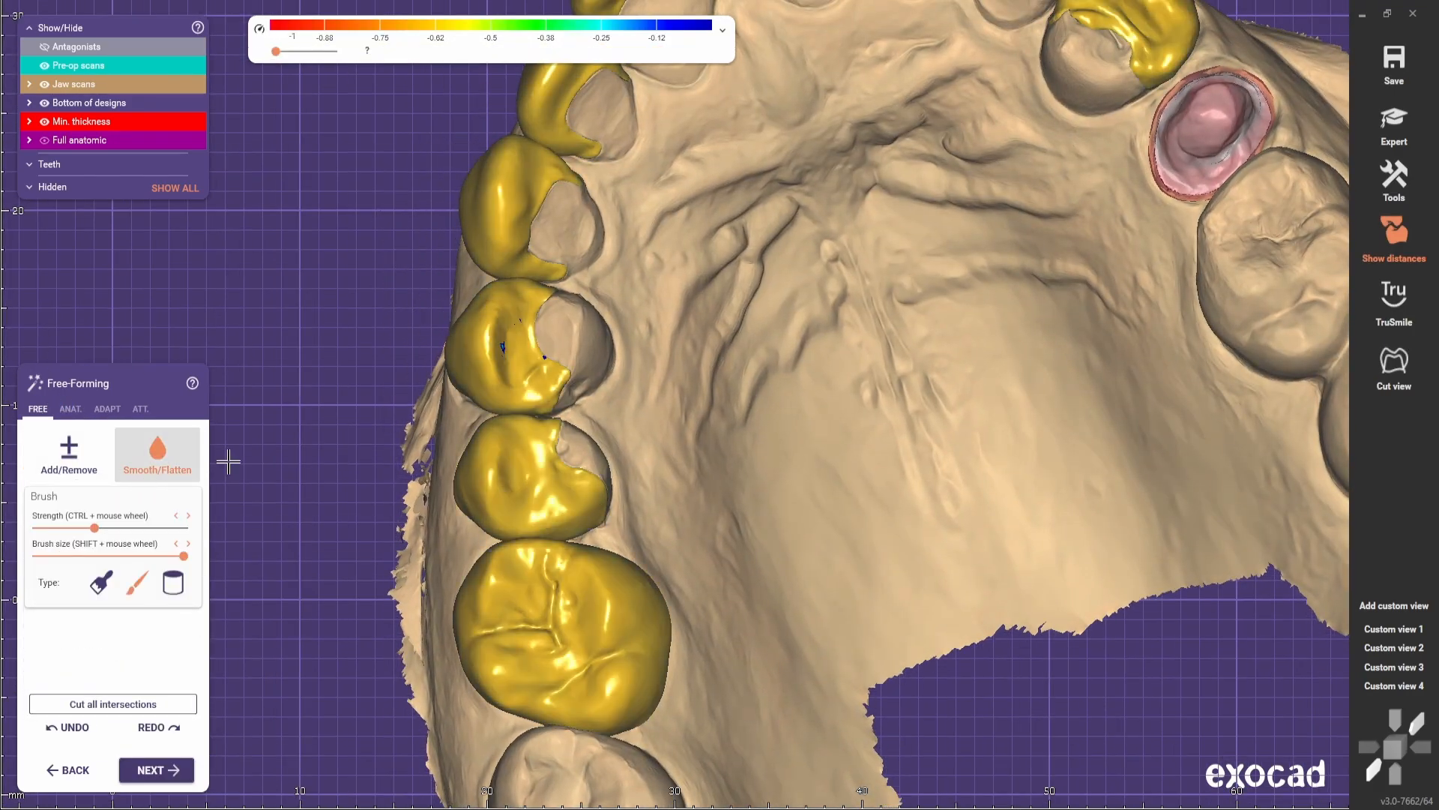
{"action": "scroll", "coordinate": [546, 294], "scroll_direction": "up", "scroll_amount": 3}
{"action": "mouse_move", "coordinate": [511, 360]}
{"action": "left_mouse_down"}
{"action": "mouse_move", "coordinate": [527, 395]}
{"action": "mouse_move", "coordinate": [510, 412]}
{"action": "left_mouse_up"}
{"action": "scroll", "coordinate": [507, 500], "scroll_direction": "down", "scroll_amount": 5}
{"action": "right_click_drag", "start_coordinate": [517, 495], "coordinate": [587, 442]}
{"action": "scroll", "coordinate": [587, 444], "scroll_direction": "up", "scroll_amount": 3}
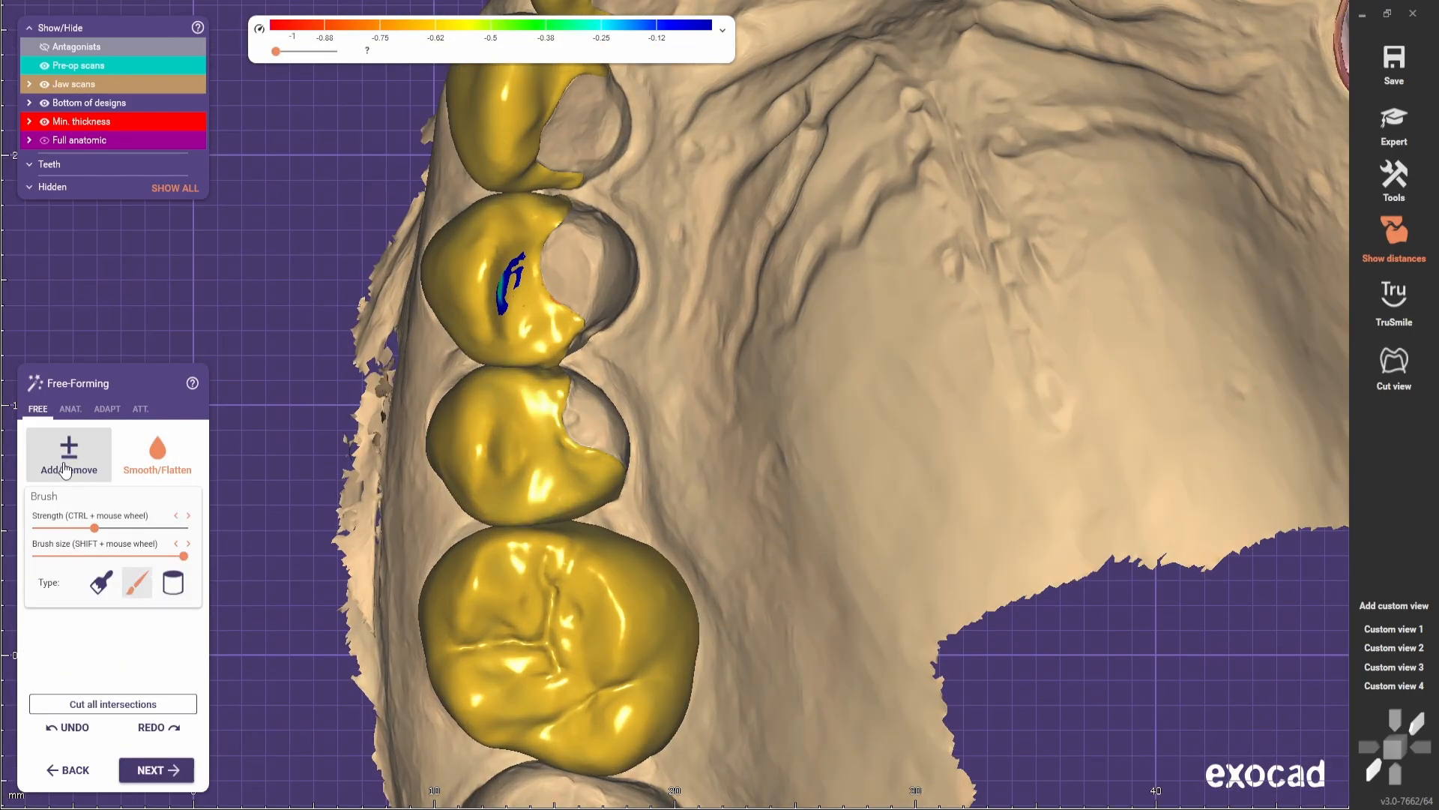
- Carve the central fissure of premolar 15 with the Add/Remove brush at maximum strength and minimum size
{"action": "left_click", "coordinate": [66, 468]}
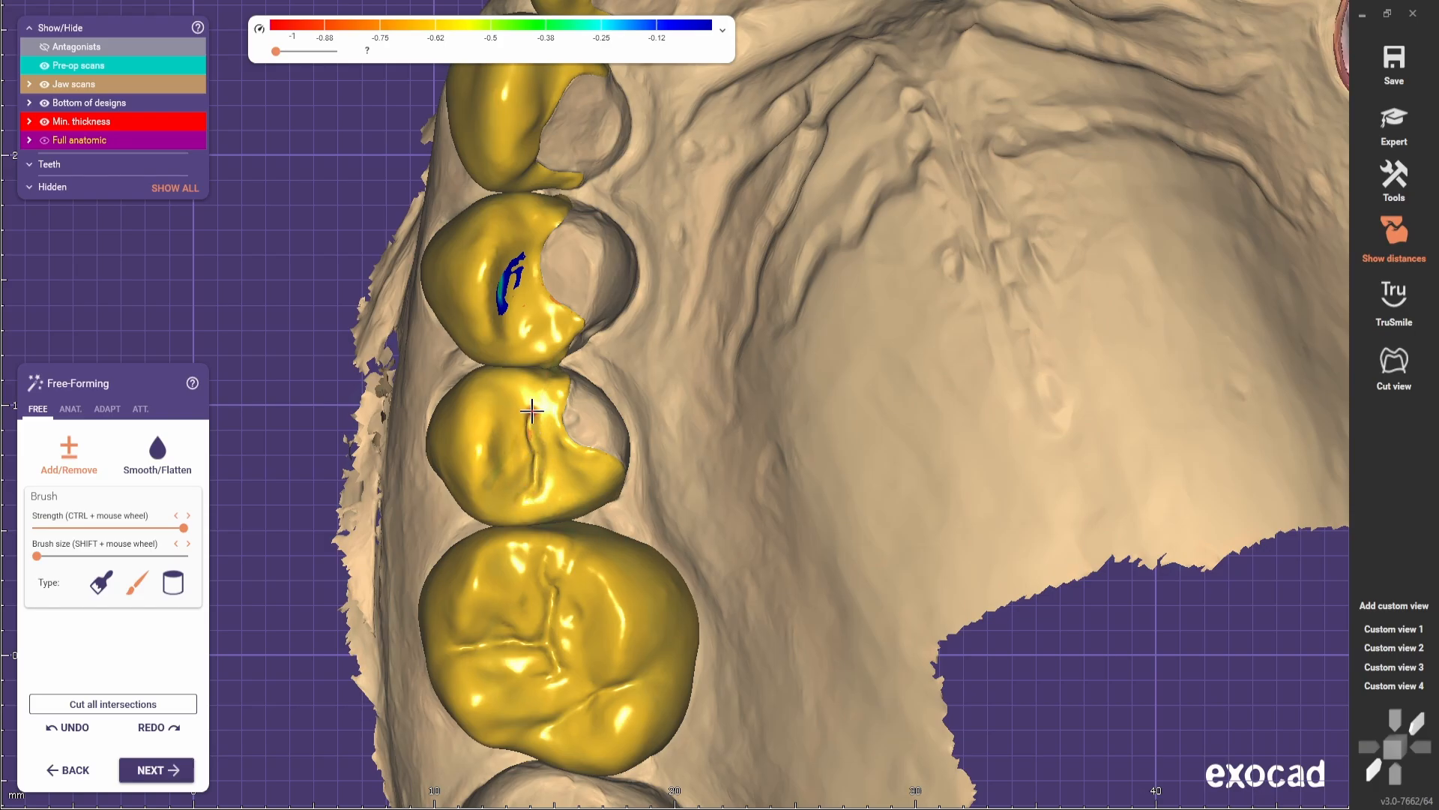
{"action": "scroll", "coordinate": [532, 411], "scroll_direction": "down", "scroll_amount": 4}
{"action": "right_click_drag", "start_coordinate": [531, 410], "coordinate": [652, 424]}
{"action": "scroll", "coordinate": [652, 424], "scroll_direction": "up", "scroll_amount": 3}
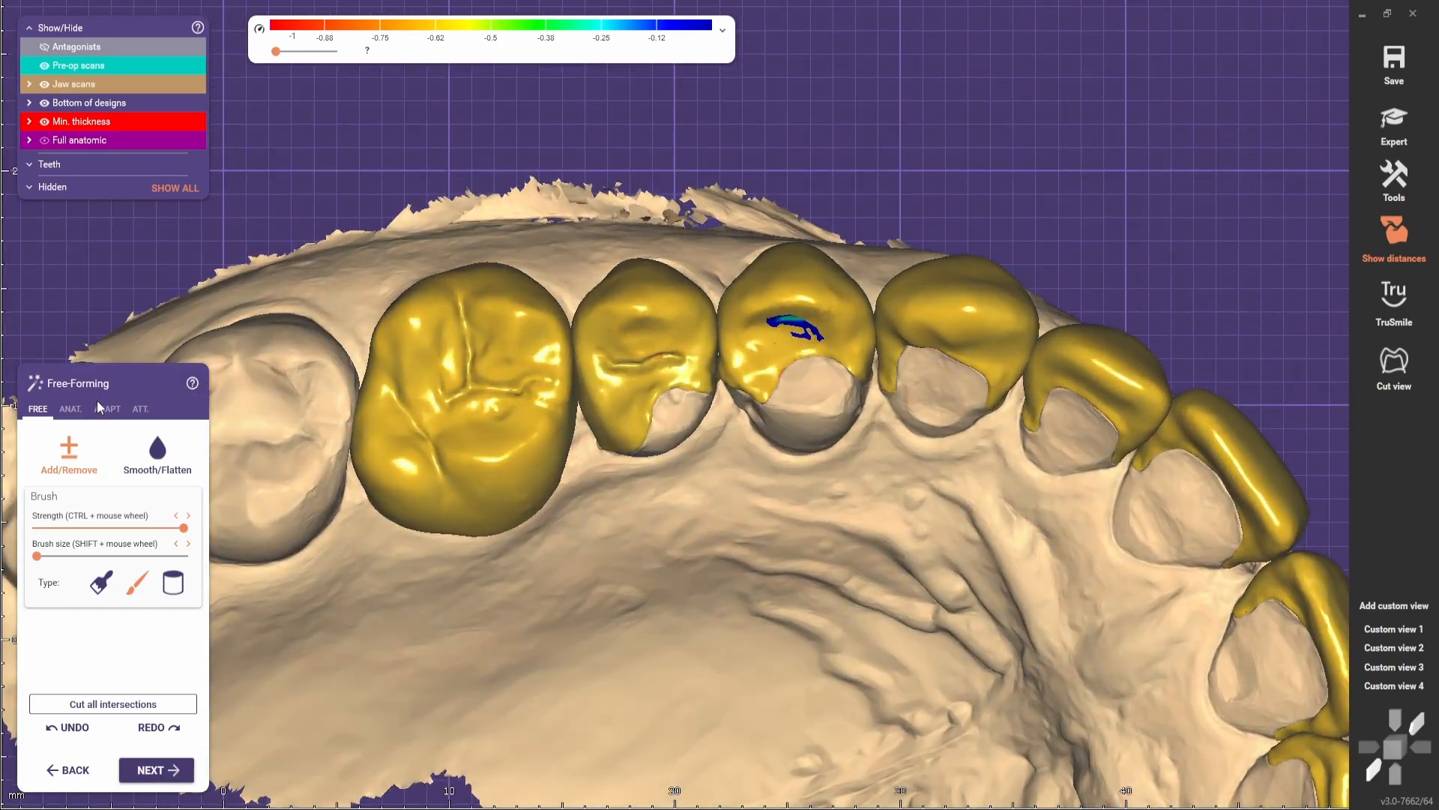
- Adjust the occlusal anatomy of premolar 15 around its central fissure with the Cusps preset
{"action": "left_click", "coordinate": [71, 408]}
{"action": "scroll", "coordinate": [632, 356], "scroll_direction": "up", "scroll_amount": 3}
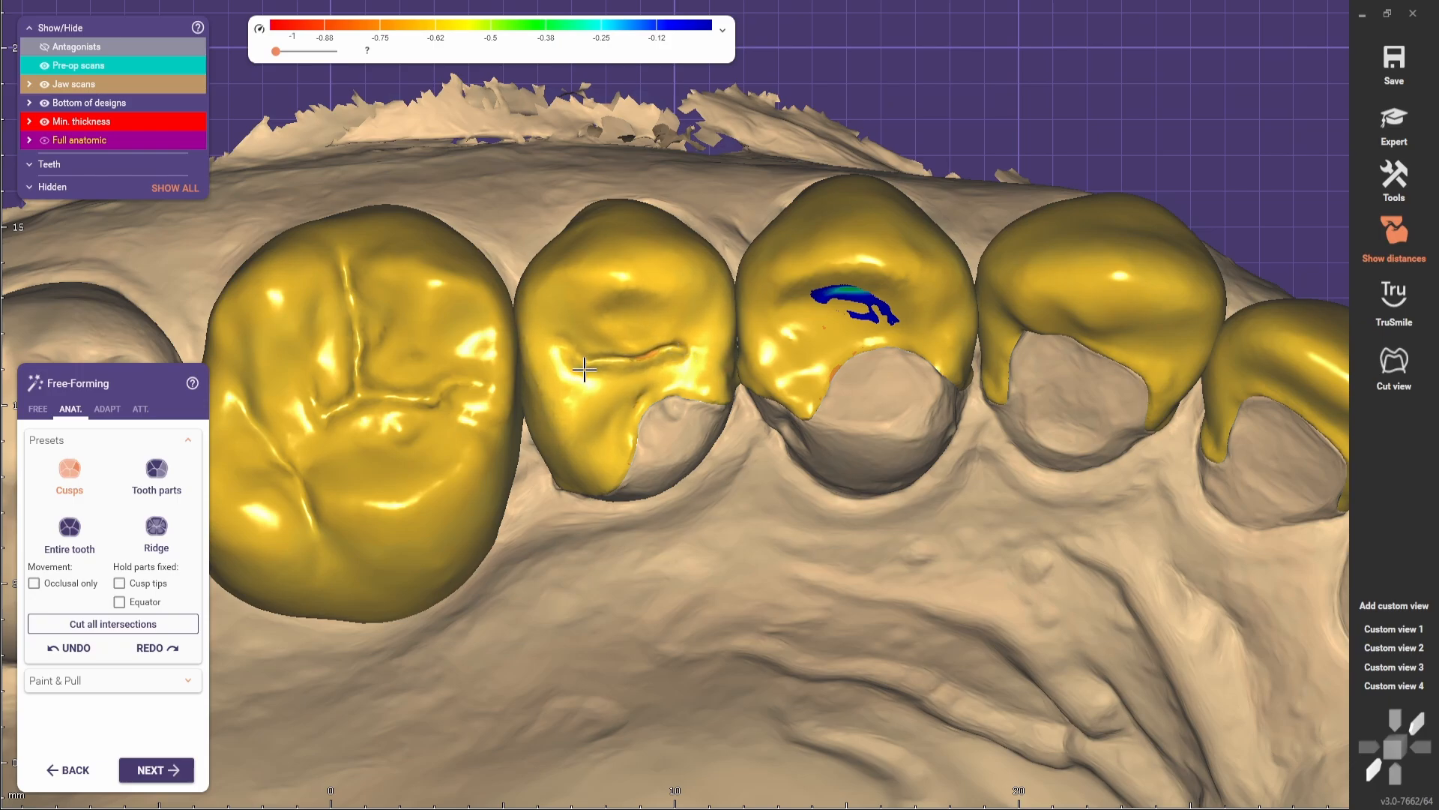
- Build up the palatal cusp of the second premolar beside the exposed tooth surface using Add/Remove with the broad brush
{"action": "left_click", "coordinate": [38, 409]}
{"action": "right_click_drag", "start_coordinate": [633, 349], "coordinate": [476, 661]}
{"action": "scroll", "coordinate": [542, 581], "scroll_direction": "down", "scroll_amount": 3, "text": "ctrl+shift"}
{"action": "scroll", "coordinate": [505, 600], "scroll_direction": "up", "scroll_amount": 3}
{"action": "right_click_drag", "start_coordinate": [505, 600], "coordinate": [495, 465]}
{"action": "left_click", "coordinate": [45, 47]}
{"action": "left_click", "coordinate": [72, 457]}
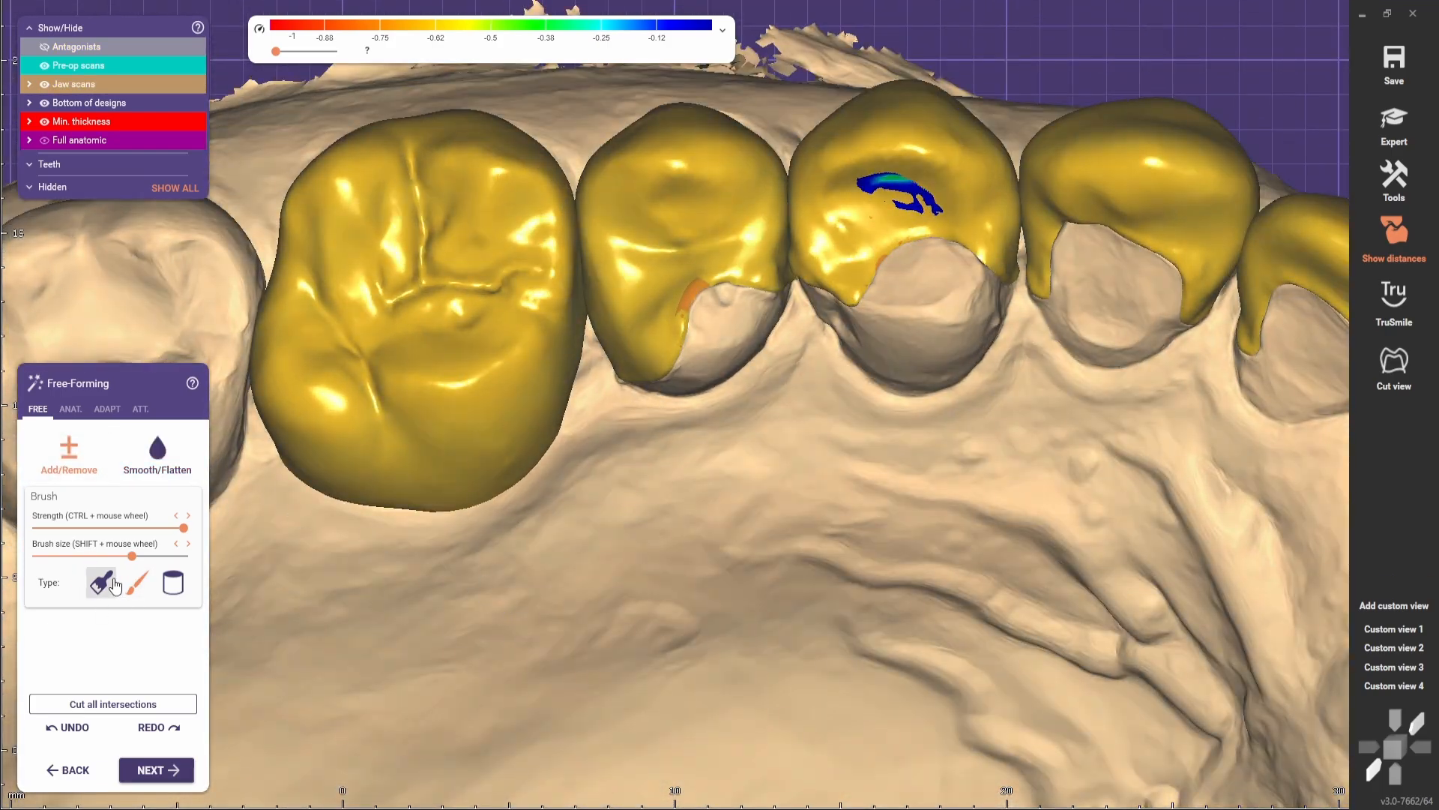
{"action": "left_click", "coordinate": [103, 582]}
{"action": "mouse_move", "coordinate": [656, 269]}
{"action": "left_mouse_down"}
{"action": "mouse_move", "coordinate": [632, 299]}
{"action": "mouse_move", "coordinate": [643, 318]}
{"action": "left_mouse_up"}
- Smooth the built-up palatal cusp of the second premolar with the Smooth/Flatten brush
{"action": "scroll", "coordinate": [645, 307], "scroll_direction": "down", "scroll_amount": 3}
{"action": "scroll", "coordinate": [630, 360], "scroll_direction": "up", "scroll_amount": 1}
{"action": "scroll", "coordinate": [616, 386], "scroll_direction": "up", "scroll_amount": 1}
{"action": "scroll", "coordinate": [600, 345], "scroll_direction": "up", "scroll_amount": 4, "text": "shift"}
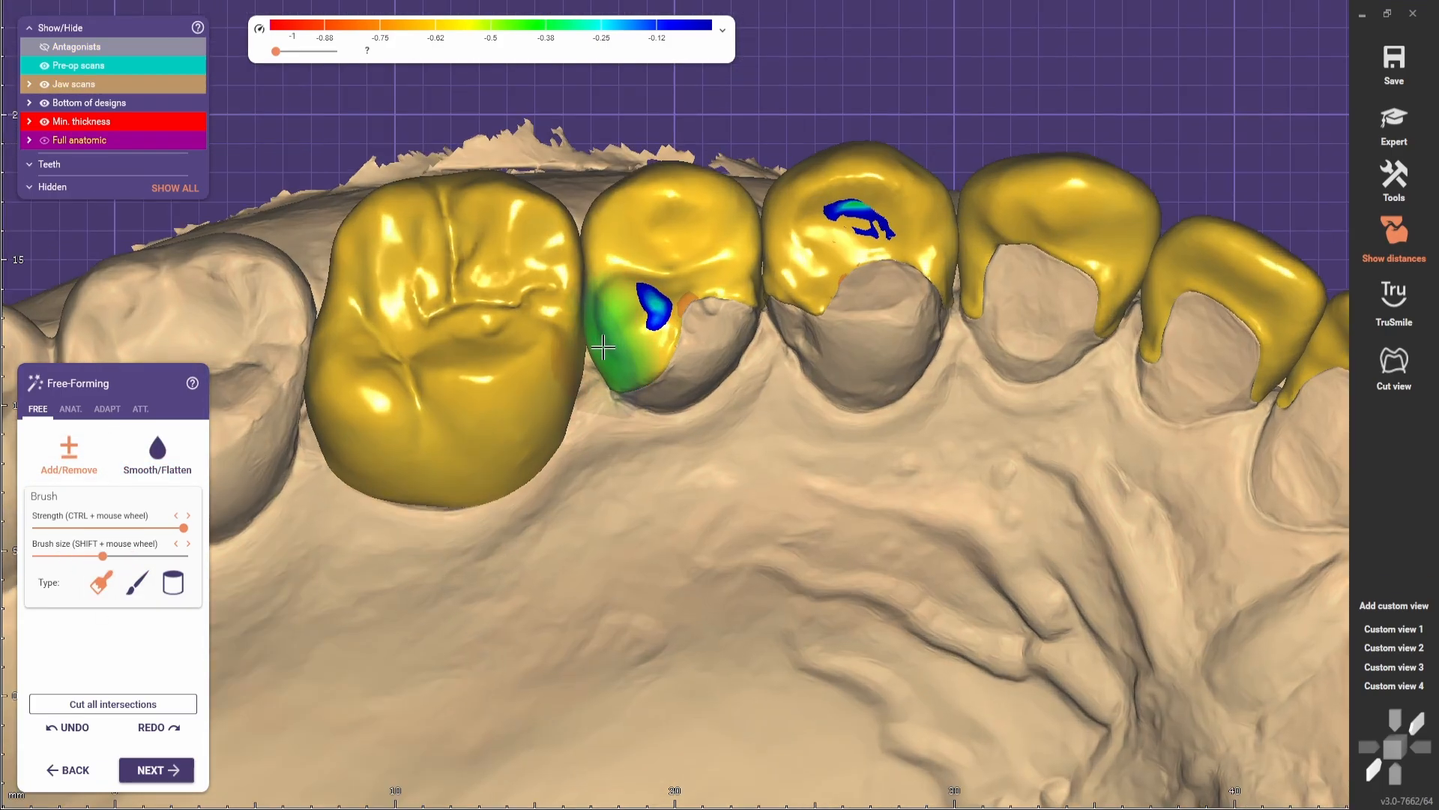
{"action": "scroll", "coordinate": [525, 345], "scroll_direction": "down", "scroll_amount": 3, "text": "ctrl+shift"}
{"action": "left_click", "coordinate": [135, 456]}
{"action": "left_click_drag", "start_coordinate": [611, 357], "coordinate": [604, 339]}
{"action": "scroll", "coordinate": [596, 326], "scroll_direction": "down", "scroll_amount": 3}
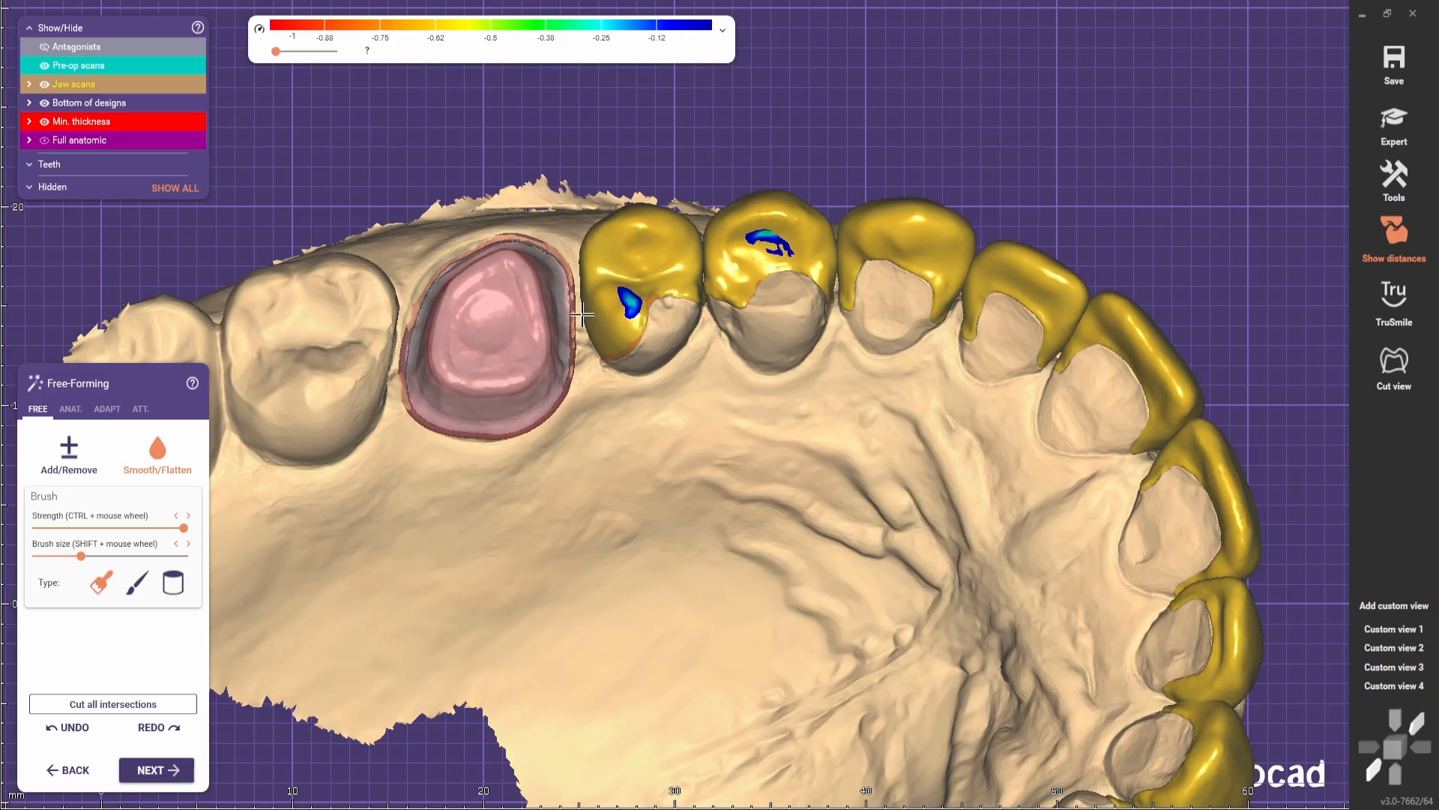
- Cut the occlusal intersections of the crowns with the static antagonist at a desired distance of 0.1 mm
{"action": "scroll", "coordinate": [581, 322], "scroll_direction": "up", "scroll_amount": 3}
{"action": "right_click_drag", "start_coordinate": [583, 338], "coordinate": [599, 433]}
{"action": "scroll", "coordinate": [600, 437], "scroll_direction": "down", "scroll_amount": 2}
{"action": "scroll", "coordinate": [600, 437], "scroll_direction": "up", "scroll_amount": 3, "text": "ctrl+shift"}
{"action": "left_click", "coordinate": [108, 409]}
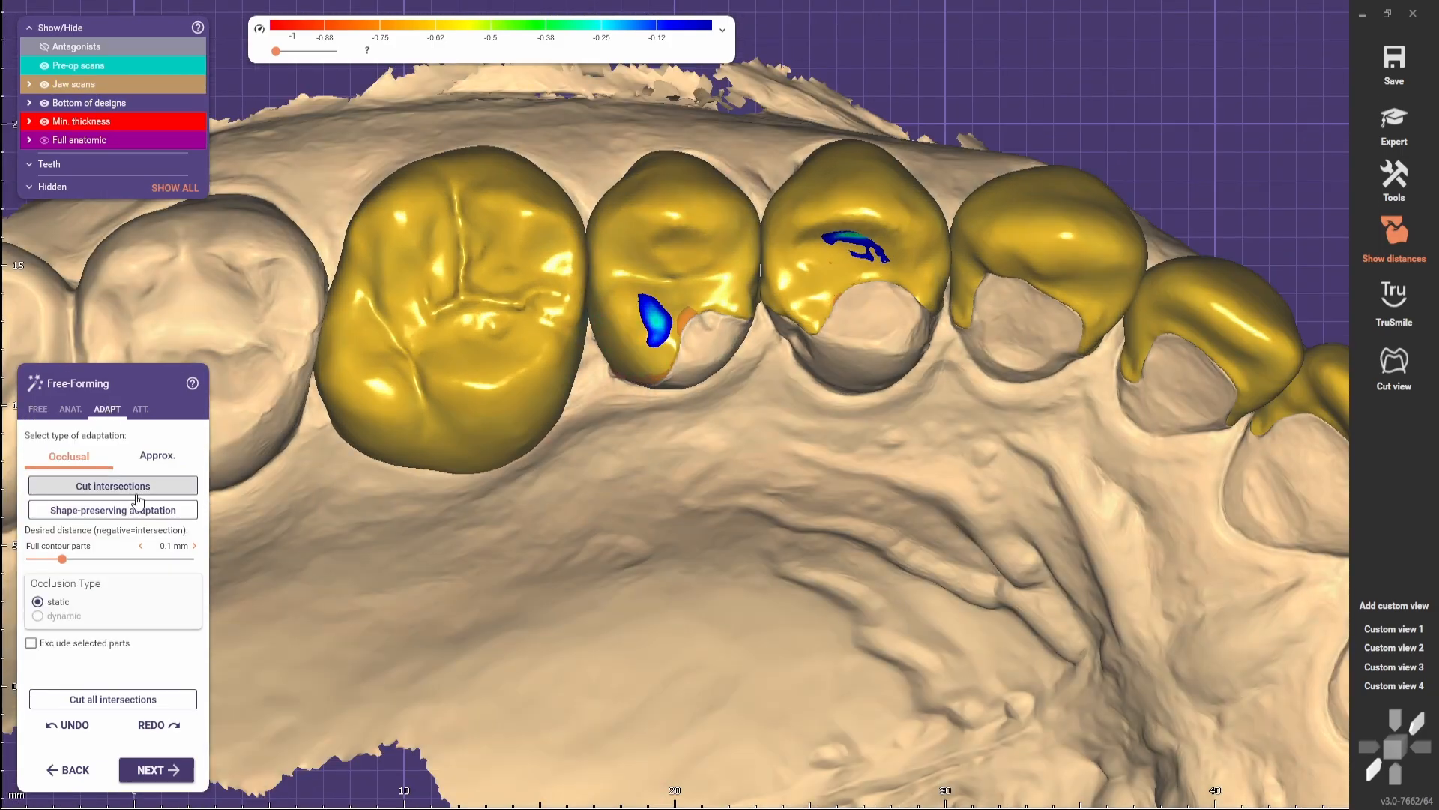
{"action": "left_click", "coordinate": [112, 486]}
- Carve the central groove and the adjoining fissure on the second premolar by removing material with the finest Add/Remove brush size
{"action": "left_click", "coordinate": [37, 408]}
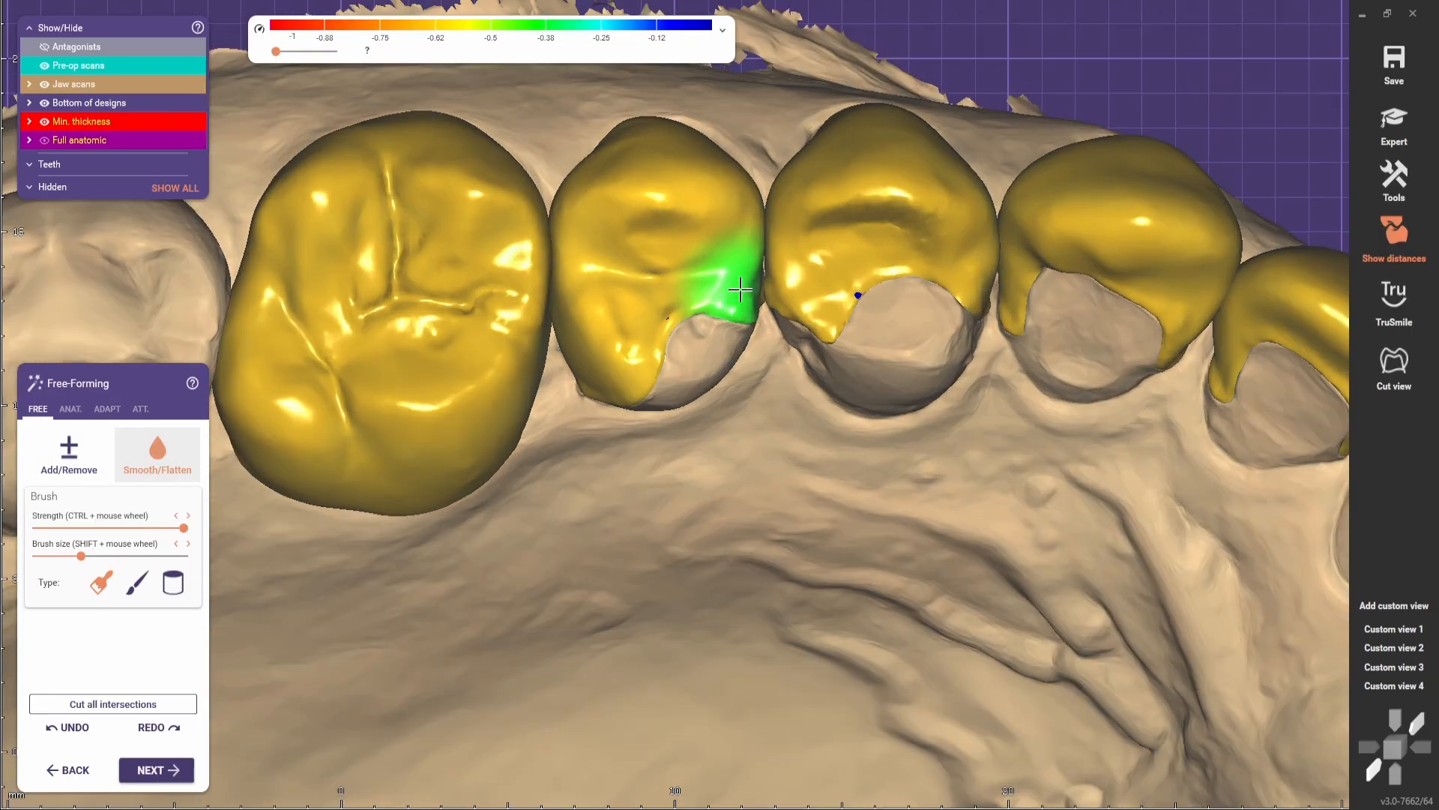
{"action": "scroll", "coordinate": [649, 384], "scroll_direction": "up", "scroll_amount": 1}
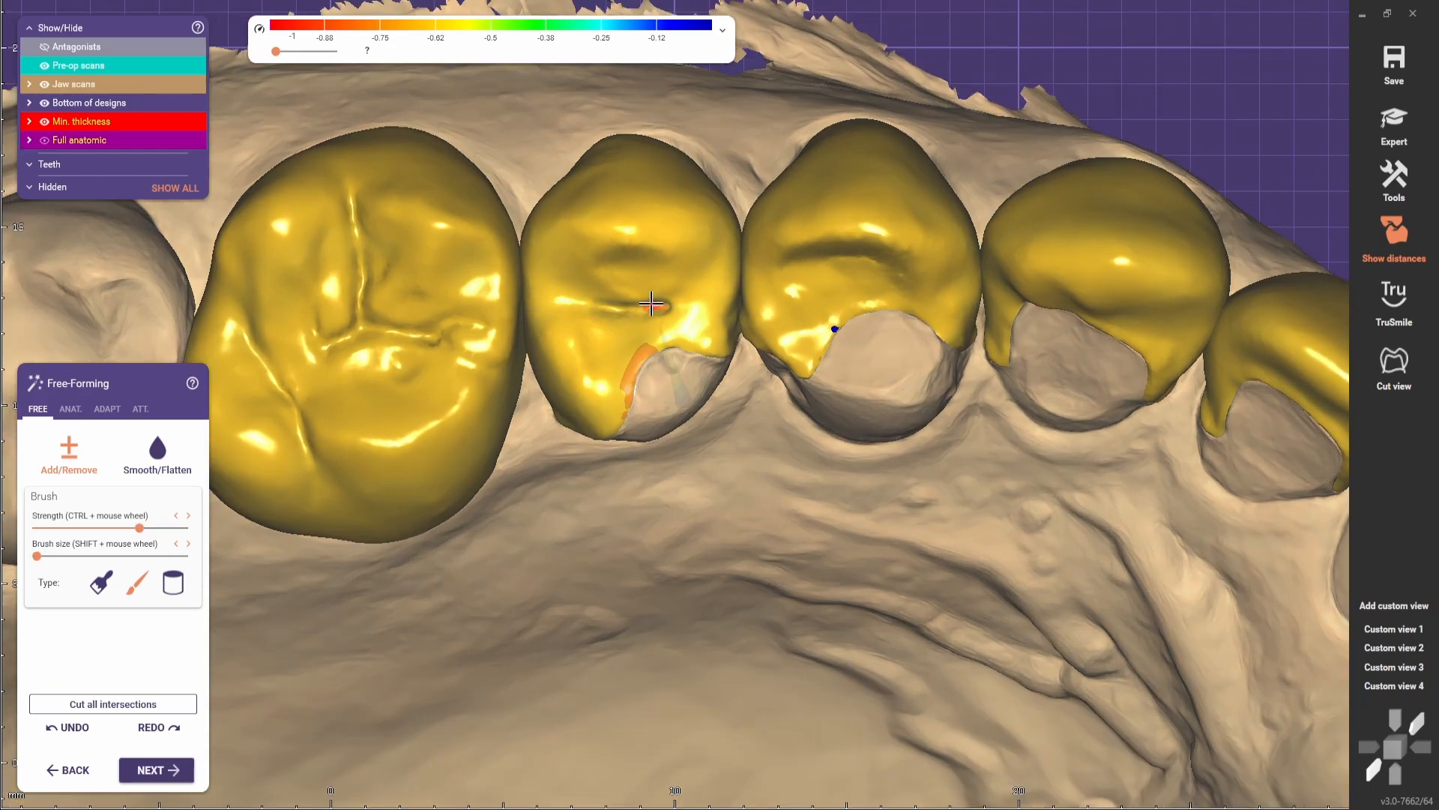
{"action": "left_click_drag", "start_coordinate": [673, 308], "coordinate": [737, 321], "text": "shift"}
{"action": "left_click_drag", "start_coordinate": [690, 263], "coordinate": [676, 295], "text": "shift"}
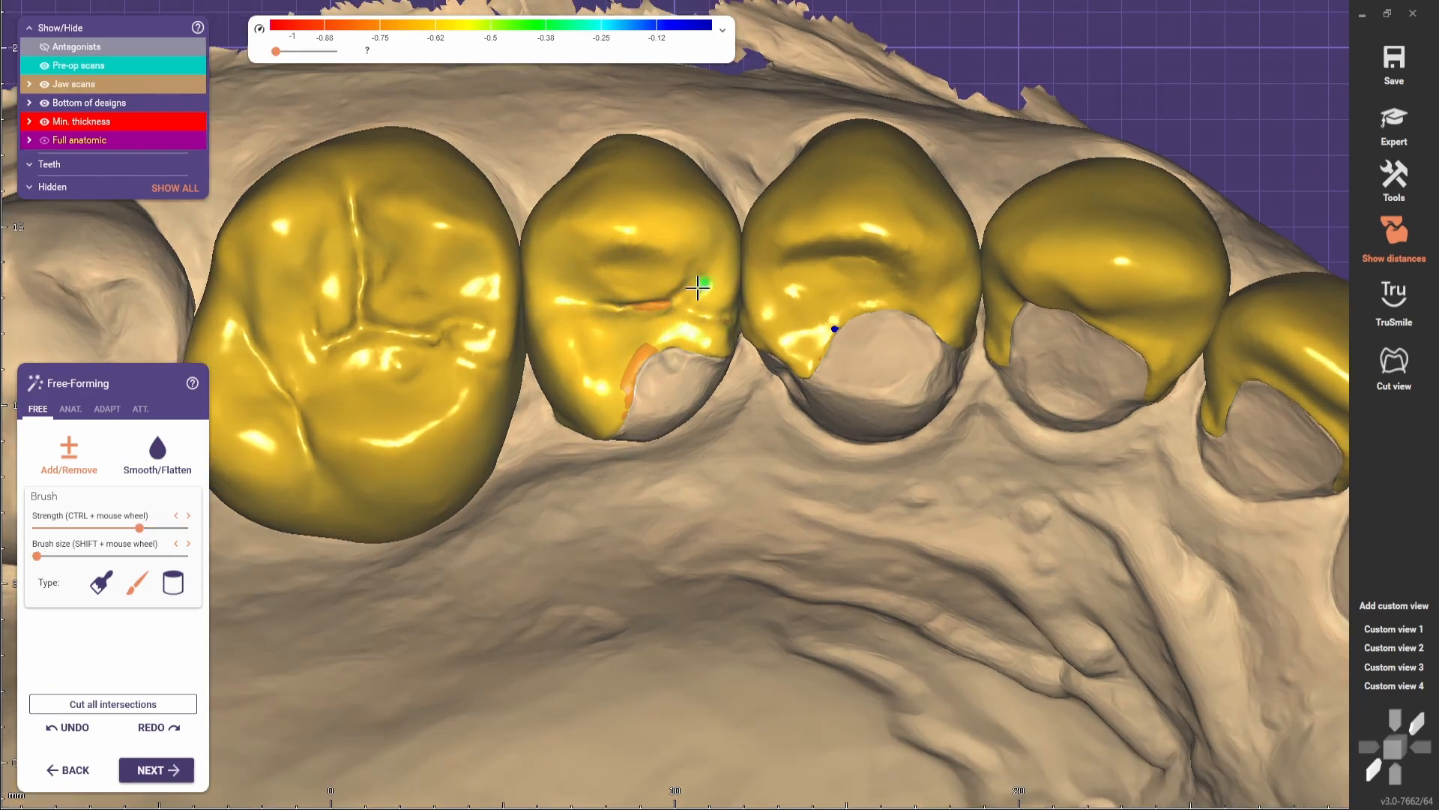
- Adjust the crown shapes with the anatomic Cusps, Entire tooth and Tooth parts presets
{"action": "left_click", "coordinate": [71, 409]}
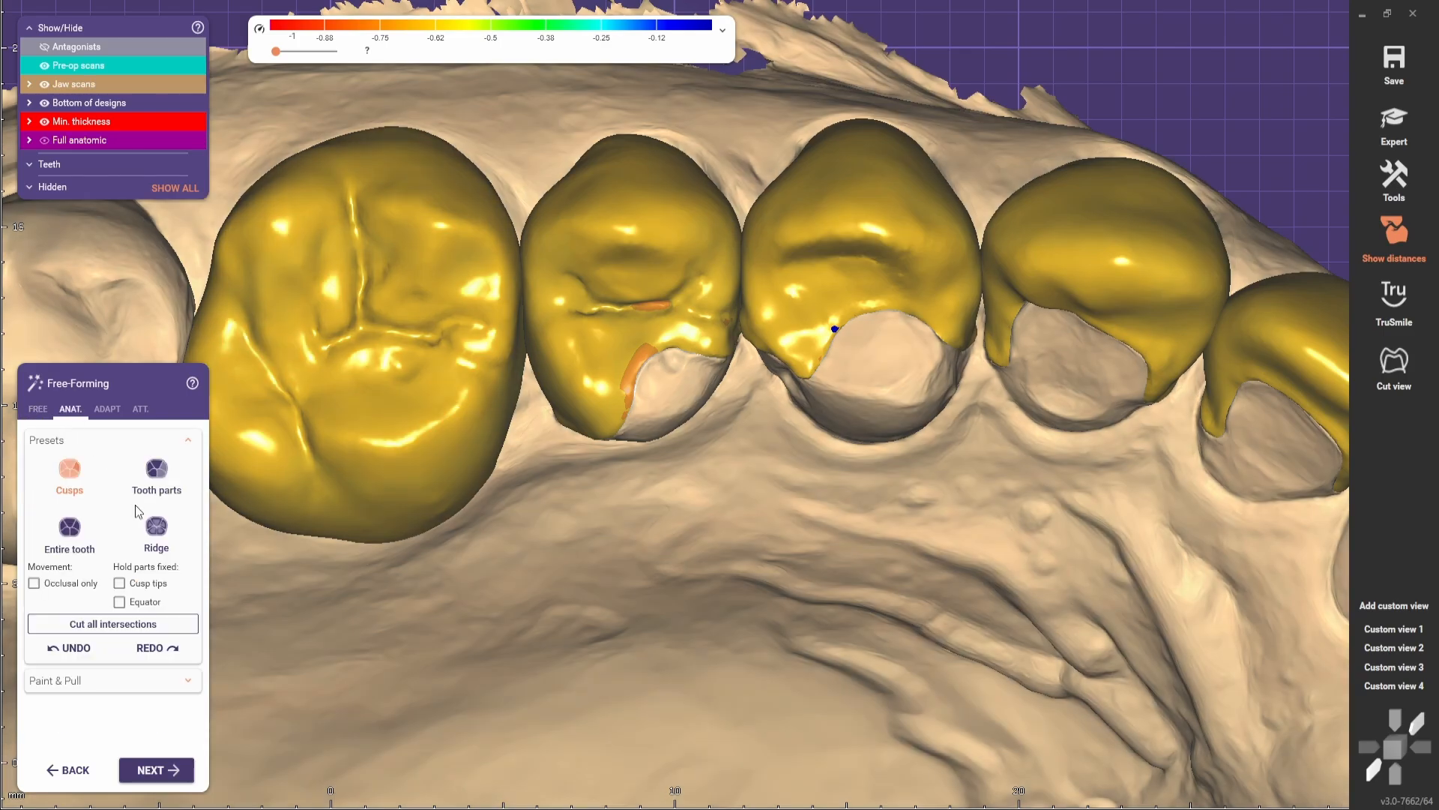
{"action": "scroll", "coordinate": [604, 401], "scroll_direction": "down", "scroll_amount": 8}
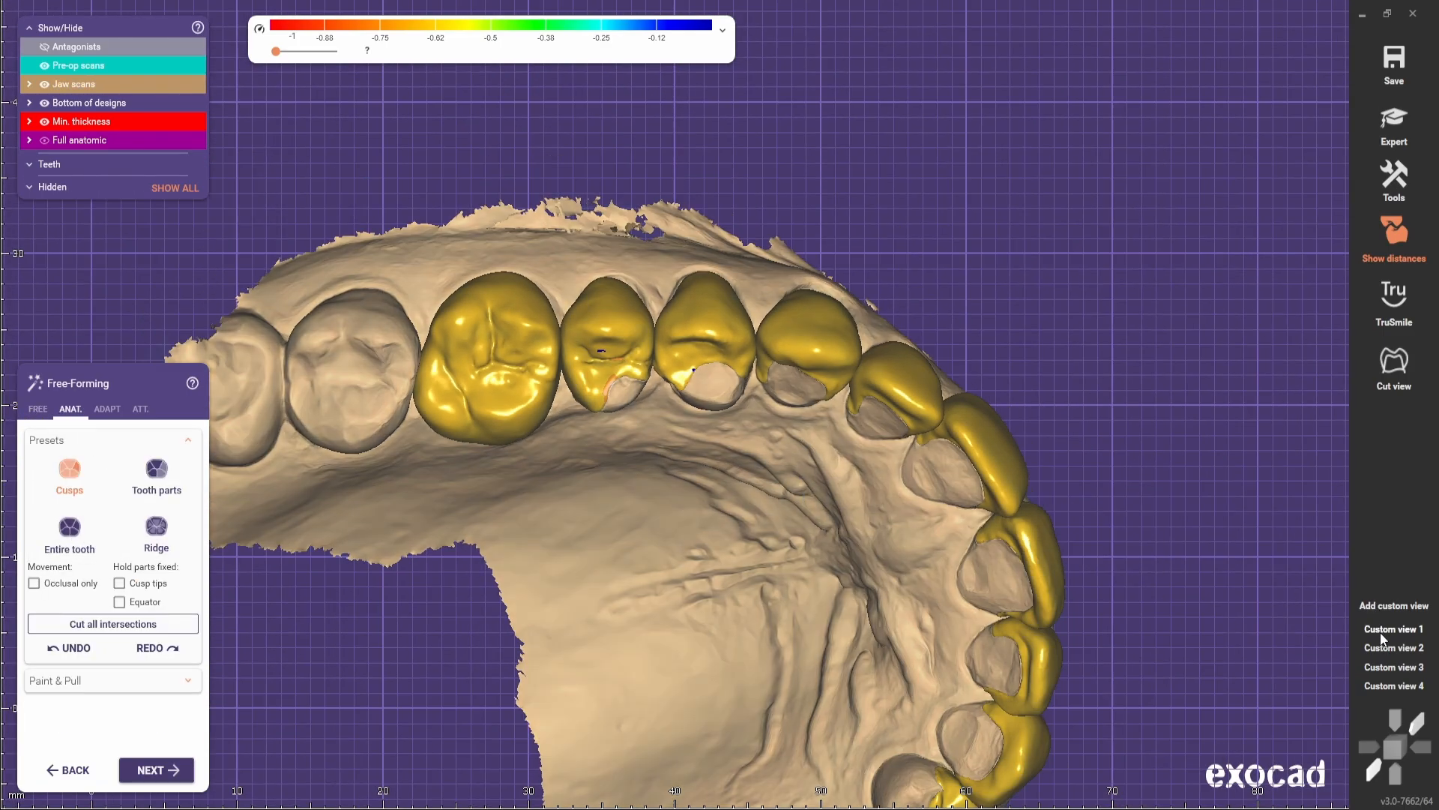
{"action": "left_click", "coordinate": [1381, 632]}
{"action": "scroll", "coordinate": [534, 527], "scroll_direction": "down", "scroll_amount": 1}
{"action": "right_click_drag", "start_coordinate": [838, 676], "coordinate": [683, 326]}
{"action": "scroll", "coordinate": [686, 357], "scroll_direction": "up", "scroll_amount": 4}
{"action": "left_click", "coordinate": [39, 409]}
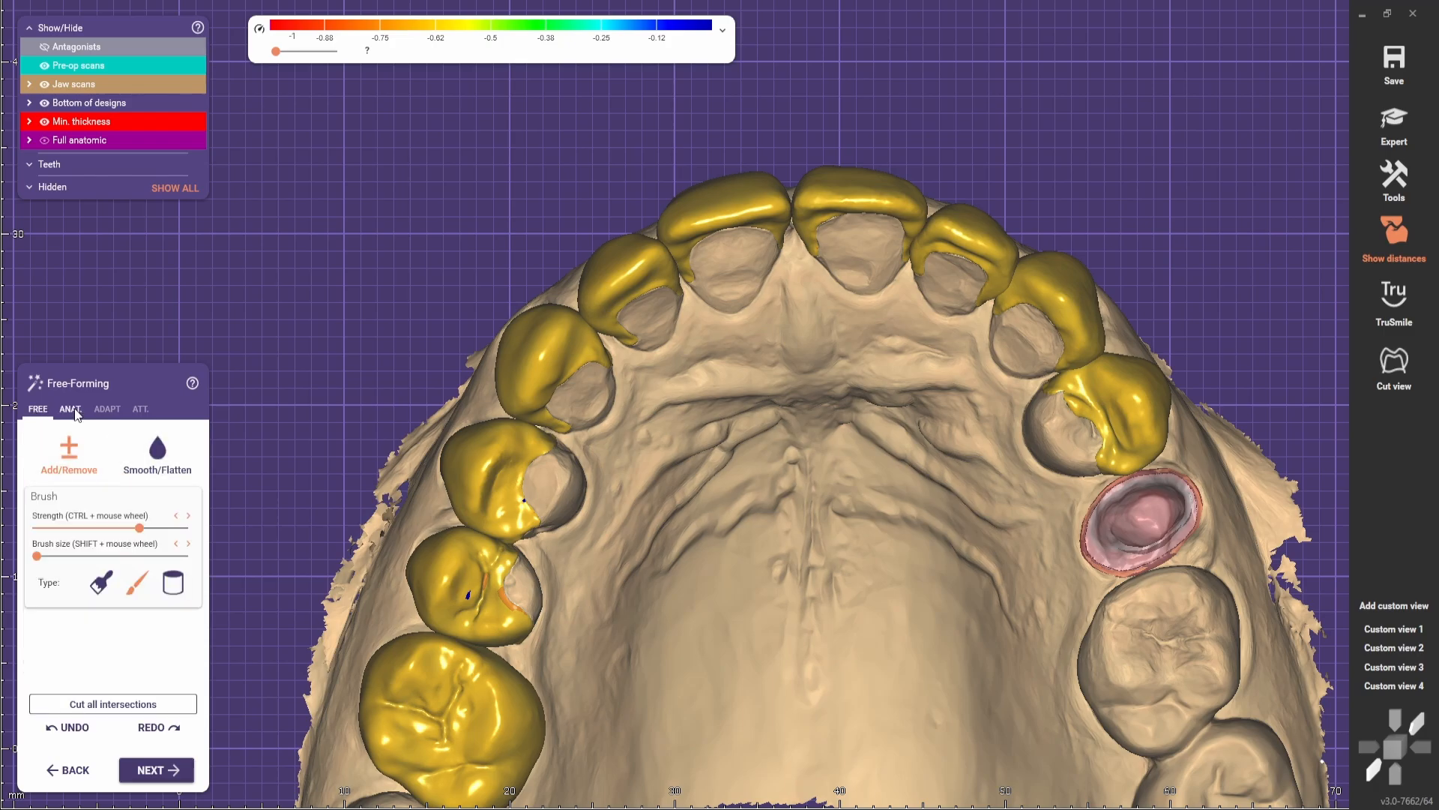
{"action": "left_click", "coordinate": [69, 410]}
{"action": "left_click", "coordinate": [69, 531]}
{"action": "scroll", "coordinate": [648, 264], "scroll_direction": "up", "scroll_amount": 3}
{"action": "left_click", "coordinate": [156, 474]}
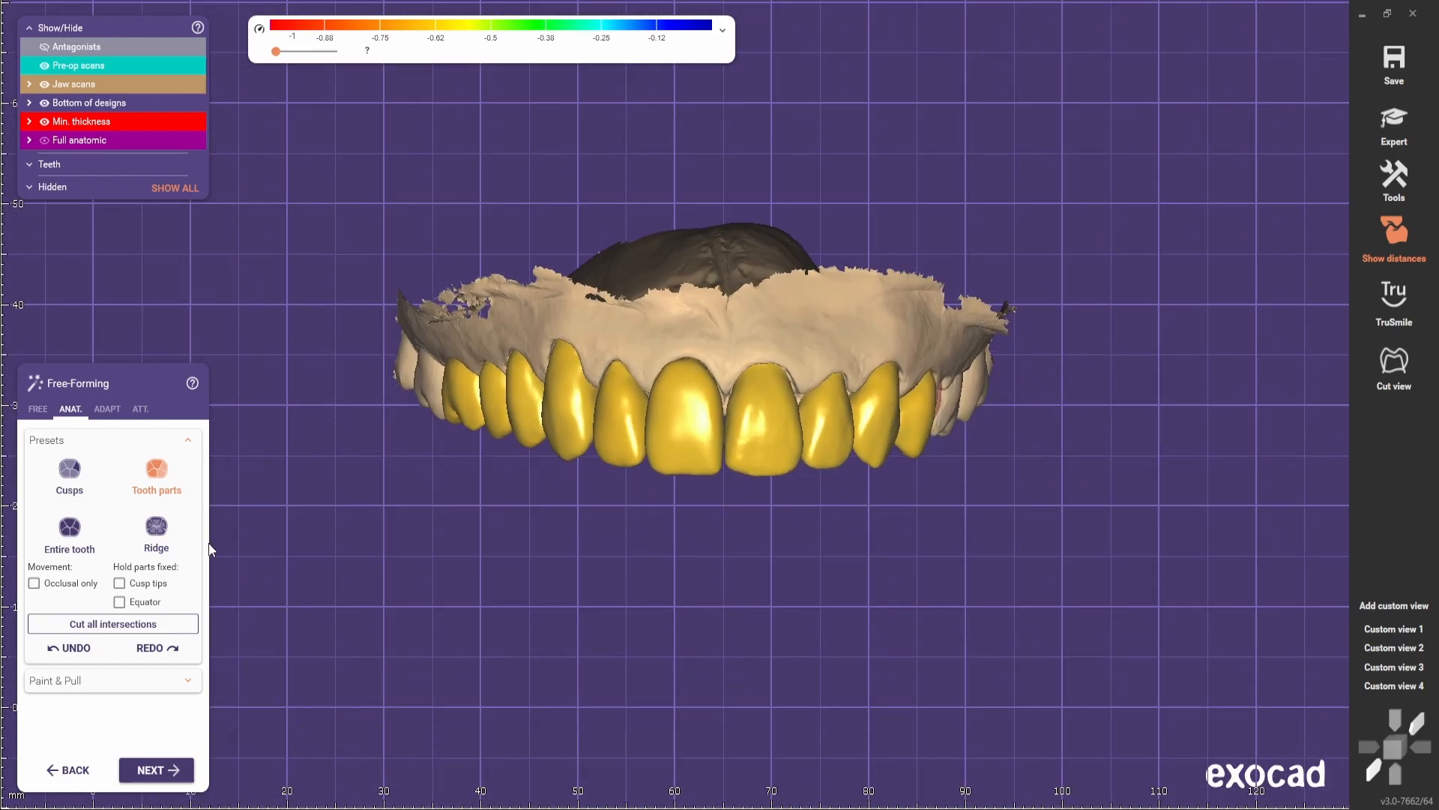
- Examine the symmetry, incisal edges and arch alignment of the anterior crowns from the front and occlusal views
{"action": "left_click", "coordinate": [38, 409]}
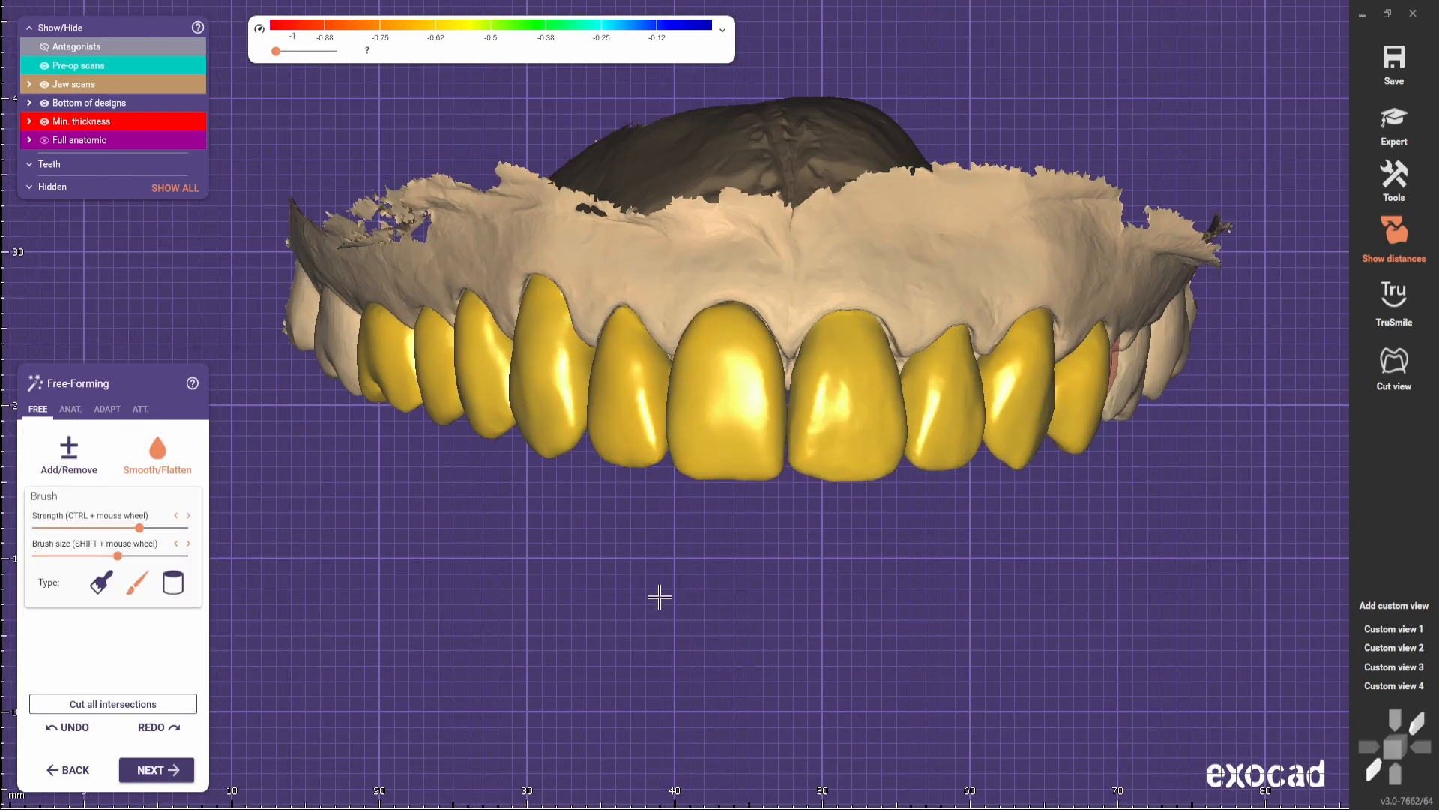
{"action": "scroll", "coordinate": [659, 597], "scroll_direction": "down", "scroll_amount": 3}
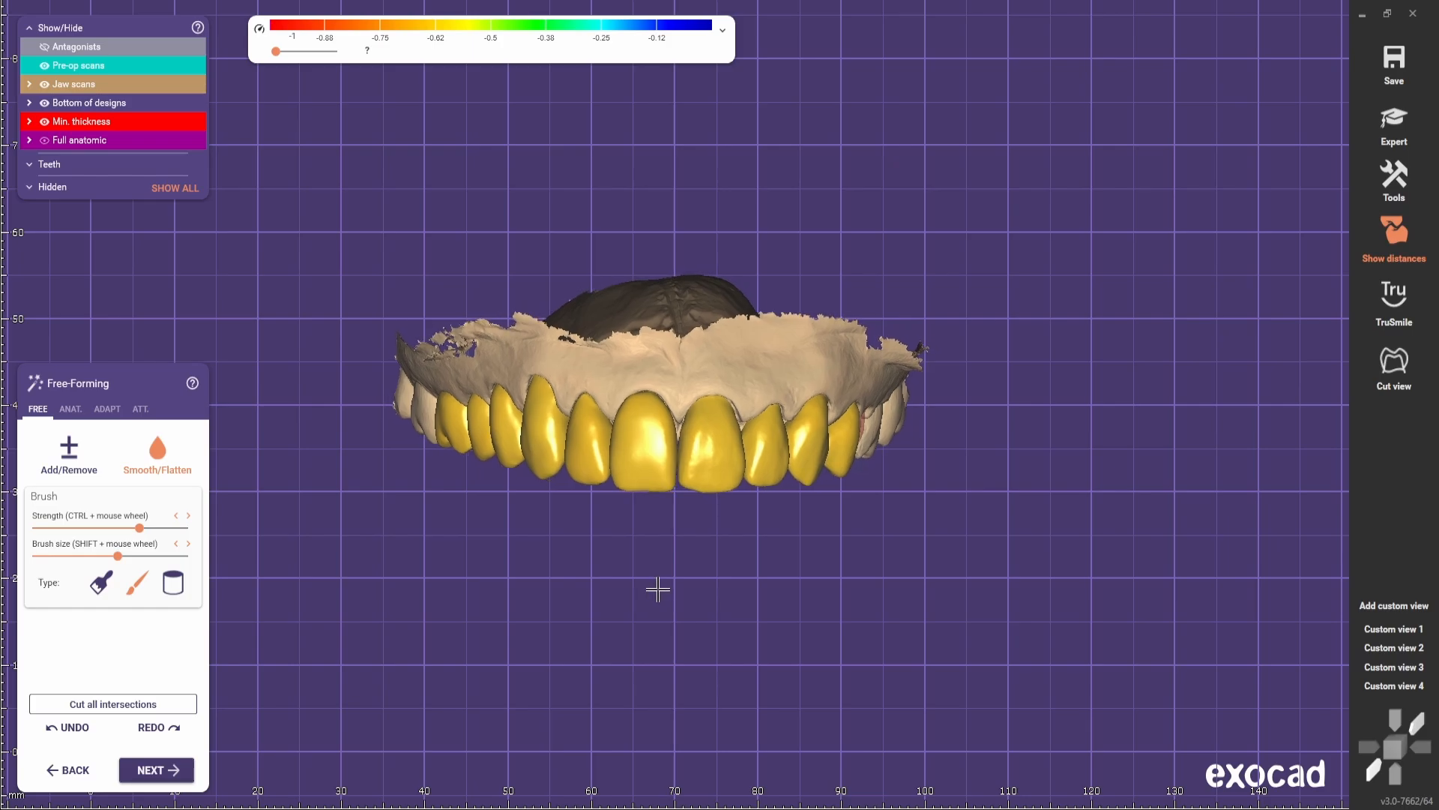
{"action": "scroll", "coordinate": [630, 426], "scroll_direction": "up", "scroll_amount": 3}
{"action": "scroll", "coordinate": [623, 525], "scroll_direction": "down", "scroll_amount": 4}
{"action": "right_click_drag", "start_coordinate": [623, 530], "coordinate": [620, 505]}
{"action": "scroll", "coordinate": [605, 318], "scroll_direction": "up", "scroll_amount": 4}
{"action": "right_click_drag", "start_coordinate": [604, 317], "coordinate": [660, 472]}
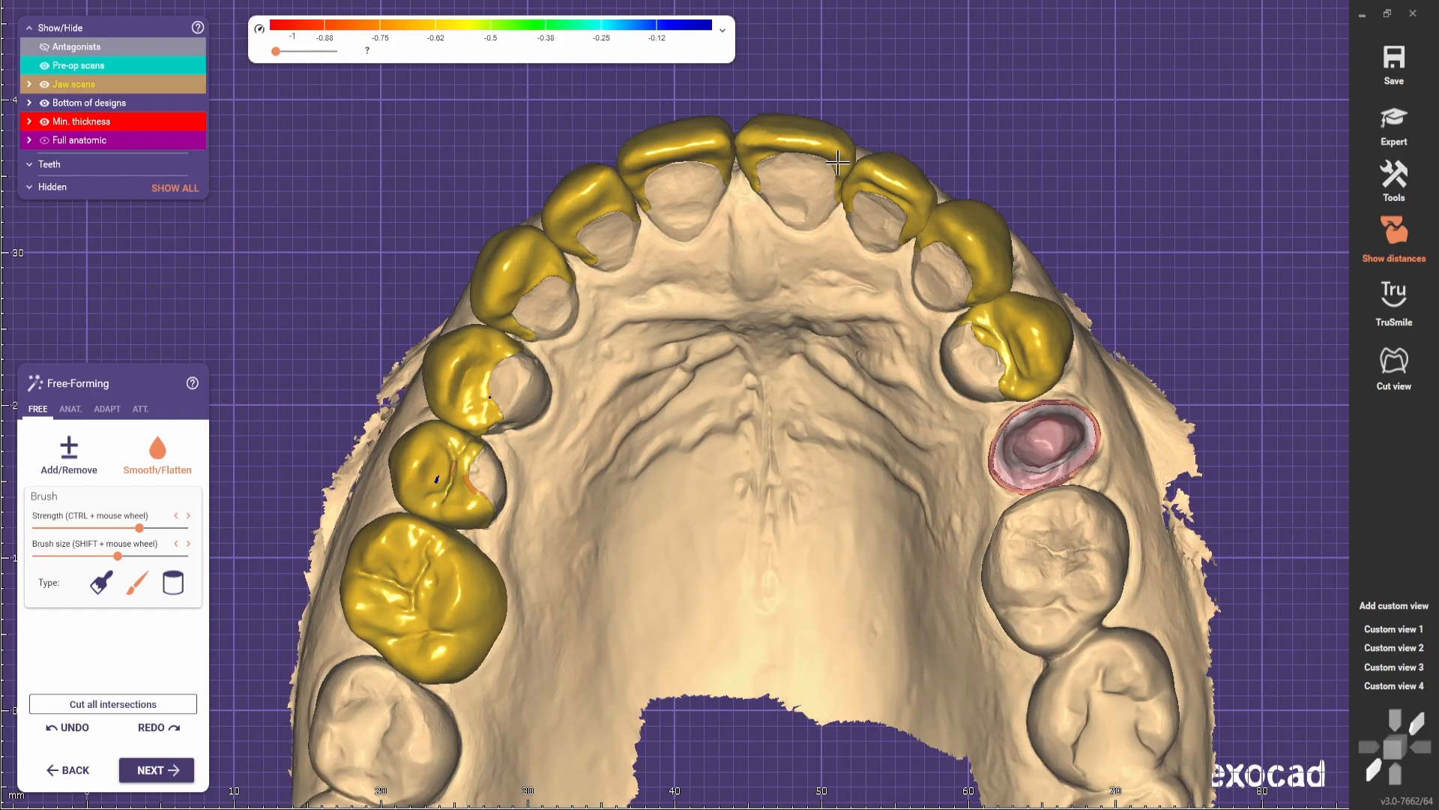
{"action": "scroll", "coordinate": [795, 425], "scroll_direction": "down", "scroll_amount": 2}
{"action": "scroll", "coordinate": [795, 425], "scroll_direction": "down", "scroll_amount": 1}
{"action": "right_click_drag", "start_coordinate": [795, 425], "coordinate": [784, 472]}
{"action": "scroll", "coordinate": [667, 447], "scroll_direction": "up", "scroll_amount": 3}
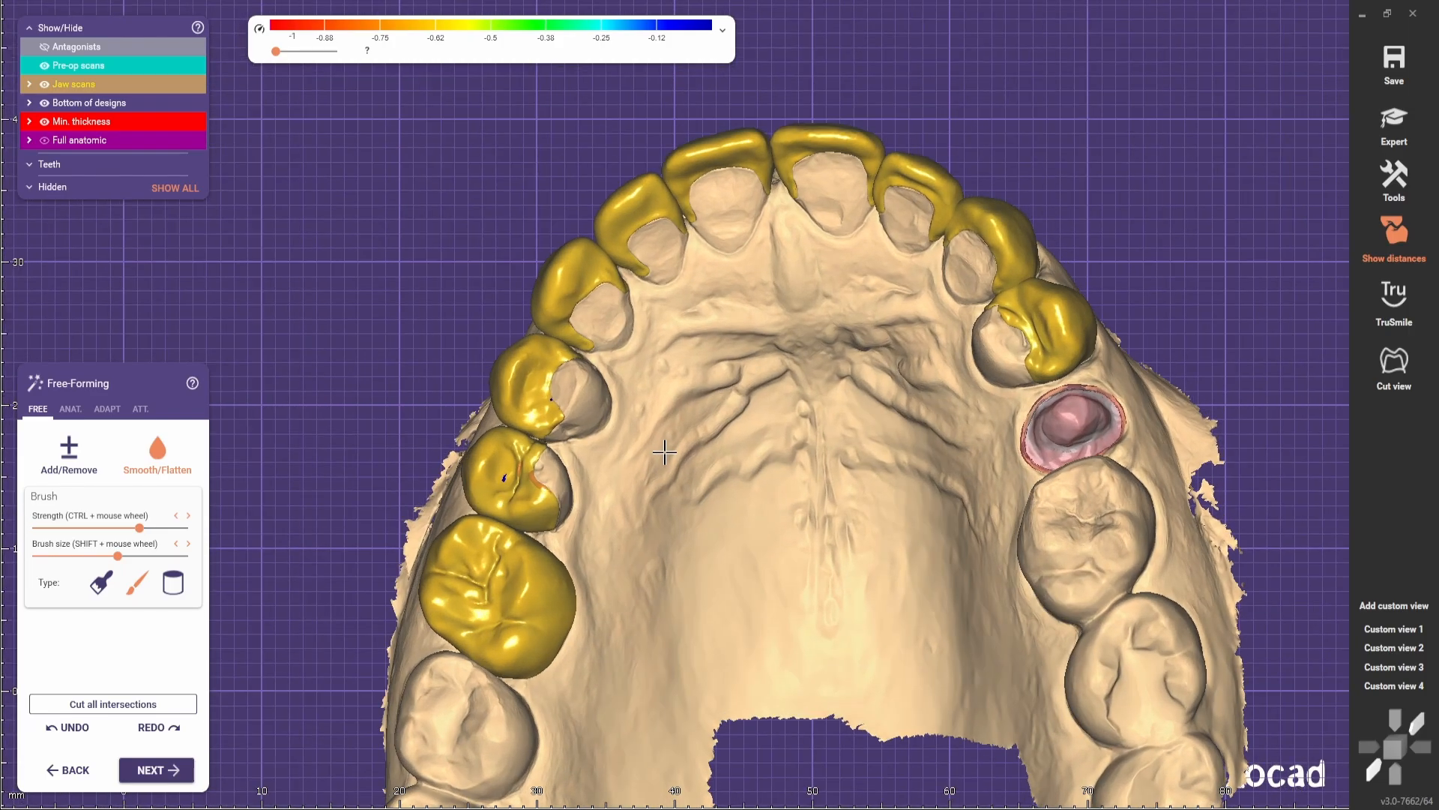
{"action": "right_click_drag", "start_coordinate": [665, 450], "coordinate": [759, 444]}
{"action": "scroll", "coordinate": [749, 347], "scroll_direction": "down", "scroll_amount": 4}
{"action": "right_click_drag", "start_coordinate": [817, 494], "coordinate": [787, 502]}
{"action": "scroll", "coordinate": [787, 480], "scroll_direction": "up", "scroll_amount": 3}
{"action": "right_click_drag", "start_coordinate": [787, 450], "coordinate": [790, 515]}
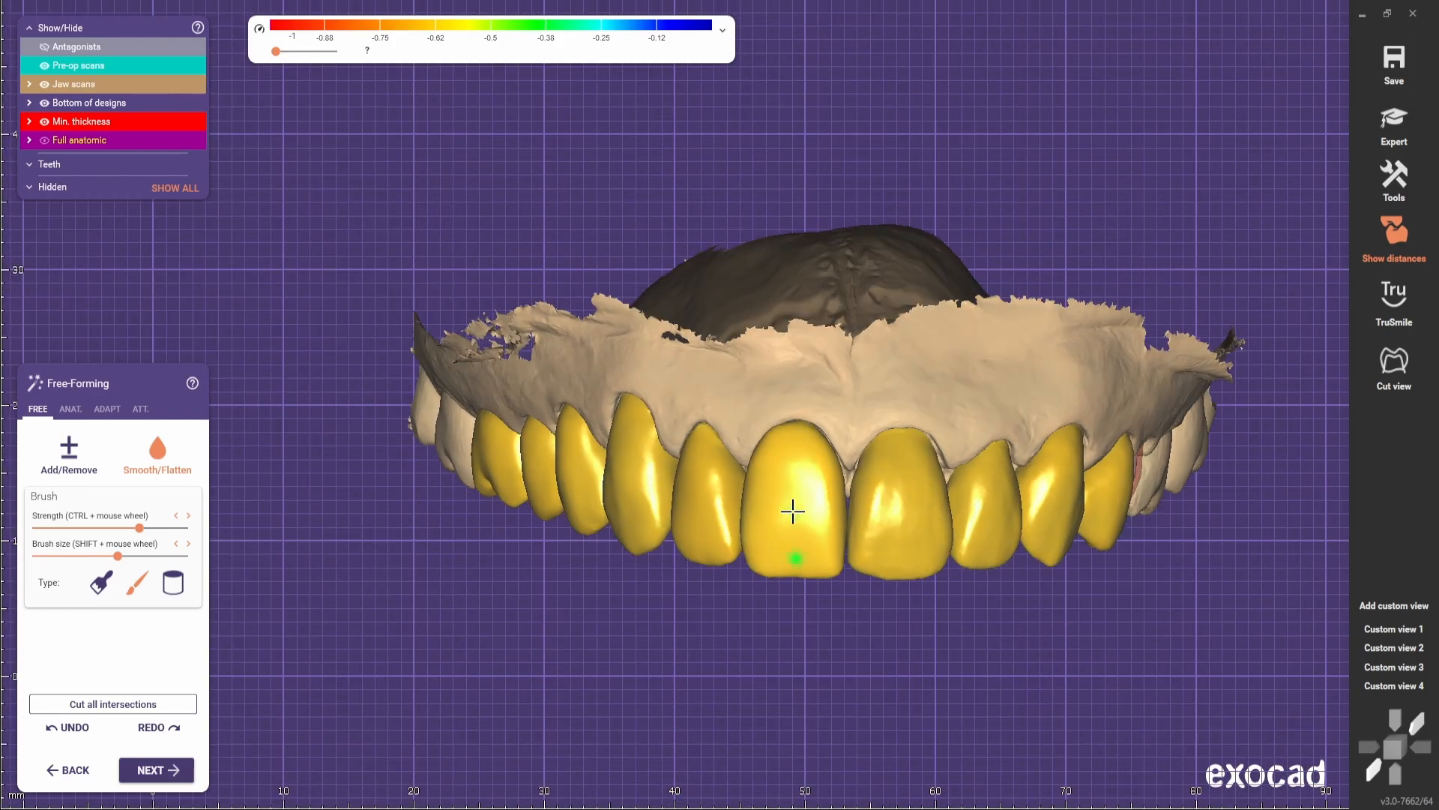
{"action": "scroll", "coordinate": [796, 515], "scroll_direction": "up", "scroll_amount": 3}
{"action": "scroll", "coordinate": [802, 547], "scroll_direction": "down", "scroll_amount": 3}
{"action": "middle_click_drag", "start_coordinate": [815, 629], "coordinate": [780, 548]}
{"action": "scroll", "coordinate": [761, 434], "scroll_direction": "up", "scroll_amount": 4}
{"action": "scroll", "coordinate": [761, 443], "scroll_direction": "down", "scroll_amount": 4}
{"action": "scroll", "coordinate": [862, 510], "scroll_direction": "down", "scroll_amount": 3}
{"action": "right_click_drag", "start_coordinate": [810, 644], "coordinate": [788, 521]}
{"action": "scroll", "coordinate": [750, 360], "scroll_direction": "up", "scroll_amount": 3}
- Rework the palatal surface of the patient's right lateral incisor using Add/Remove with reduced strength and varied brush sizes
{"action": "left_click", "coordinate": [69, 454]}
{"action": "scroll", "coordinate": [502, 359], "scroll_direction": "up", "scroll_amount": 3}
{"action": "scroll", "coordinate": [767, 256], "scroll_direction": "down", "scroll_amount": 3, "text": "shift"}
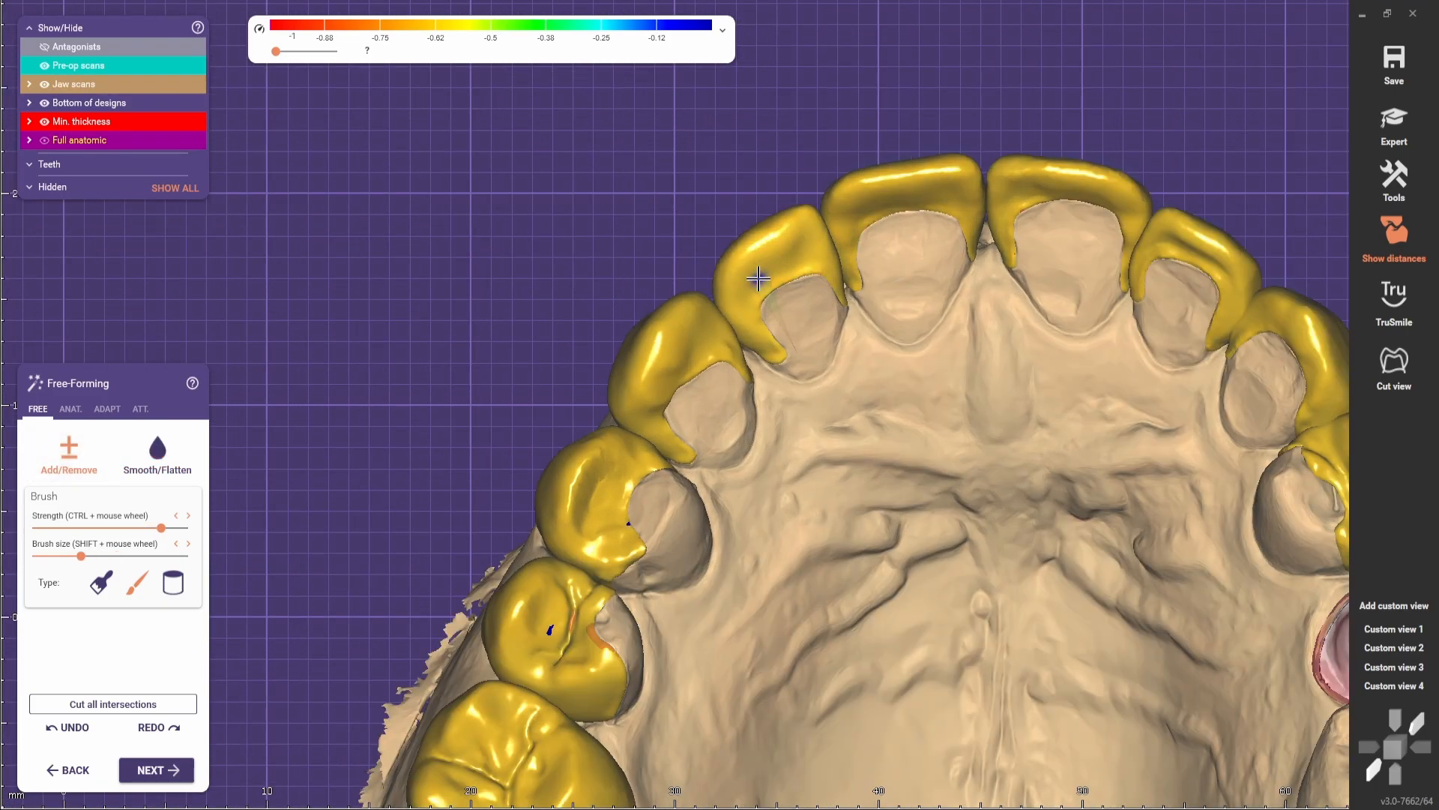
{"action": "scroll", "coordinate": [758, 278], "scroll_direction": "down", "scroll_amount": 3, "text": "ctrl"}
{"action": "scroll", "coordinate": [753, 281], "scroll_direction": "up", "scroll_amount": 2}
{"action": "scroll", "coordinate": [738, 288], "scroll_direction": "up", "scroll_amount": 2, "text": "shift"}
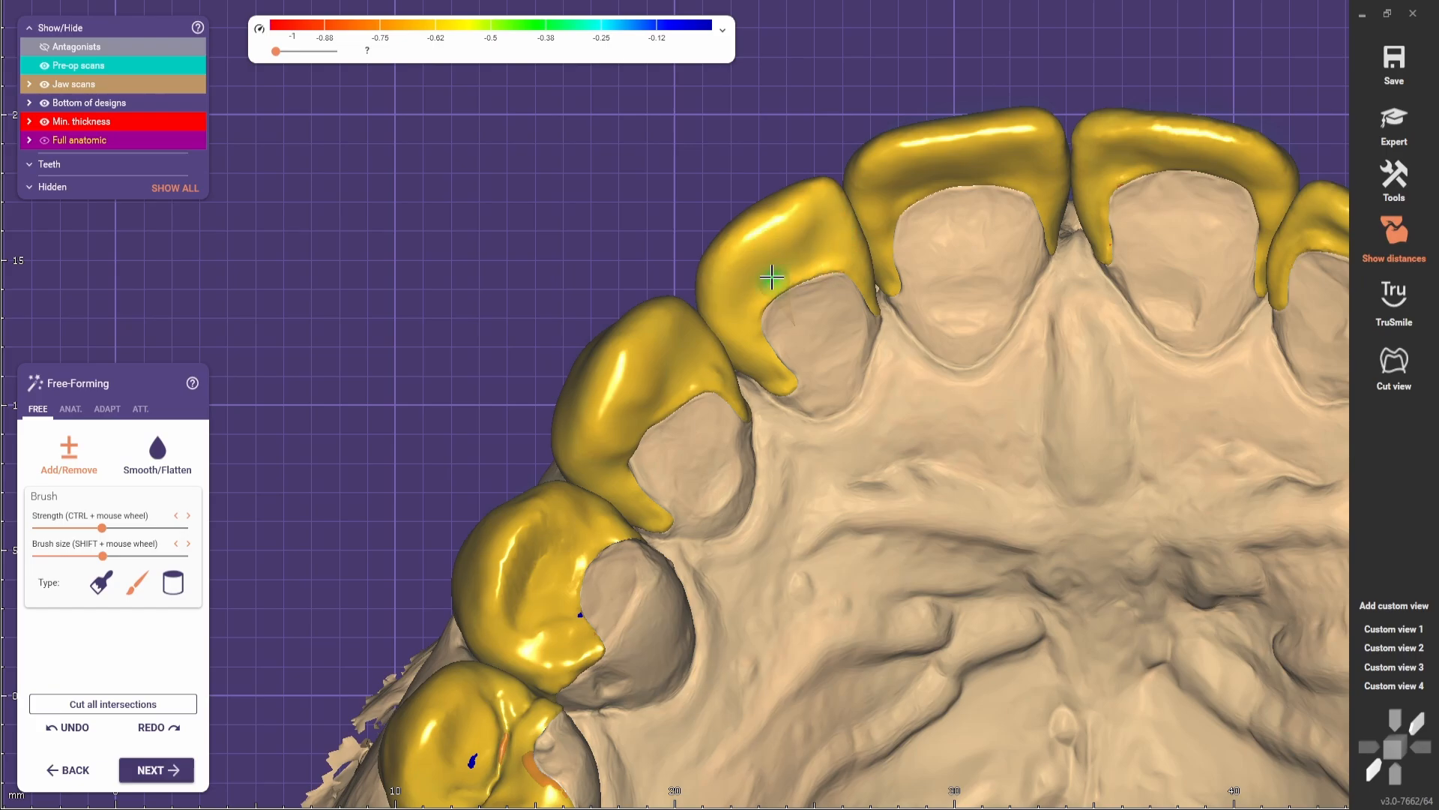
{"action": "scroll", "coordinate": [851, 324], "scroll_direction": "down", "scroll_amount": 5}
{"action": "scroll", "coordinate": [498, 399], "scroll_direction": "up", "scroll_amount": 5}
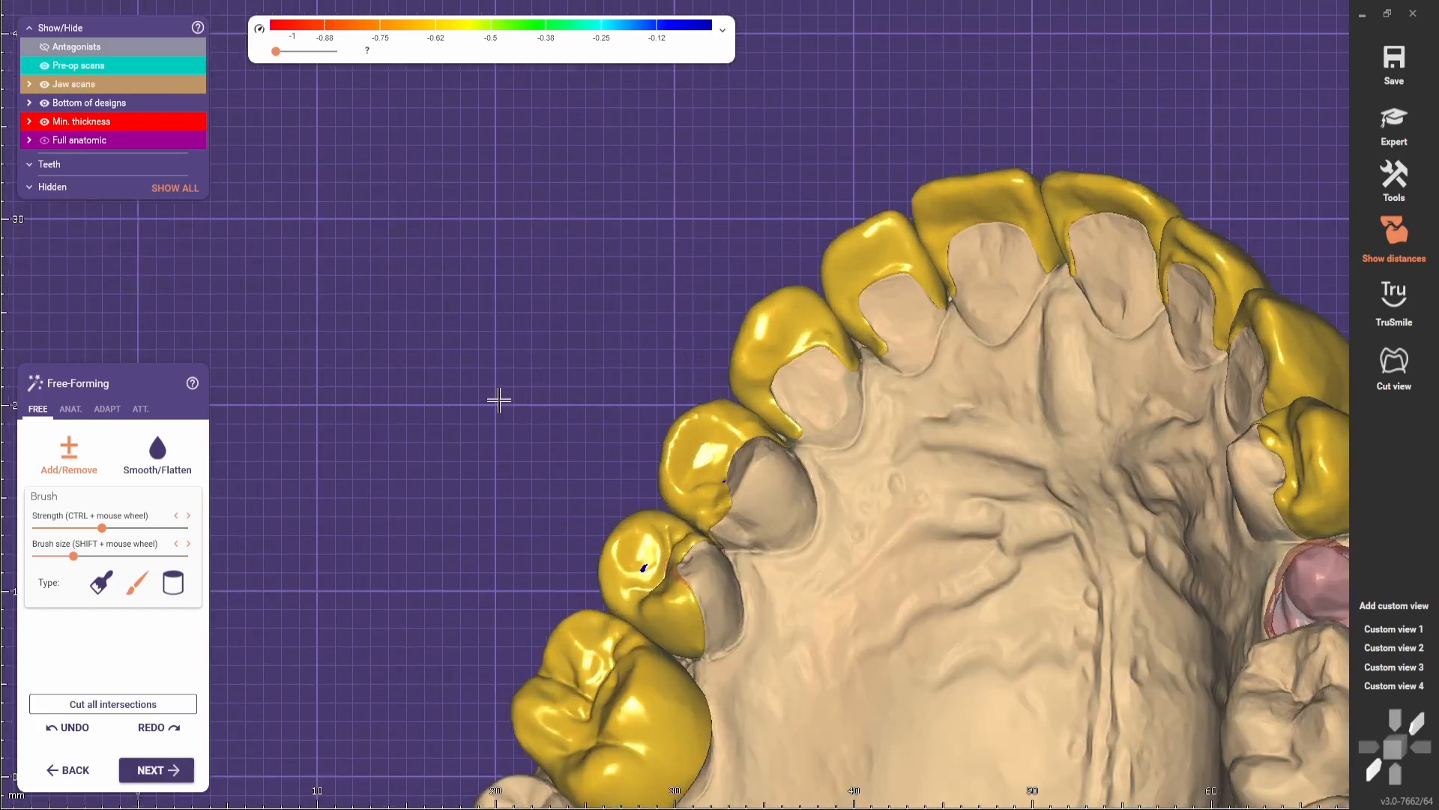
{"action": "scroll", "coordinate": [752, 455], "scroll_direction": "down", "scroll_amount": 3, "text": "ctrl"}
{"action": "scroll", "coordinate": [842, 441], "scroll_direction": "up", "scroll_amount": 2, "text": "shift"}
{"action": "scroll", "coordinate": [899, 300], "scroll_direction": "up", "scroll_amount": 3}
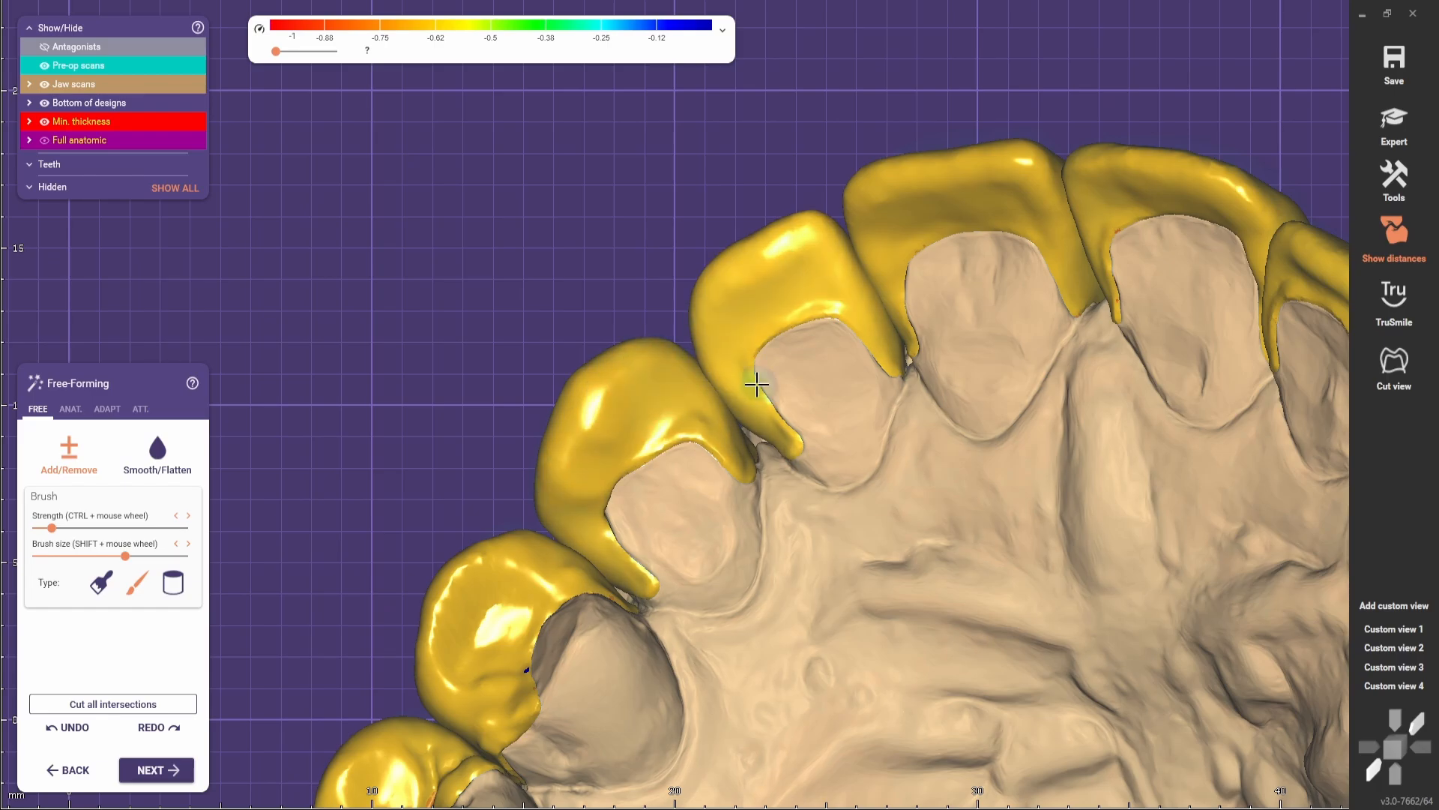
- Smooth the occlusal surface of the first premolar using Smooth/Flatten at the largest brush size
{"action": "scroll", "coordinate": [409, 350], "scroll_direction": "down", "scroll_amount": 3}
{"action": "right_click_drag", "start_coordinate": [408, 350], "coordinate": [487, 338]}
{"action": "scroll", "coordinate": [525, 329], "scroll_direction": "up", "scroll_amount": 2}
{"action": "scroll", "coordinate": [525, 307], "scroll_direction": "up", "scroll_amount": 4, "text": "shift"}
{"action": "left_click", "coordinate": [159, 454]}
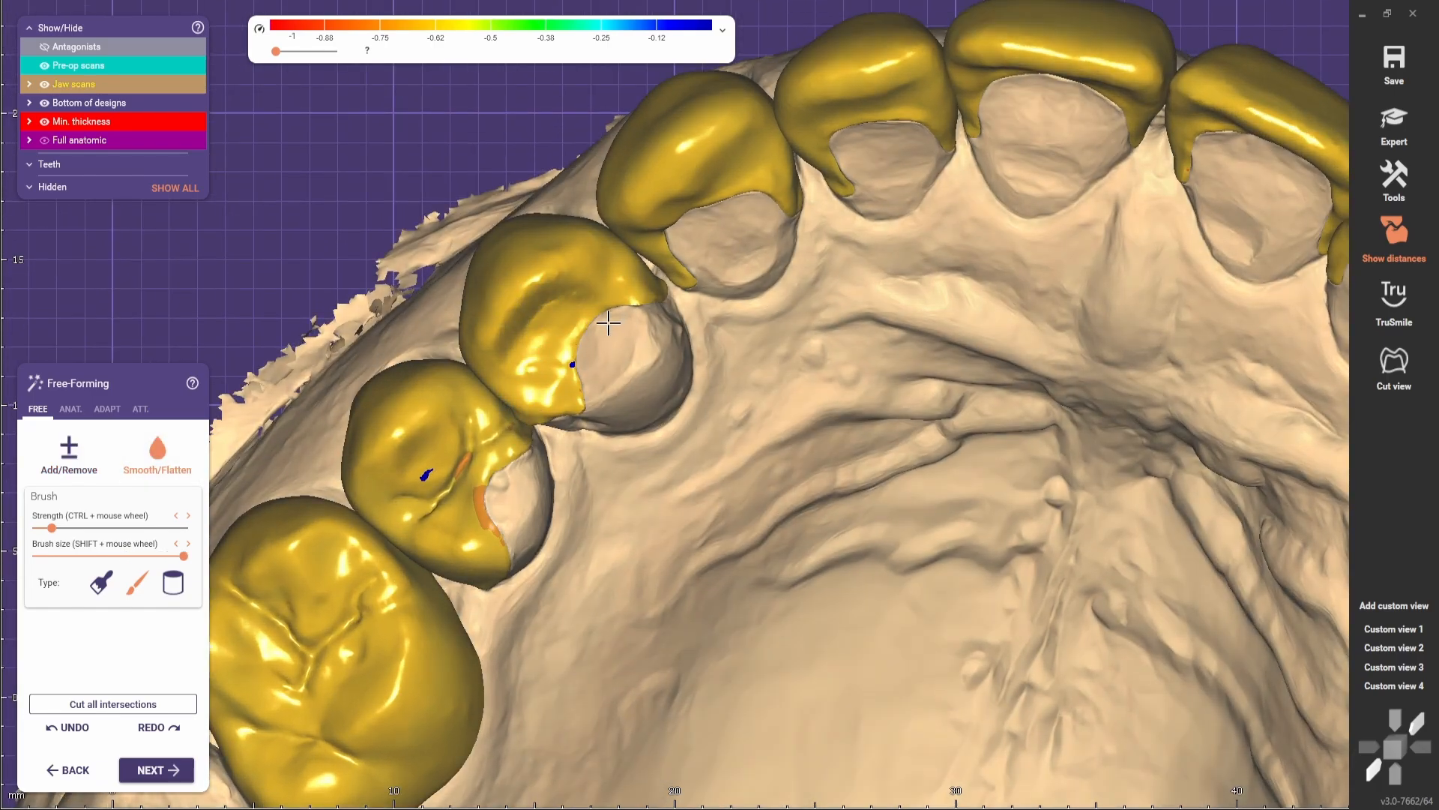
{"action": "scroll", "coordinate": [607, 321], "scroll_direction": "down", "scroll_amount": 2}
{"action": "scroll", "coordinate": [592, 319], "scroll_direction": "up", "scroll_amount": 4}
{"action": "left_click_drag", "start_coordinate": [575, 270], "coordinate": [491, 380]}
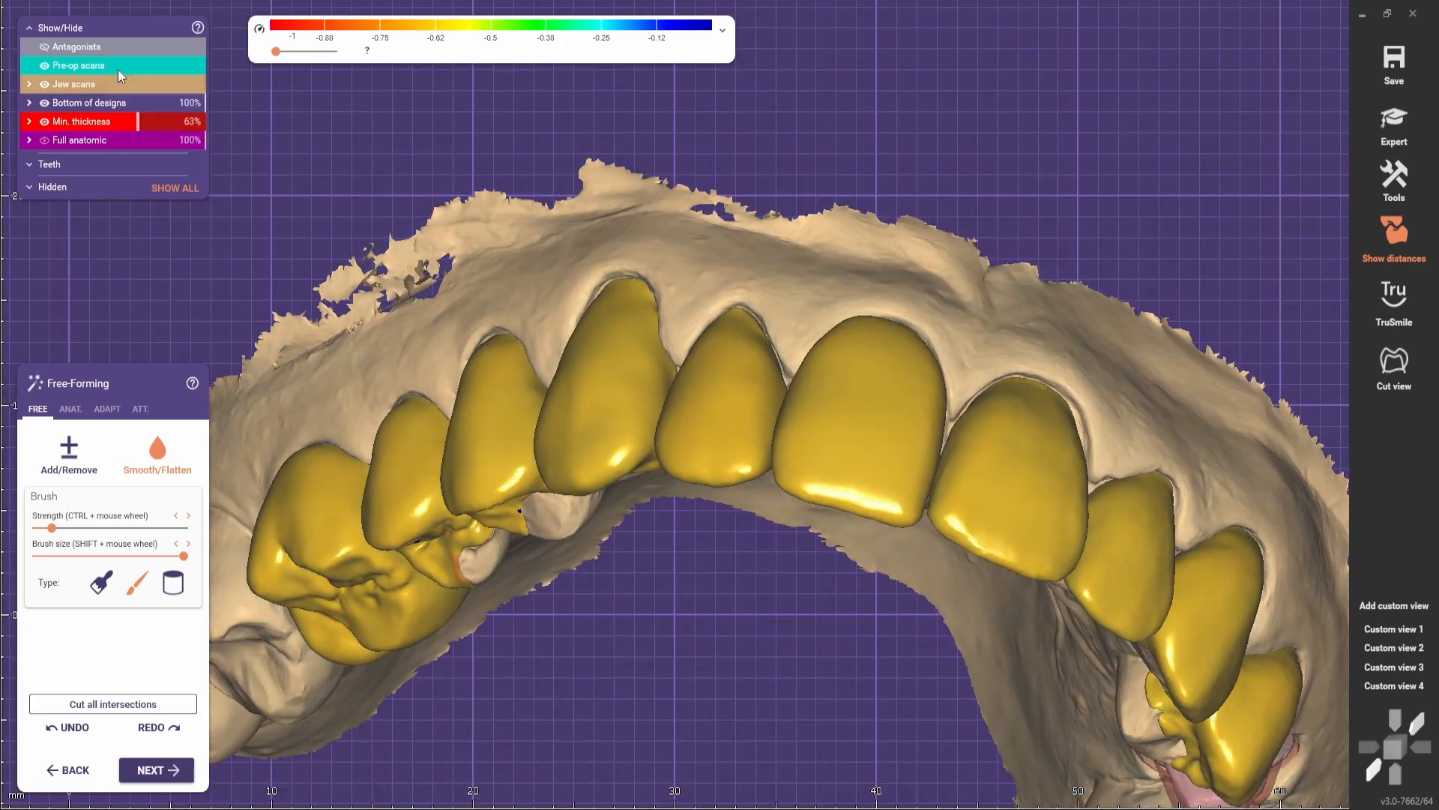
- Show the antagonists and hide the pre-op scans, viewing the arch from the front
{"action": "left_click", "coordinate": [75, 46]}
{"action": "left_click", "coordinate": [119, 66]}
{"action": "right_click_drag", "start_coordinate": [482, 302], "coordinate": [869, 480]}
{"action": "scroll", "coordinate": [632, 315], "scroll_direction": "down", "scroll_amount": 3}
{"action": "scroll", "coordinate": [874, 488], "scroll_direction": "up", "scroll_amount": 5}
{"action": "left_click", "coordinate": [44, 66]}
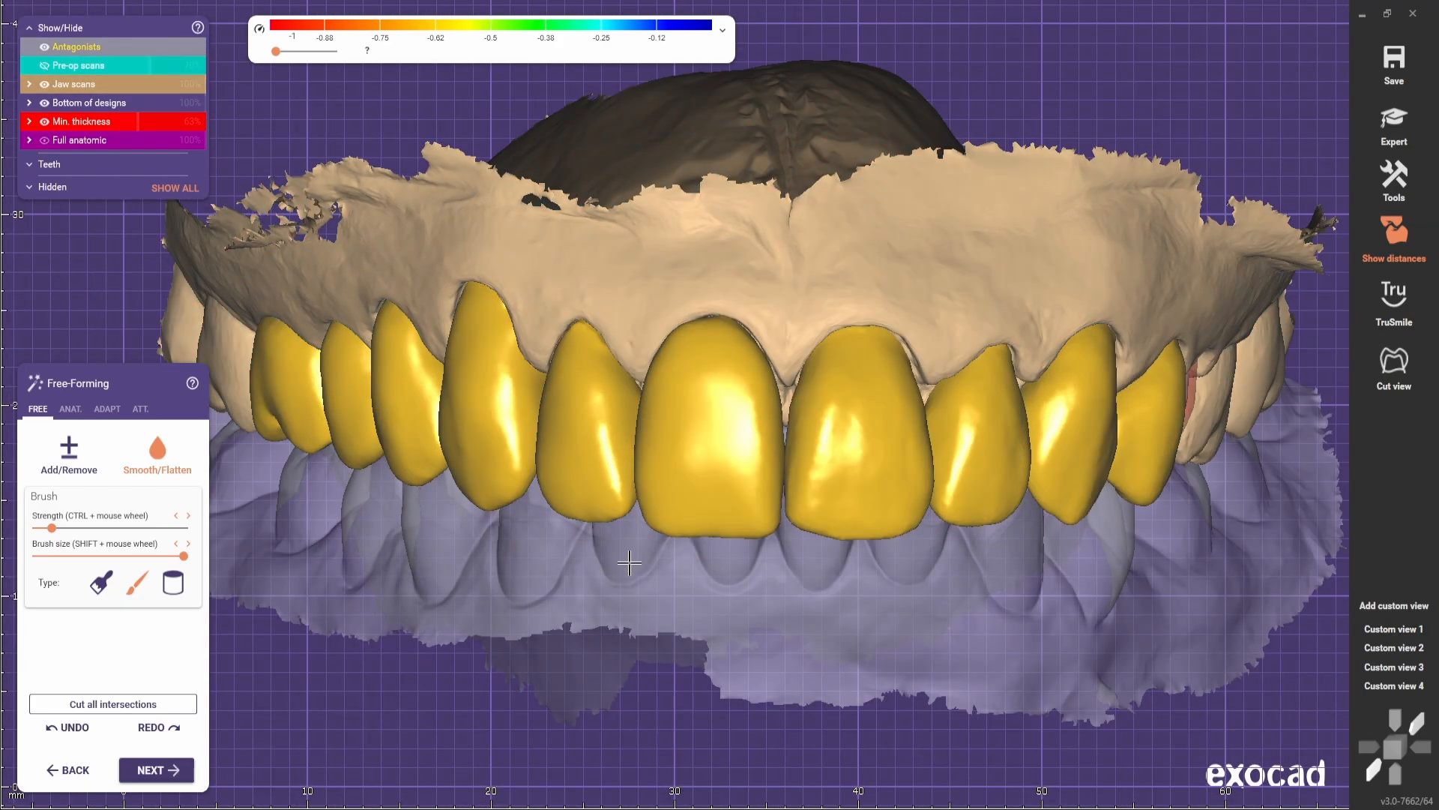
- Reshape and smooth the mesial incisal corner of the patient's right central incisor using the broad brush at low strength
{"action": "left_click", "coordinate": [69, 450]}
{"action": "scroll", "coordinate": [734, 488], "scroll_direction": "up", "scroll_amount": 2}
{"action": "right_click_drag", "start_coordinate": [735, 488], "coordinate": [592, 551]}
{"action": "scroll", "coordinate": [592, 551], "scroll_direction": "down", "scroll_amount": 3, "text": "shift"}
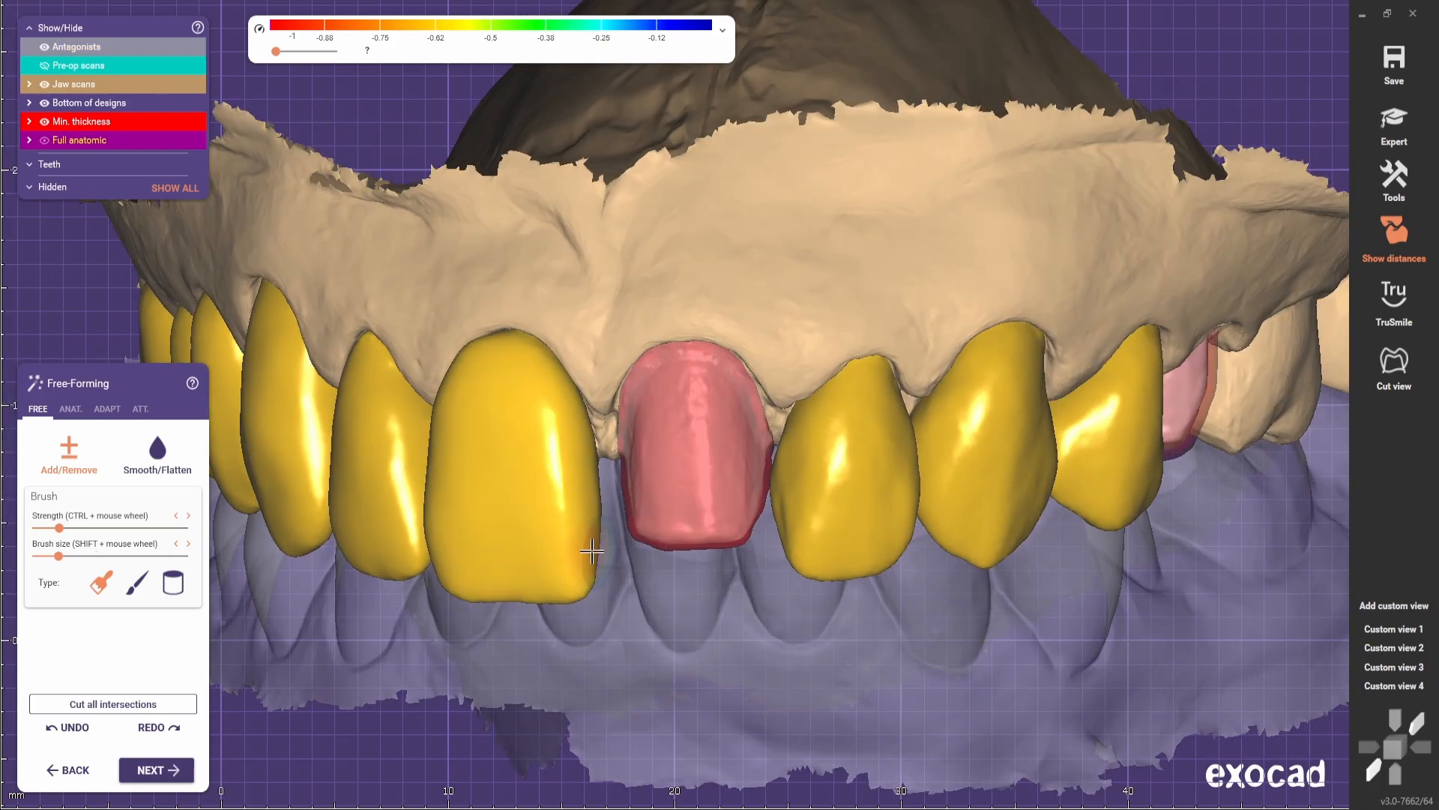
{"action": "left_click", "coordinate": [158, 454]}
{"action": "left_click_drag", "start_coordinate": [547, 597], "coordinate": [588, 585]}
- Refine the mesial edge of the same central incisor with short Add/Remove strokes and Smooth/Flatten
{"action": "left_click", "coordinate": [69, 454]}
{"action": "right_click_drag", "start_coordinate": [495, 637], "coordinate": [366, 598]}
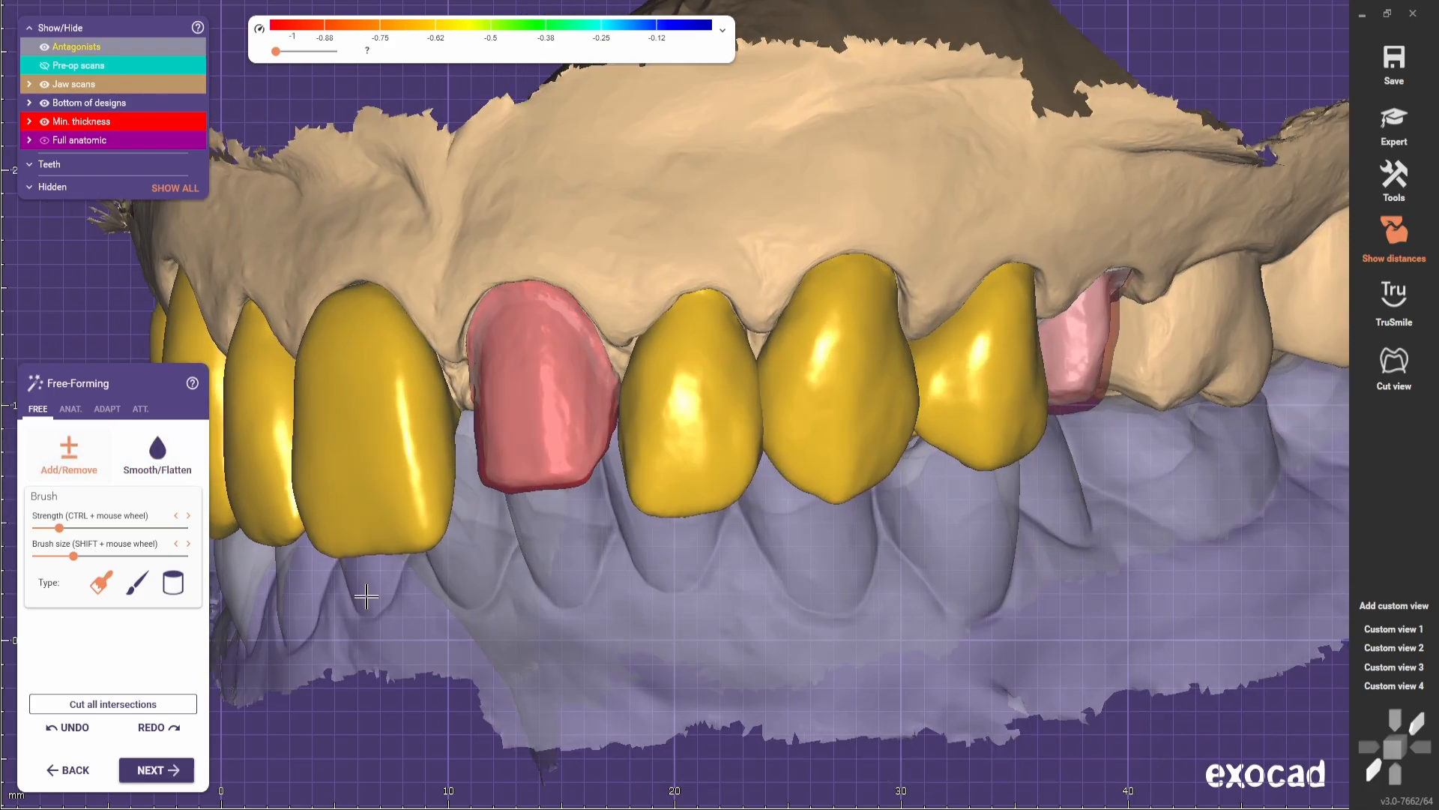
{"action": "scroll", "coordinate": [446, 507], "scroll_direction": "down", "scroll_amount": 4, "text": "shift"}
{"action": "left_click_drag", "start_coordinate": [446, 507], "coordinate": [446, 517]}
{"action": "left_click", "coordinate": [158, 454]}
{"action": "scroll", "coordinate": [667, 607], "scroll_direction": "down", "scroll_amount": 2}
{"action": "mouse_move", "coordinate": [450, 599]}
{"action": "right_mouse_down"}
{"action": "mouse_move", "coordinate": [667, 607]}
{"action": "mouse_move", "coordinate": [652, 607]}
{"action": "right_mouse_up"}
{"action": "left_click", "coordinate": [92, 463]}
{"action": "scroll", "coordinate": [686, 532], "scroll_direction": "up", "scroll_amount": 4, "text": "shift"}
{"action": "mouse_move", "coordinate": [688, 533]}
{"action": "left_mouse_down"}
{"action": "mouse_move", "coordinate": [708, 534]}
{"action": "mouse_move", "coordinate": [675, 535]}
{"action": "left_mouse_up"}
{"action": "left_click", "coordinate": [158, 463]}
{"action": "left_click", "coordinate": [1383, 629]}
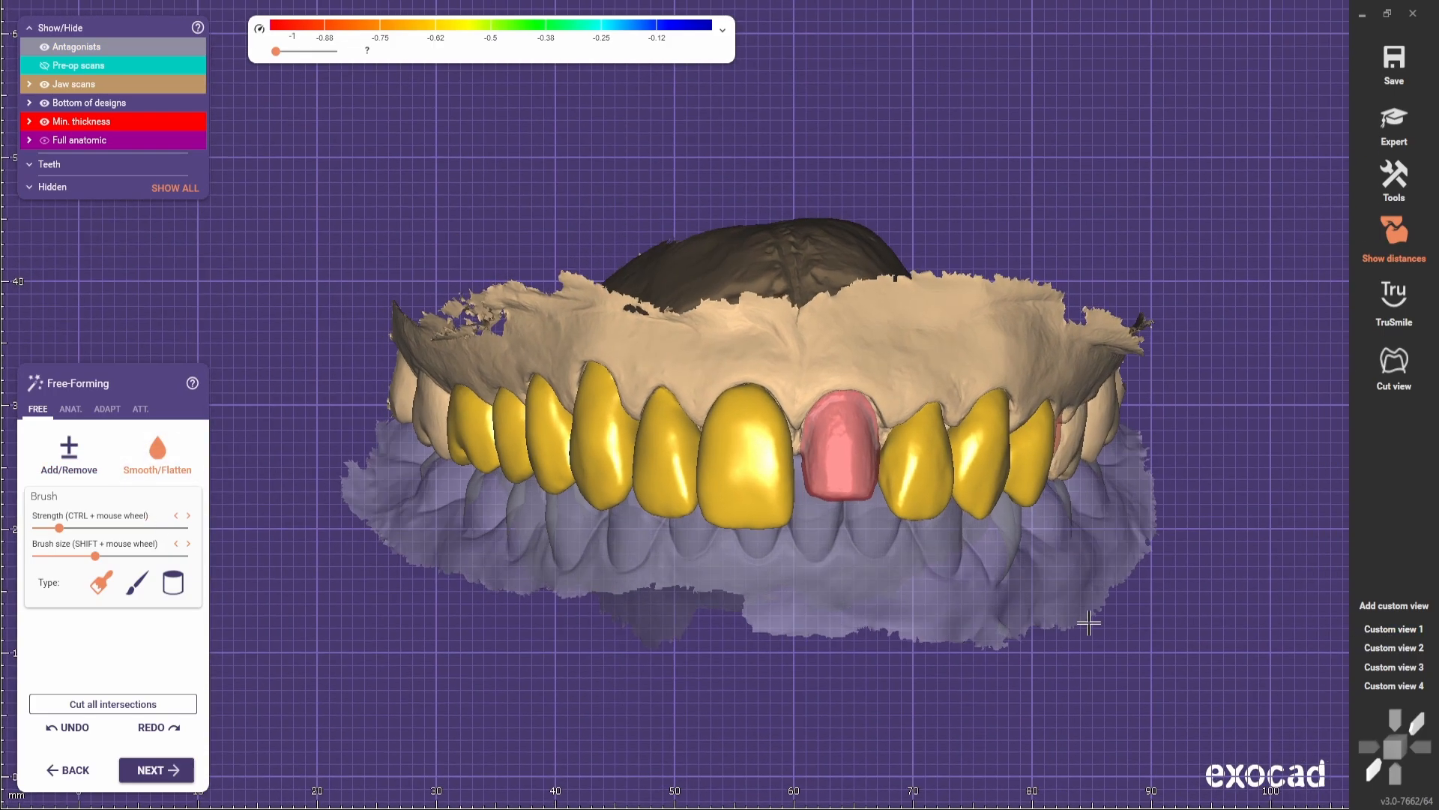
- Set the pre-op scans' opacity to 0% and hide the antagonists
{"action": "left_click", "coordinate": [102, 65]}
{"action": "left_click_drag", "start_coordinate": [226, 80], "coordinate": [15, 84]}
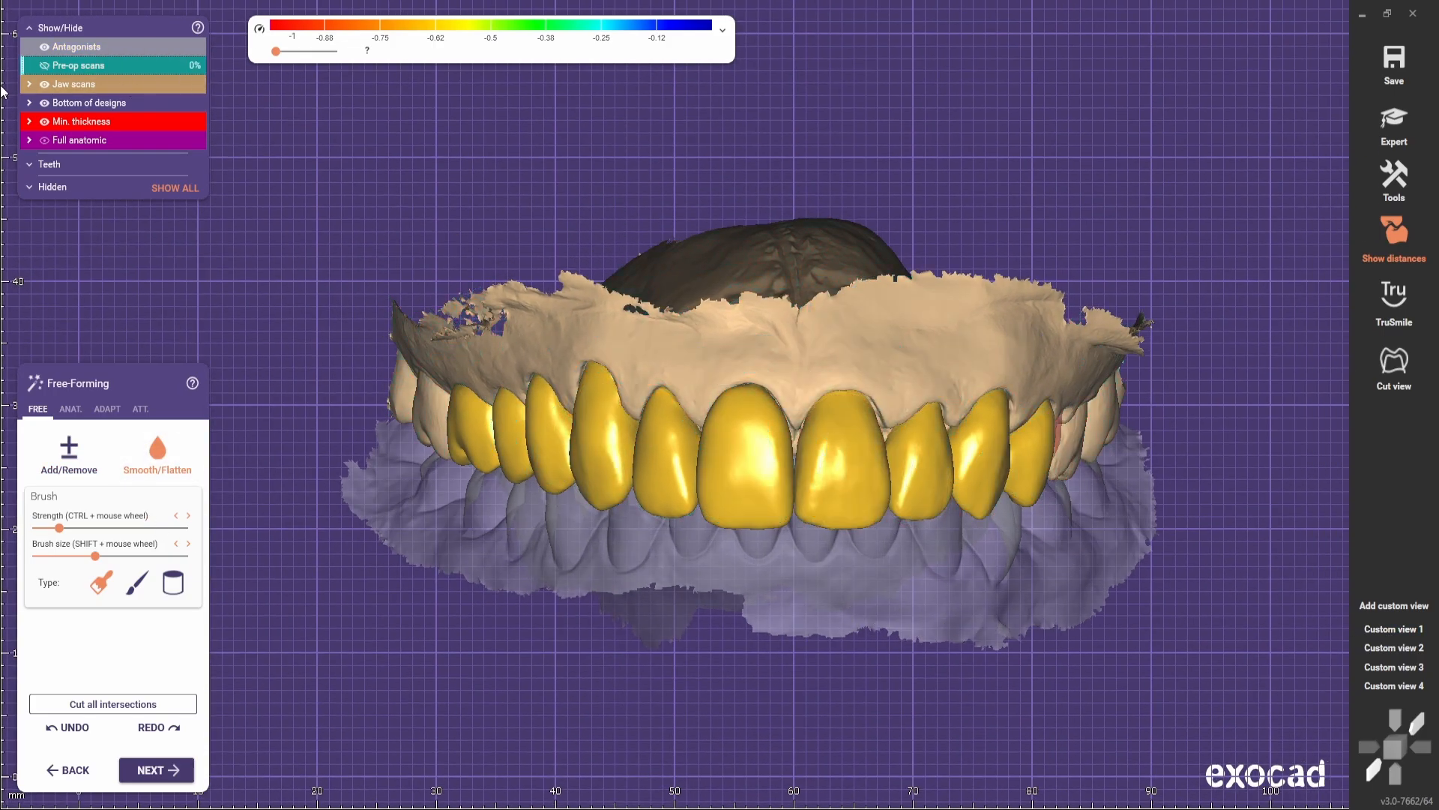
{"action": "scroll", "coordinate": [771, 405], "scroll_direction": "up", "scroll_amount": 2}
{"action": "scroll", "coordinate": [770, 404], "scroll_direction": "down", "scroll_amount": 3}
{"action": "scroll", "coordinate": [724, 597], "scroll_direction": "down", "scroll_amount": 1}
{"action": "mouse_move", "coordinate": [777, 612]}
{"action": "middle_mouse_down"}
{"action": "mouse_move", "coordinate": [709, 621]}
{"action": "mouse_move", "coordinate": [786, 568]}
{"action": "middle_mouse_up"}
{"action": "key", "text": "a"}
- Contour the facial surfaces of both central incisors using Add/Remove and Smooth/Flatten at the largest brush size
{"action": "left_click", "coordinate": [74, 454]}
{"action": "scroll", "coordinate": [698, 404], "scroll_direction": "up", "scroll_amount": 3}
{"action": "scroll", "coordinate": [698, 404], "scroll_direction": "up", "scroll_amount": 5, "text": "shift"}
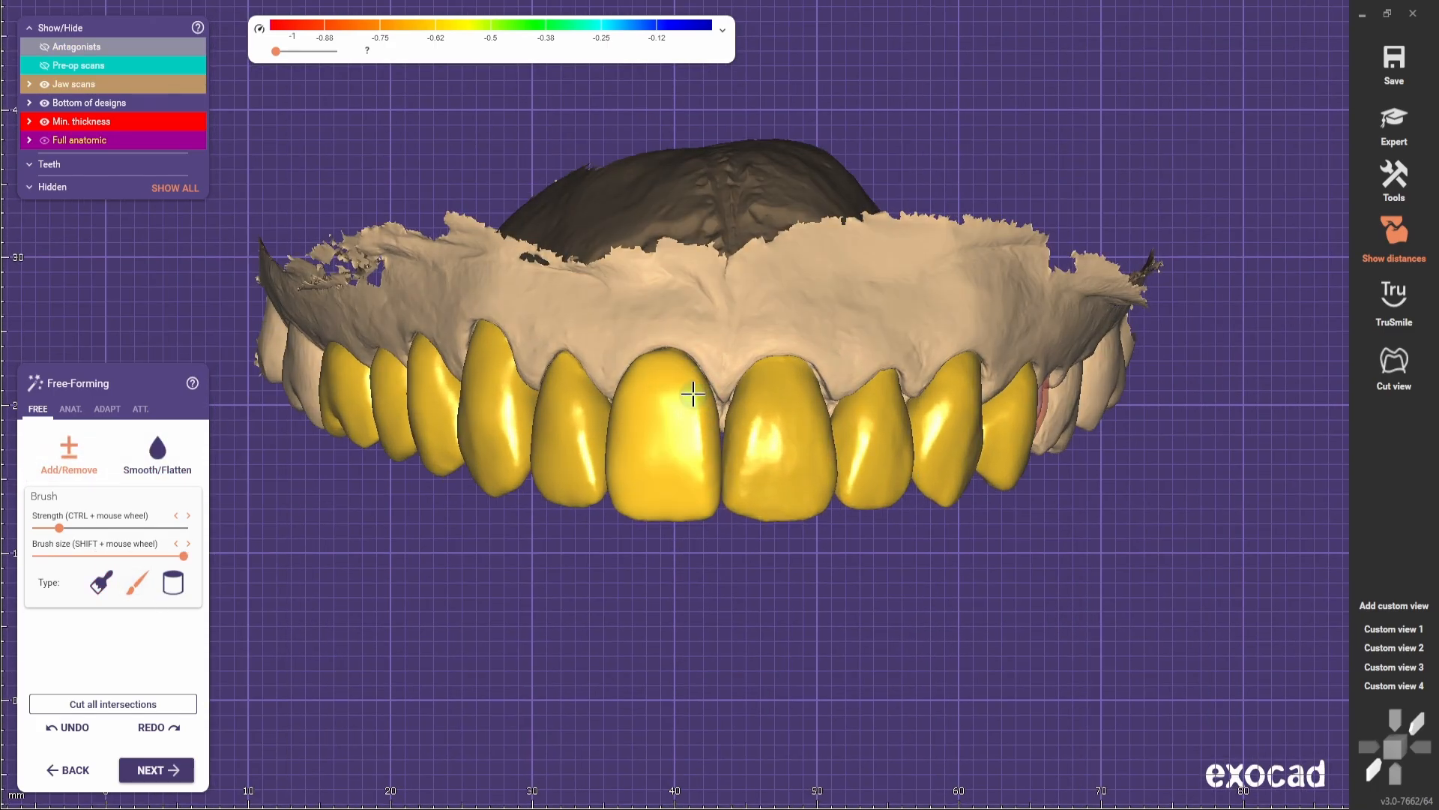
{"action": "right_click_drag", "start_coordinate": [716, 538], "coordinate": [750, 532]}
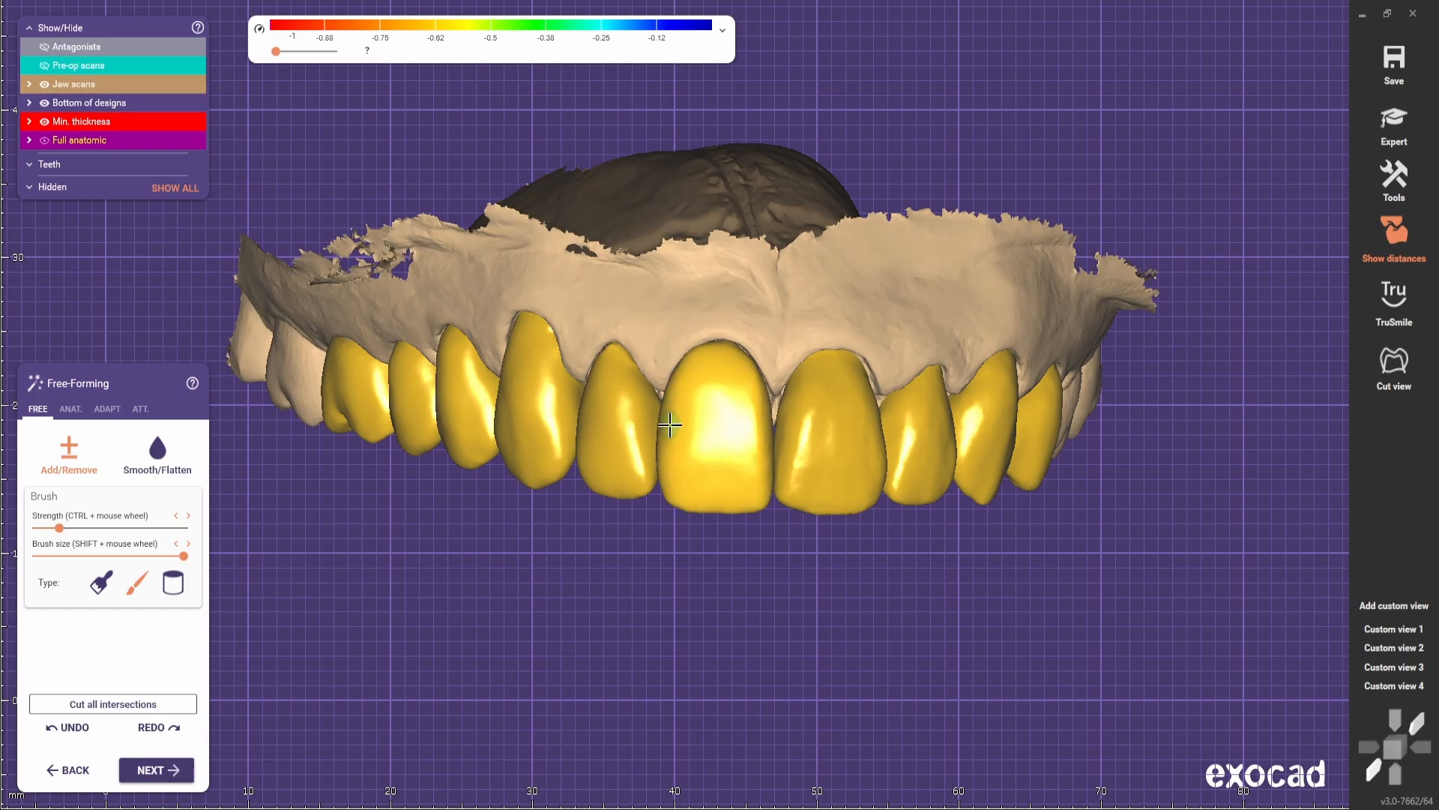
{"action": "left_click", "coordinate": [157, 456]}
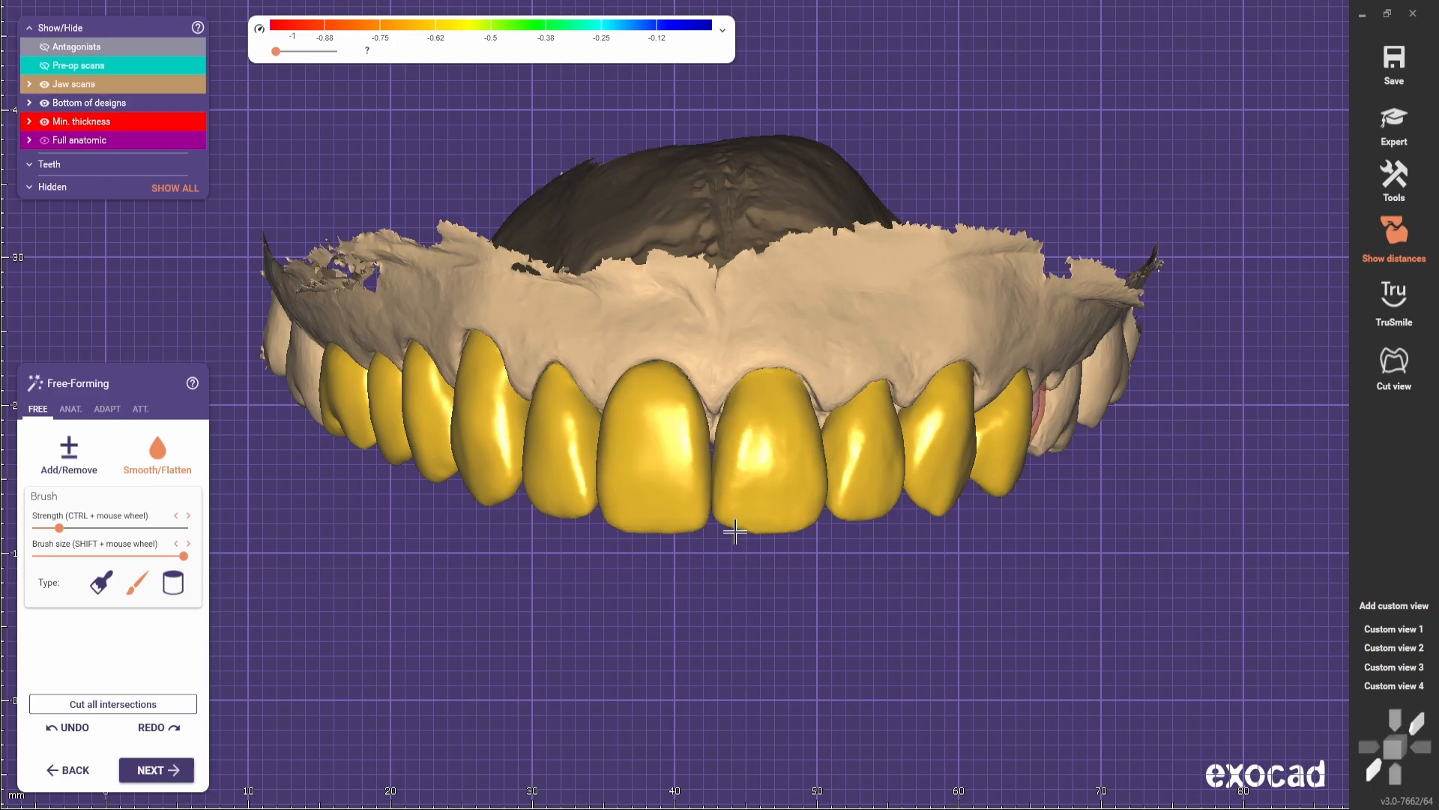
{"action": "scroll", "coordinate": [749, 555], "scroll_direction": "down", "scroll_amount": 3}
{"action": "middle_click_drag", "start_coordinate": [758, 600], "coordinate": [761, 598]}
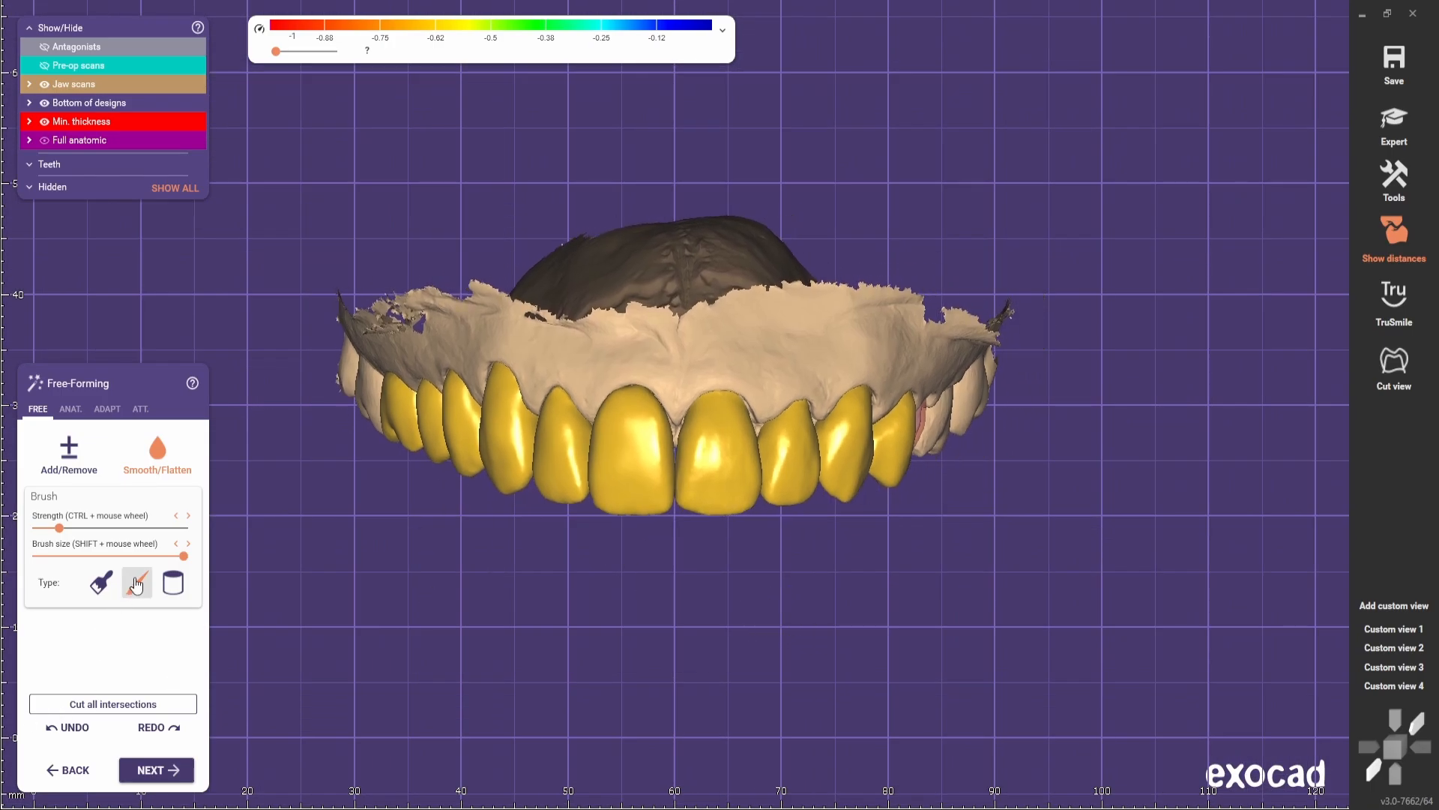
- Sculpt vertical facial ridges on the patient's right central incisor using Add/Remove at slightly higher strength with a smaller brush
{"action": "left_click", "coordinate": [71, 458]}
{"action": "scroll", "coordinate": [485, 483], "scroll_direction": "up", "scroll_amount": 2}
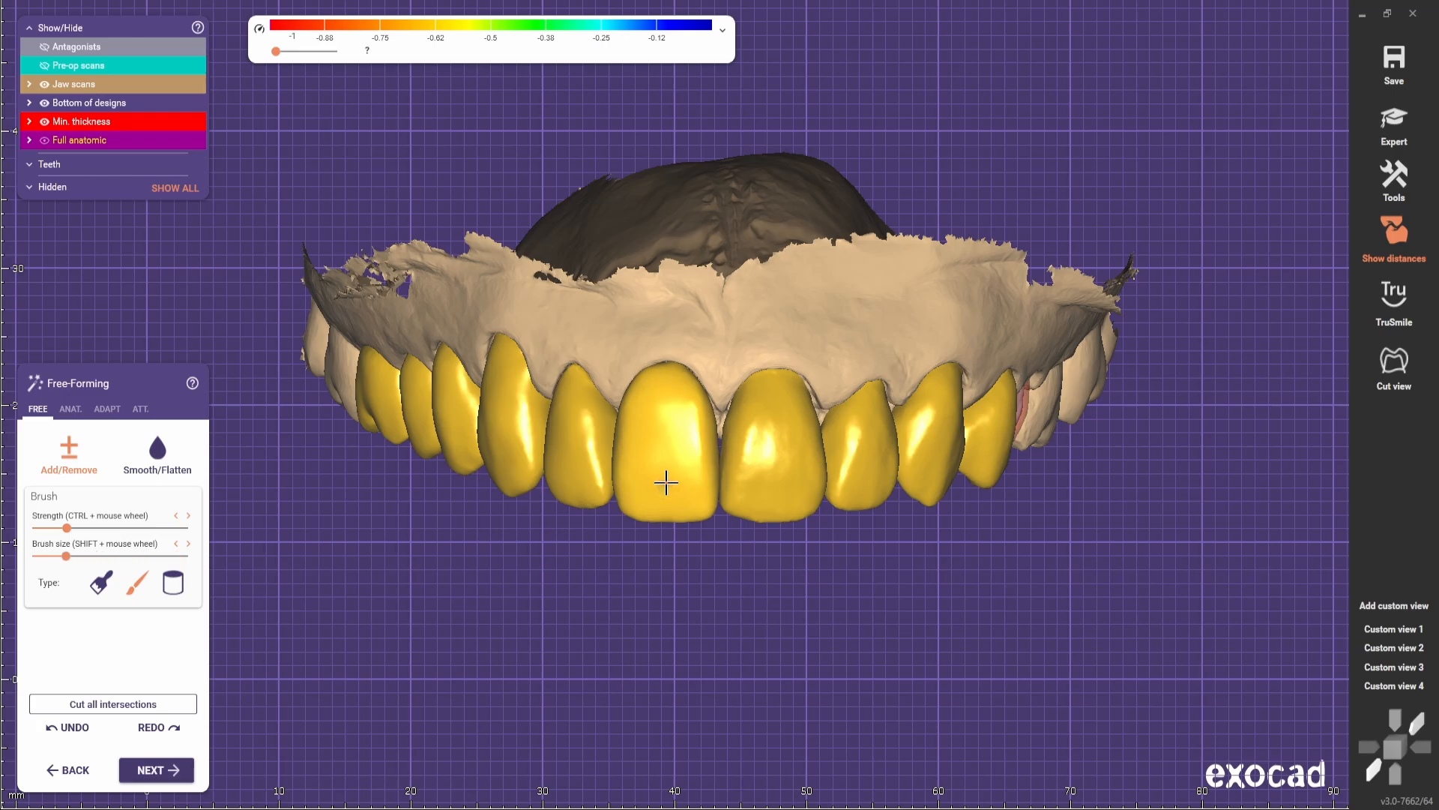
{"action": "scroll", "coordinate": [665, 482], "scroll_direction": "down", "scroll_amount": 2, "text": "shift"}
{"action": "scroll", "coordinate": [668, 488], "scroll_direction": "up", "scroll_amount": 1}
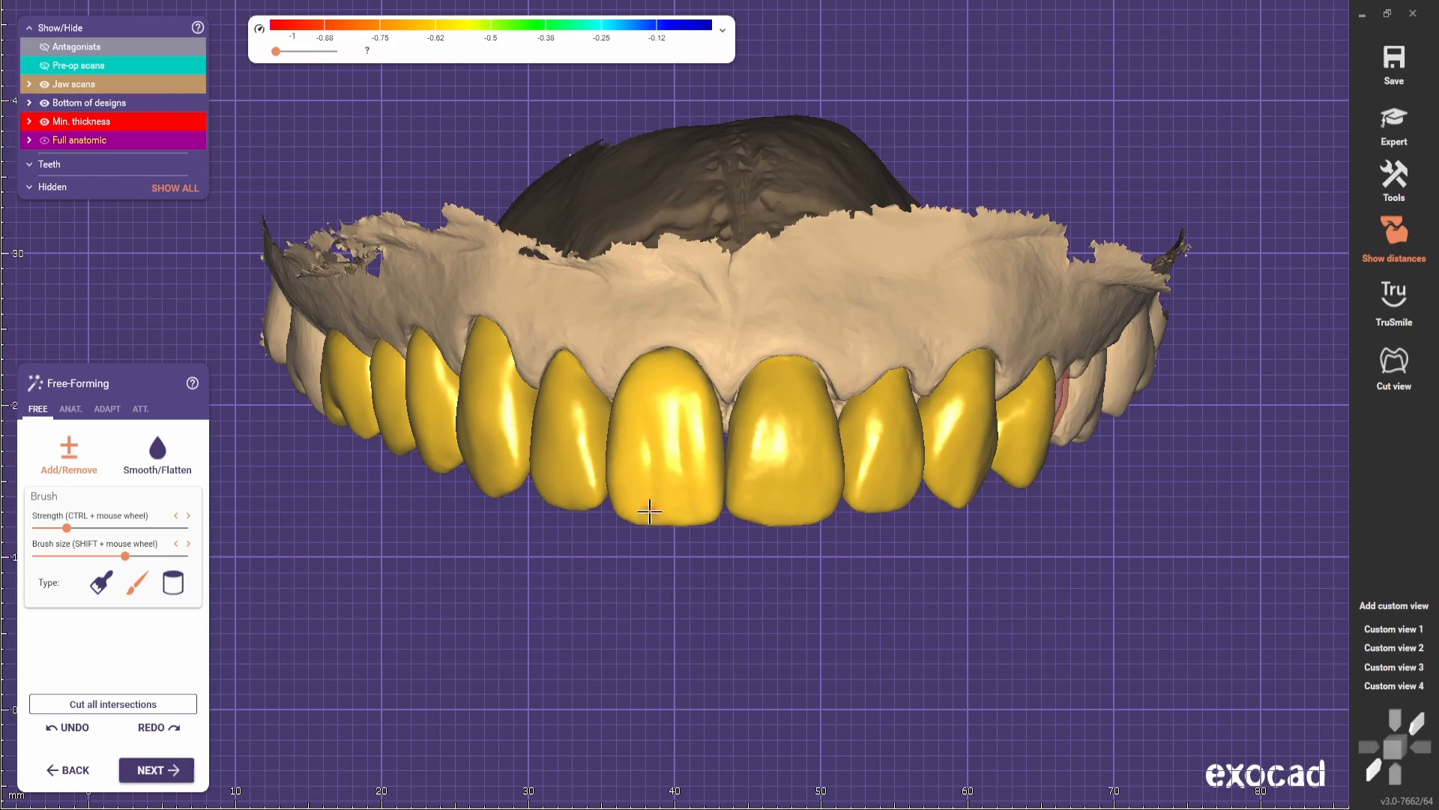
- Touch up the central incisor's contour in a close-up incisal view with a larger brush, then select the fine brush type
{"action": "scroll", "coordinate": [646, 522], "scroll_direction": "down", "scroll_amount": 3}
{"action": "right_click_drag", "start_coordinate": [652, 578], "coordinate": [678, 450]}
{"action": "scroll", "coordinate": [615, 240], "scroll_direction": "up", "scroll_amount": 8}
{"action": "scroll", "coordinate": [584, 259], "scroll_direction": "up", "scroll_amount": 6, "text": "shift"}
{"action": "left_click_drag", "start_coordinate": [582, 262], "coordinate": [631, 223]}
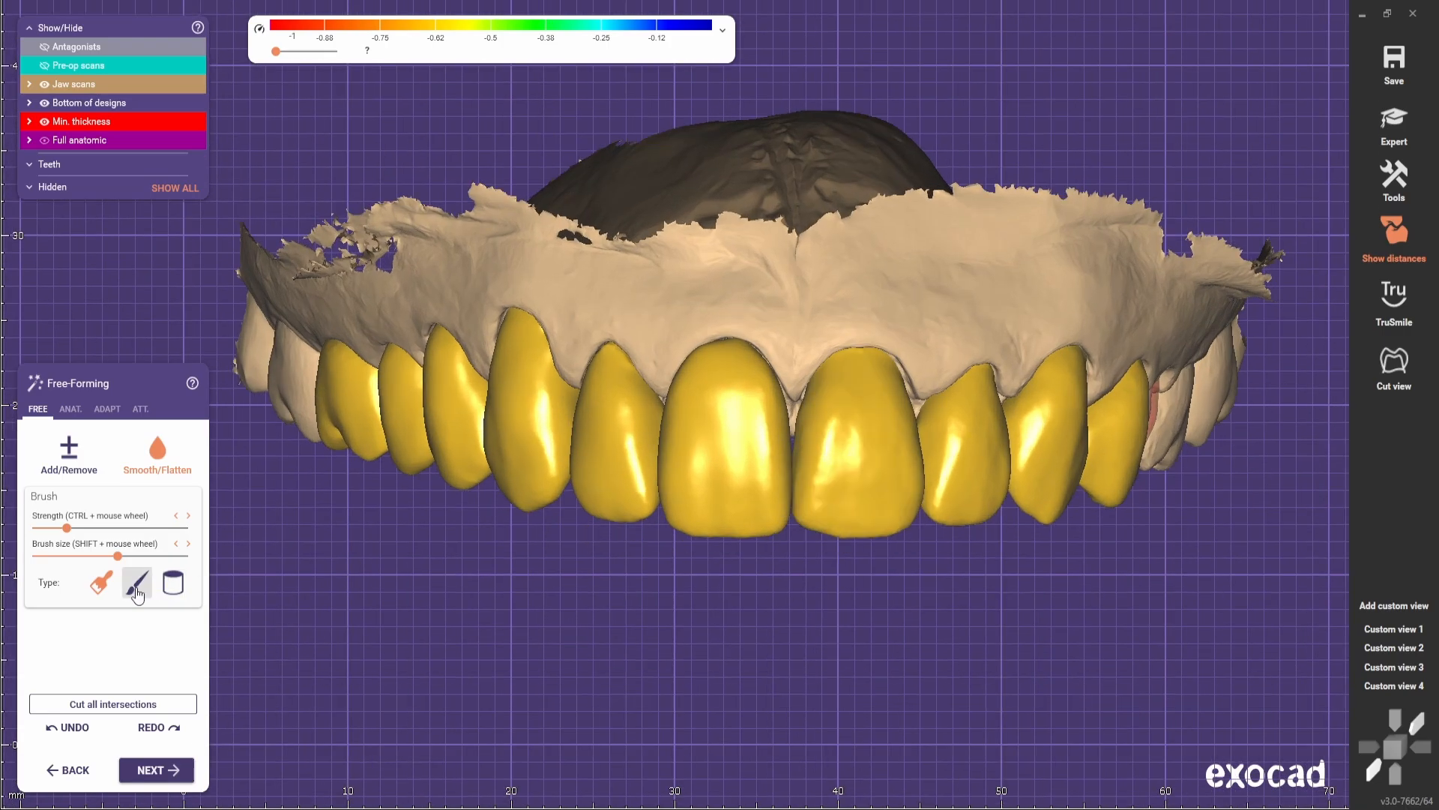
{"action": "left_click", "coordinate": [136, 595]}
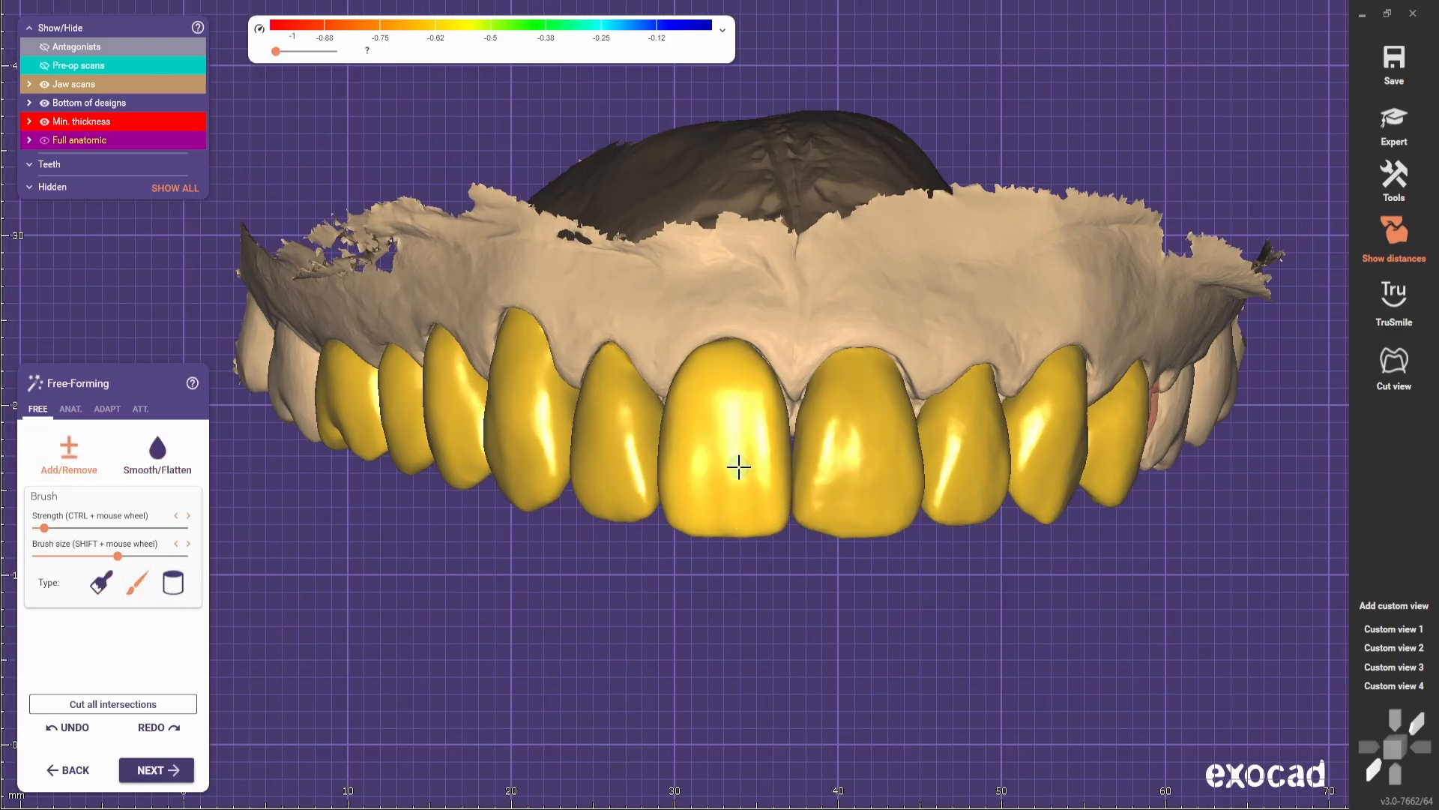
- Open Adjust Light to light the model from the side and smooth the patient's right central incisor with Smooth/Flatten at the largest brush size
{"action": "left_click", "coordinate": [1395, 180]}
{"action": "left_click", "coordinate": [1169, 488]}
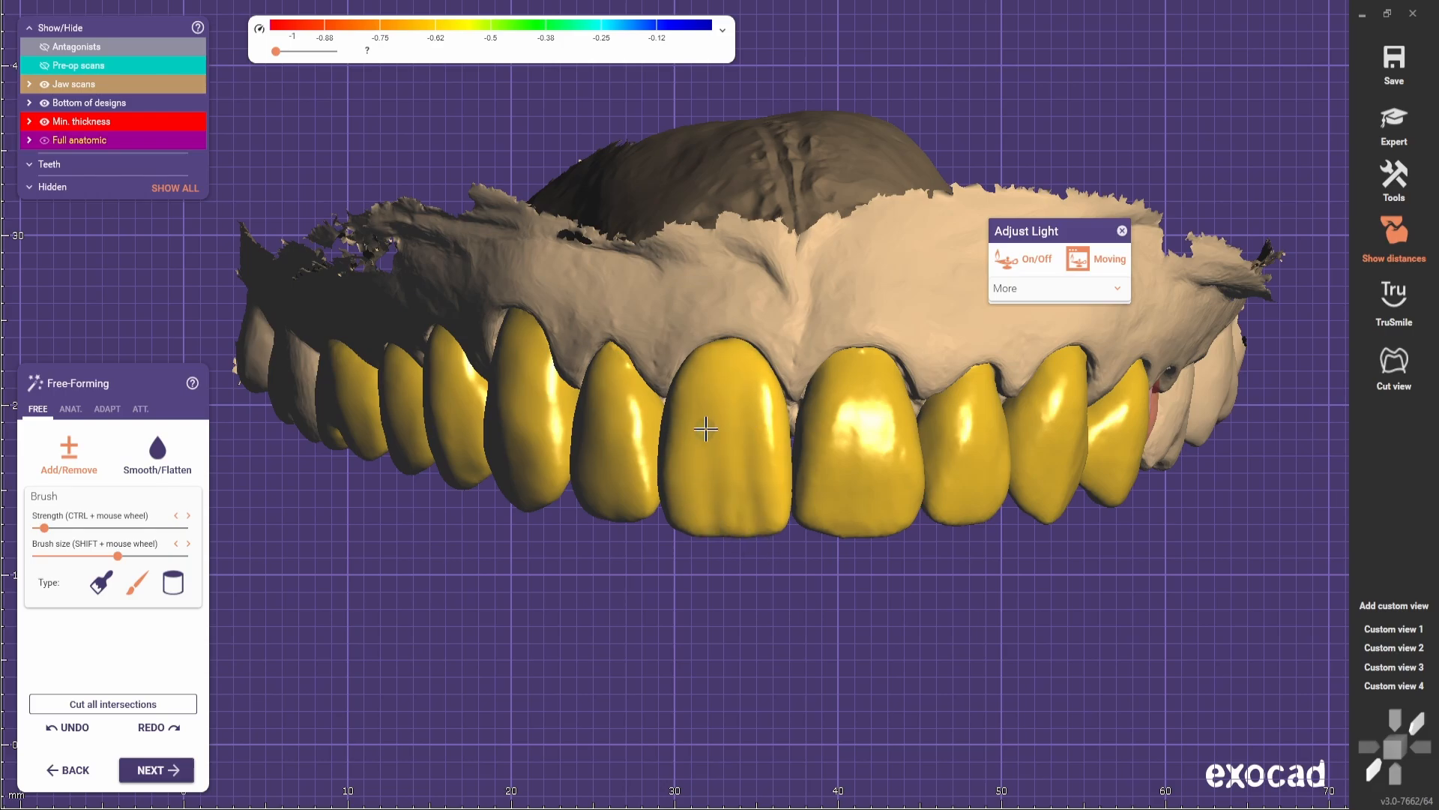
{"action": "scroll", "coordinate": [745, 558], "scroll_direction": "up", "scroll_amount": 5, "text": "shift"}
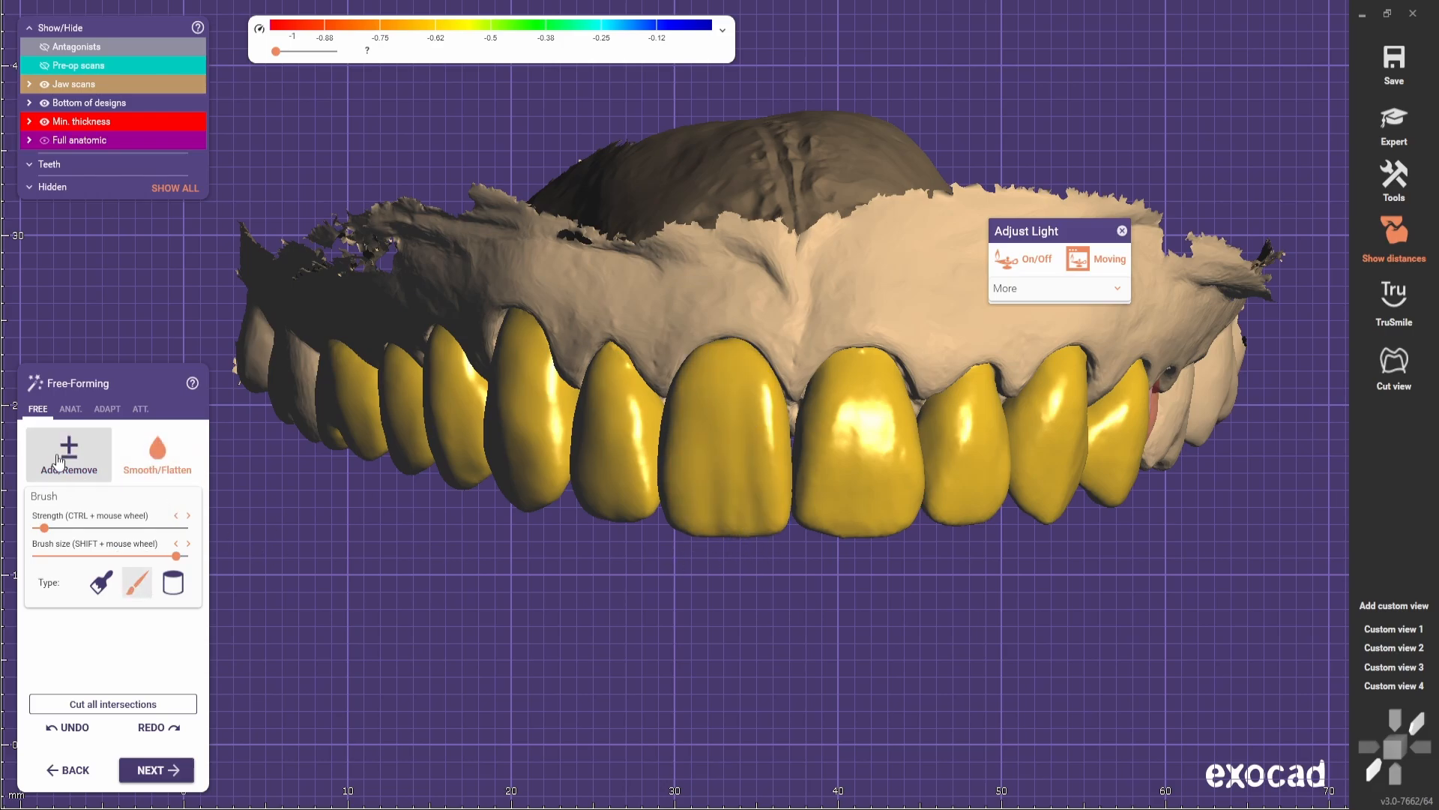
{"action": "scroll", "coordinate": [741, 373], "scroll_direction": "up", "scroll_amount": 1, "text": "shift"}
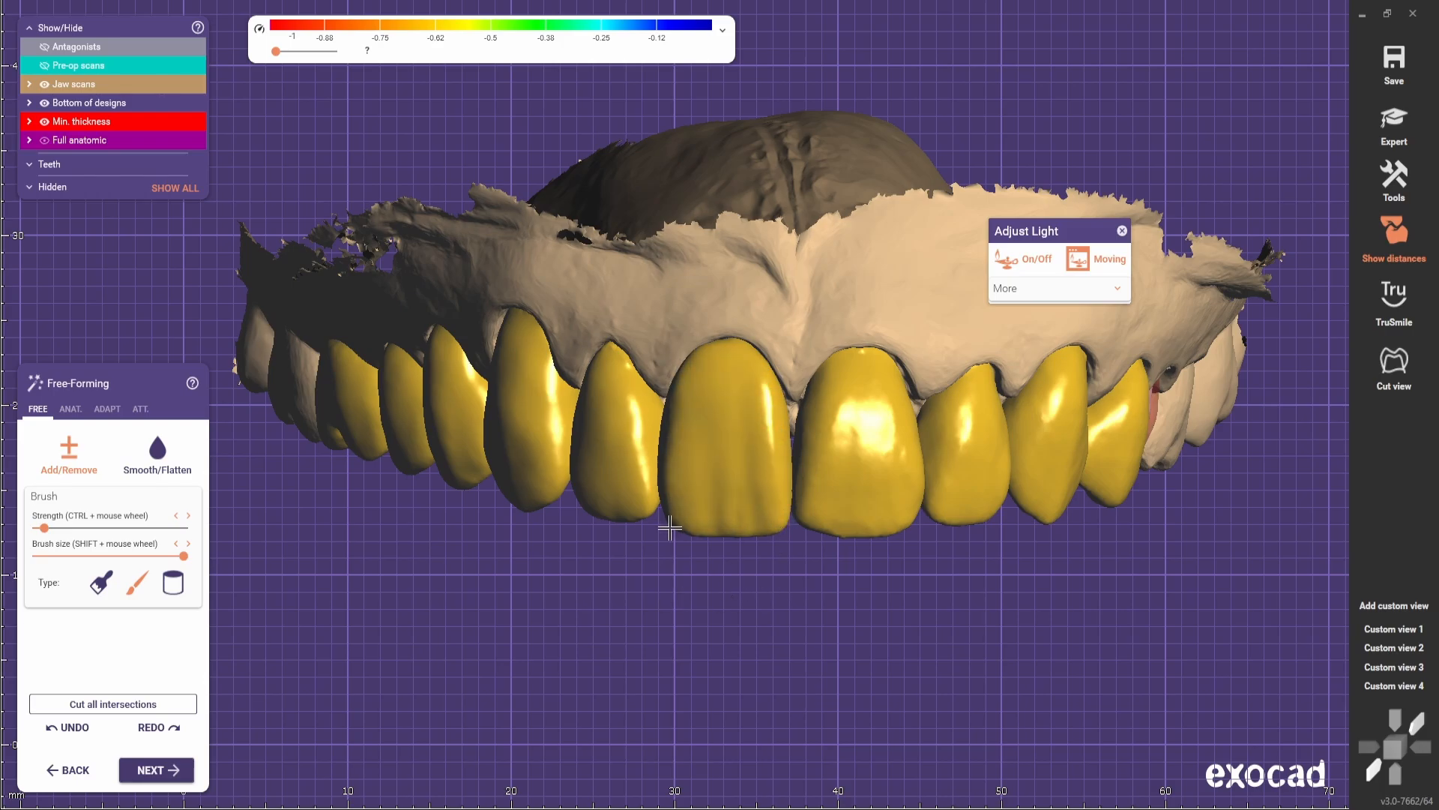
{"action": "right_click_drag", "start_coordinate": [669, 530], "coordinate": [758, 504]}
{"action": "key", "text": "shift"}
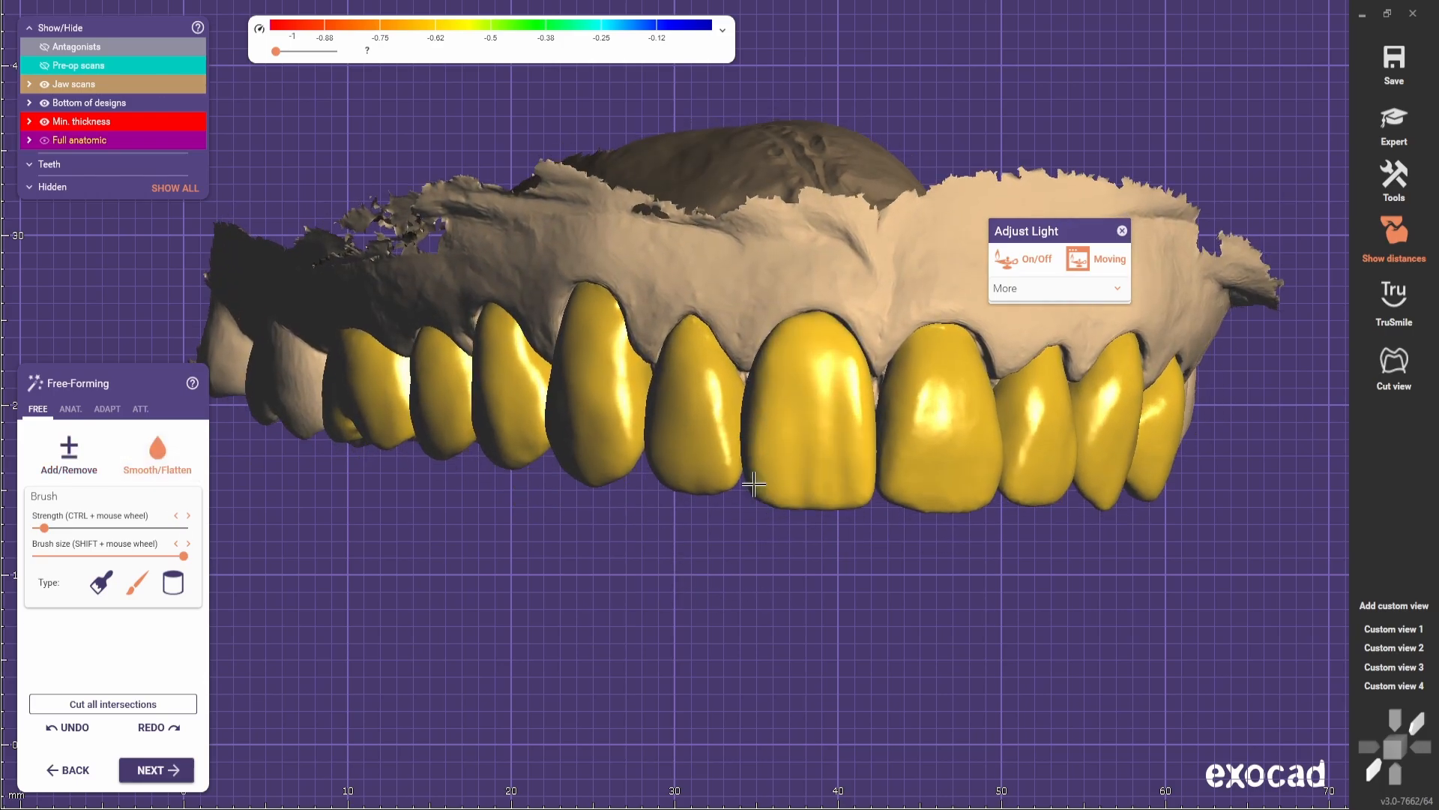
- In the saved front view, sculpt vertical facial ridges on the patient's right lateral incisor using Add/Remove with a smaller brush and higher strength
{"action": "left_click", "coordinate": [1392, 631]}
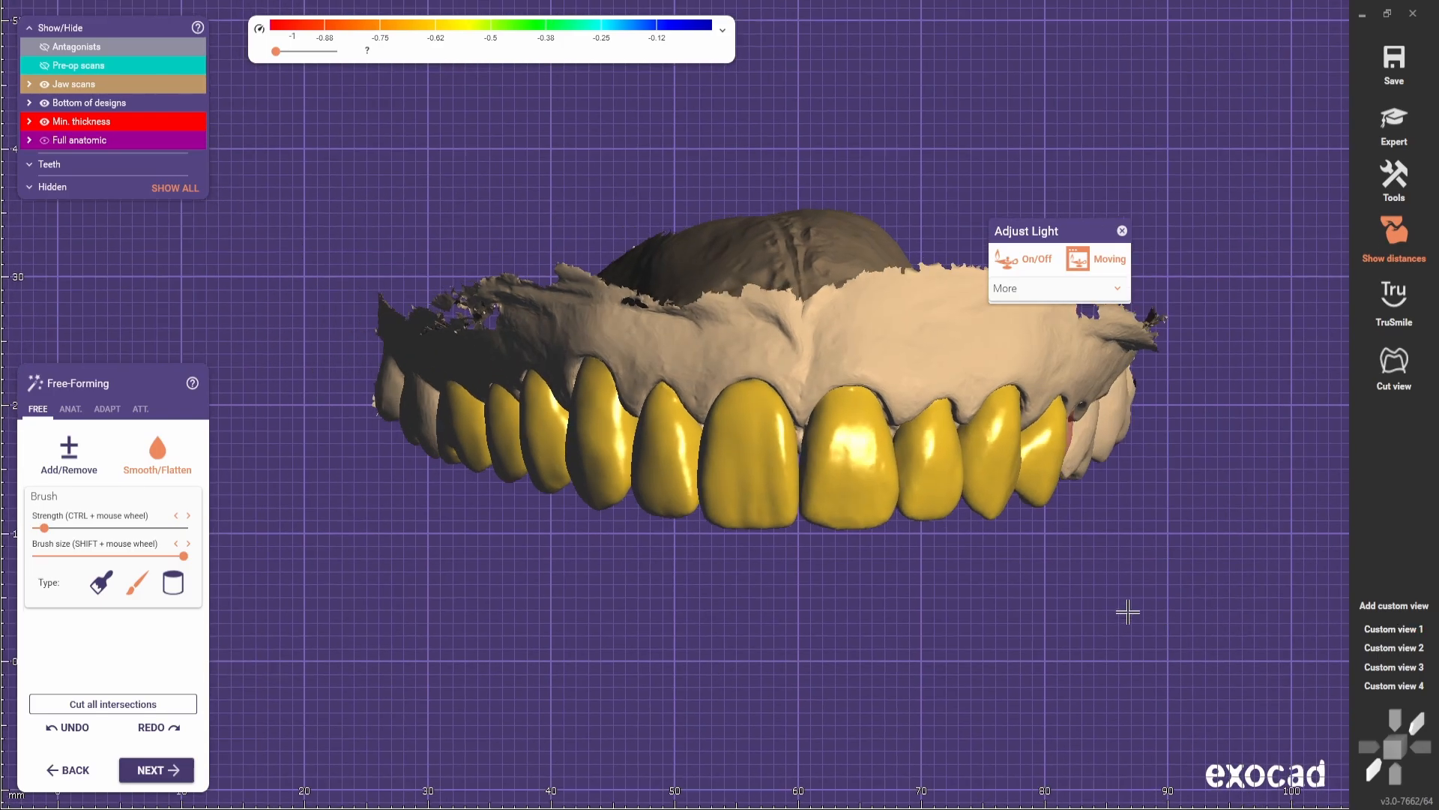
{"action": "scroll", "coordinate": [754, 414], "scroll_direction": "up", "scroll_amount": 3}
{"action": "scroll", "coordinate": [754, 414], "scroll_direction": "down", "scroll_amount": 2, "text": "shift"}
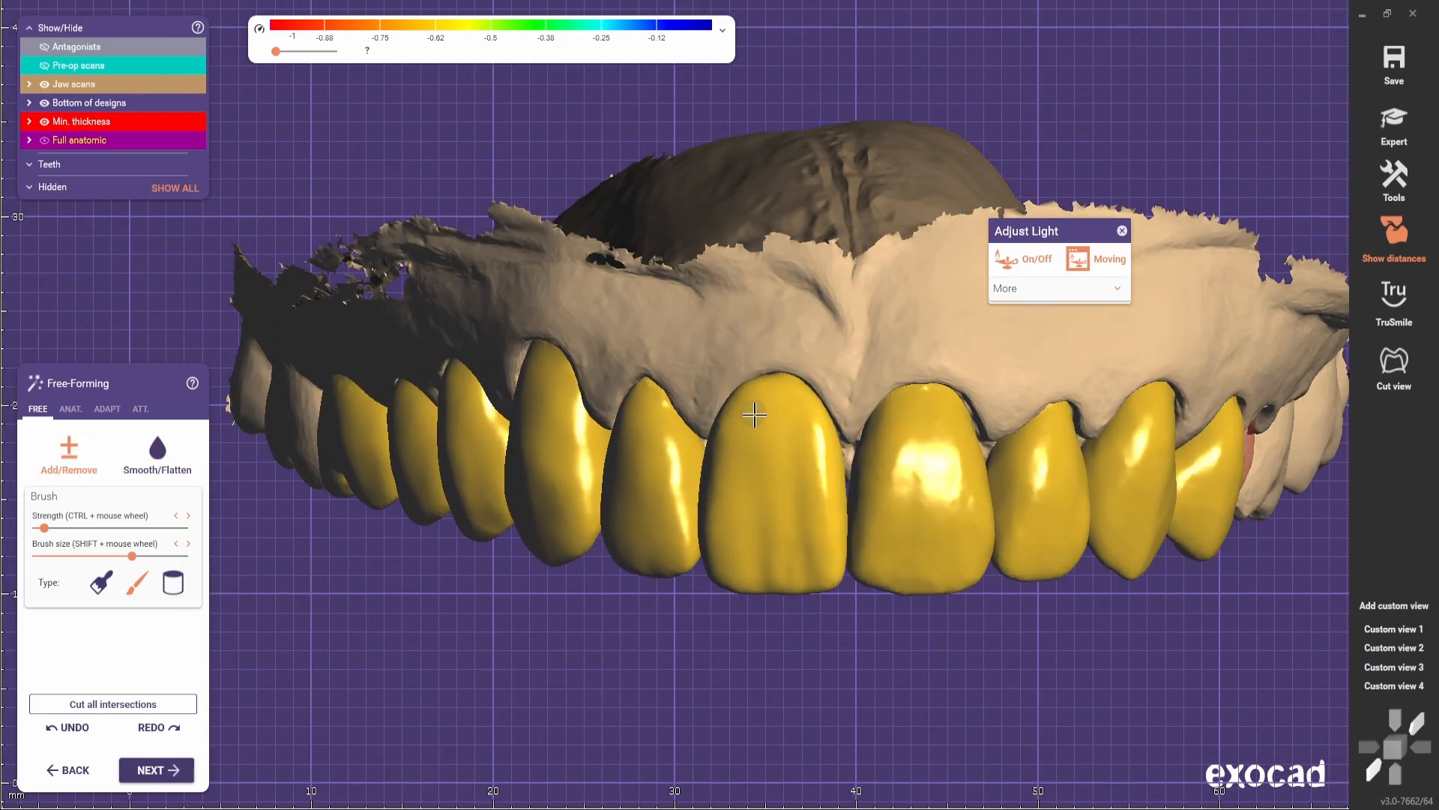
{"action": "scroll", "coordinate": [756, 419], "scroll_direction": "up", "scroll_amount": 2, "text": "ctrl"}
{"action": "scroll", "coordinate": [815, 492], "scroll_direction": "down", "scroll_amount": 1}
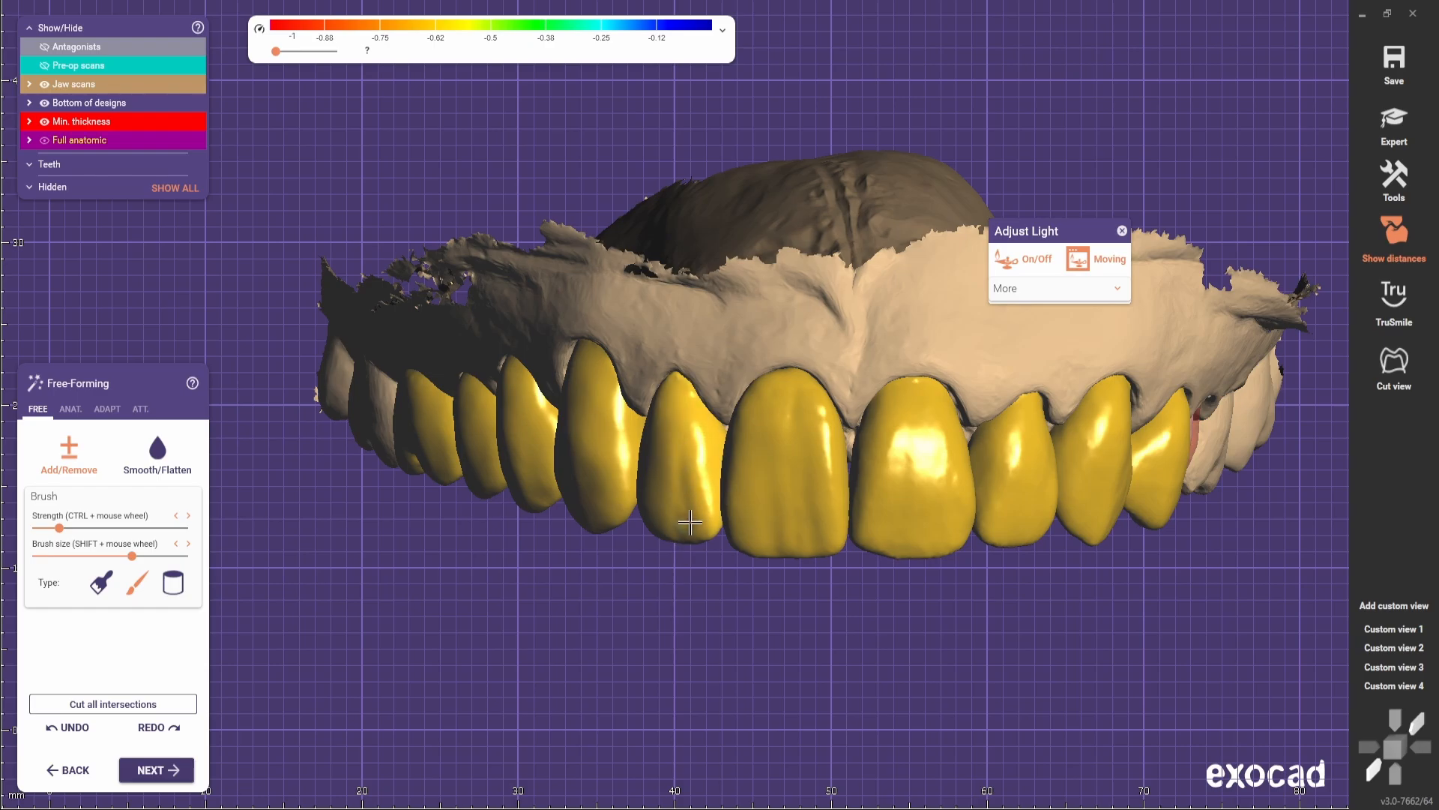
- Soften the lateral incisor's new ridges with Smooth/Flatten at the largest brush size and check the facial surface from the side
{"action": "left_click", "coordinate": [157, 457]}
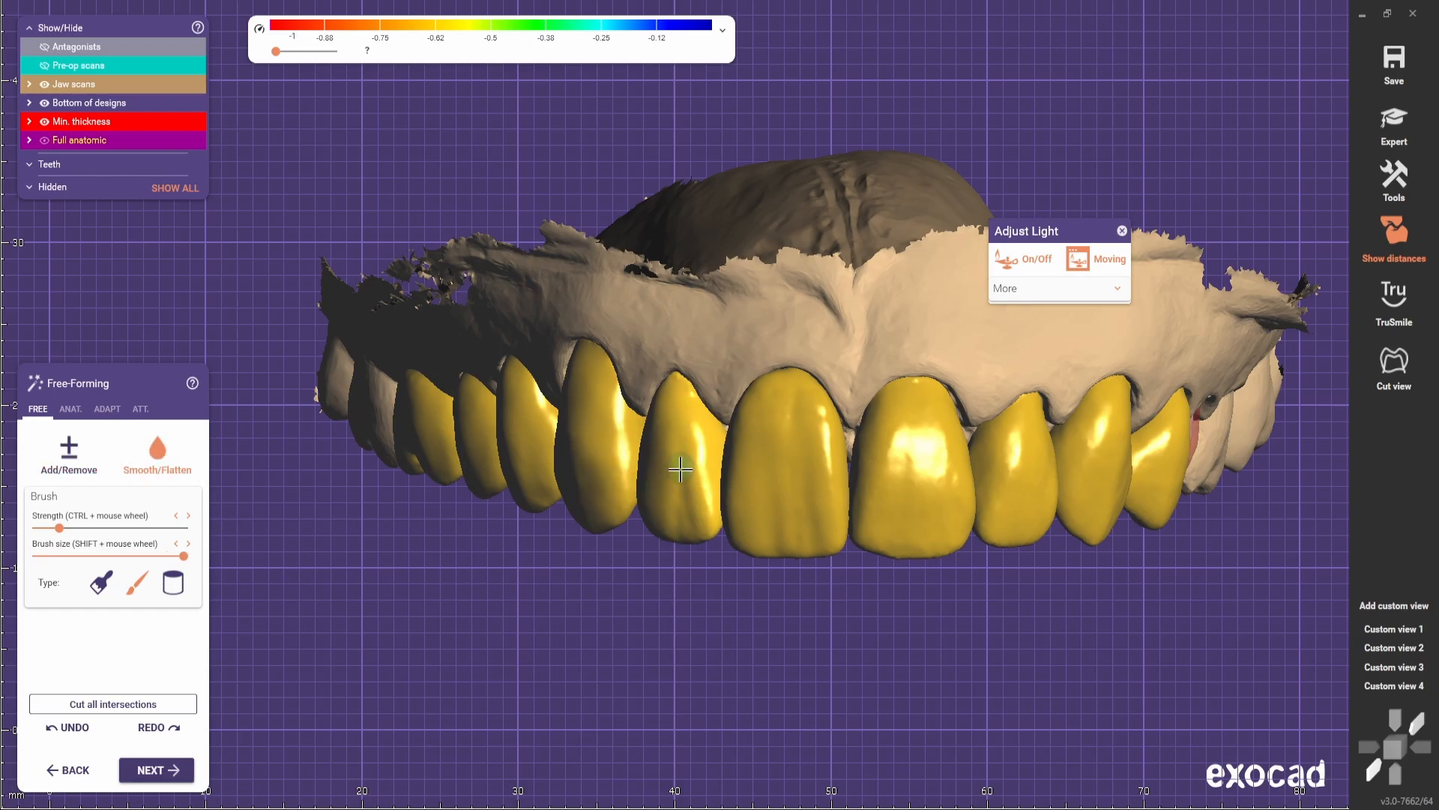
{"action": "scroll", "coordinate": [675, 530], "scroll_direction": "down", "scroll_amount": 4}
{"action": "right_click_drag", "start_coordinate": [675, 531], "coordinate": [854, 646]}
{"action": "middle_click_drag", "start_coordinate": [855, 645], "coordinate": [778, 569]}
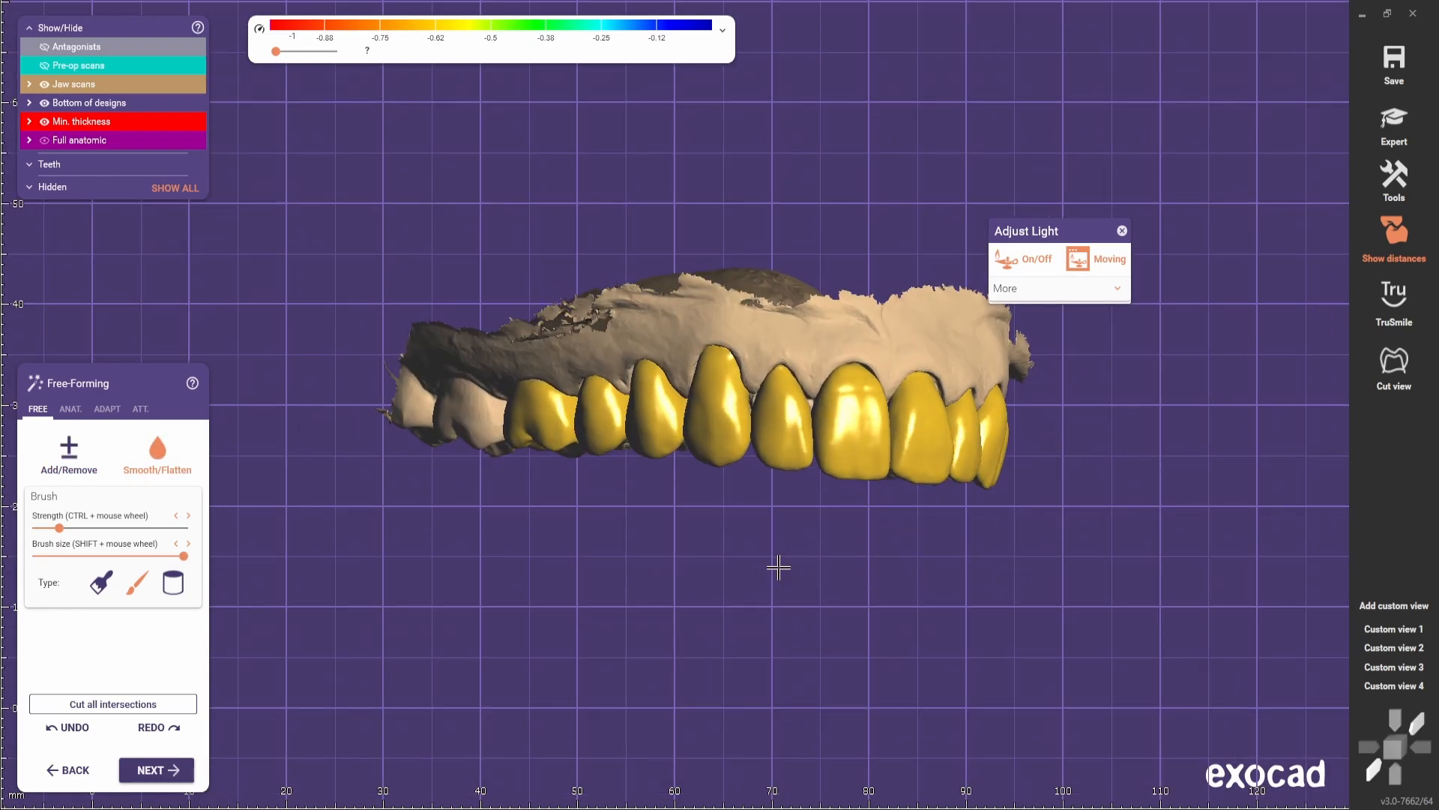
{"action": "right_click_drag", "start_coordinate": [777, 569], "coordinate": [739, 581]}
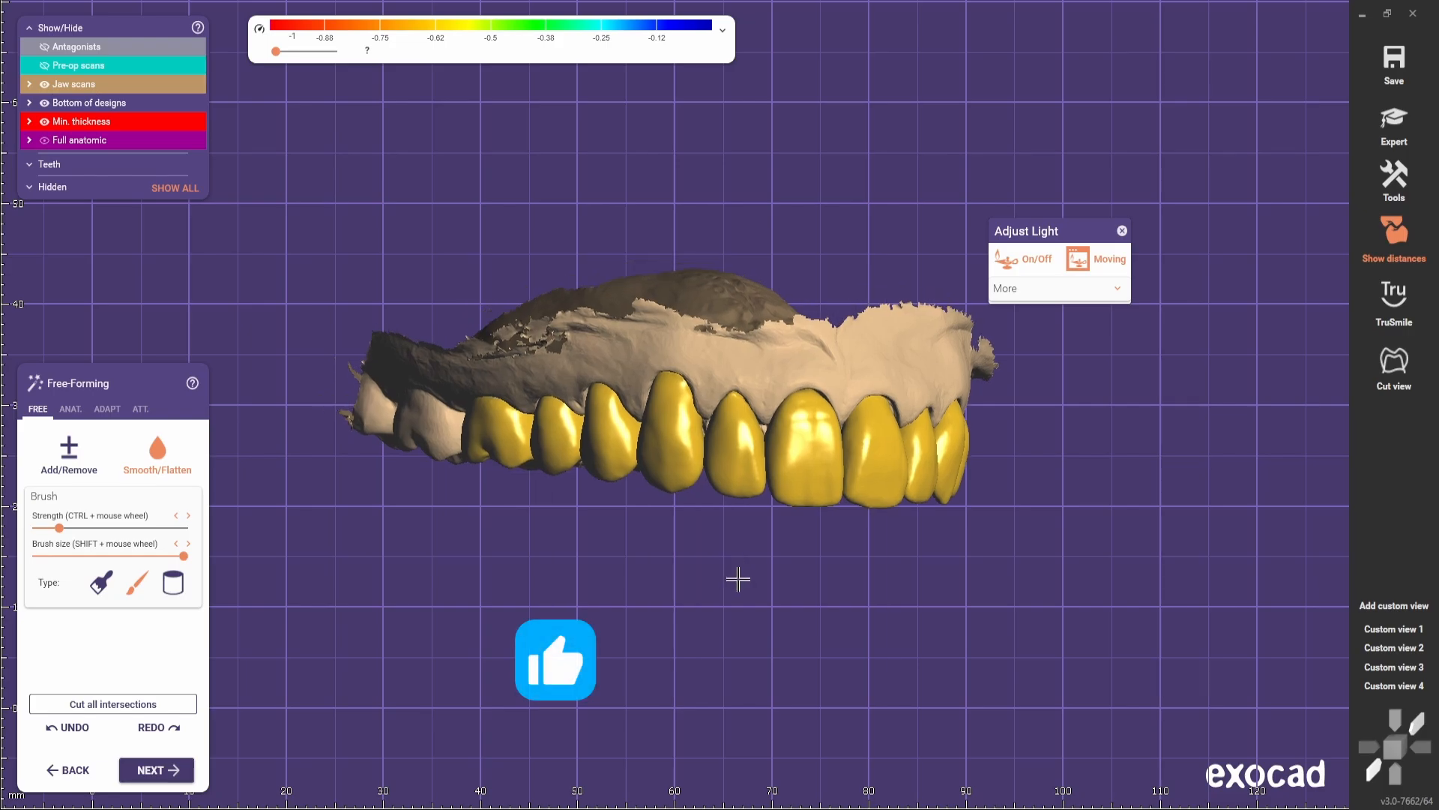
{"action": "scroll", "coordinate": [749, 510], "scroll_direction": "up", "scroll_amount": 4}
{"action": "scroll", "coordinate": [777, 513], "scroll_direction": "down", "scroll_amount": 3}
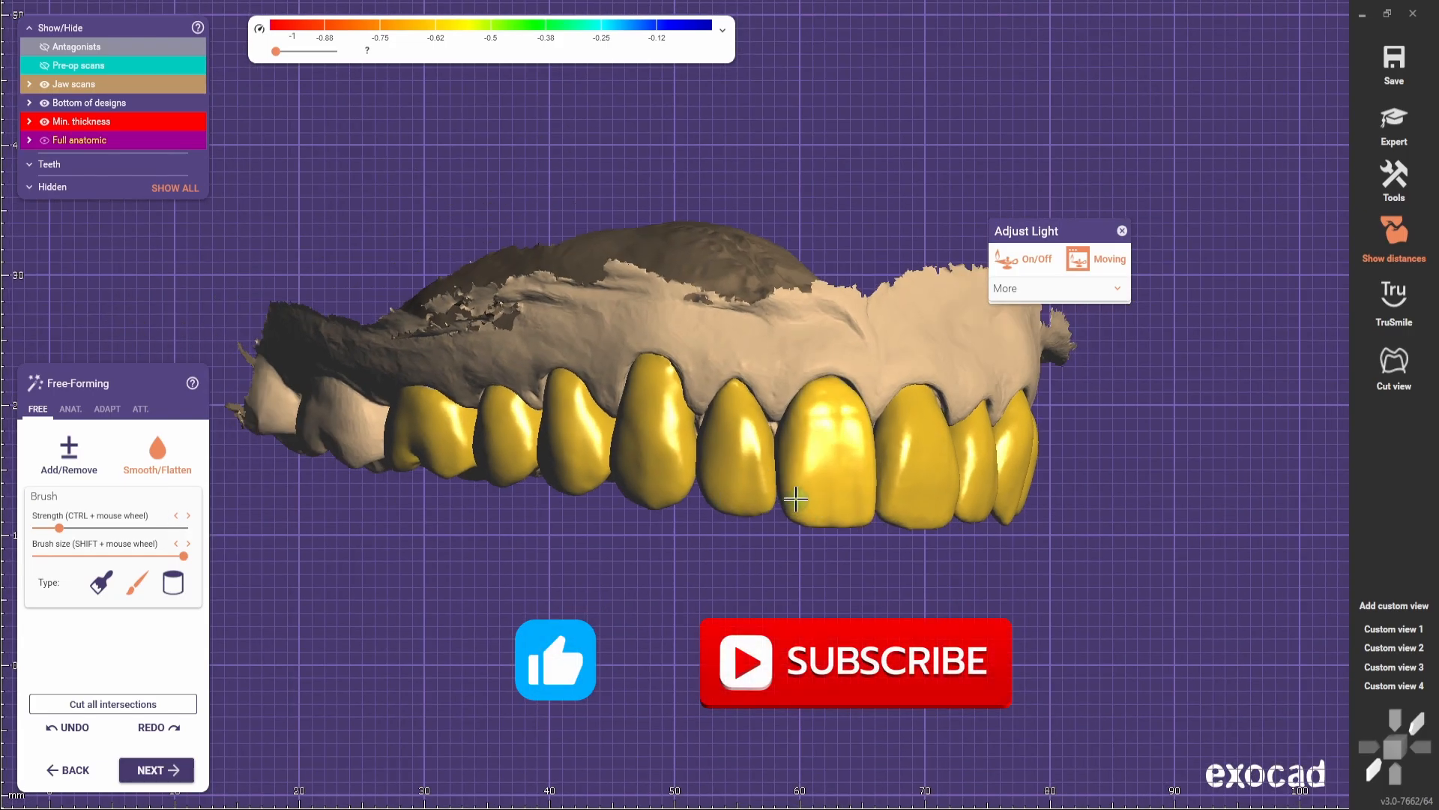
{"action": "scroll", "coordinate": [793, 498], "scroll_direction": "up", "scroll_amount": 3}
- Refine the lateral incisor's facial contour using Add/Remove with a medium-size brush and inspect it from the front
{"action": "left_click", "coordinate": [69, 452]}
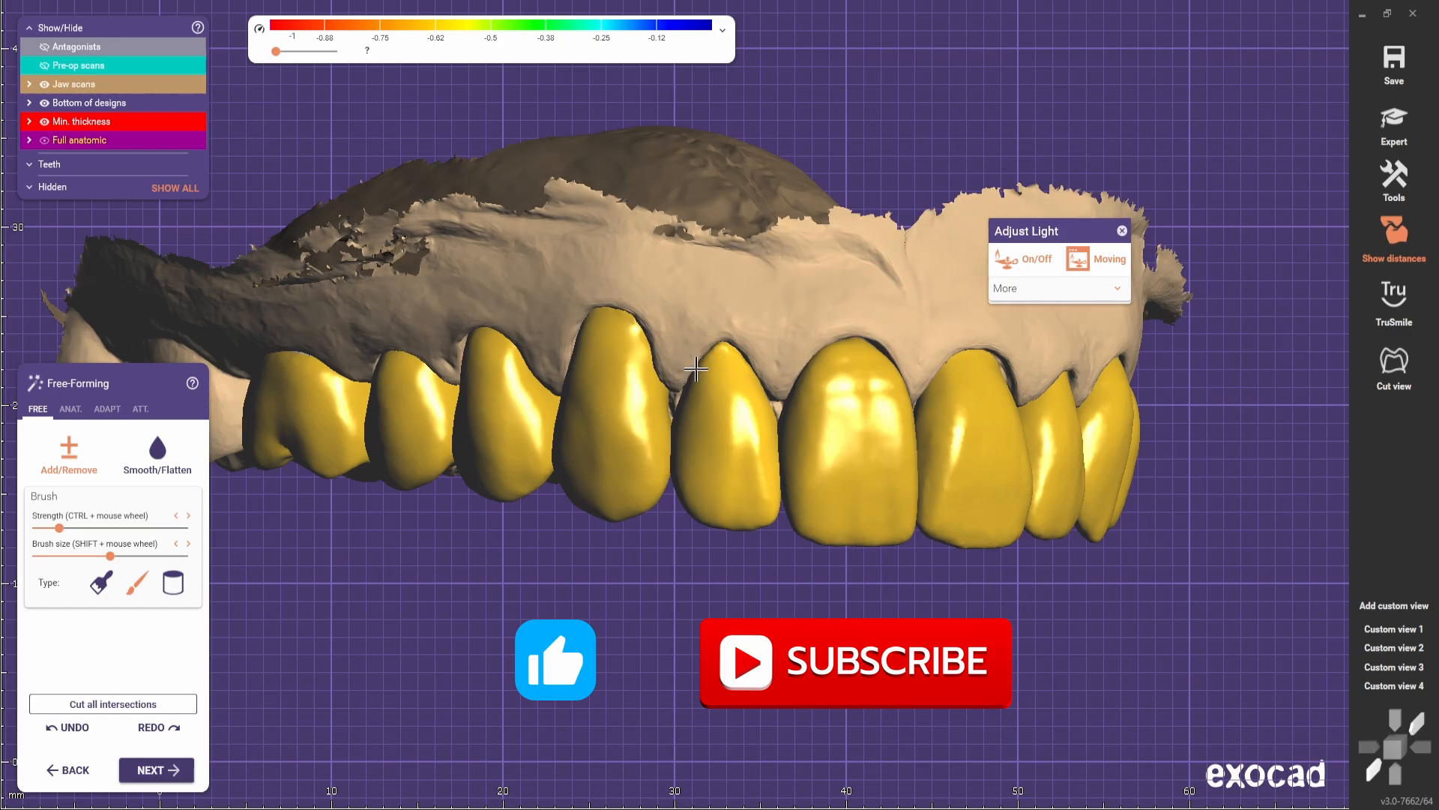
{"action": "right_click_drag", "start_coordinate": [740, 383], "coordinate": [784, 487]}
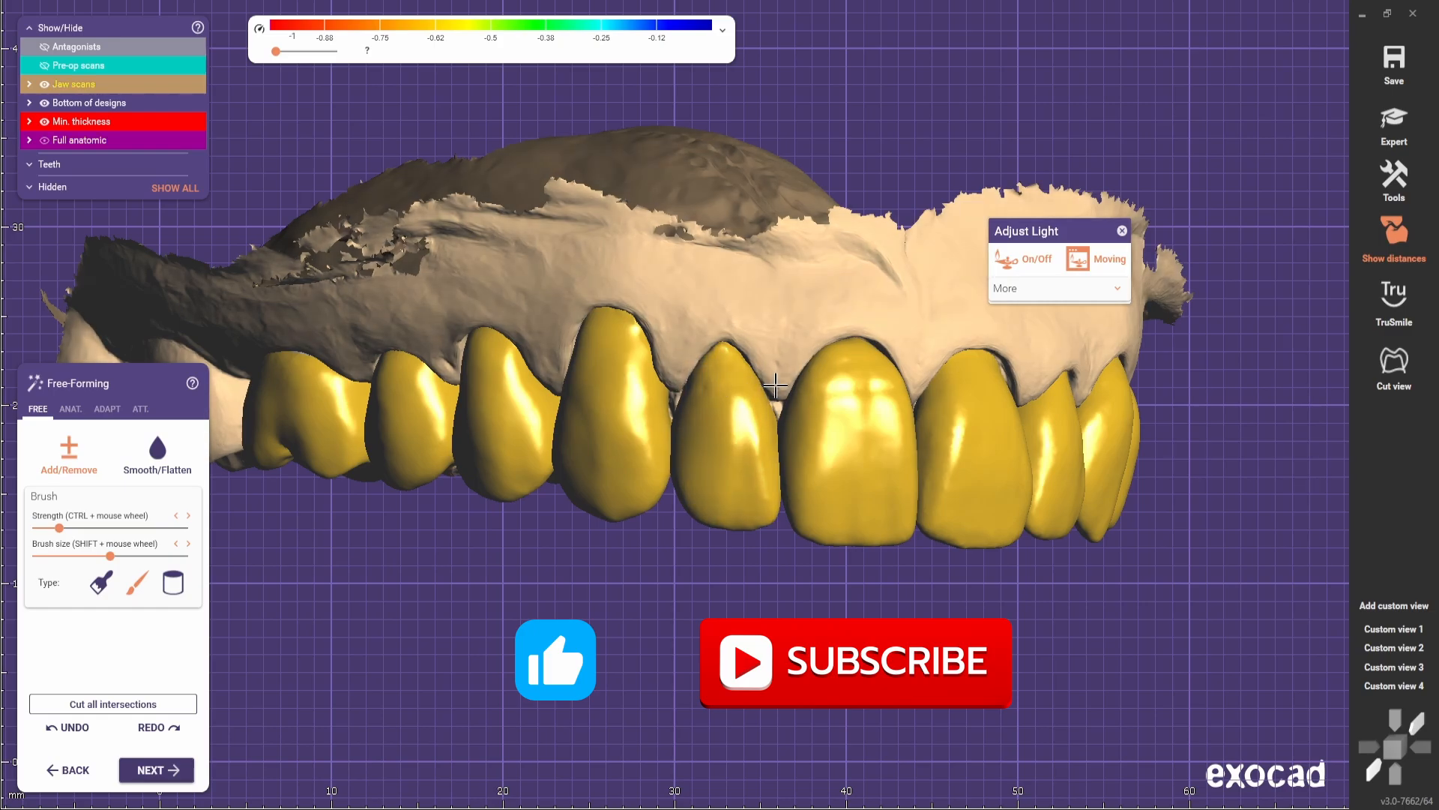
{"action": "scroll", "coordinate": [805, 568], "scroll_direction": "down", "scroll_amount": 3}
{"action": "right_click_drag", "start_coordinate": [803, 568], "coordinate": [819, 570]}
{"action": "left_click", "coordinate": [1396, 636]}
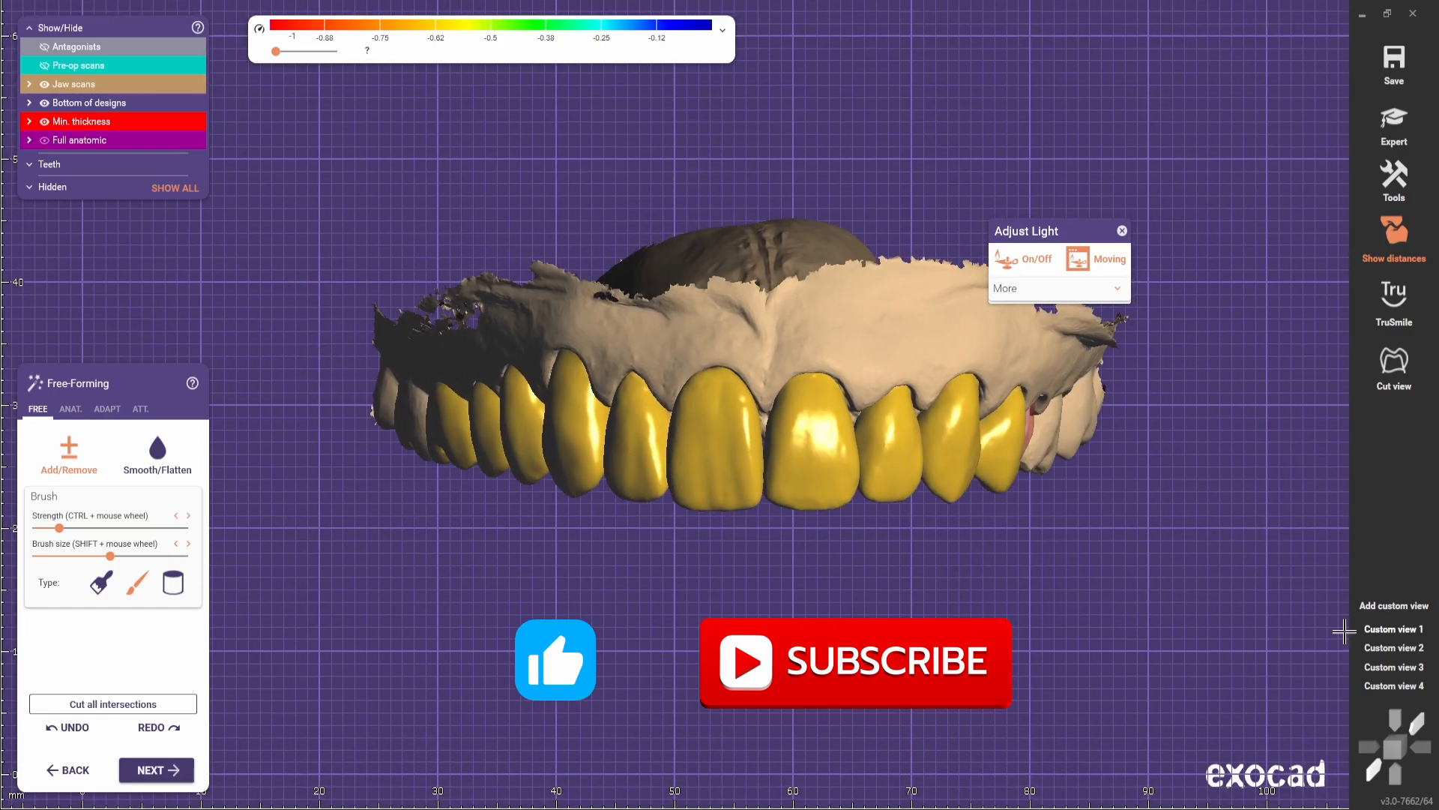
- Smooth the lateral incisor's facial surface again, enlarging the Smooth/Flatten brush to its maximum size
{"action": "left_click", "coordinate": [146, 475]}
{"action": "scroll", "coordinate": [719, 418], "scroll_direction": "up", "scroll_amount": 1}
{"action": "scroll", "coordinate": [668, 422], "scroll_direction": "up", "scroll_amount": 4, "text": "shift"}
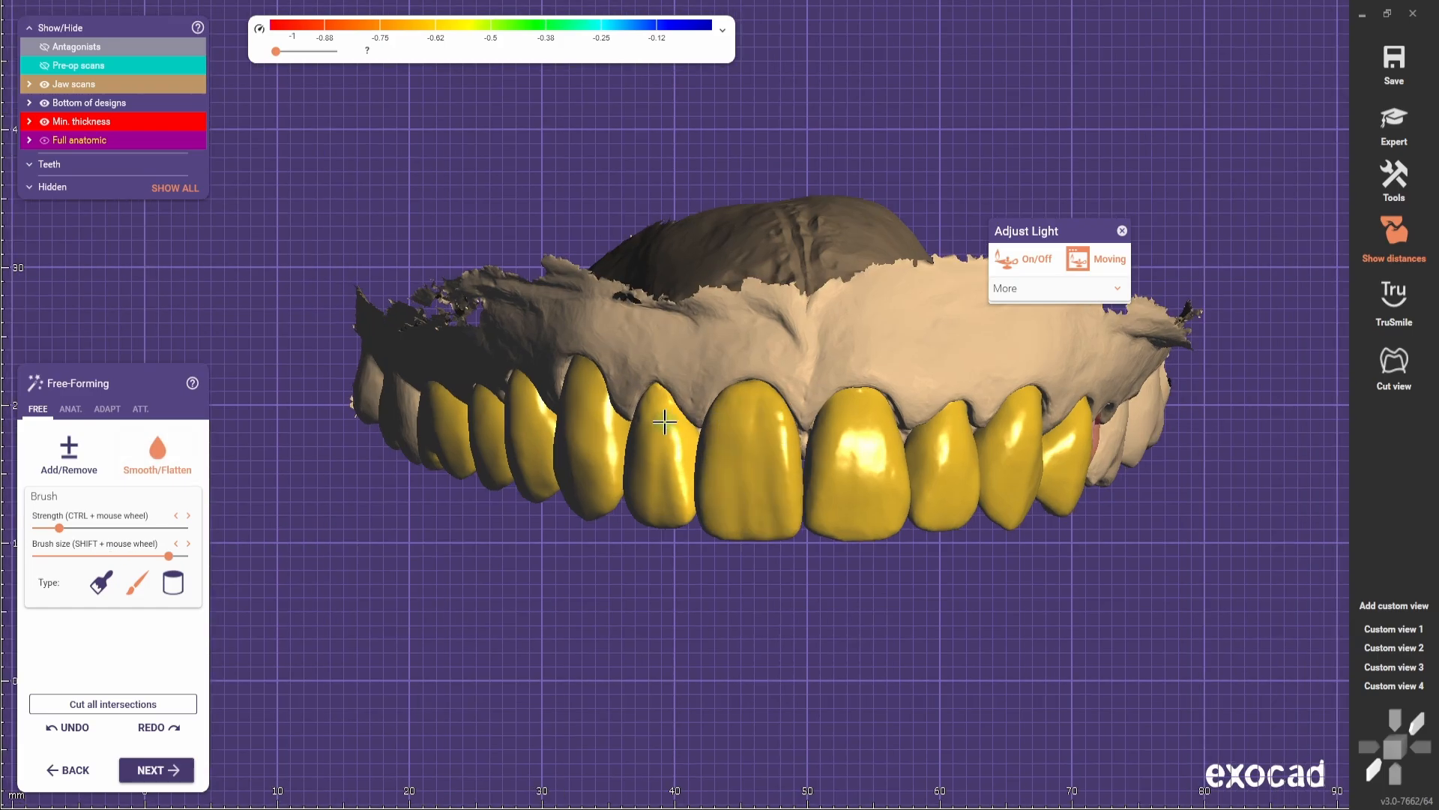
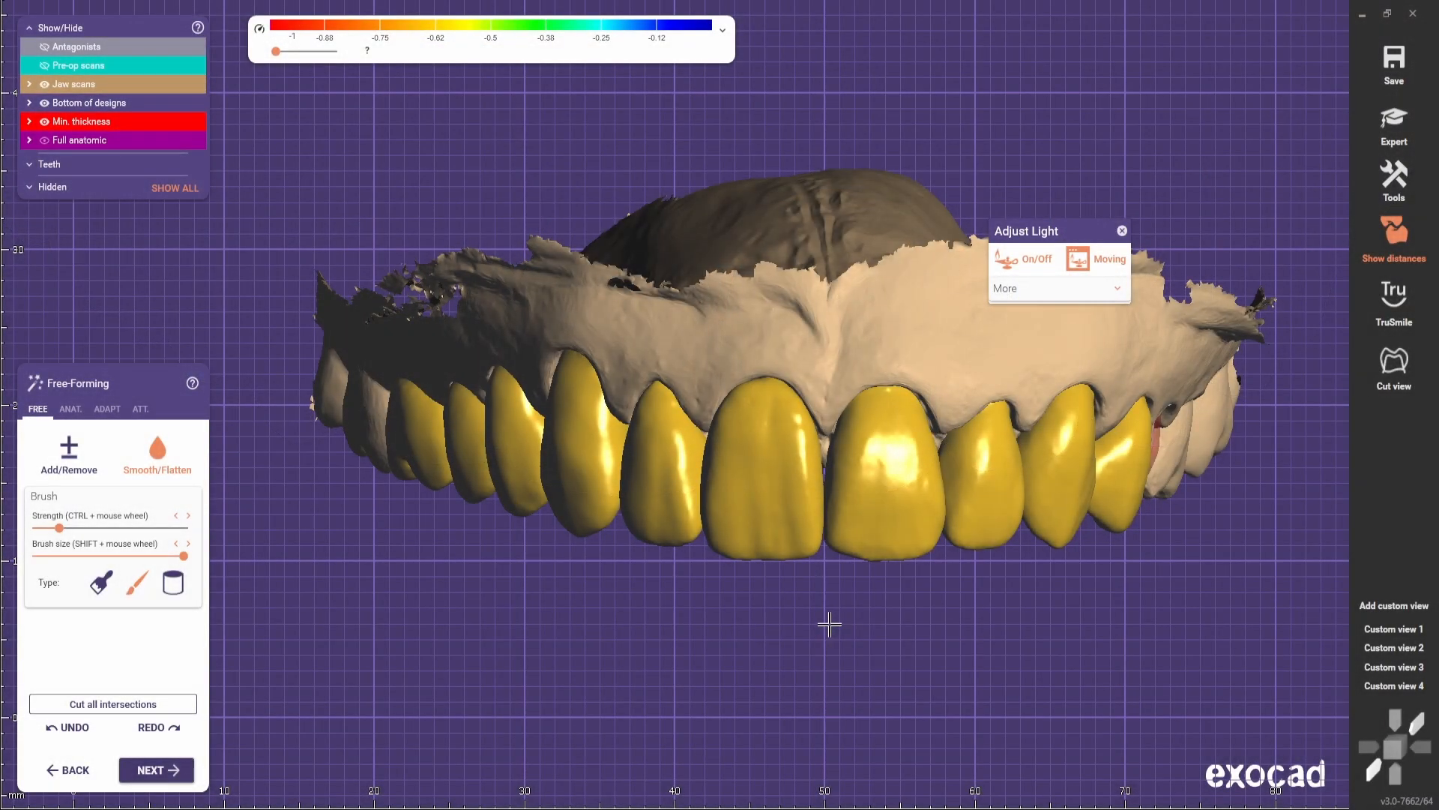
{"action": "scroll", "coordinate": [794, 599], "scroll_direction": "down", "scroll_amount": 2}
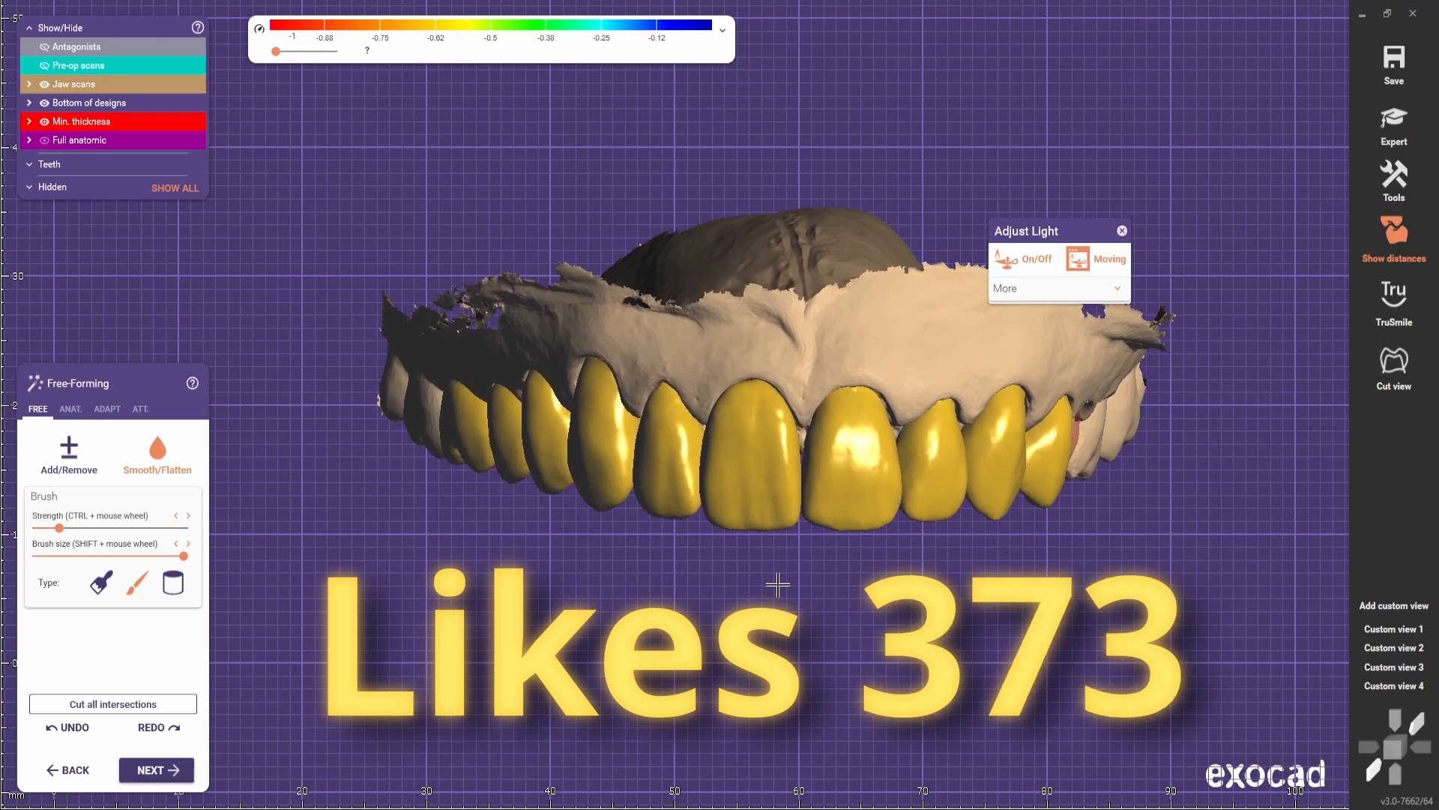
{"action": "middle_click_drag", "start_coordinate": [778, 585], "coordinate": [774, 586]}
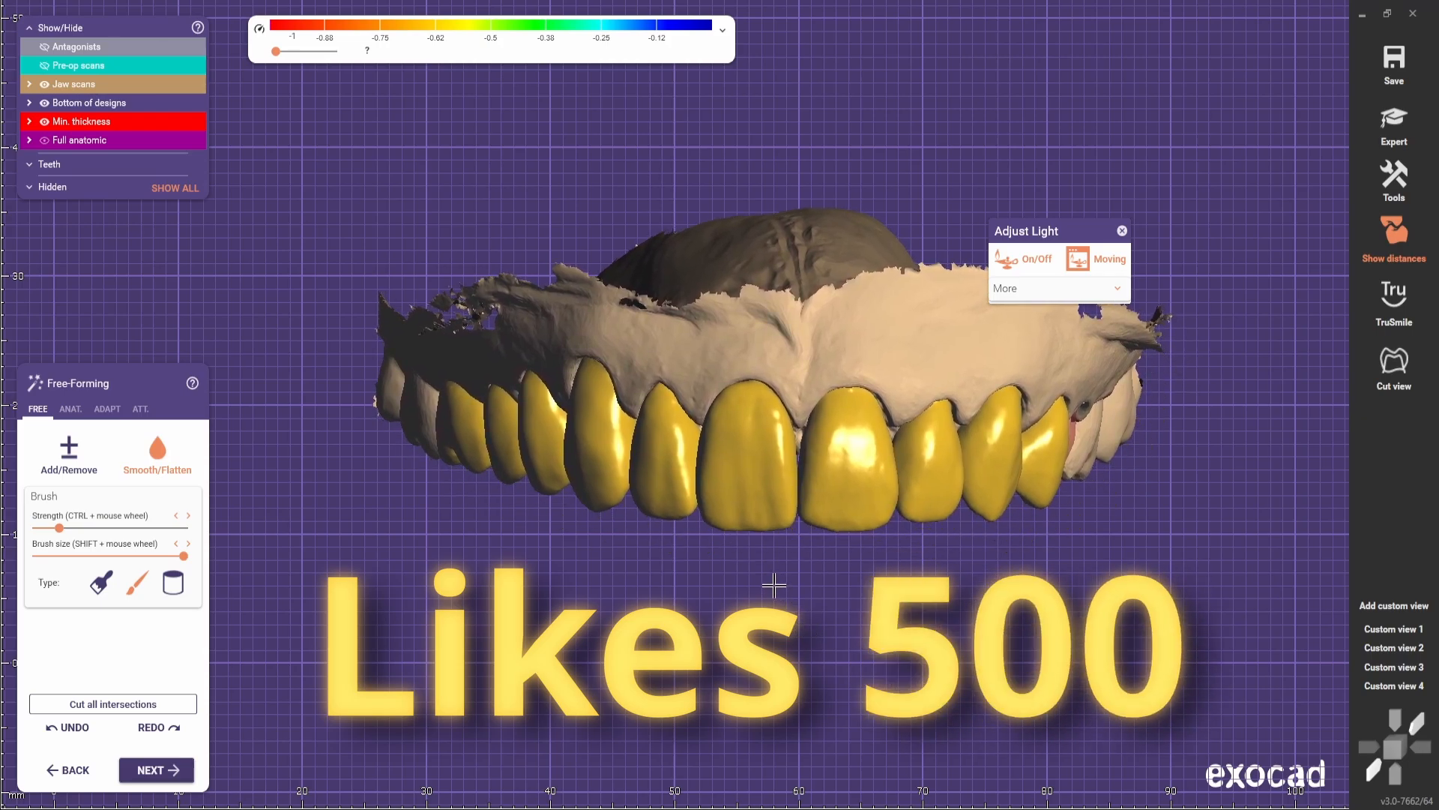
{"action": "scroll", "coordinate": [689, 494], "scroll_direction": "up", "scroll_amount": 2}
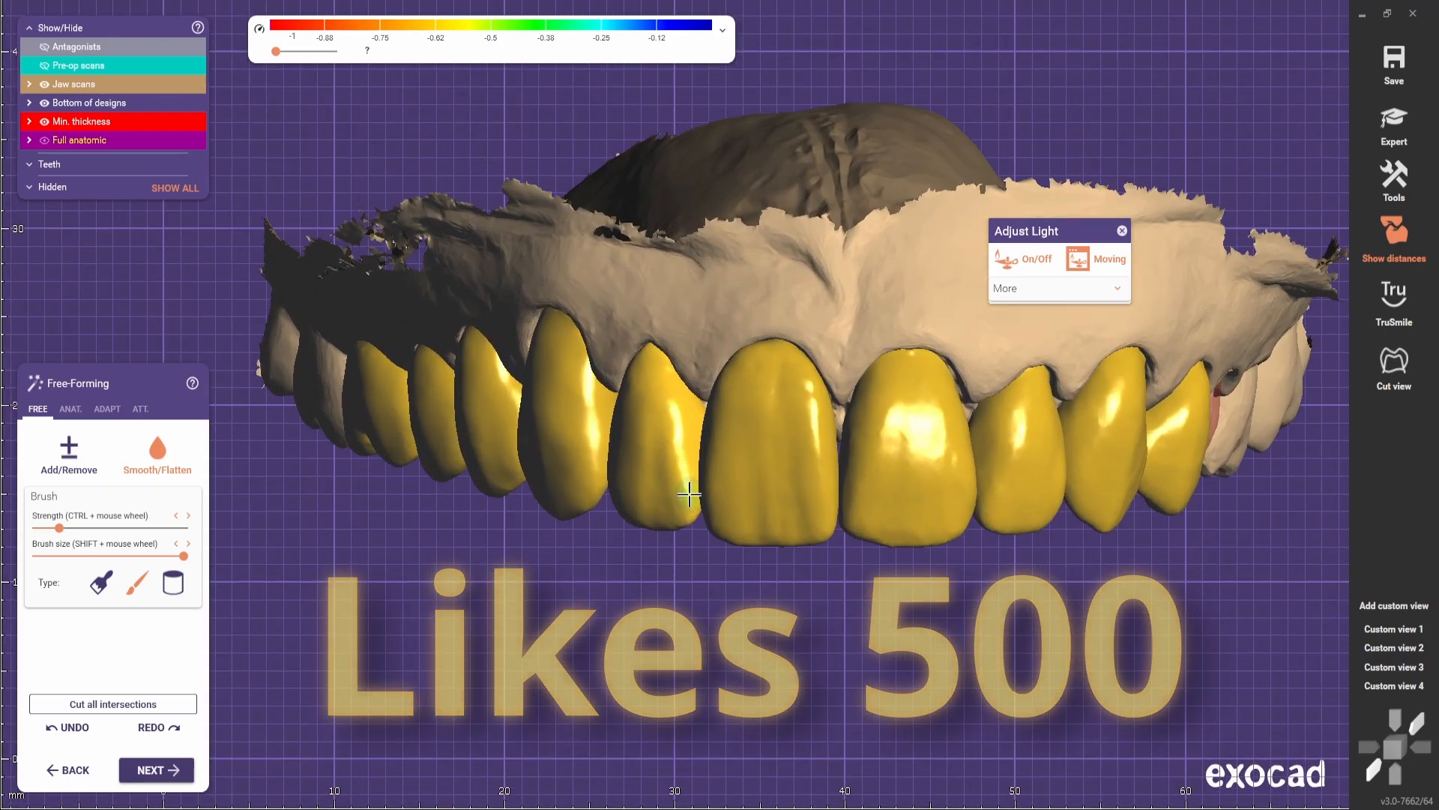
{"action": "scroll", "coordinate": [733, 562], "scroll_direction": "down", "scroll_amount": 3}
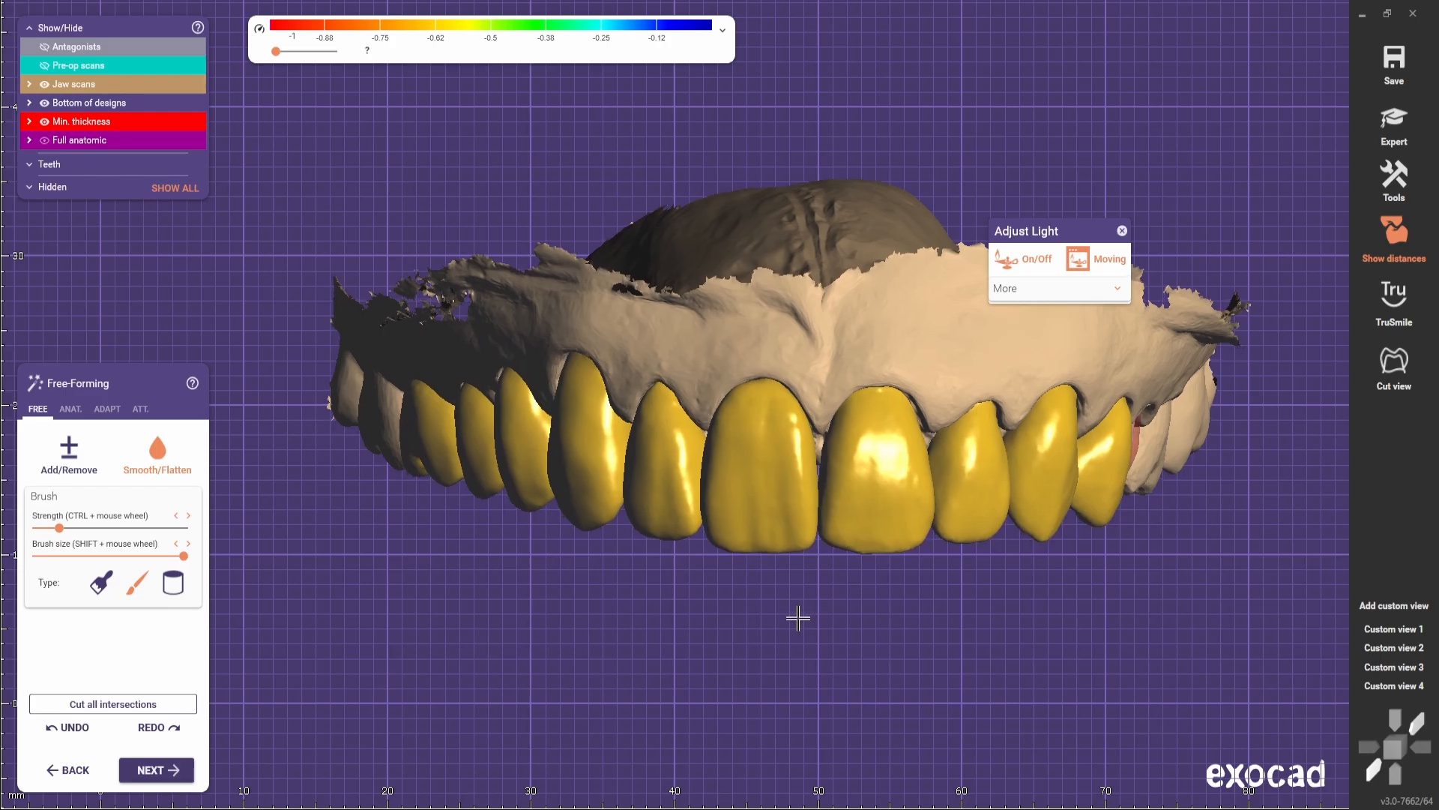
- Adjust the lateral incisor's overall facial shape using Add/Remove at the largest brush size, checking it from the front and side
{"action": "left_click", "coordinate": [73, 455]}
{"action": "right_click_drag", "start_coordinate": [767, 648], "coordinate": [813, 645]}
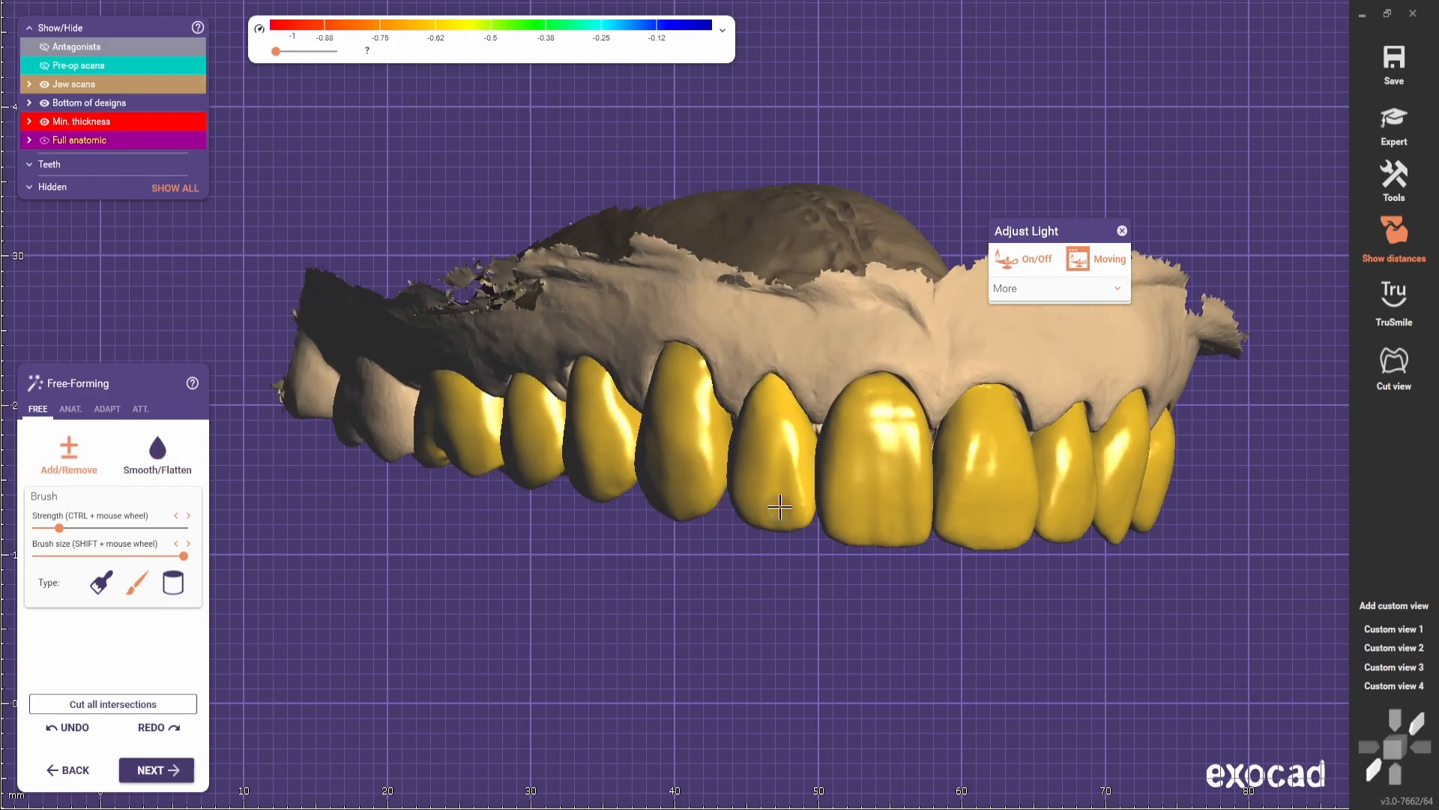
{"action": "scroll", "coordinate": [789, 489], "scroll_direction": "up", "scroll_amount": 1}
{"action": "scroll", "coordinate": [790, 578], "scroll_direction": "down", "scroll_amount": 4}
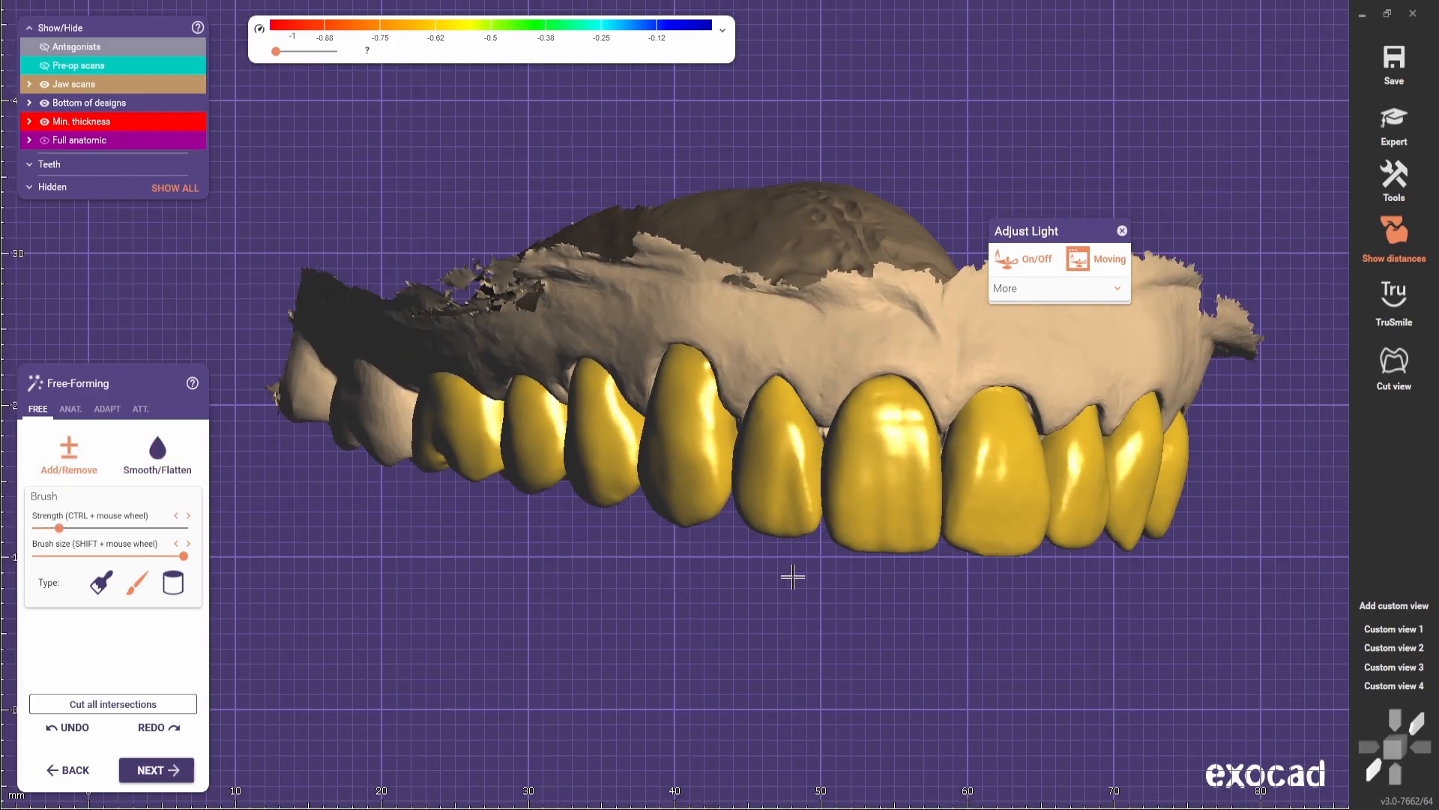
{"action": "right_click_drag", "start_coordinate": [793, 655], "coordinate": [757, 556]}
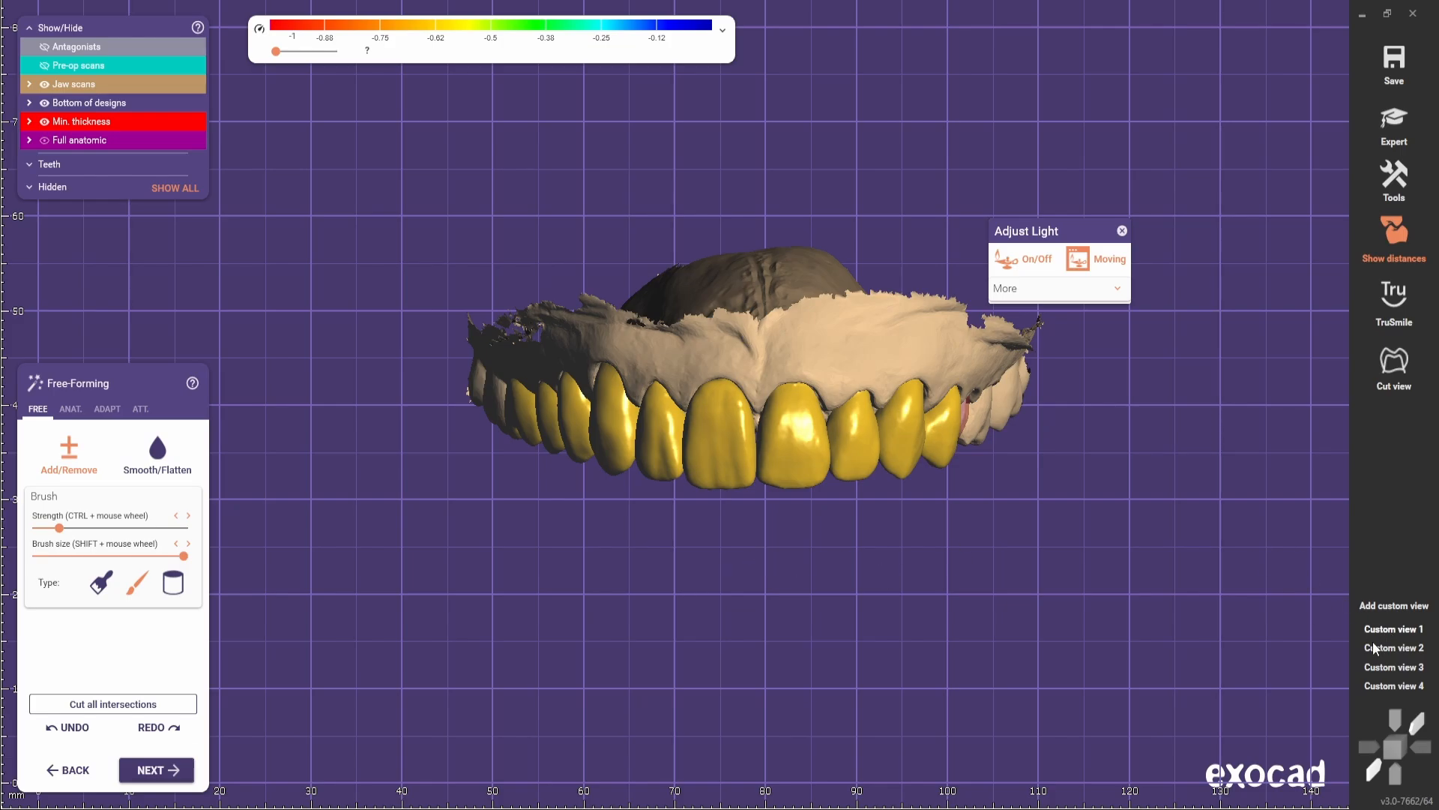
{"action": "right_click_drag", "start_coordinate": [844, 520], "coordinate": [786, 559]}
{"action": "scroll", "coordinate": [862, 563], "scroll_direction": "down", "scroll_amount": 3}
{"action": "scroll", "coordinate": [805, 554], "scroll_direction": "up", "scroll_amount": 5}
{"action": "scroll", "coordinate": [786, 558], "scroll_direction": "down", "scroll_amount": 1}
{"action": "scroll", "coordinate": [784, 562], "scroll_direction": "up", "scroll_amount": 3}
{"action": "scroll", "coordinate": [777, 597], "scroll_direction": "down", "scroll_amount": 3}
{"action": "right_click_drag", "start_coordinate": [843, 634], "coordinate": [867, 600]}
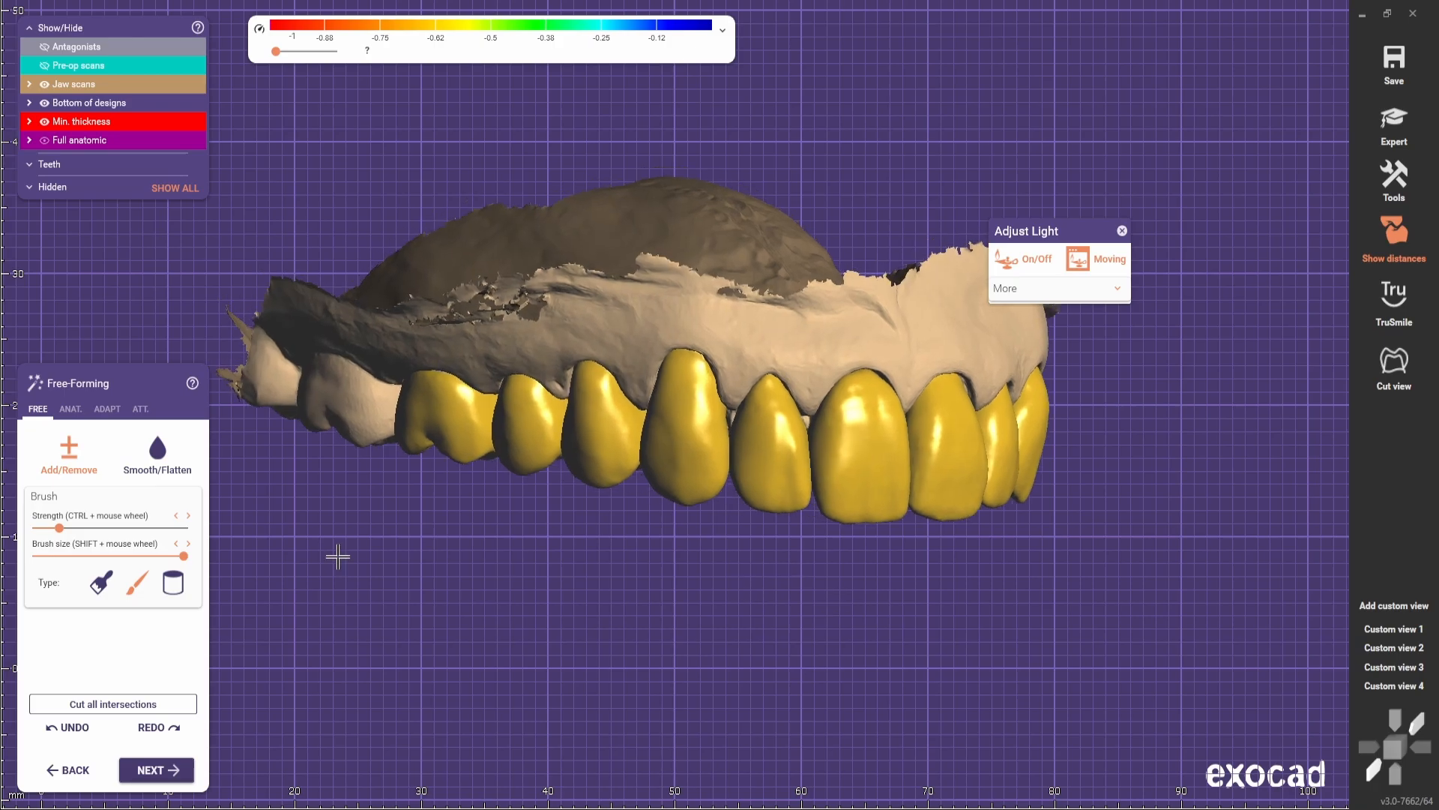
- Deepen the lateral incisor's surface detail near the incisal edge with a smaller Add/Remove brush and smooth it at the largest brush size
{"action": "scroll", "coordinate": [722, 469], "scroll_direction": "up", "scroll_amount": 2}
{"action": "scroll", "coordinate": [722, 469], "scroll_direction": "up", "scroll_amount": 2}
{"action": "scroll", "coordinate": [778, 435], "scroll_direction": "down", "scroll_amount": 3, "text": "shift"}
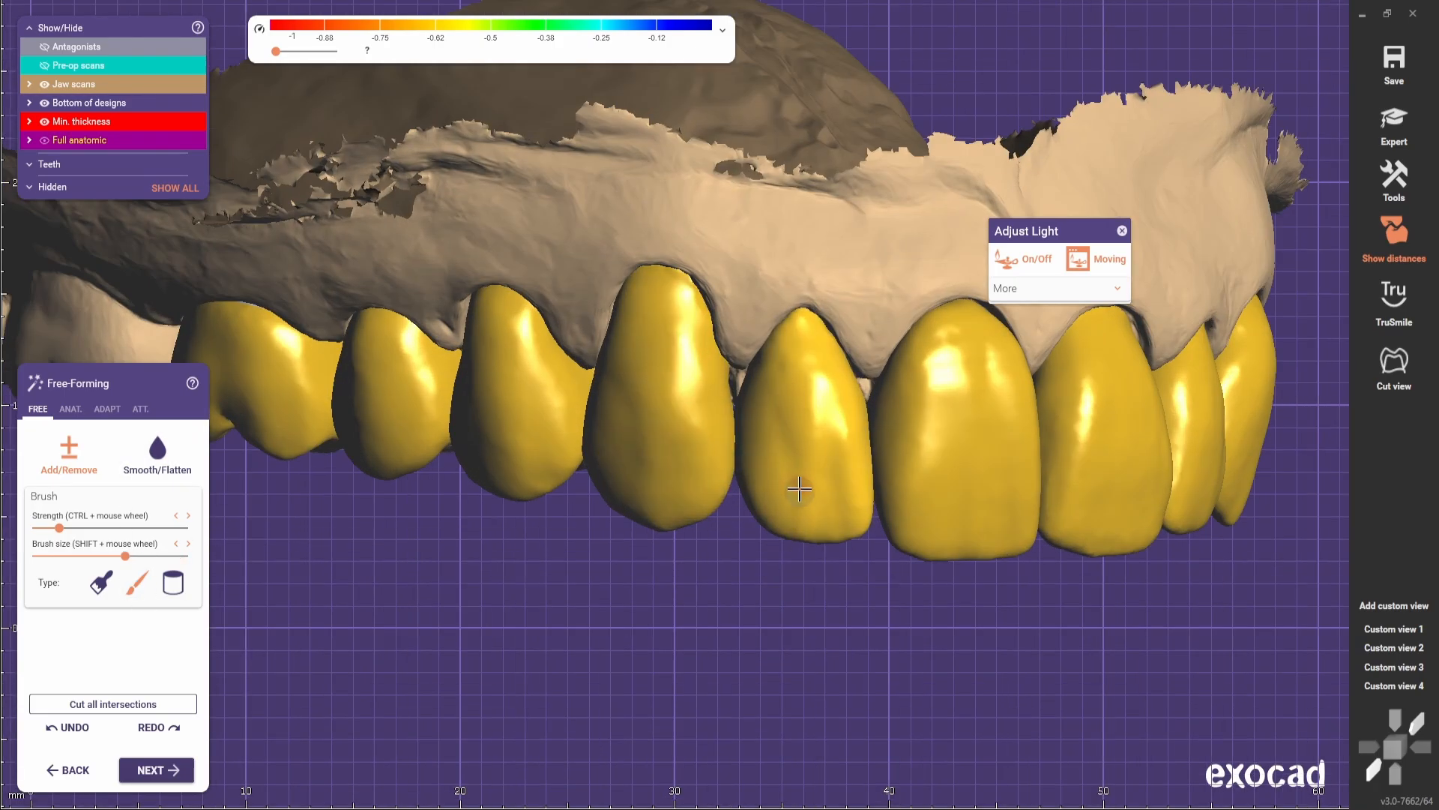
{"action": "scroll", "coordinate": [843, 492], "scroll_direction": "up", "scroll_amount": 3, "text": "shift"}
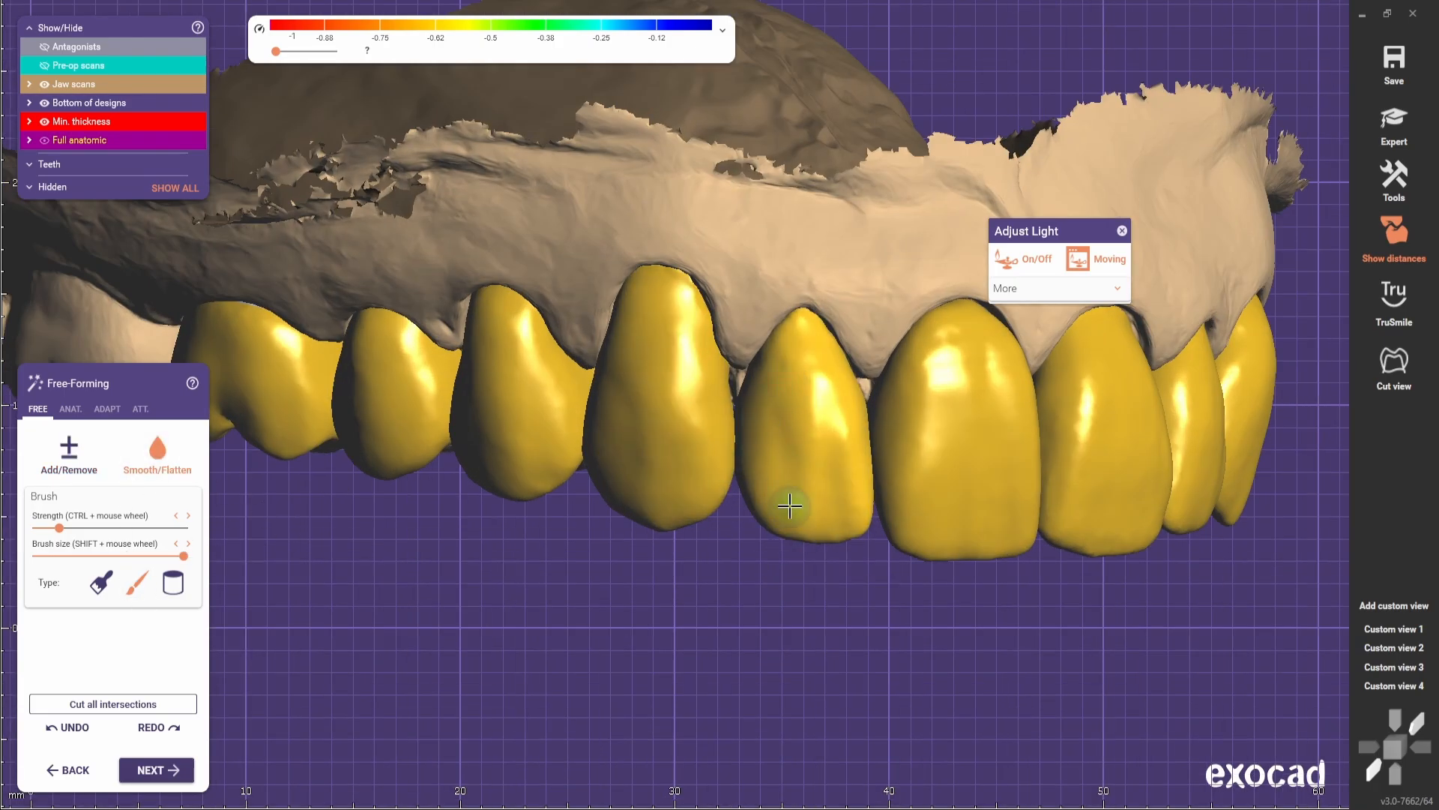
- Reshape the patient's right canine using Add/Remove with the broad brush type at a slightly reduced size, finishing with Smooth/Flatten
{"action": "scroll", "coordinate": [790, 507], "scroll_direction": "down", "scroll_amount": 5}
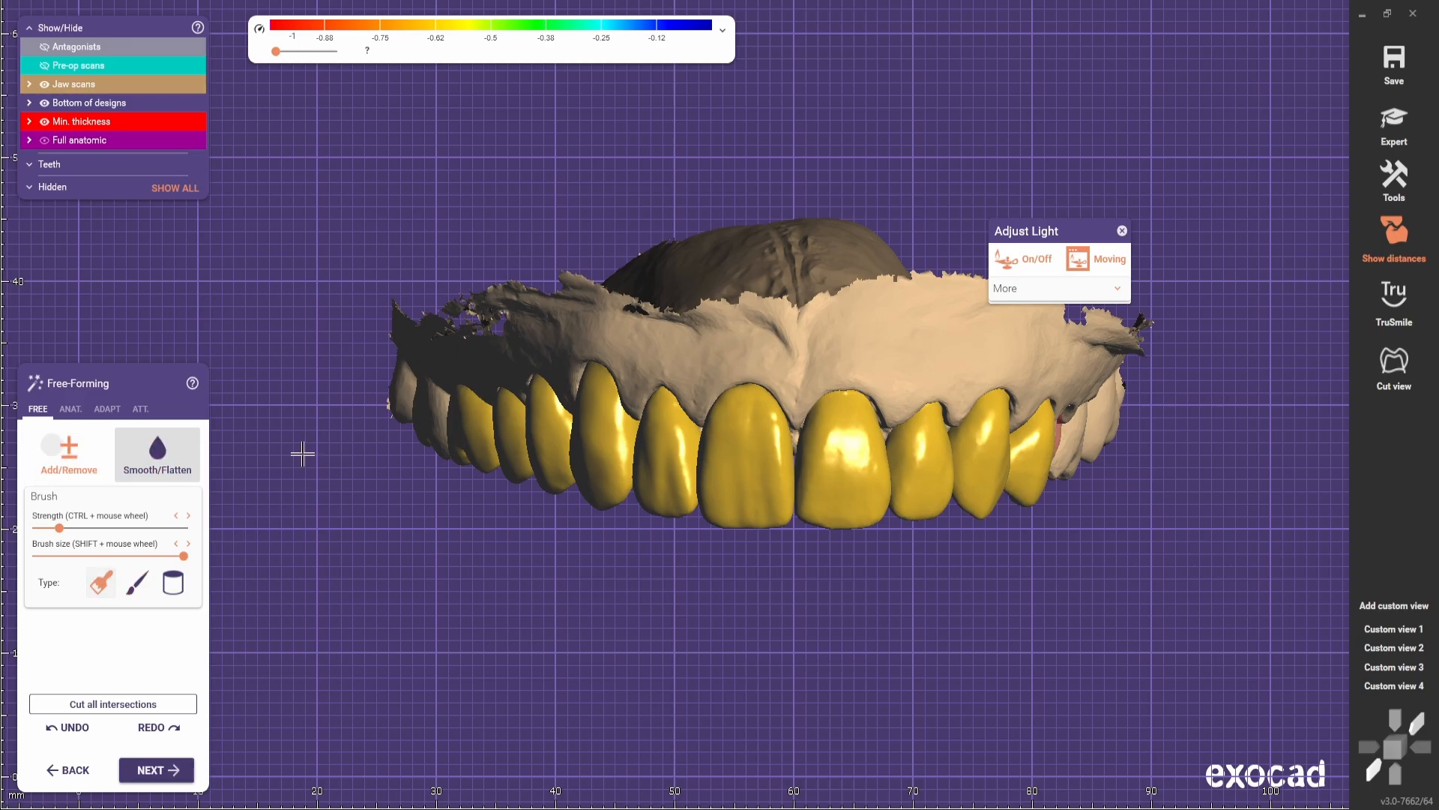
{"action": "scroll", "coordinate": [593, 388], "scroll_direction": "down", "scroll_amount": 2, "text": "shift"}
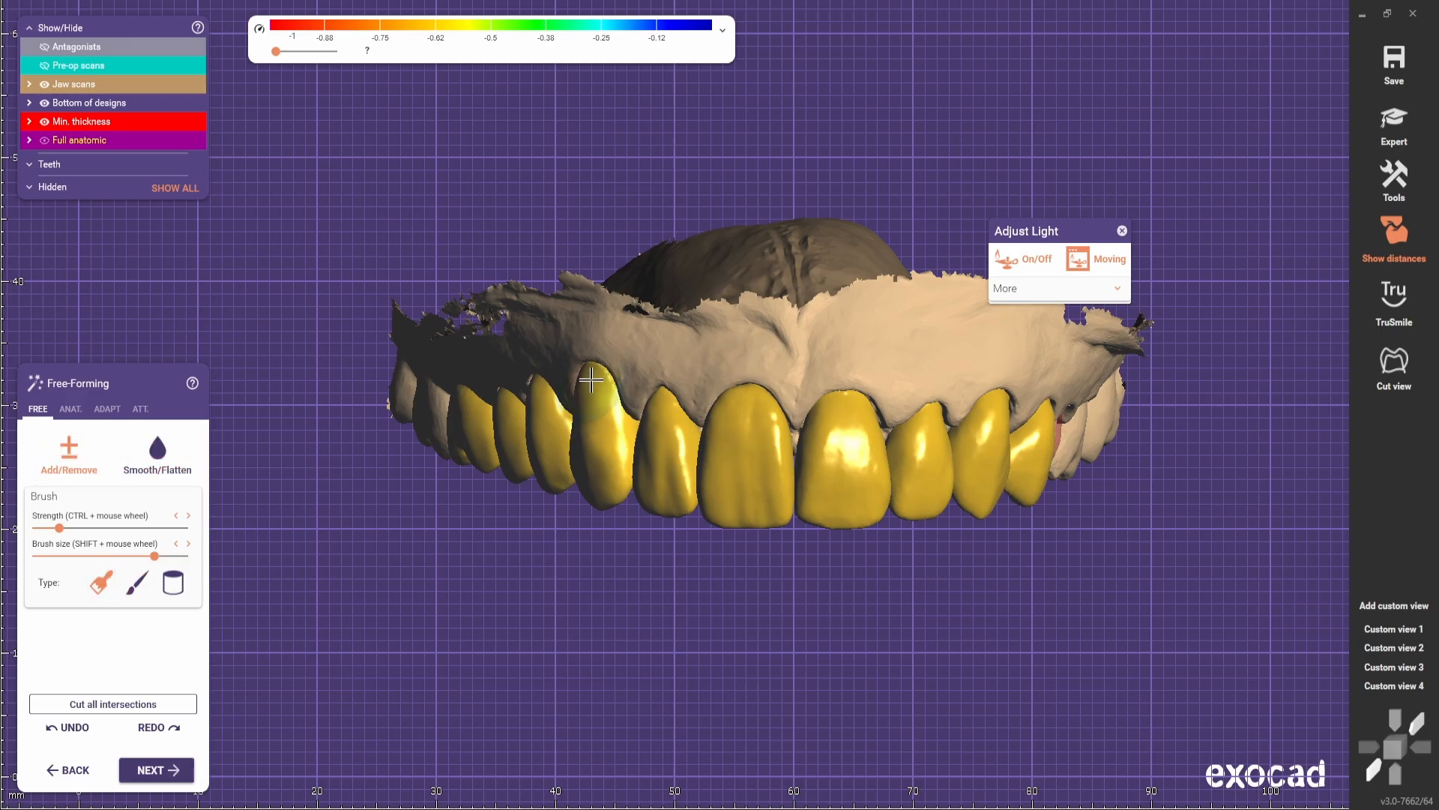
{"action": "scroll", "coordinate": [640, 380], "scroll_direction": "up", "scroll_amount": 2}
{"action": "scroll", "coordinate": [626, 406], "scroll_direction": "down", "scroll_amount": 3}
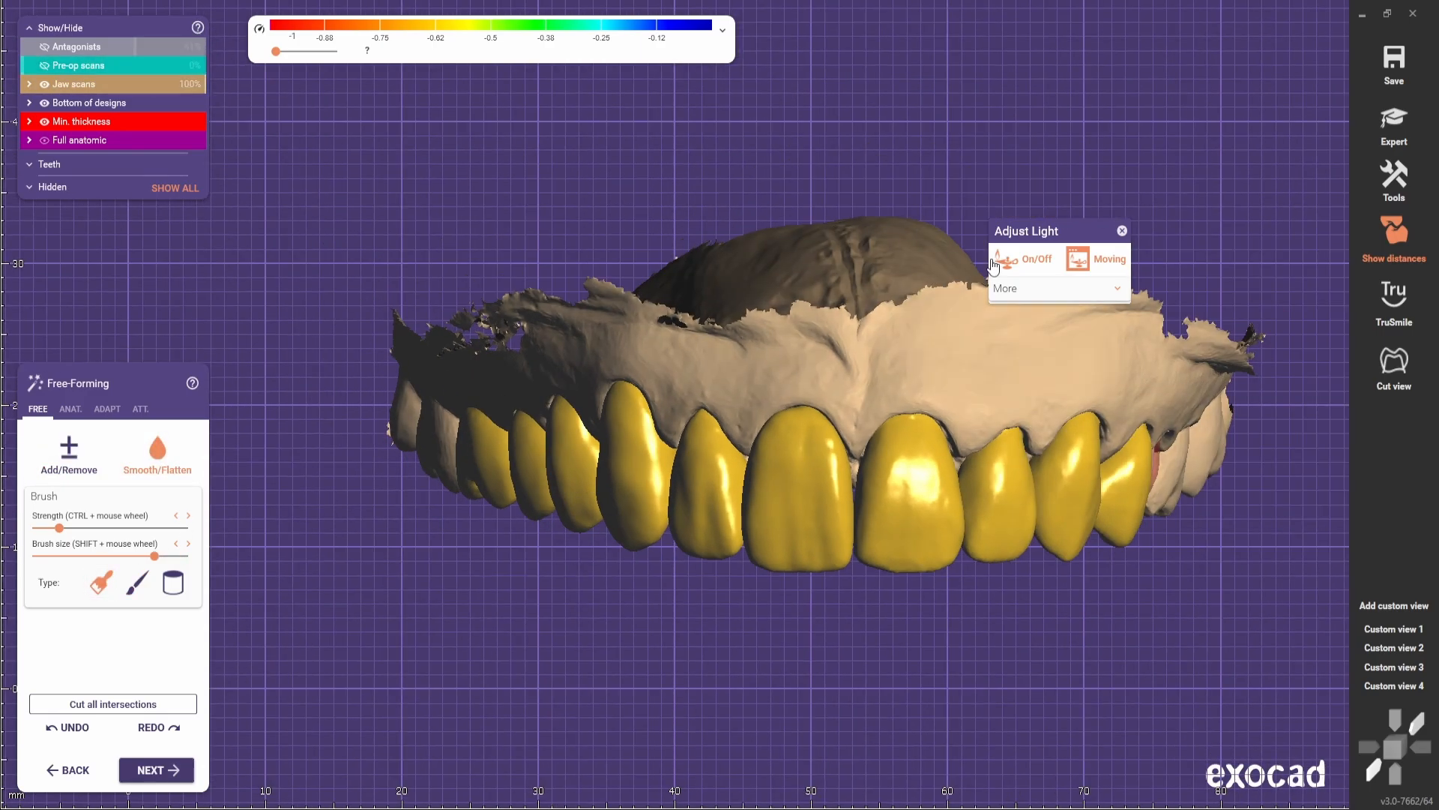
- Move the Adjust Light window aside and sculpt facial ridges on the canine using Add/Remove with the fine brush type and higher strength
{"action": "left_click_drag", "start_coordinate": [1071, 233], "coordinate": [678, 173]}
{"action": "scroll", "coordinate": [675, 479], "scroll_direction": "down", "scroll_amount": 2}
{"action": "right_click_drag", "start_coordinate": [659, 559], "coordinate": [869, 571]}
{"action": "scroll", "coordinate": [825, 555], "scroll_direction": "up", "scroll_amount": 2}
{"action": "scroll", "coordinate": [802, 437], "scroll_direction": "up", "scroll_amount": 2}
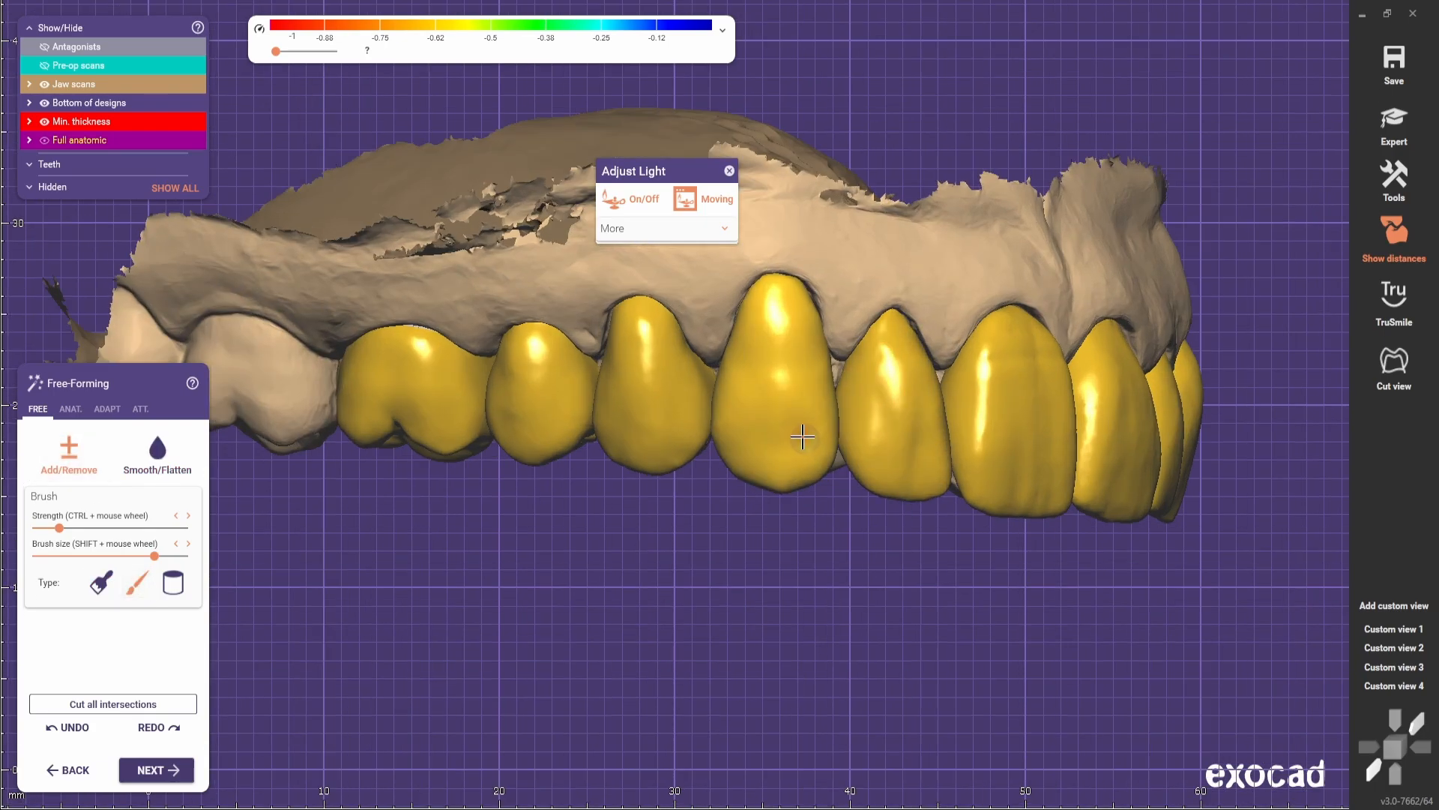
{"action": "scroll", "coordinate": [806, 436], "scroll_direction": "up", "scroll_amount": 3, "text": "ctrl"}
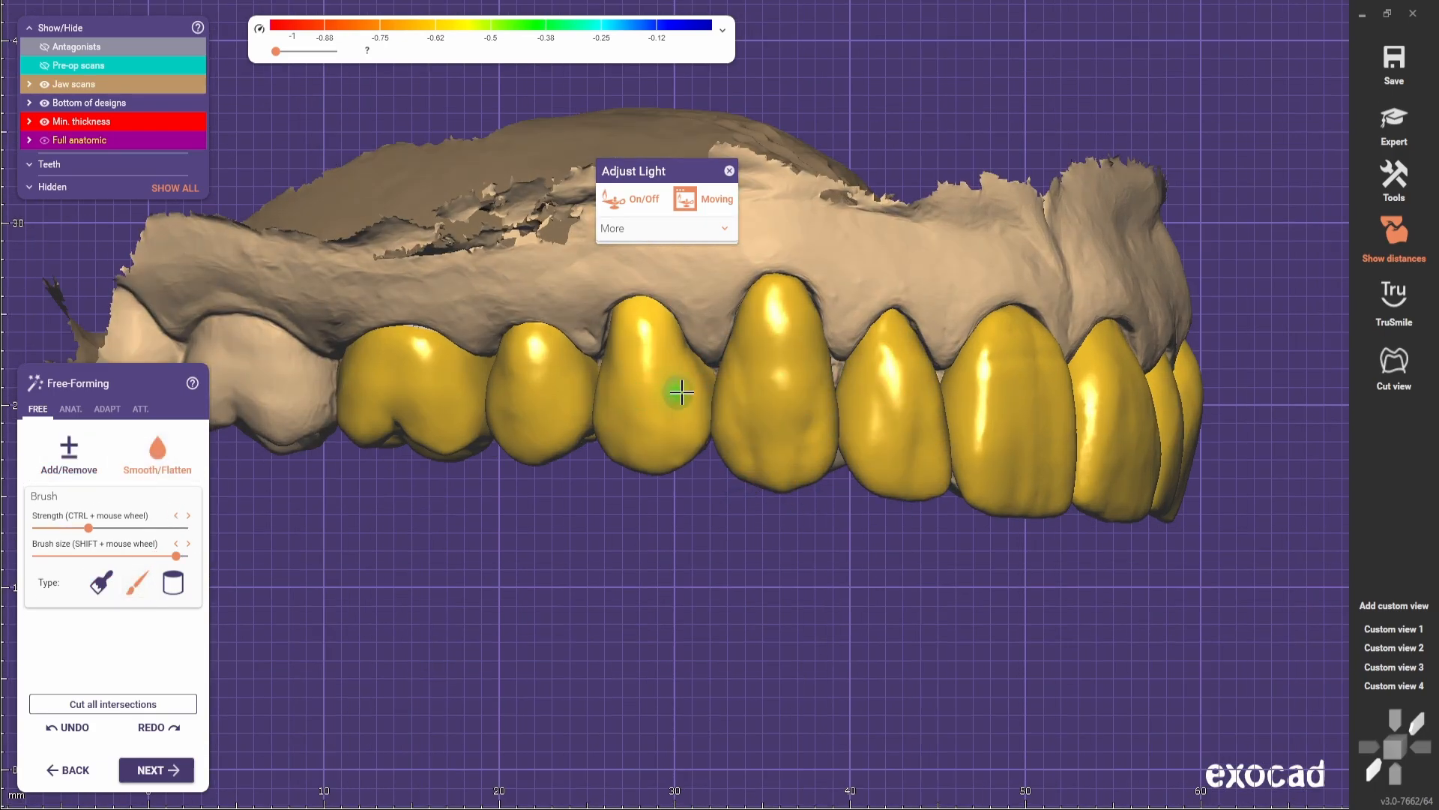
- Smooth the canine's ridges with a larger brush and rework its distal facial side using Add/Remove with the broad brush type
{"action": "scroll", "coordinate": [736, 364], "scroll_direction": "up", "scroll_amount": 5, "text": "shift"}
{"action": "right_click_drag", "start_coordinate": [817, 383], "coordinate": [835, 610]}
{"action": "right_click_drag", "start_coordinate": [593, 518], "coordinate": [390, 533]}
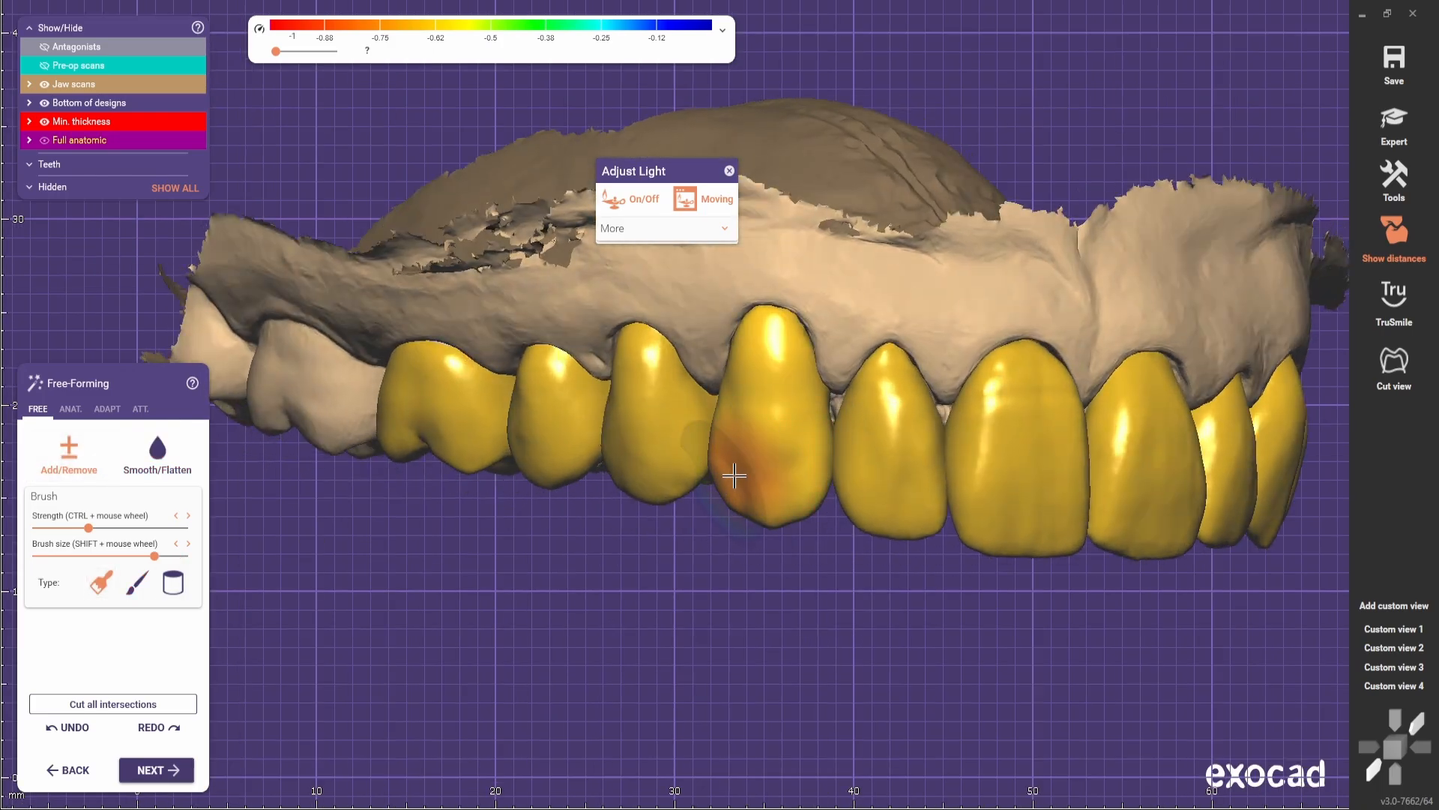
{"action": "key", "text": "shift"}
{"action": "scroll", "coordinate": [770, 500], "scroll_direction": "down", "scroll_amount": 2}
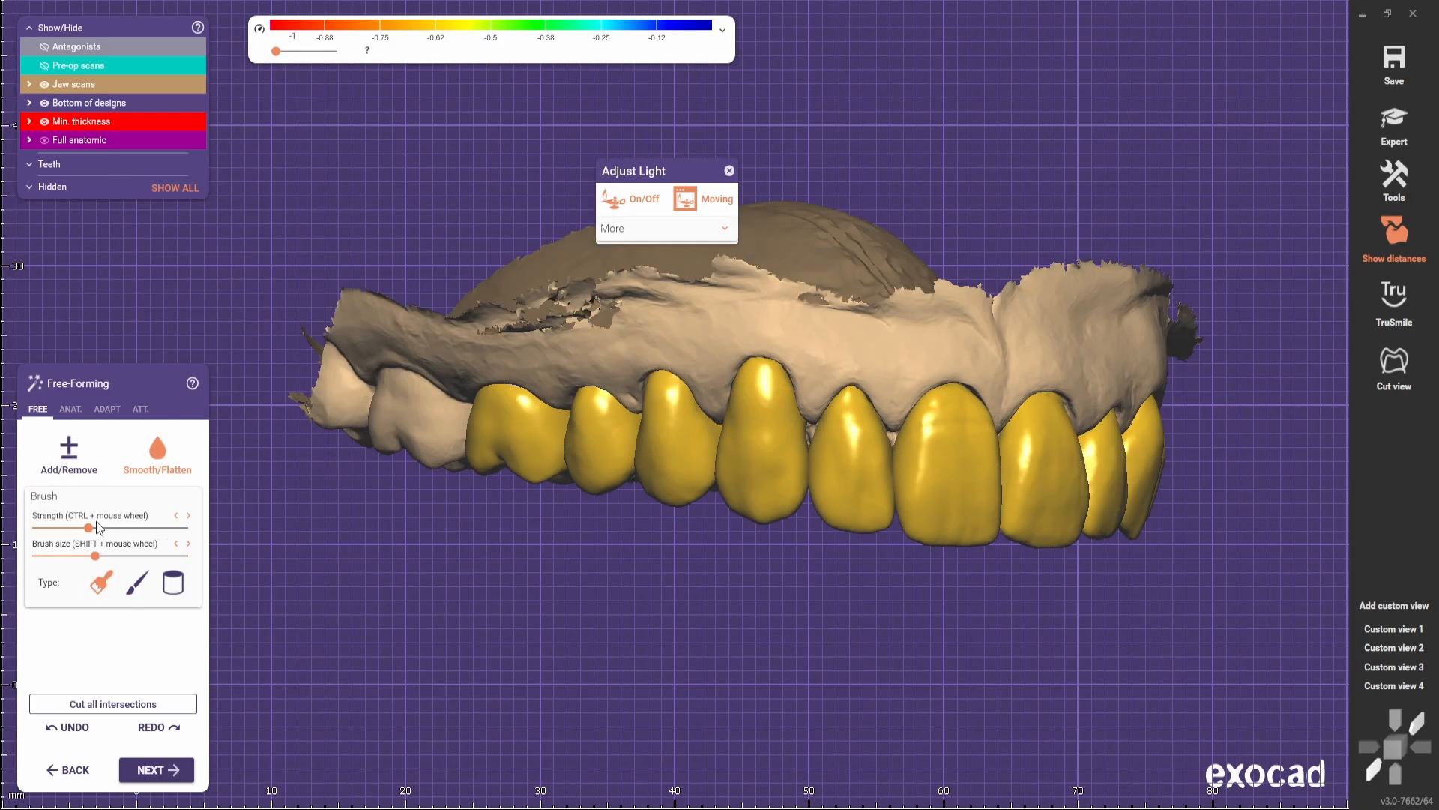
- Refine the canine's mesial facial contour using Add/Remove with the fine brush type at the largest brush size
{"action": "left_click", "coordinate": [137, 583]}
{"action": "left_click", "coordinate": [88, 467]}
{"action": "scroll", "coordinate": [881, 408], "scroll_direction": "up", "scroll_amount": 3}
{"action": "scroll", "coordinate": [755, 444], "scroll_direction": "up", "scroll_amount": 3, "text": "shift"}
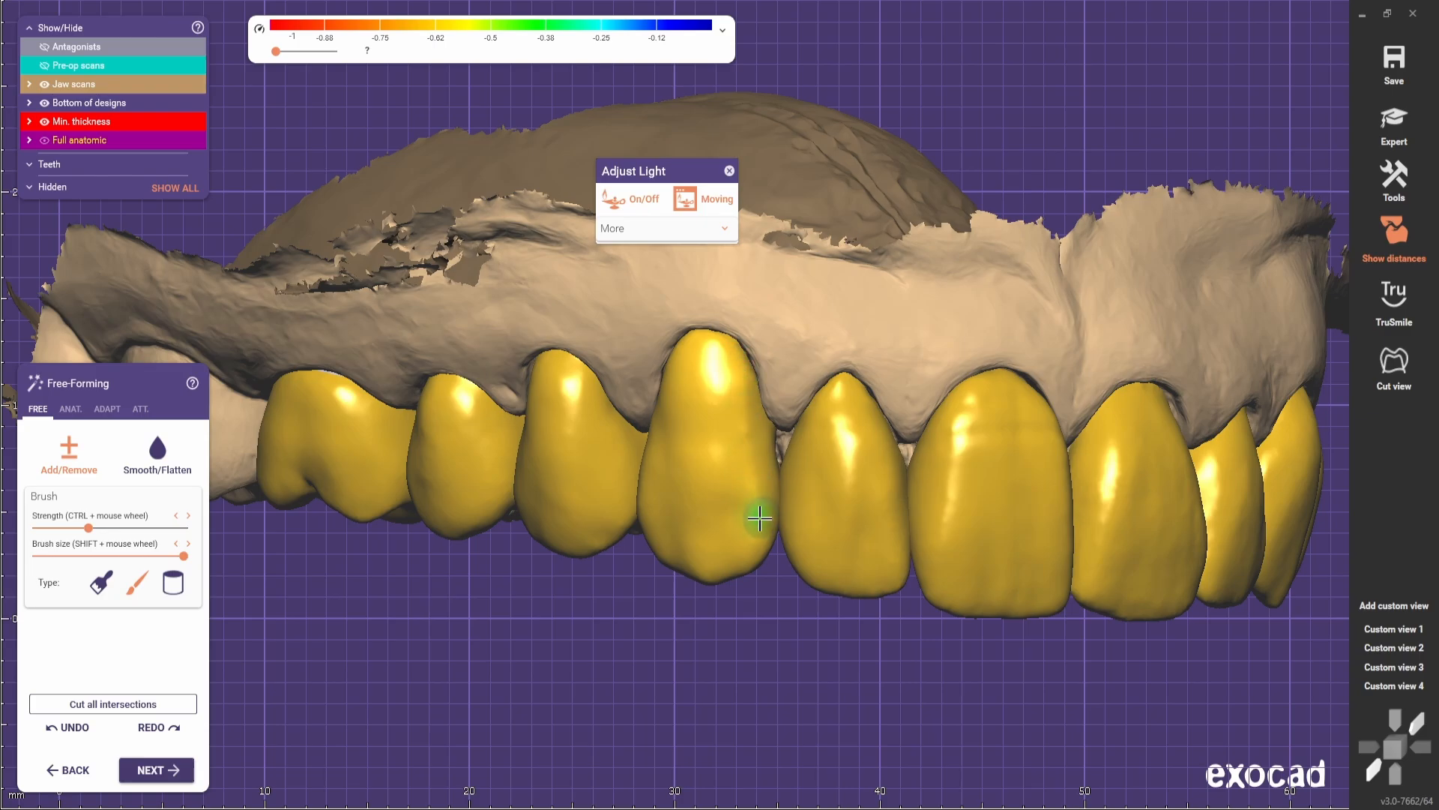
- Blend the canine's facial surface from the cervical area toward the cusp tip with Smooth/Flatten at the largest brush size
{"action": "left_click", "coordinate": [157, 455]}
{"action": "left_click_drag", "start_coordinate": [745, 370], "coordinate": [701, 540]}
{"action": "scroll", "coordinate": [747, 633], "scroll_direction": "down", "scroll_amount": 3}
{"action": "right_click_drag", "start_coordinate": [745, 637], "coordinate": [728, 645]}
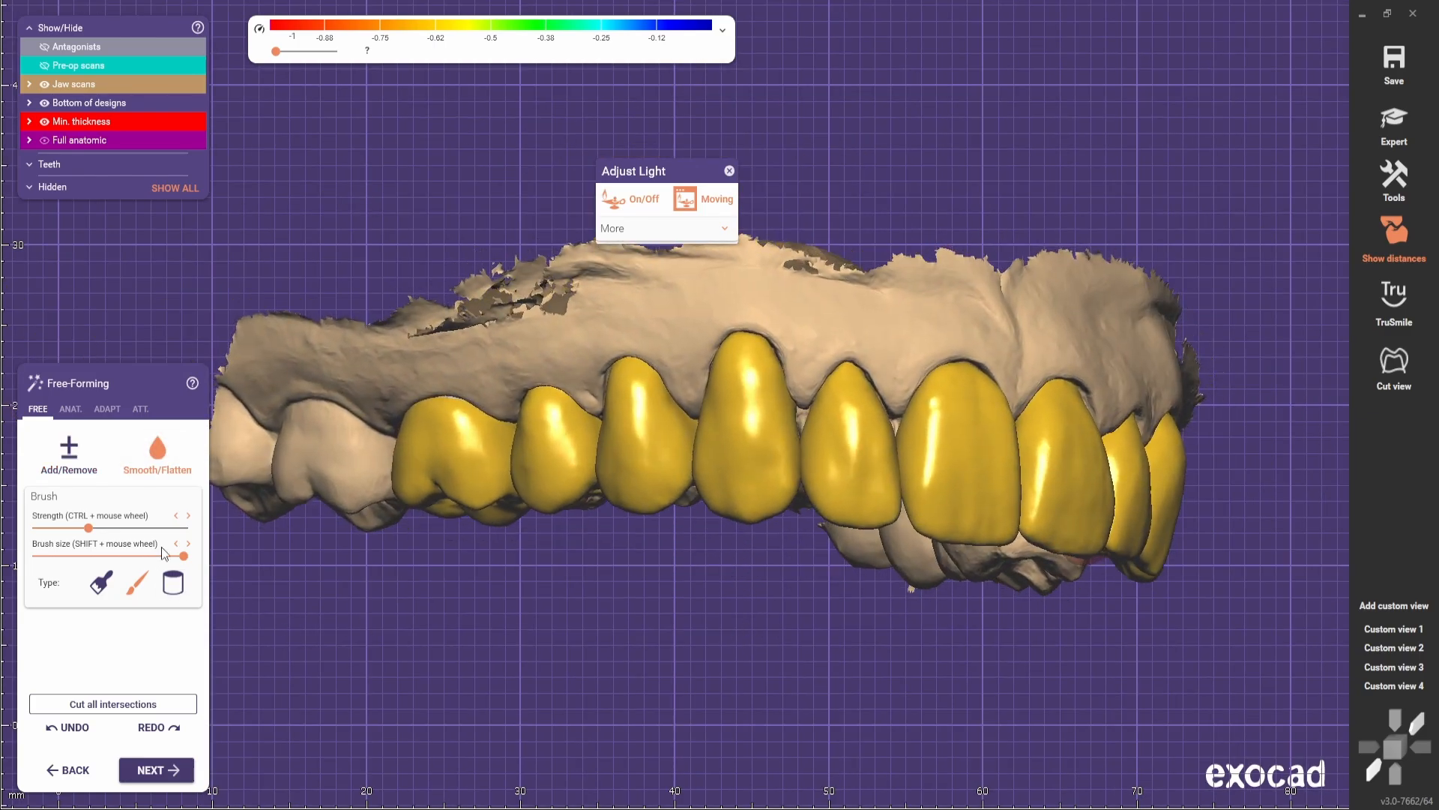
- Sculpt the canine's mesial facial contour near the cusp tip using Add/Remove with a small fine brush, and smooth the edge
{"action": "left_click", "coordinate": [69, 454]}
{"action": "scroll", "coordinate": [867, 601], "scroll_direction": "up", "scroll_amount": 1}
{"action": "right_click_drag", "start_coordinate": [865, 629], "coordinate": [867, 586]}
{"action": "scroll", "coordinate": [851, 533], "scroll_direction": "up", "scroll_amount": 2}
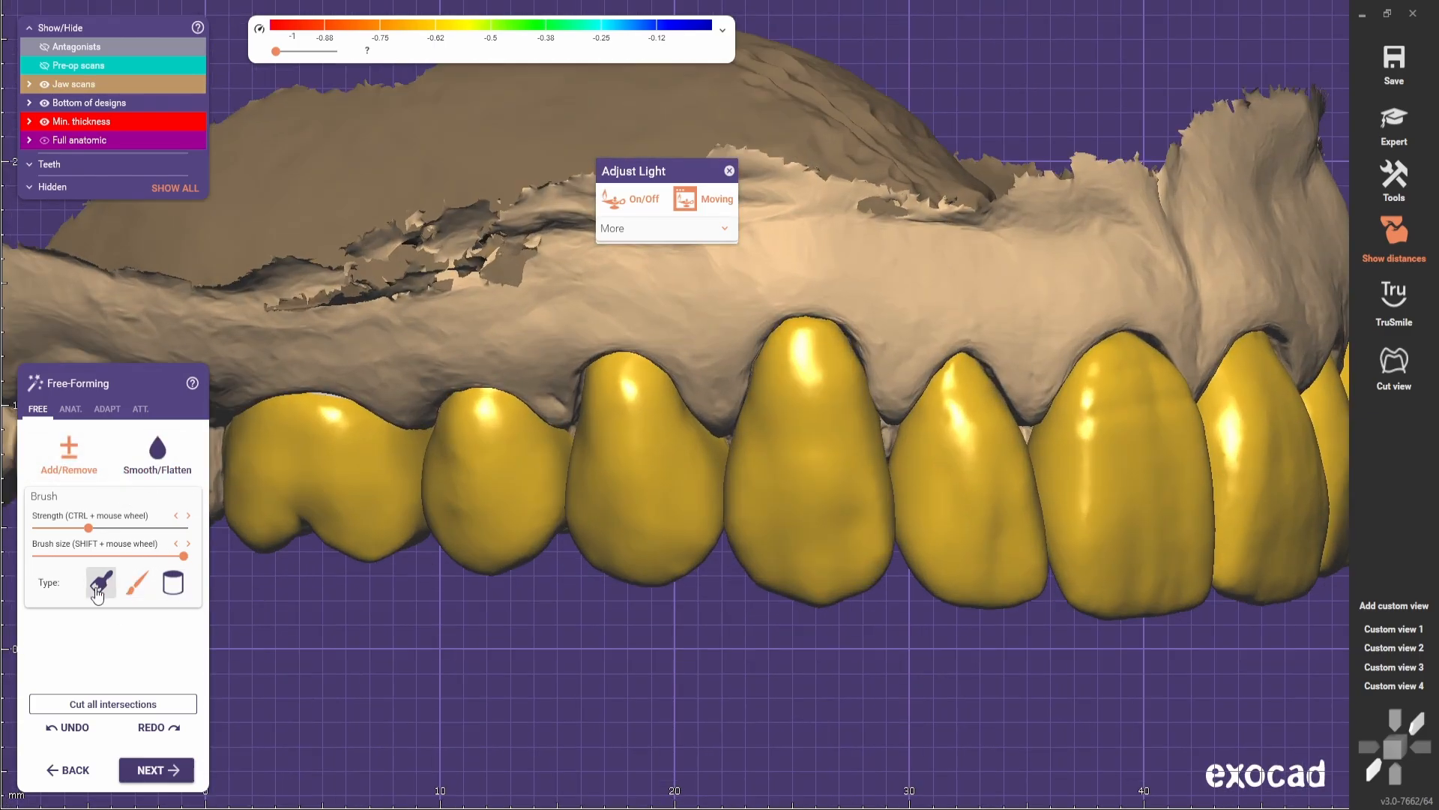
{"action": "left_click", "coordinate": [100, 584]}
{"action": "left_click", "coordinate": [136, 583]}
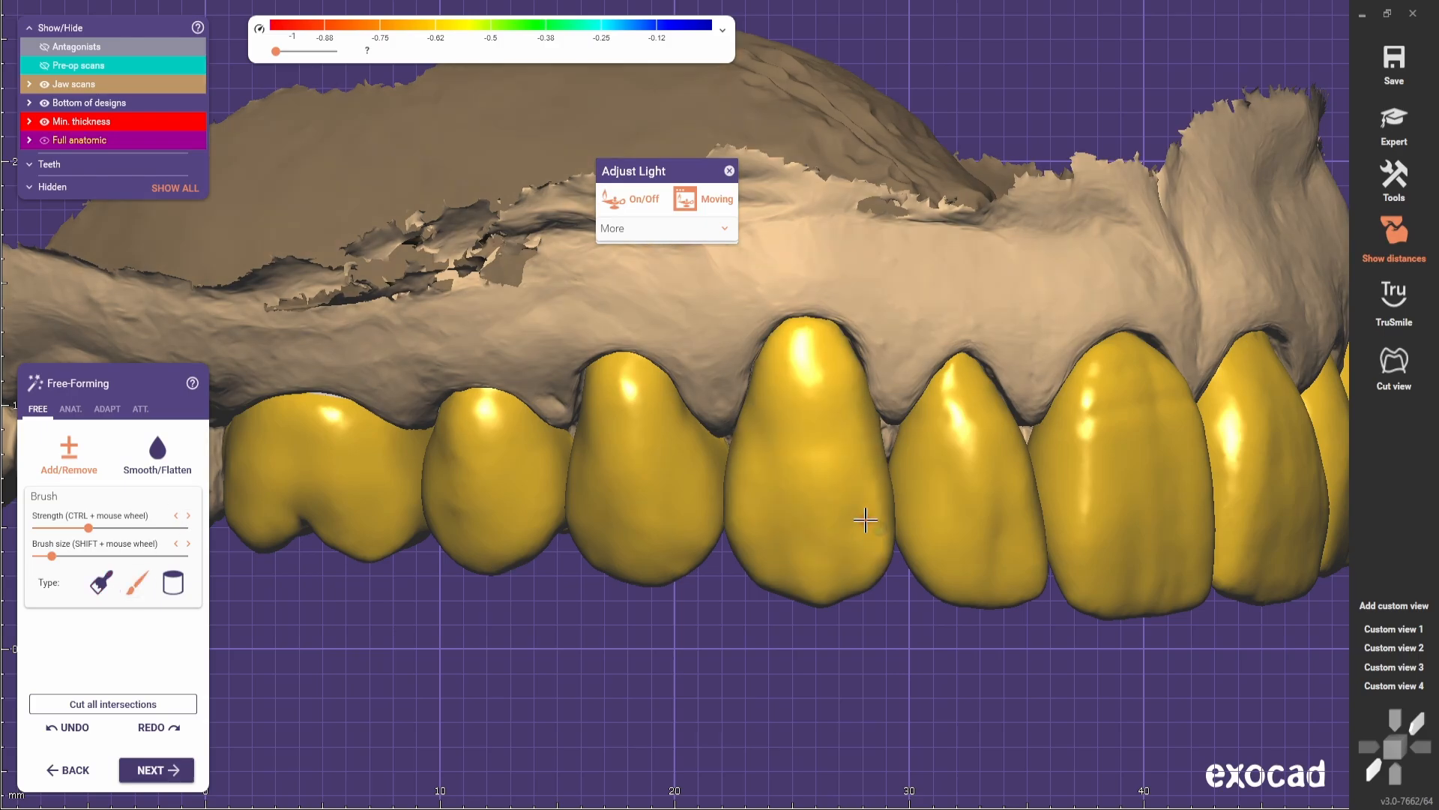
{"action": "left_click_drag", "start_coordinate": [859, 540], "coordinate": [847, 589]}
{"action": "left_click", "coordinate": [149, 451]}
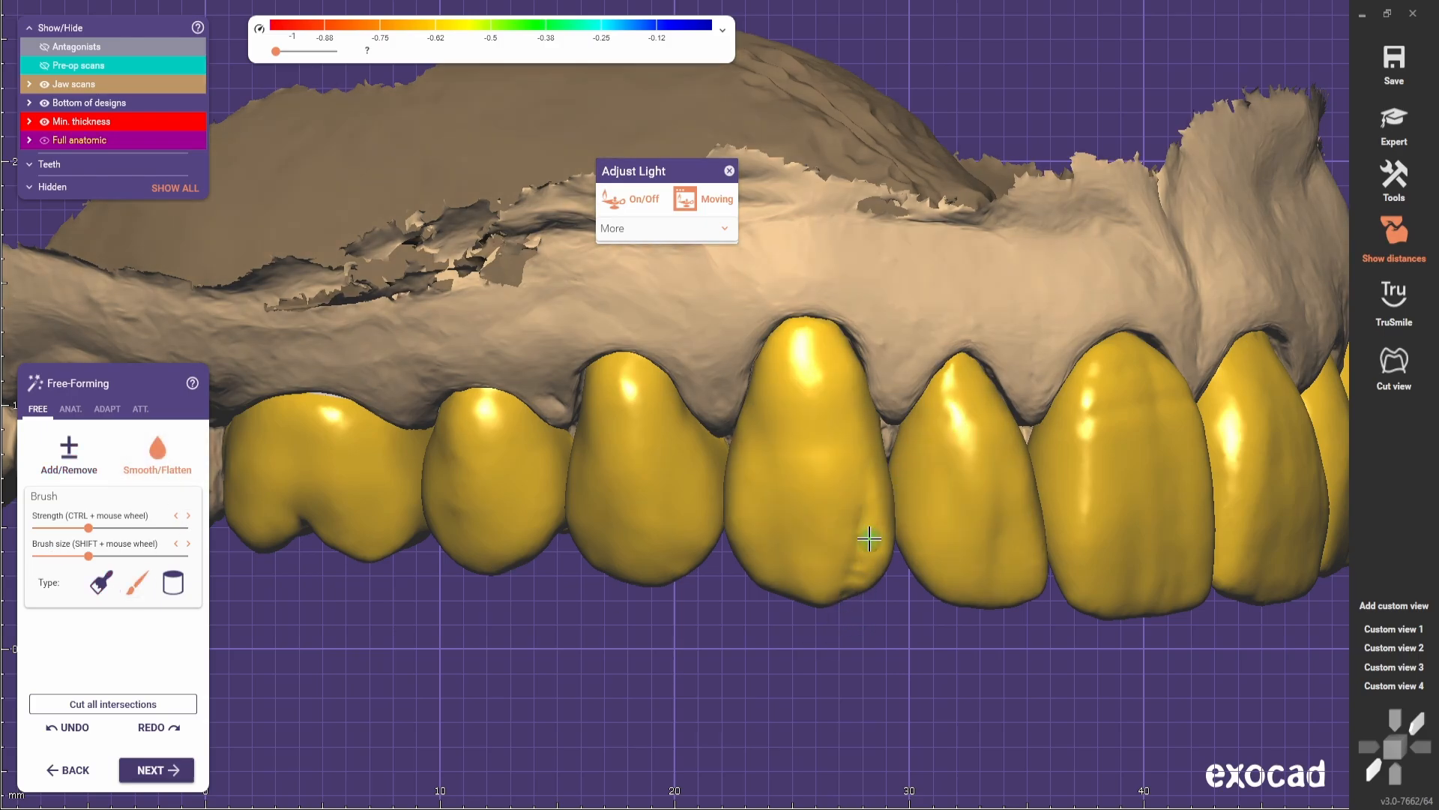
- Smooth the canine's cervical and middle facial surface using Smooth/Flatten with the broad brush type, reducing the brush size
{"action": "left_click", "coordinate": [1404, 630]}
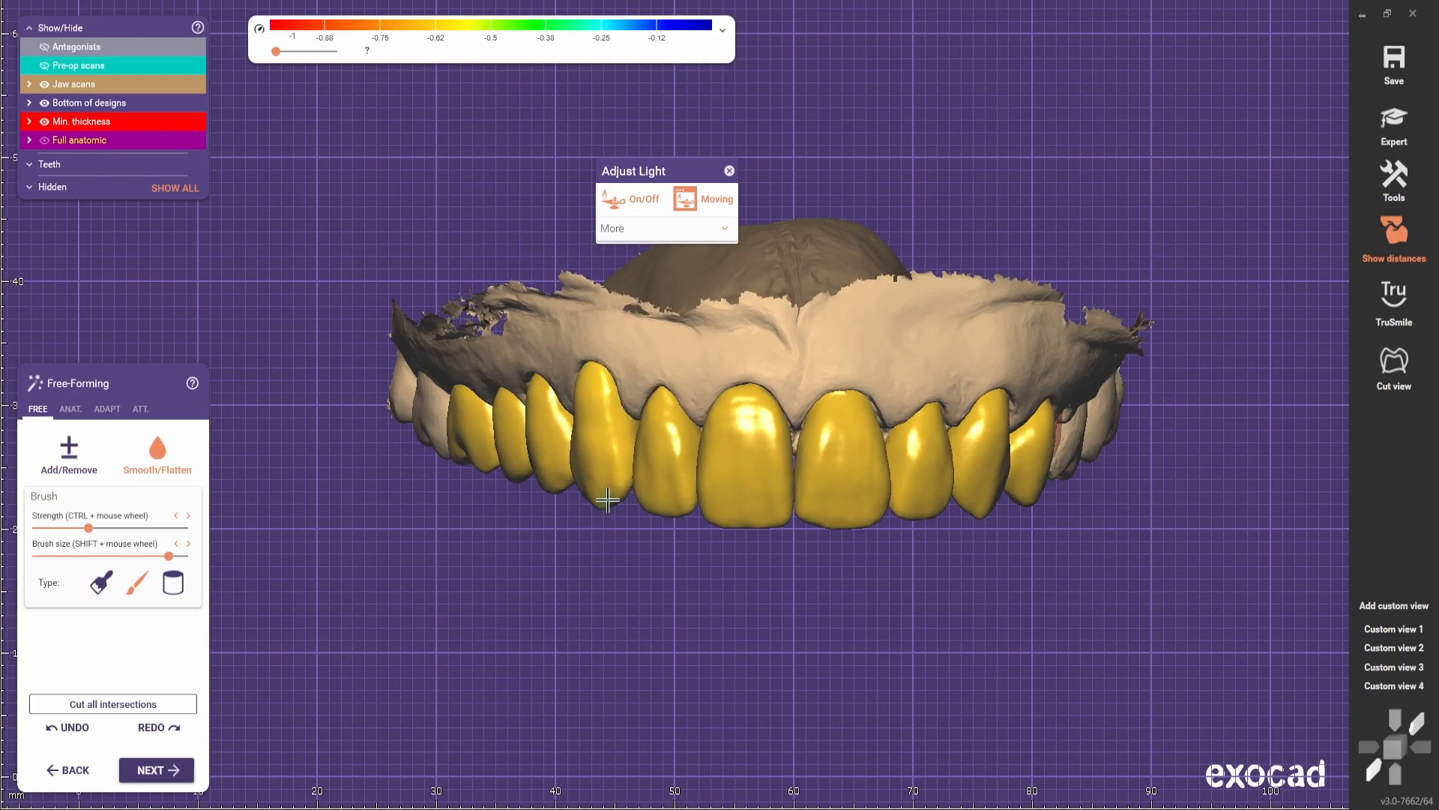
{"action": "right_click_drag", "start_coordinate": [591, 519], "coordinate": [589, 491]}
{"action": "scroll", "coordinate": [604, 419], "scroll_direction": "up", "scroll_amount": 2}
{"action": "left_click", "coordinate": [101, 583]}
{"action": "right_click_drag", "start_coordinate": [637, 394], "coordinate": [830, 385]}
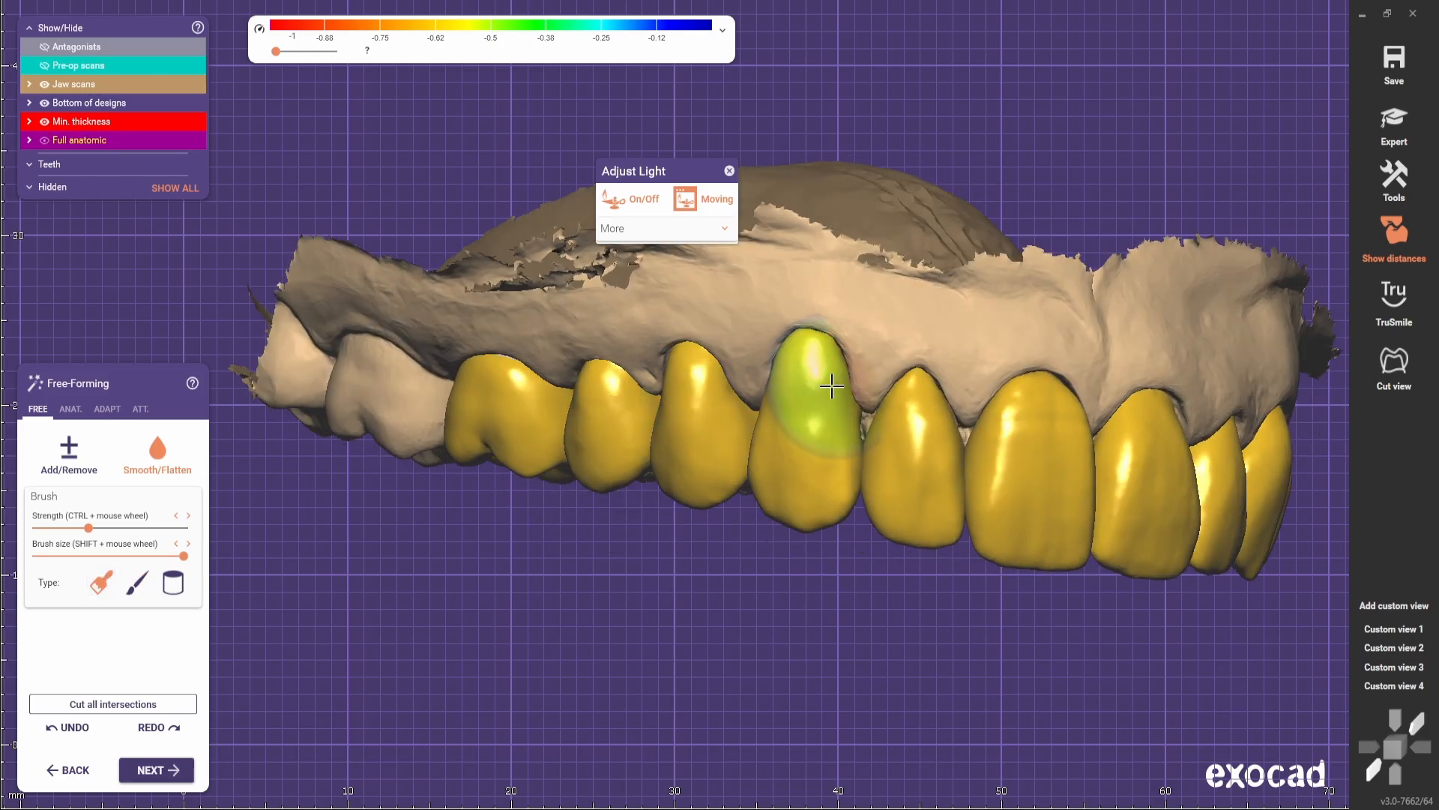
{"action": "scroll", "coordinate": [786, 385], "scroll_direction": "up", "scroll_amount": 2}
{"action": "scroll", "coordinate": [785, 385], "scroll_direction": "down", "scroll_amount": 6, "text": "shift"}
{"action": "left_click", "coordinate": [1387, 631]}
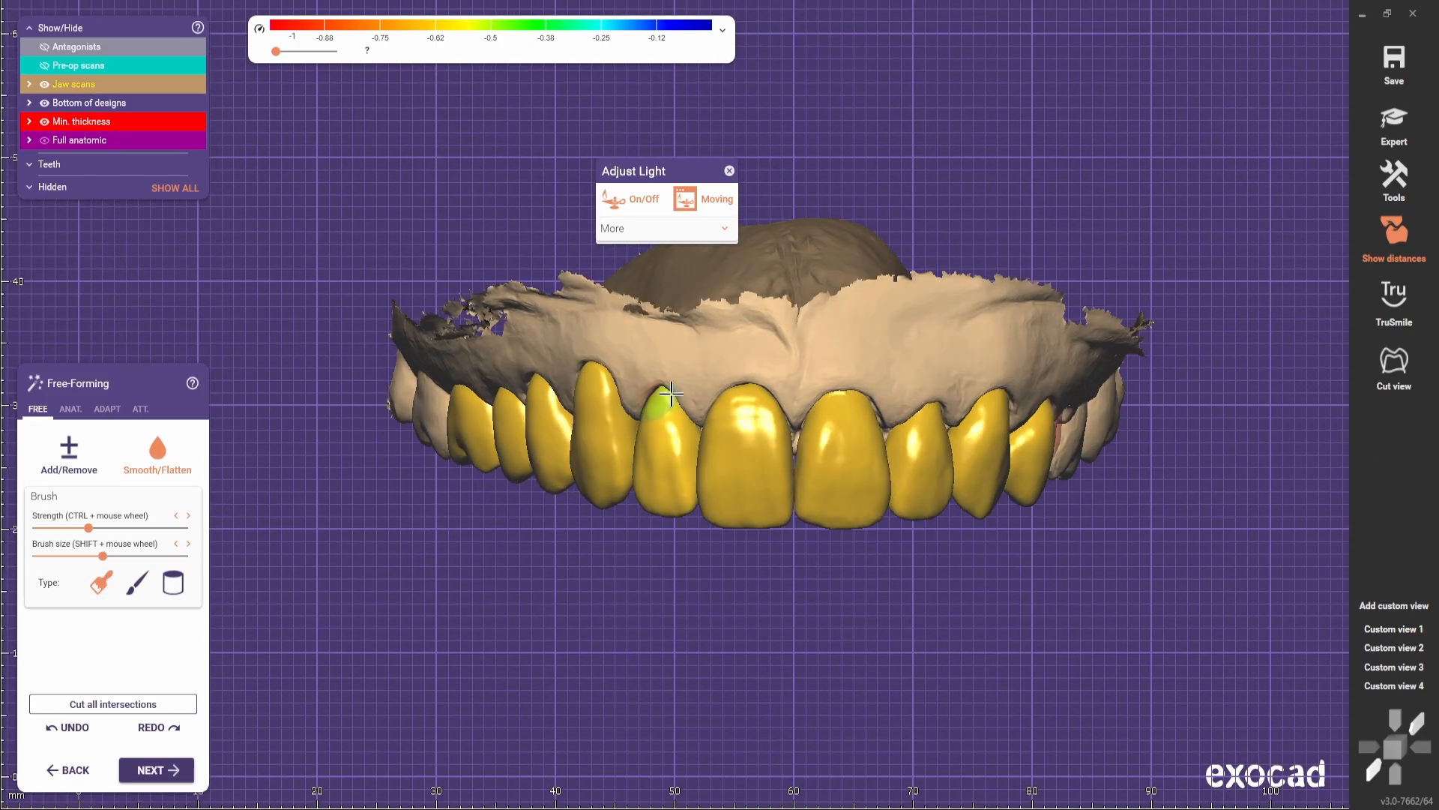
- Sculpt facial ridges on the first premolar using Add/Remove with the fine brush type, and blend them with Smooth/Flatten at the largest brush size
{"action": "scroll", "coordinate": [551, 592], "scroll_direction": "down", "scroll_amount": 1}
{"action": "right_click_drag", "start_coordinate": [713, 636], "coordinate": [838, 712]}
{"action": "scroll", "coordinate": [841, 457], "scroll_direction": "up", "scroll_amount": 2}
{"action": "right_click_drag", "start_coordinate": [841, 458], "coordinate": [873, 454]}
{"action": "left_click", "coordinate": [69, 456]}
{"action": "scroll", "coordinate": [767, 470], "scroll_direction": "up", "scroll_amount": 4}
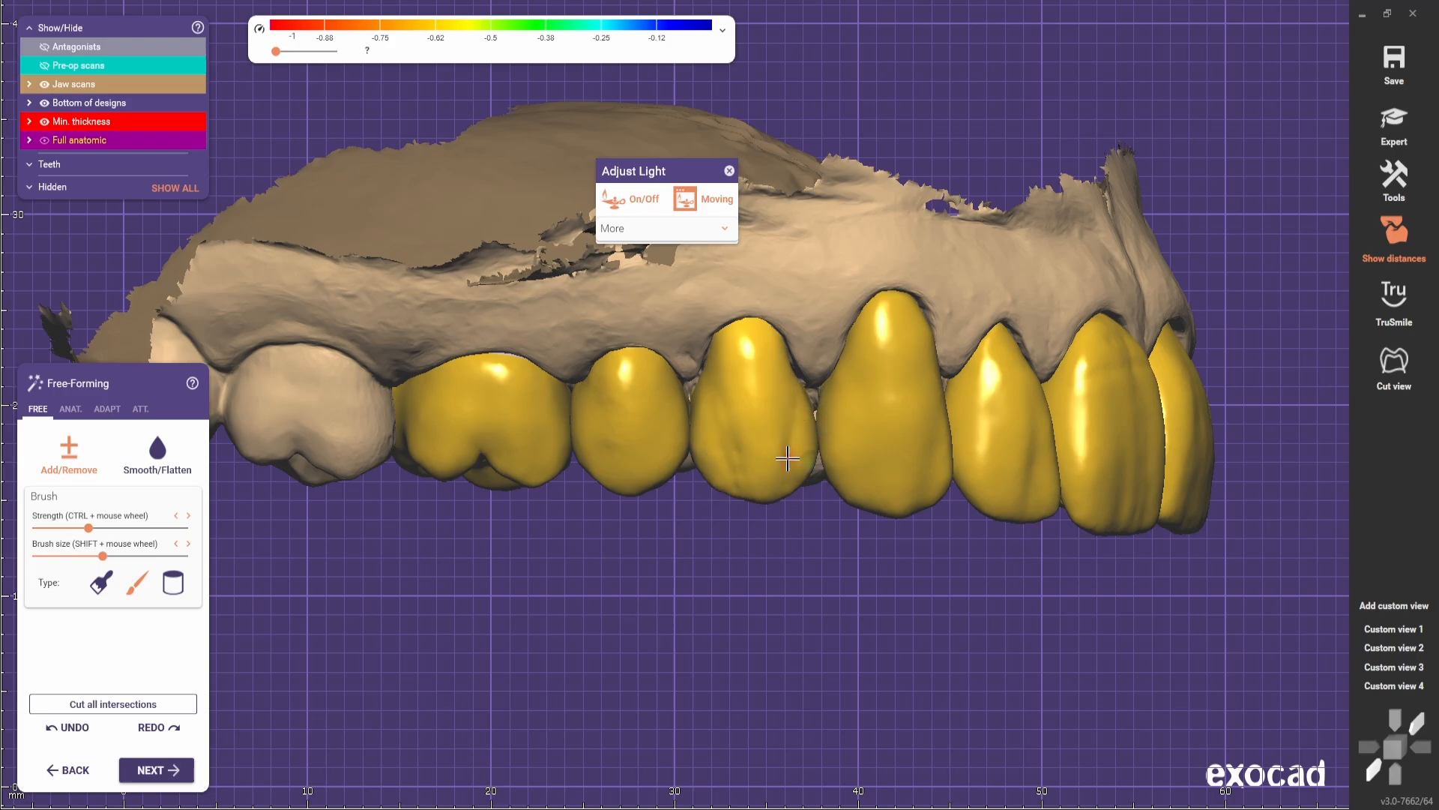
{"action": "scroll", "coordinate": [717, 442], "scroll_direction": "up", "scroll_amount": 4, "text": "shift"}
{"action": "left_click", "coordinate": [158, 457]}
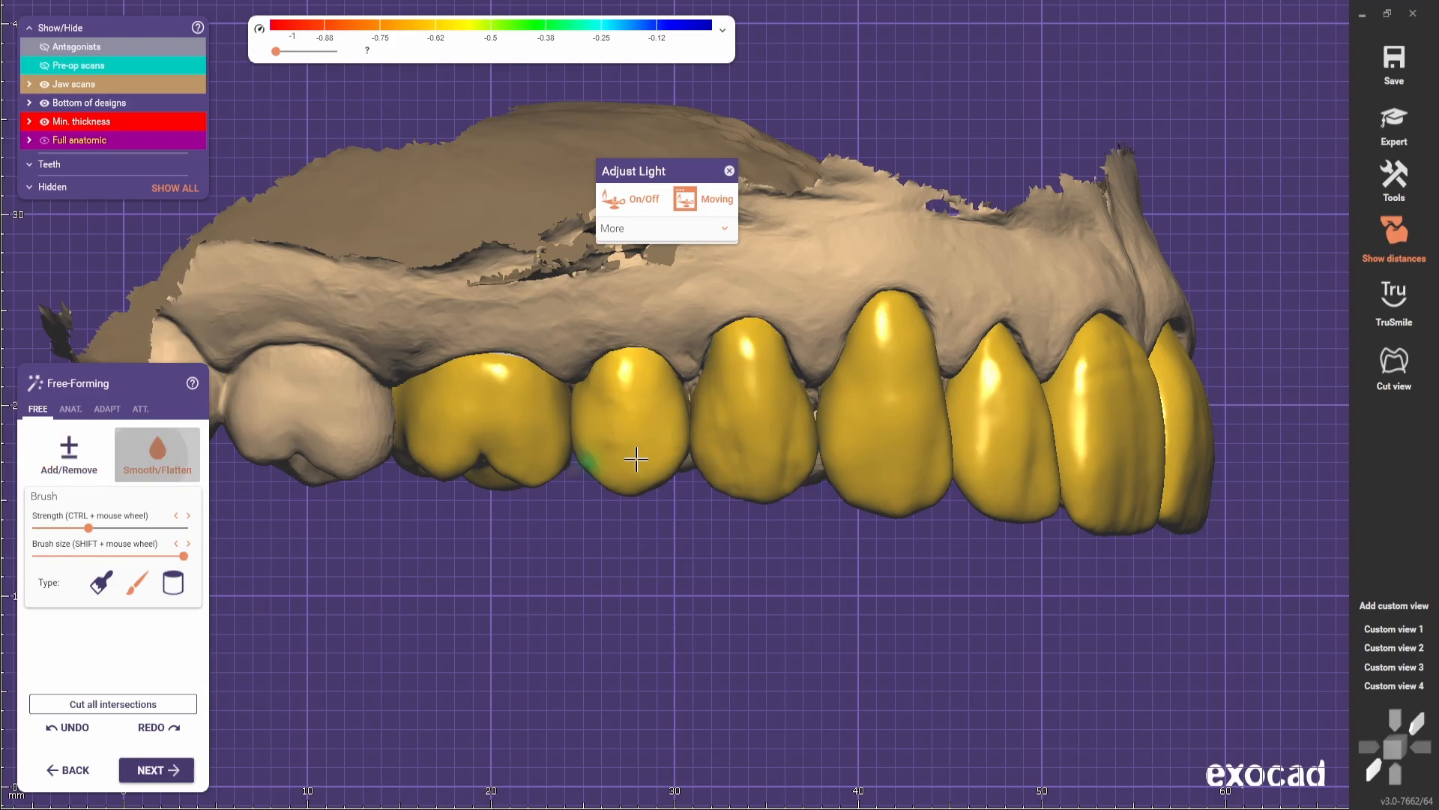
- Shape the second premolar's mesial facial side using Add/Remove with the fine brush type at the largest size, and smooth the surface
{"action": "scroll", "coordinate": [777, 592], "scroll_direction": "down", "scroll_amount": 3}
{"action": "right_click_drag", "start_coordinate": [777, 594], "coordinate": [768, 593]}
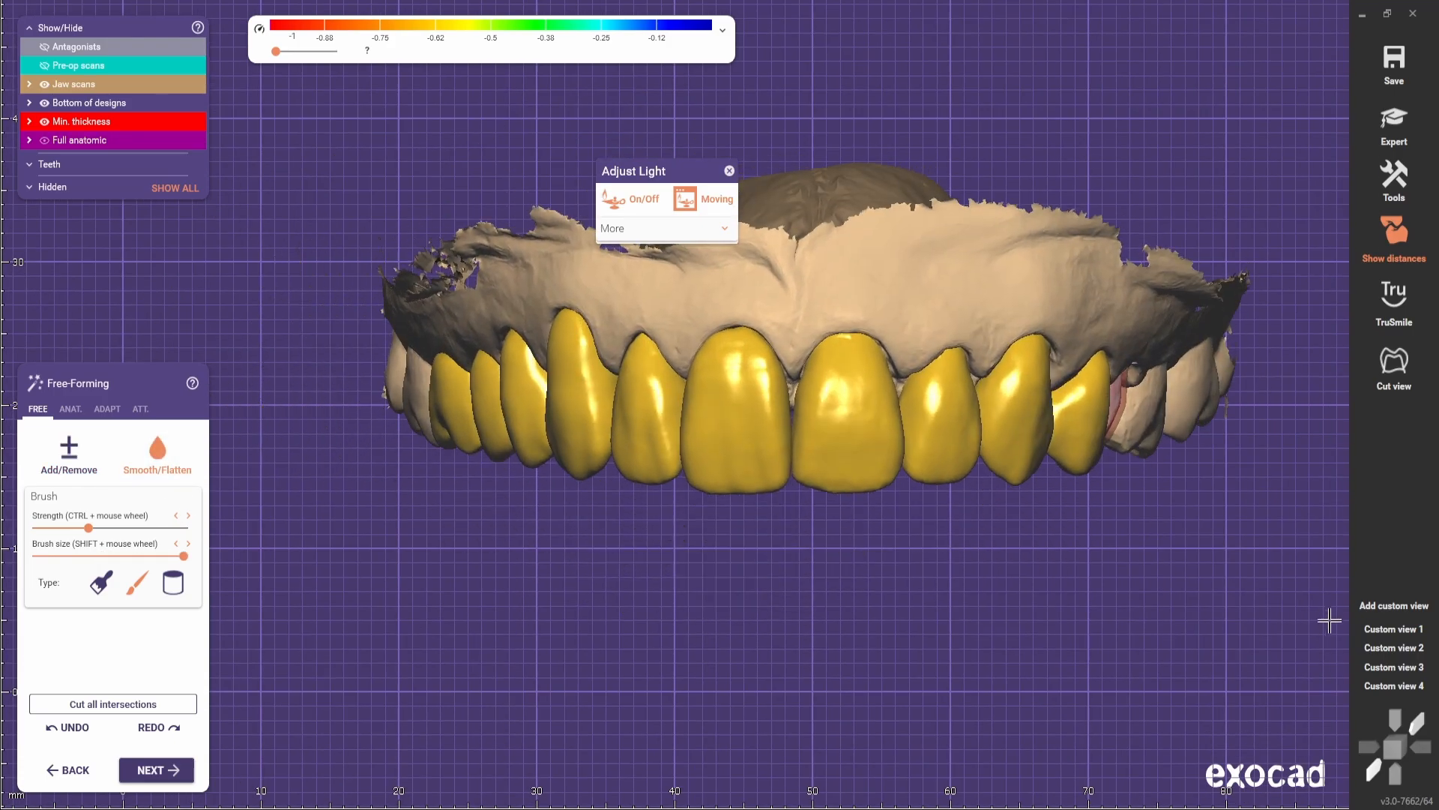
{"action": "scroll", "coordinate": [761, 672], "scroll_direction": "down", "scroll_amount": 2}
{"action": "mouse_move", "coordinate": [762, 672]}
{"action": "right_mouse_down"}
{"action": "mouse_move", "coordinate": [743, 649]}
{"action": "mouse_move", "coordinate": [742, 688]}
{"action": "right_mouse_up"}
{"action": "left_click", "coordinate": [70, 468]}
{"action": "scroll", "coordinate": [744, 483], "scroll_direction": "up", "scroll_amount": 3}
{"action": "right_click_drag", "start_coordinate": [723, 575], "coordinate": [639, 653]}
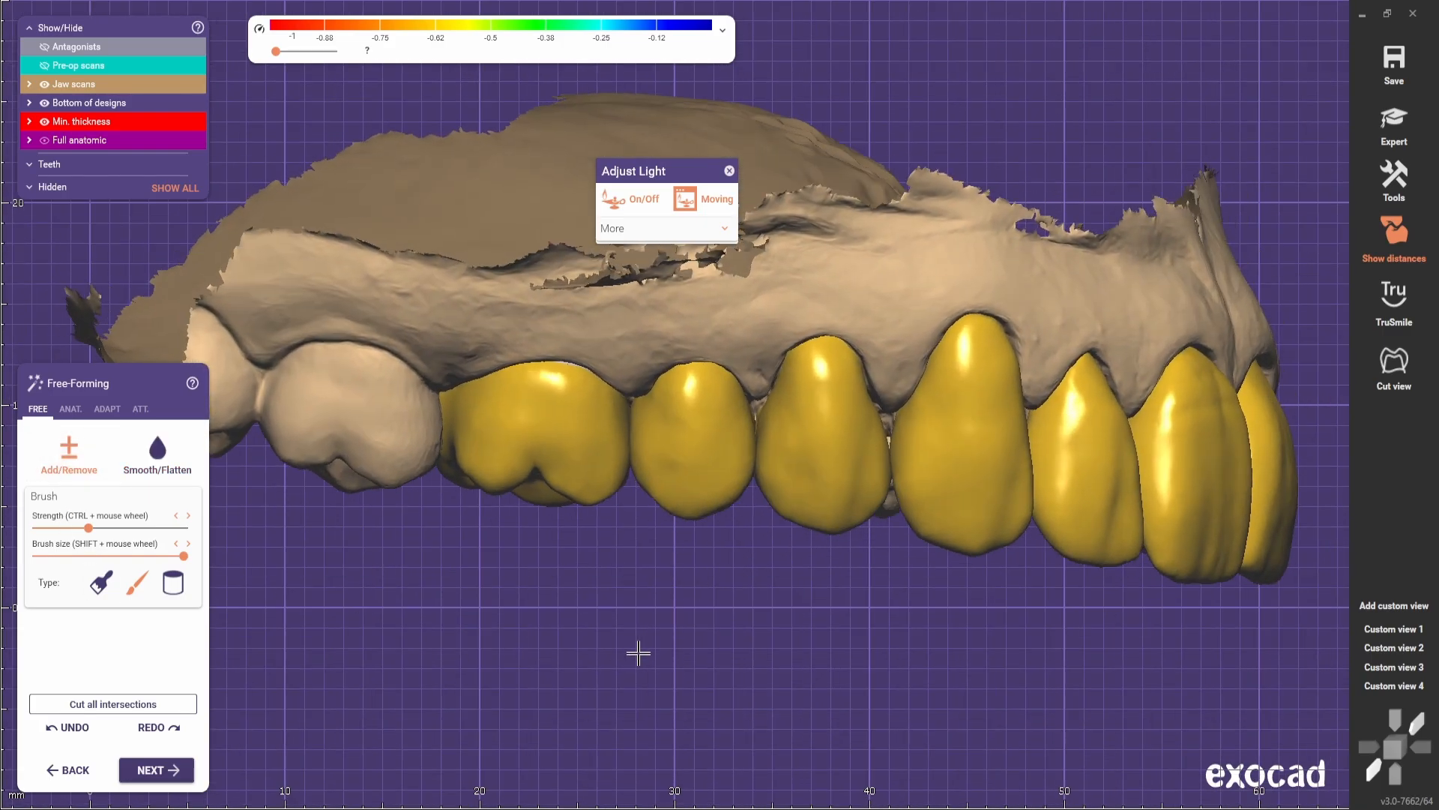
{"action": "left_click_drag", "start_coordinate": [725, 424], "coordinate": [725, 437]}
{"action": "left_click", "coordinate": [155, 463]}
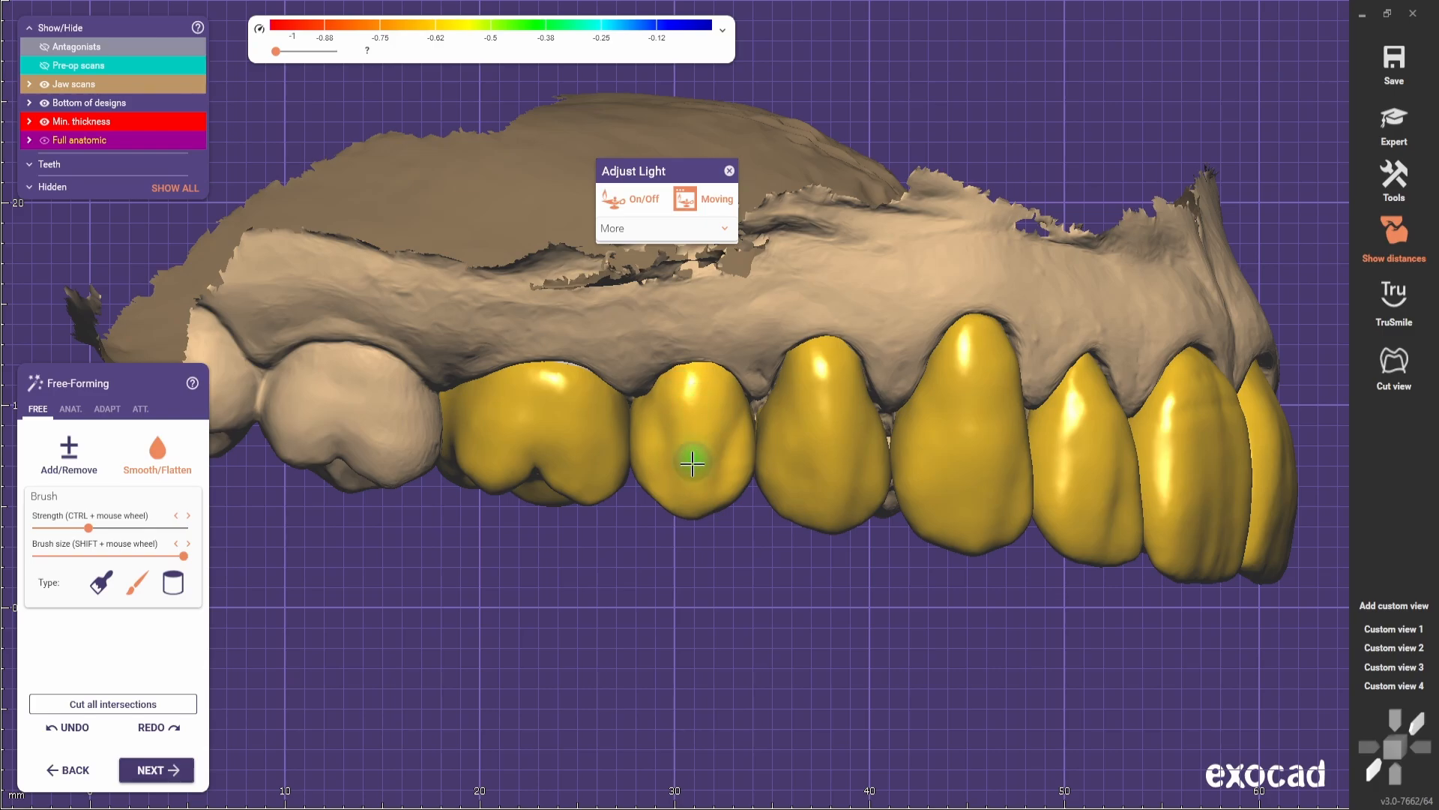
- Refine the second premolar's distal facial edge using Add/Remove with the fine brush type, and blend it with Smooth/Flatten
{"action": "scroll", "coordinate": [725, 525], "scroll_direction": "down", "scroll_amount": 3}
{"action": "right_click_drag", "start_coordinate": [724, 525], "coordinate": [809, 596]}
{"action": "left_click", "coordinate": [69, 457]}
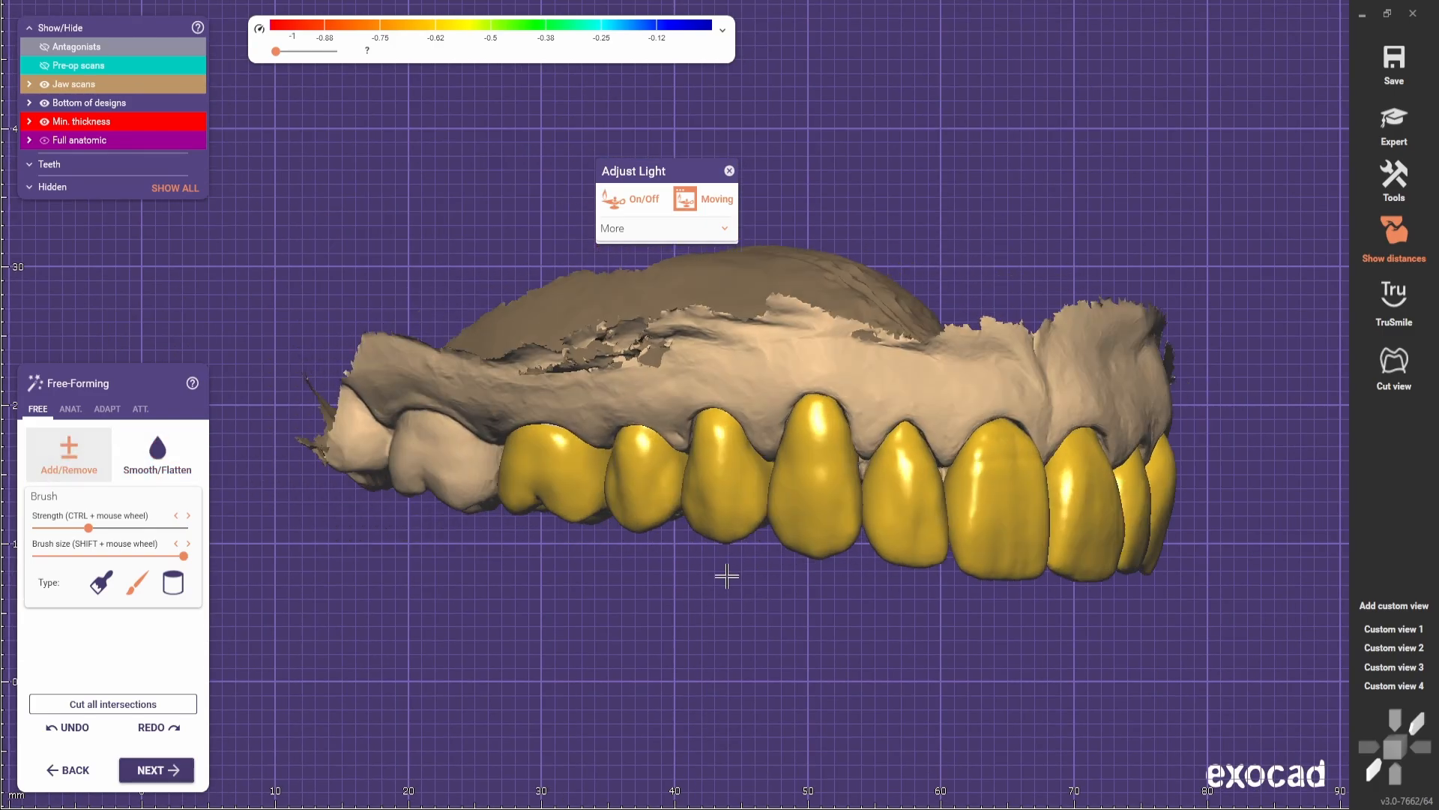
{"action": "scroll", "coordinate": [697, 525], "scroll_direction": "up", "scroll_amount": 3}
{"action": "right_click_drag", "start_coordinate": [667, 449], "coordinate": [726, 551]}
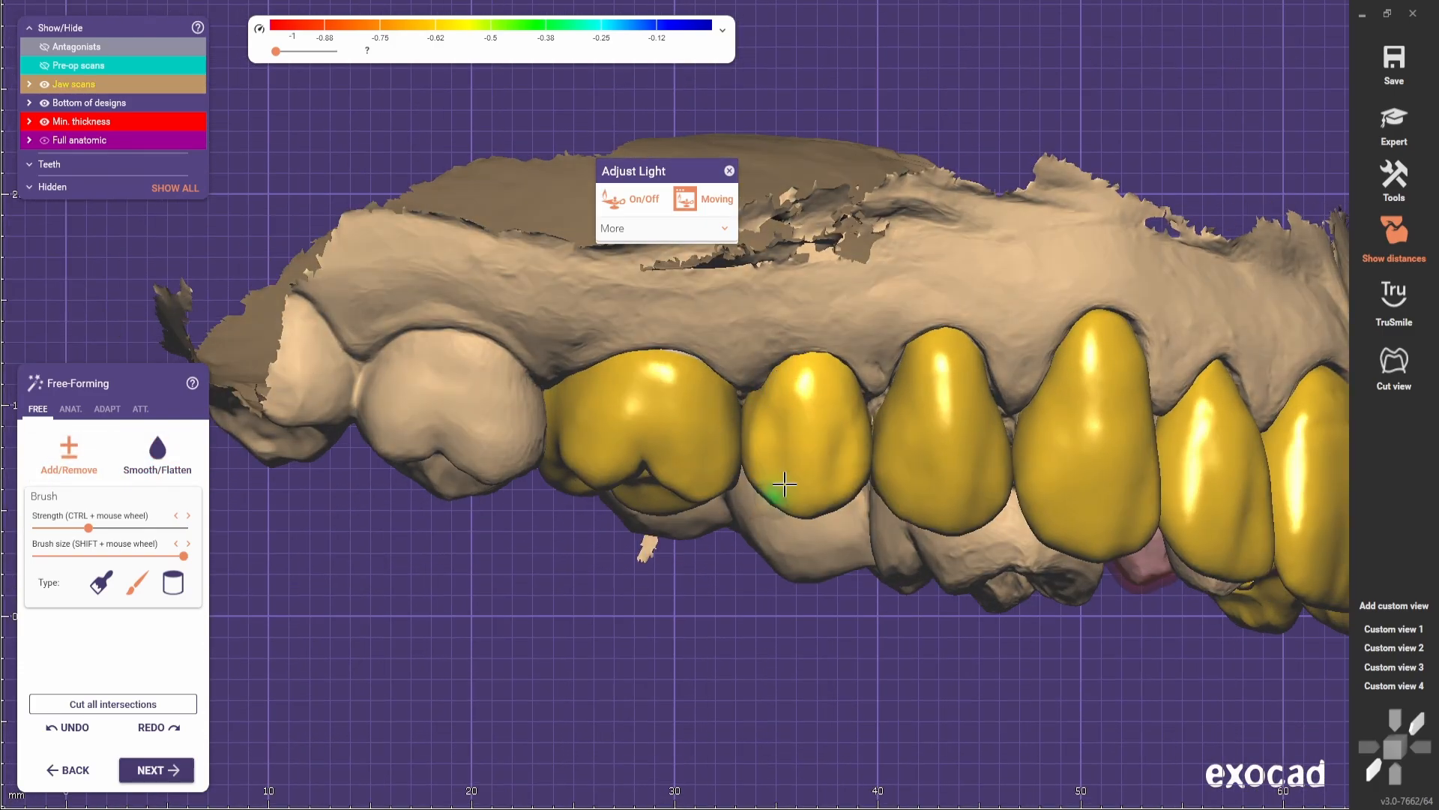
{"action": "left_click", "coordinate": [157, 453]}
{"action": "scroll", "coordinate": [772, 432], "scroll_direction": "up", "scroll_amount": 3}
{"action": "scroll", "coordinate": [772, 537], "scroll_direction": "down", "scroll_amount": 4}
- Turn off the adjusted light, close the Adjust Light window and restore the saved front view
{"action": "right_click_drag", "start_coordinate": [772, 536], "coordinate": [755, 620]}
{"action": "left_click", "coordinate": [646, 204]}
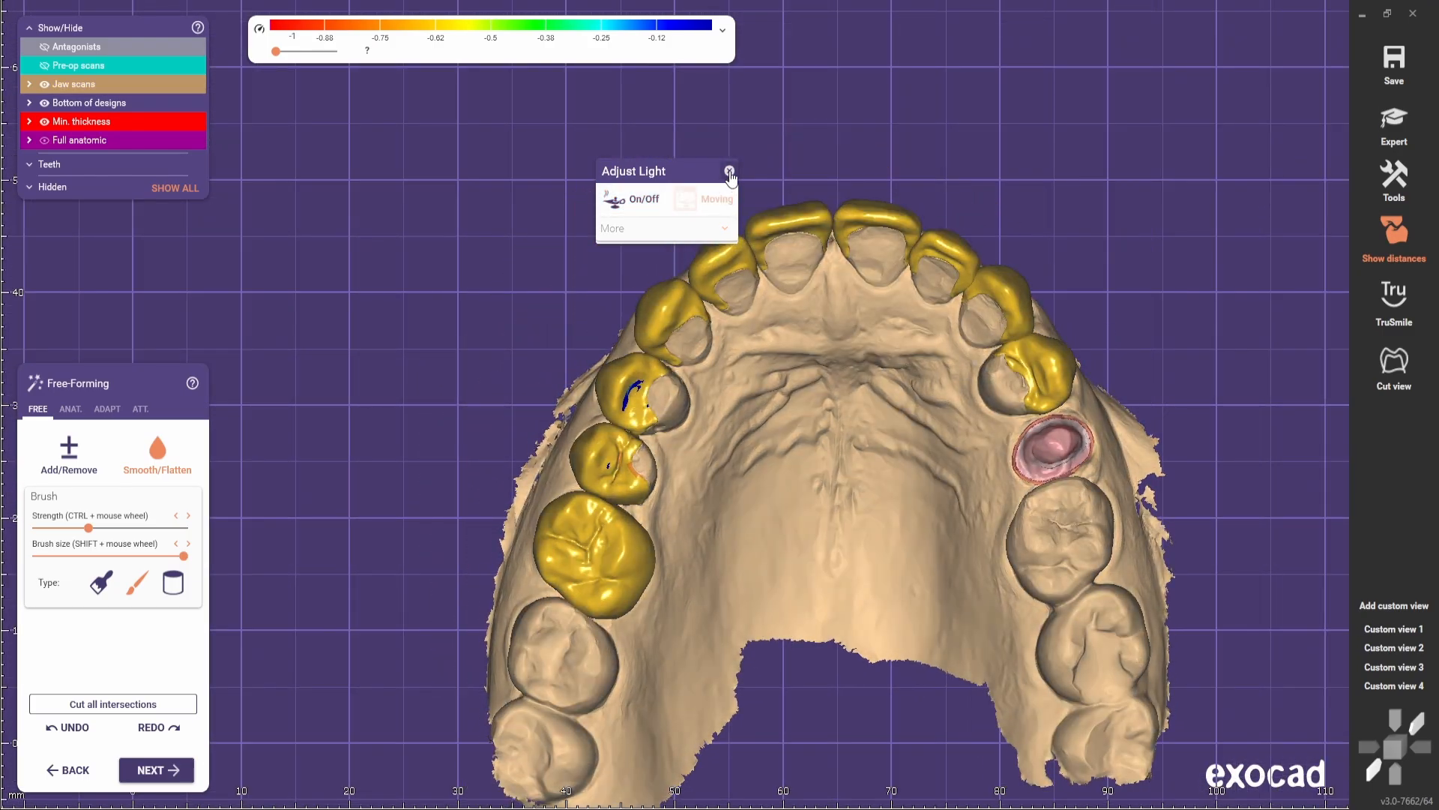
{"action": "left_click", "coordinate": [1393, 628]}
- Rework the cervical facial area of upper central incisor 11 using Add/Remove with the broad brush type, and smooth it
{"action": "scroll", "coordinate": [770, 442], "scroll_direction": "up", "scroll_amount": 2}
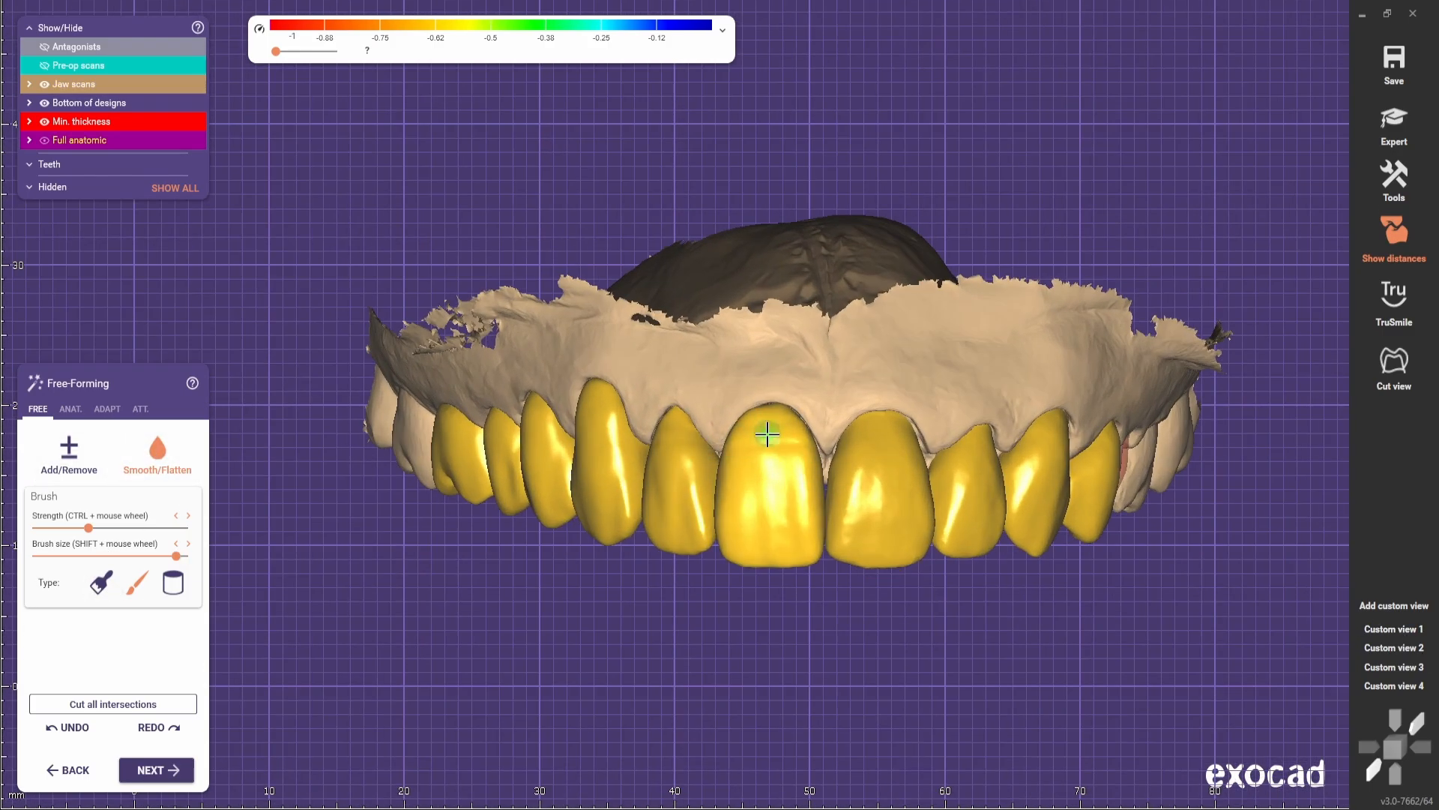
{"action": "left_click", "coordinate": [69, 454]}
{"action": "scroll", "coordinate": [772, 473], "scroll_direction": "up", "scroll_amount": 4}
{"action": "left_click", "coordinate": [101, 582]}
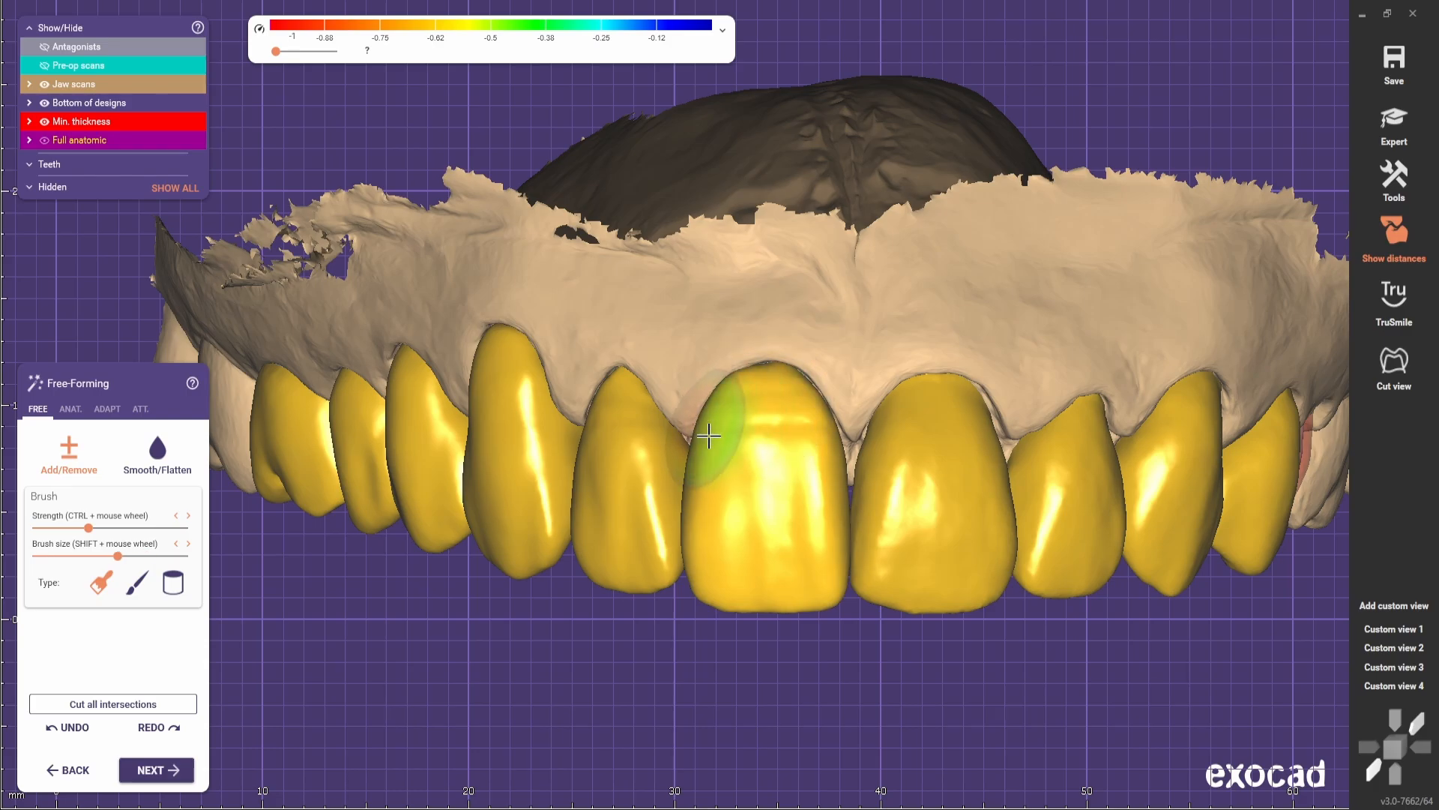
{"action": "key", "text": "shift"}
{"action": "scroll", "coordinate": [668, 654], "scroll_direction": "down", "scroll_amount": 5}
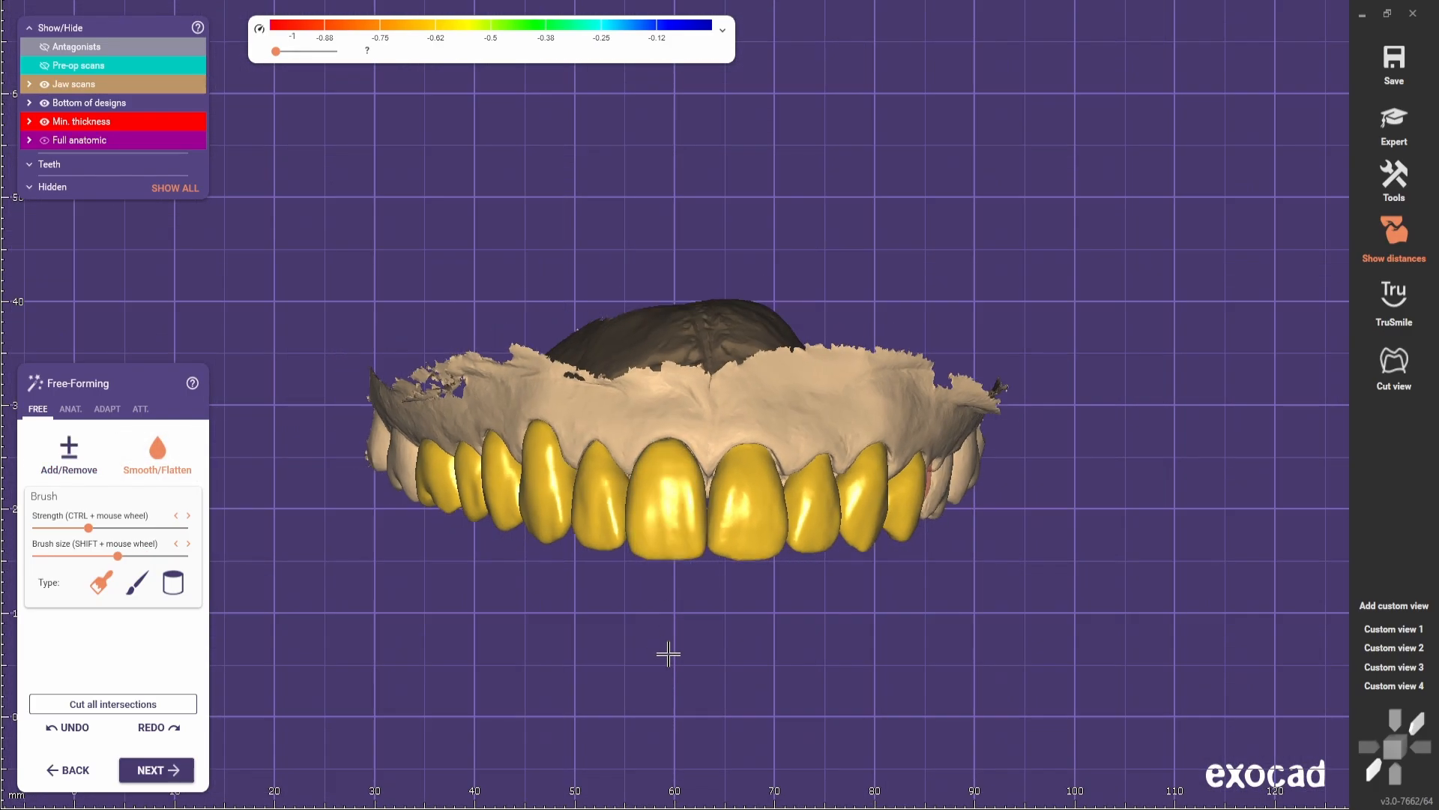
- Add cervical fullness to the canine and first premolar using Add/Remove with the fine brush type, comparing both sides with the grid overlay
{"action": "middle_click_drag", "start_coordinate": [668, 655], "coordinate": [703, 581]}
{"action": "left_click", "coordinate": [137, 582]}
{"action": "left_click", "coordinate": [69, 454]}
{"action": "scroll", "coordinate": [465, 392], "scroll_direction": "up", "scroll_amount": 4}
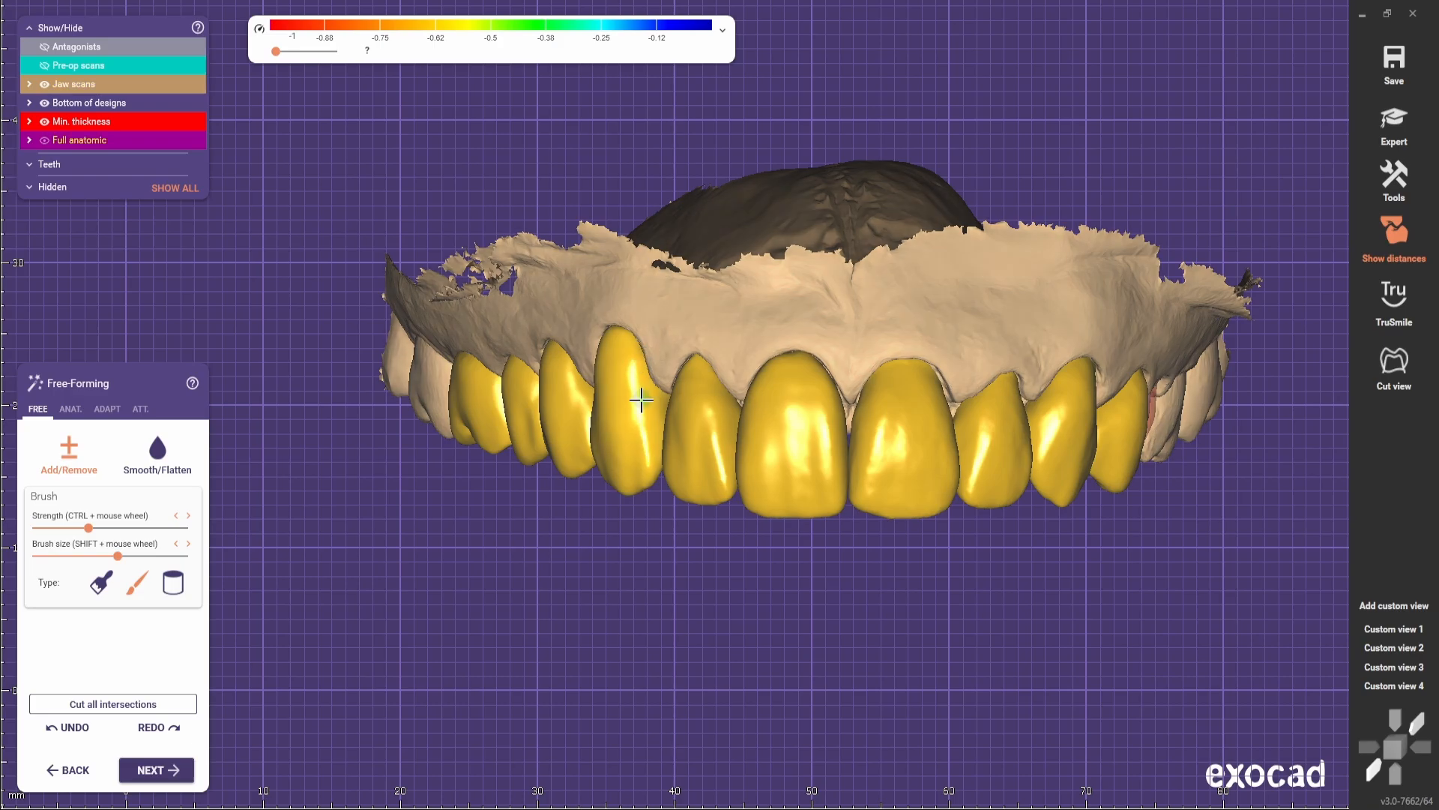
{"action": "middle_click_drag", "start_coordinate": [797, 599], "coordinate": [761, 628]}
{"action": "key", "text": "g"}
{"action": "key", "text": "g"}
{"action": "key", "text": "g"}
{"action": "key", "text": "g"}
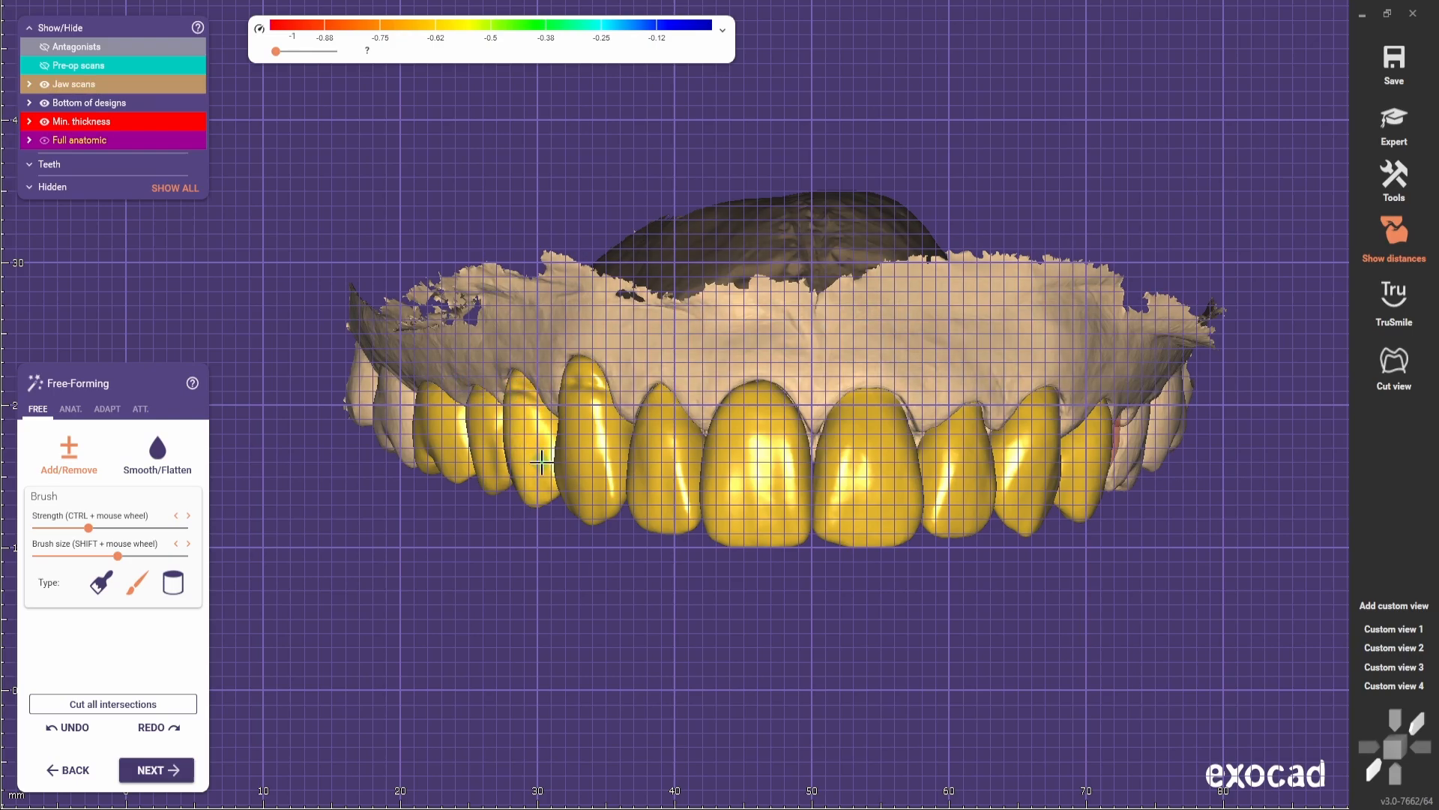
{"action": "key", "text": "g"}
{"action": "key", "text": "g"}
- Smooth the cervical bulges on the first premolar and canine using Smooth/Flatten with the fine brush type at the largest size
{"action": "left_click", "coordinate": [1397, 669]}
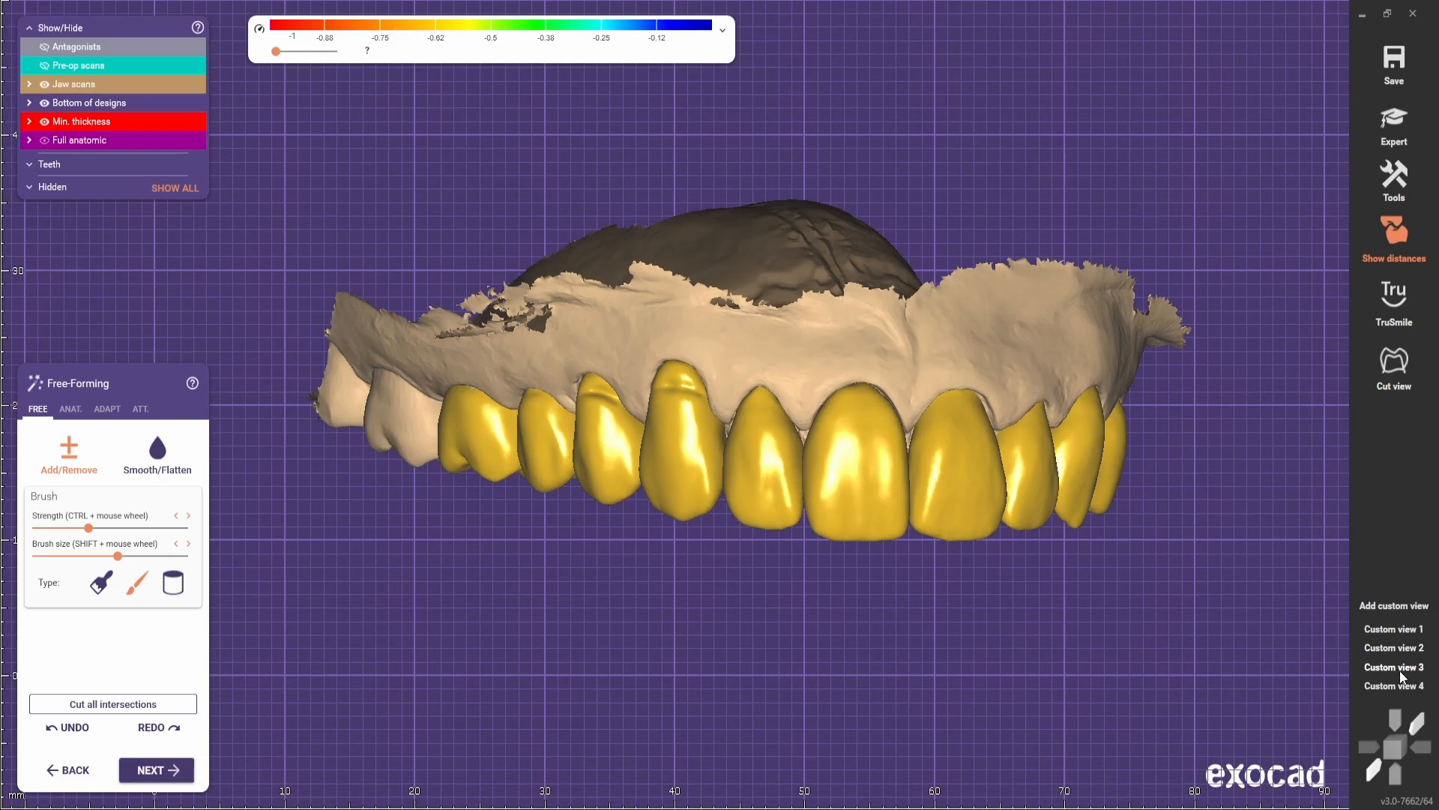
{"action": "left_click", "coordinate": [157, 454]}
{"action": "scroll", "coordinate": [906, 373], "scroll_direction": "up", "scroll_amount": 3}
{"action": "scroll", "coordinate": [765, 386], "scroll_direction": "up", "scroll_amount": 5, "text": "shift"}
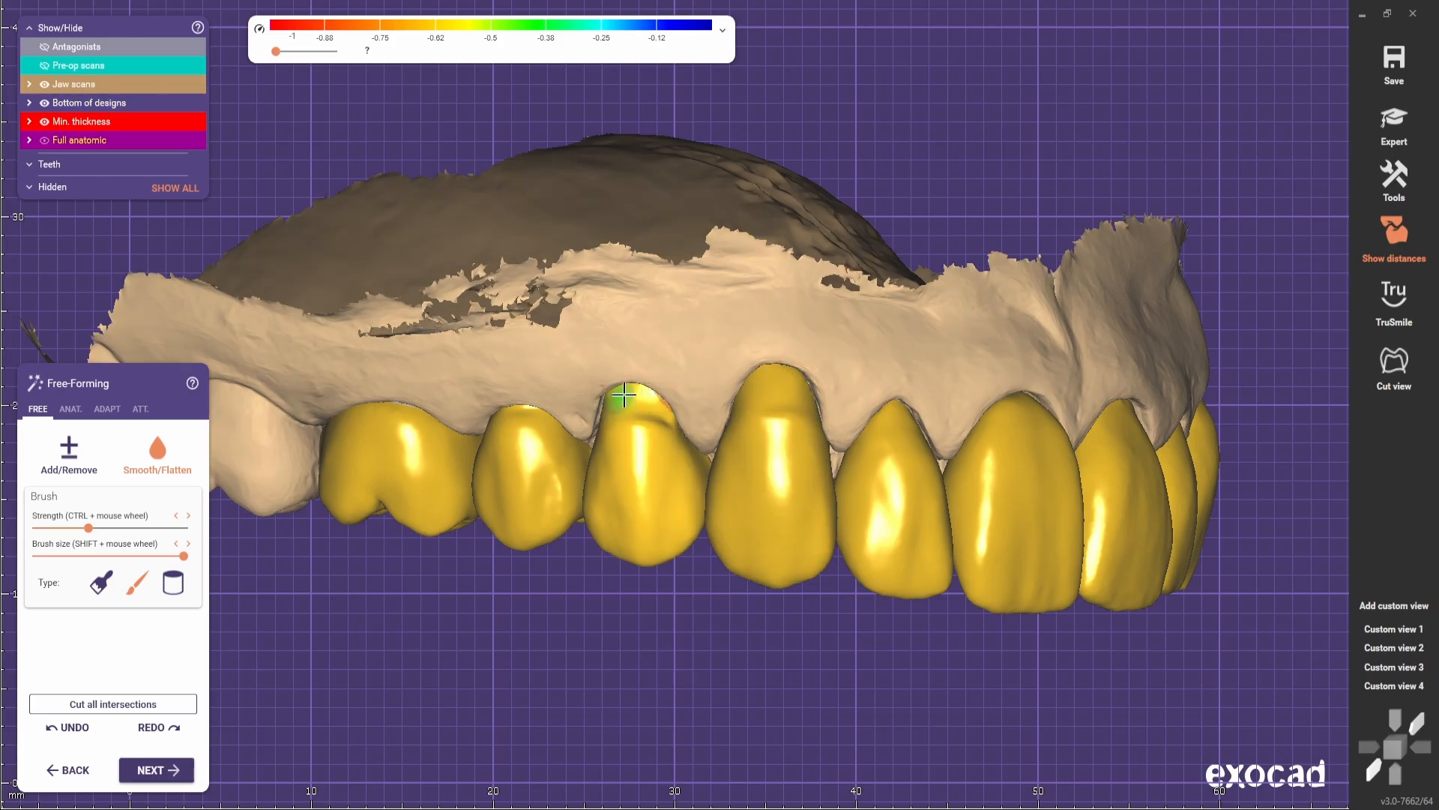
{"action": "left_click", "coordinate": [70, 408]}
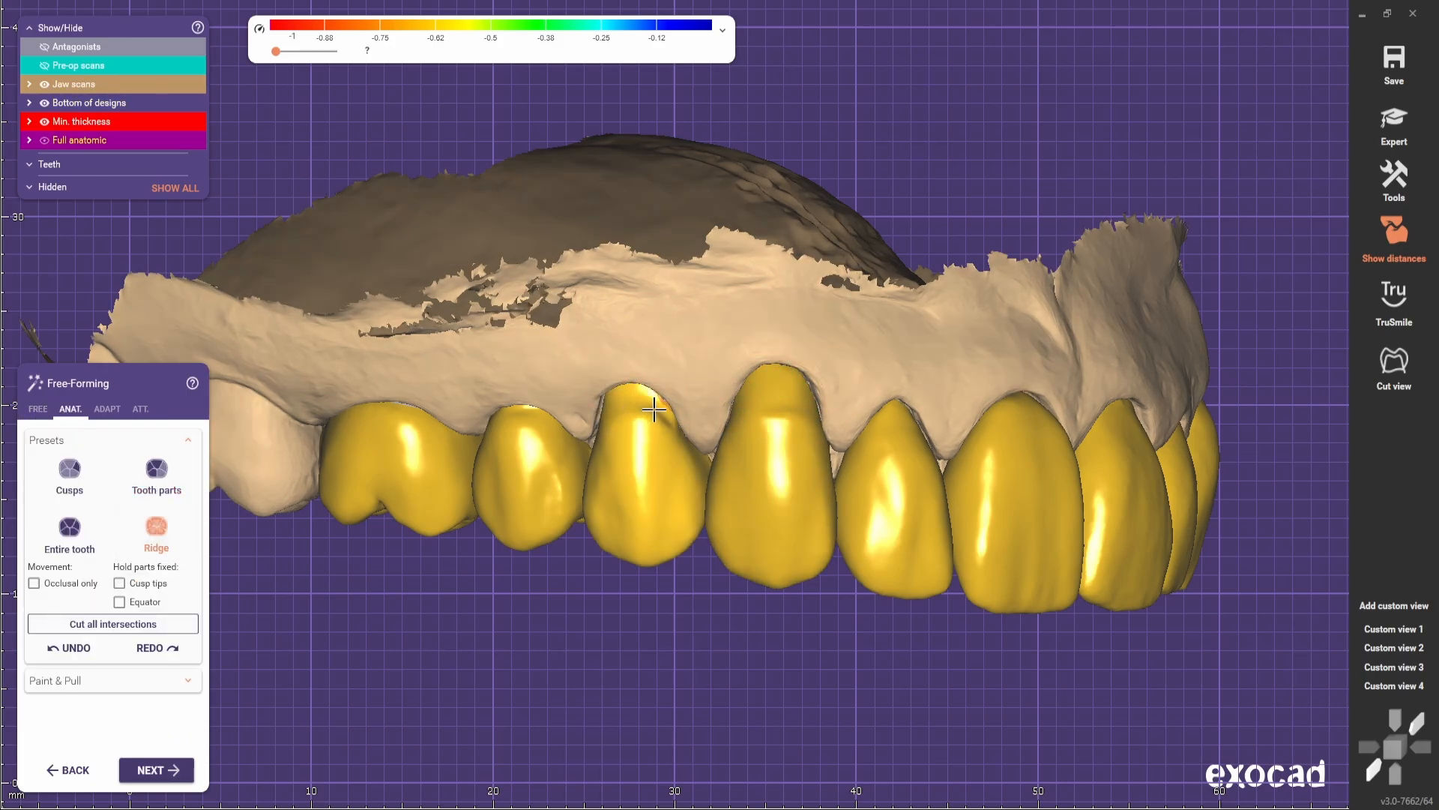
{"action": "left_click", "coordinate": [39, 409]}
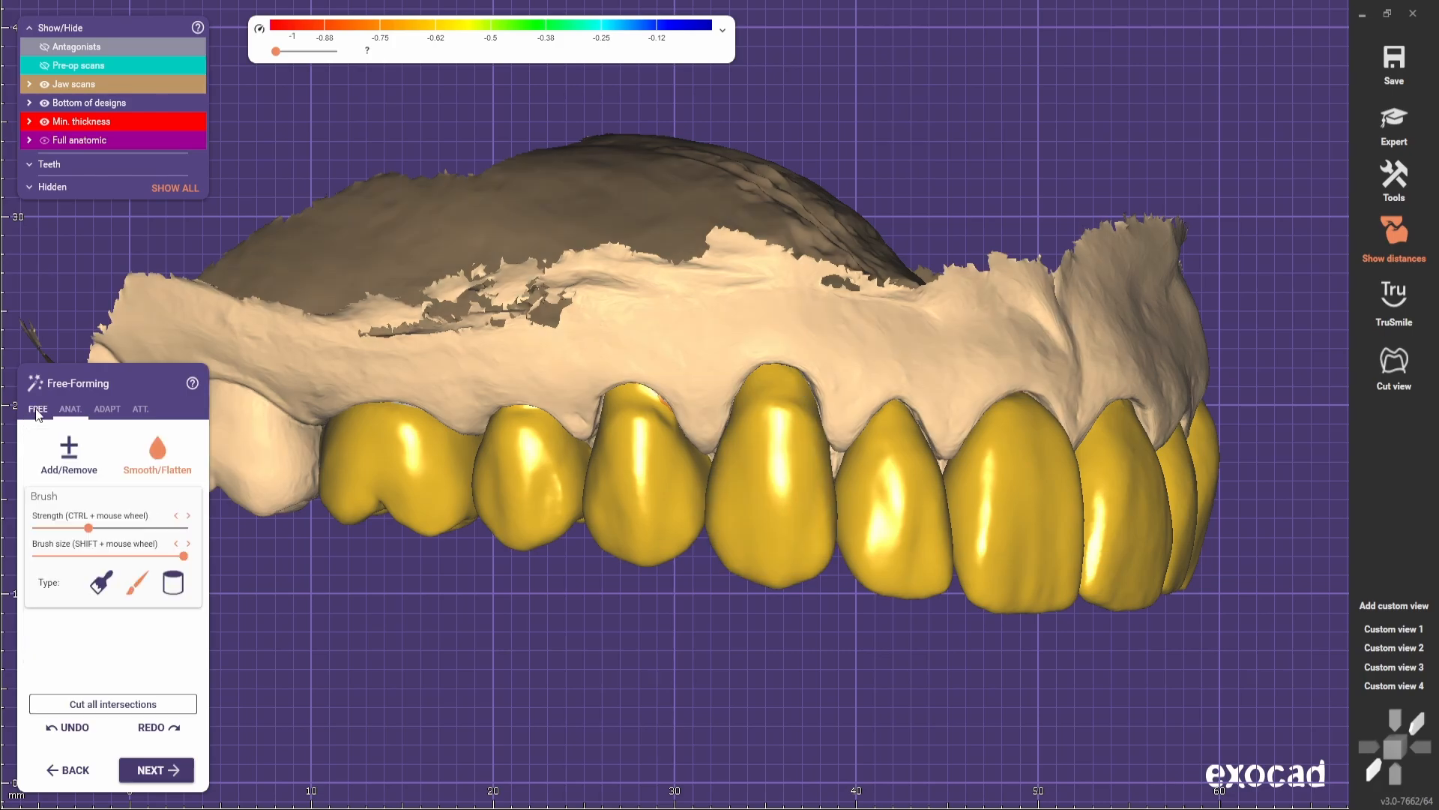
- Blend the canine's cervical facial area using Smooth/Flatten with the broad brush type at a smaller brush size
{"action": "right_click_drag", "start_coordinate": [750, 452], "coordinate": [476, 459]}
{"action": "scroll", "coordinate": [476, 459], "scroll_direction": "down", "scroll_amount": 2}
{"action": "scroll", "coordinate": [450, 404], "scroll_direction": "down", "scroll_amount": 5, "text": "shift"}
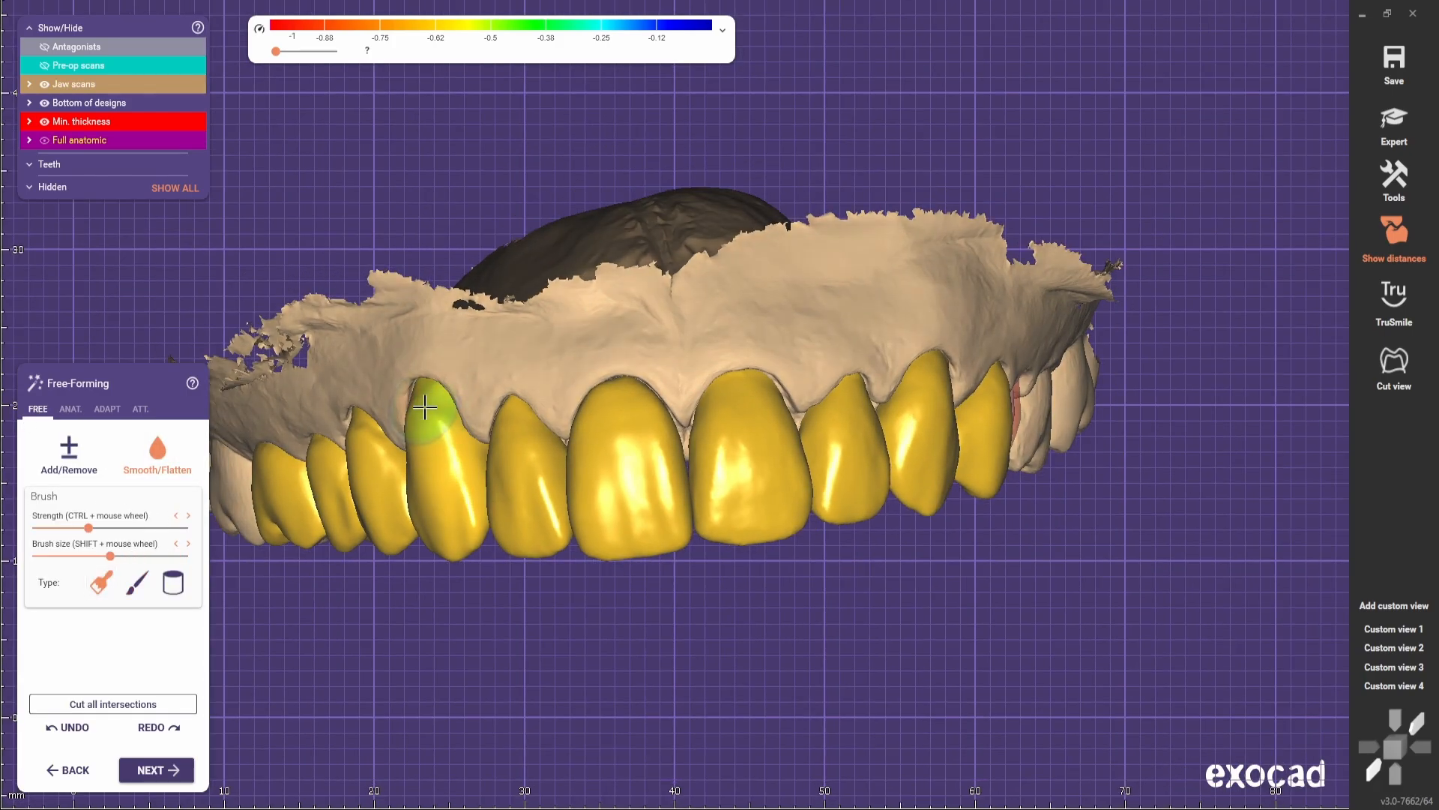
{"action": "right_click_drag", "start_coordinate": [929, 487], "coordinate": [955, 560]}
{"action": "scroll", "coordinate": [955, 560], "scroll_direction": "down", "scroll_amount": 3}
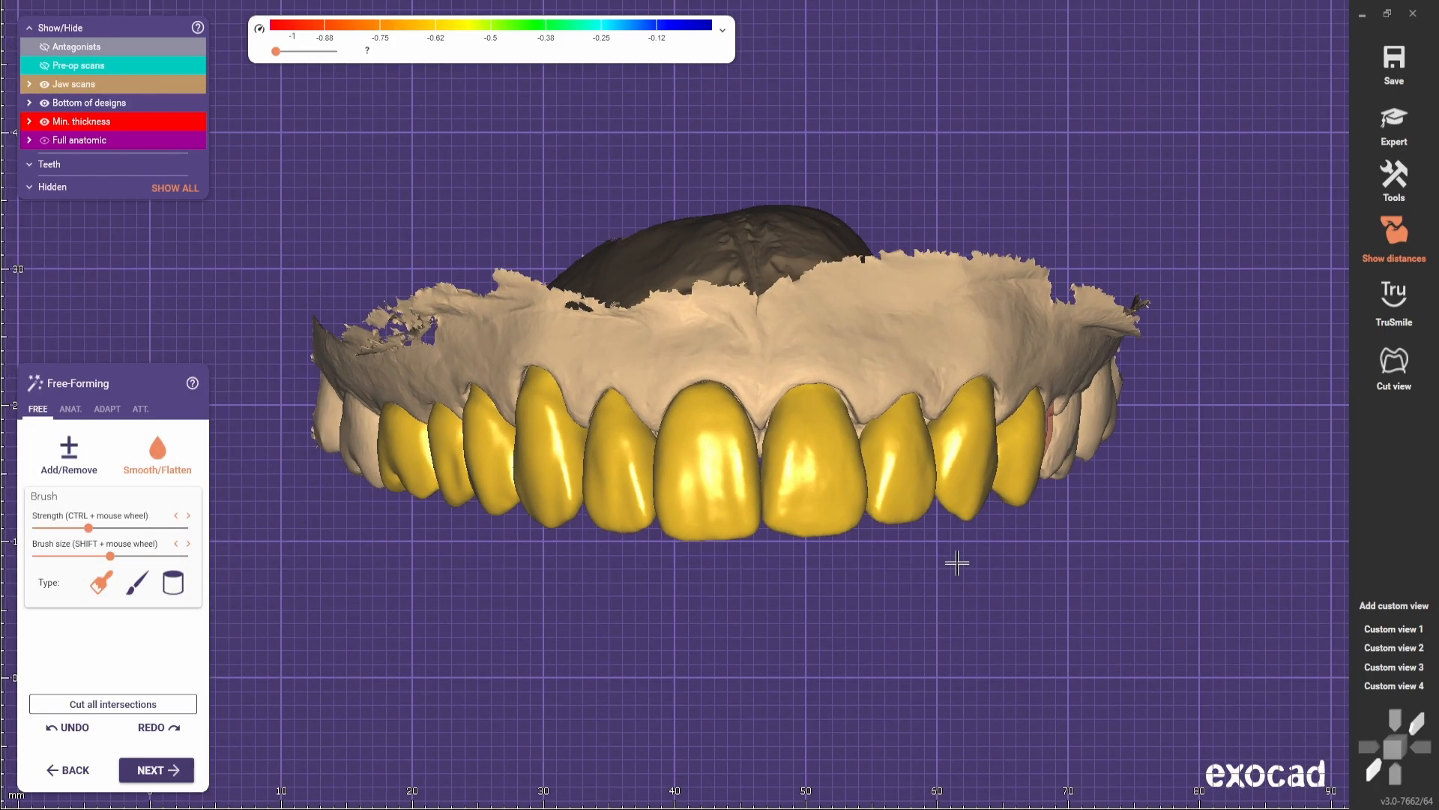
- Refine the facial surfaces of the first molar and premolars using Add/Remove with the fine brush type at reduced strength
{"action": "left_click", "coordinate": [84, 473]}
{"action": "mouse_move", "coordinate": [518, 541]}
{"action": "right_mouse_down"}
{"action": "mouse_move", "coordinate": [672, 546]}
{"action": "mouse_move", "coordinate": [707, 531]}
{"action": "right_mouse_up"}
{"action": "scroll", "coordinate": [823, 440], "scroll_direction": "up", "scroll_amount": 2}
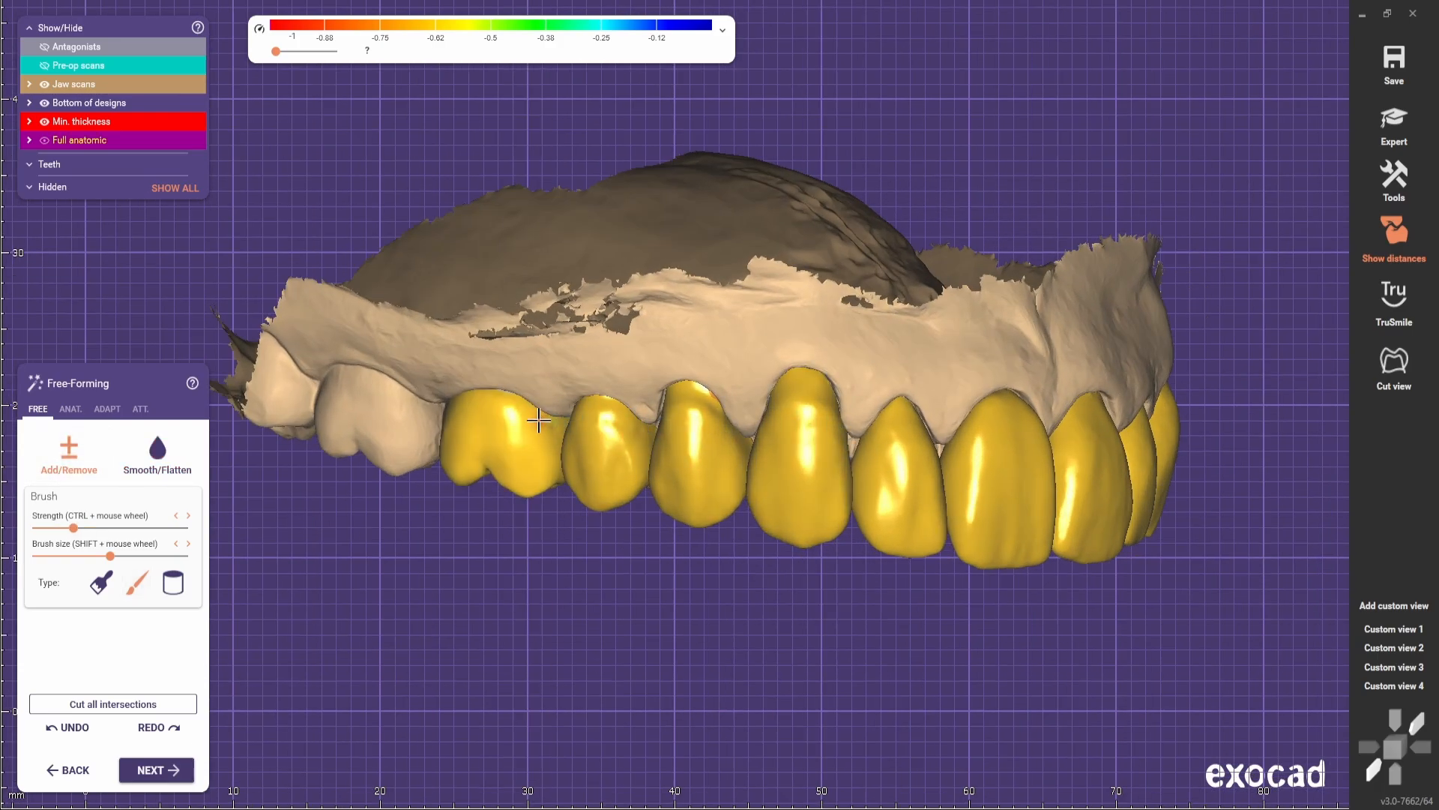
{"action": "right_click_drag", "start_coordinate": [442, 496], "coordinate": [502, 472]}
{"action": "scroll", "coordinate": [560, 411], "scroll_direction": "up", "scroll_amount": 1}
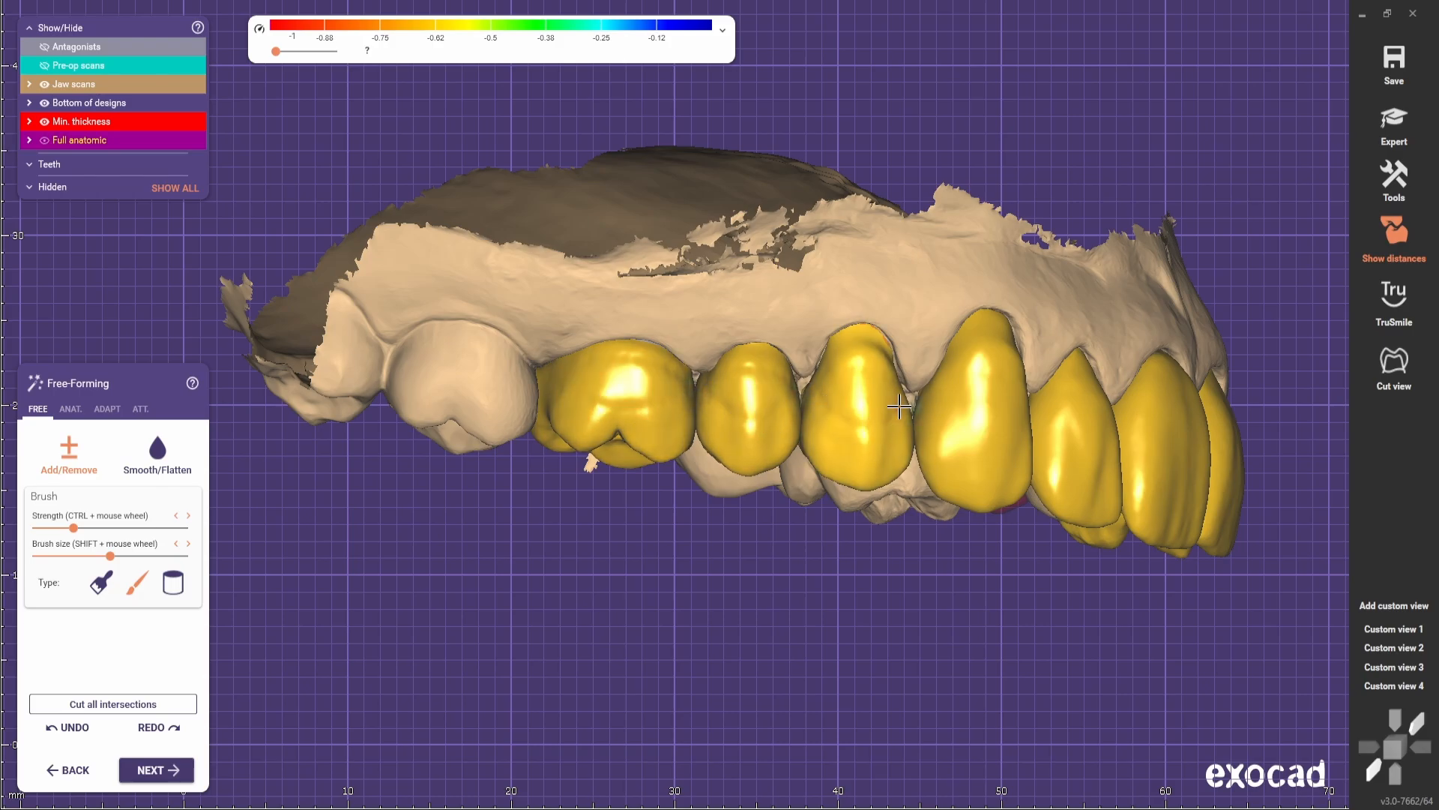
- Even out the canine's distal facial surface using Smooth/Flatten with the broad brush type at a medium brush size
{"action": "scroll", "coordinate": [1041, 398], "scroll_direction": "down", "scroll_amount": 3}
{"action": "right_click_drag", "start_coordinate": [1042, 398], "coordinate": [930, 585]}
{"action": "left_click", "coordinate": [157, 455]}
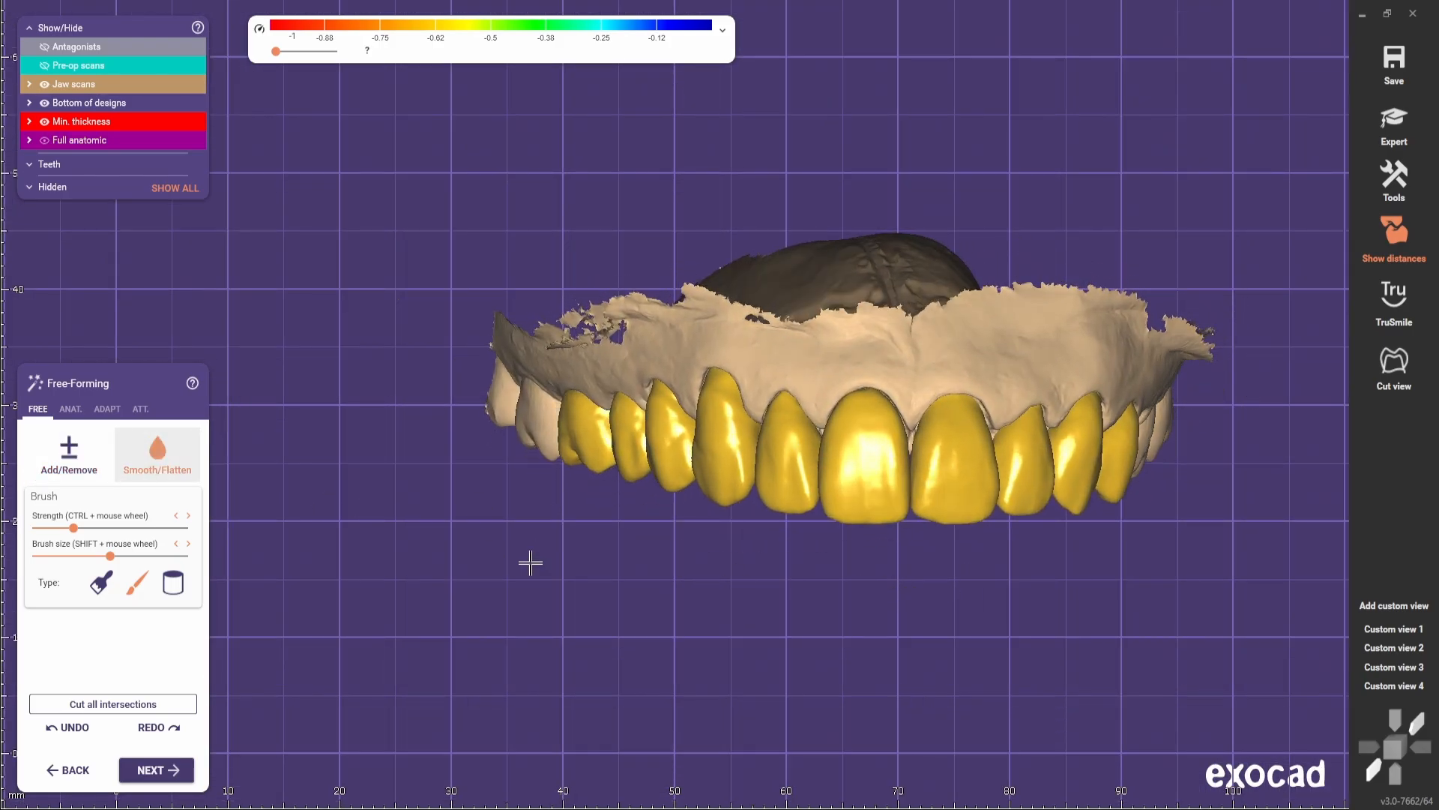
{"action": "right_click_drag", "start_coordinate": [531, 562], "coordinate": [689, 556]}
{"action": "scroll", "coordinate": [793, 465], "scroll_direction": "up", "scroll_amount": 9, "text": "shift"}
{"action": "left_click", "coordinate": [101, 583]}
{"action": "scroll", "coordinate": [772, 455], "scroll_direction": "up", "scroll_amount": 3}
{"action": "scroll", "coordinate": [688, 443], "scroll_direction": "down", "scroll_amount": 7, "text": "shift"}
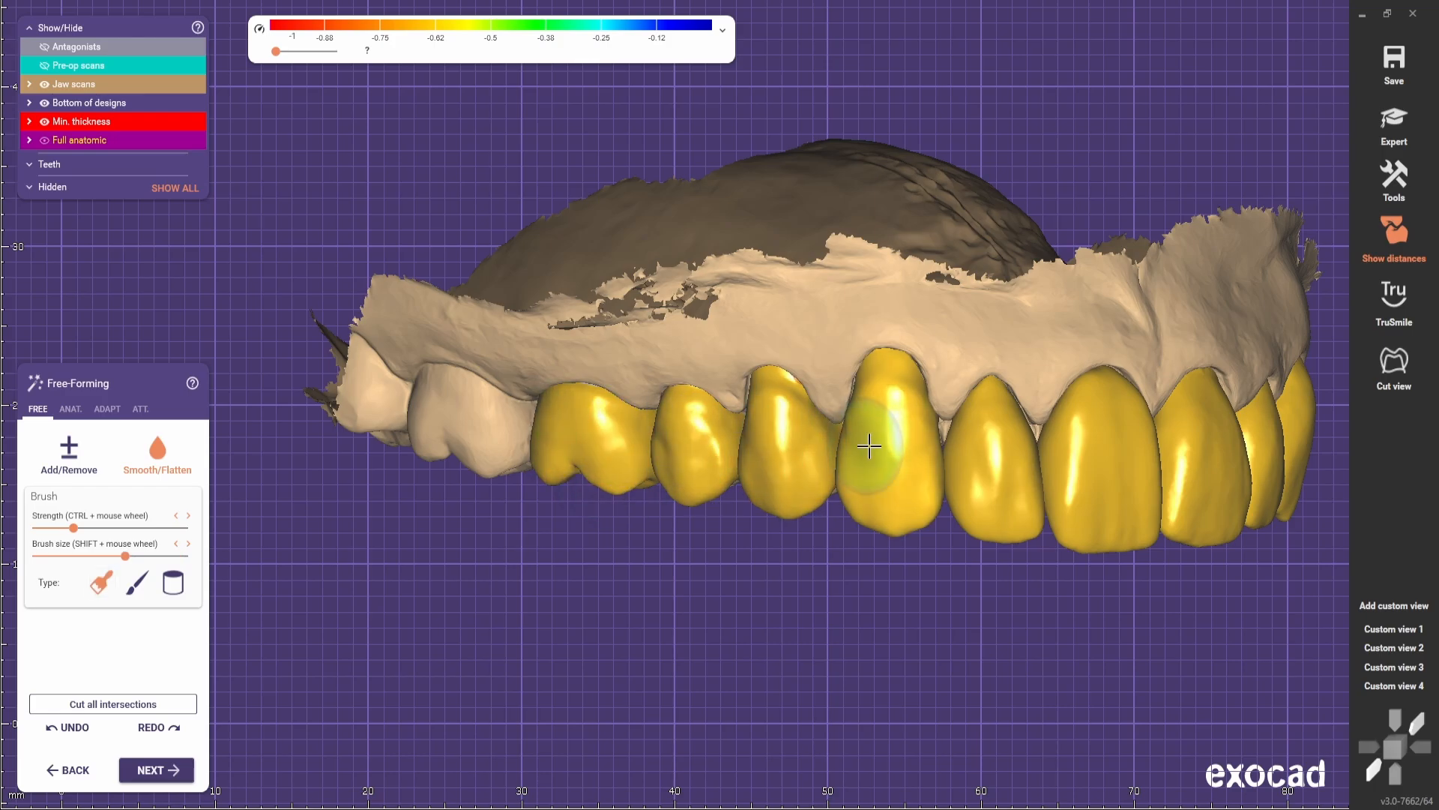
- Leave the free-forming wizard for expert mode with the whole arch shown from the front
{"action": "left_click", "coordinate": [1374, 770]}
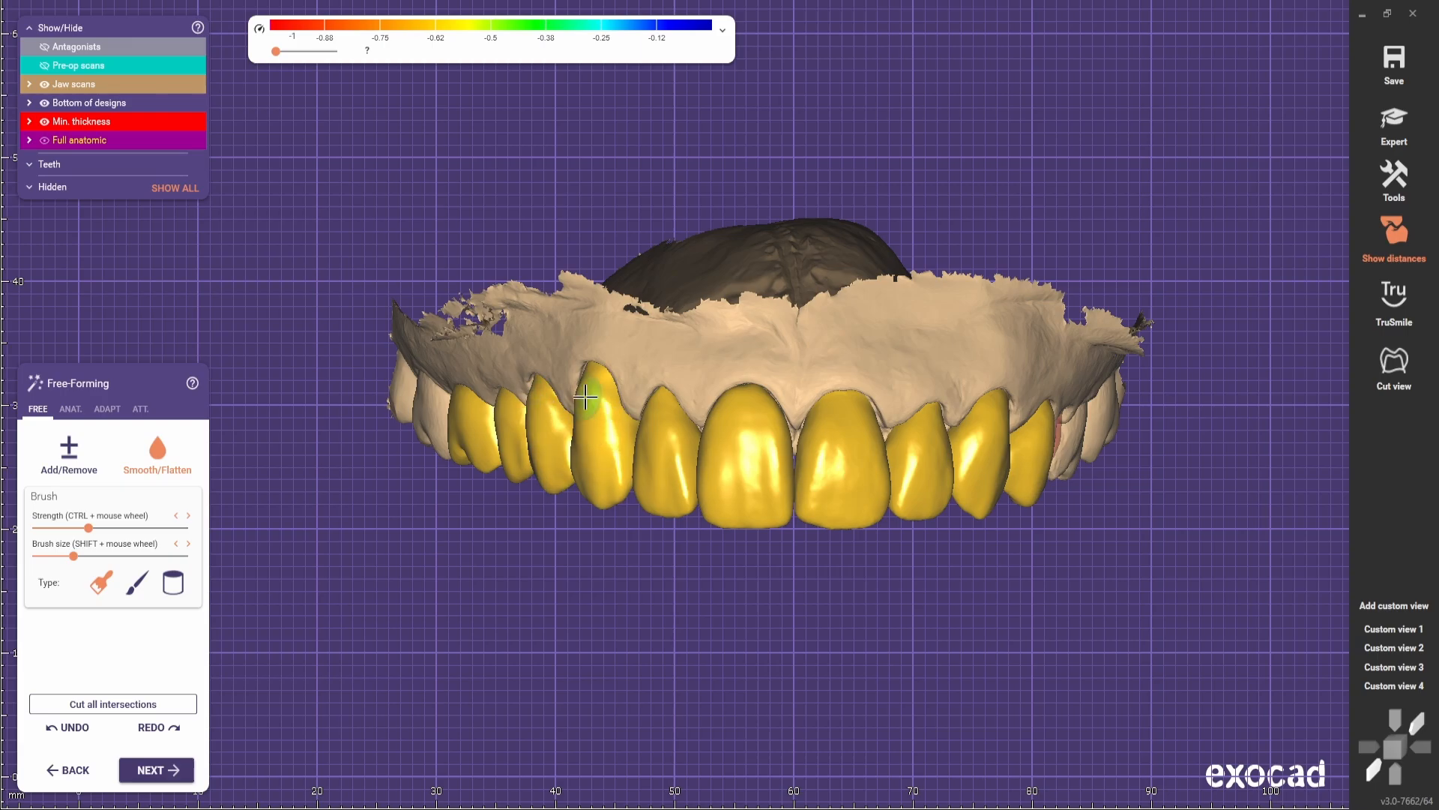
{"action": "scroll", "coordinate": [665, 542], "scroll_direction": "down", "scroll_amount": 2}
{"action": "mouse_move", "coordinate": [772, 617]}
{"action": "middle_mouse_down"}
{"action": "mouse_move", "coordinate": [769, 589]}
{"action": "mouse_move", "coordinate": [785, 594]}
{"action": "middle_mouse_up"}
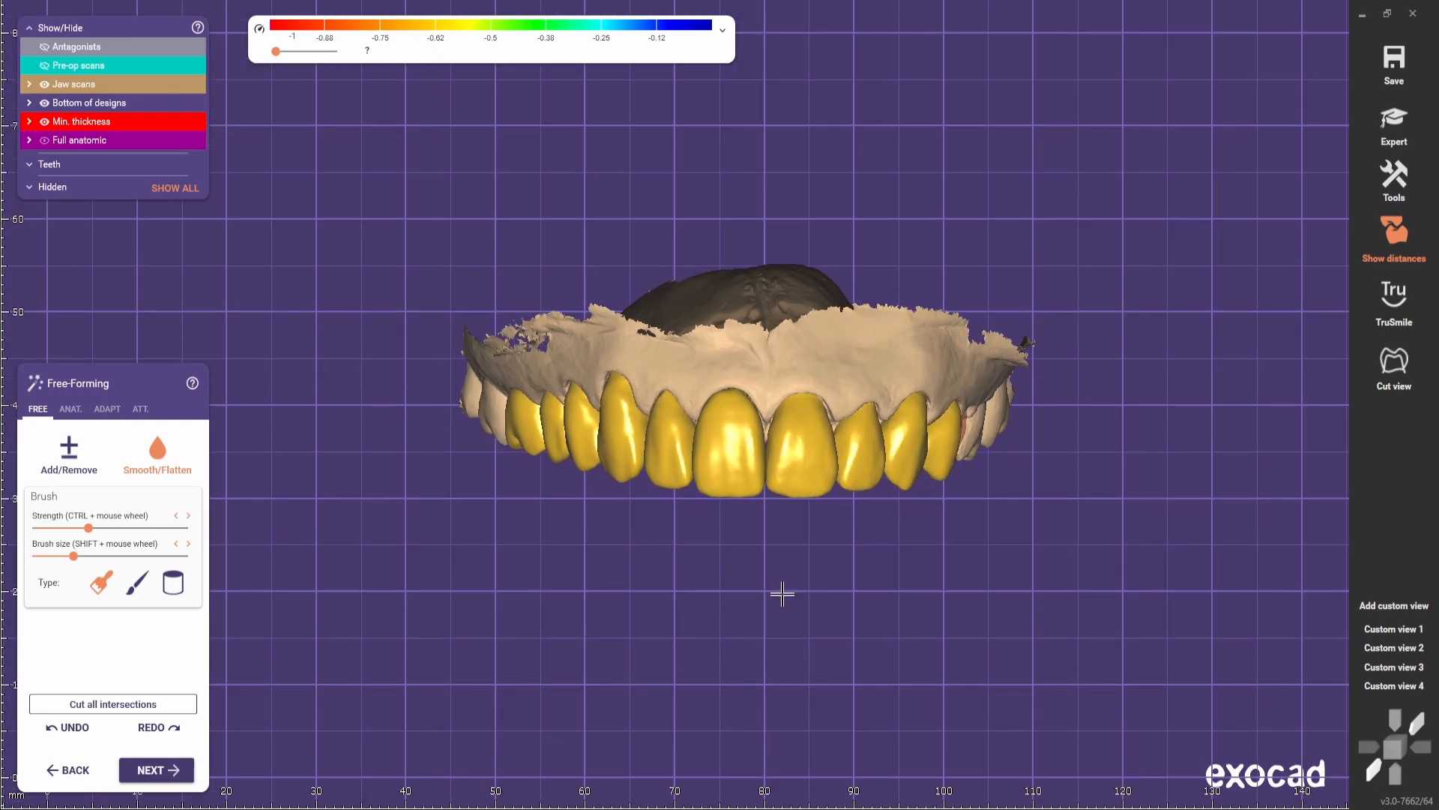
{"action": "left_click", "coordinate": [1369, 139]}
- Mirror tooth 11 onto the tooth 21 position as a direct copy, replacing the existing tooth and accepting the preparations as correct
{"action": "left_click", "coordinate": [719, 472]}
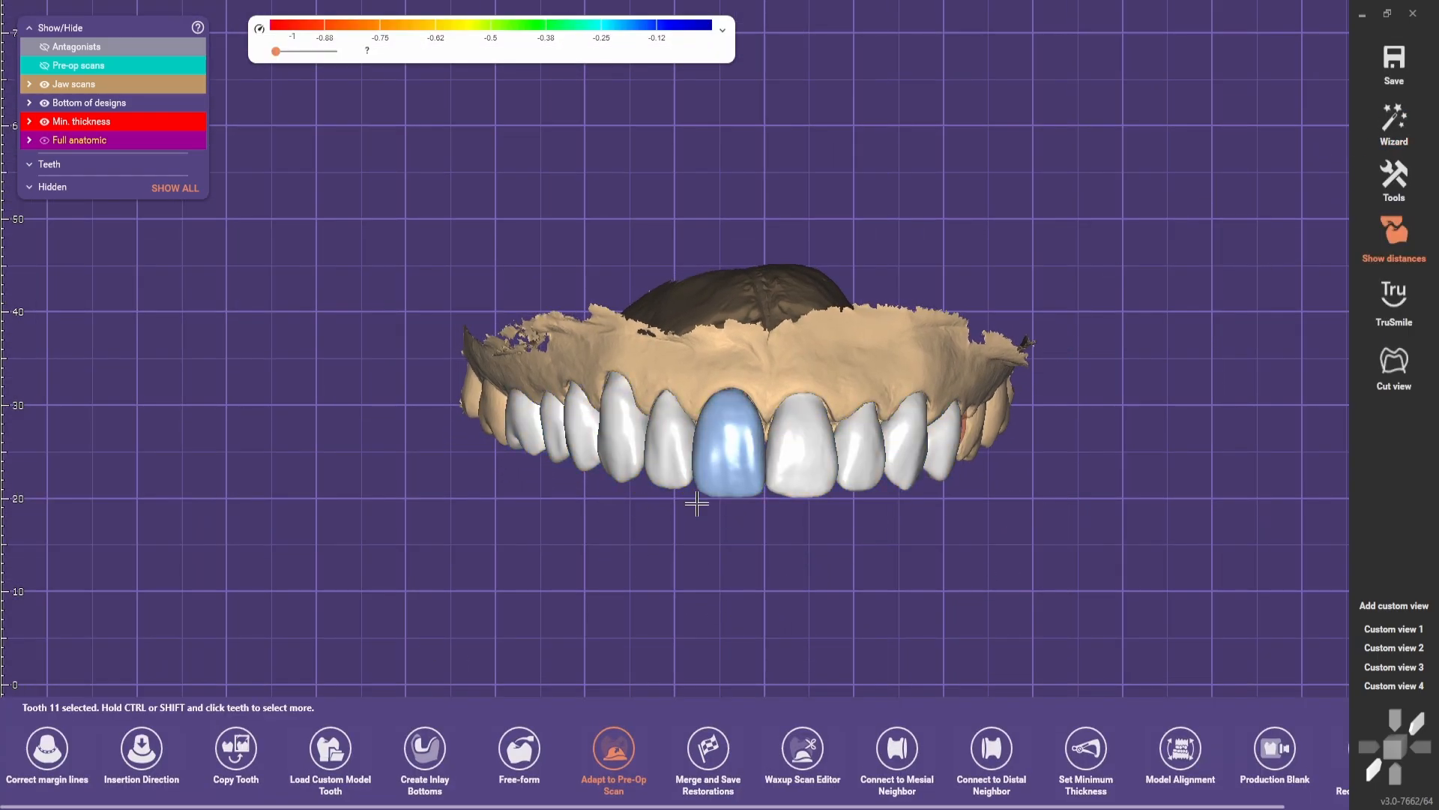
{"action": "left_click", "coordinate": [211, 756]}
{"action": "left_click", "coordinate": [814, 407]}
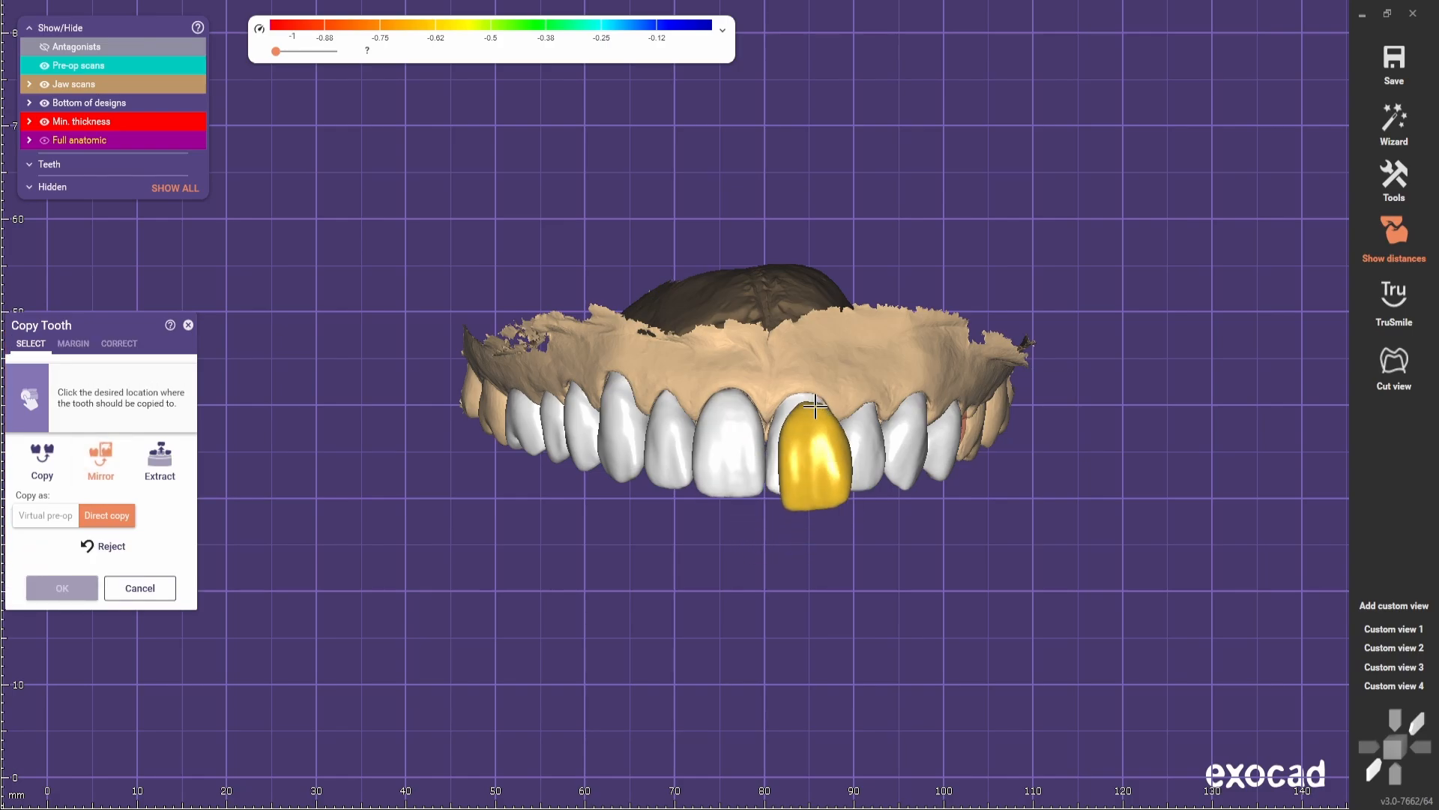
{"action": "left_click", "coordinate": [827, 485]}
{"action": "left_click", "coordinate": [725, 438]}
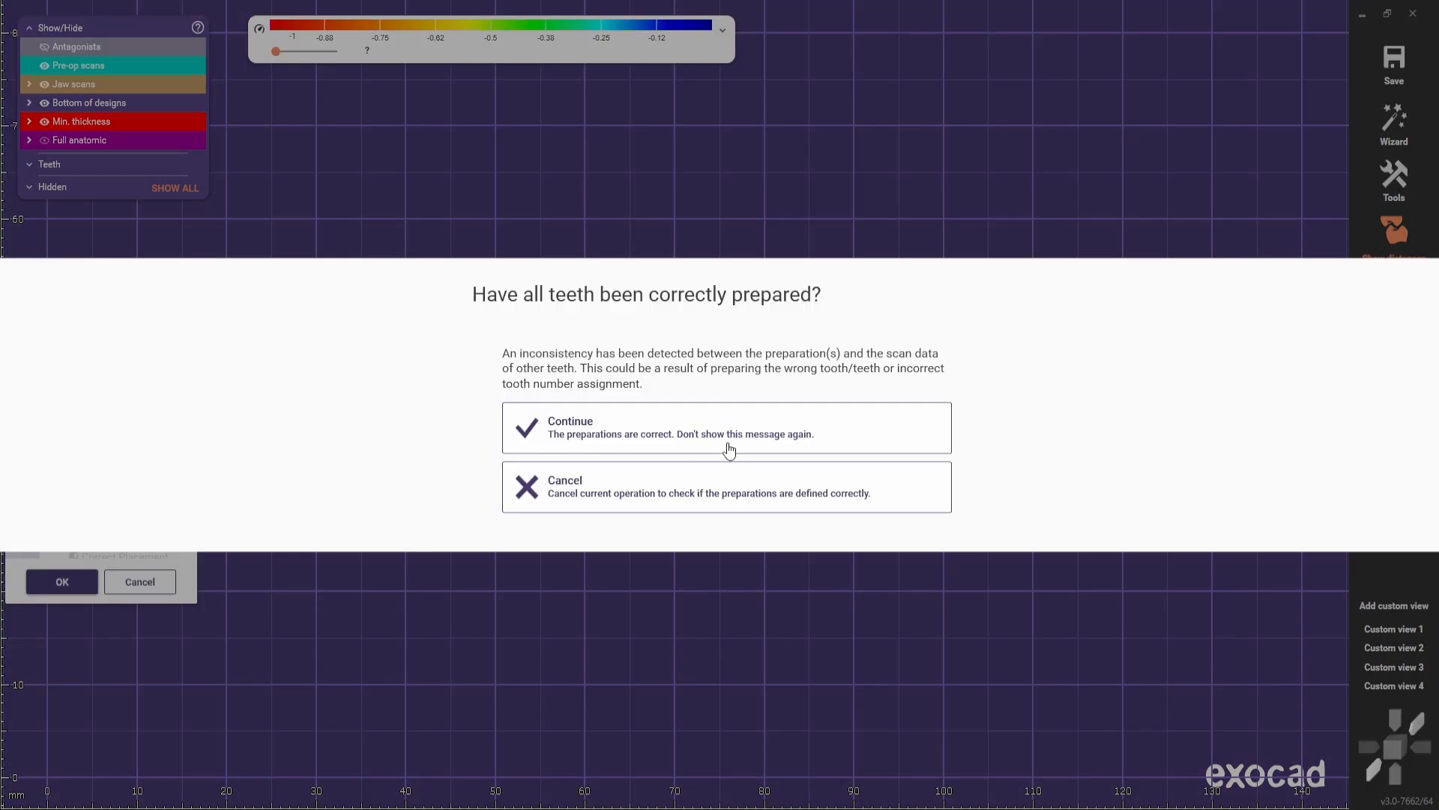
{"action": "left_click", "coordinate": [666, 446]}
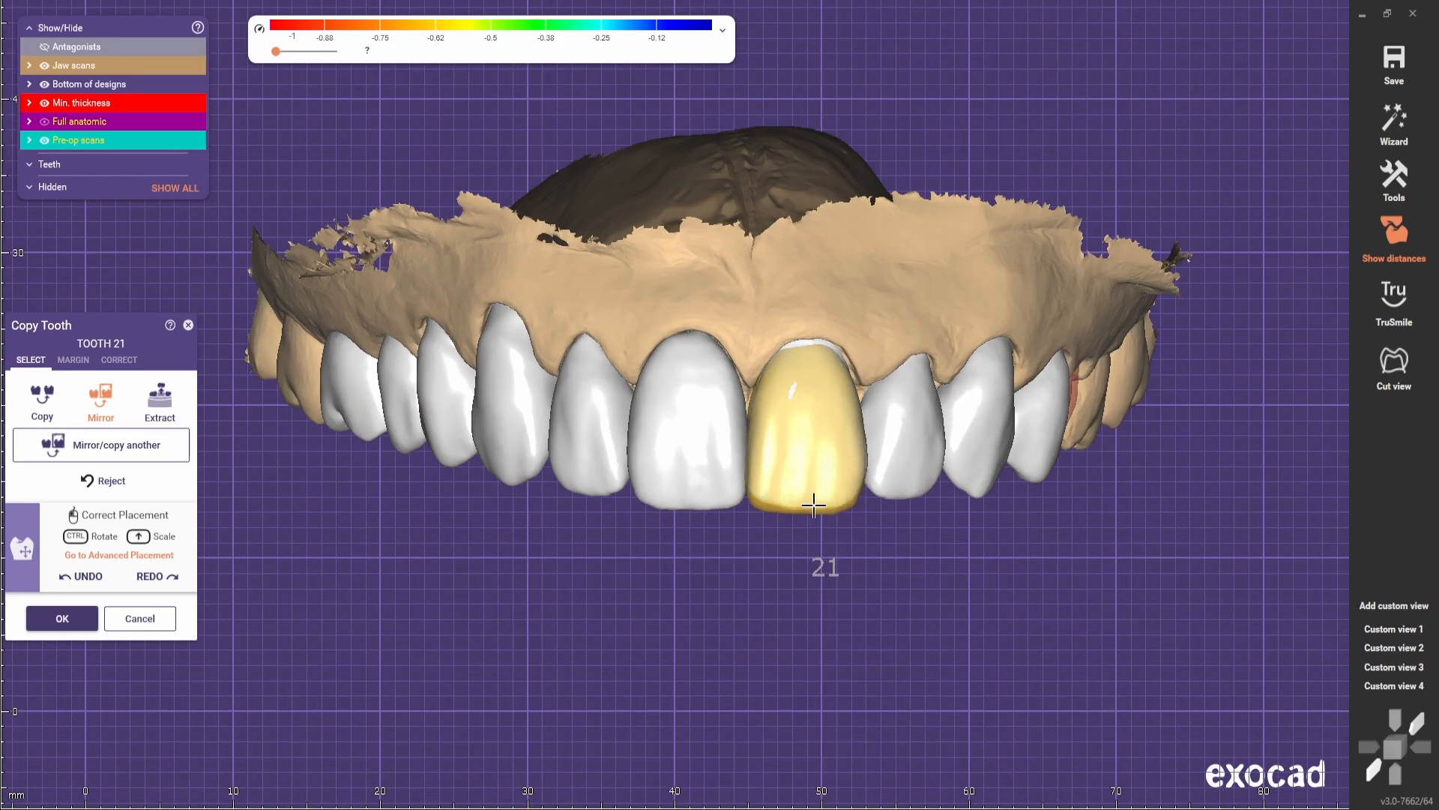
- Adjust the mirrored tooth 21 to fit its gingival margin and incisal line, using the pre-op scan for comparison, and accept the placement
{"action": "scroll", "coordinate": [993, 582], "scroll_direction": "down", "scroll_amount": 1}
{"action": "scroll", "coordinate": [894, 640], "scroll_direction": "up", "scroll_amount": 3}
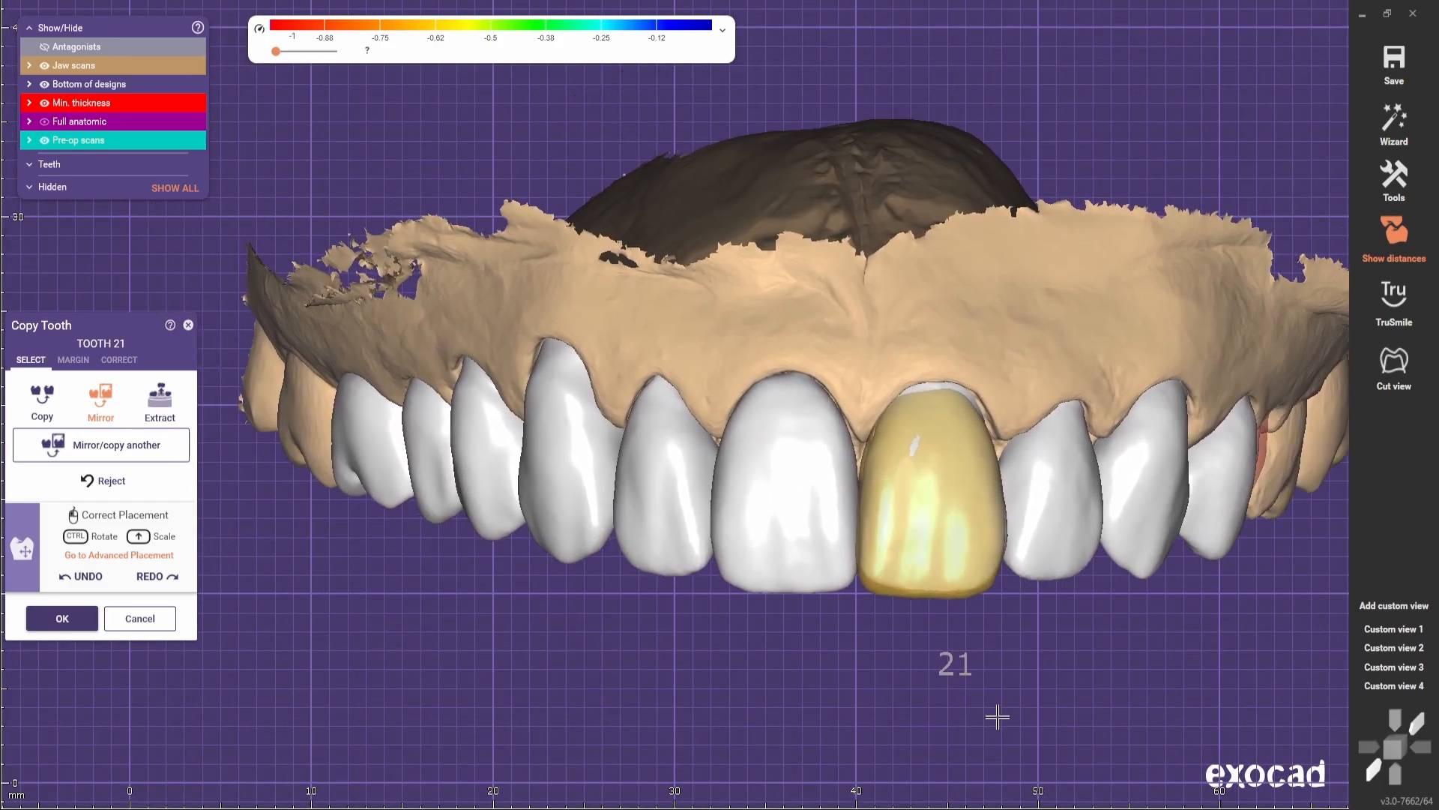
{"action": "left_click", "coordinate": [90, 140]}
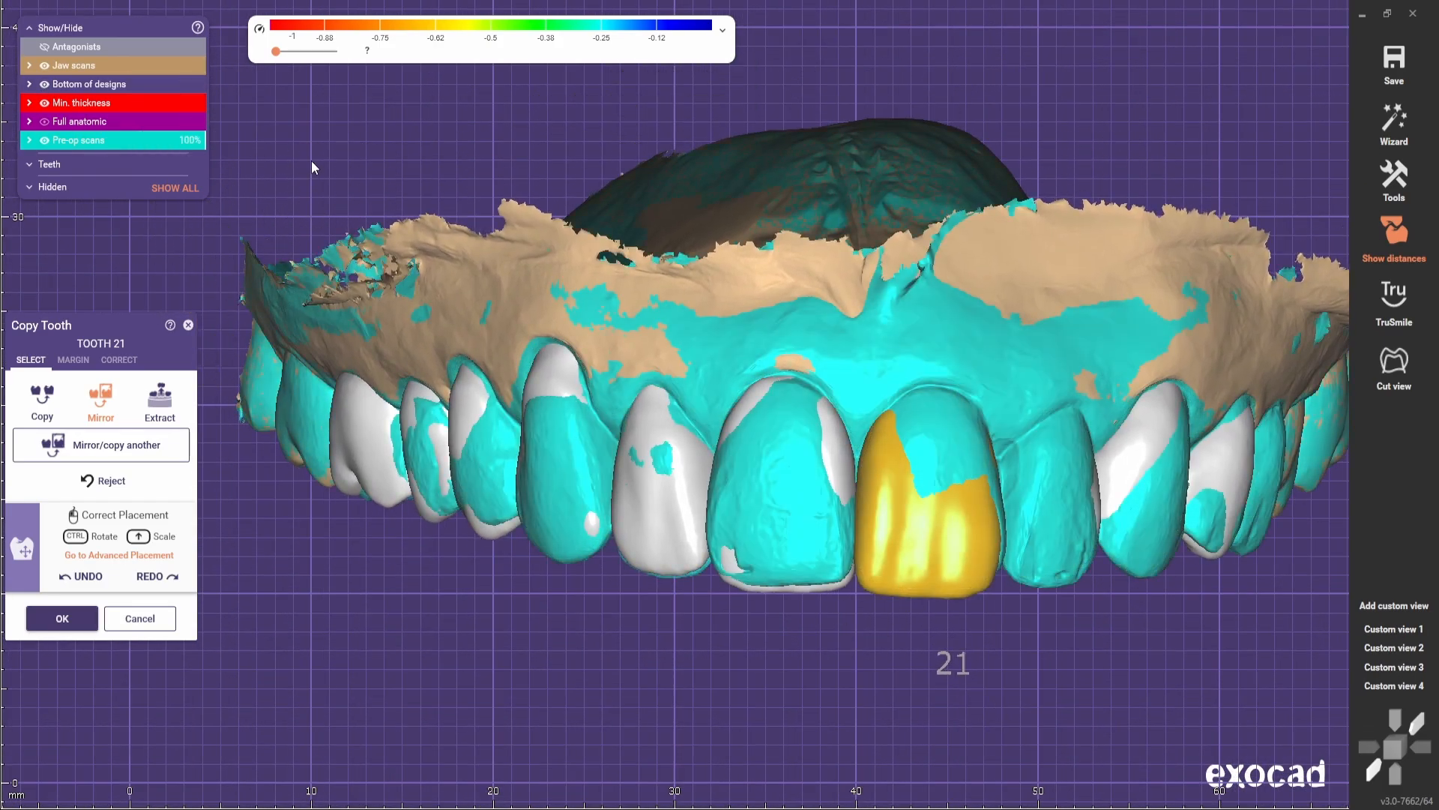
{"action": "left_click", "coordinate": [42, 143]}
{"action": "left_click", "coordinate": [42, 142]}
{"action": "scroll", "coordinate": [1050, 554], "scroll_direction": "down", "scroll_amount": 3, "text": "ctrl"}
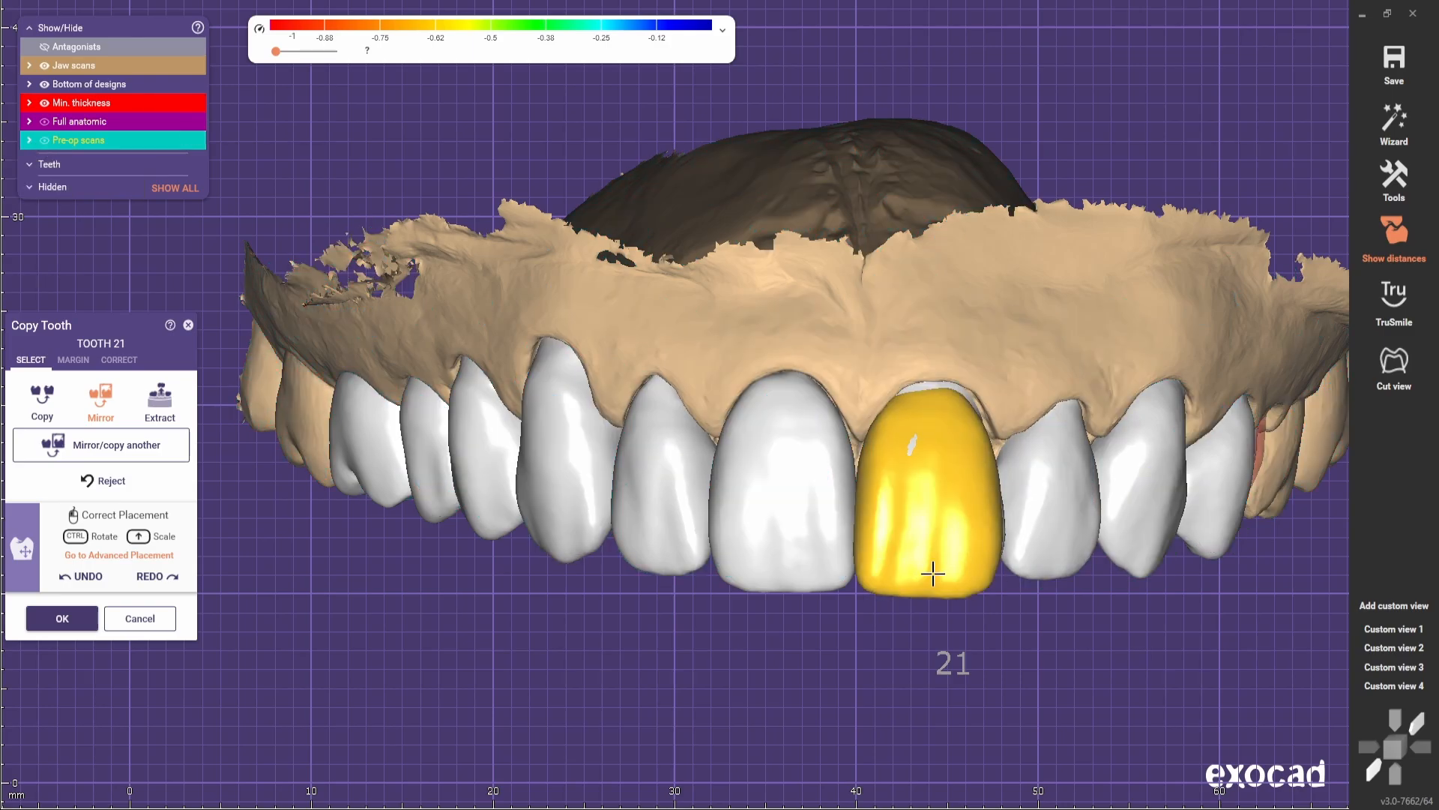
{"action": "left_click_drag", "start_coordinate": [933, 575], "coordinate": [940, 572]}
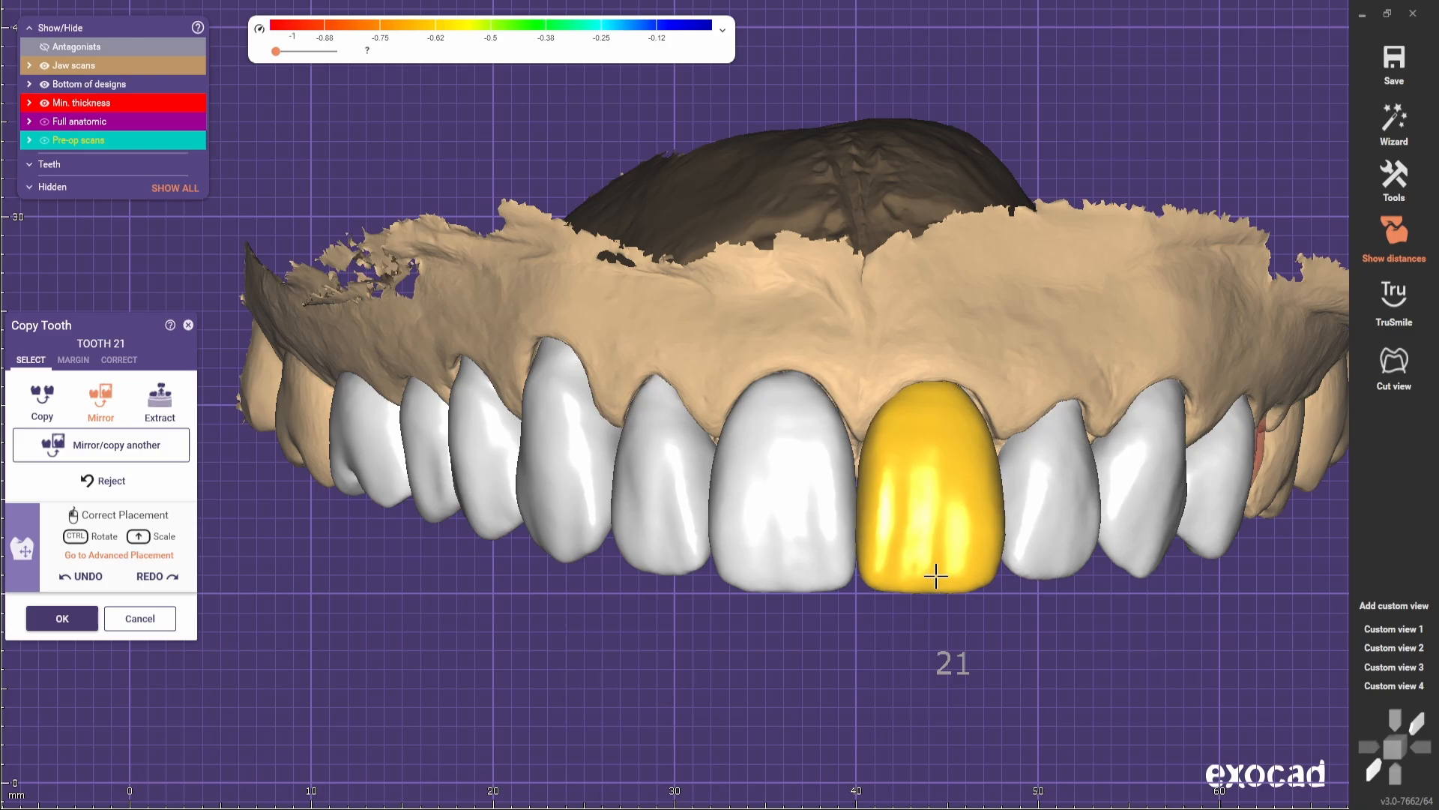
{"action": "scroll", "coordinate": [880, 549], "scroll_direction": "down", "scroll_amount": 3}
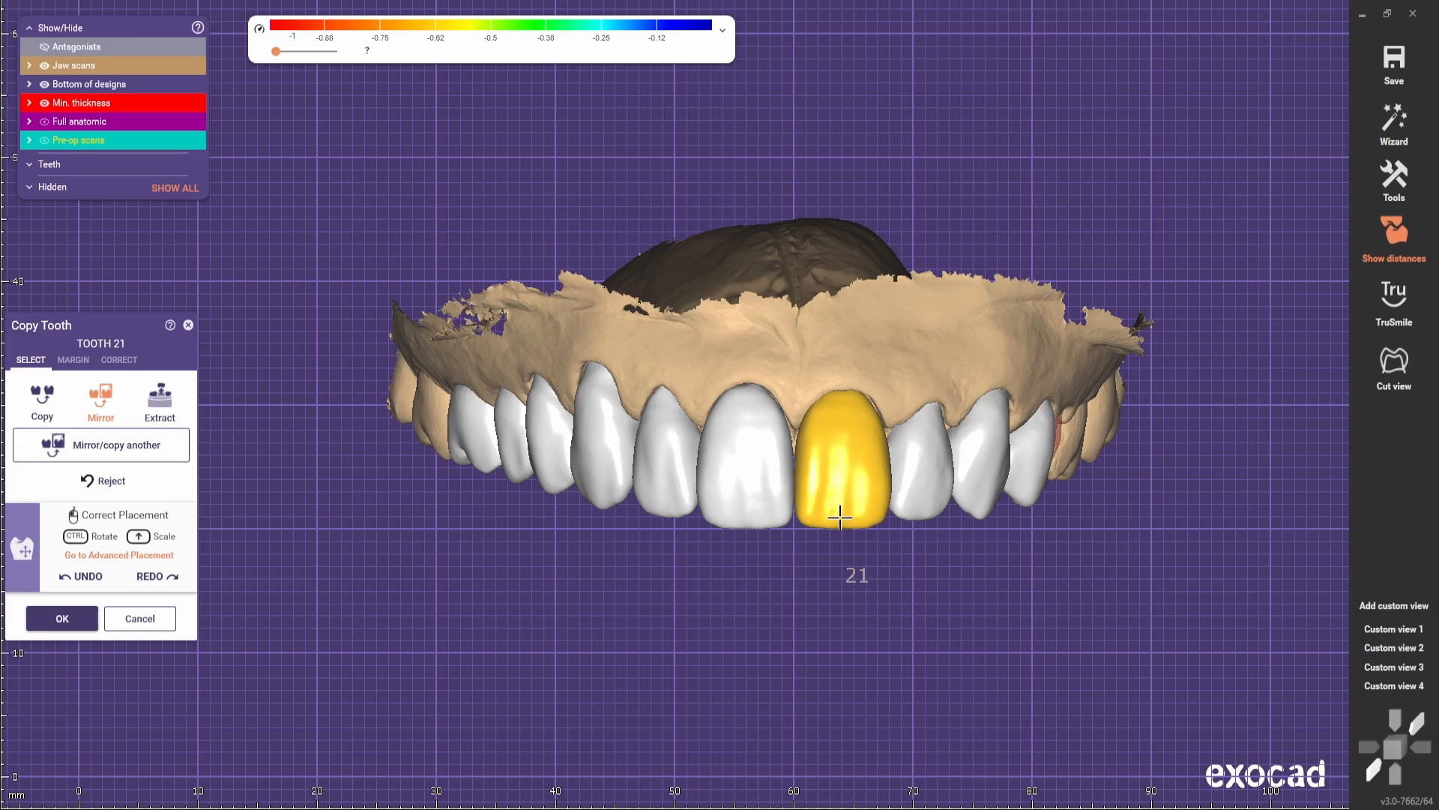
{"action": "left_click", "coordinate": [62, 618]}
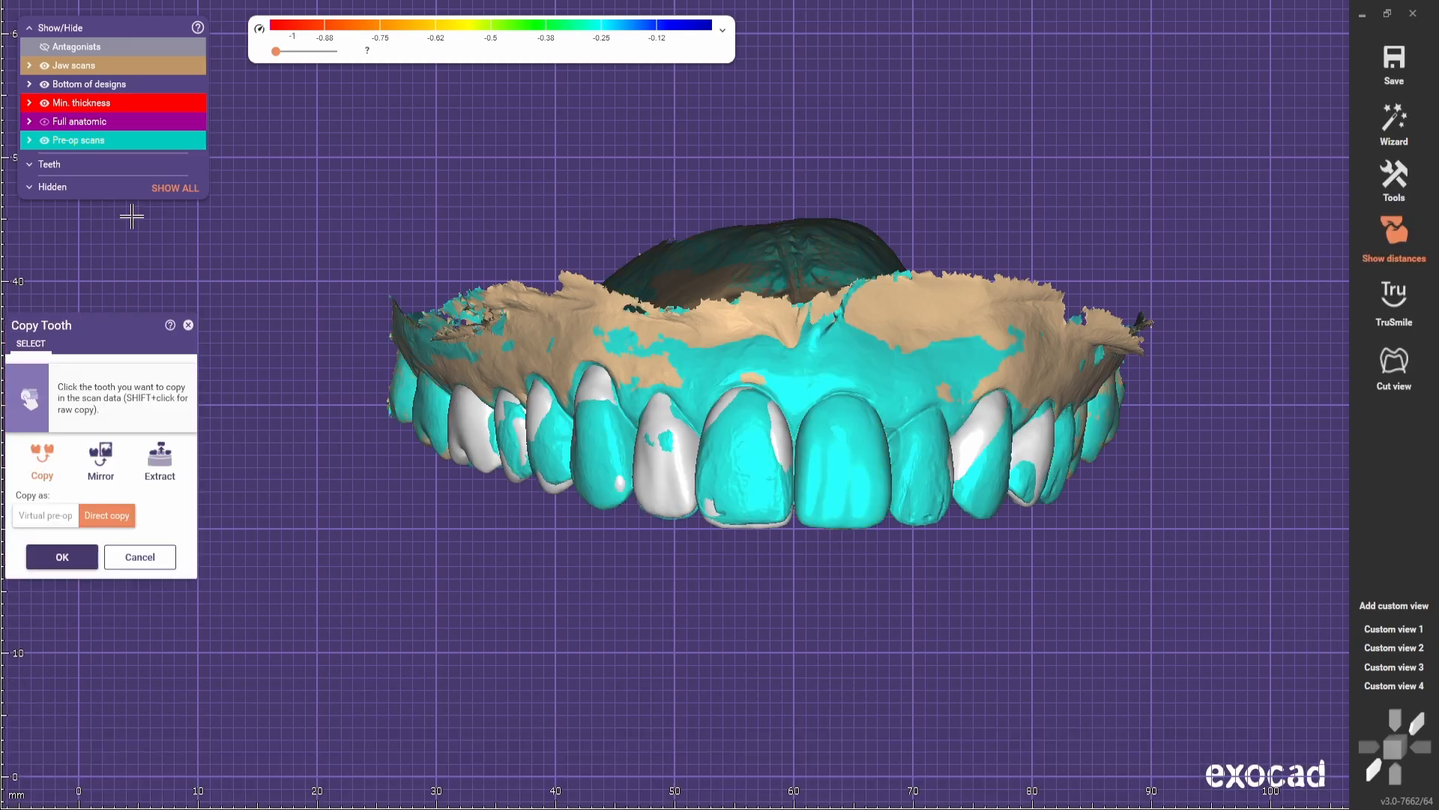
- Hide the pre-op scans and mirror tooth 12 onto the tooth 22 position, replacing the existing tooth and accepting the preparations as correct
{"action": "left_click", "coordinate": [44, 140]}
{"action": "left_click", "coordinate": [652, 475]}
{"action": "left_click", "coordinate": [925, 435]}
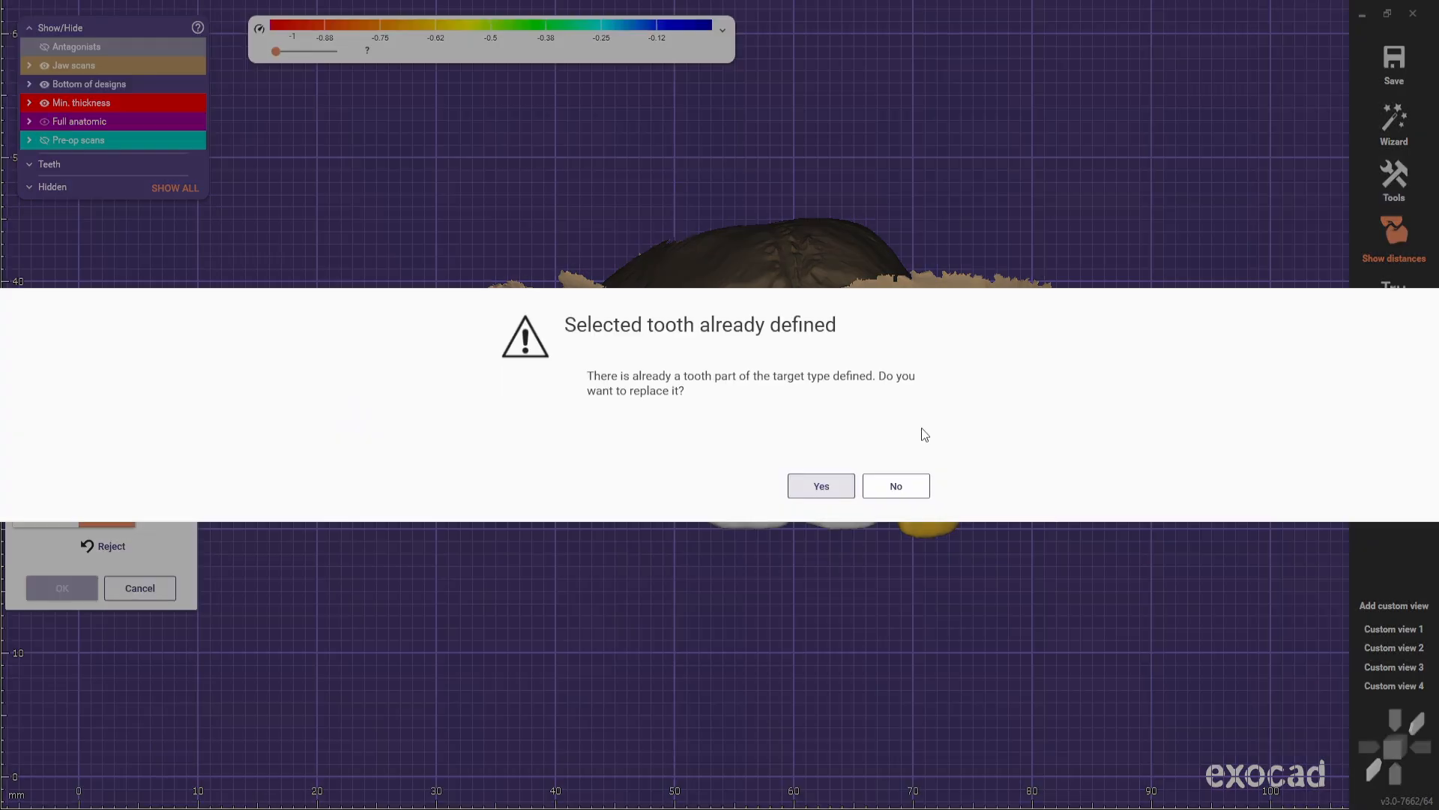
{"action": "left_click", "coordinate": [821, 486]}
{"action": "left_click", "coordinate": [733, 425]}
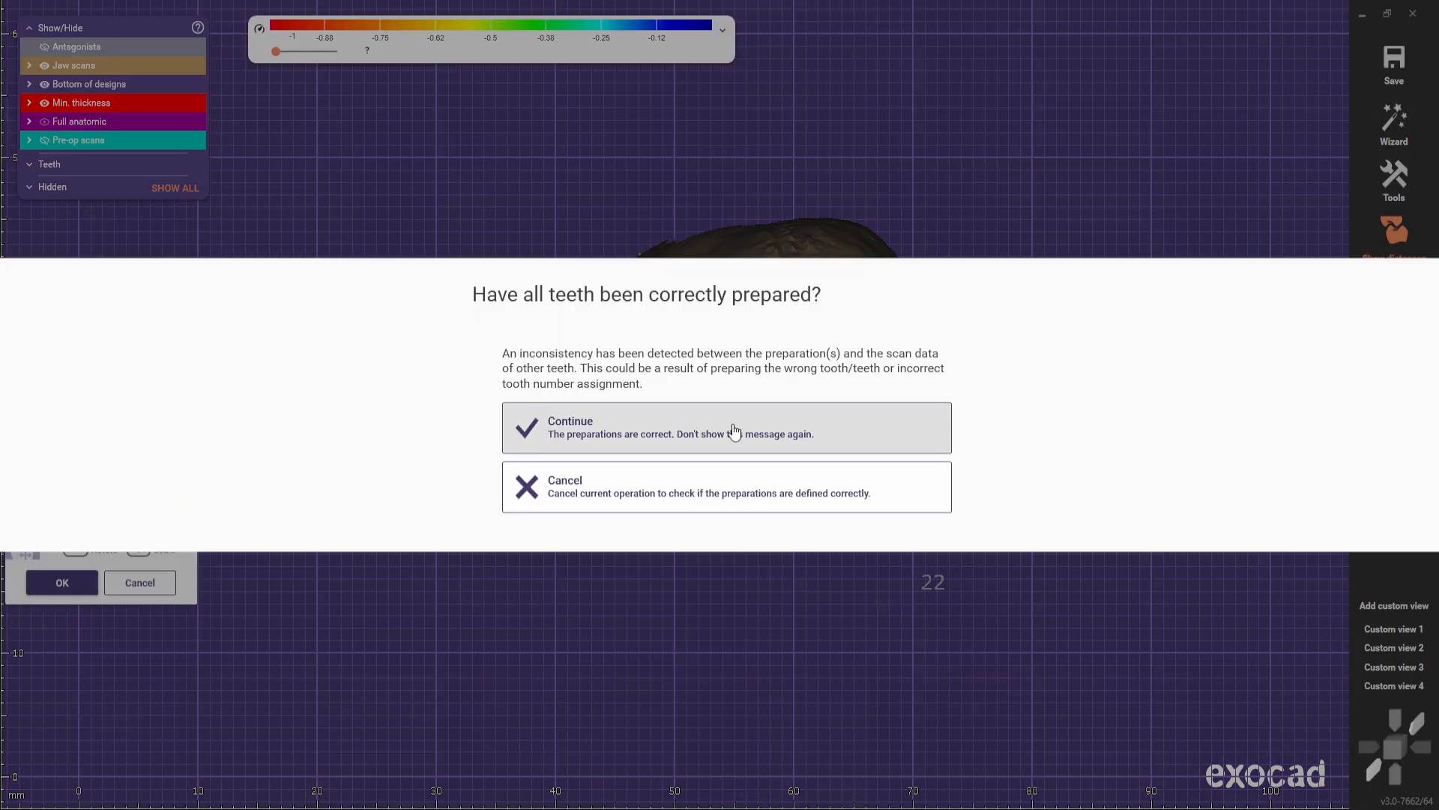
{"action": "left_click", "coordinate": [662, 431]}
- Fit the mirrored tooth 22 over its preparation beside tooth 21, compare it with the pre-op scan, and accept the placement
{"action": "right_click_drag", "start_coordinate": [1064, 667], "coordinate": [958, 670]}
{"action": "left_click_drag", "start_coordinate": [744, 491], "coordinate": [754, 517]}
{"action": "right_click_drag", "start_coordinate": [779, 698], "coordinate": [778, 517]}
{"action": "left_click_drag", "start_coordinate": [693, 259], "coordinate": [704, 315]}
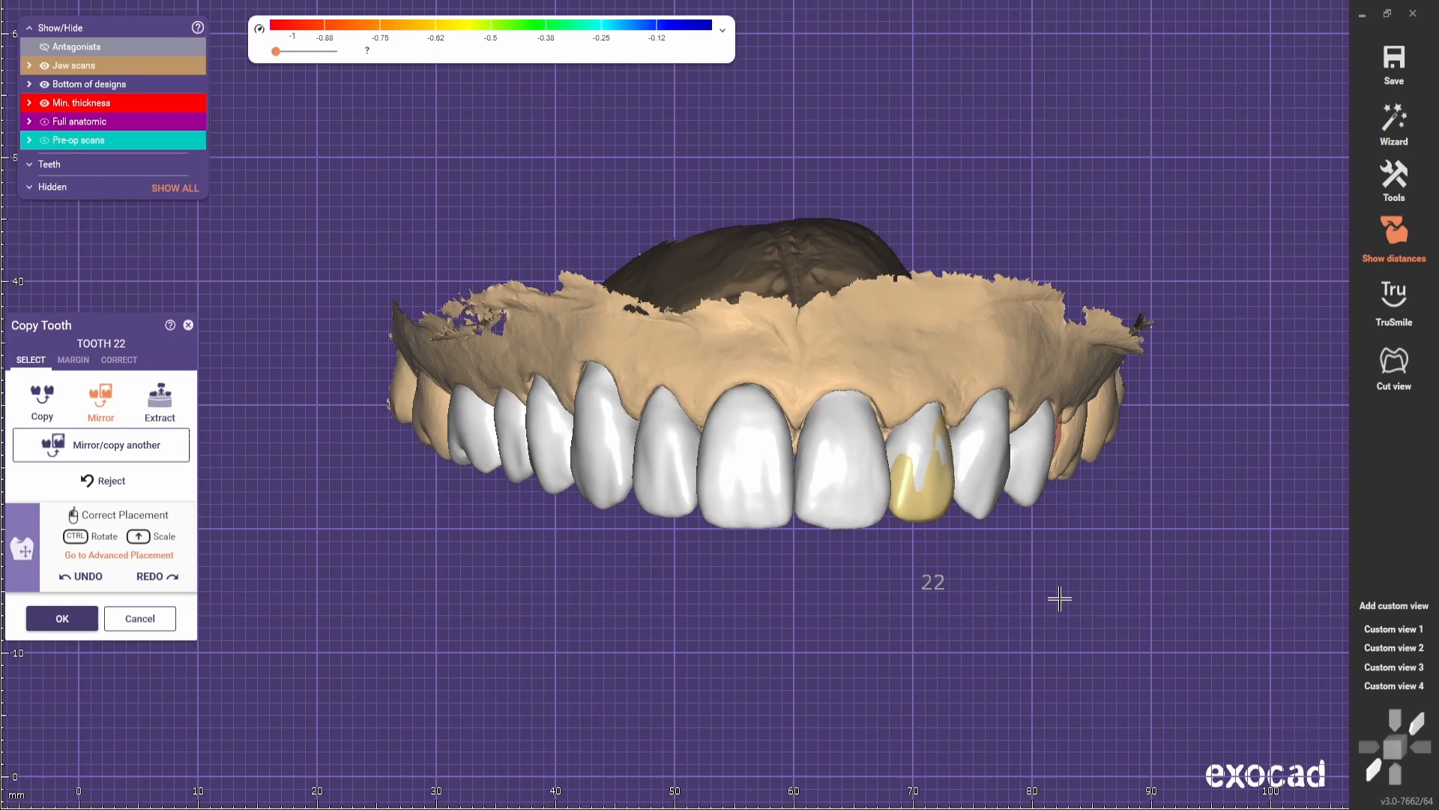
{"action": "left_click_drag", "start_coordinate": [906, 435], "coordinate": [932, 506]}
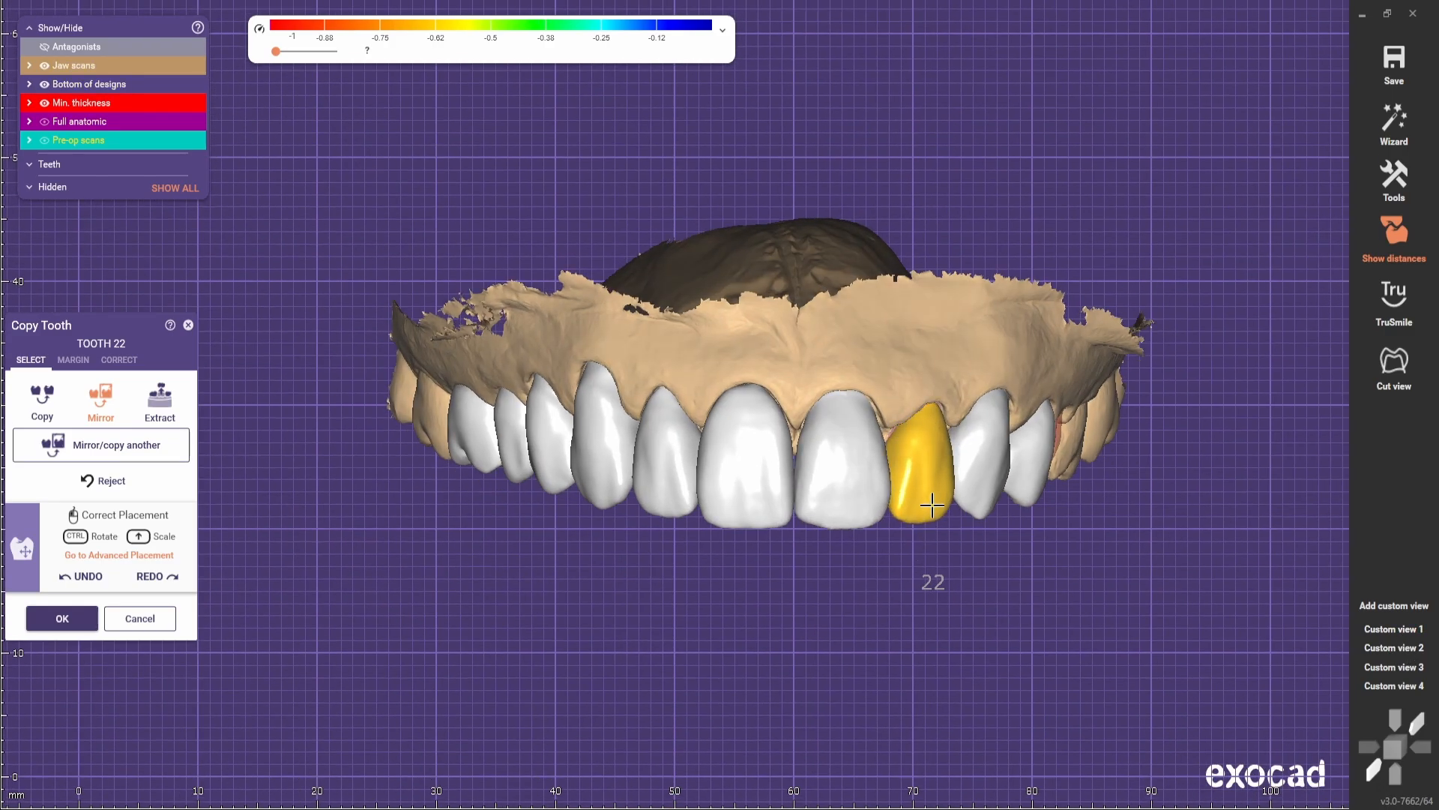
{"action": "middle_click", "coordinate": [870, 500], "text": "ctrl"}
{"action": "left_click", "coordinate": [42, 141]}
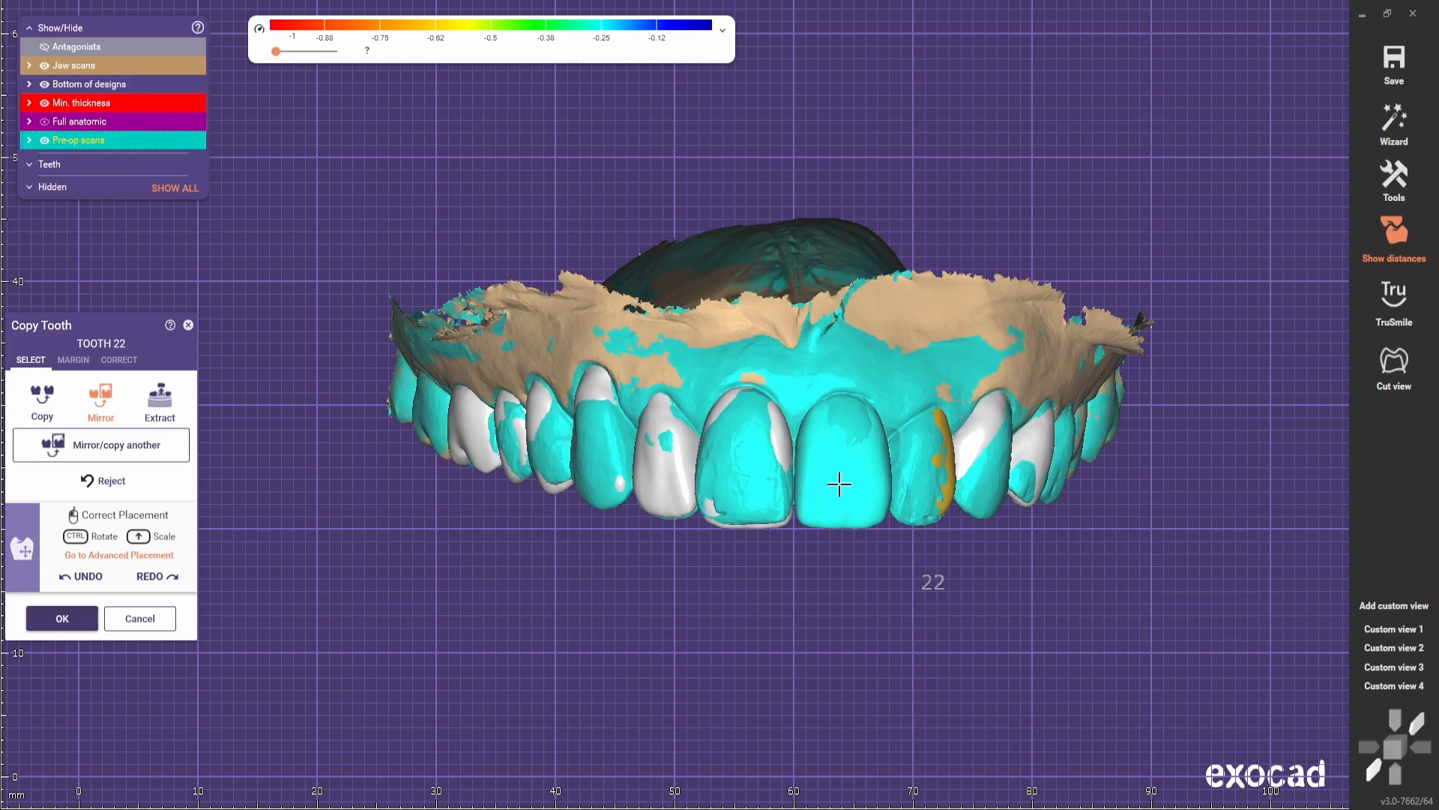
{"action": "middle_click", "coordinate": [854, 414], "text": "ctrl"}
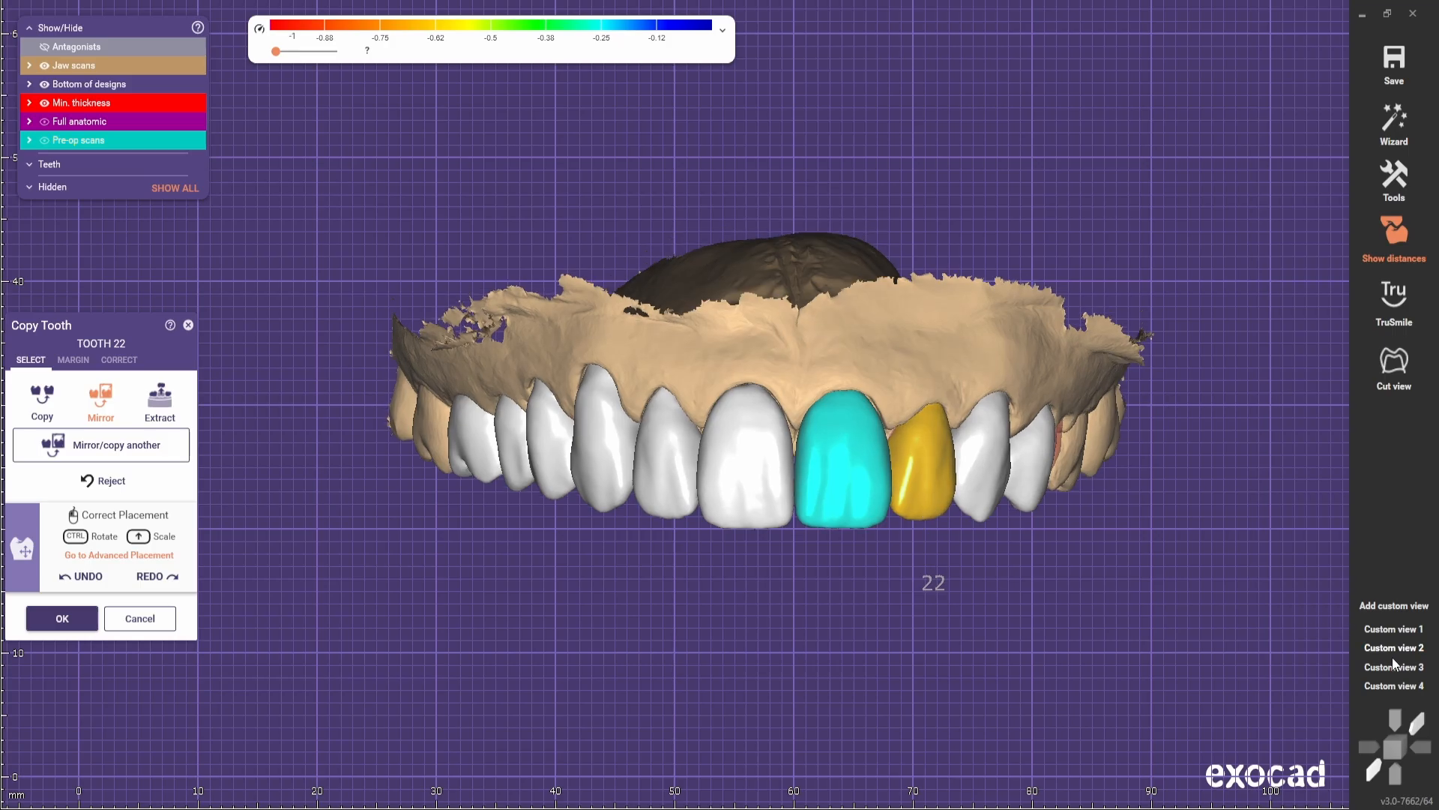
{"action": "right_click_drag", "start_coordinate": [933, 509], "coordinate": [912, 391]}
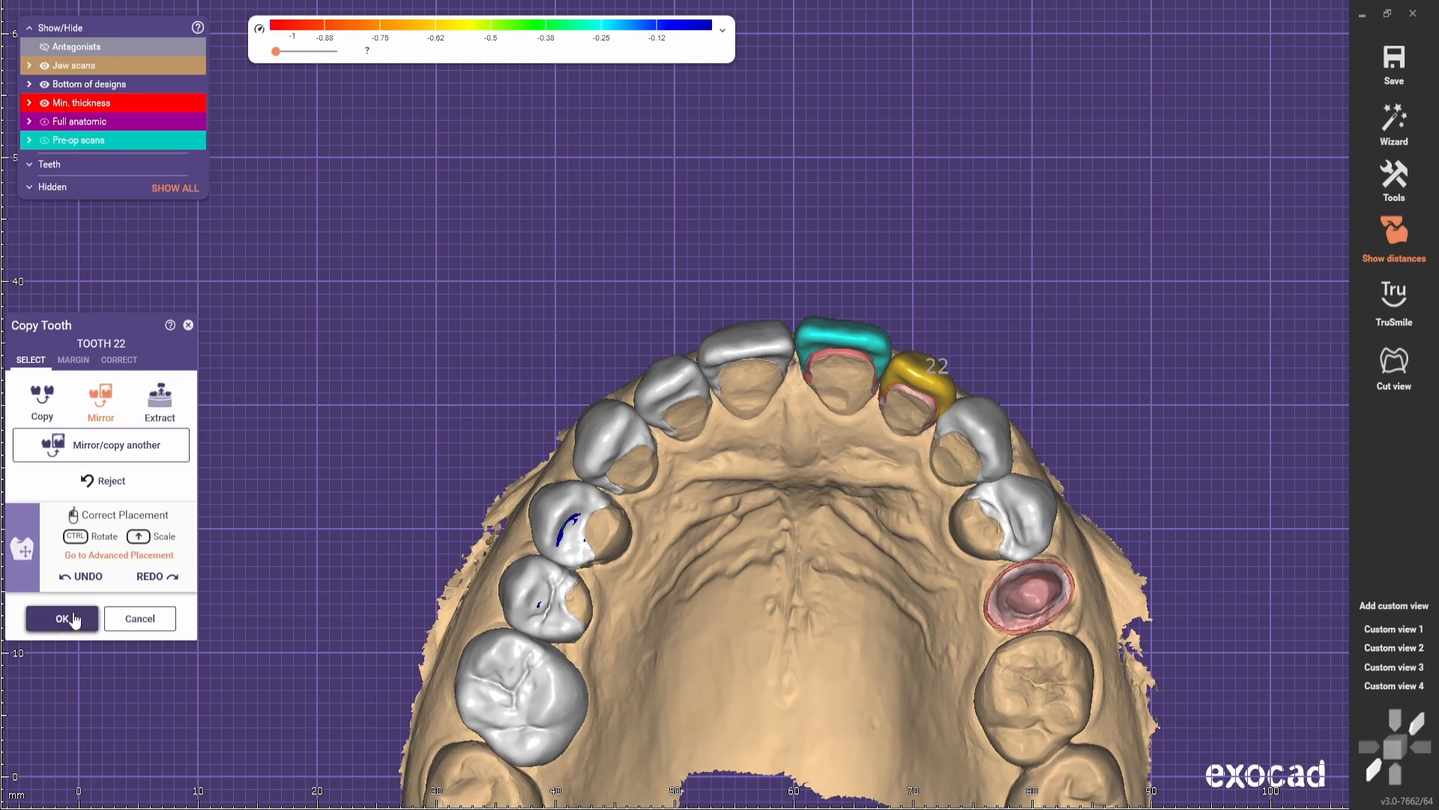
{"action": "left_click", "coordinate": [63, 618]}
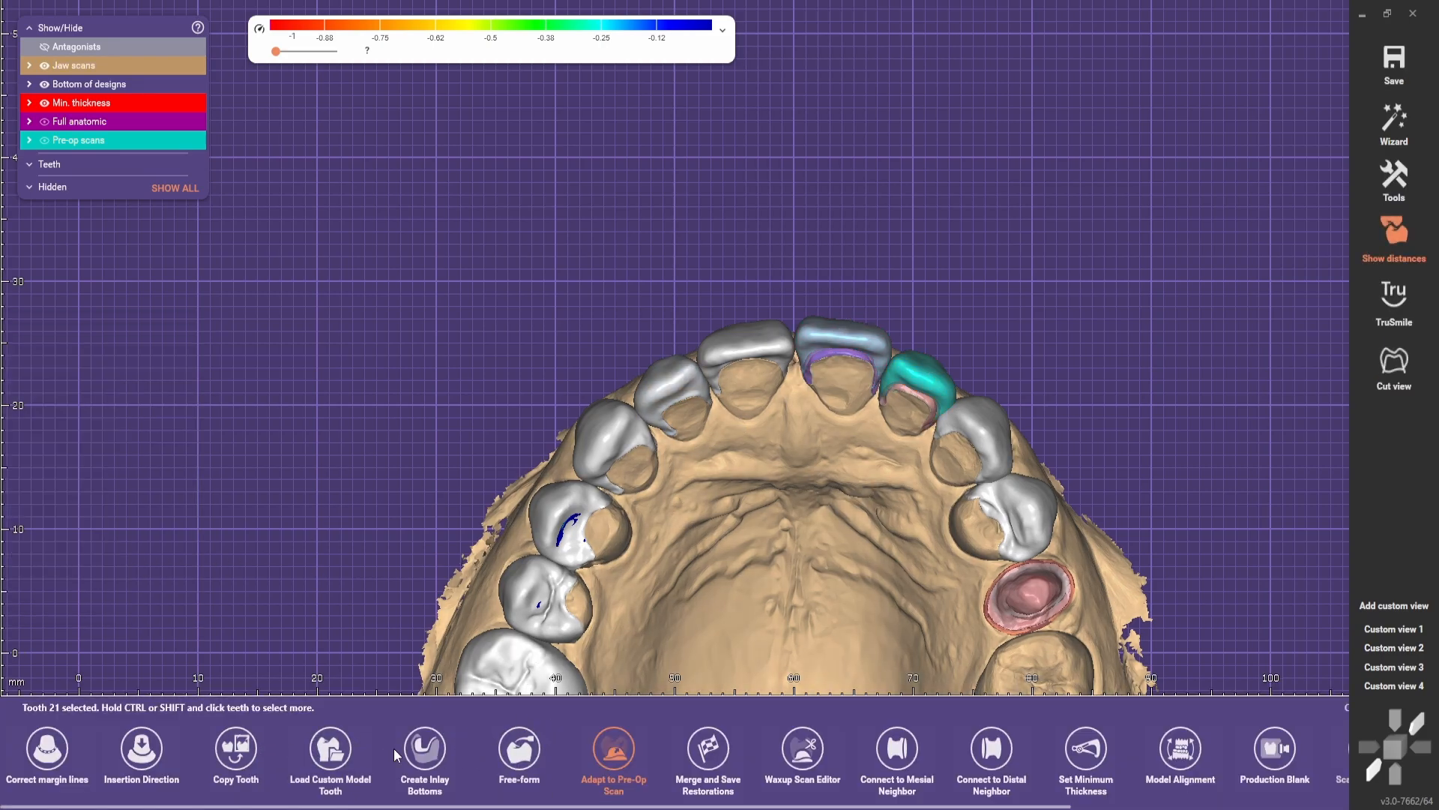
{"action": "left_click", "coordinate": [238, 752]}
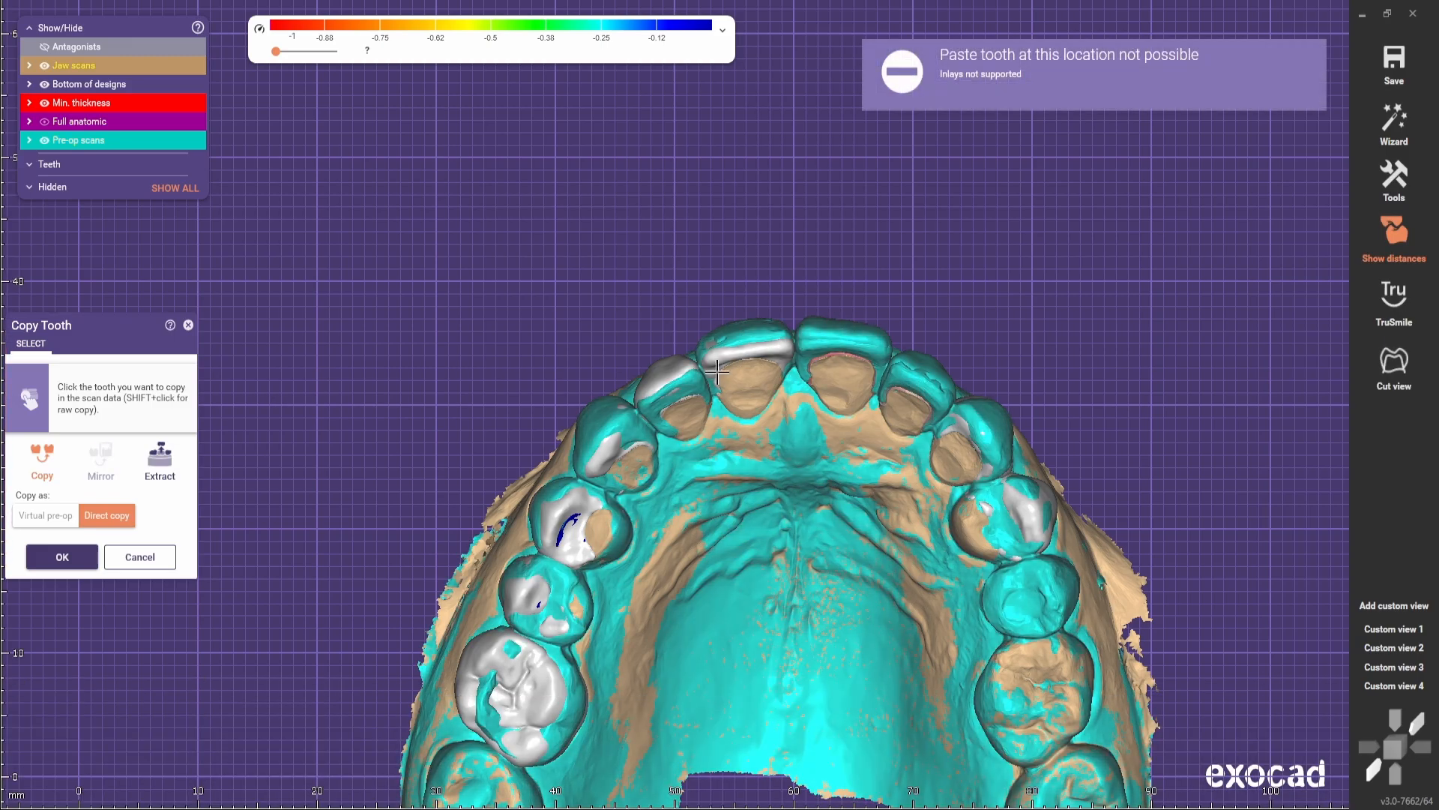
{"action": "scroll", "coordinate": [717, 372], "scroll_direction": "down", "scroll_amount": 4}
{"action": "right_click_drag", "start_coordinate": [730, 333], "coordinate": [495, 557]}
{"action": "left_click", "coordinate": [130, 553]}
{"action": "right_click_drag", "start_coordinate": [729, 619], "coordinate": [777, 483]}
- Mirror tooth 11 again as a direct copy with tooth 21 as target, replacing the existing tooth and hiding the pre-op scans
{"action": "left_click", "coordinate": [739, 318]}
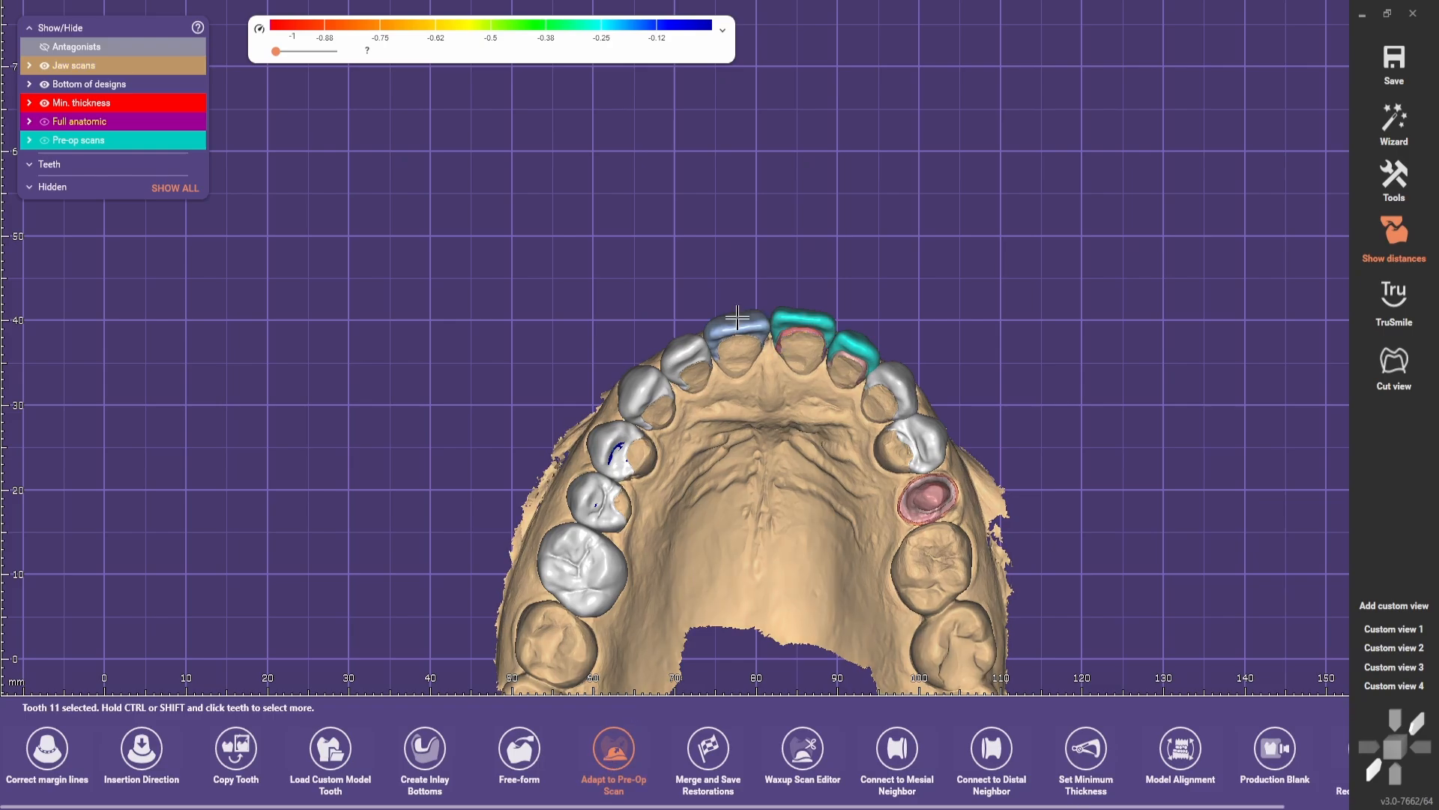
{"action": "left_click", "coordinate": [235, 751]}
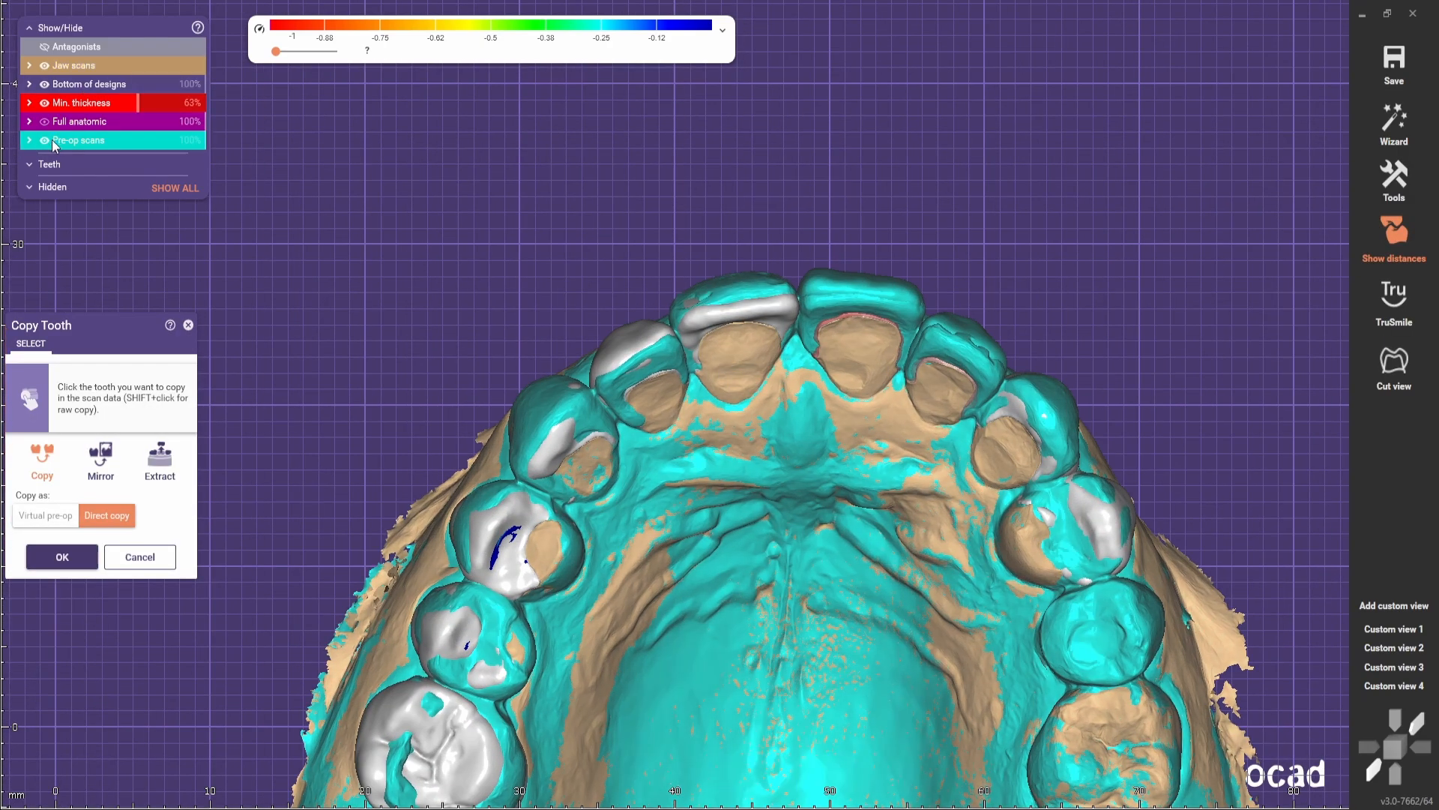
{"action": "left_click", "coordinate": [45, 140]}
{"action": "left_click", "coordinate": [862, 339]}
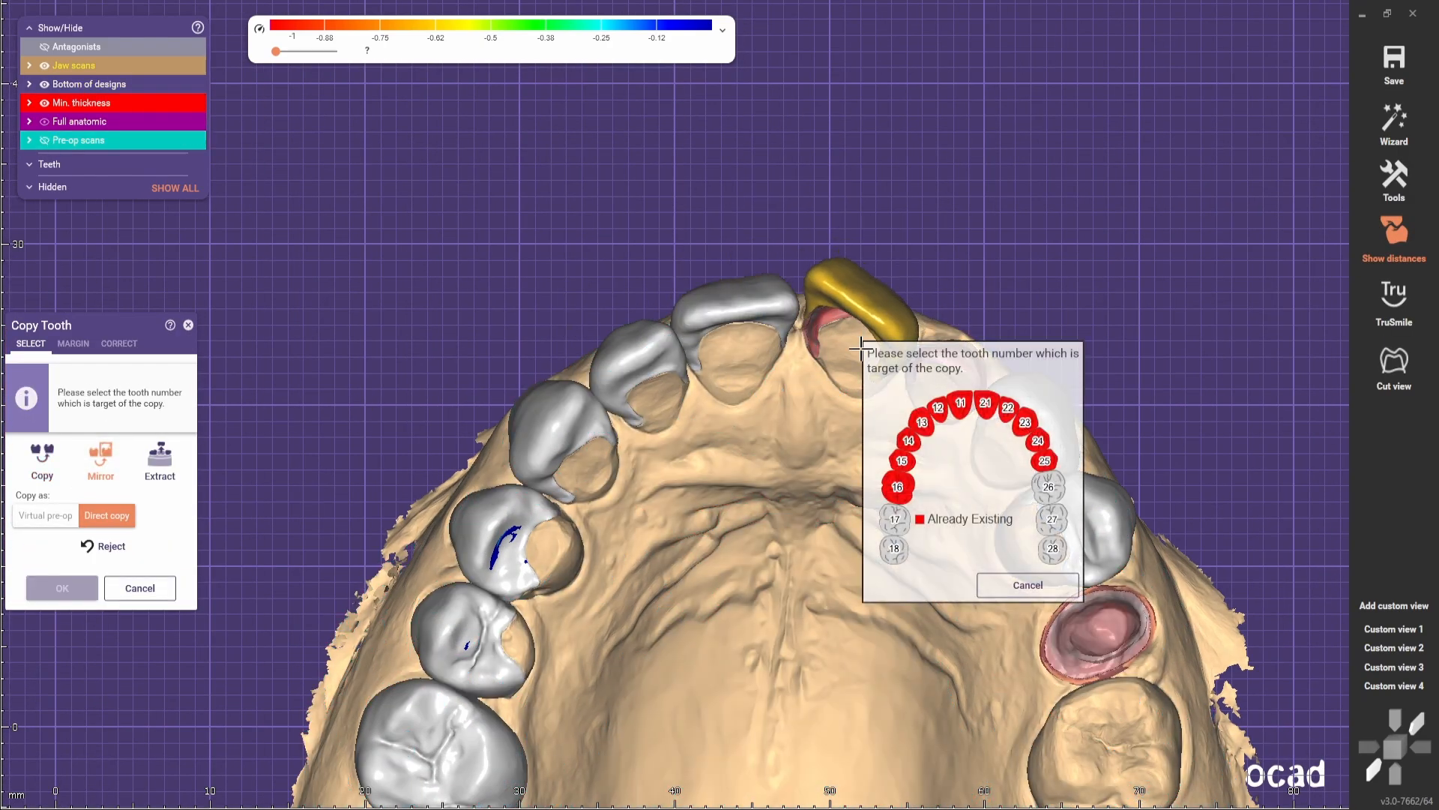
{"action": "left_click", "coordinate": [988, 406]}
{"action": "left_click", "coordinate": [827, 489]}
{"action": "left_click", "coordinate": [759, 442]}
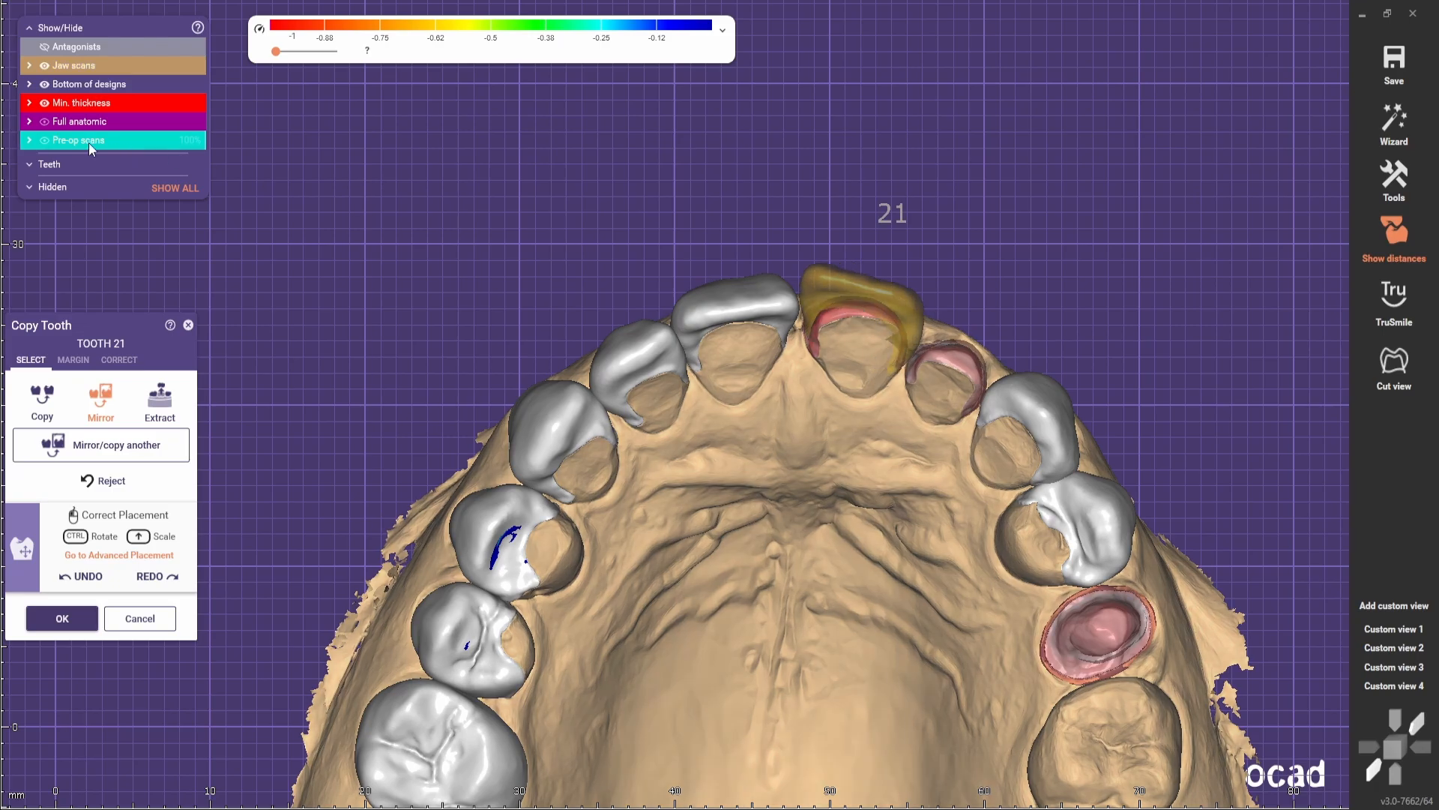
- Rotate the mirrored tooth 21 from the occlusal side into line with the arch, using the pre-op scan as a reference
{"action": "left_click", "coordinate": [44, 140]}
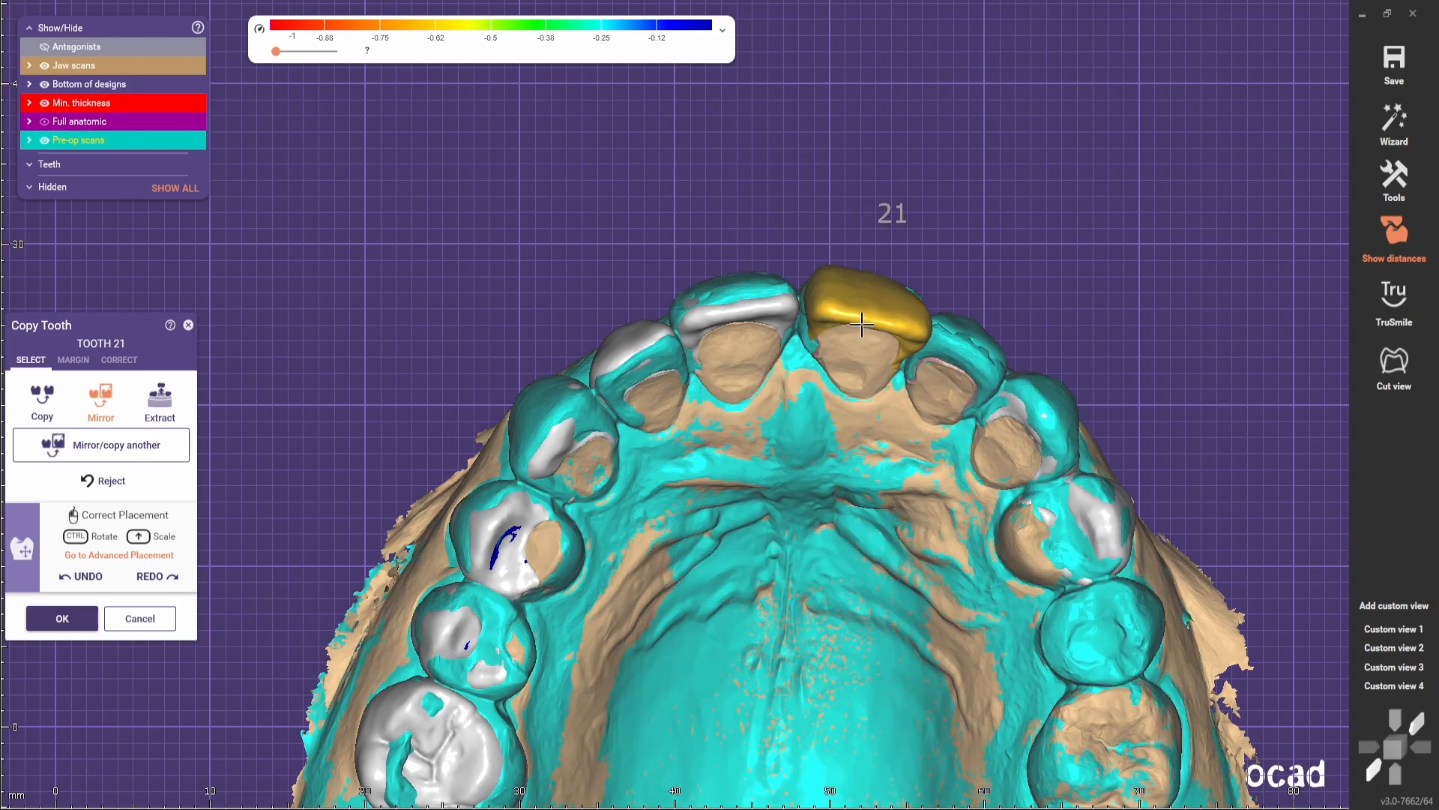
{"action": "left_click", "coordinate": [44, 65]}
{"action": "key", "text": "p"}
{"action": "key", "text": "j"}
{"action": "left_click_drag", "start_coordinate": [868, 296], "coordinate": [904, 321], "text": "ctrl"}
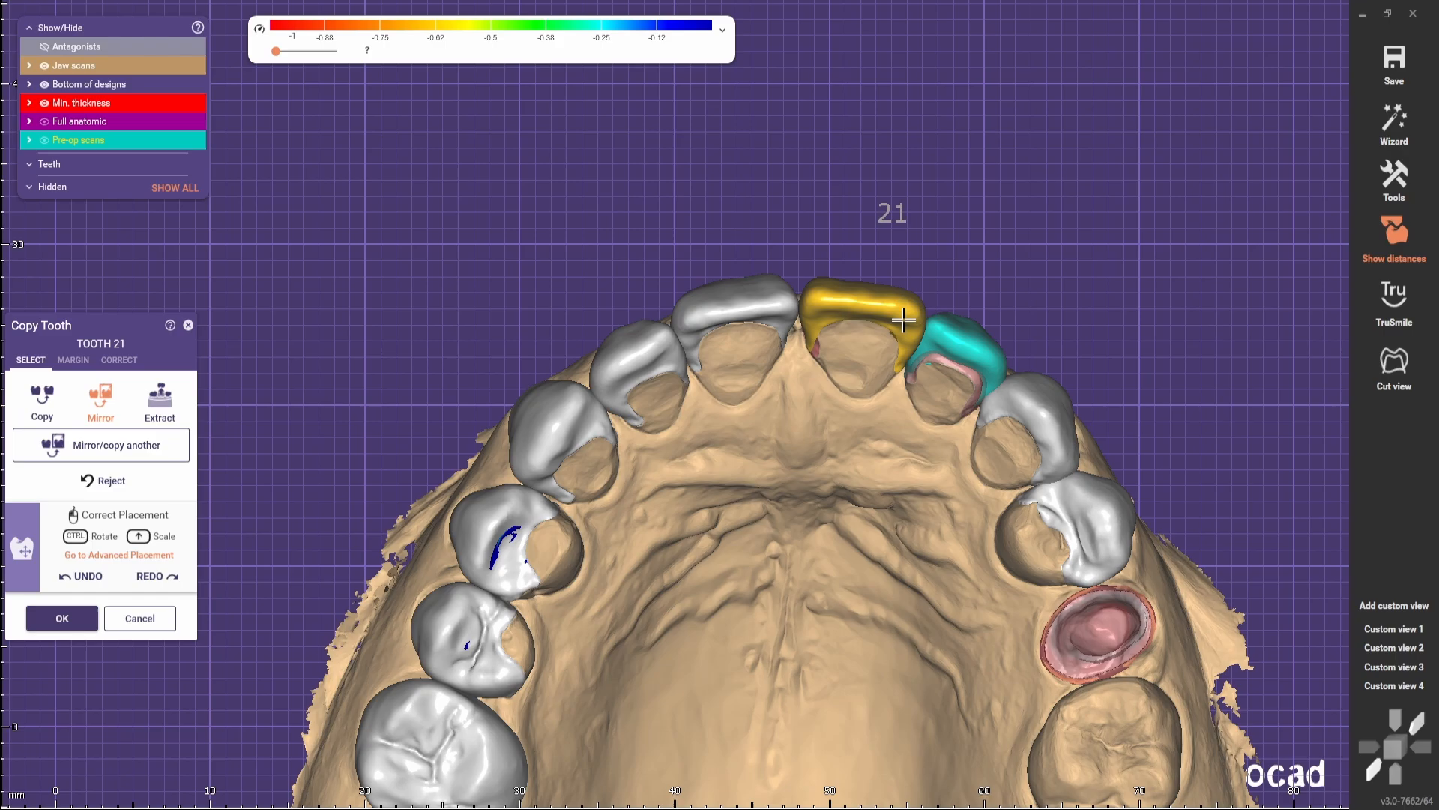
- Fine-tune the position of tooth 21 from the front and occlusal sides to match tooth 11, and accept the placement
{"action": "left_click", "coordinate": [1391, 650]}
{"action": "left_click_drag", "start_coordinate": [823, 572], "coordinate": [856, 477]}
{"action": "left_click", "coordinate": [1393, 634]}
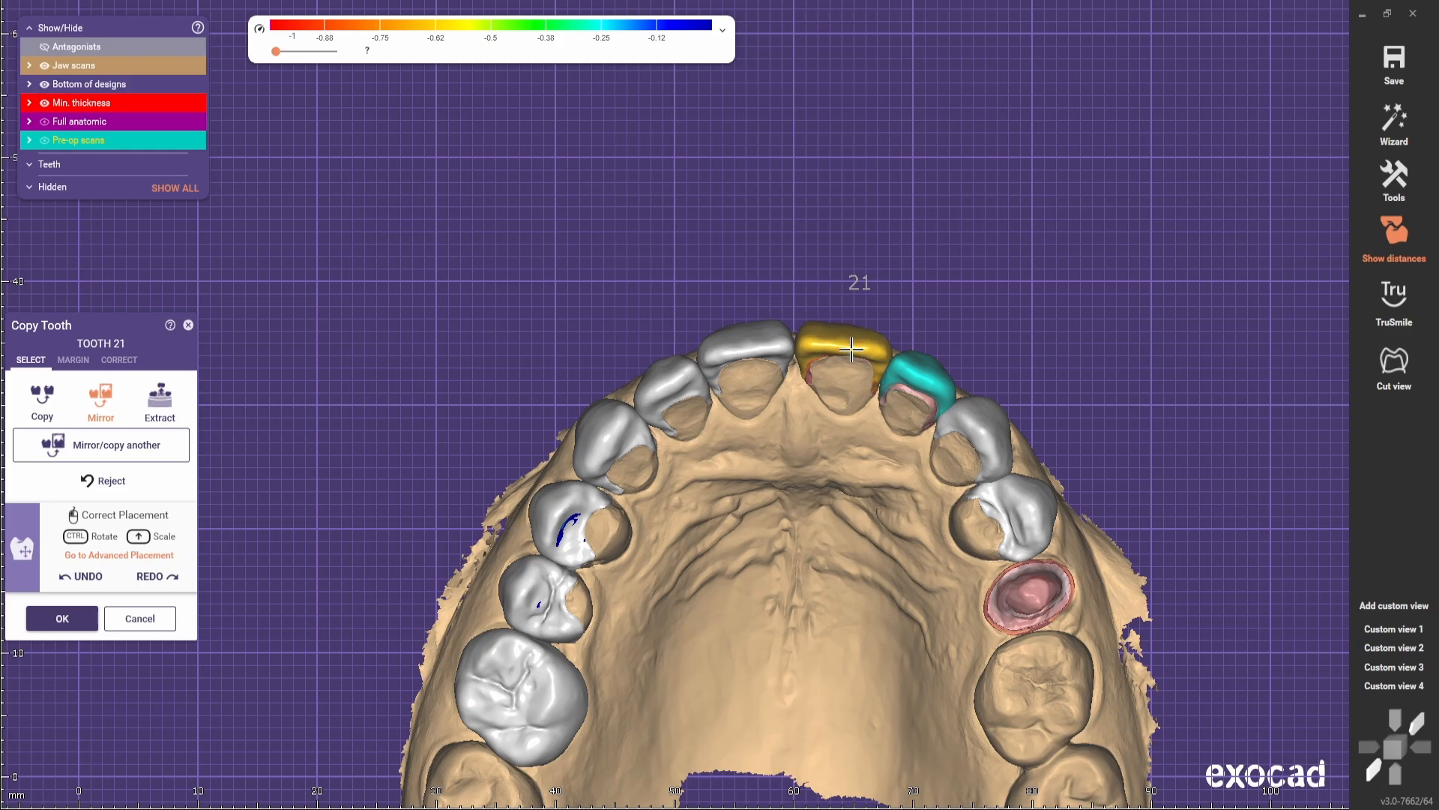
{"action": "left_click", "coordinate": [1386, 646]}
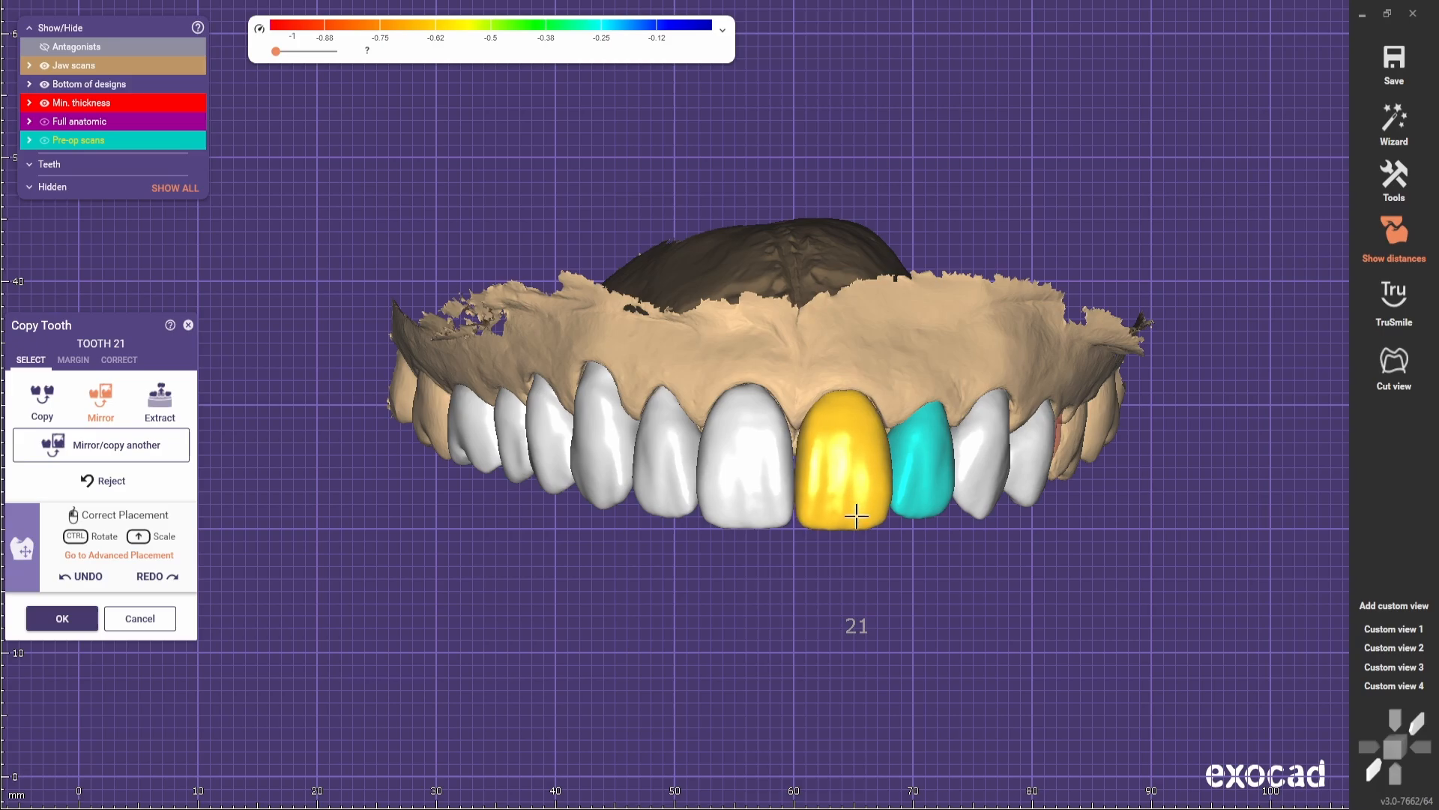
{"action": "left_click", "coordinate": [1394, 628]}
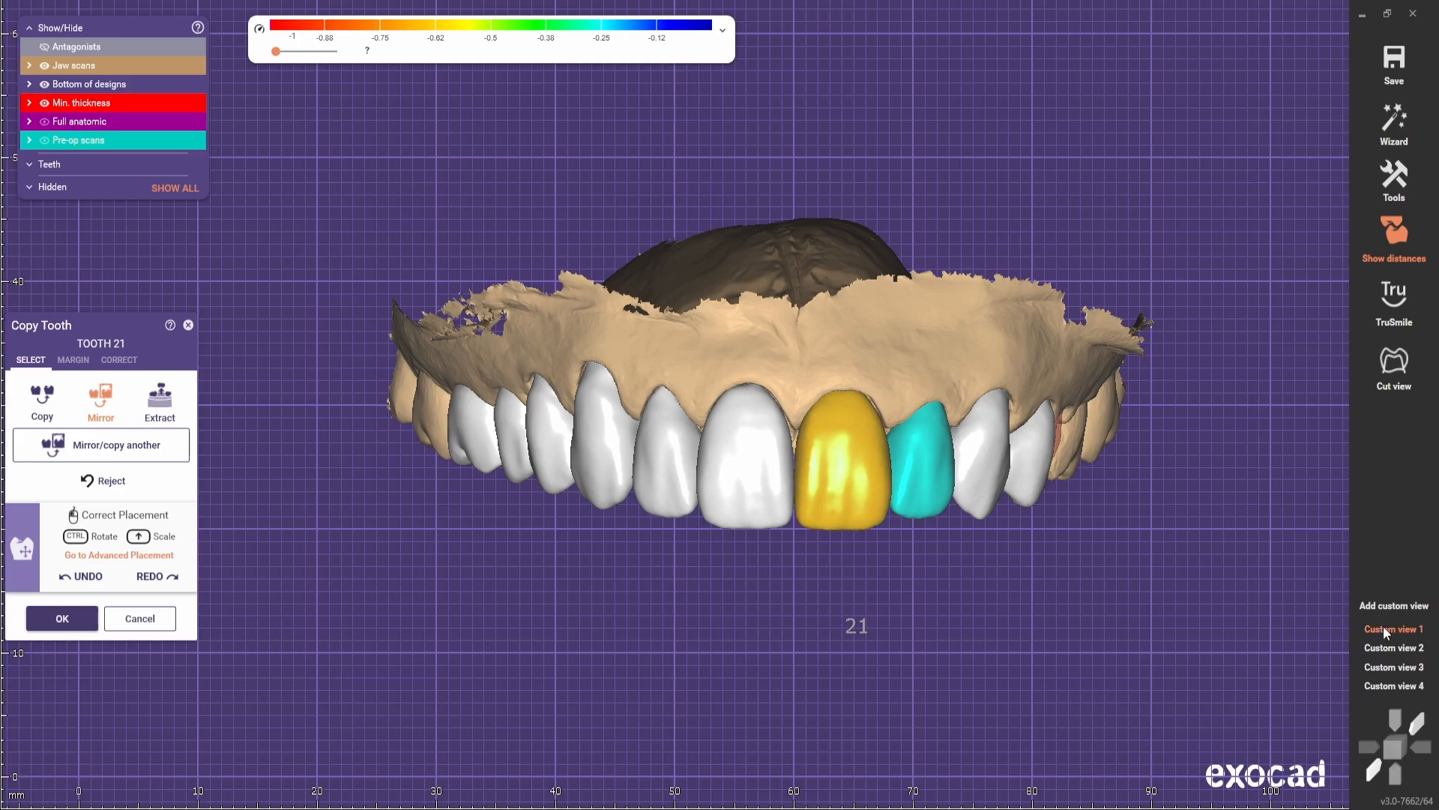
{"action": "left_click_drag", "start_coordinate": [806, 365], "coordinate": [807, 367]}
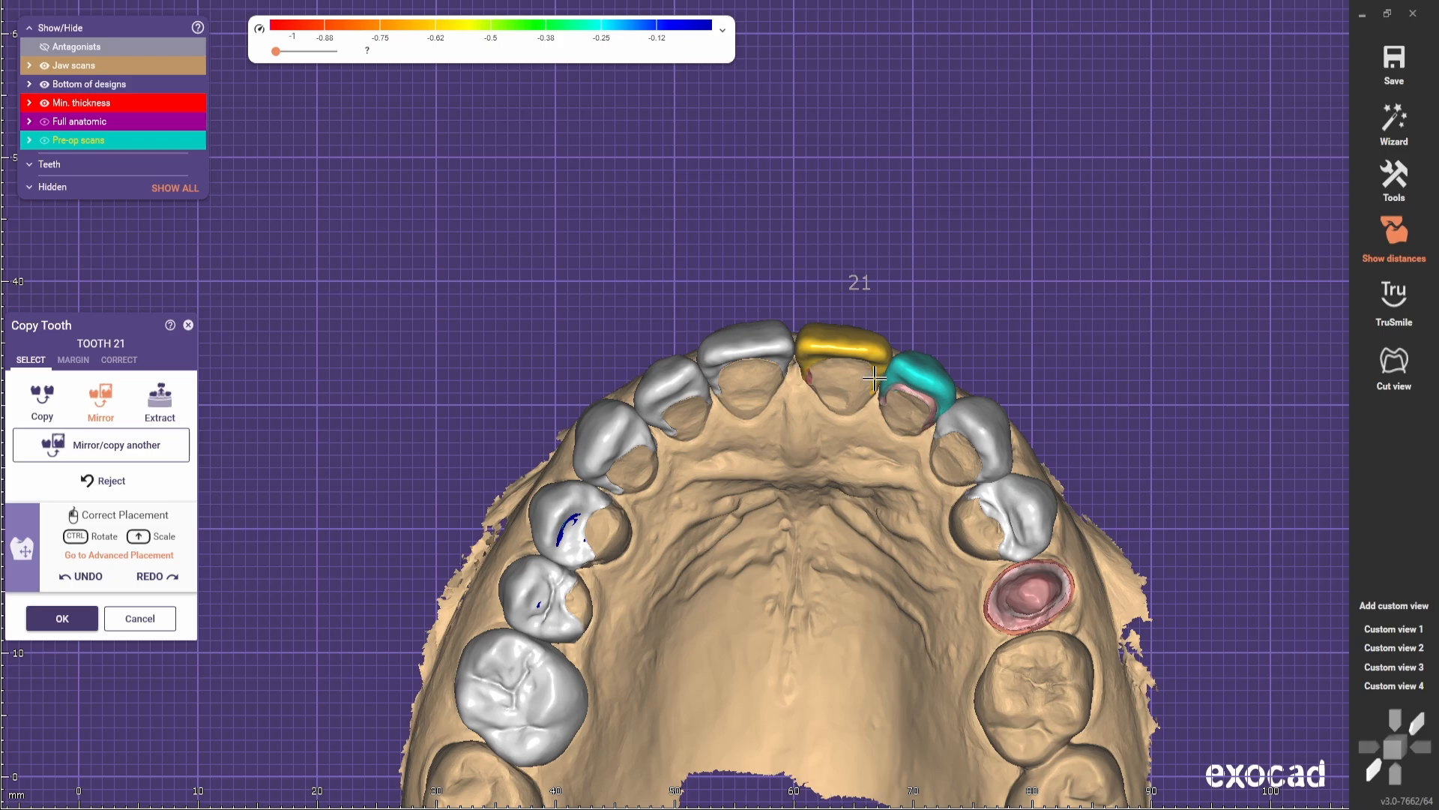
{"action": "left_click", "coordinate": [62, 618]}
- Copy tooth 13 onto the tooth 23 position as a direct copy, replacing the existing tooth and accepting the preparations as correct
{"action": "left_click", "coordinate": [1379, 627]}
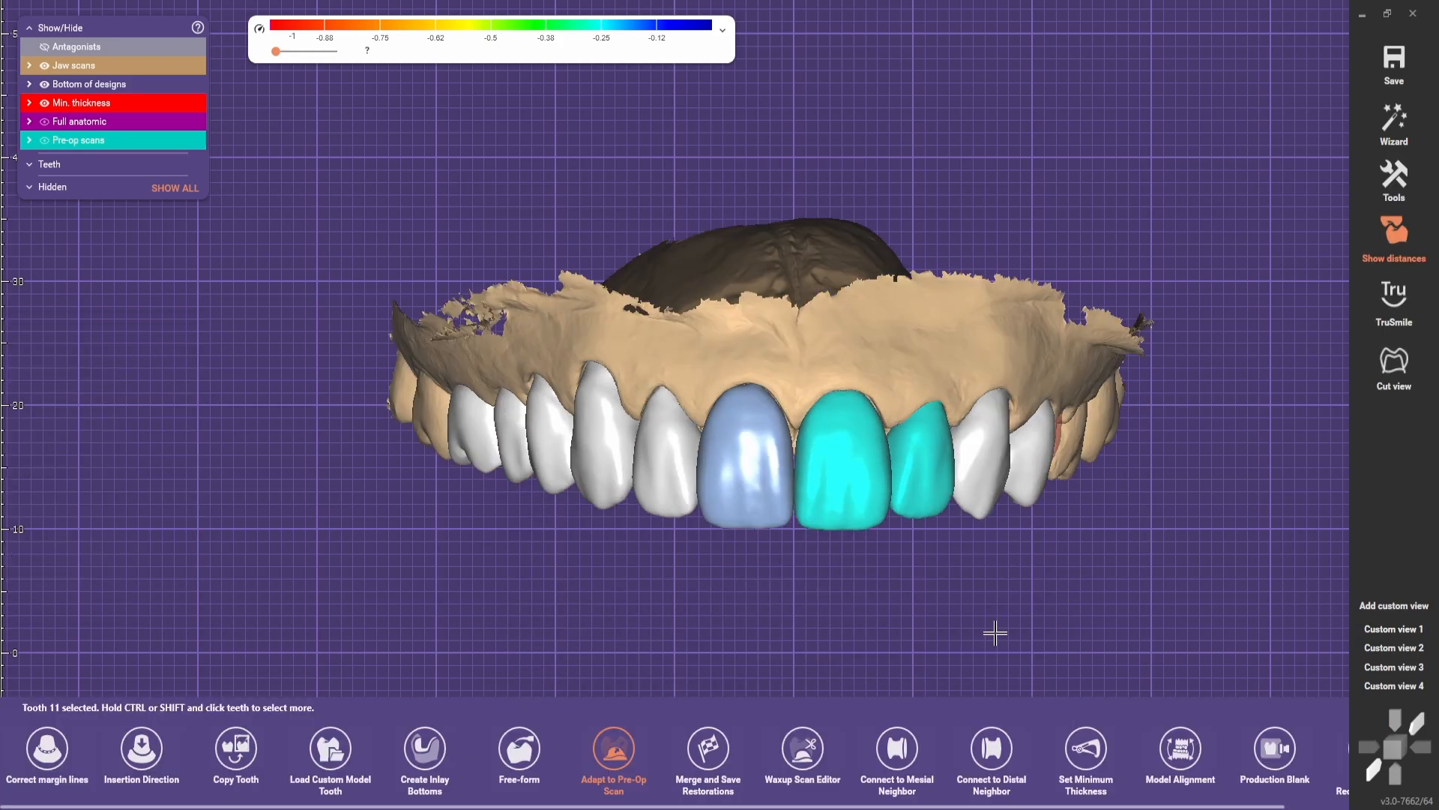
{"action": "left_click", "coordinate": [234, 749]}
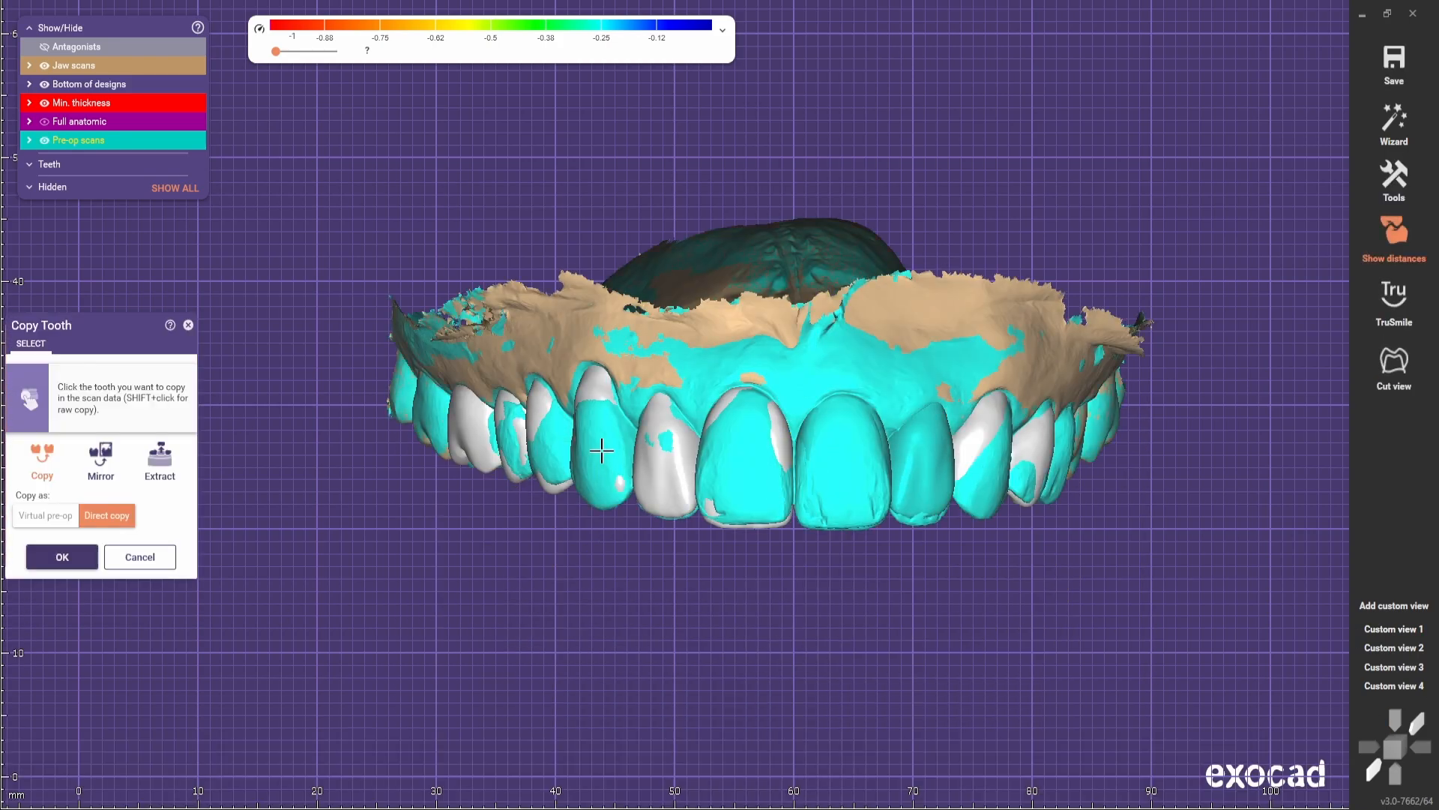
{"action": "left_click", "coordinate": [602, 450]}
{"action": "left_click", "coordinate": [995, 407]}
{"action": "left_click", "coordinate": [755, 426]}
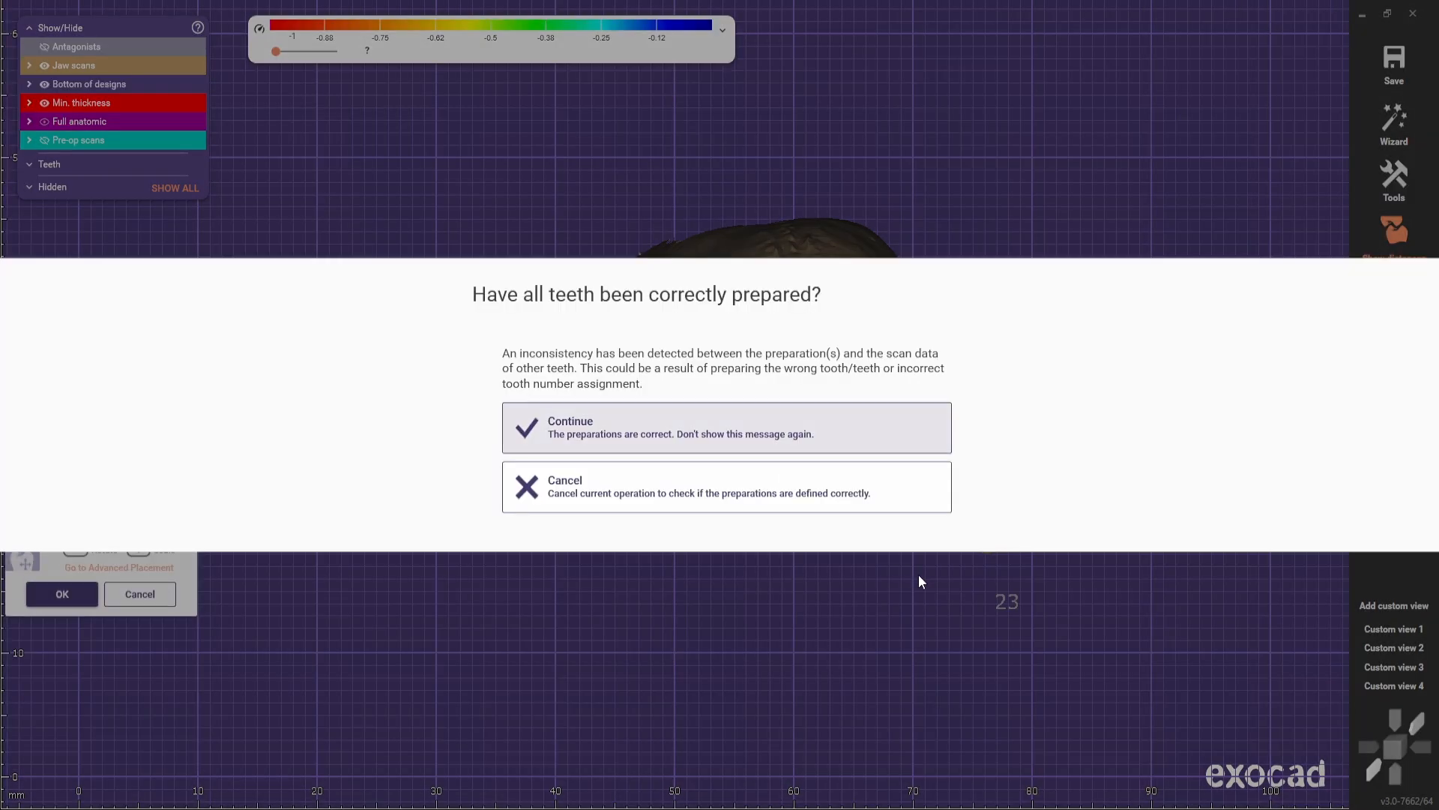
{"action": "left_click", "coordinate": [862, 431]}
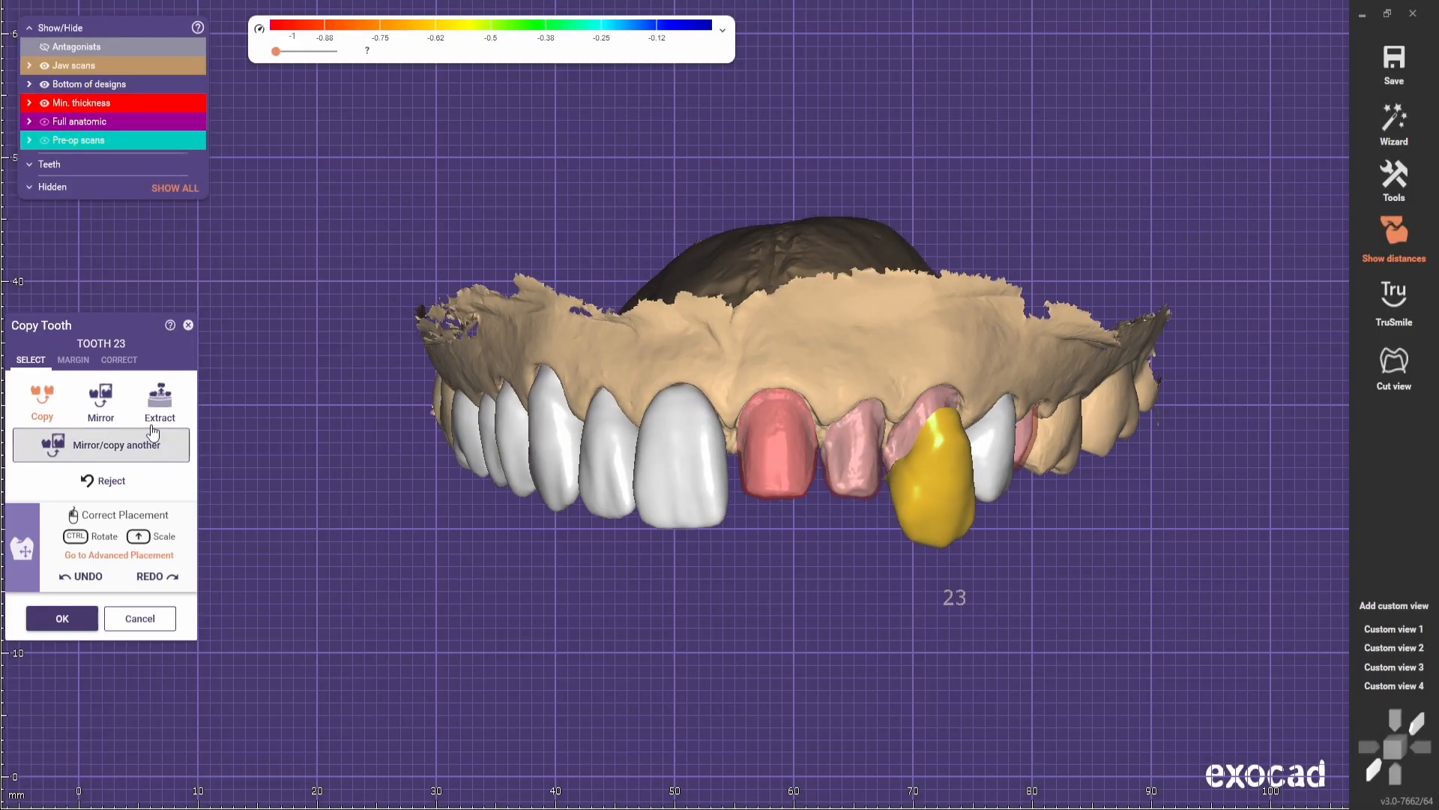
- Switch the tooth 23 copy to a mirrored one and rotate it upright into the arch
{"action": "left_click", "coordinate": [100, 402]}
{"action": "left_click_drag", "start_coordinate": [948, 504], "coordinate": [939, 581], "text": "ctrl"}
{"action": "scroll", "coordinate": [613, 674], "scroll_direction": "up", "scroll_amount": 1}
{"action": "right_click_drag", "start_coordinate": [938, 582], "coordinate": [588, 359]}
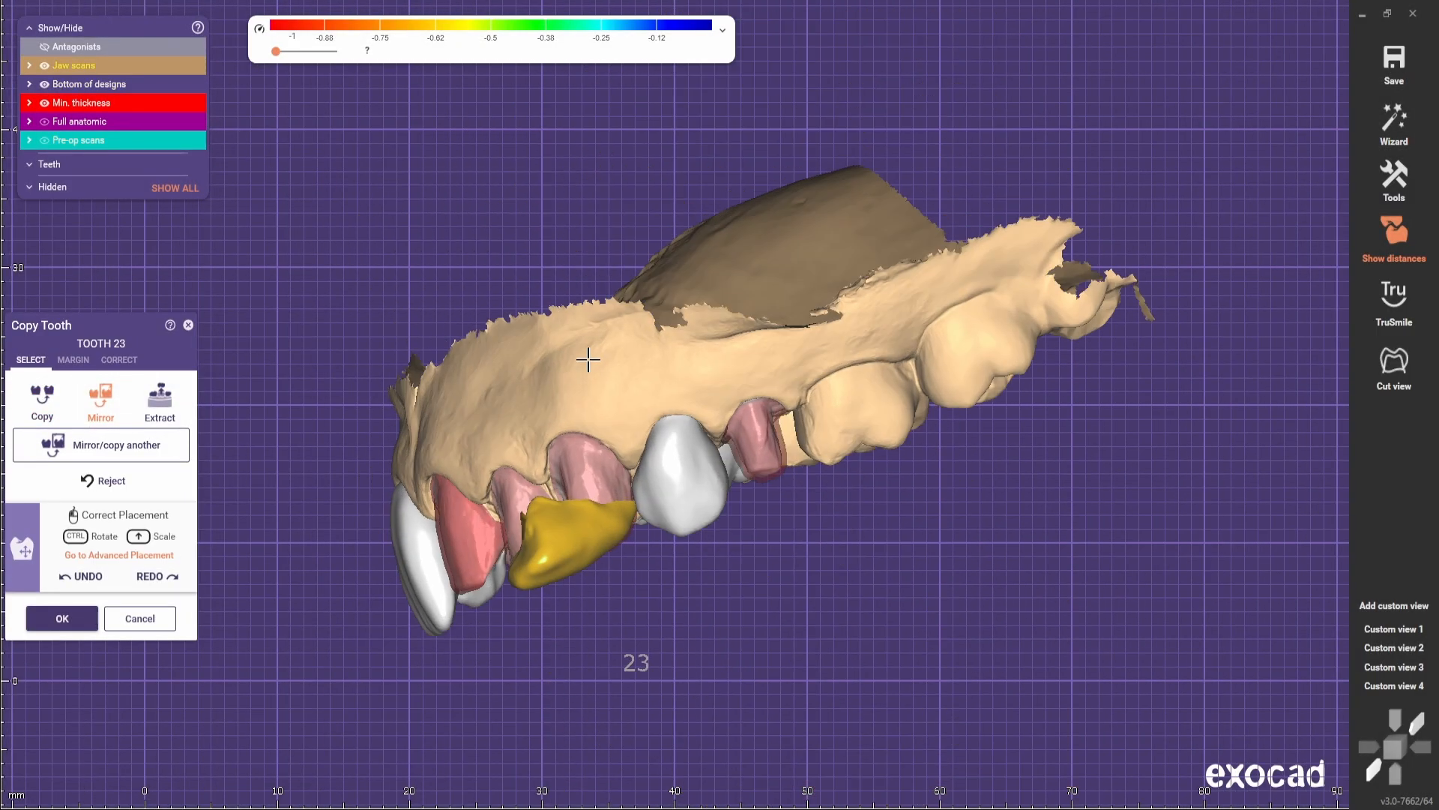
{"action": "mouse_move", "coordinate": [578, 553]}
{"action": "left_mouse_down", "text": "ctrl"}
{"action": "mouse_move", "coordinate": [549, 527]}
{"action": "mouse_move", "coordinate": [600, 540]}
{"action": "left_mouse_up", "text": "ctrl"}
{"action": "left_click", "coordinate": [1388, 630]}
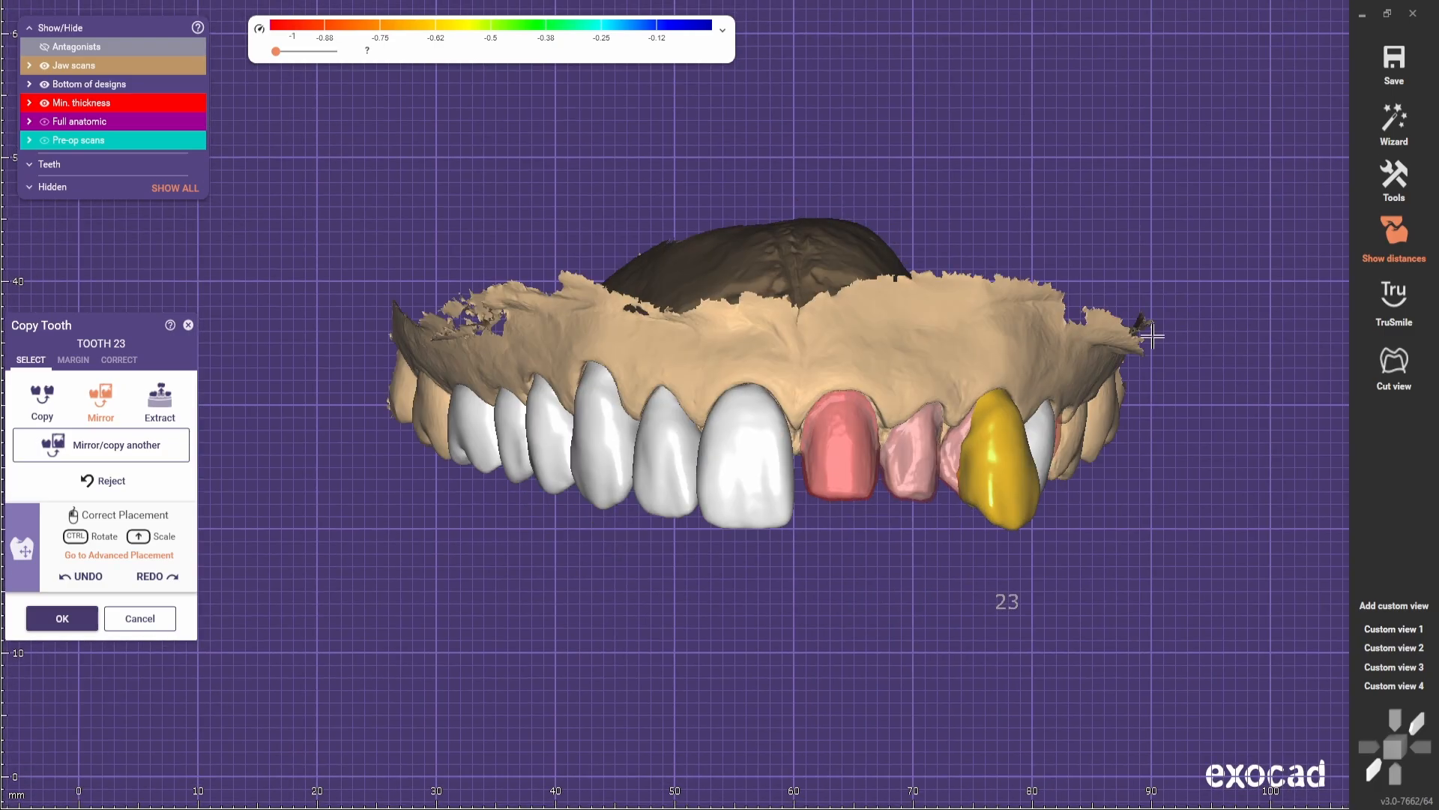
- Show the pre-op scans of teeth 21 and 22, and align mirrored tooth 23 with them from the front and occlusal sides
{"action": "left_click", "coordinate": [29, 140]}
{"action": "left_click", "coordinate": [62, 158]}
{"action": "left_click", "coordinate": [61, 177]}
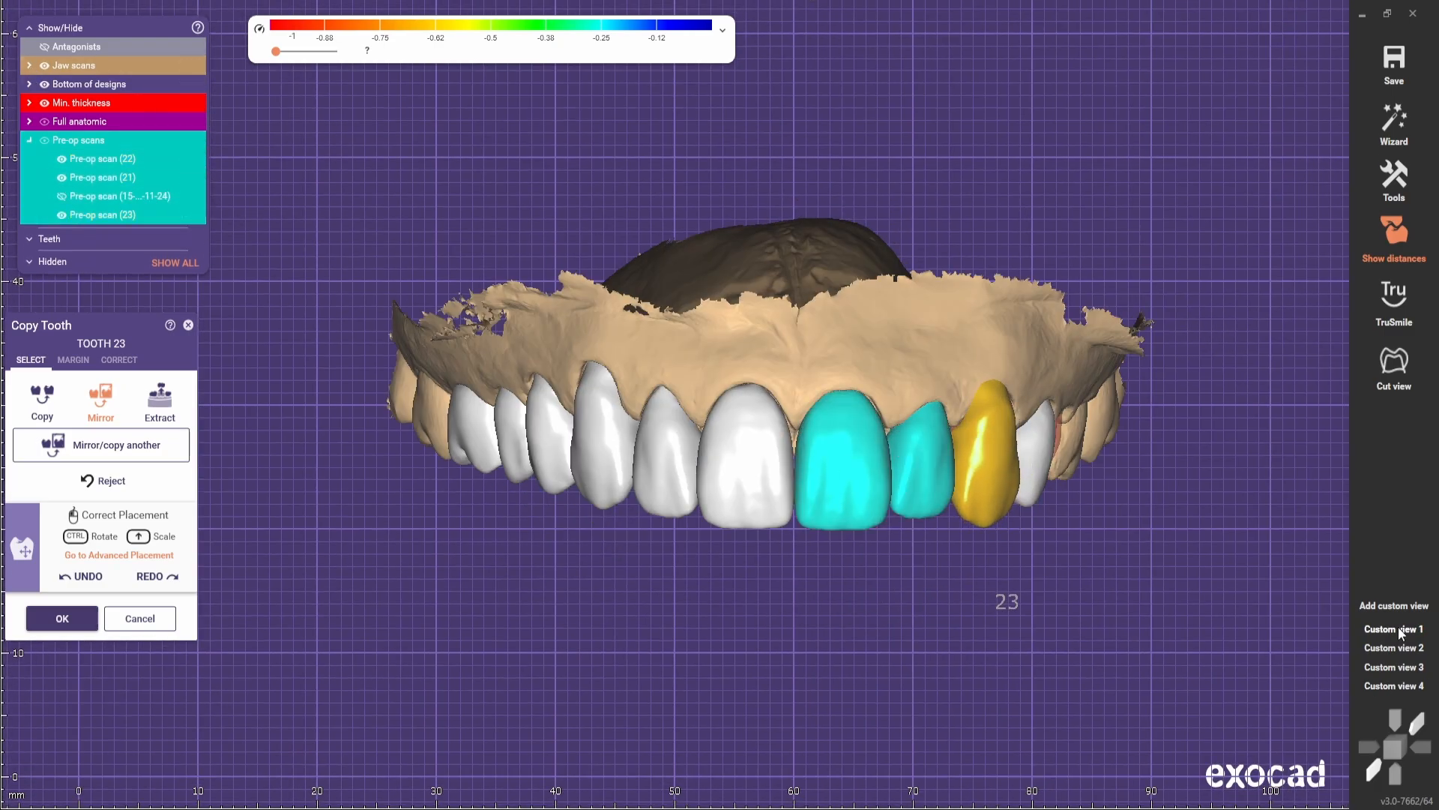
{"action": "left_click", "coordinate": [1397, 647]}
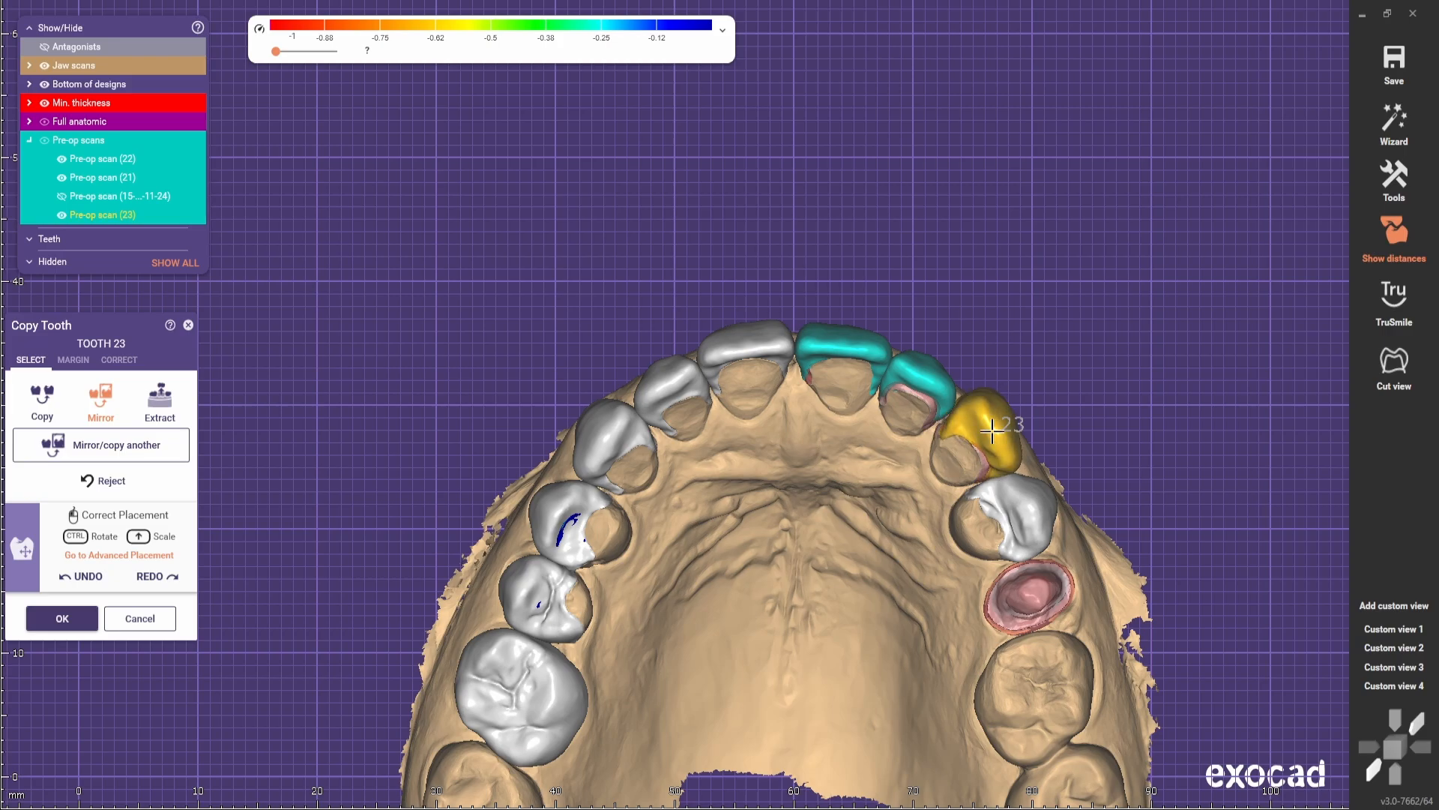
{"action": "left_click", "coordinate": [1384, 634]}
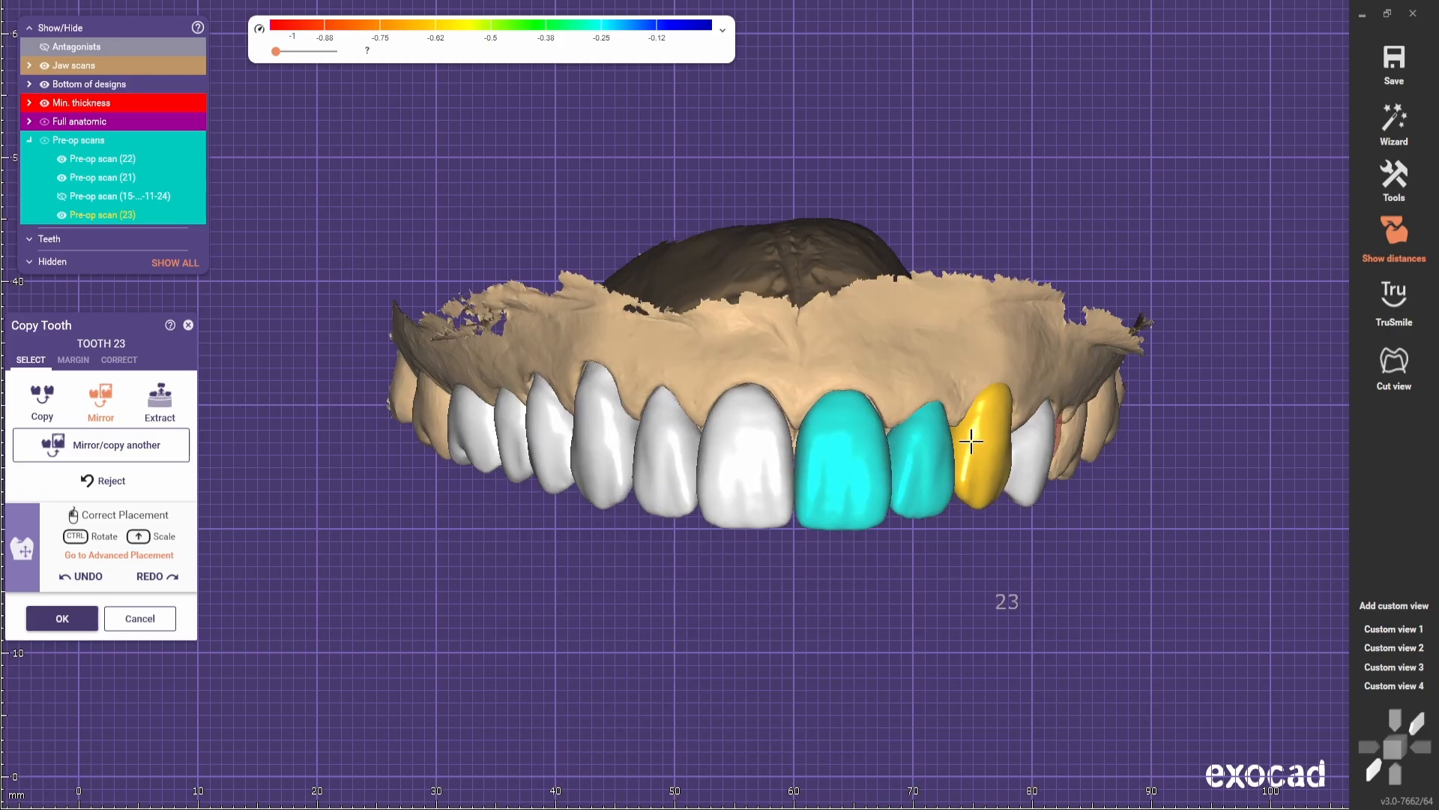
- Show the pre-op scan (15-...-11-24) at 7% opacity and refine tooth 23 from the front, occlusal and buccal sides
{"action": "left_click", "coordinate": [182, 197]}
{"action": "left_click", "coordinate": [190, 197]}
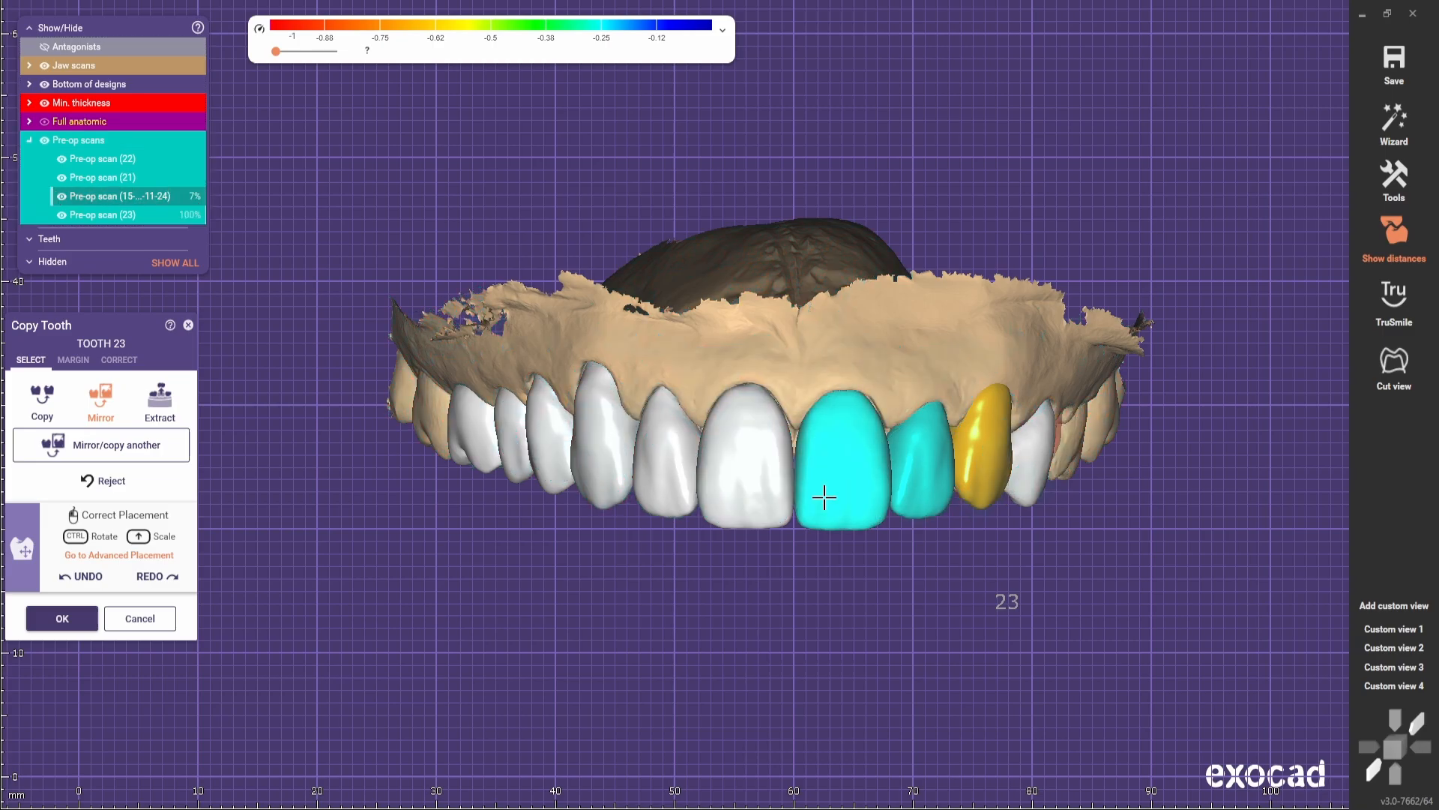
{"action": "left_click", "coordinate": [1388, 646]}
{"action": "left_click", "coordinate": [1397, 631]}
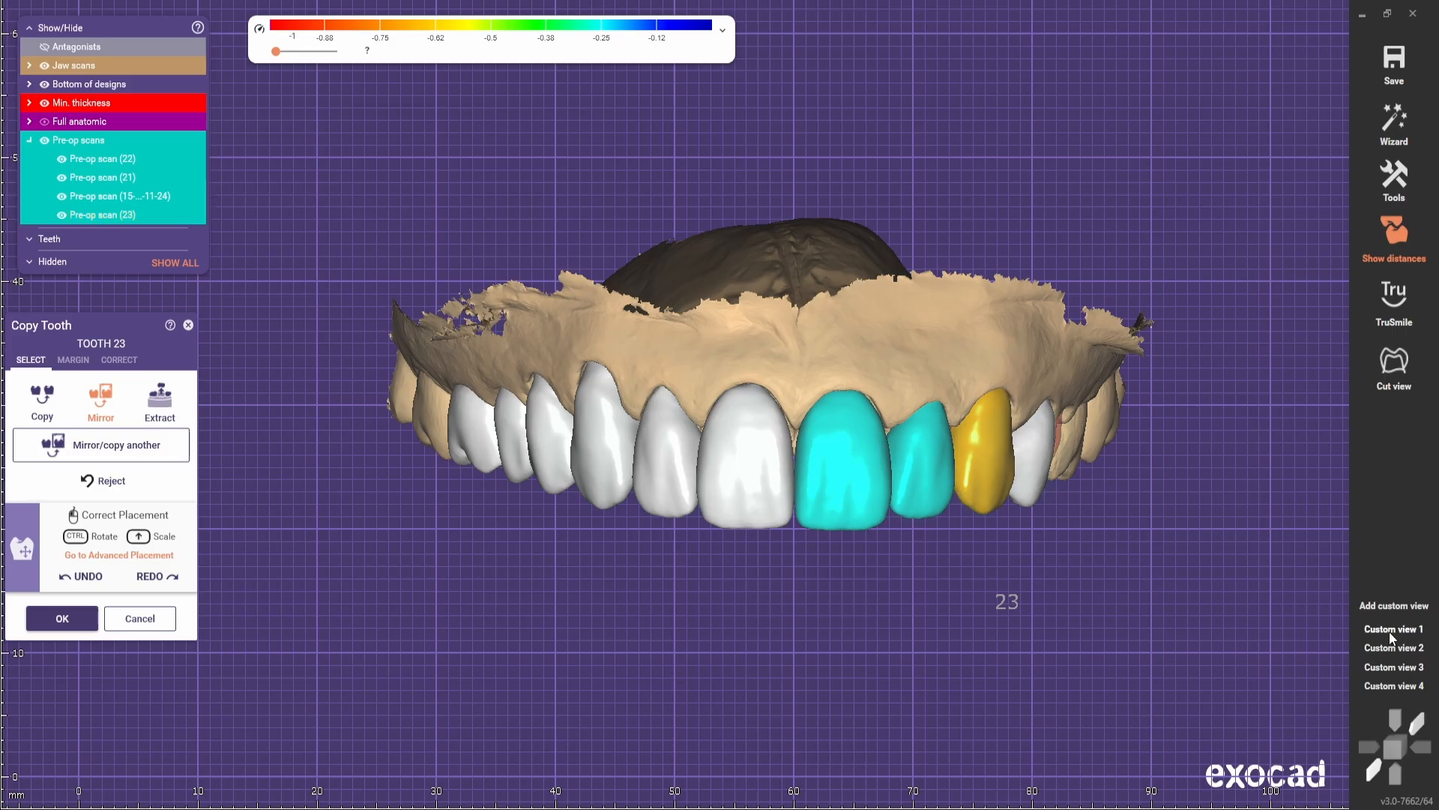
{"action": "left_click", "coordinate": [1384, 629]}
{"action": "left_click", "coordinate": [1381, 627]}
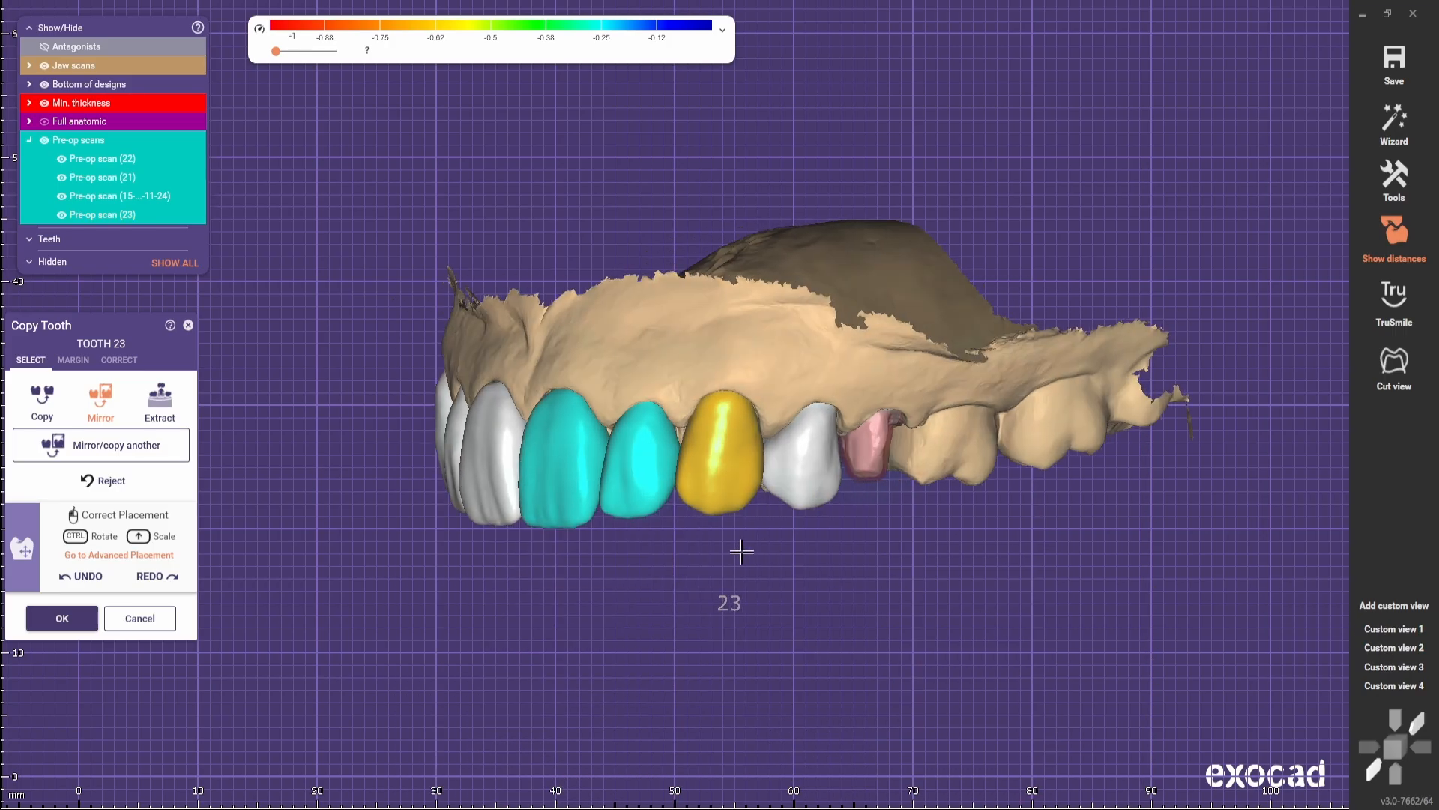
{"action": "left_click", "coordinate": [1395, 634]}
{"action": "right_click_drag", "start_coordinate": [832, 610], "coordinate": [832, 610]}
- Fine-tune tooth 23 against its neighbours and the opposite canine from the occlusal and front sides, and accept the placement
{"action": "left_click", "coordinate": [1398, 684]}
{"action": "left_click", "coordinate": [1398, 688]}
{"action": "middle_click_drag", "start_coordinate": [696, 188], "coordinate": [745, 424]}
{"action": "scroll", "coordinate": [745, 424], "scroll_direction": "up", "scroll_amount": 4}
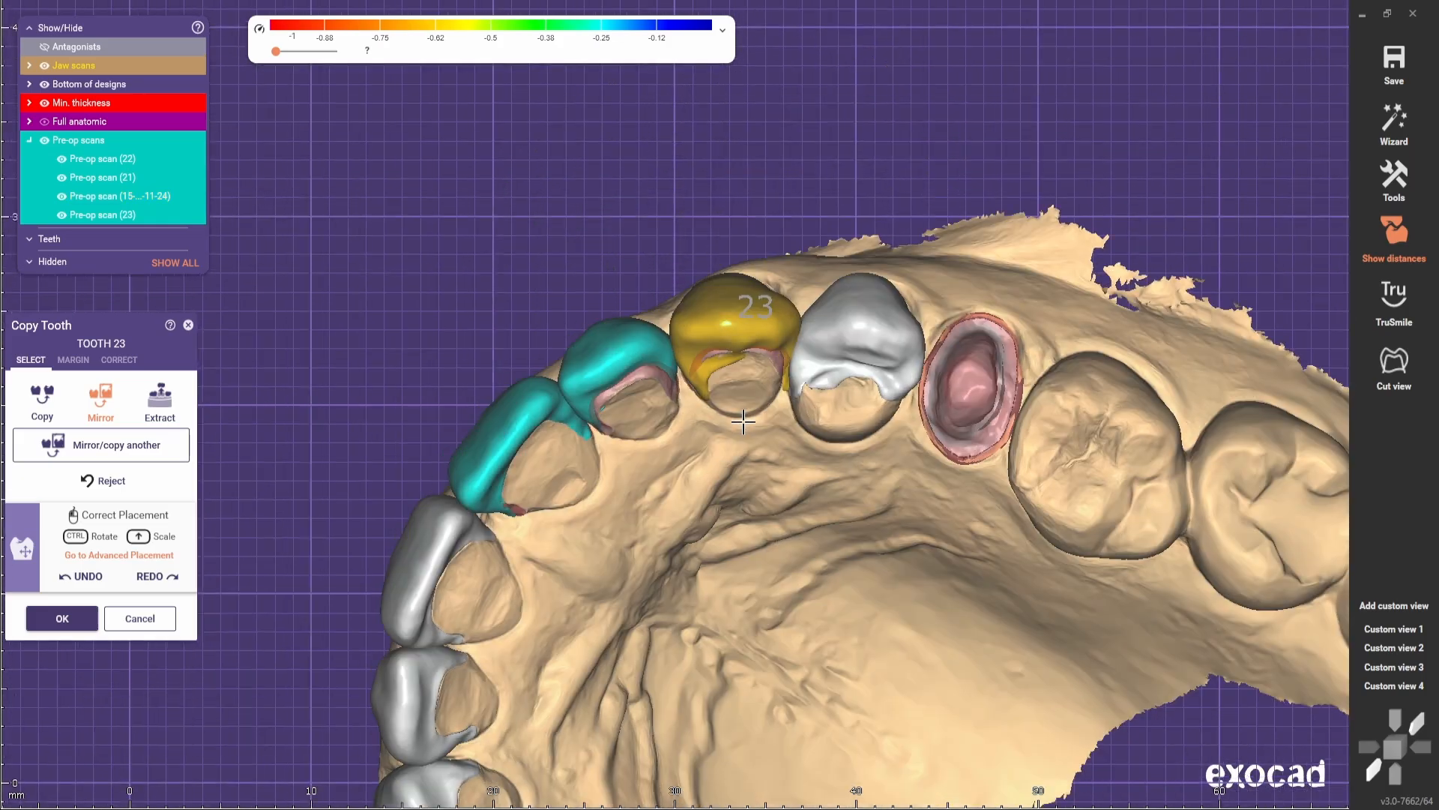
{"action": "right_click_drag", "start_coordinate": [745, 424], "coordinate": [748, 397]}
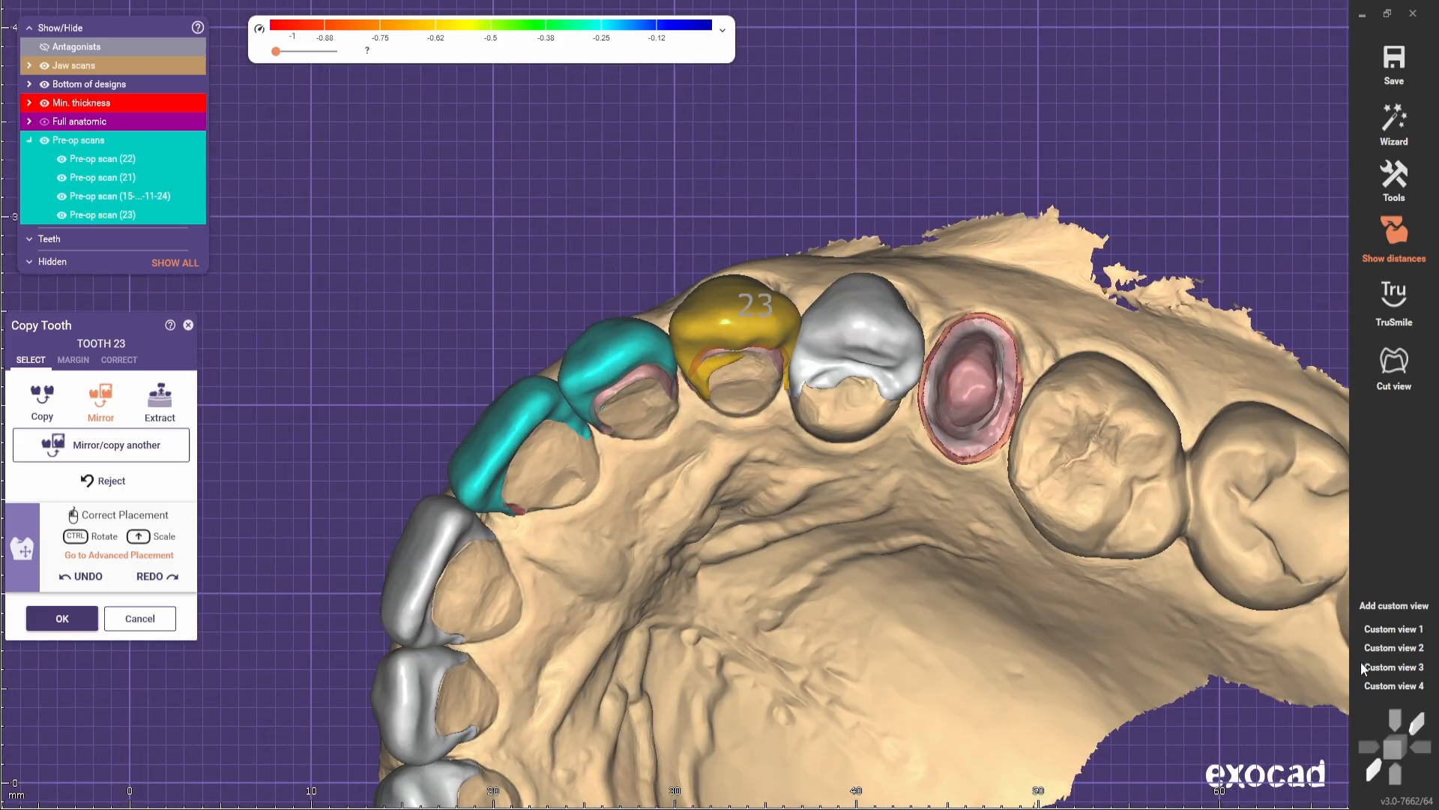
{"action": "left_click", "coordinate": [1362, 665]}
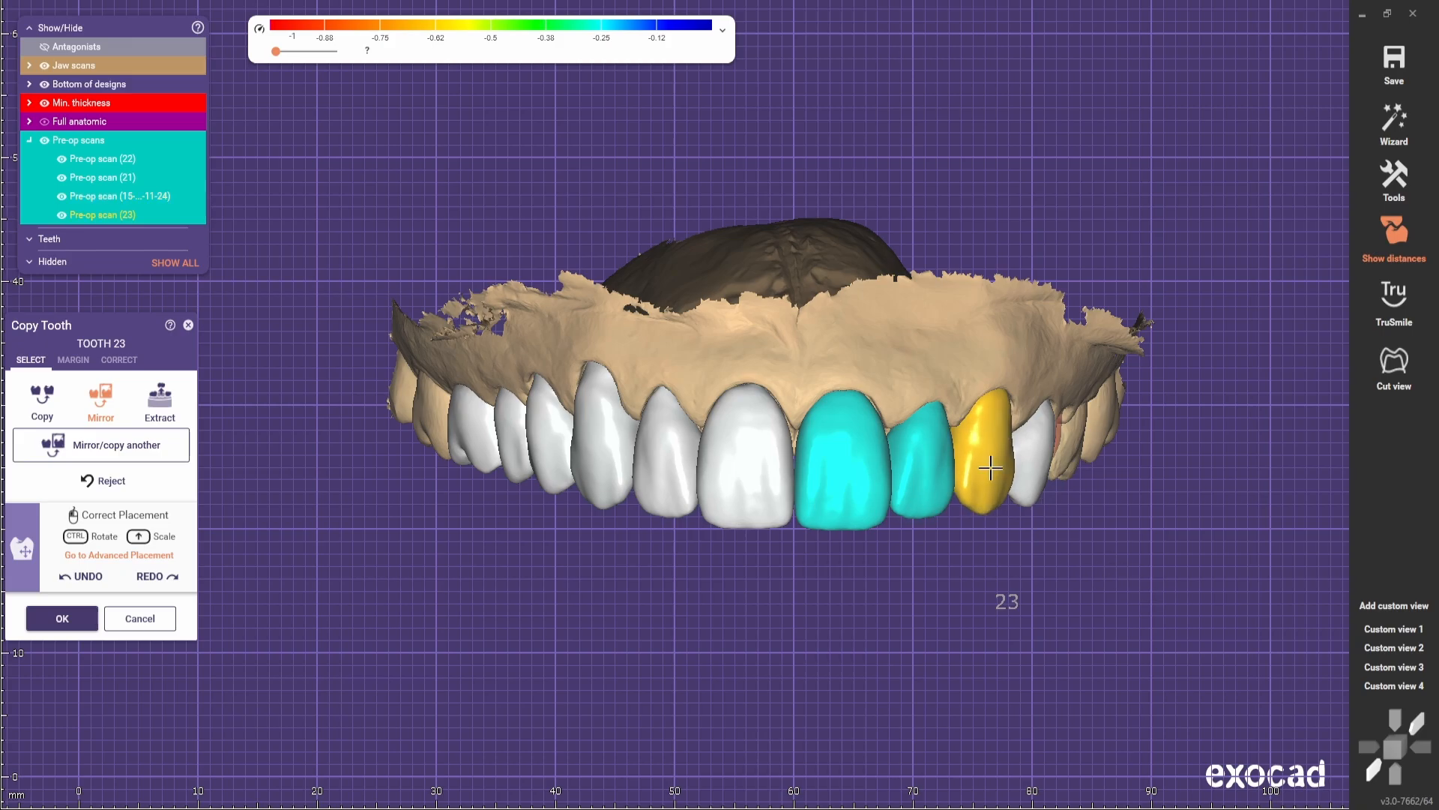
{"action": "left_click", "coordinate": [1393, 646]}
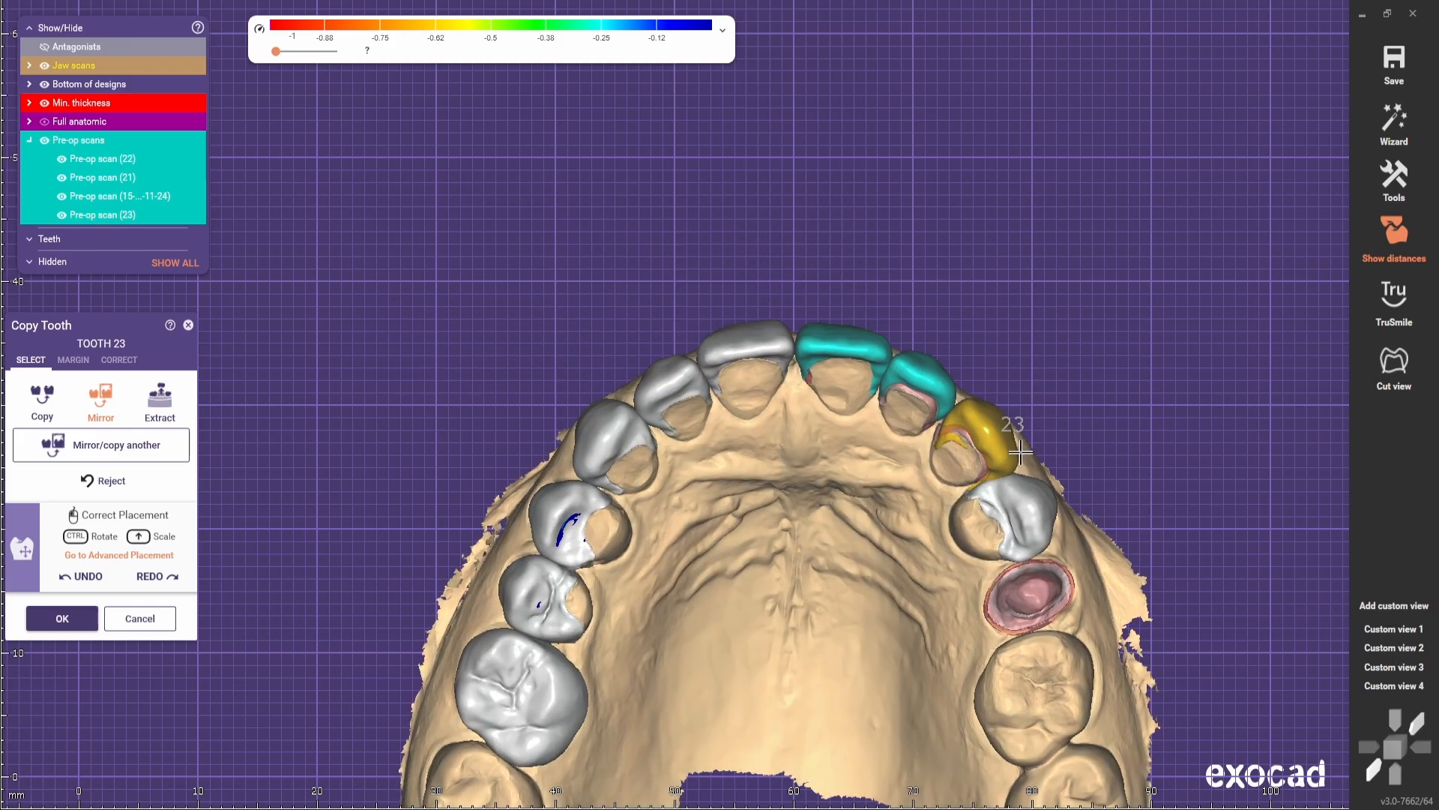
{"action": "left_click", "coordinate": [1393, 629]}
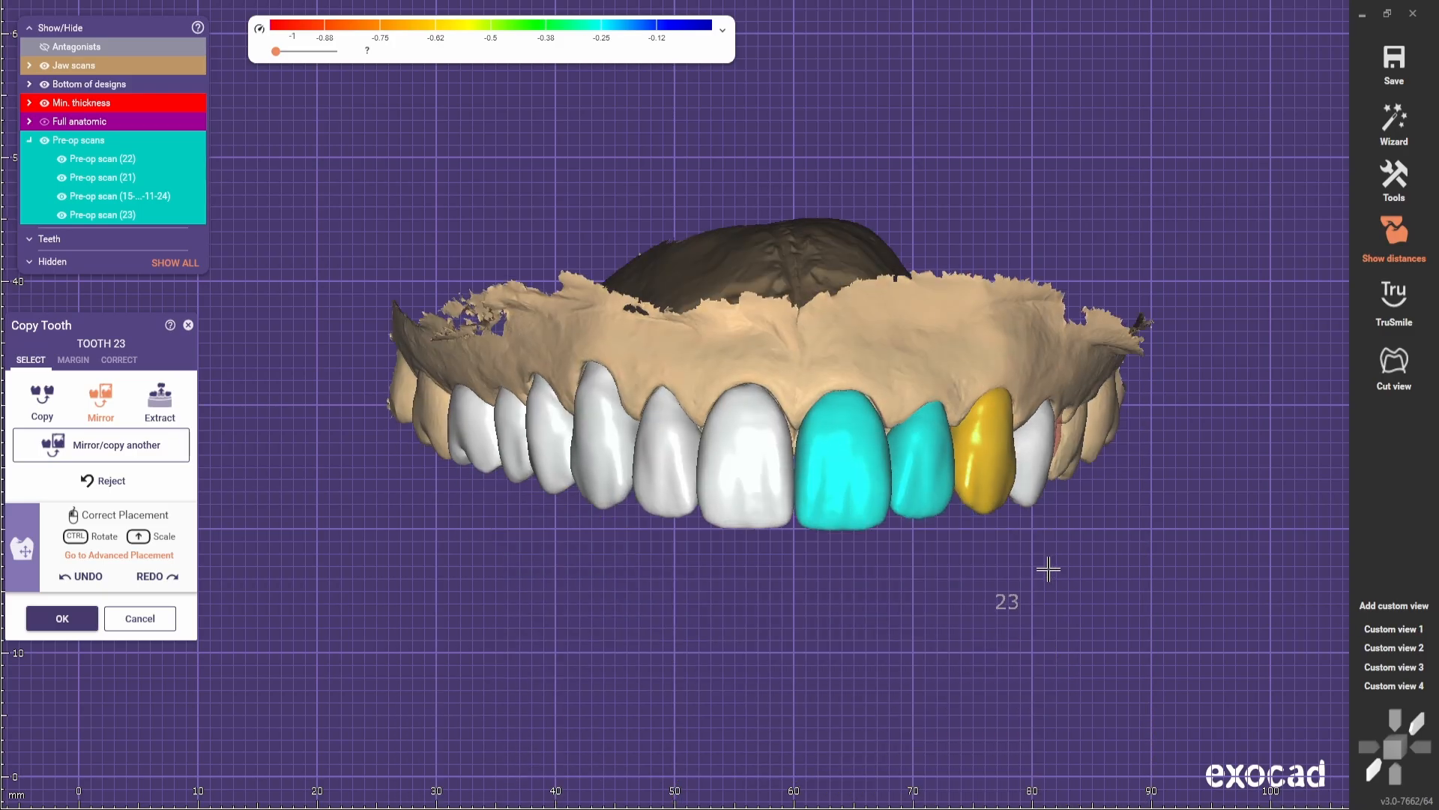
{"action": "left_click", "coordinate": [62, 618]}
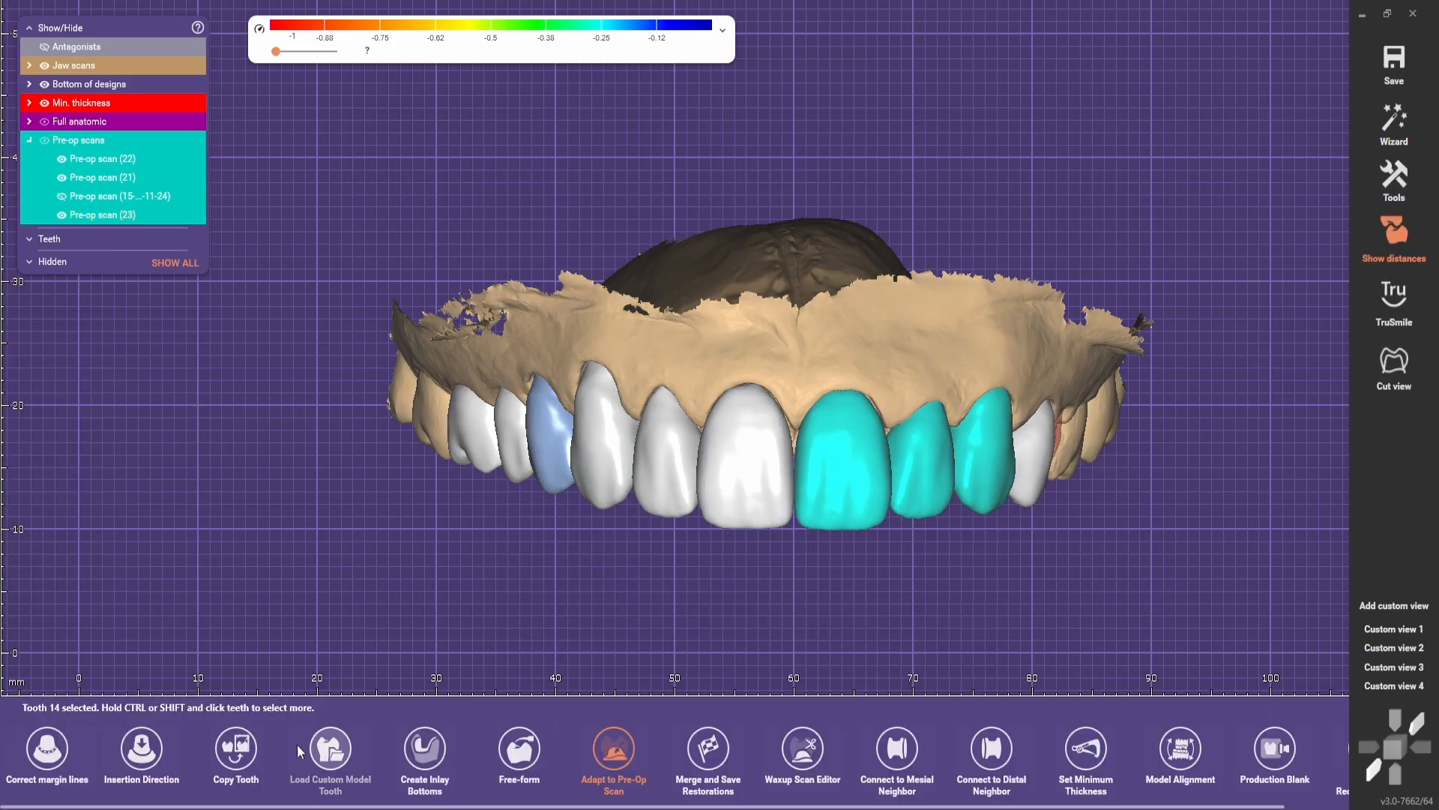
- Mirror tooth 14 onto the tooth 24 position, replacing the existing tooth
{"action": "left_click", "coordinate": [236, 745]}
{"action": "left_click", "coordinate": [526, 328]}
{"action": "right_click_drag", "start_coordinate": [1022, 258], "coordinate": [960, 241]}
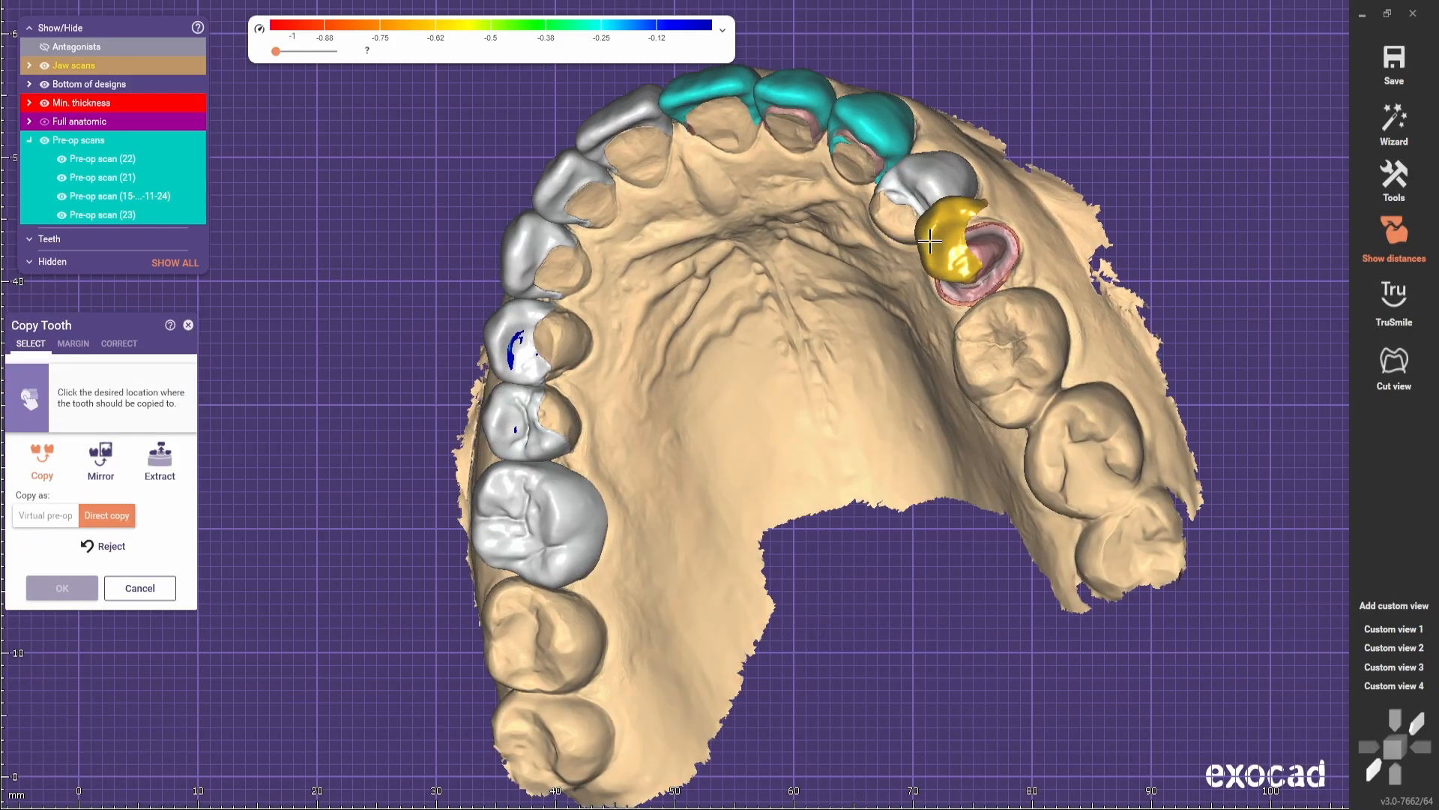
{"action": "left_click", "coordinate": [100, 460]}
{"action": "left_click", "coordinate": [933, 188]}
{"action": "left_click", "coordinate": [821, 486]}
{"action": "left_click", "coordinate": [693, 418]}
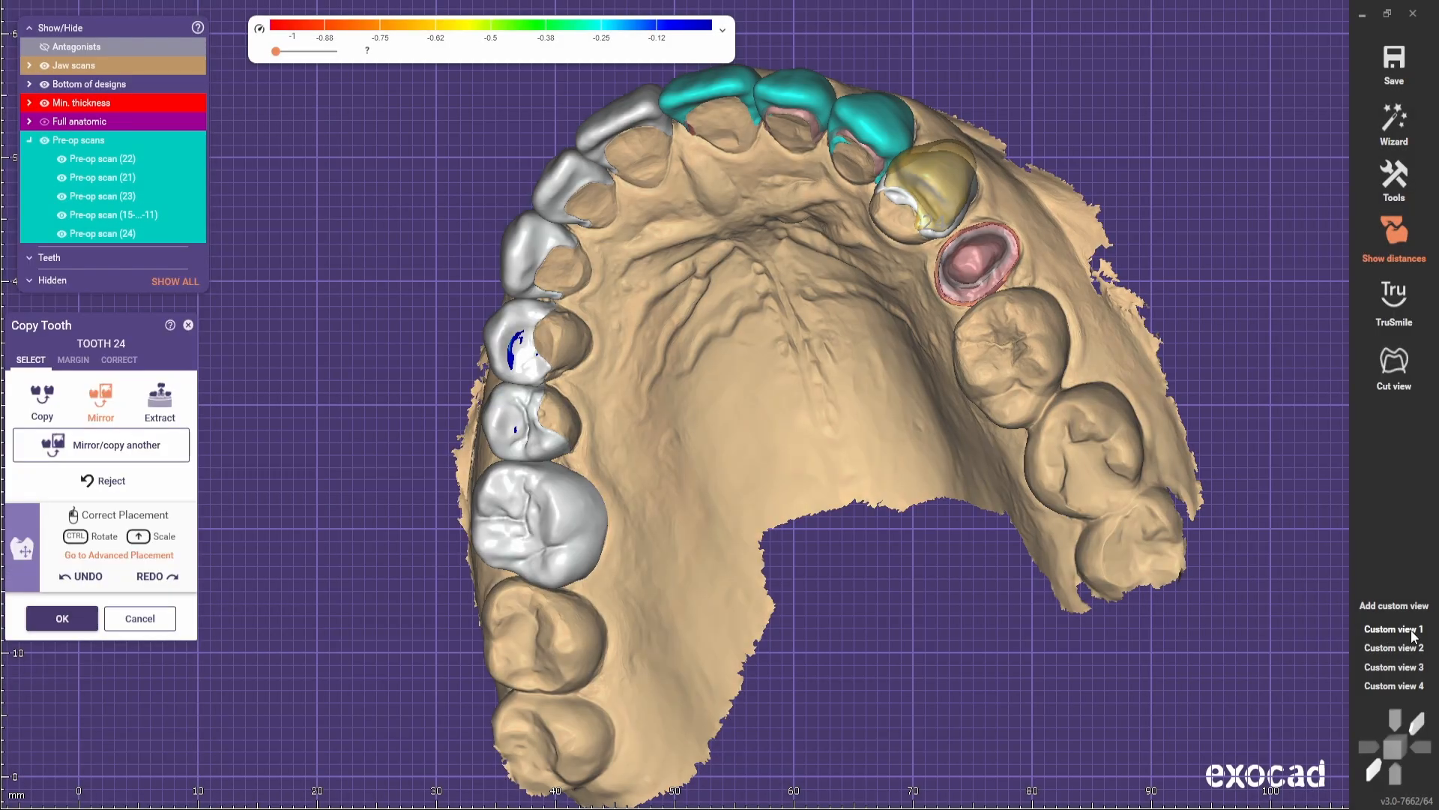
- Move mirrored tooth 24 into line behind tooth 23, checking it from the side and front
{"action": "right_click_drag", "start_coordinate": [1036, 492], "coordinate": [933, 277]}
{"action": "scroll", "coordinate": [957, 319], "scroll_direction": "up", "scroll_amount": 2}
{"action": "left_click_drag", "start_coordinate": [933, 271], "coordinate": [949, 306]}
{"action": "left_click", "coordinate": [1375, 770]}
{"action": "right_click_drag", "start_coordinate": [1031, 690], "coordinate": [1008, 517]}
{"action": "scroll", "coordinate": [989, 367], "scroll_direction": "up", "scroll_amount": 3}
{"action": "left_click", "coordinate": [1393, 628]}
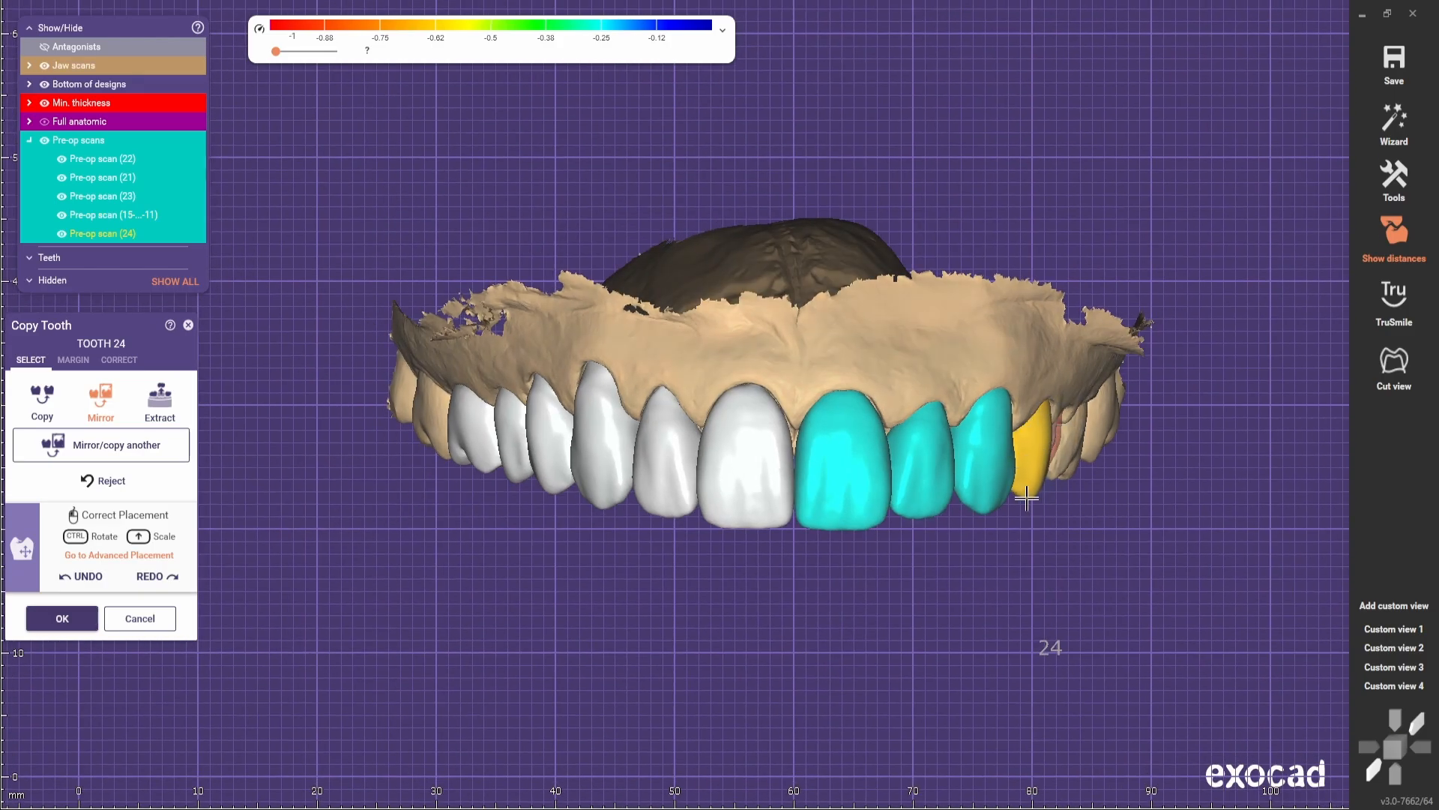
- Adjust tooth 24 from the occlusal side so it follows the arch between tooth 23 and preparation 25
{"action": "left_click", "coordinate": [1394, 648]}
{"action": "left_click_drag", "start_coordinate": [1030, 511], "coordinate": [1032, 514]}
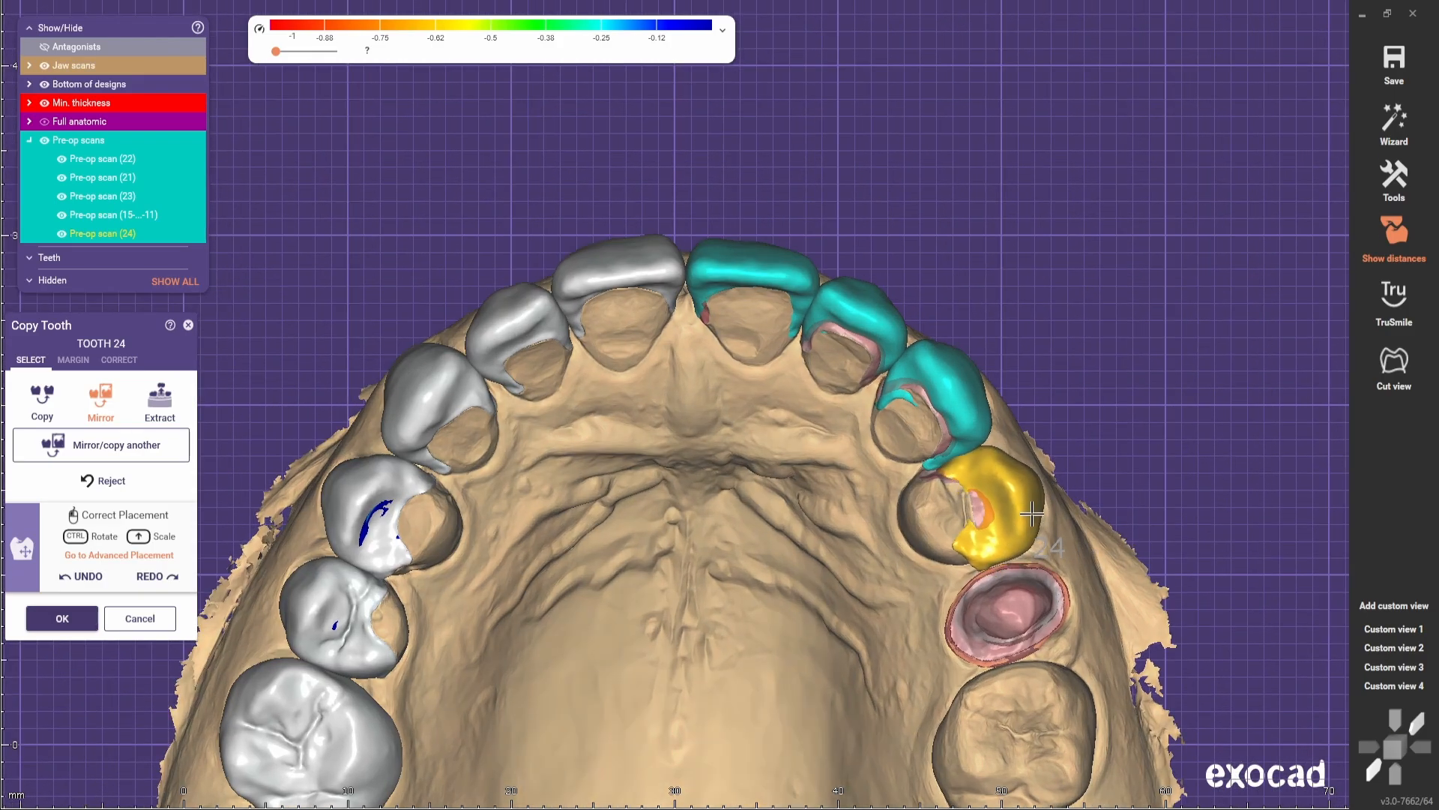
{"action": "right_click_drag", "start_coordinate": [1107, 720], "coordinate": [1081, 606]}
{"action": "left_click_drag", "start_coordinate": [1081, 606], "coordinate": [1065, 601]}
{"action": "left_click", "coordinate": [1375, 770]}
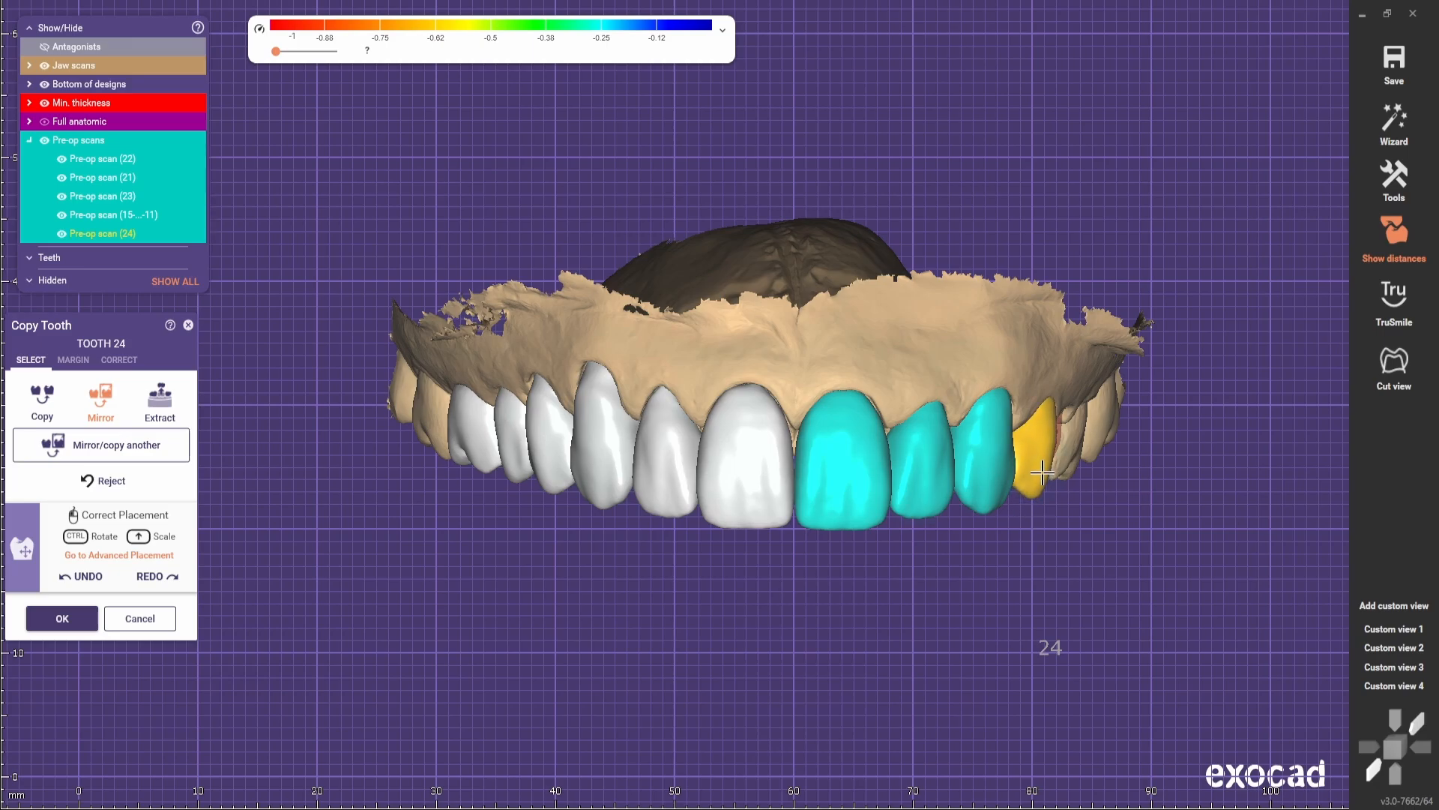
- Fine-tune tooth 24 from the front and occlusal sides to match tooth 14, and accept the placement
{"action": "left_click", "coordinate": [1393, 646]}
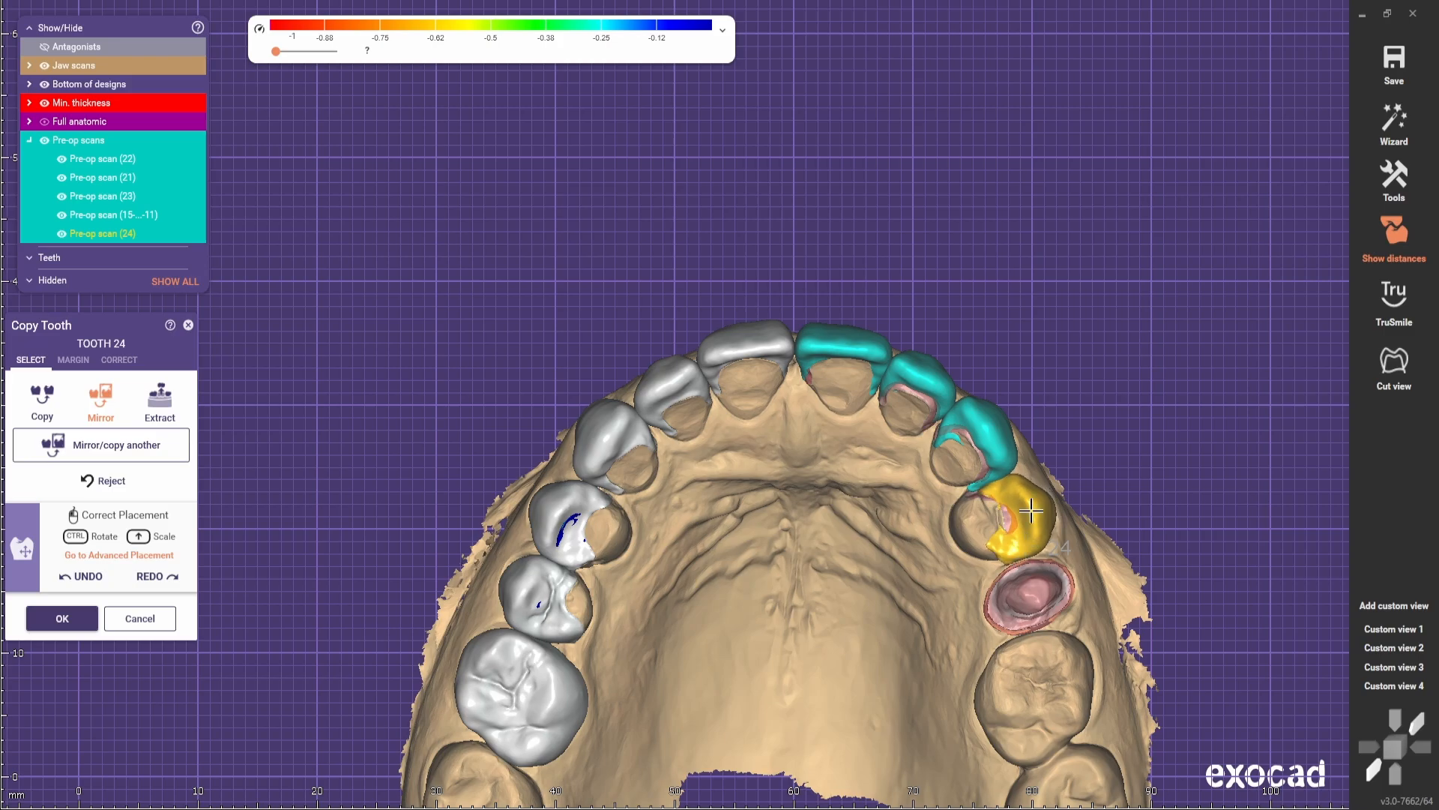
{"action": "left_click", "coordinate": [1393, 629]}
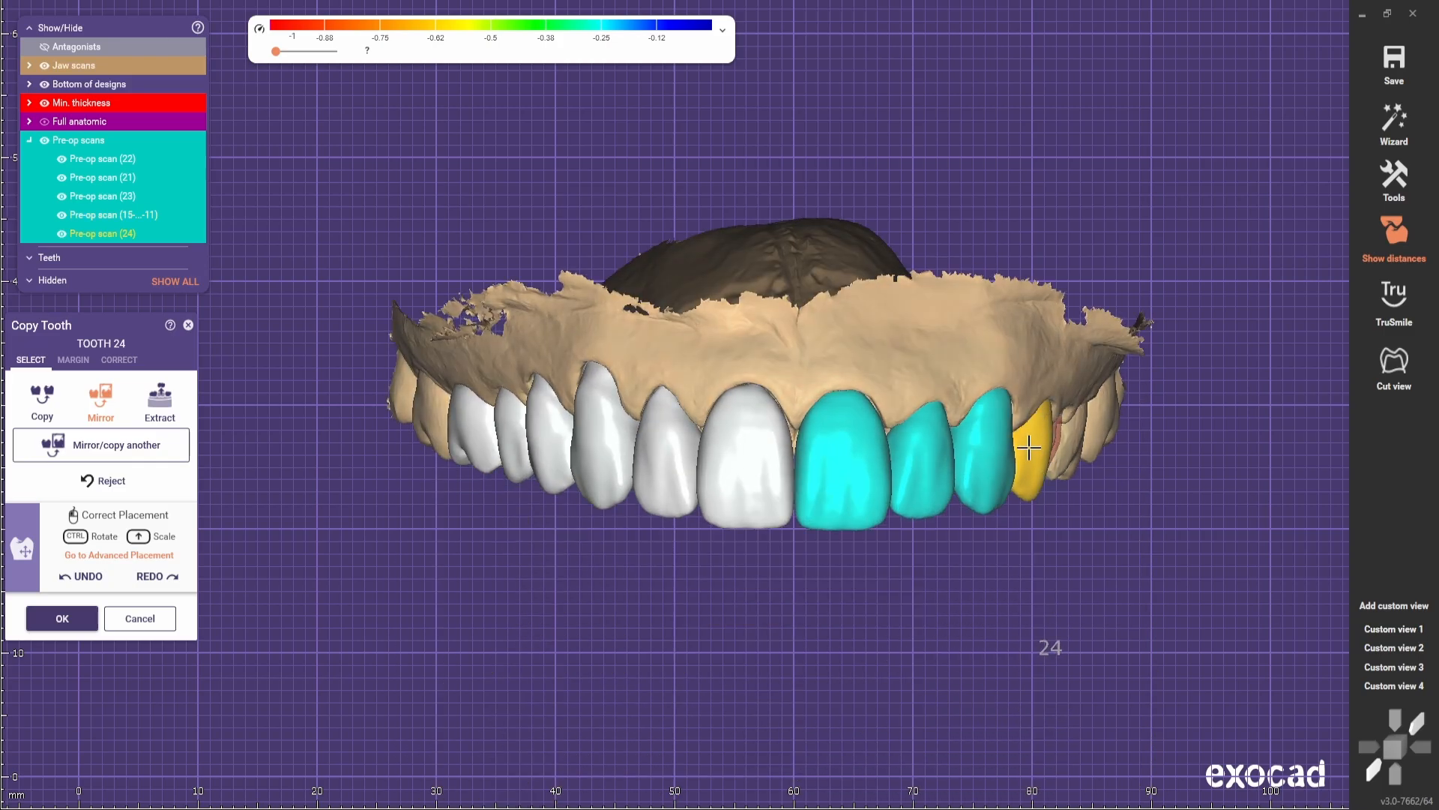
{"action": "left_click", "coordinate": [1379, 649]}
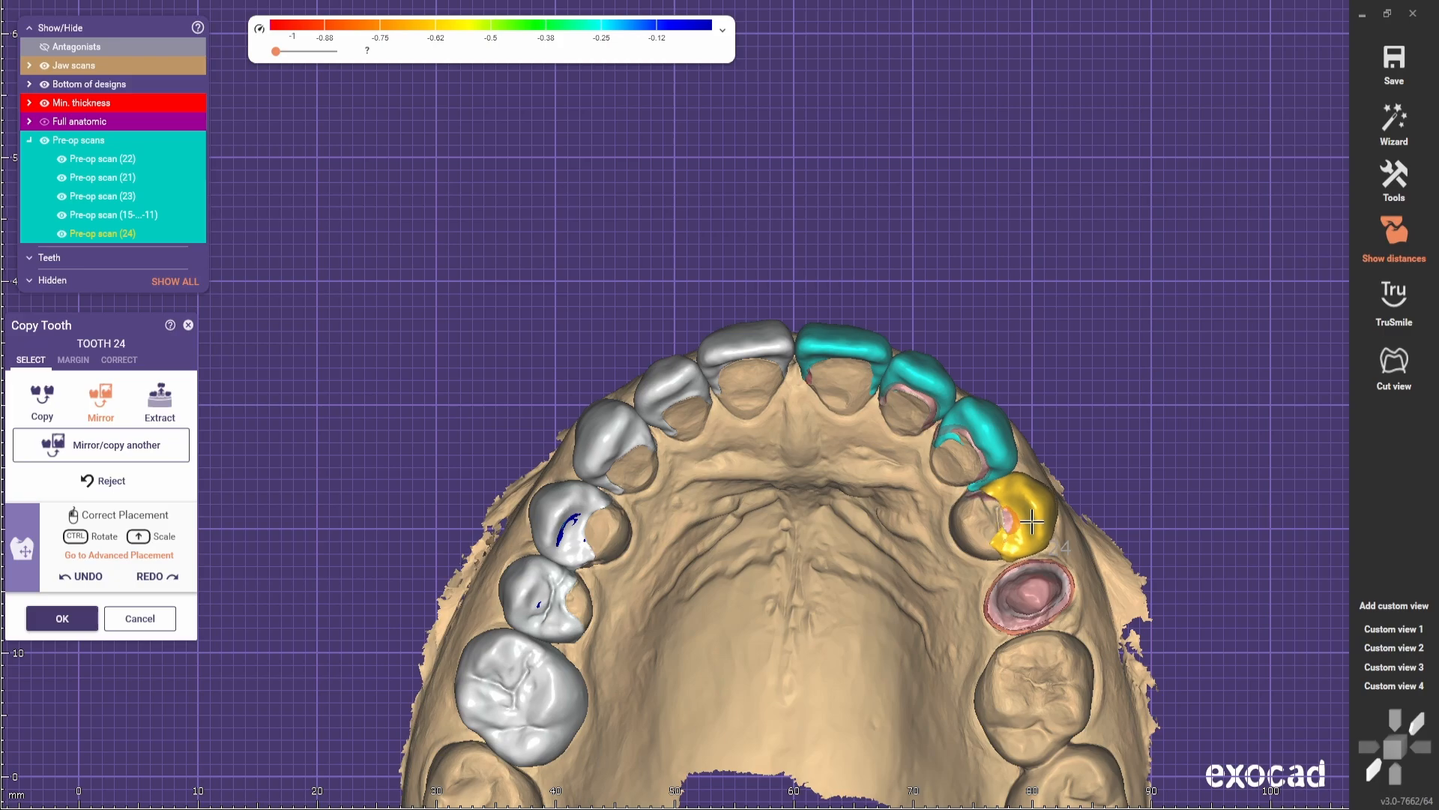
{"action": "left_click", "coordinate": [1402, 631]}
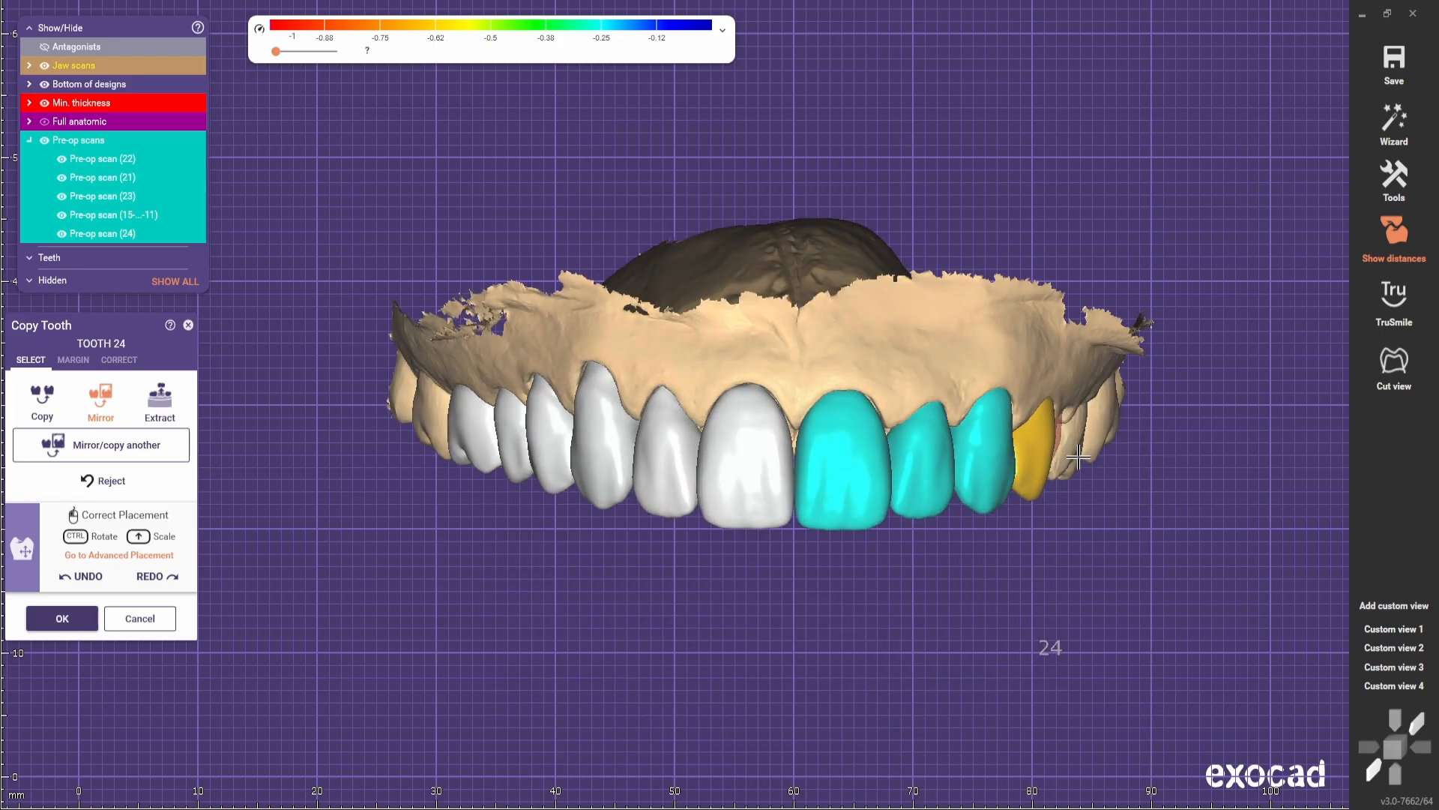
{"action": "left_click", "coordinate": [1390, 648]}
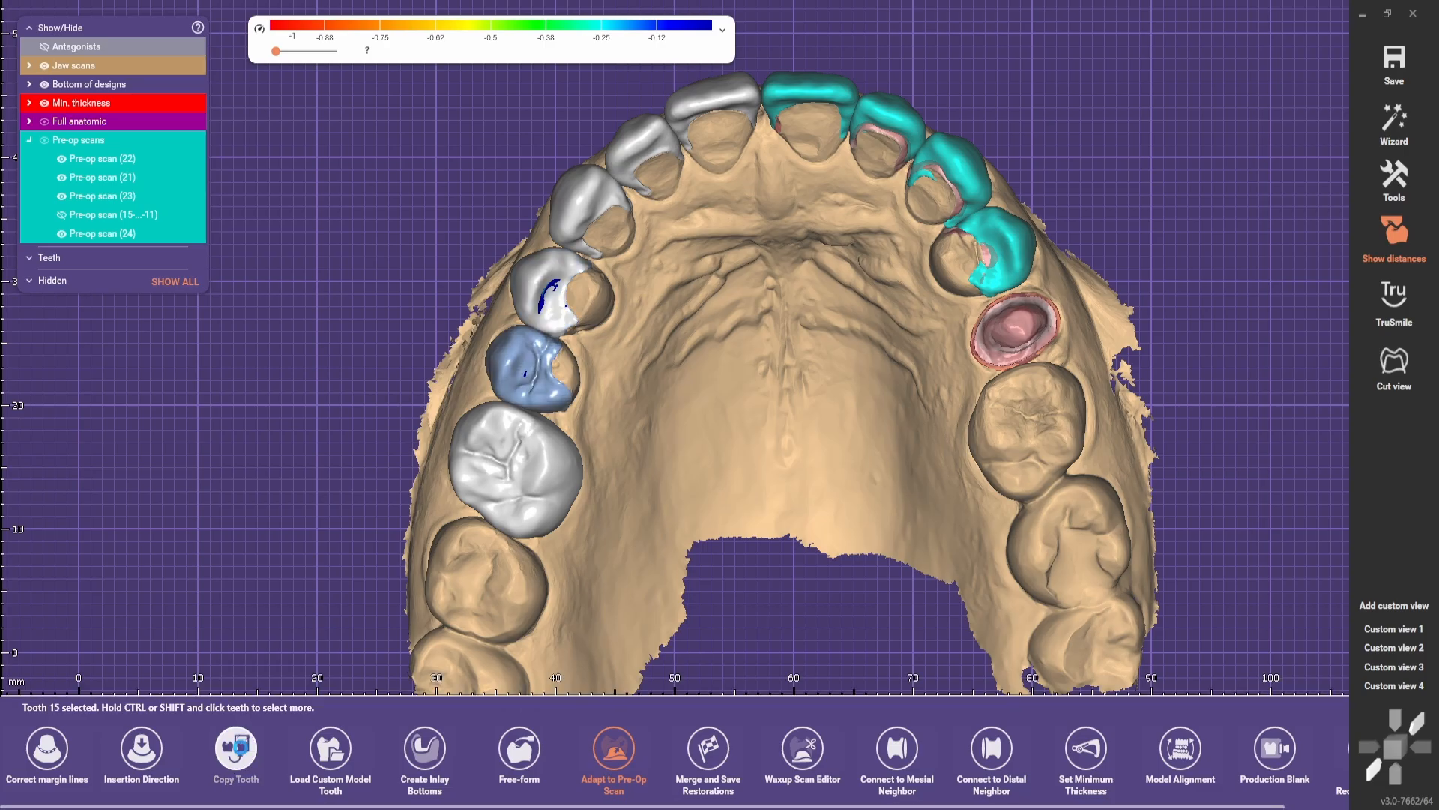
- Mirror tooth 15 as a direct copy onto the tooth 25 position, replacing the existing tooth
{"action": "left_click", "coordinate": [235, 749]}
{"action": "left_click", "coordinate": [514, 367]}
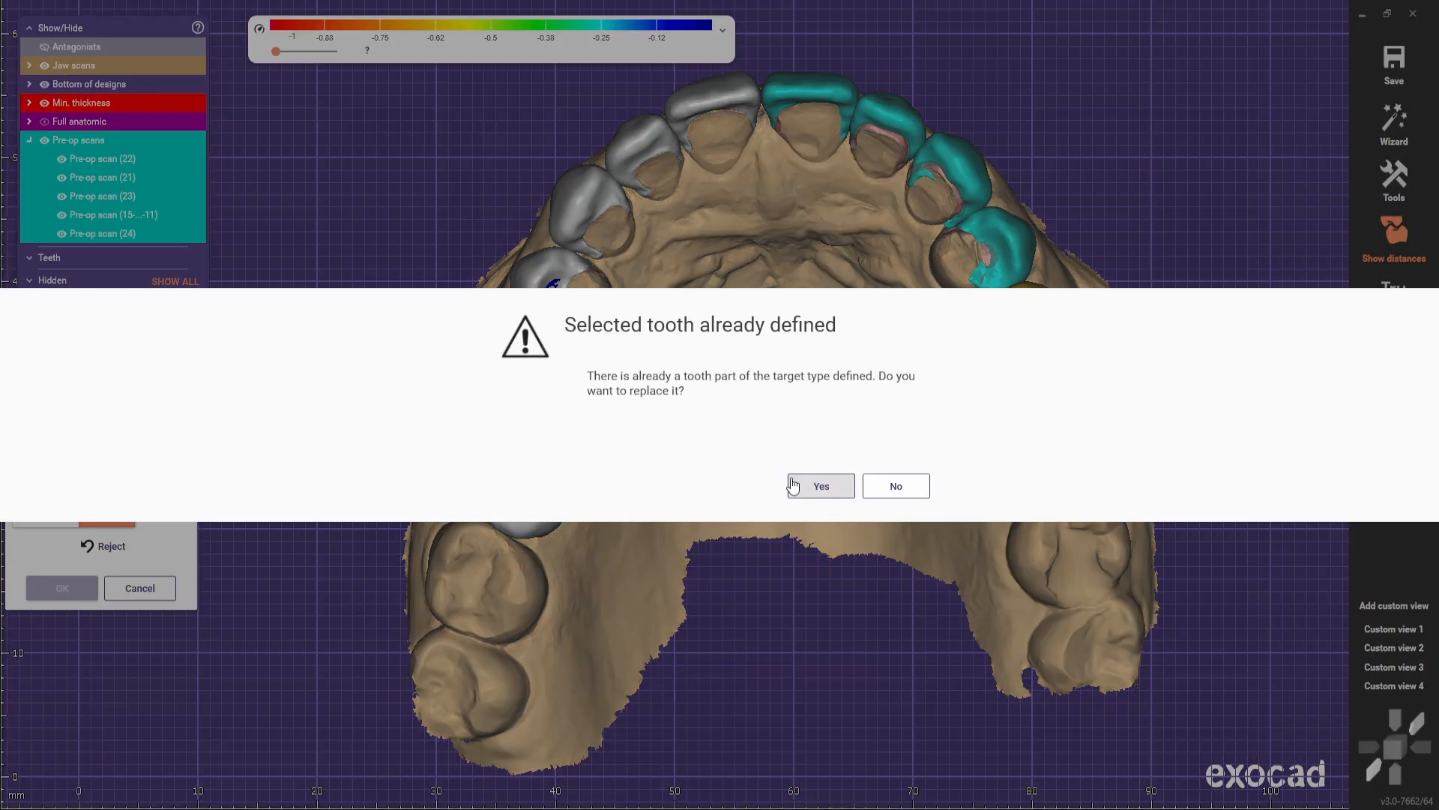
{"action": "left_click", "coordinate": [791, 483]}
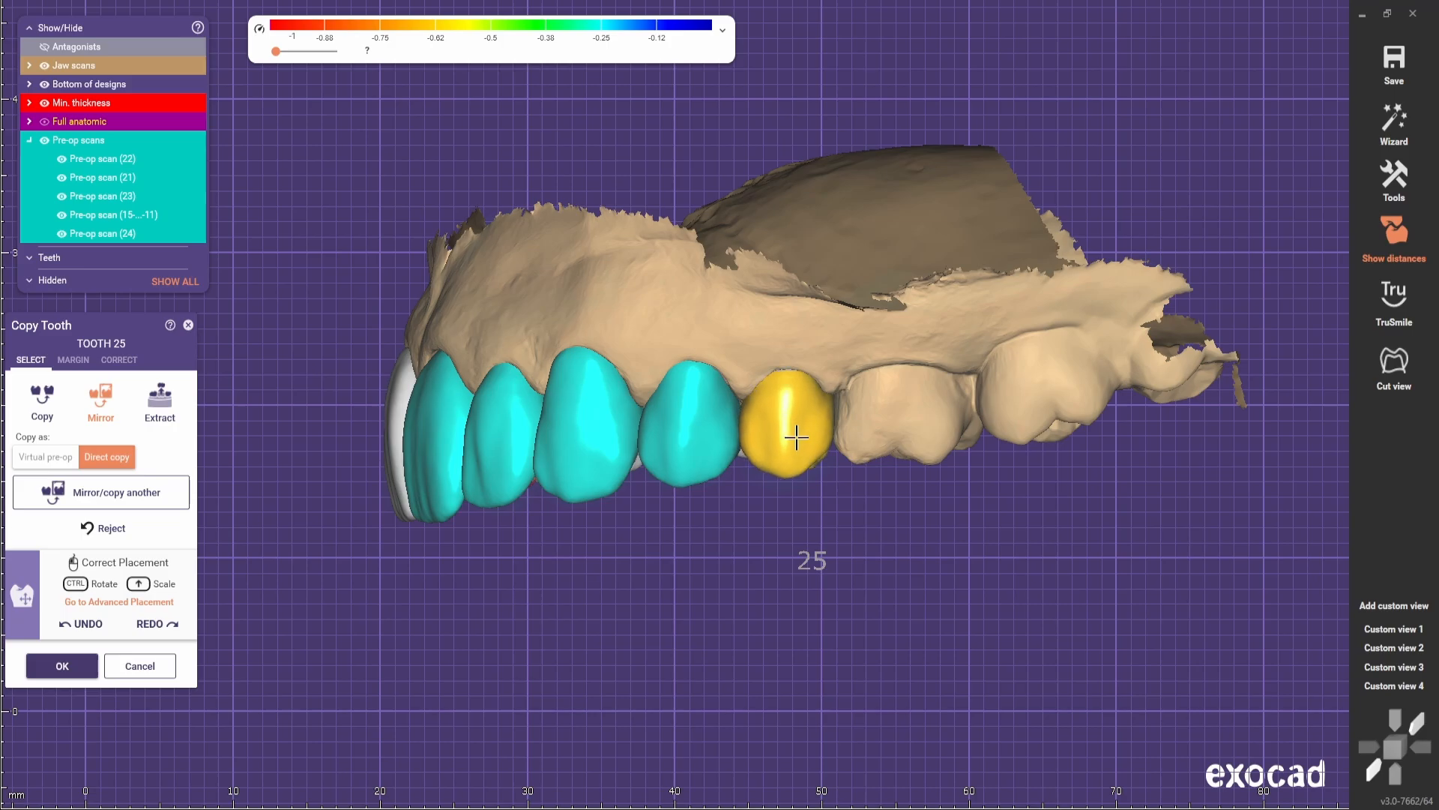
- Align tooth 25 with the arch from the front and occlusal sides, and accept the placement
{"action": "left_click", "coordinate": [1396, 630]}
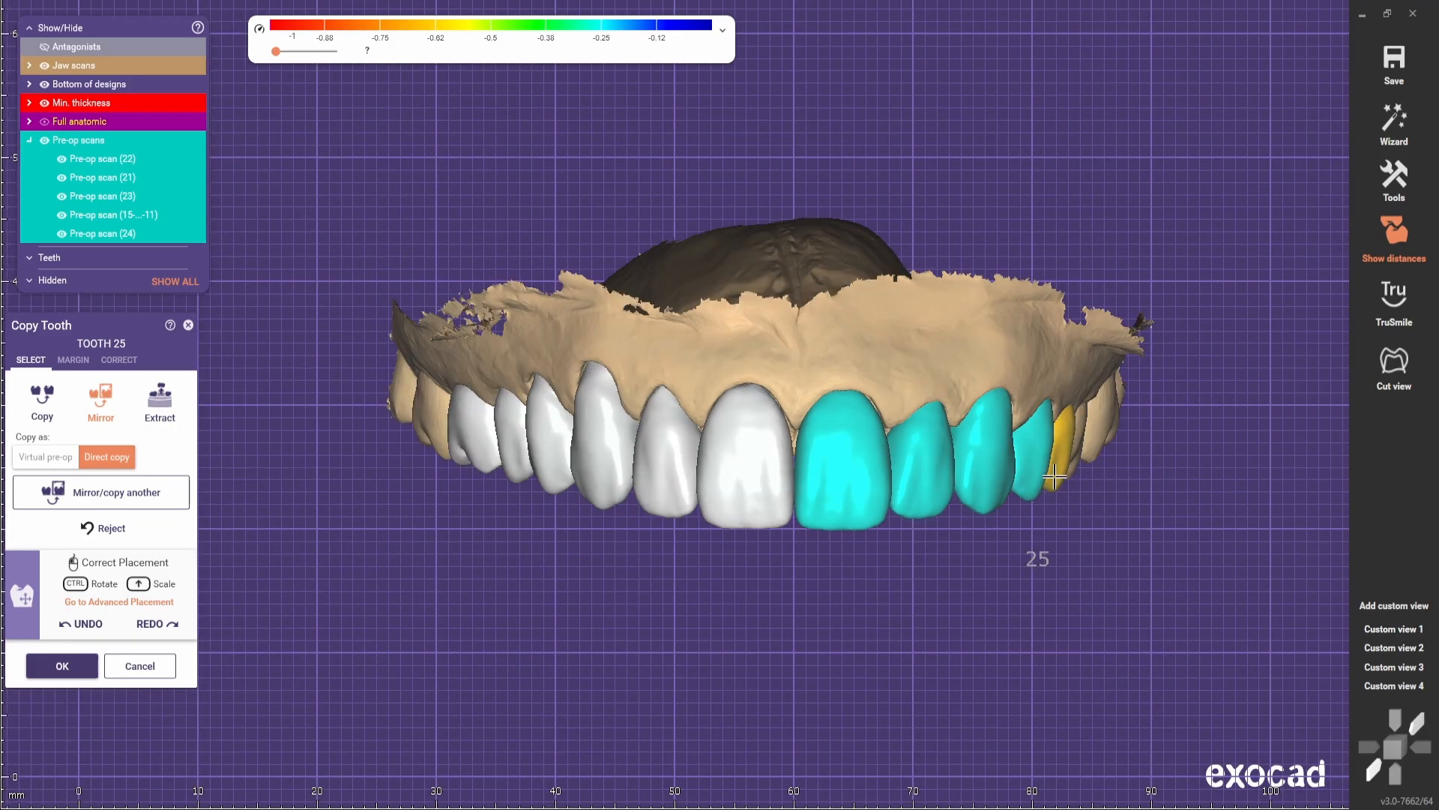
{"action": "left_click", "coordinate": [1387, 651]}
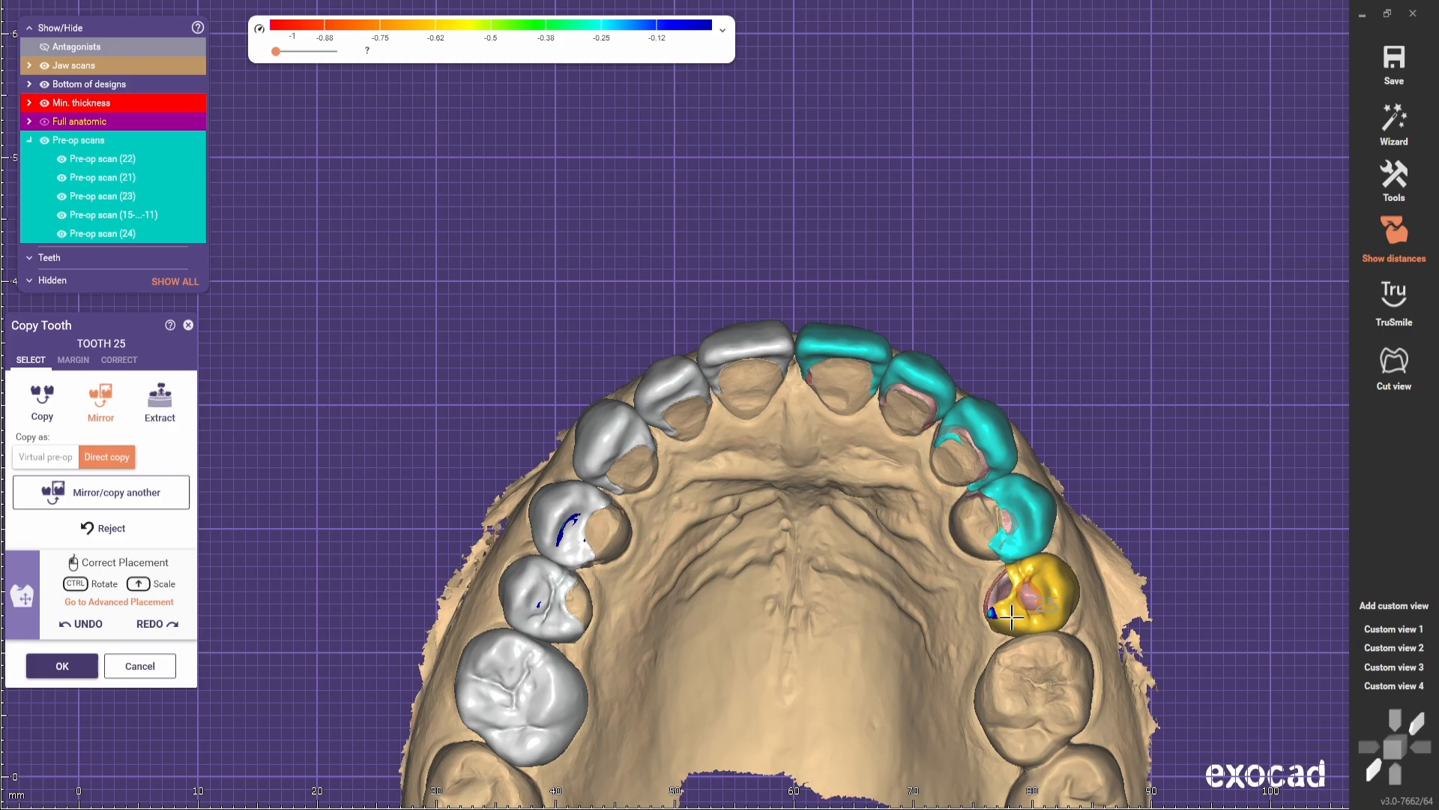
{"action": "left_click", "coordinate": [1392, 631]}
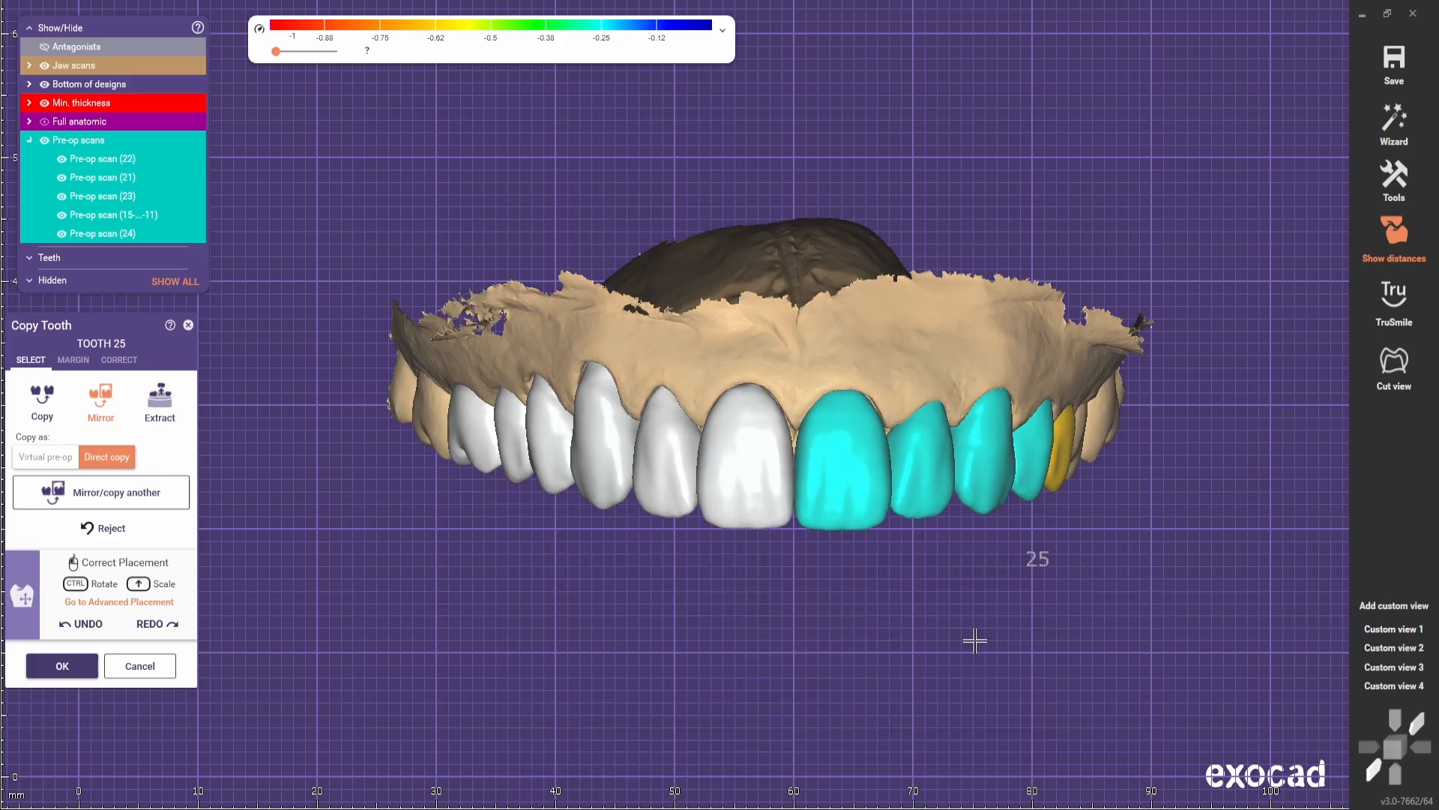
{"action": "left_click", "coordinate": [60, 666]}
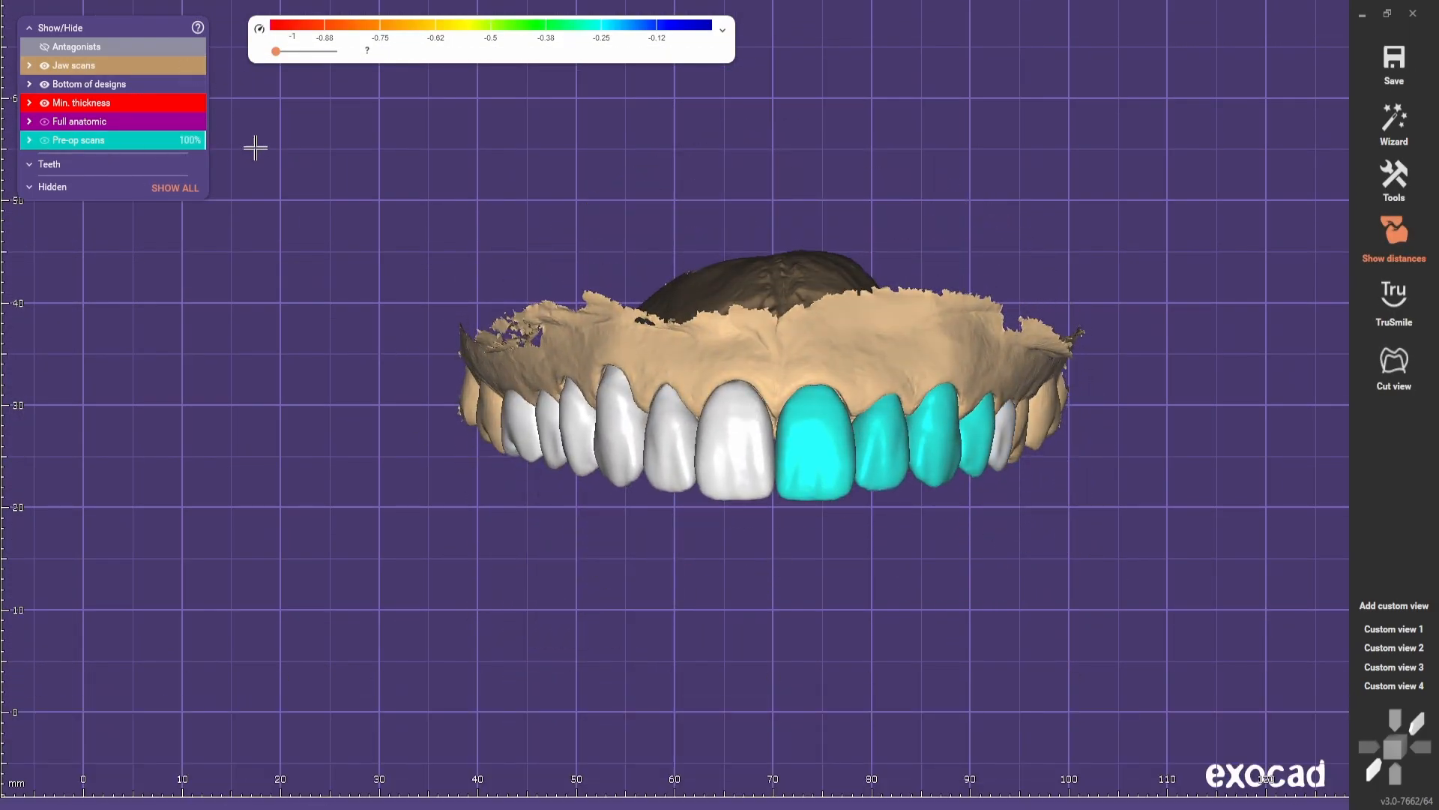
- Expand the pre-op scans and hide the pre-op scan (15-...-11), keeping the scans of teeth 21 to 24 shown
{"action": "left_click", "coordinate": [43, 141]}
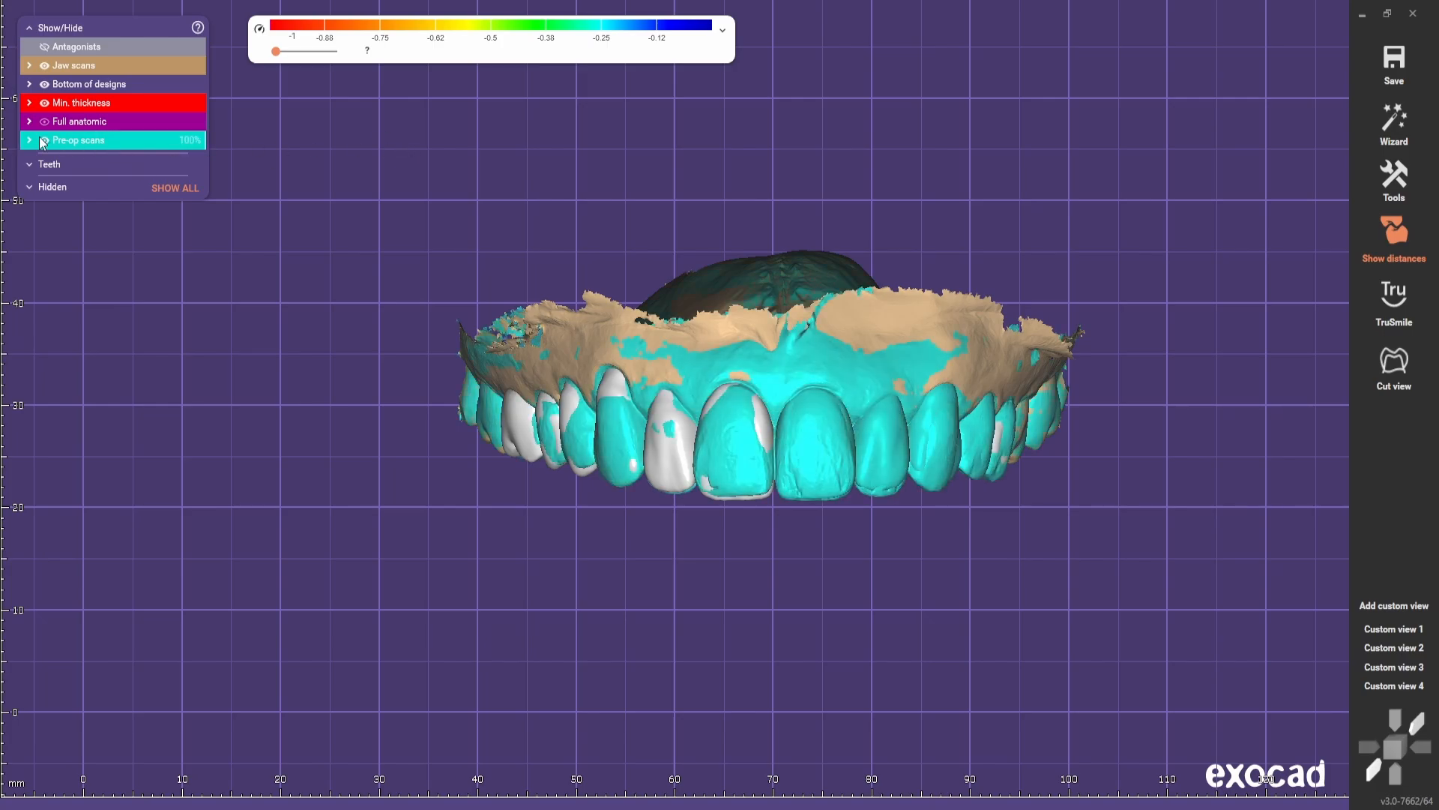
{"action": "left_click", "coordinate": [30, 141]}
{"action": "left_click", "coordinate": [62, 214]}
{"action": "scroll", "coordinate": [771, 619], "scroll_direction": "down", "scroll_amount": 2}
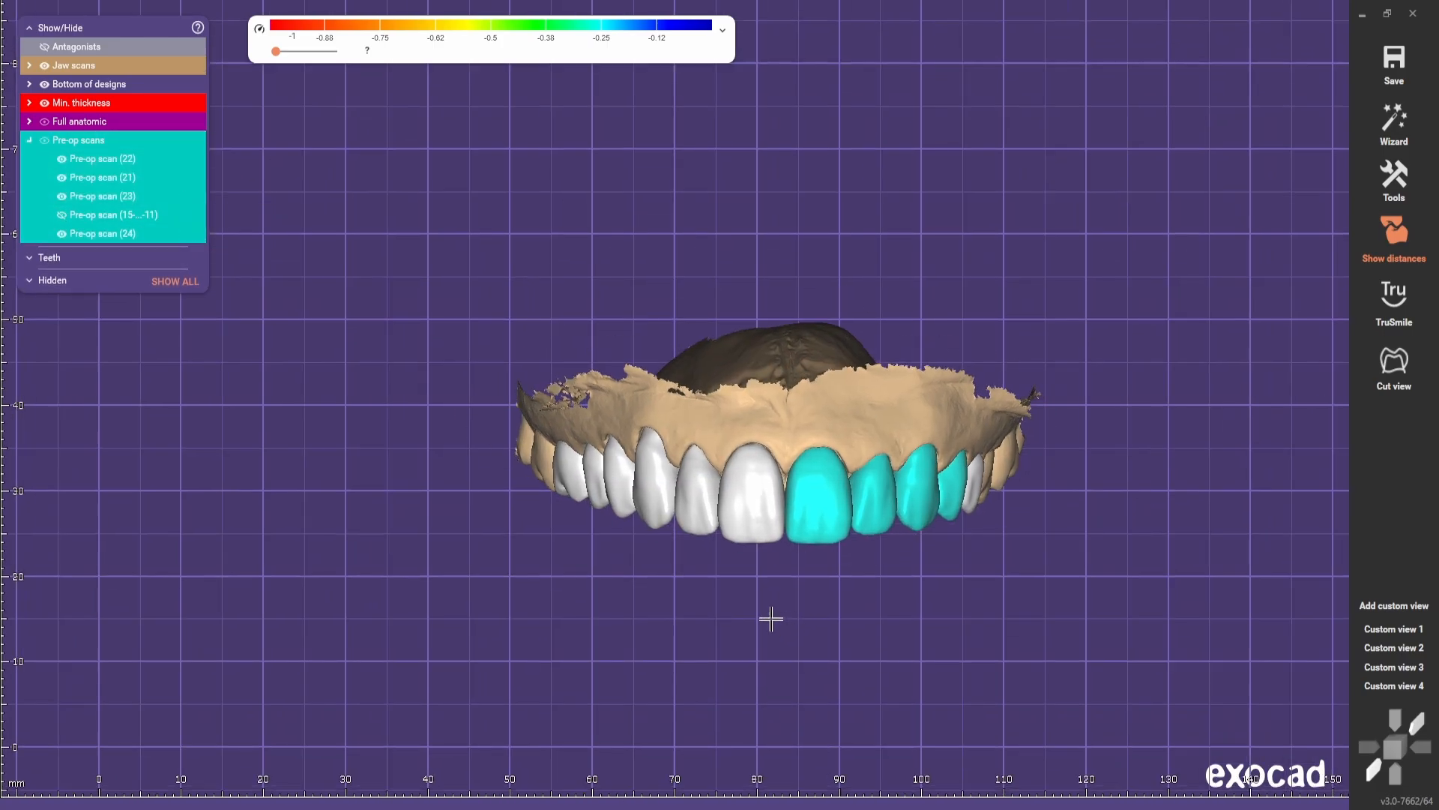
- Adapt the model teeth to the mirrored pre-op scans and inspect them from the occlusal side
{"action": "right_click", "coordinate": [817, 495]}
{"action": "left_click", "coordinate": [525, 730]}
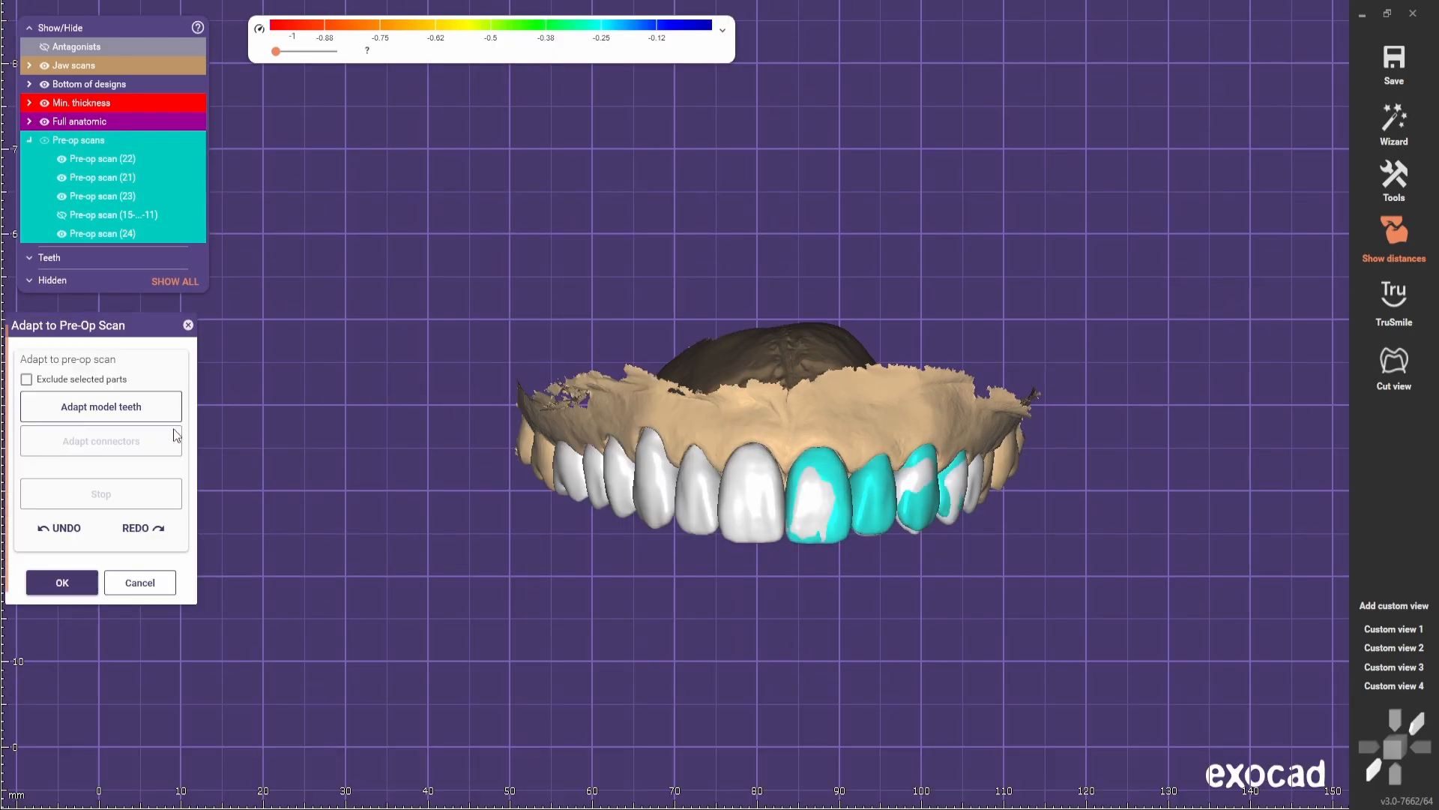
{"action": "left_click", "coordinate": [143, 411]}
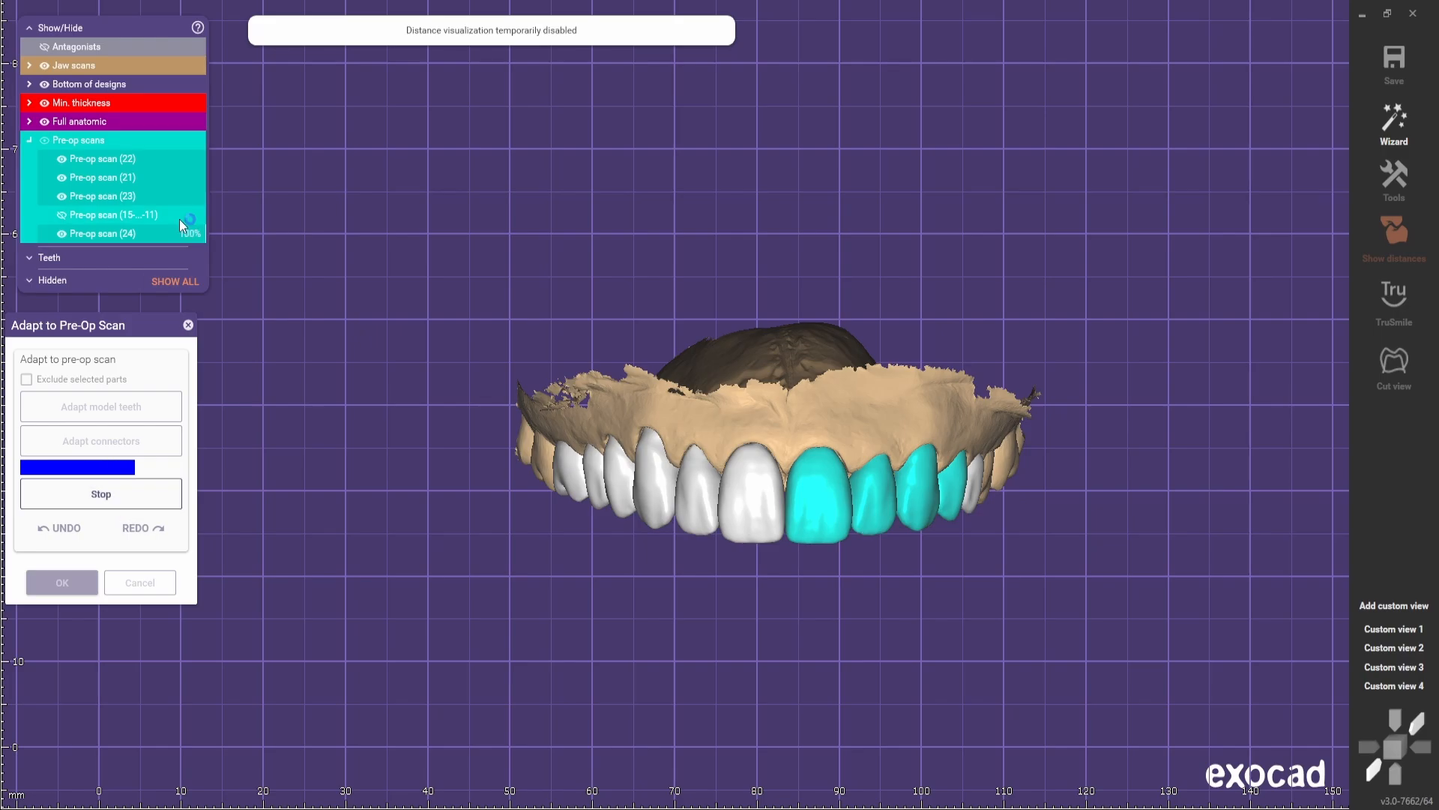
{"action": "right_click_drag", "start_coordinate": [576, 431], "coordinate": [568, 466]}
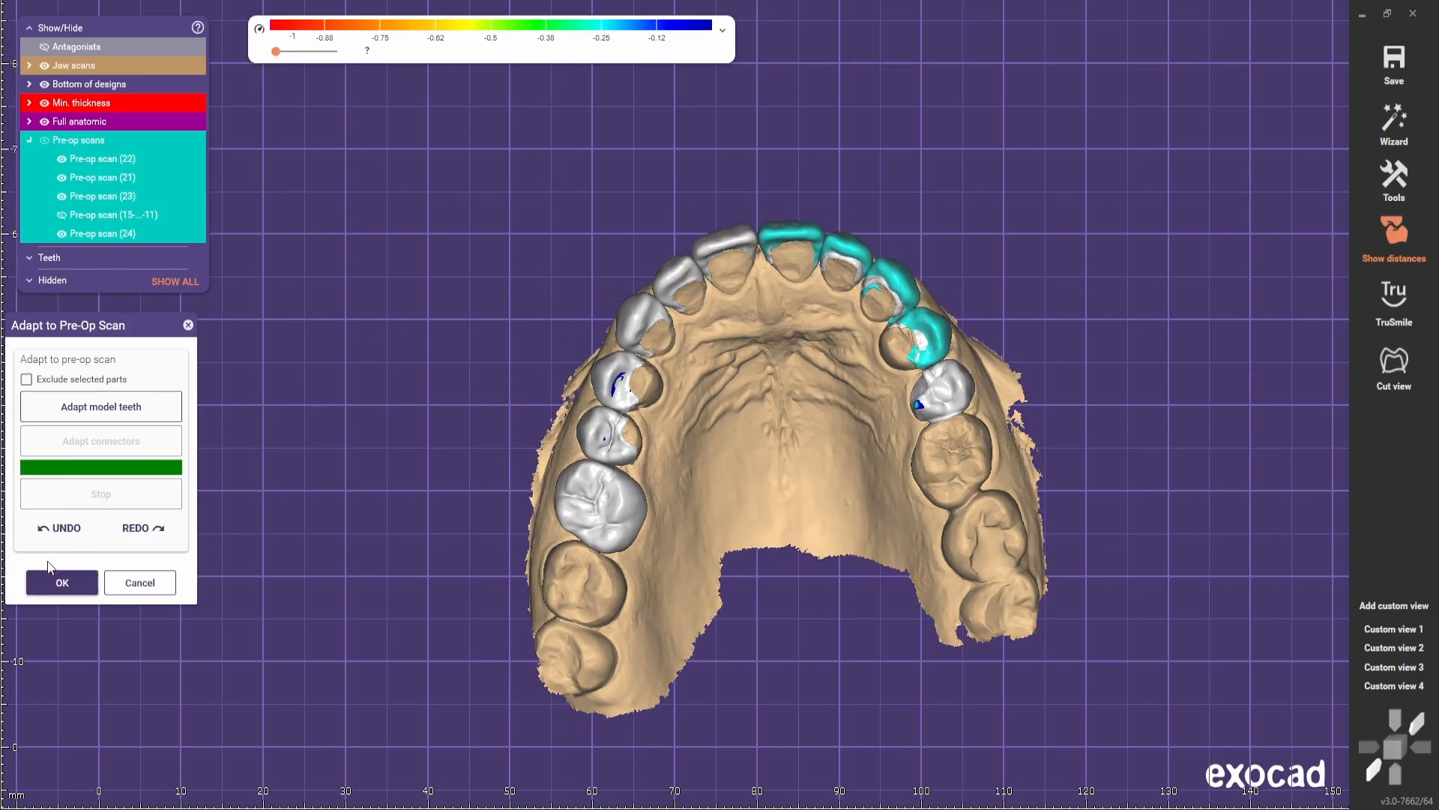
- Accept the adaptation to the pre-op scans and hide all pre-op scans
{"action": "left_click", "coordinate": [51, 576]}
{"action": "right_click_drag", "start_coordinate": [660, 345], "coordinate": [682, 540]}
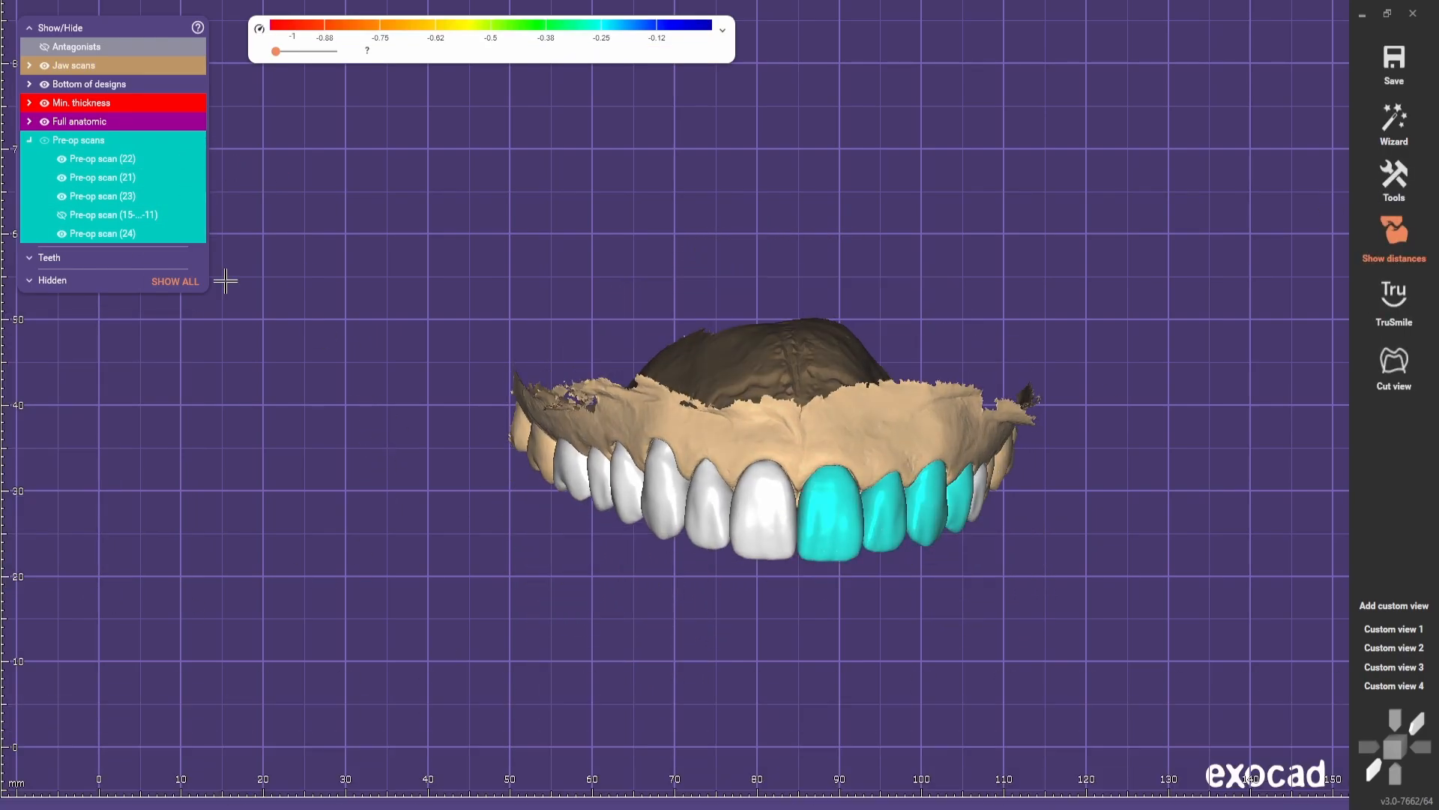
{"action": "left_click", "coordinate": [43, 139]}
{"action": "right_click_drag", "start_coordinate": [610, 562], "coordinate": [608, 530]}
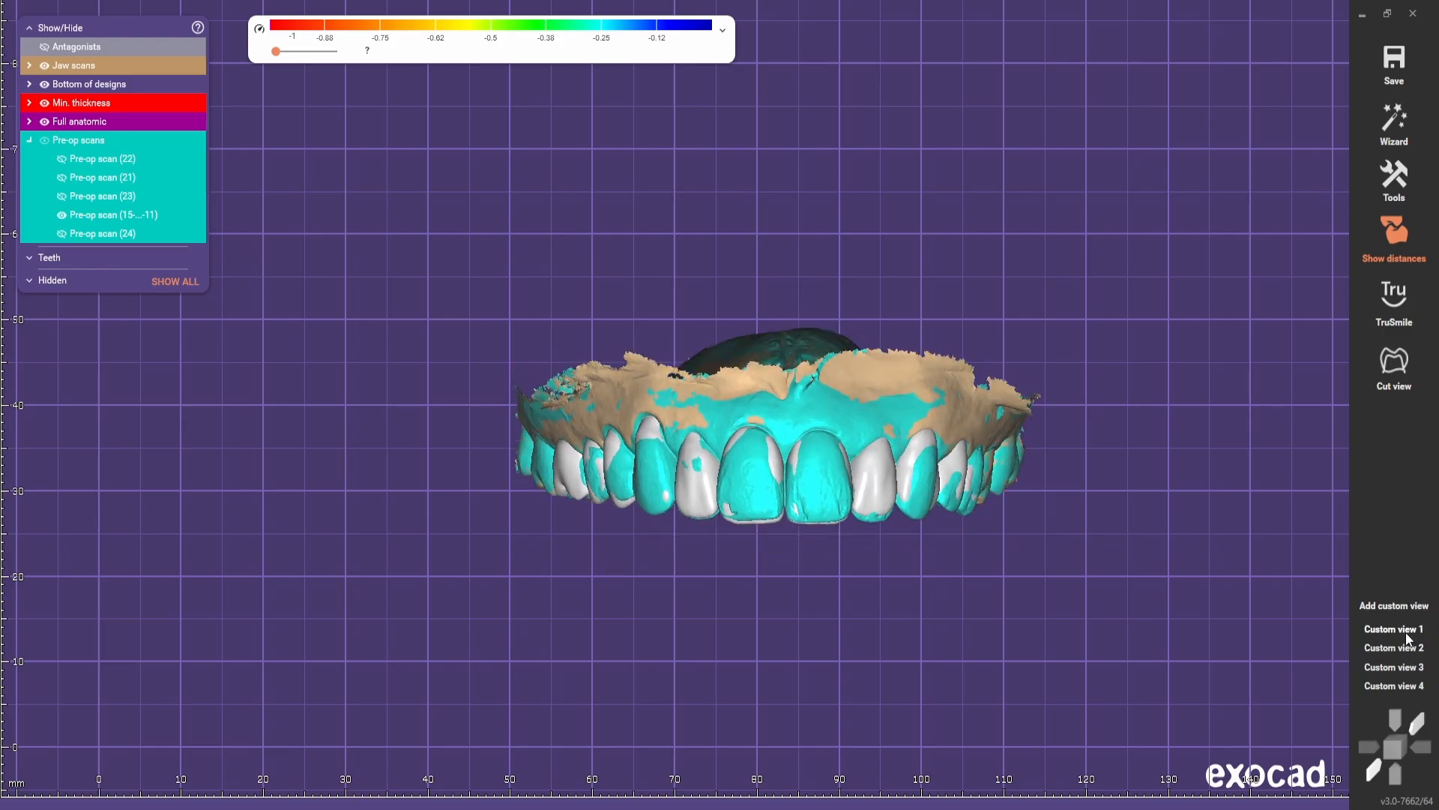
{"action": "left_click", "coordinate": [1402, 629]}
{"action": "left_click_drag", "start_coordinate": [169, 214], "coordinate": [36, 225]}
- Open Free-Forming, choose the Cusps preset and adjust the tooth 25 restoration with the jaw scans hidden
{"action": "right_click", "coordinate": [360, 544]}
{"action": "left_click", "coordinate": [465, 568]}
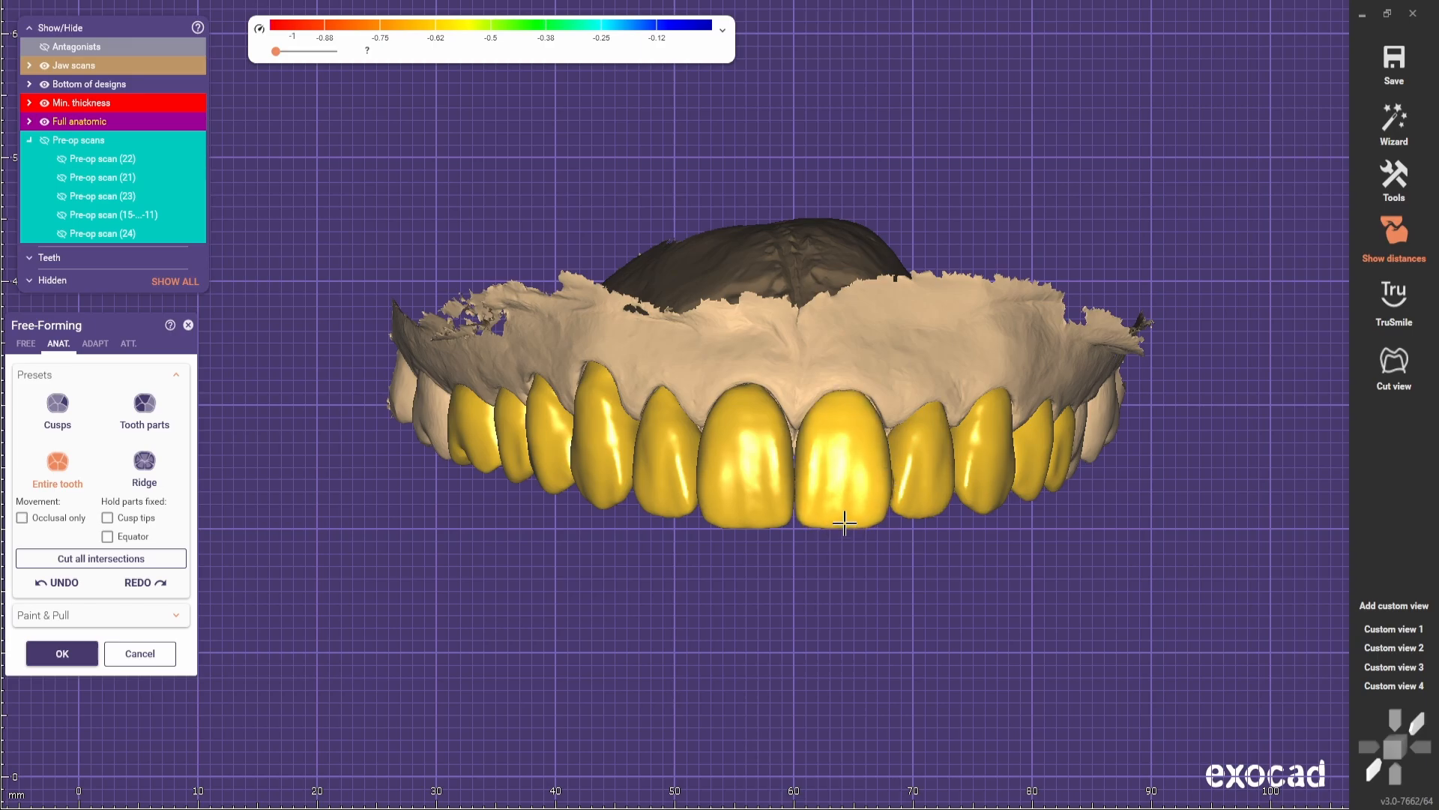
{"action": "left_click", "coordinate": [57, 409]}
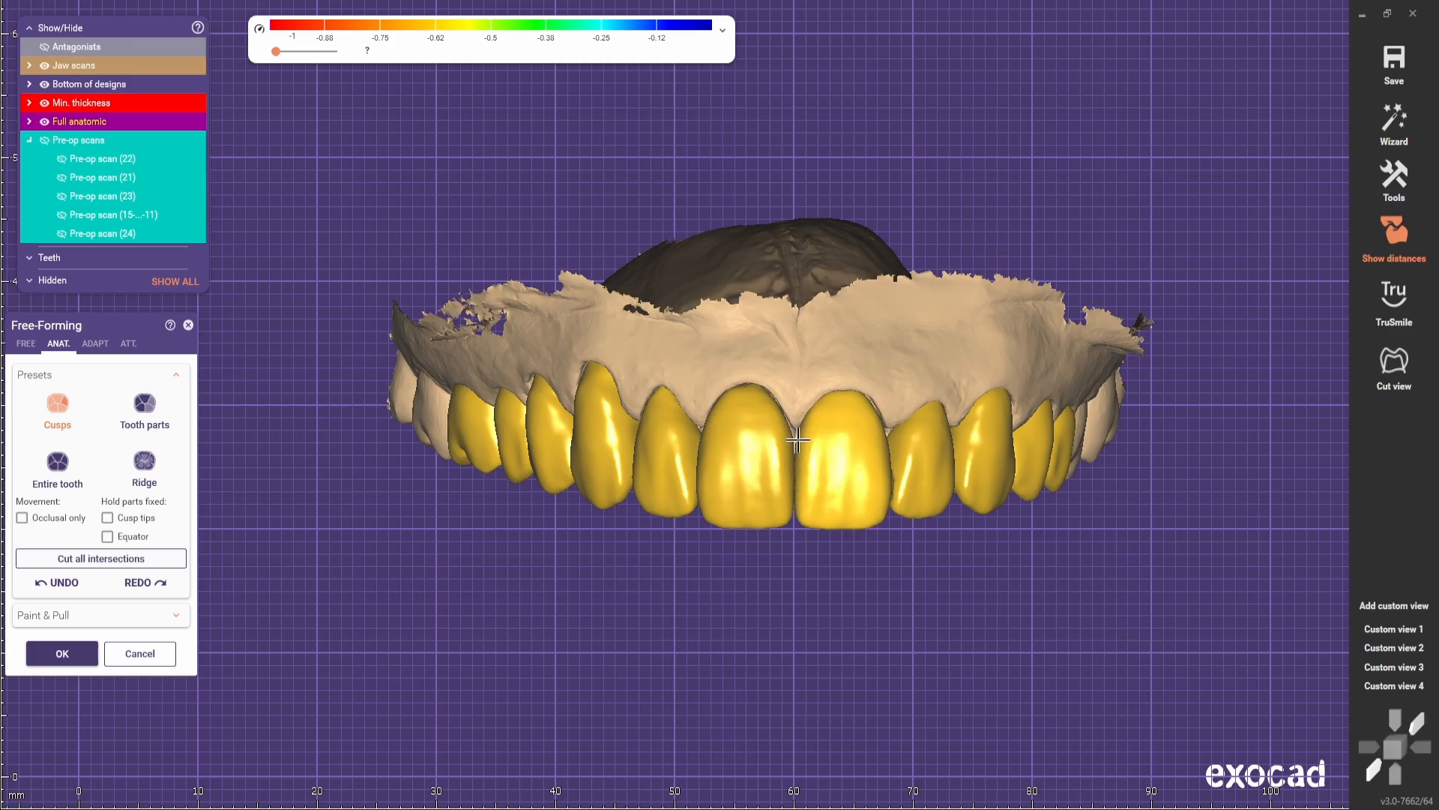
{"action": "scroll", "coordinate": [799, 450], "scroll_direction": "down", "scroll_amount": 2}
{"action": "right_click_drag", "start_coordinate": [862, 613], "coordinate": [900, 382]}
{"action": "scroll", "coordinate": [975, 398], "scroll_direction": "up", "scroll_amount": 1}
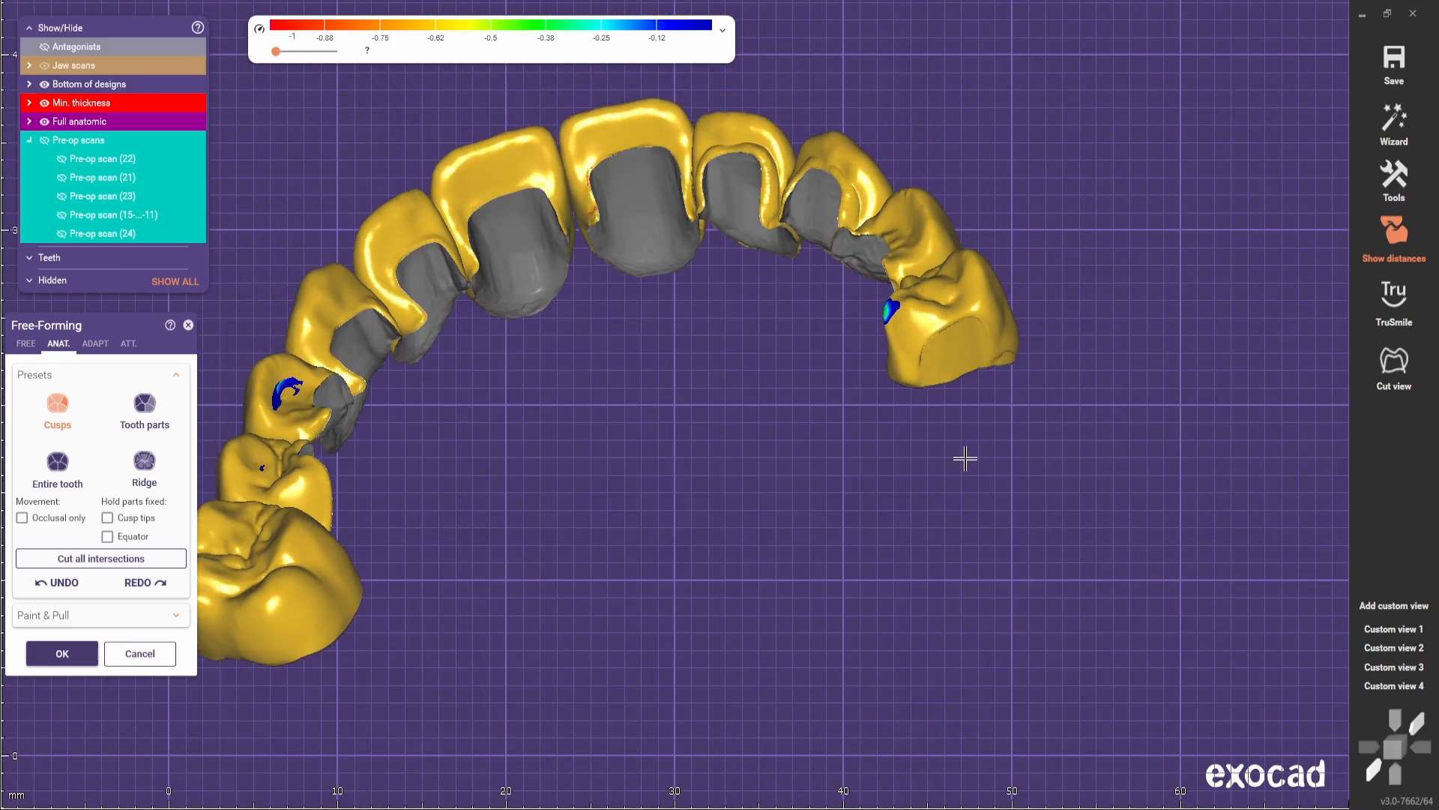
{"action": "scroll", "coordinate": [966, 420], "scroll_direction": "up", "scroll_amount": 3}
{"action": "left_click_drag", "start_coordinate": [967, 381], "coordinate": [980, 424]}
{"action": "right_click_drag", "start_coordinate": [980, 424], "coordinate": [997, 495]}
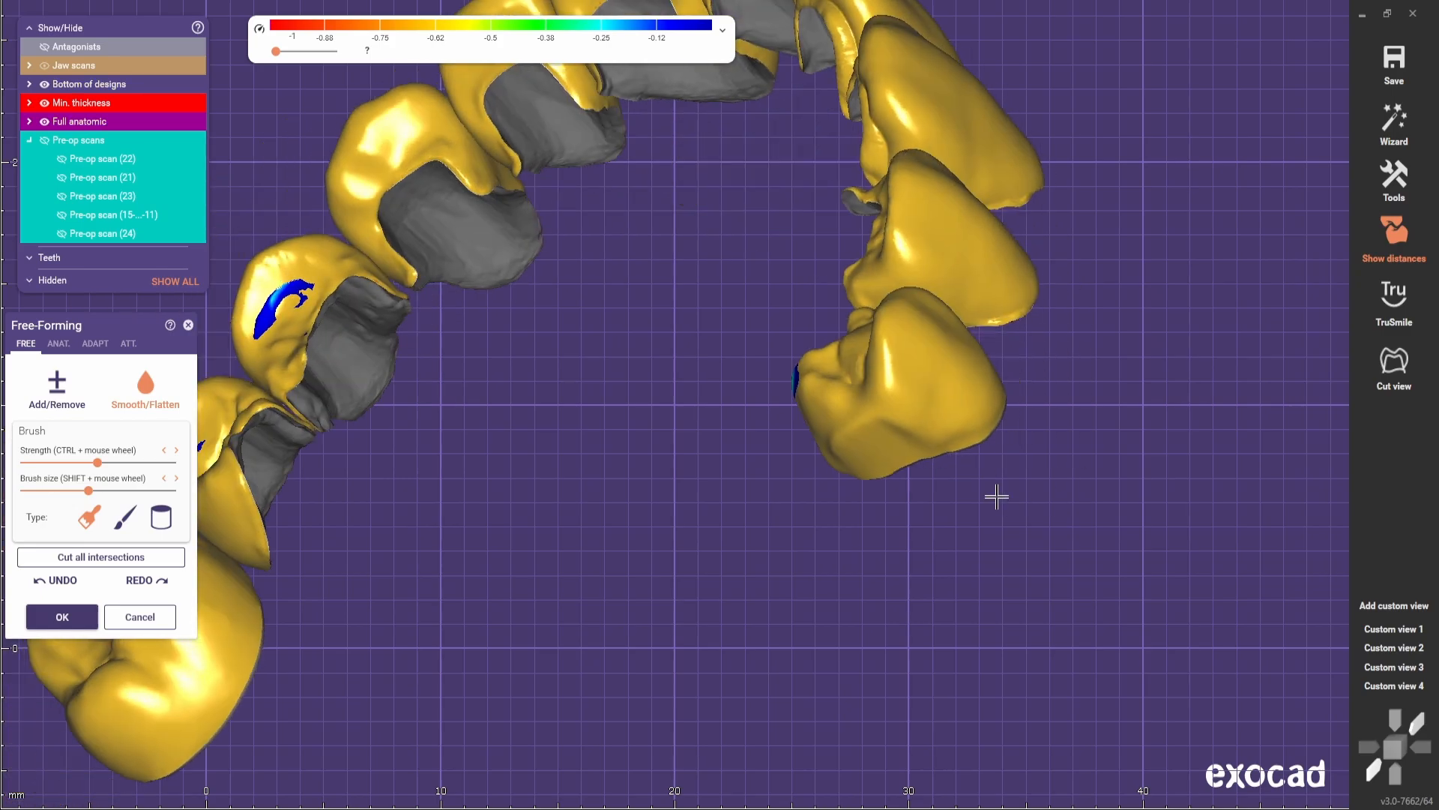
- Build up the palatal cusp of tooth 25 with Add/Remove and smooth it using a reduced brush size
{"action": "scroll", "coordinate": [840, 450], "scroll_direction": "down", "scroll_amount": 3, "text": "shift"}
{"action": "mouse_move", "coordinate": [838, 454]}
{"action": "right_mouse_down"}
{"action": "mouse_move", "coordinate": [835, 500]}
{"action": "mouse_move", "coordinate": [893, 514]}
{"action": "right_mouse_up"}
{"action": "right_click_drag", "start_coordinate": [847, 352], "coordinate": [797, 344]}
{"action": "key", "text": "space"}
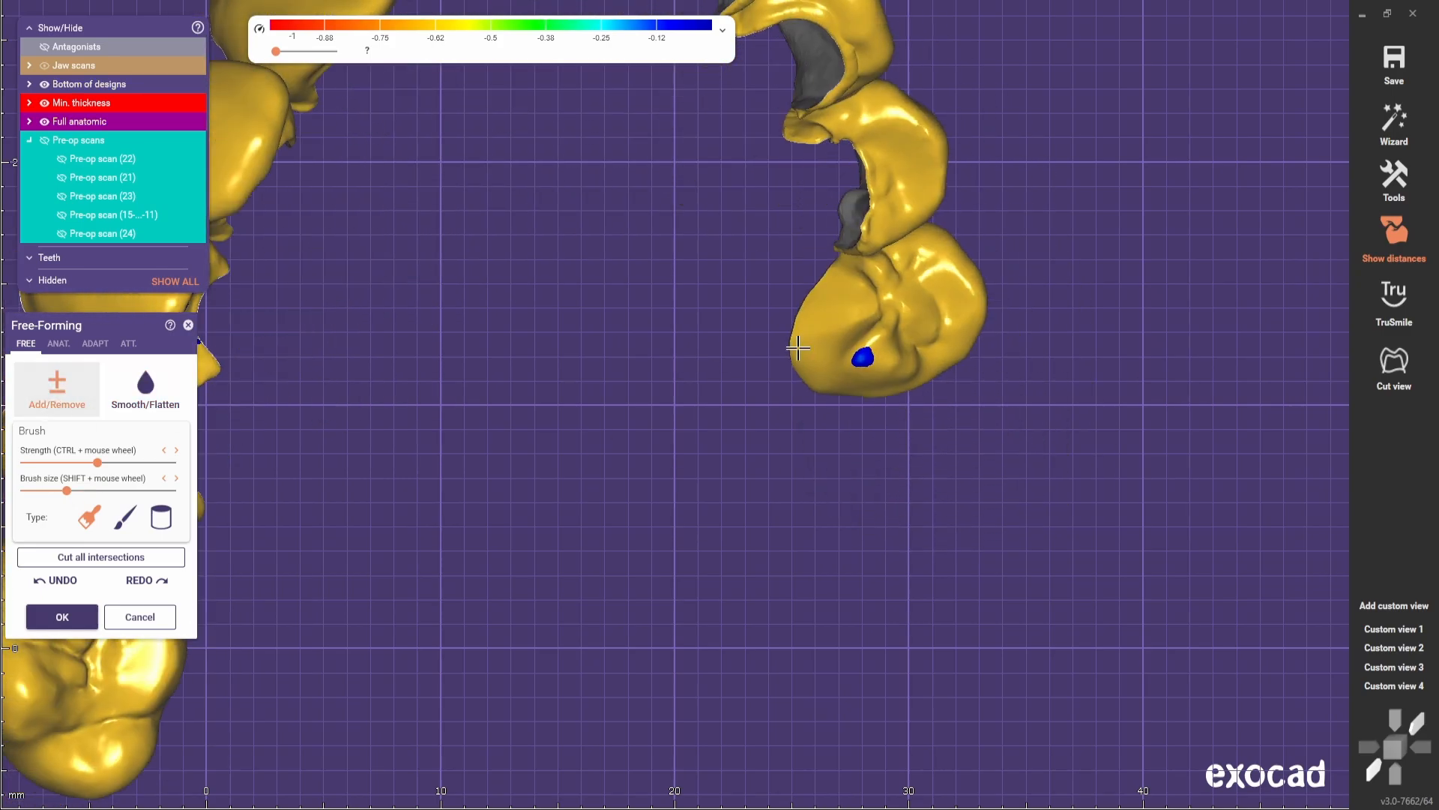
{"action": "scroll", "coordinate": [841, 323], "scroll_direction": "up", "scroll_amount": 2}
{"action": "left_click_drag", "start_coordinate": [855, 302], "coordinate": [814, 332]}
{"action": "right_click_drag", "start_coordinate": [815, 401], "coordinate": [874, 449]}
{"action": "left_click", "coordinate": [147, 391]}
{"action": "scroll", "coordinate": [929, 291], "scroll_direction": "down", "scroll_amount": 1, "text": "shift"}
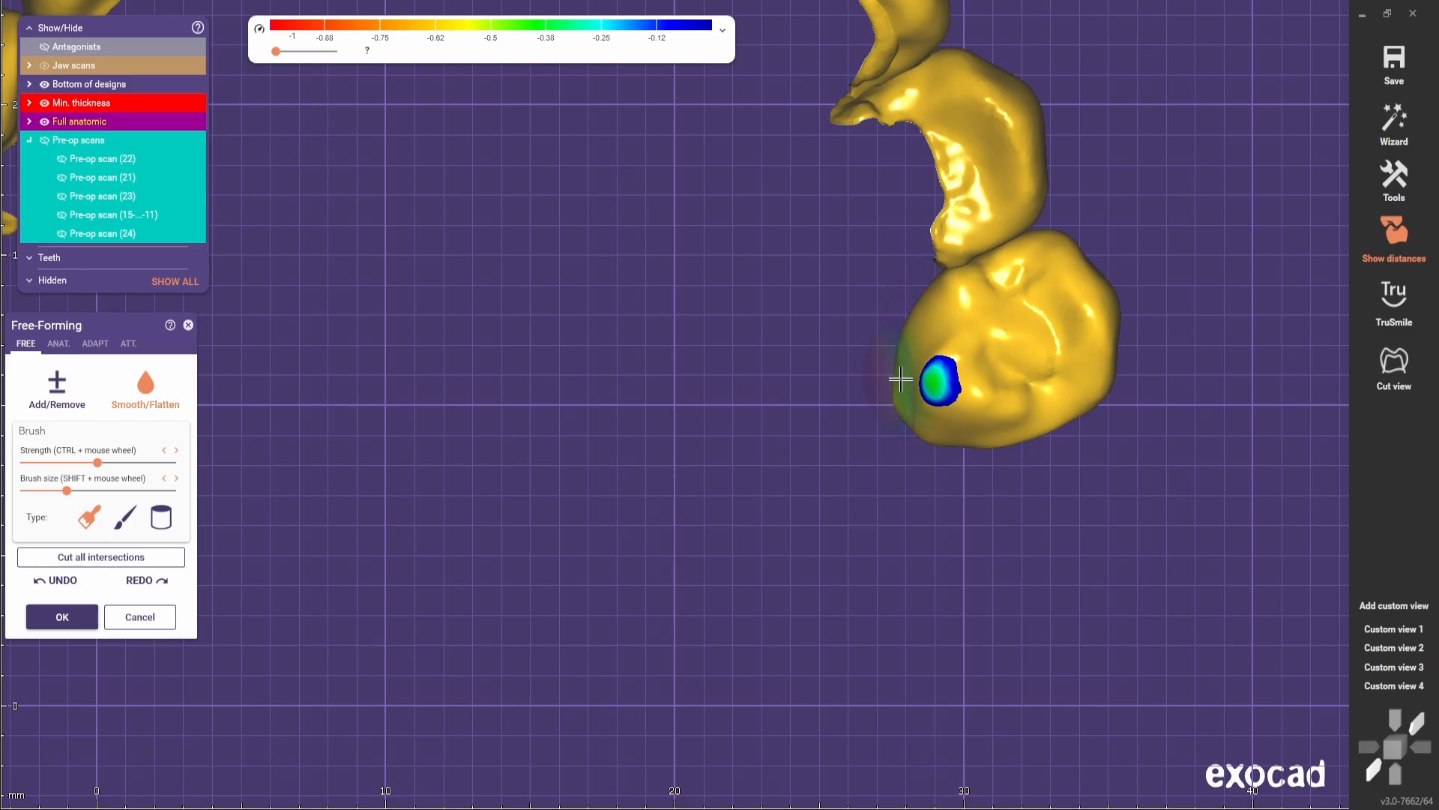
{"action": "right_click_drag", "start_coordinate": [900, 380], "coordinate": [918, 469]}
{"action": "key", "text": "space"}
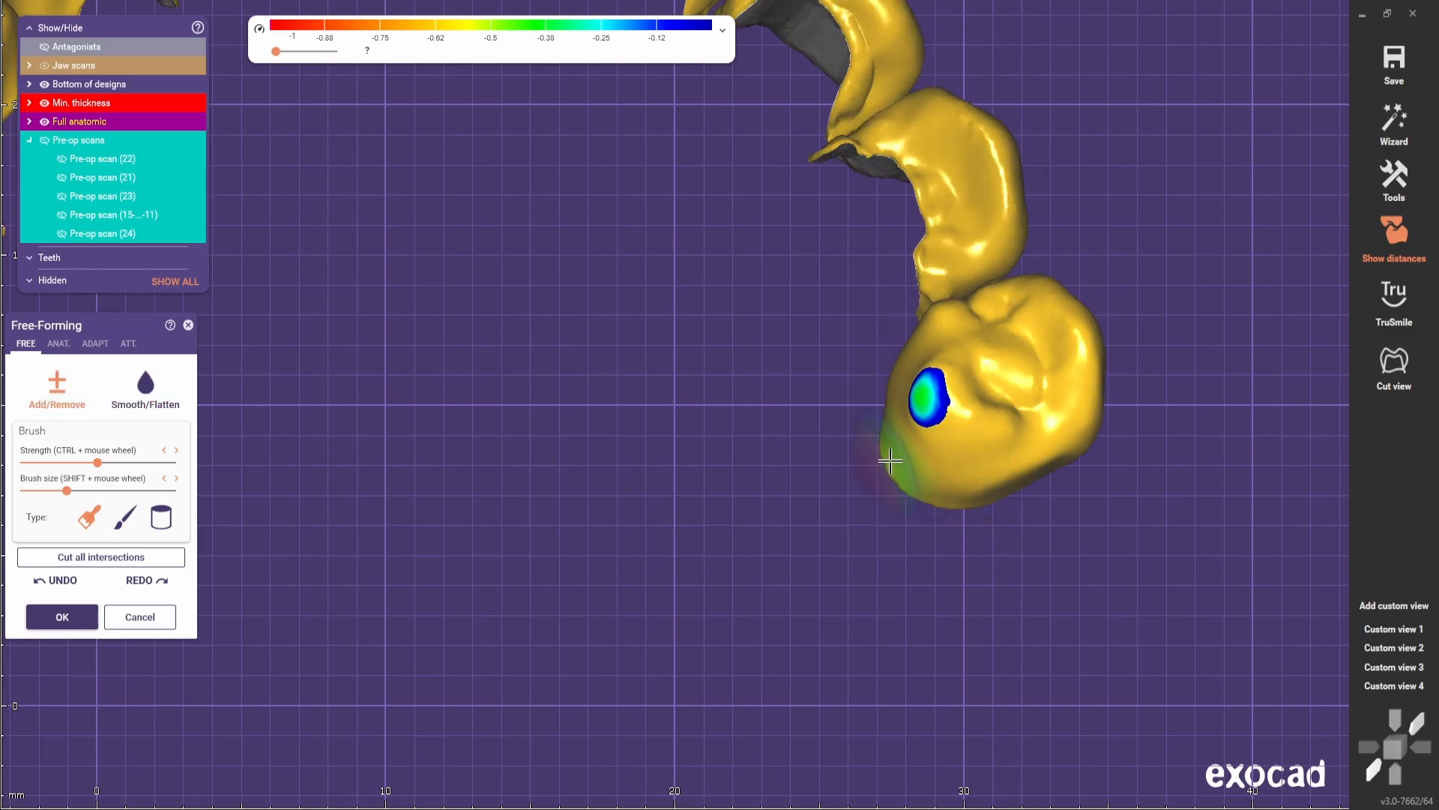
- Refine the contact area on tooth 25's palatal cusp by adding and removing material with varying brush sizes
{"action": "key", "text": "space"}
{"action": "scroll", "coordinate": [944, 510], "scroll_direction": "down", "scroll_amount": 2}
{"action": "right_click_drag", "start_coordinate": [903, 472], "coordinate": [881, 521]}
{"action": "left_click", "coordinate": [58, 392]}
{"action": "scroll", "coordinate": [956, 352], "scroll_direction": "up", "scroll_amount": 2}
{"action": "scroll", "coordinate": [942, 345], "scroll_direction": "down", "scroll_amount": 4, "text": "shift"}
{"action": "key", "text": "space"}
{"action": "mouse_move", "coordinate": [942, 330]}
{"action": "right_mouse_down"}
{"action": "mouse_move", "coordinate": [907, 348]}
{"action": "mouse_move", "coordinate": [851, 450]}
{"action": "right_mouse_up"}
{"action": "left_click", "coordinate": [61, 403]}
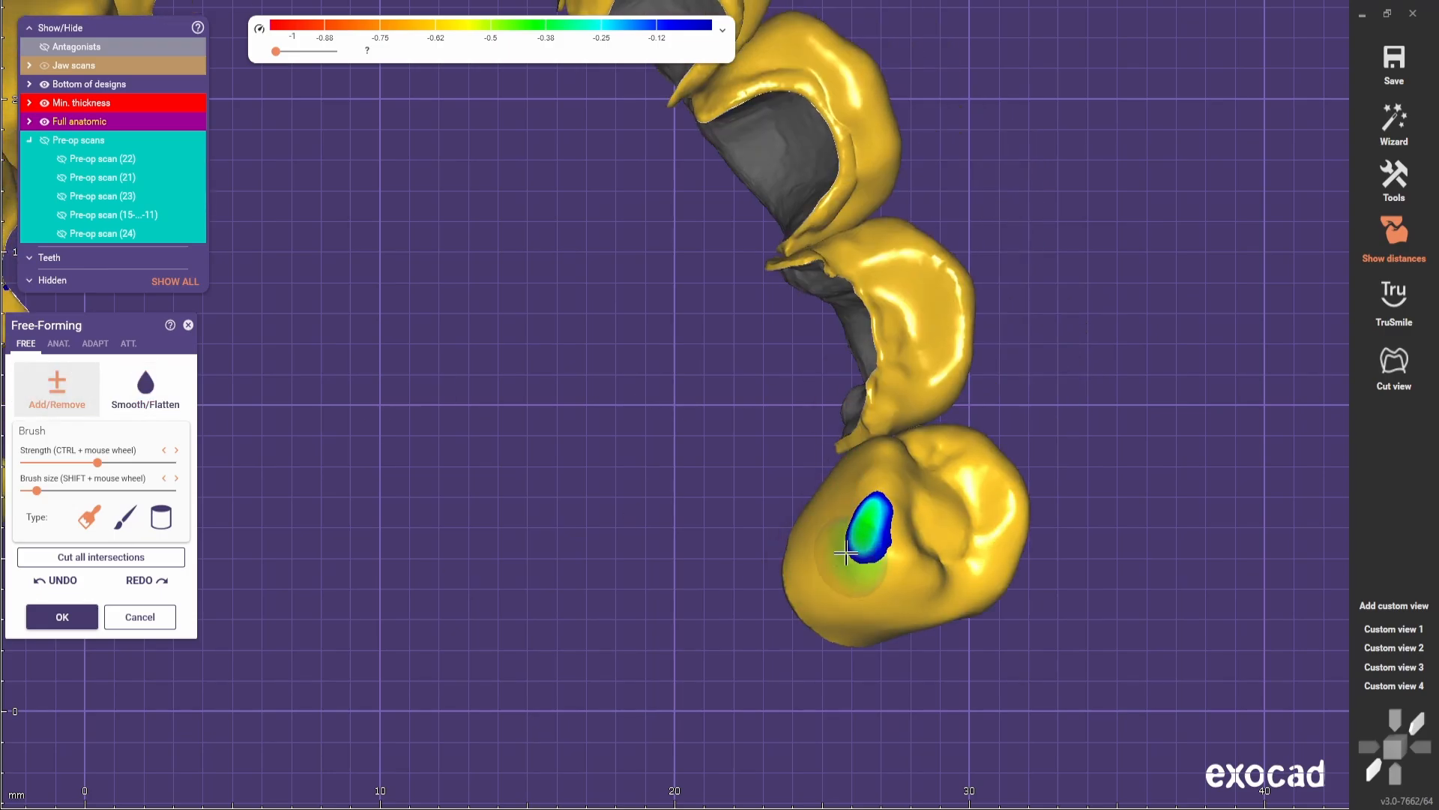
{"action": "scroll", "coordinate": [825, 543], "scroll_direction": "up", "scroll_amount": 8, "text": "shift"}
{"action": "left_click", "coordinate": [815, 535]}
- Reduce the antagonist contact on tooth 25's palatal cusp and smooth the surface with a small brush
{"action": "left_click", "coordinate": [142, 398]}
{"action": "scroll", "coordinate": [810, 525], "scroll_direction": "down", "scroll_amount": 3}
{"action": "mouse_move", "coordinate": [810, 524]}
{"action": "right_mouse_down"}
{"action": "mouse_move", "coordinate": [717, 600]}
{"action": "mouse_move", "coordinate": [696, 594]}
{"action": "right_mouse_up"}
{"action": "scroll", "coordinate": [716, 596], "scroll_direction": "up", "scroll_amount": 1}
{"action": "scroll", "coordinate": [883, 454], "scroll_direction": "up", "scroll_amount": 3, "text": "shift"}
{"action": "left_click", "coordinate": [53, 386]}
{"action": "scroll", "coordinate": [951, 466], "scroll_direction": "up", "scroll_amount": 2}
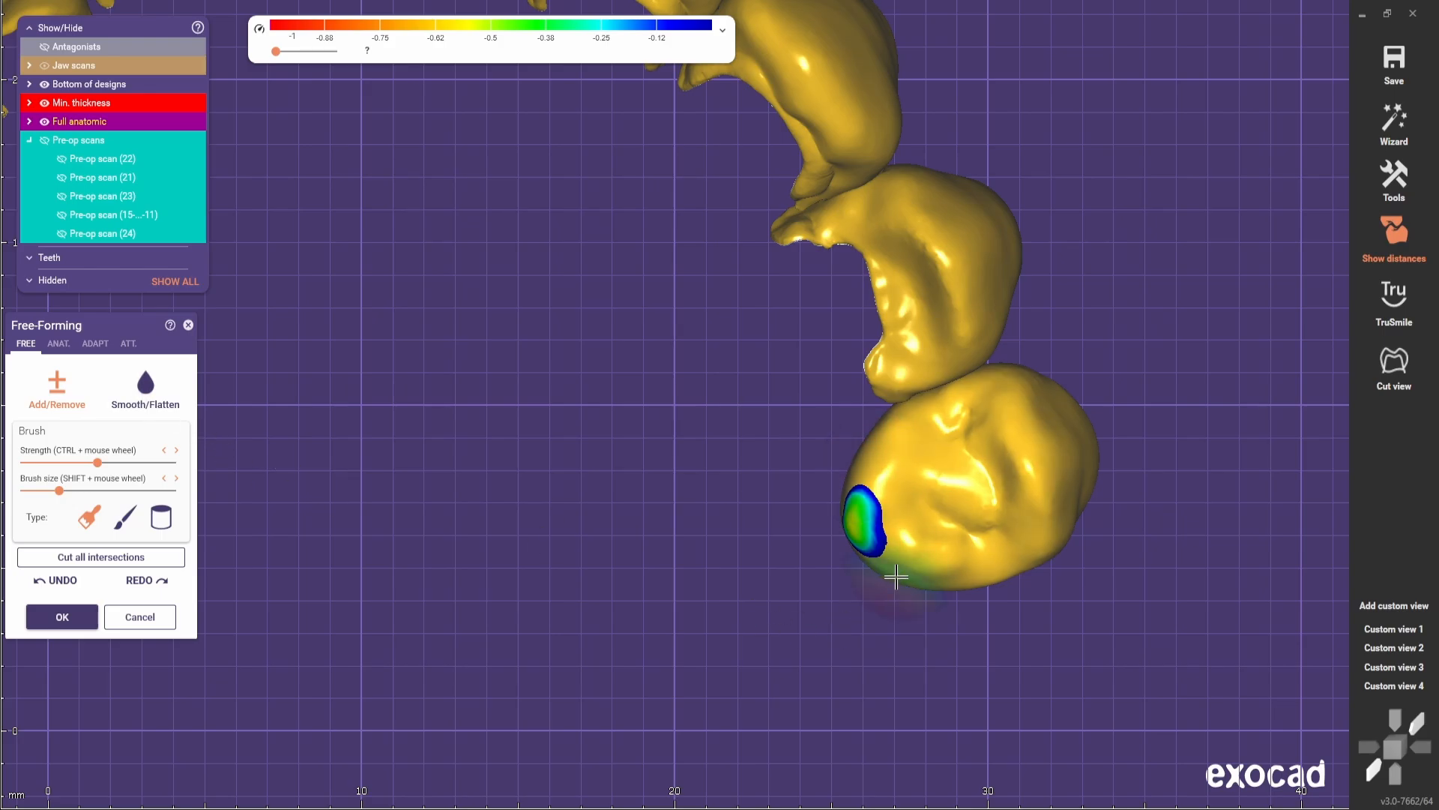
{"action": "left_click", "coordinate": [145, 390]}
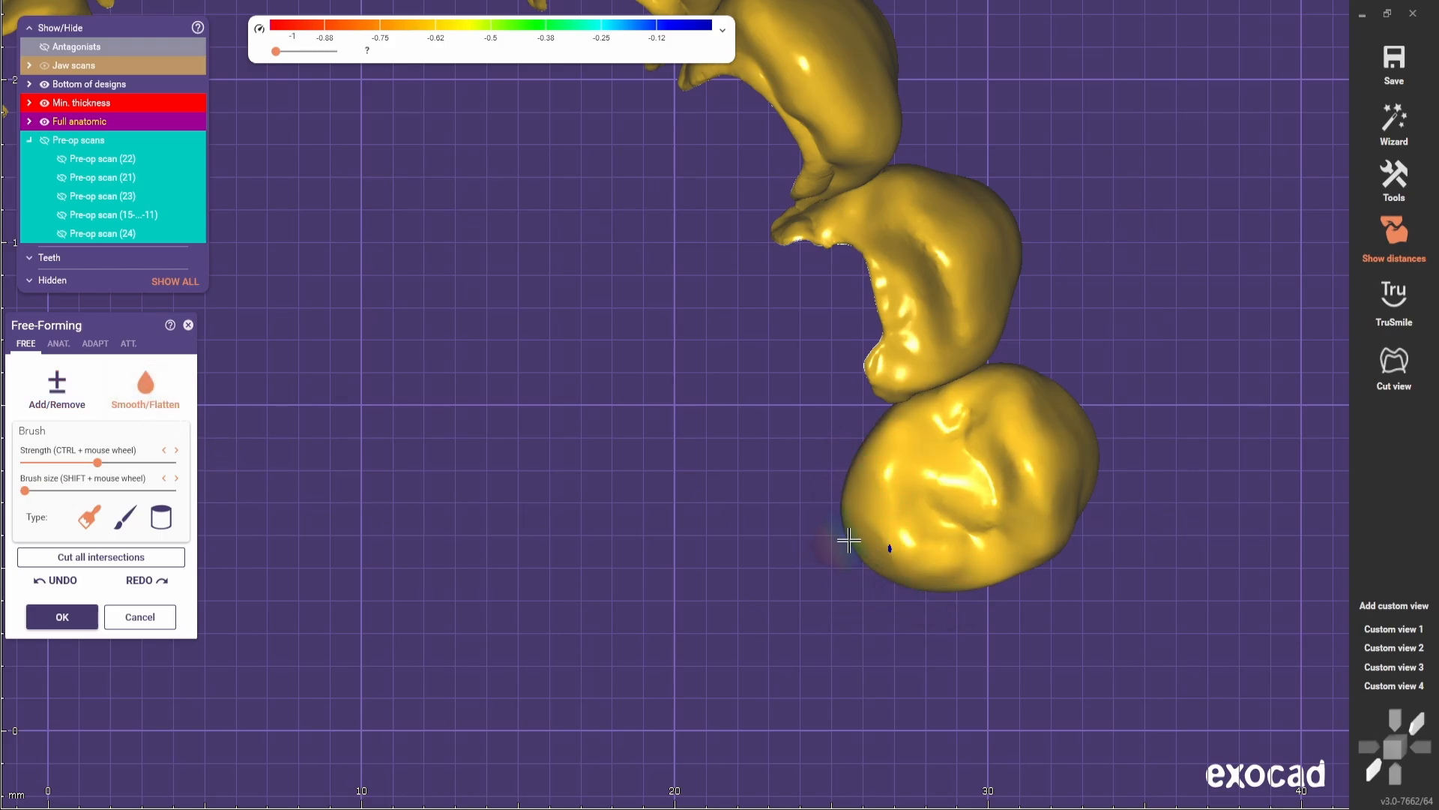
{"action": "left_click_drag", "start_coordinate": [848, 516], "coordinate": [919, 587]}
- Reshape and smooth the occlusal surface of tooth 25 with a larger brush and show the antagonists to check it
{"action": "scroll", "coordinate": [919, 587], "scroll_direction": "down", "scroll_amount": 2}
{"action": "left_click", "coordinate": [59, 392]}
{"action": "scroll", "coordinate": [862, 509], "scroll_direction": "up", "scroll_amount": 5, "text": "shift"}
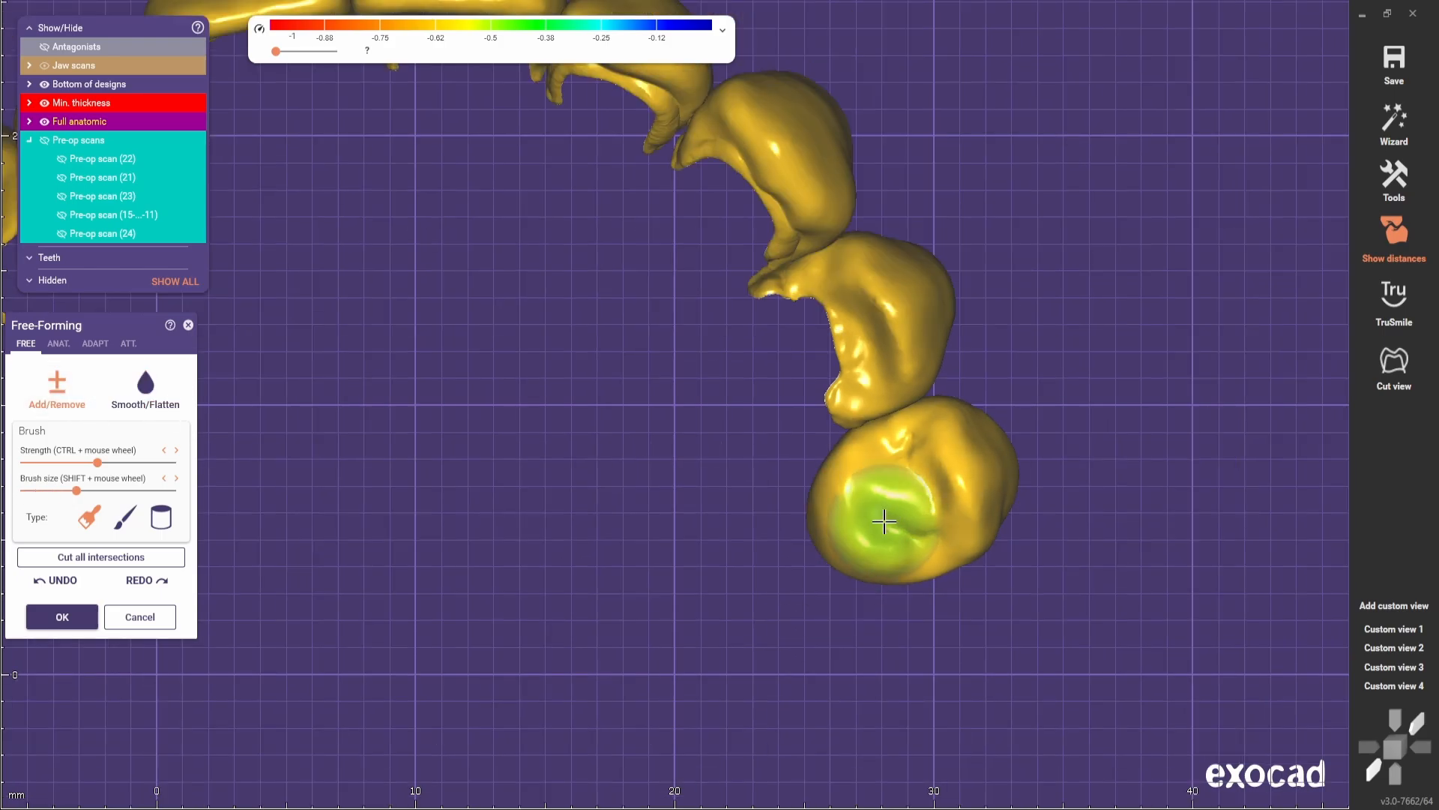
{"action": "left_click", "coordinate": [145, 390]}
{"action": "scroll", "coordinate": [749, 551], "scroll_direction": "down", "scroll_amount": 3}
{"action": "key", "text": "a"}
{"action": "right_click_drag", "start_coordinate": [742, 553], "coordinate": [800, 620]}
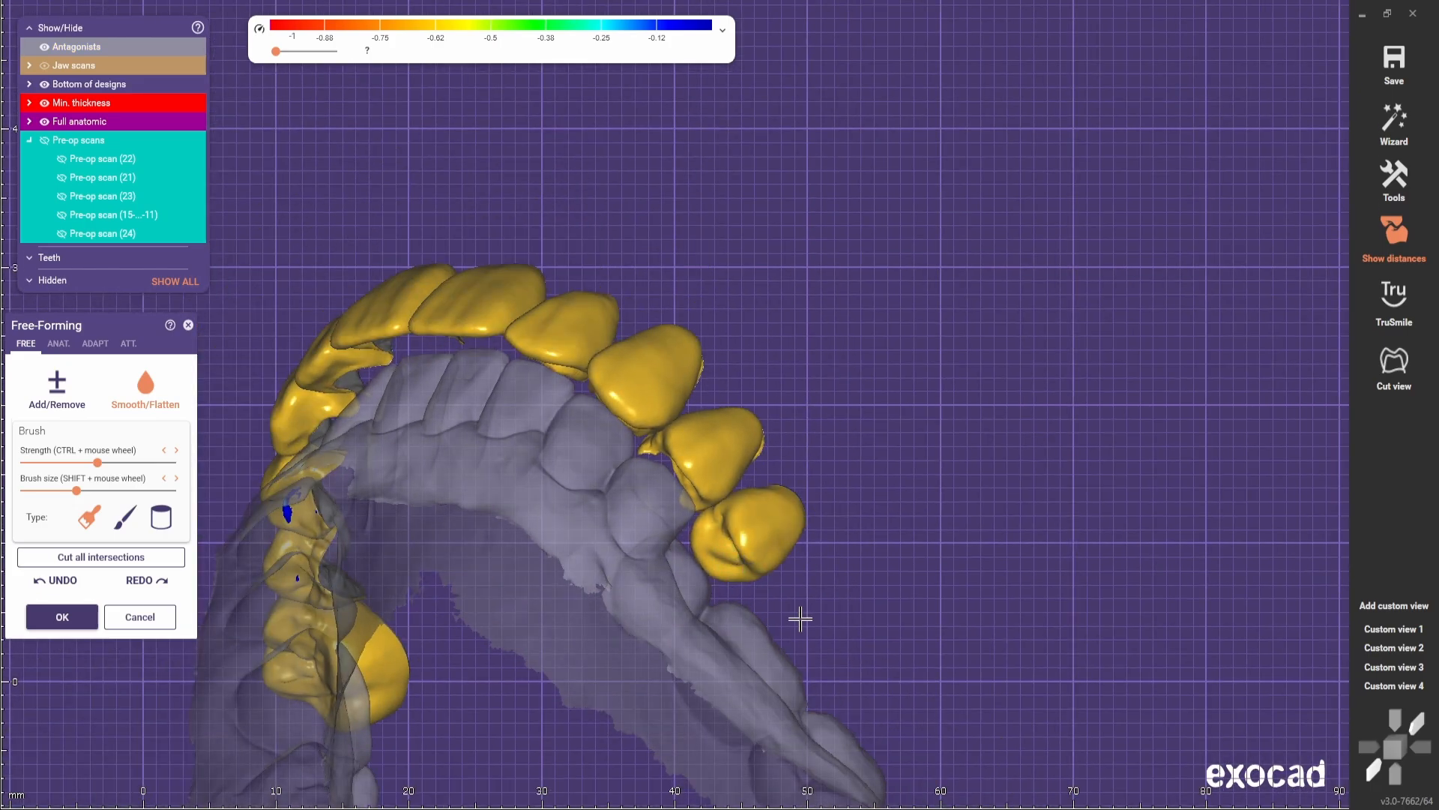
- Show the jaw scans, hide the antagonists and carve the central fissure of tooth 25 with the fine brush type
{"action": "scroll", "coordinate": [800, 620], "scroll_direction": "down", "scroll_amount": 2}
{"action": "key", "text": "j"}
{"action": "mouse_move", "coordinate": [894, 624]}
{"action": "right_mouse_down"}
{"action": "mouse_move", "coordinate": [919, 620]}
{"action": "mouse_move", "coordinate": [825, 480]}
{"action": "mouse_move", "coordinate": [772, 503]}
{"action": "right_mouse_up"}
{"action": "key", "text": "a"}
{"action": "scroll", "coordinate": [814, 480], "scroll_direction": "up", "scroll_amount": 3}
{"action": "left_click", "coordinate": [125, 517]}
{"action": "left_click", "coordinate": [81, 411]}
{"action": "scroll", "coordinate": [540, 421], "scroll_direction": "up", "scroll_amount": 5}
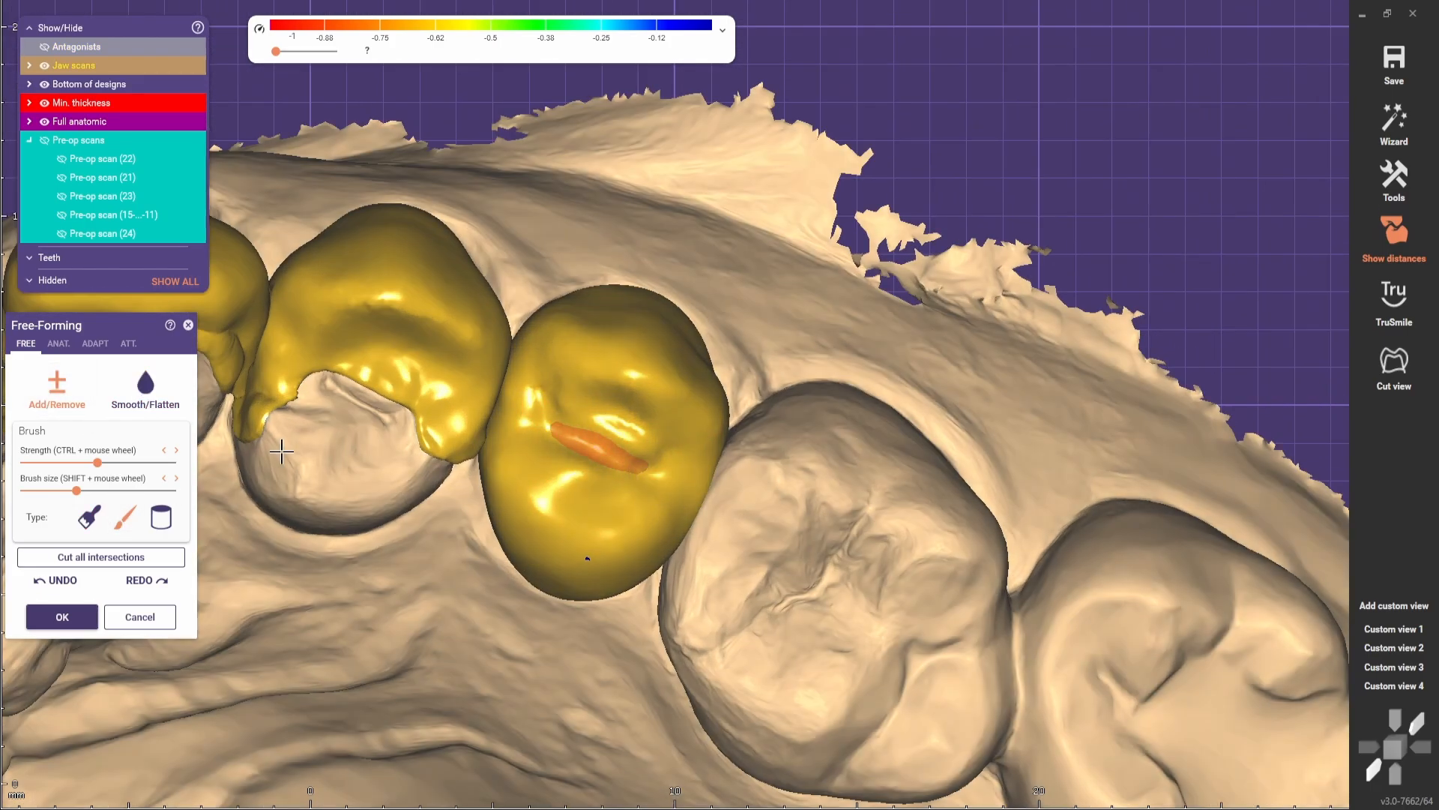
- Smooth the central fissure and palatal cusp of tooth 25 with a small broad-type brush and refine its ridge
{"action": "left_click", "coordinate": [89, 516]}
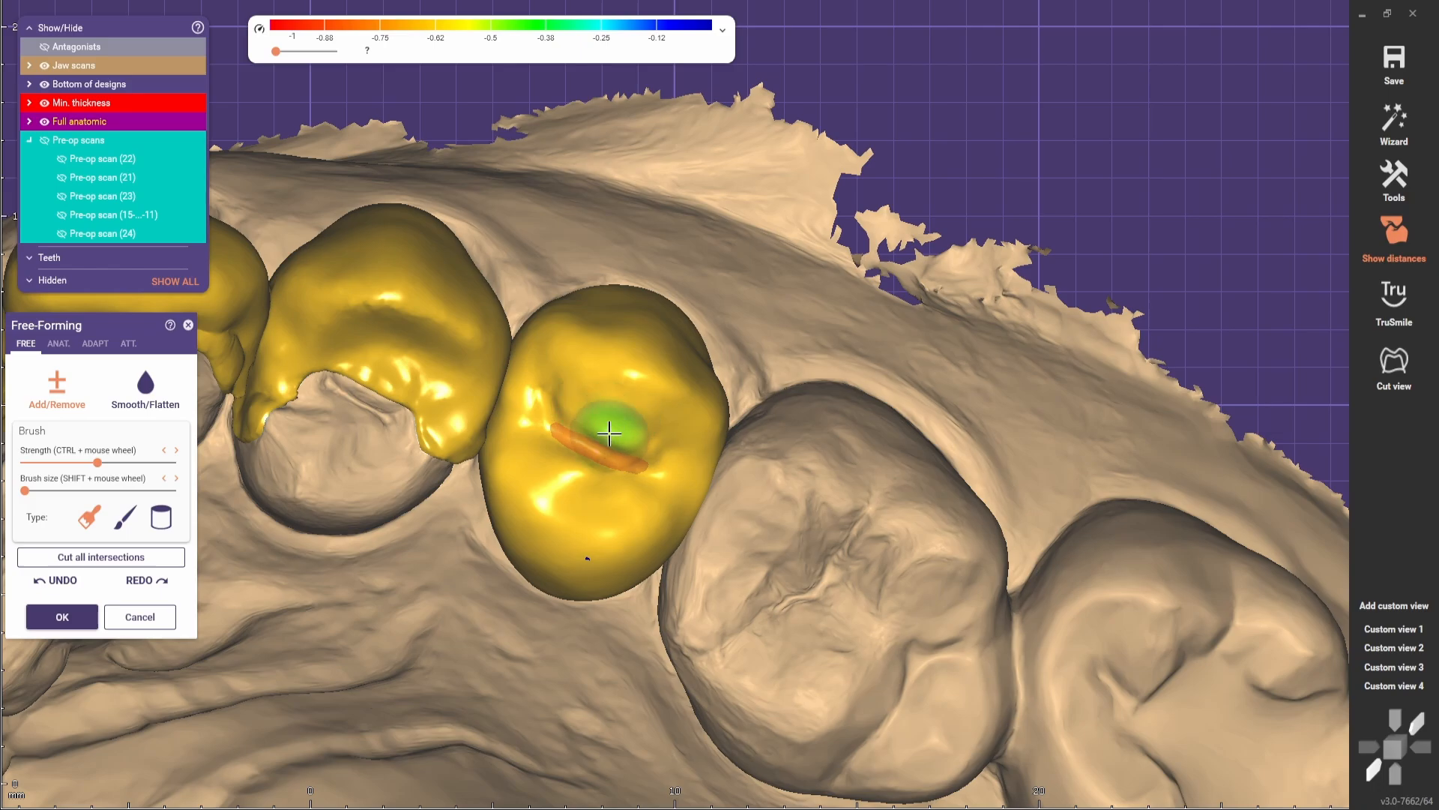
{"action": "left_click", "coordinate": [145, 393]}
{"action": "left_click_drag", "start_coordinate": [604, 424], "coordinate": [573, 431]}
{"action": "left_click", "coordinate": [59, 344]}
{"action": "left_click", "coordinate": [144, 468]}
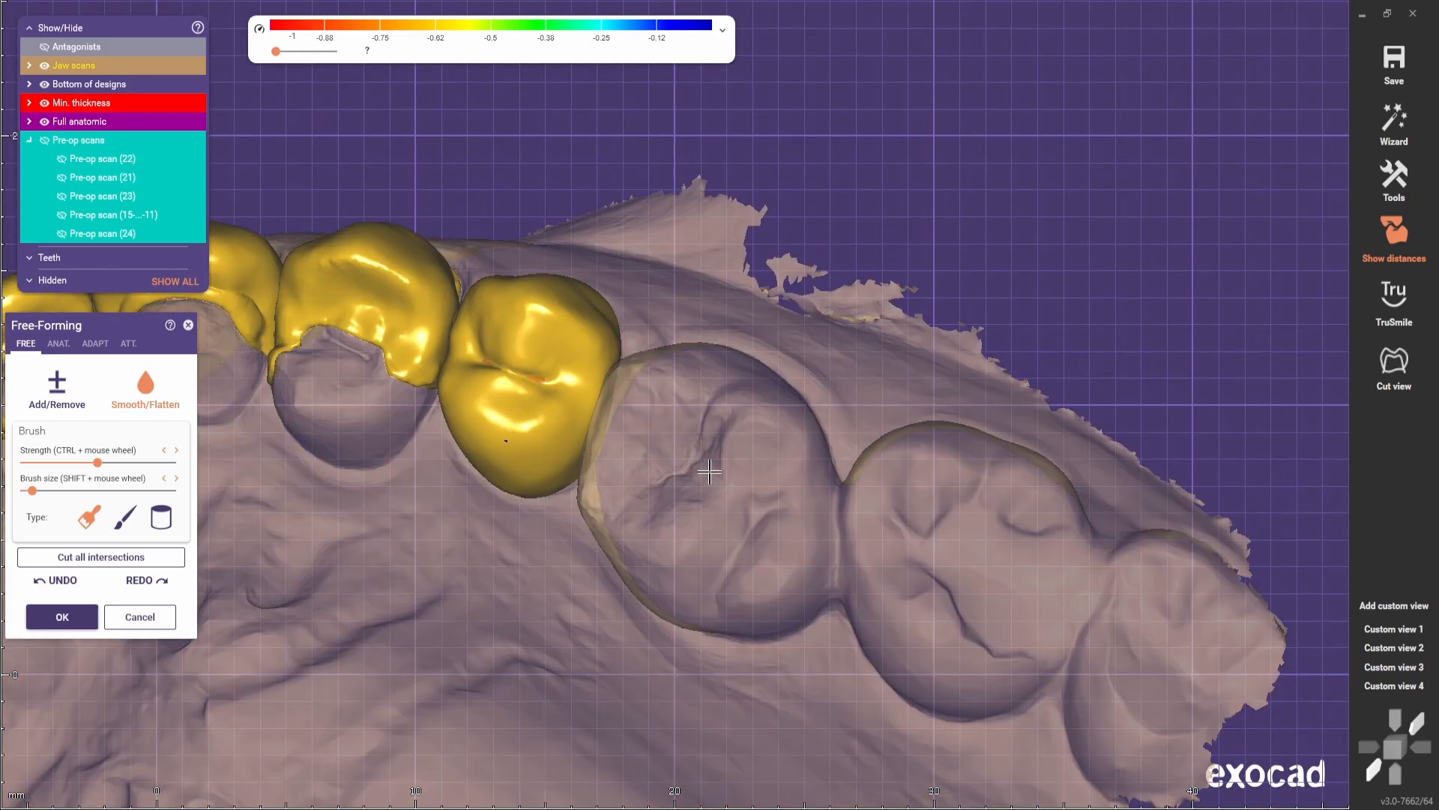
{"action": "scroll", "coordinate": [643, 433], "scroll_direction": "up", "scroll_amount": 2}
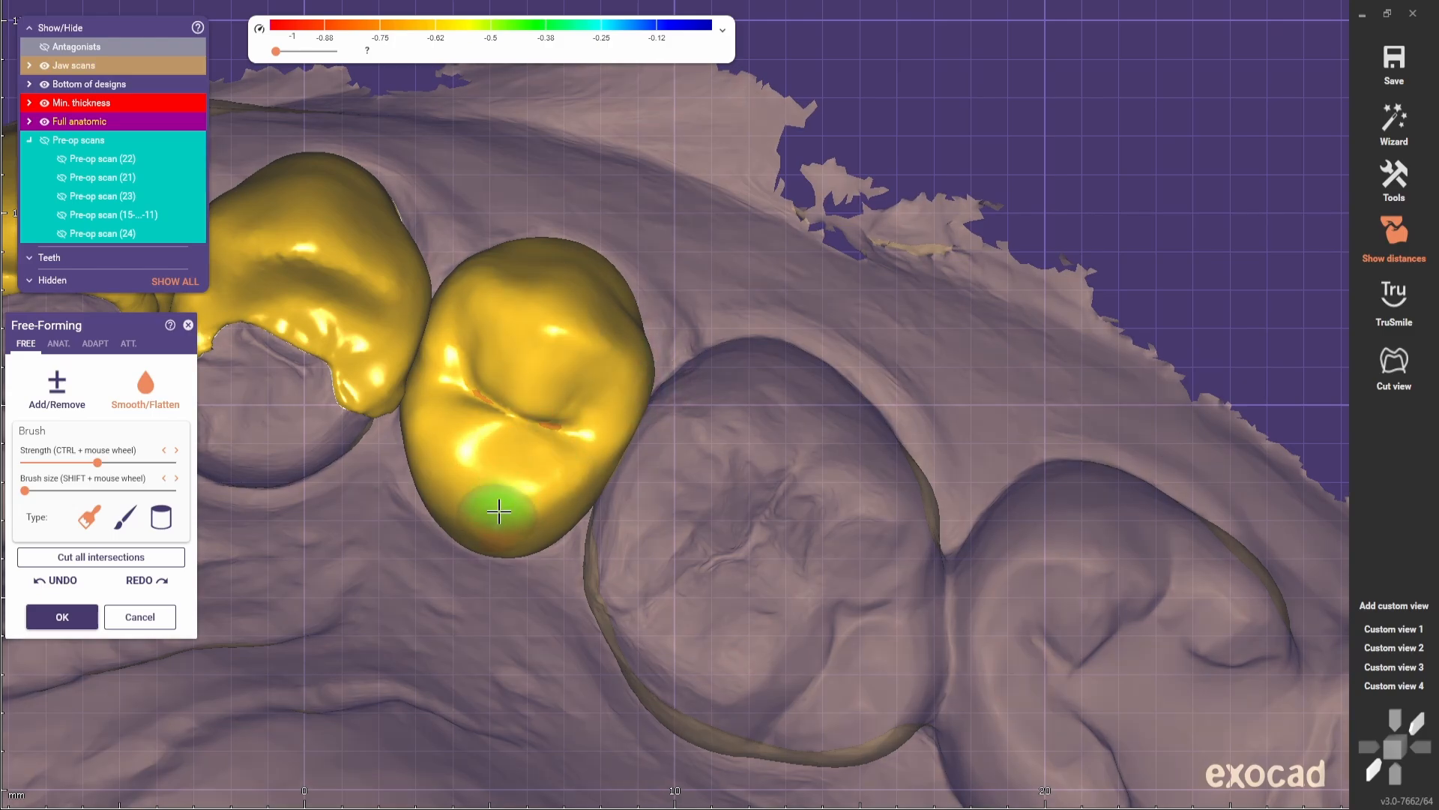
- Reshape the palatal contact area of tooth 24 and smooth it
{"action": "scroll", "coordinate": [499, 511], "scroll_direction": "down", "scroll_amount": 4}
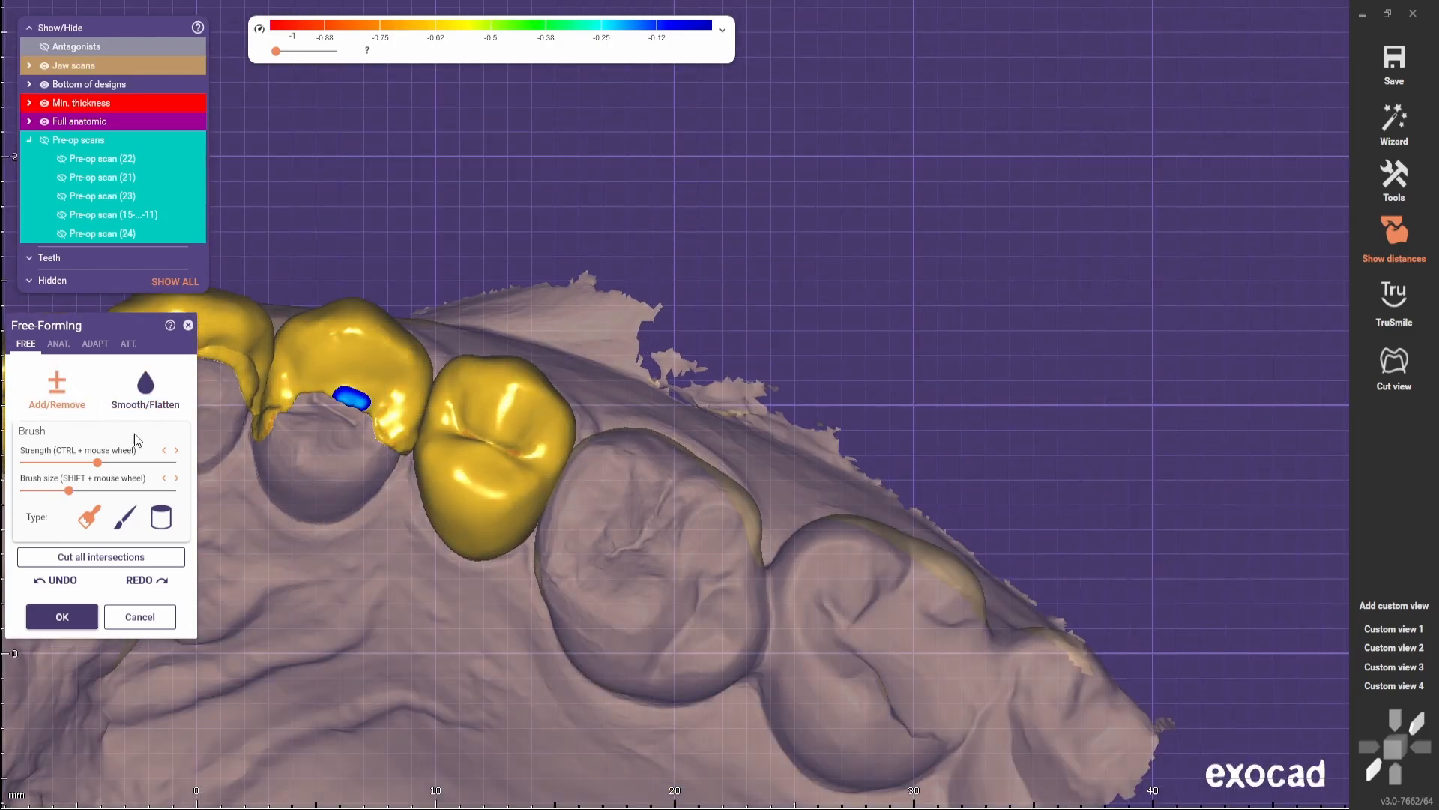
{"action": "left_click", "coordinate": [145, 384]}
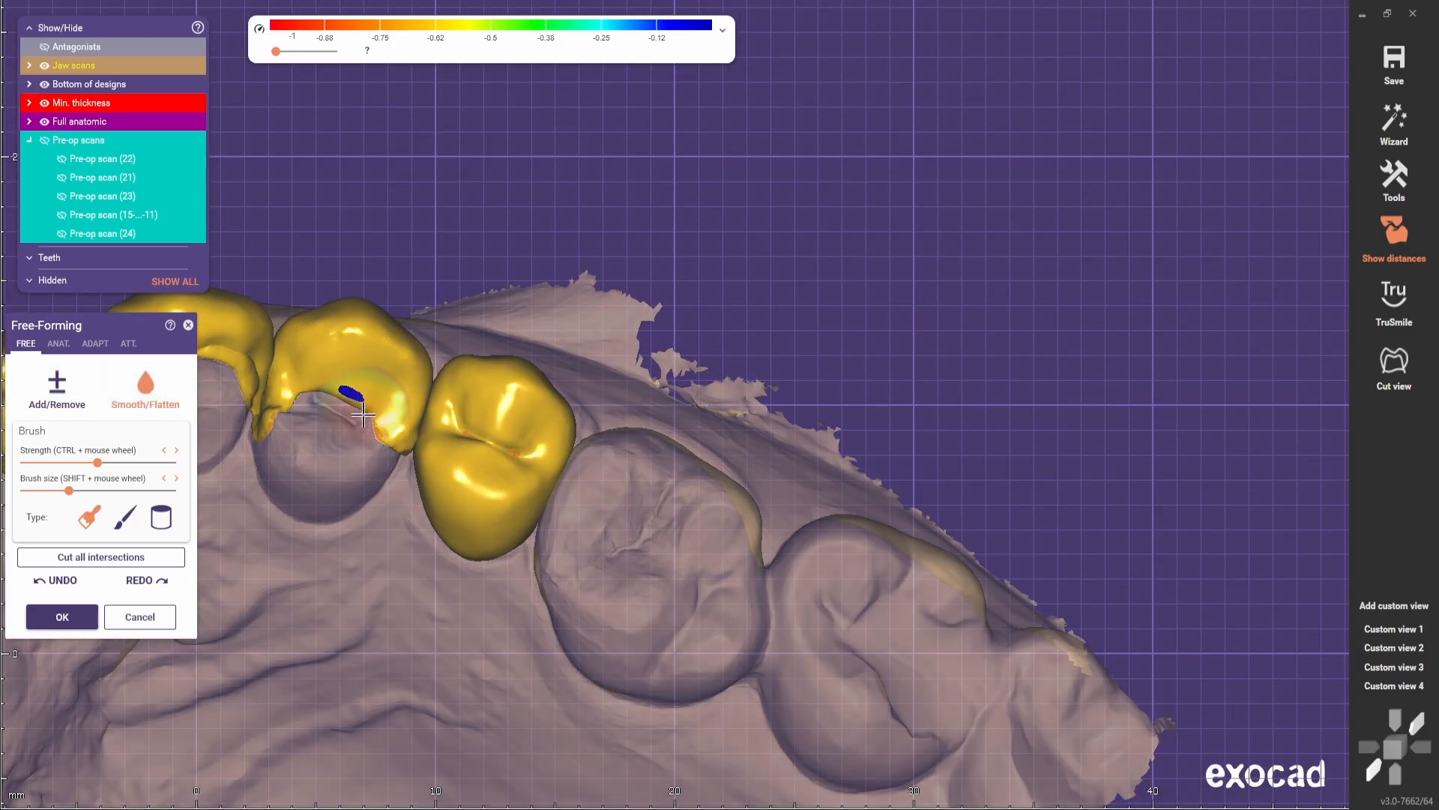
{"action": "scroll", "coordinate": [602, 470], "scroll_direction": "up", "scroll_amount": 3}
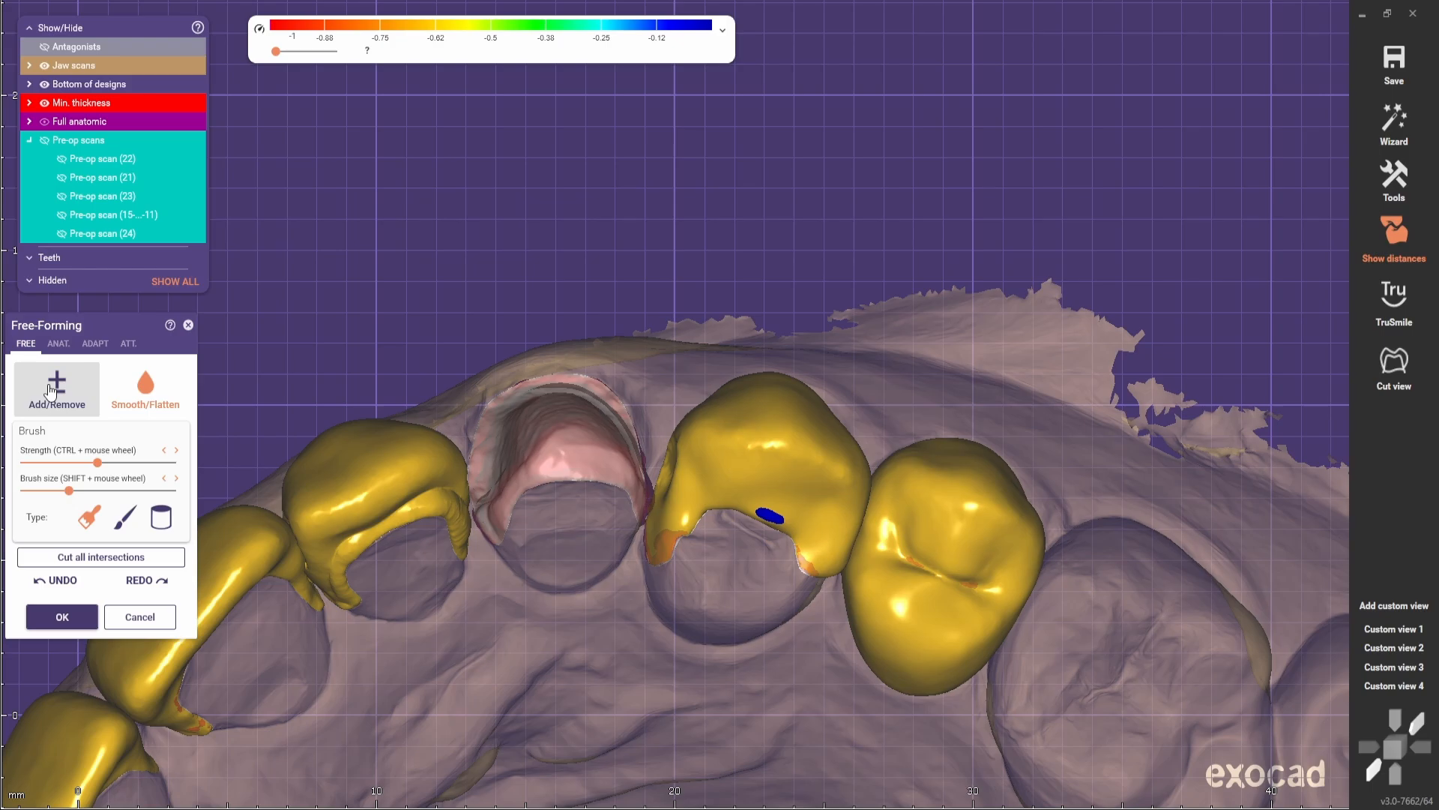
- Smooth the mesial and distal sides of tooth 24 with a smaller brush while tooth 23 is hidden
{"action": "scroll", "coordinate": [671, 452], "scroll_direction": "down", "scroll_amount": 3, "text": "shift"}
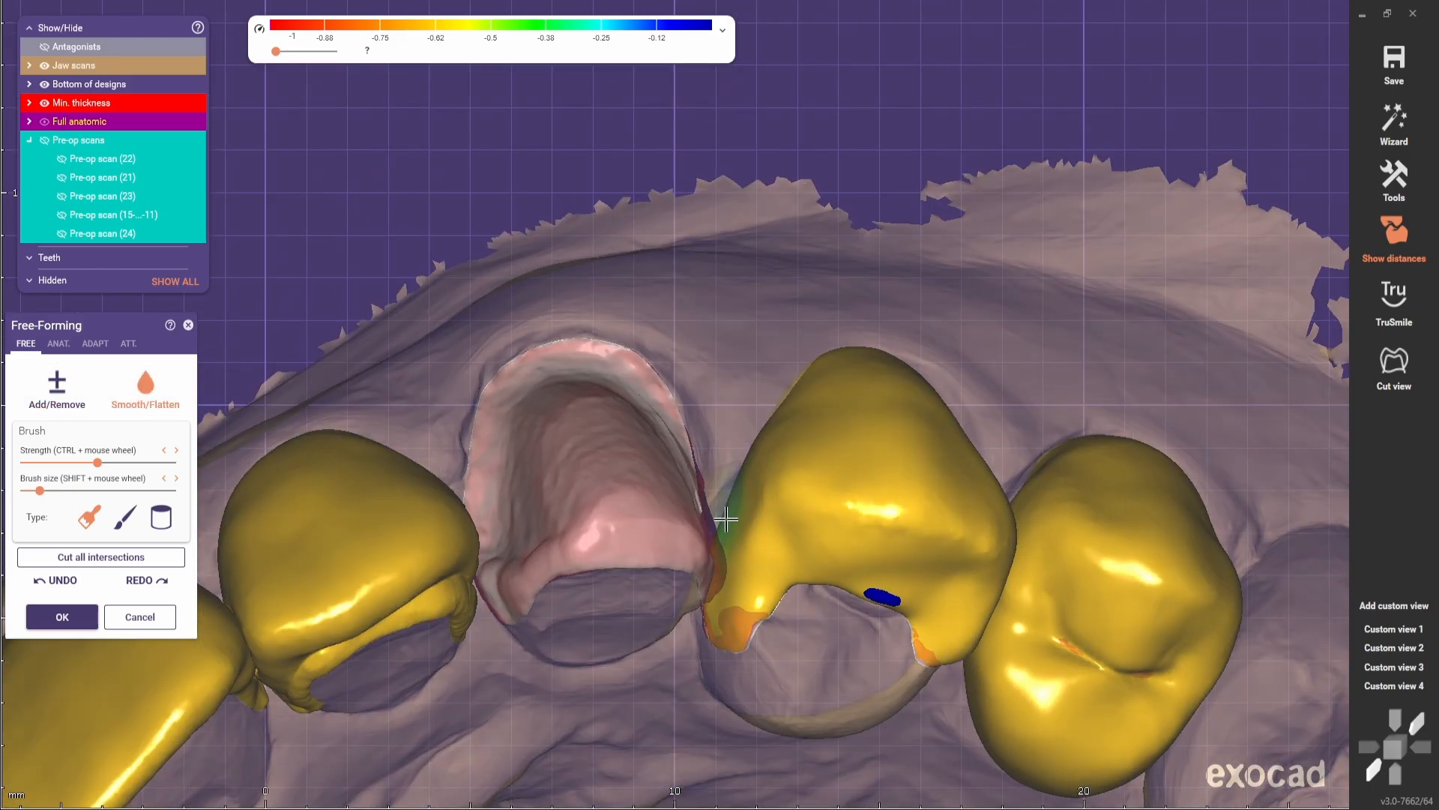
{"action": "right_click_drag", "start_coordinate": [726, 518], "coordinate": [674, 471]}
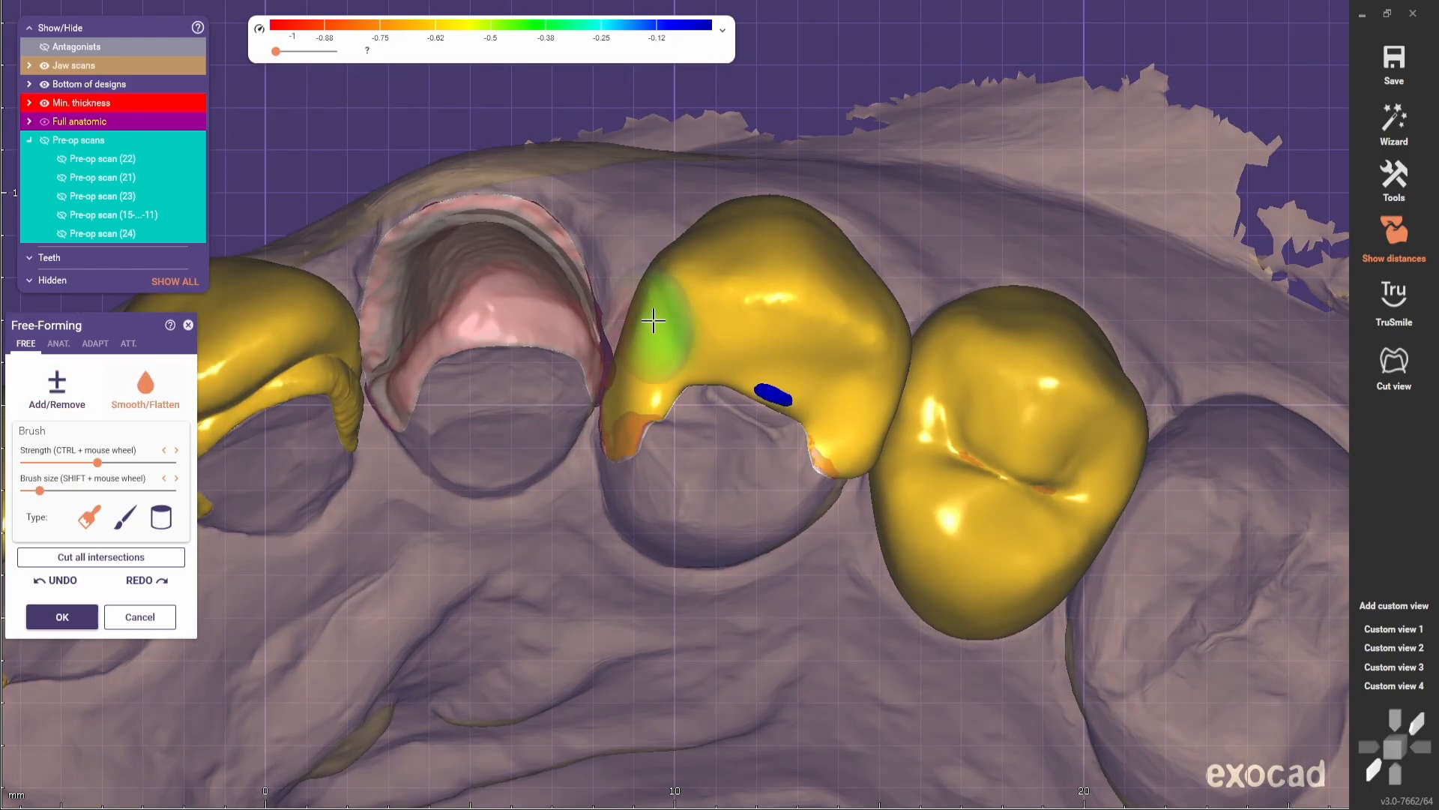
{"action": "left_click", "coordinate": [145, 386]}
{"action": "right_click_drag", "start_coordinate": [615, 433], "coordinate": [909, 514]}
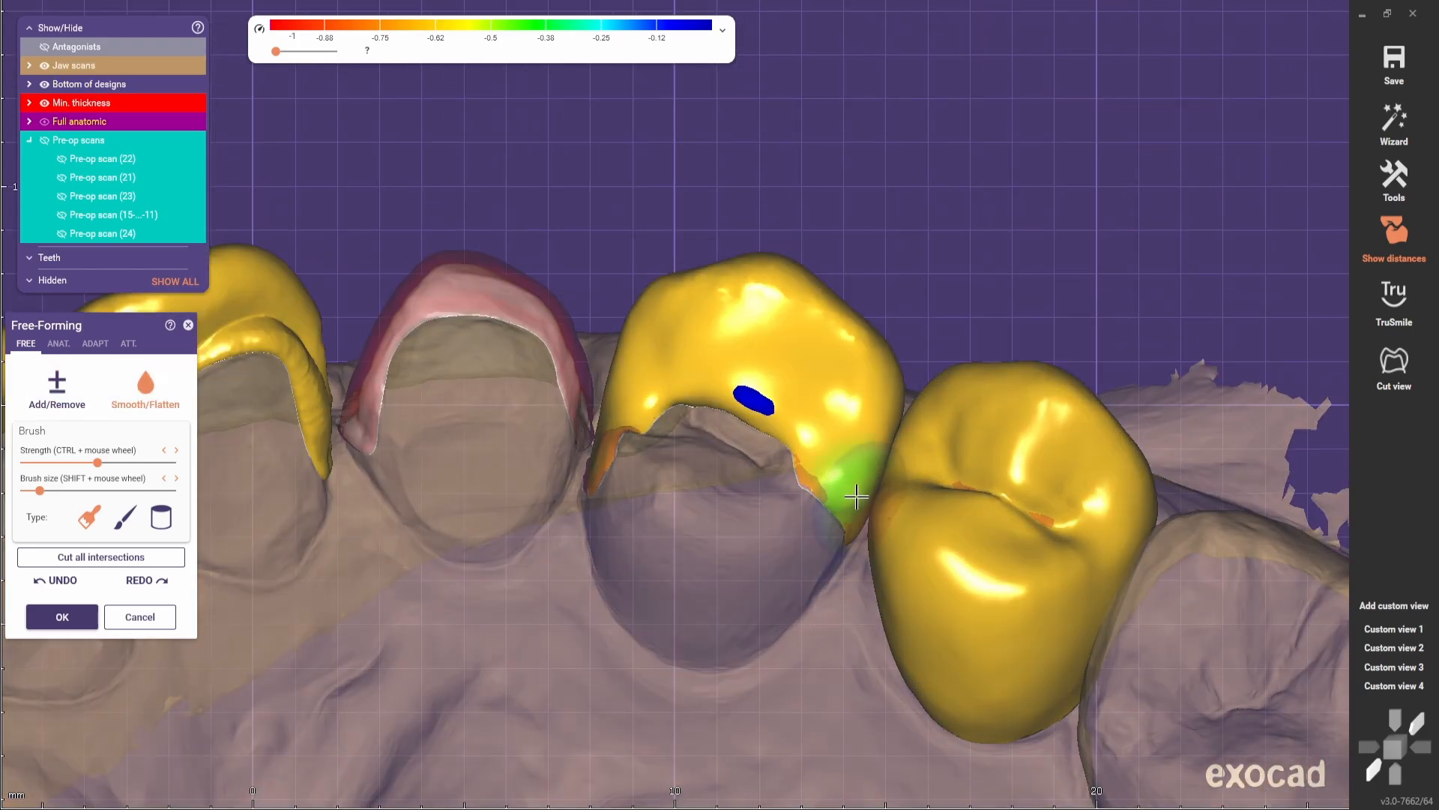
{"action": "right_click_drag", "start_coordinate": [802, 467], "coordinate": [838, 435]}
{"action": "scroll", "coordinate": [741, 396], "scroll_direction": "down", "scroll_amount": 3}
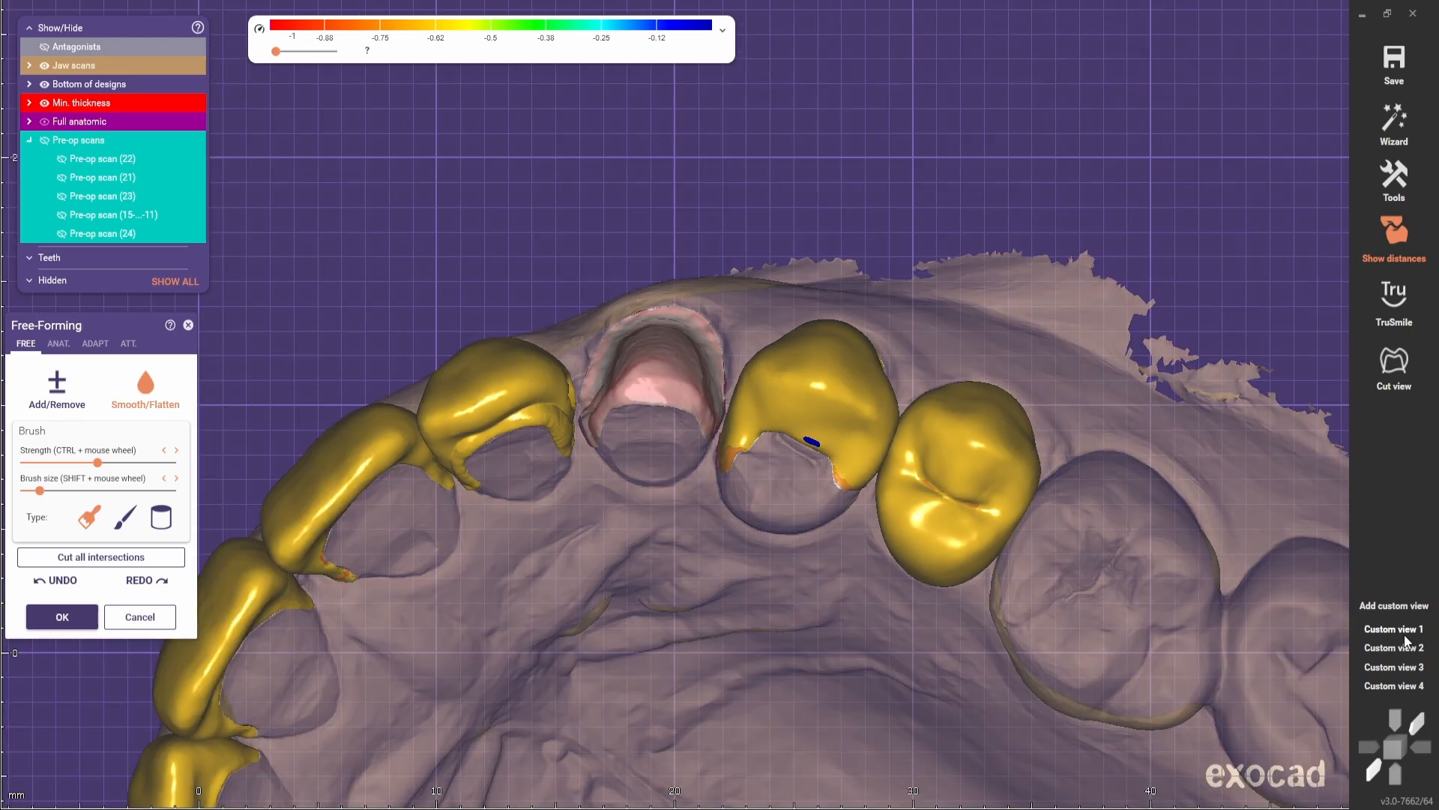
- Reshape and smooth the buccal embrasures between teeth 23, 24 and 25
{"action": "left_click", "coordinate": [1373, 770]}
{"action": "right_click_drag", "start_coordinate": [1141, 550], "coordinate": [758, 549]}
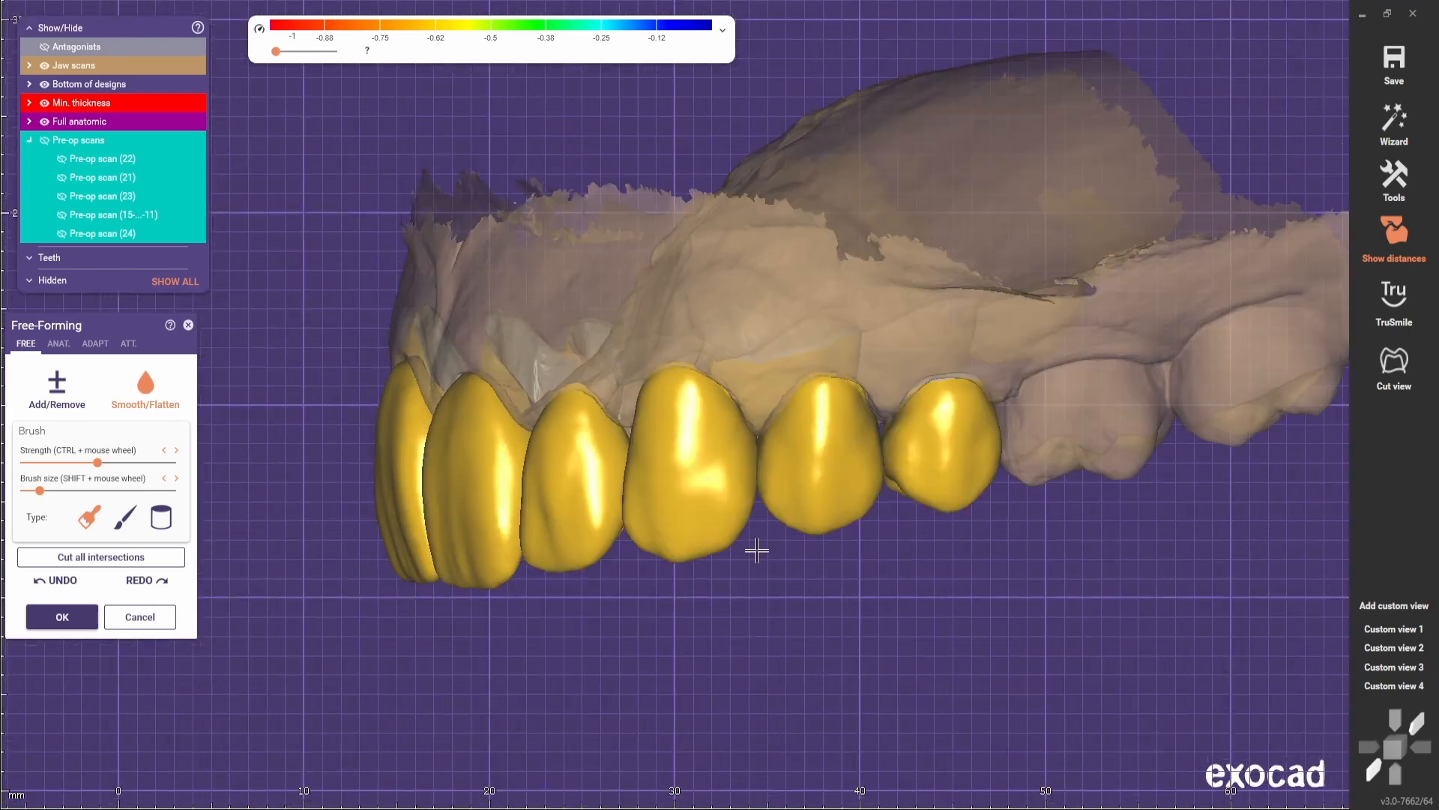
{"action": "scroll", "coordinate": [818, 387], "scroll_direction": "up", "scroll_amount": 5}
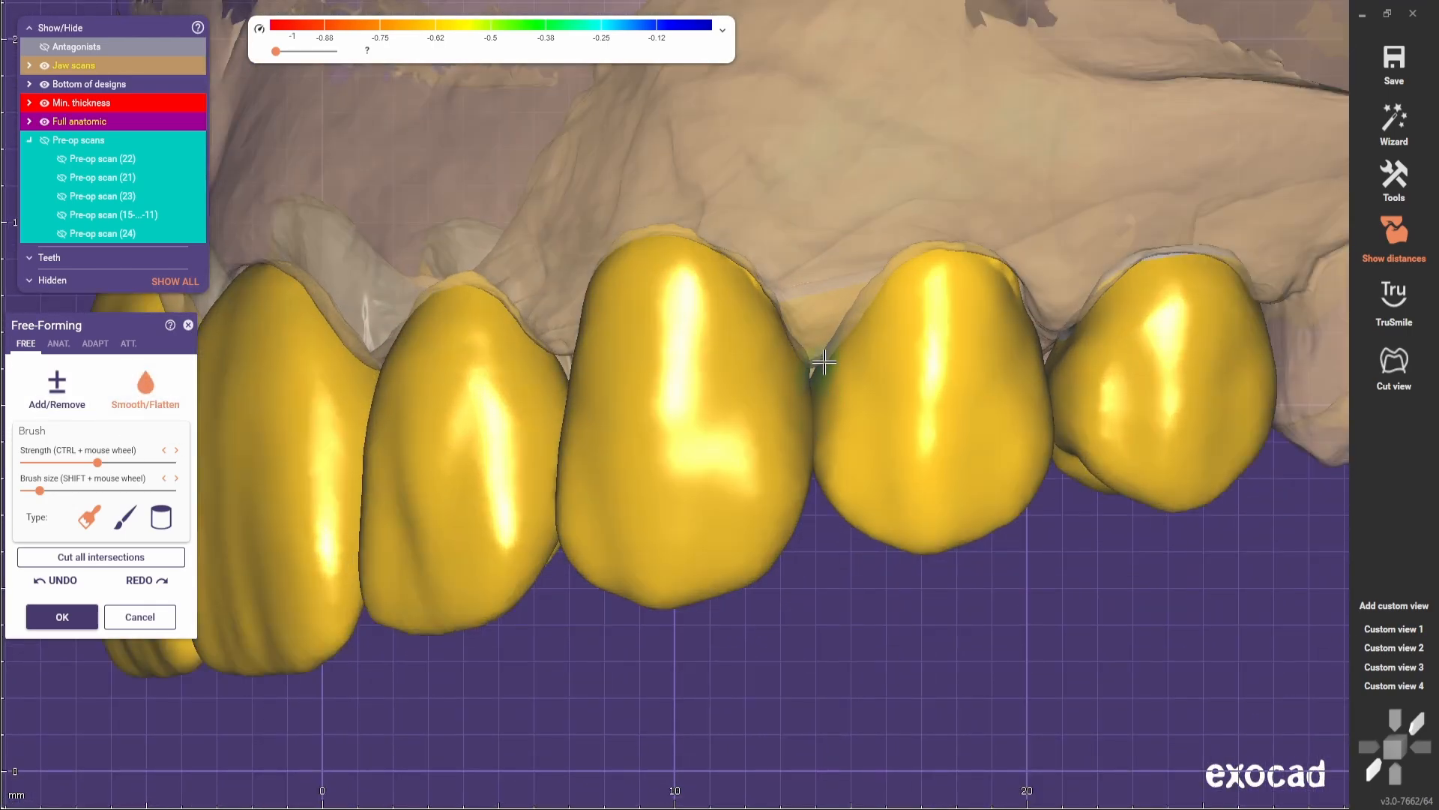
{"action": "scroll", "coordinate": [952, 307], "scroll_direction": "up", "scroll_amount": 4, "text": "shift"}
{"action": "left_click", "coordinate": [175, 385]}
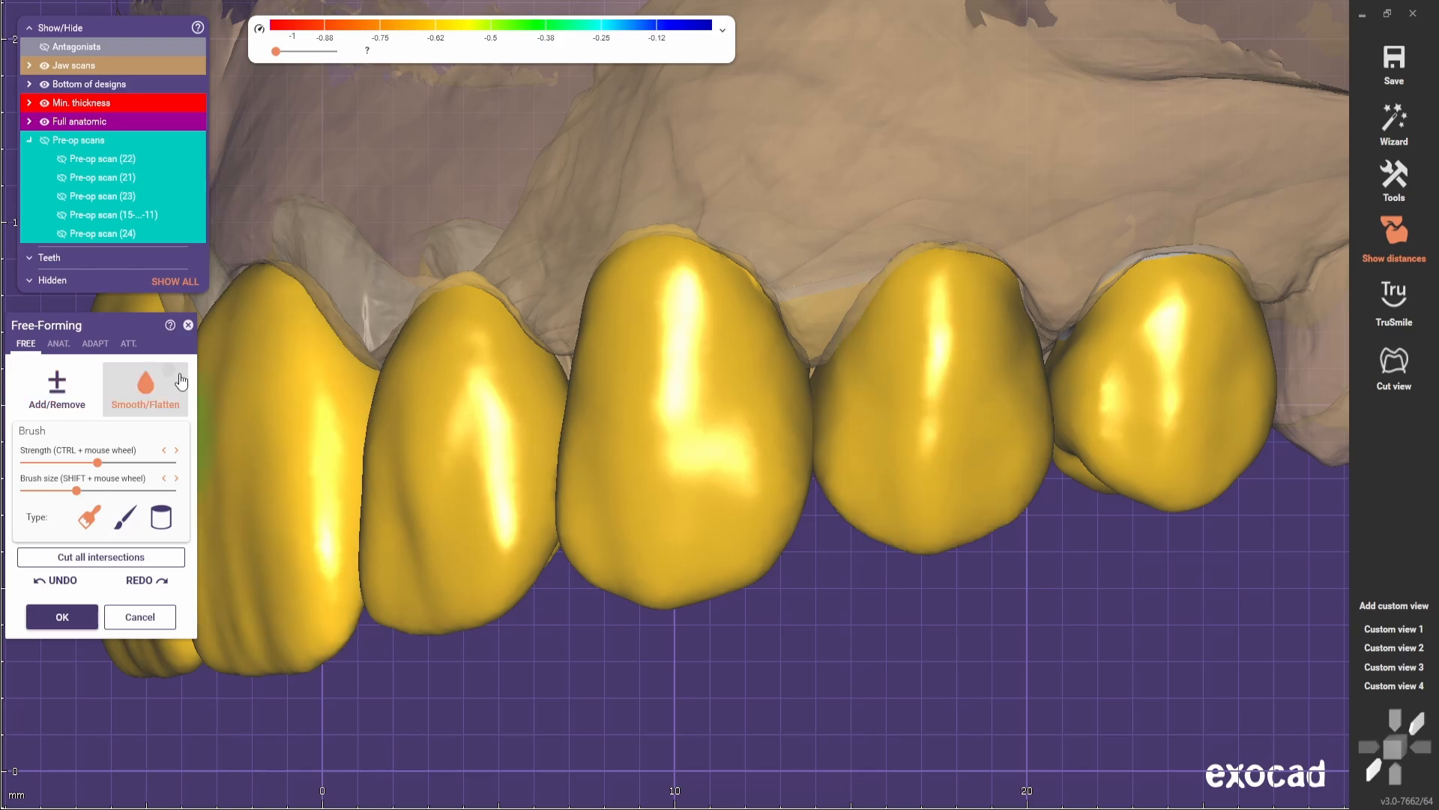
{"action": "scroll", "coordinate": [909, 394], "scroll_direction": "down", "scroll_amount": 3}
{"action": "right_click_drag", "start_coordinate": [893, 568], "coordinate": [817, 579]}
{"action": "left_click", "coordinate": [57, 389]}
{"action": "scroll", "coordinate": [893, 457], "scroll_direction": "up", "scroll_amount": 1}
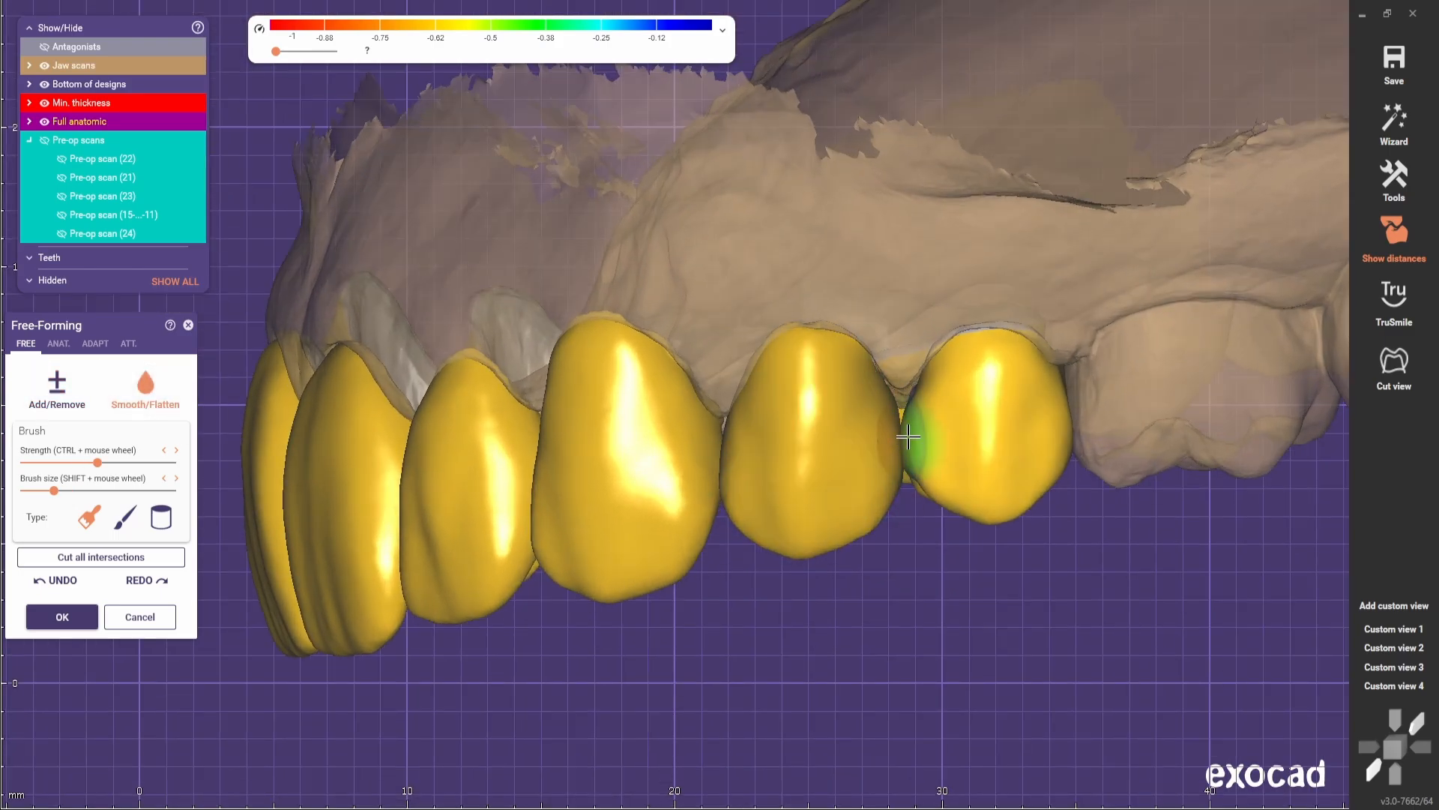
- Smooth the distal part of tooth 24, and with tooth 24 hidden, smooth the distal side of tooth 23
{"action": "right_click_drag", "start_coordinate": [906, 514], "coordinate": [794, 352]}
{"action": "scroll", "coordinate": [793, 346], "scroll_direction": "up", "scroll_amount": 2}
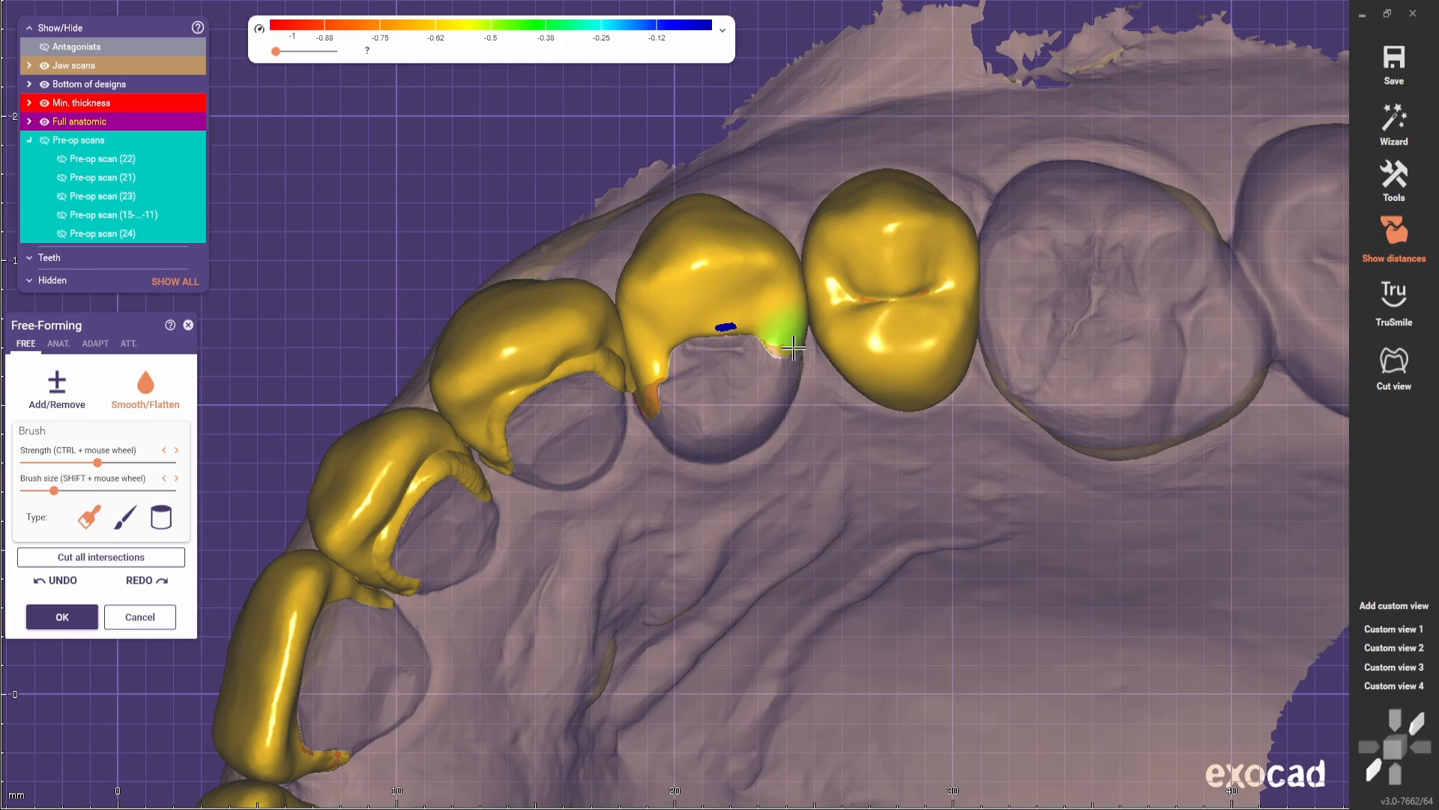
{"action": "middle_click", "coordinate": [637, 374]}
{"action": "right_click_drag", "start_coordinate": [637, 375], "coordinate": [563, 405]}
{"action": "scroll", "coordinate": [600, 371], "scroll_direction": "up", "scroll_amount": 2}
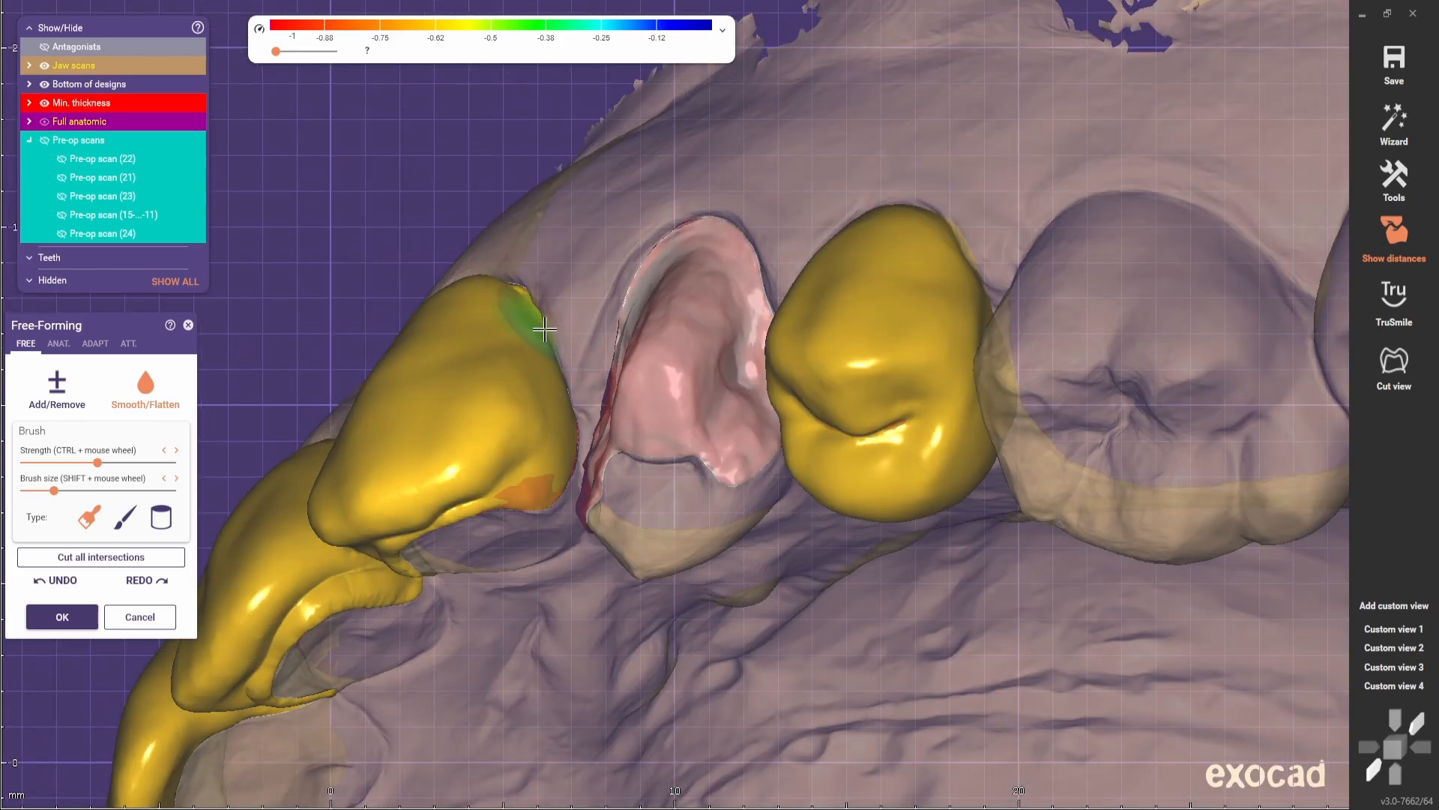
- Reshape the palatal margin of tooth 23 with Add/Remove and smooth it along the preparation edge
{"action": "scroll", "coordinate": [536, 390], "scroll_direction": "down", "scroll_amount": 1}
{"action": "right_click_drag", "start_coordinate": [517, 540], "coordinate": [404, 450]}
{"action": "scroll", "coordinate": [390, 457], "scroll_direction": "up", "scroll_amount": 2}
{"action": "right_click_drag", "start_coordinate": [383, 588], "coordinate": [514, 547]}
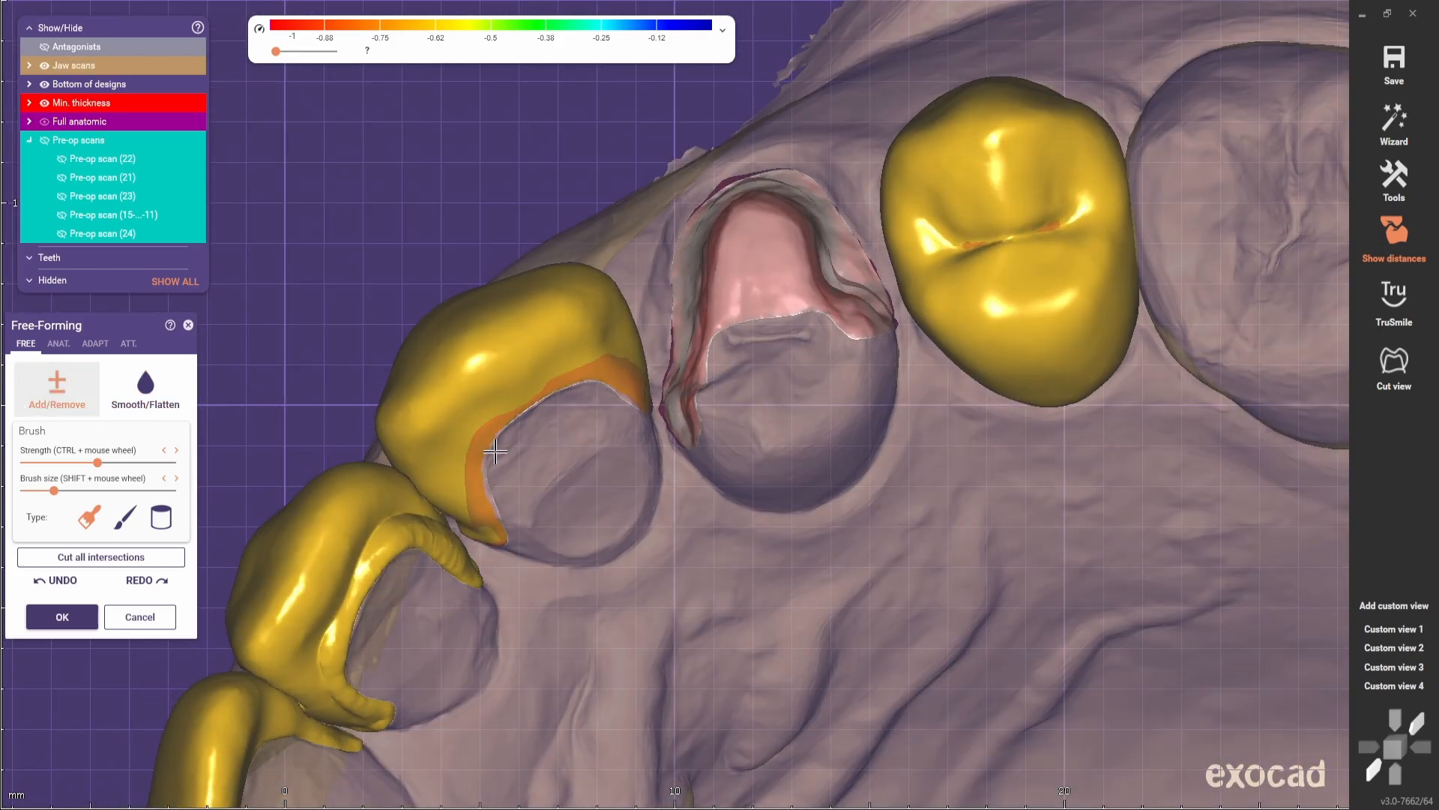
{"action": "left_click_drag", "start_coordinate": [642, 389], "coordinate": [577, 381], "text": "shift"}
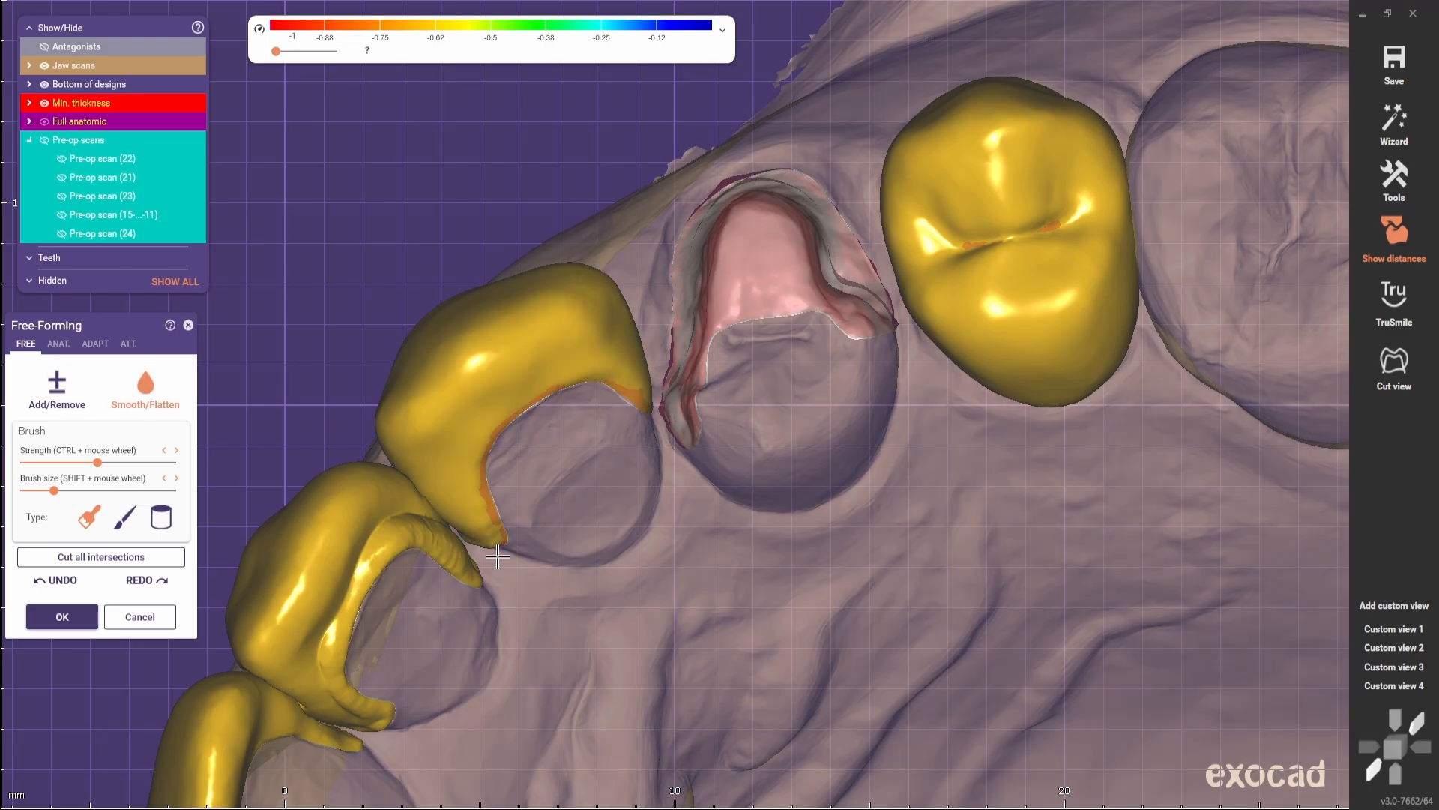
{"action": "middle_click", "coordinate": [541, 583]}
- Reshape the palatal margin of tooth 22 with Add/Remove and smooth it
{"action": "right_click_drag", "start_coordinate": [523, 540], "coordinate": [518, 525]}
{"action": "scroll", "coordinate": [487, 517], "scroll_direction": "down", "scroll_amount": 3, "text": "shift"}
{"action": "mouse_move", "coordinate": [479, 513]}
{"action": "left_mouse_down"}
{"action": "mouse_move", "coordinate": [475, 450]}
{"action": "mouse_move", "coordinate": [554, 359]}
{"action": "left_mouse_up"}
{"action": "right_click_drag", "start_coordinate": [577, 374], "coordinate": [600, 442]}
{"action": "scroll", "coordinate": [607, 407], "scroll_direction": "up", "scroll_amount": 2, "text": "shift"}
{"action": "left_click_drag", "start_coordinate": [607, 407], "coordinate": [628, 426]}
{"action": "left_click", "coordinate": [149, 400]}
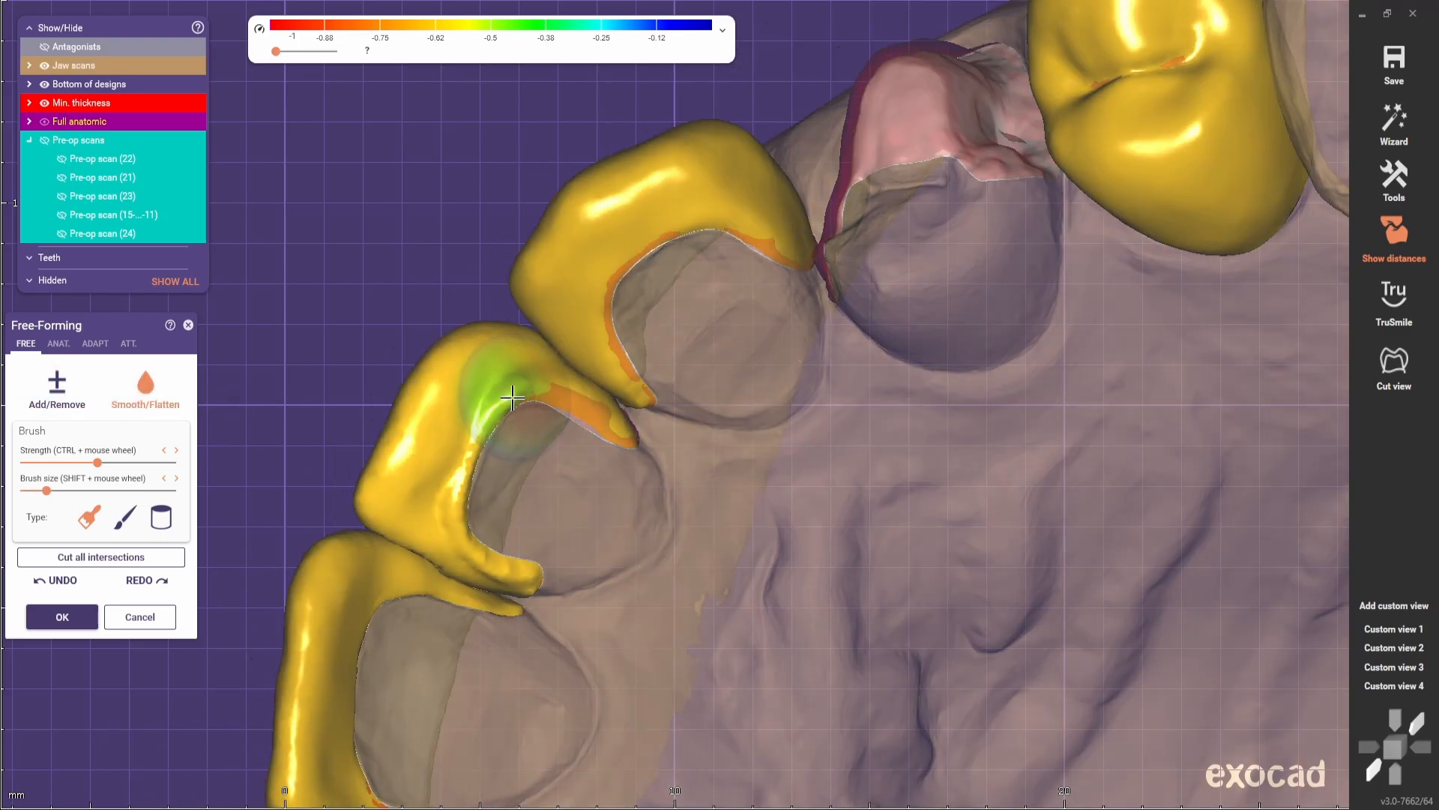
- Reshape and smooth the mesial side of the anterior restoration beside the hidden tooth with the smallest brush
{"action": "scroll", "coordinate": [516, 567], "scroll_direction": "down", "scroll_amount": 2}
{"action": "right_click_drag", "start_coordinate": [517, 449], "coordinate": [599, 360]}
{"action": "left_click", "coordinate": [55, 411]}
{"action": "mouse_move", "coordinate": [675, 404]}
{"action": "right_mouse_down"}
{"action": "mouse_move", "coordinate": [707, 617]}
{"action": "mouse_move", "coordinate": [946, 444]}
{"action": "mouse_move", "coordinate": [757, 431]}
{"action": "right_mouse_up"}
{"action": "scroll", "coordinate": [987, 408], "scroll_direction": "up", "scroll_amount": 1}
{"action": "left_click", "coordinate": [57, 397]}
{"action": "scroll", "coordinate": [1027, 409], "scroll_direction": "up", "scroll_amount": 2}
{"action": "scroll", "coordinate": [1024, 414], "scroll_direction": "down", "scroll_amount": 3, "text": "shift"}
{"action": "mouse_move", "coordinate": [979, 378]}
{"action": "left_mouse_down"}
{"action": "mouse_move", "coordinate": [983, 408]}
{"action": "mouse_move", "coordinate": [983, 352]}
{"action": "left_mouse_up"}
{"action": "left_click", "coordinate": [151, 401]}
{"action": "mouse_move", "coordinate": [987, 423]}
{"action": "left_mouse_down"}
{"action": "mouse_move", "coordinate": [990, 463]}
{"action": "mouse_move", "coordinate": [971, 330]}
{"action": "left_mouse_up"}
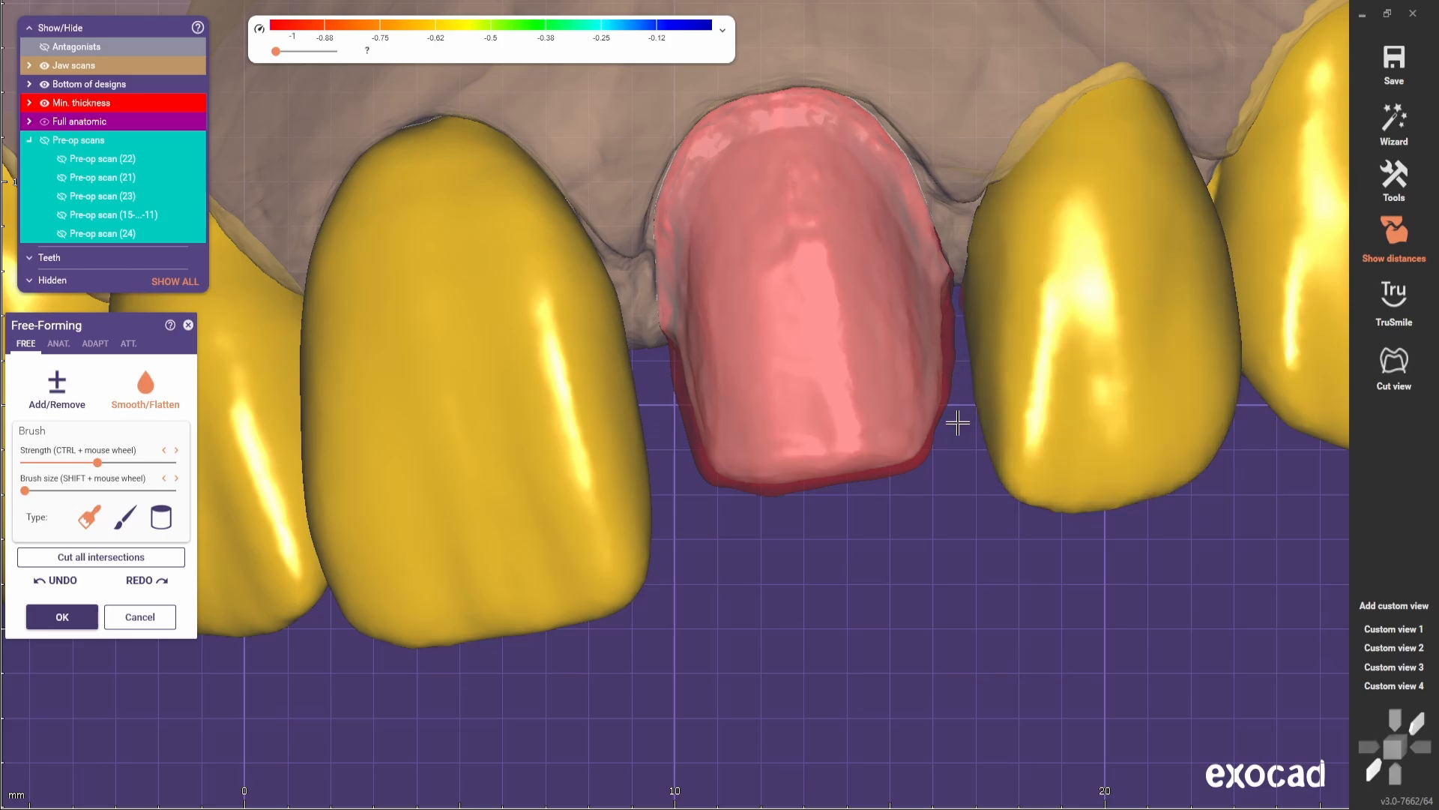
- With tooth 22 hidden, reshape the distal side of tooth 21 with Add/Remove and smooth it using a small brush
{"action": "mouse_move", "coordinate": [954, 421]}
{"action": "right_mouse_down"}
{"action": "mouse_move", "coordinate": [825, 588]}
{"action": "mouse_move", "coordinate": [977, 417]}
{"action": "mouse_move", "coordinate": [957, 552]}
{"action": "mouse_move", "coordinate": [674, 450]}
{"action": "mouse_move", "coordinate": [311, 353]}
{"action": "mouse_move", "coordinate": [553, 373]}
{"action": "right_mouse_up"}
{"action": "scroll", "coordinate": [974, 330], "scroll_direction": "up", "scroll_amount": 3, "text": "shift"}
{"action": "scroll", "coordinate": [553, 374], "scroll_direction": "up", "scroll_amount": 2, "text": "shift"}
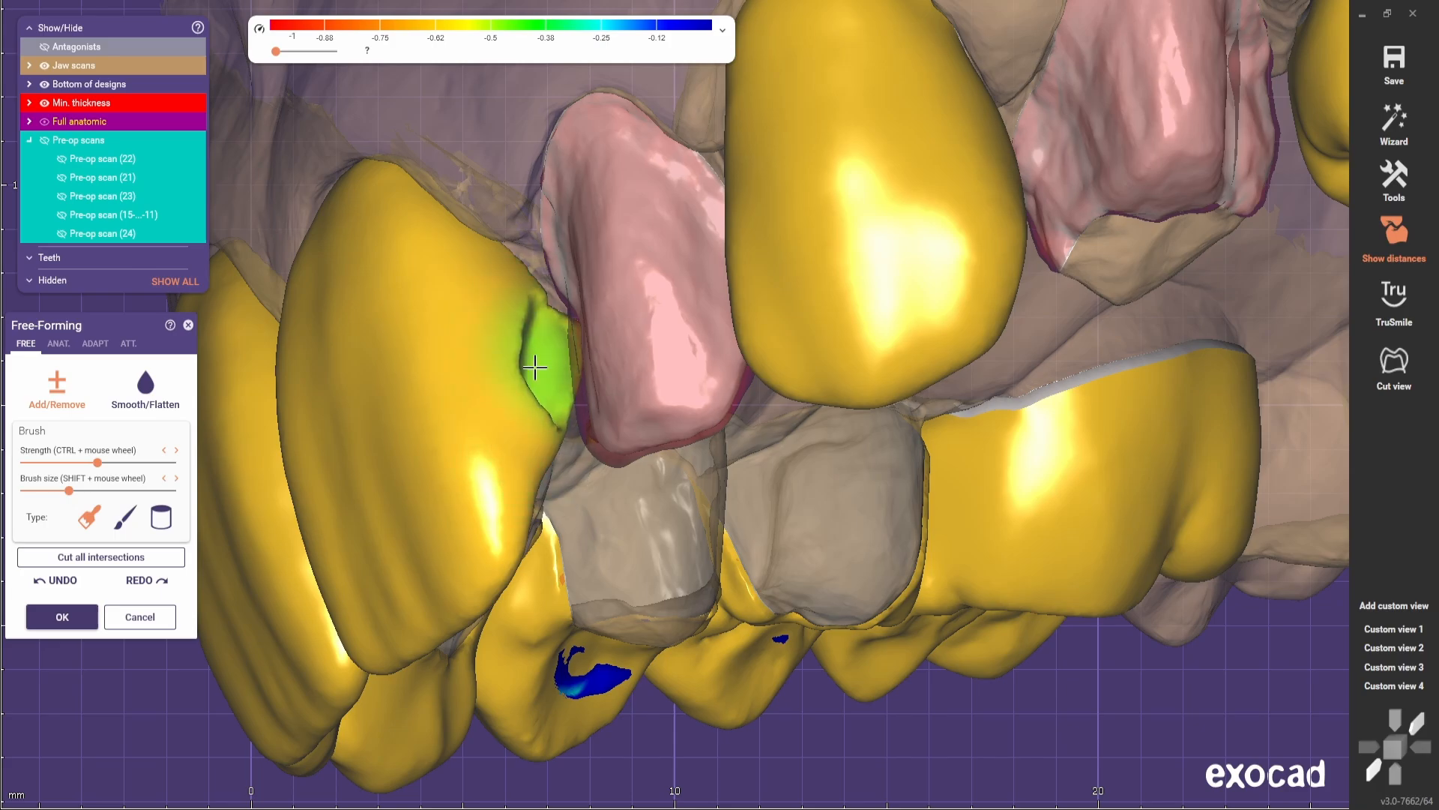
{"action": "key", "text": "shift"}
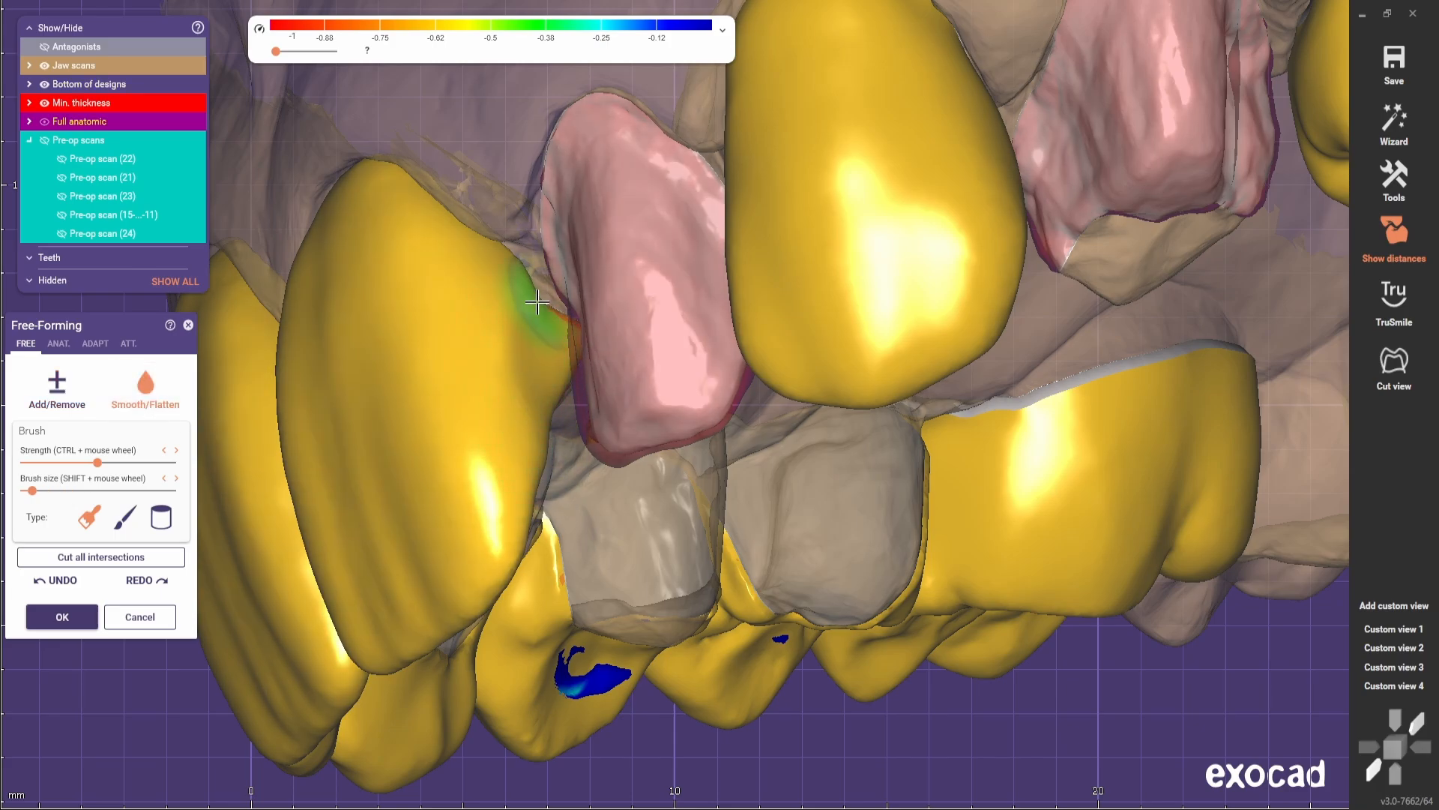
{"action": "scroll", "coordinate": [528, 386], "scroll_direction": "up", "scroll_amount": 2, "text": "shift"}
{"action": "right_click_drag", "start_coordinate": [546, 344], "coordinate": [1044, 444], "text": "shift"}
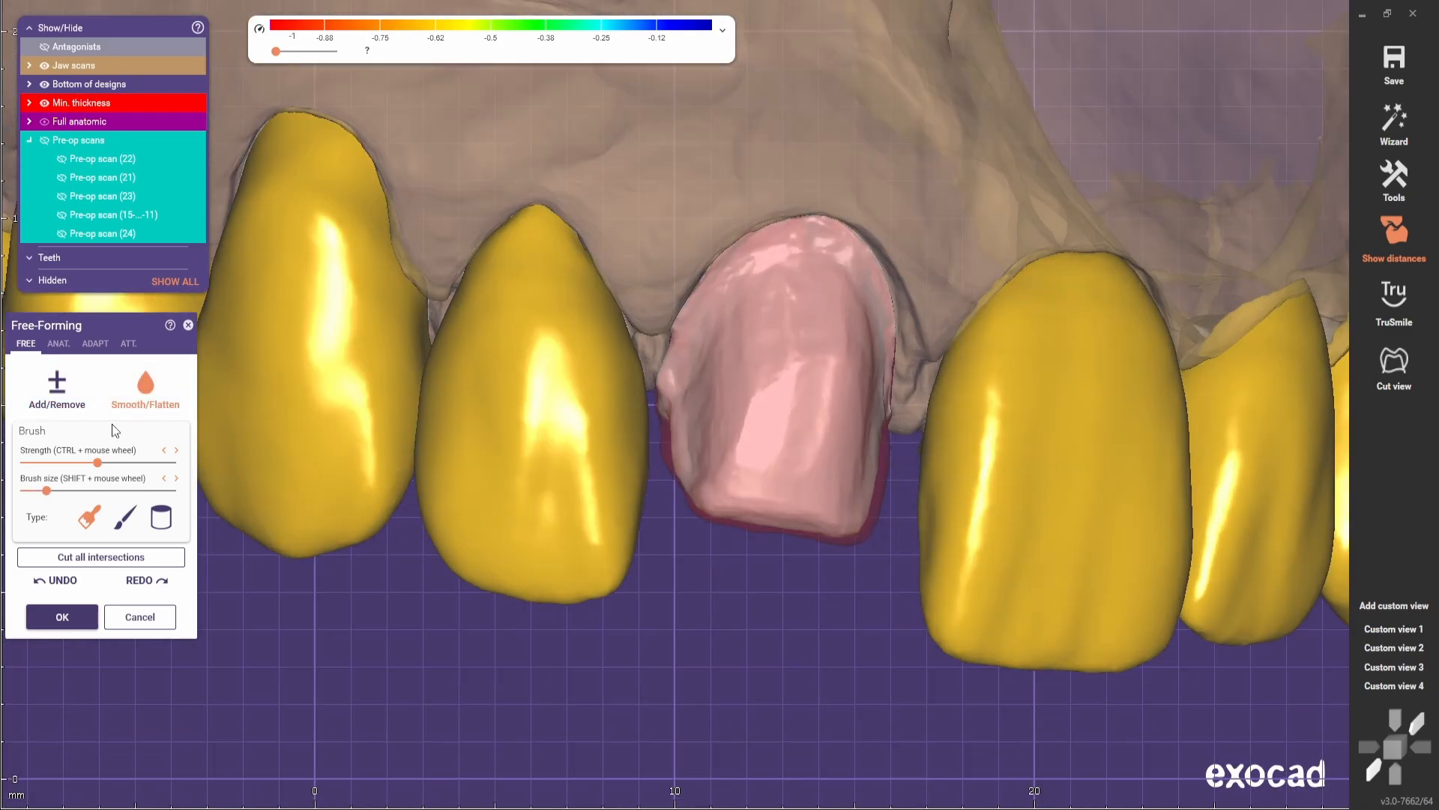
- Toggle the adjacents in the distance display and cut the restorations' approximal intersections at a desired distance of -0.01 mm
{"action": "left_click", "coordinate": [529, 71]}
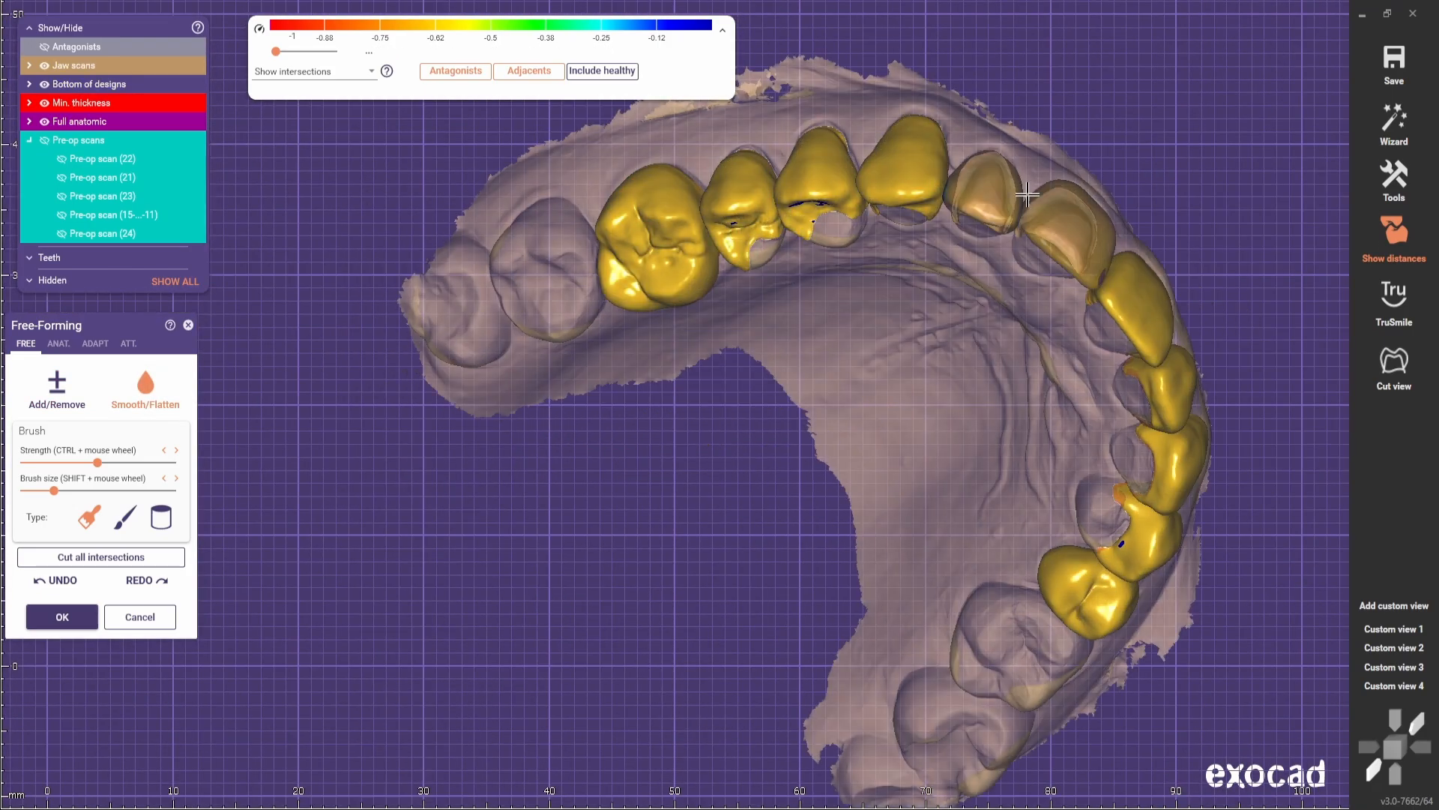
{"action": "left_click", "coordinate": [96, 343]}
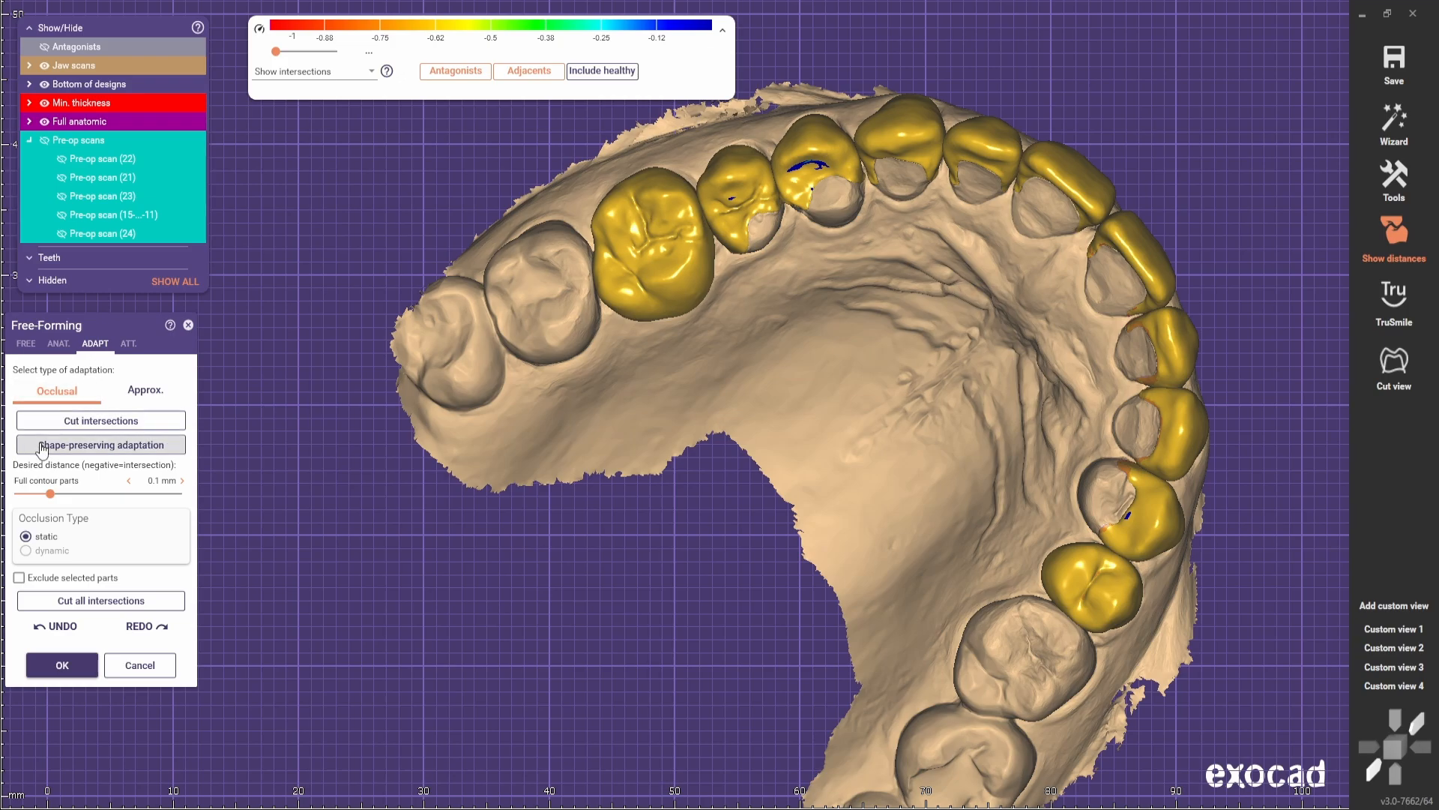
{"action": "left_click", "coordinate": [134, 391]}
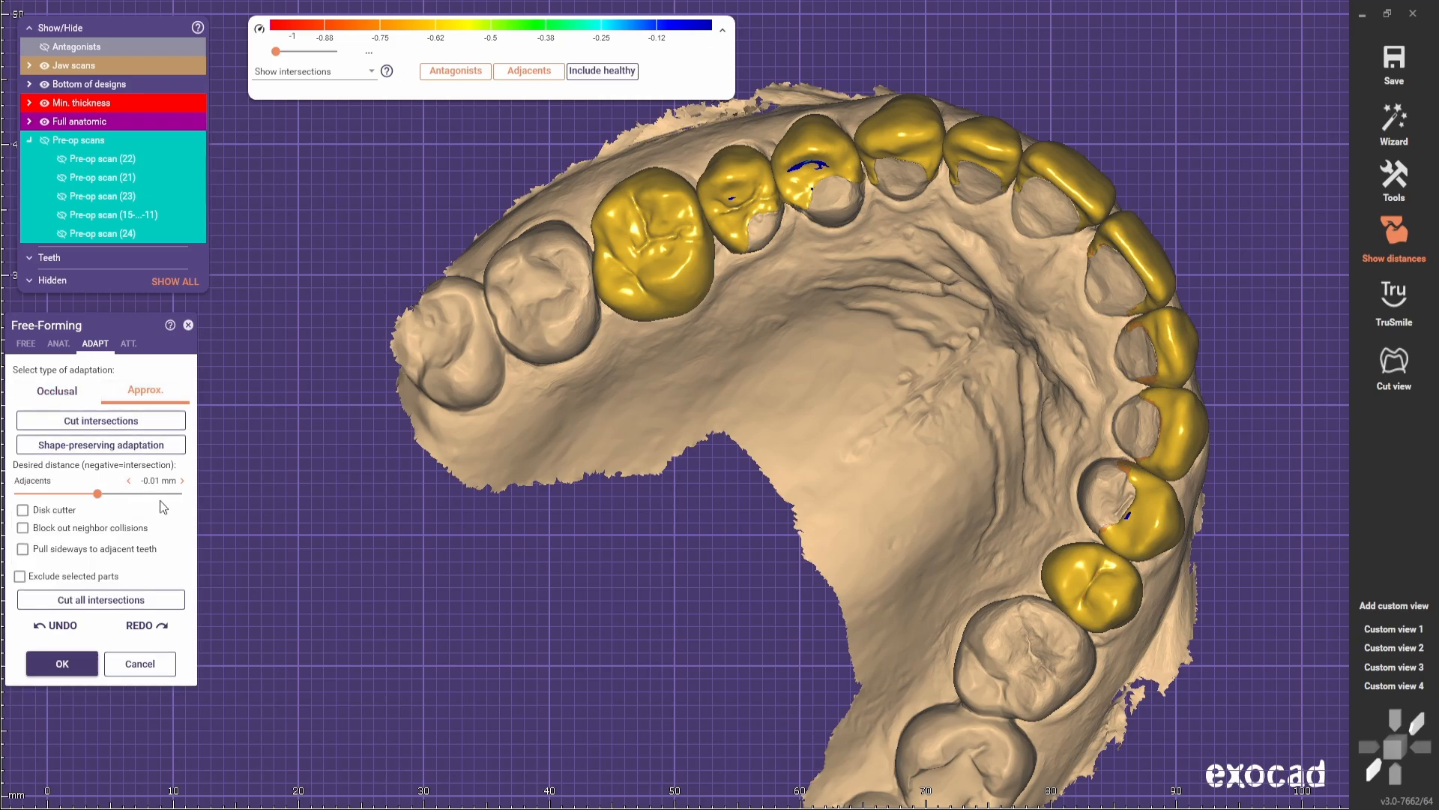
{"action": "left_click", "coordinate": [124, 421]}
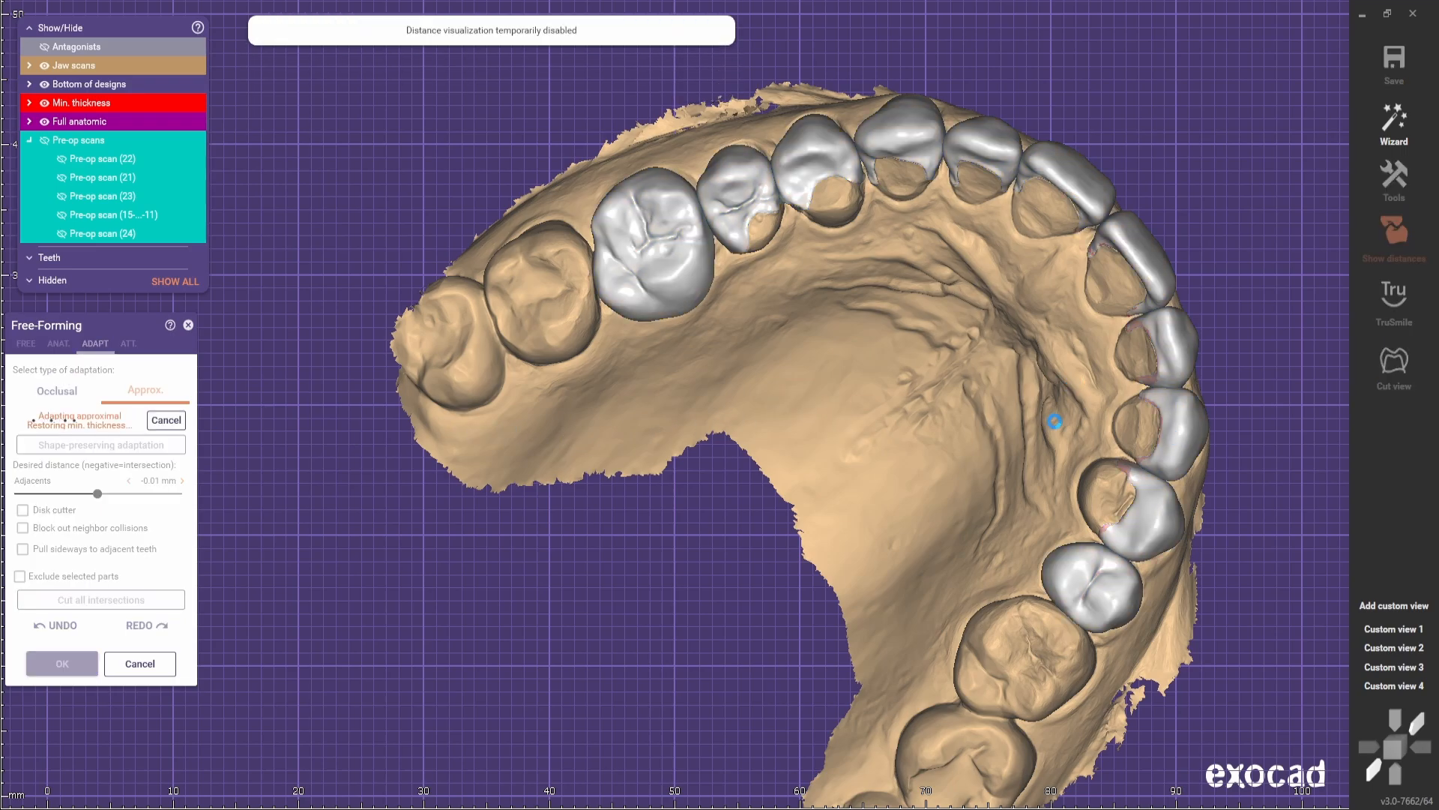
{"action": "mouse_move", "coordinate": [879, 334]}
{"action": "right_mouse_down"}
{"action": "mouse_move", "coordinate": [861, 311]}
{"action": "mouse_move", "coordinate": [874, 283]}
{"action": "mouse_move", "coordinate": [873, 316]}
{"action": "right_mouse_up"}
{"action": "scroll", "coordinate": [863, 307], "scroll_direction": "up", "scroll_amount": 6}
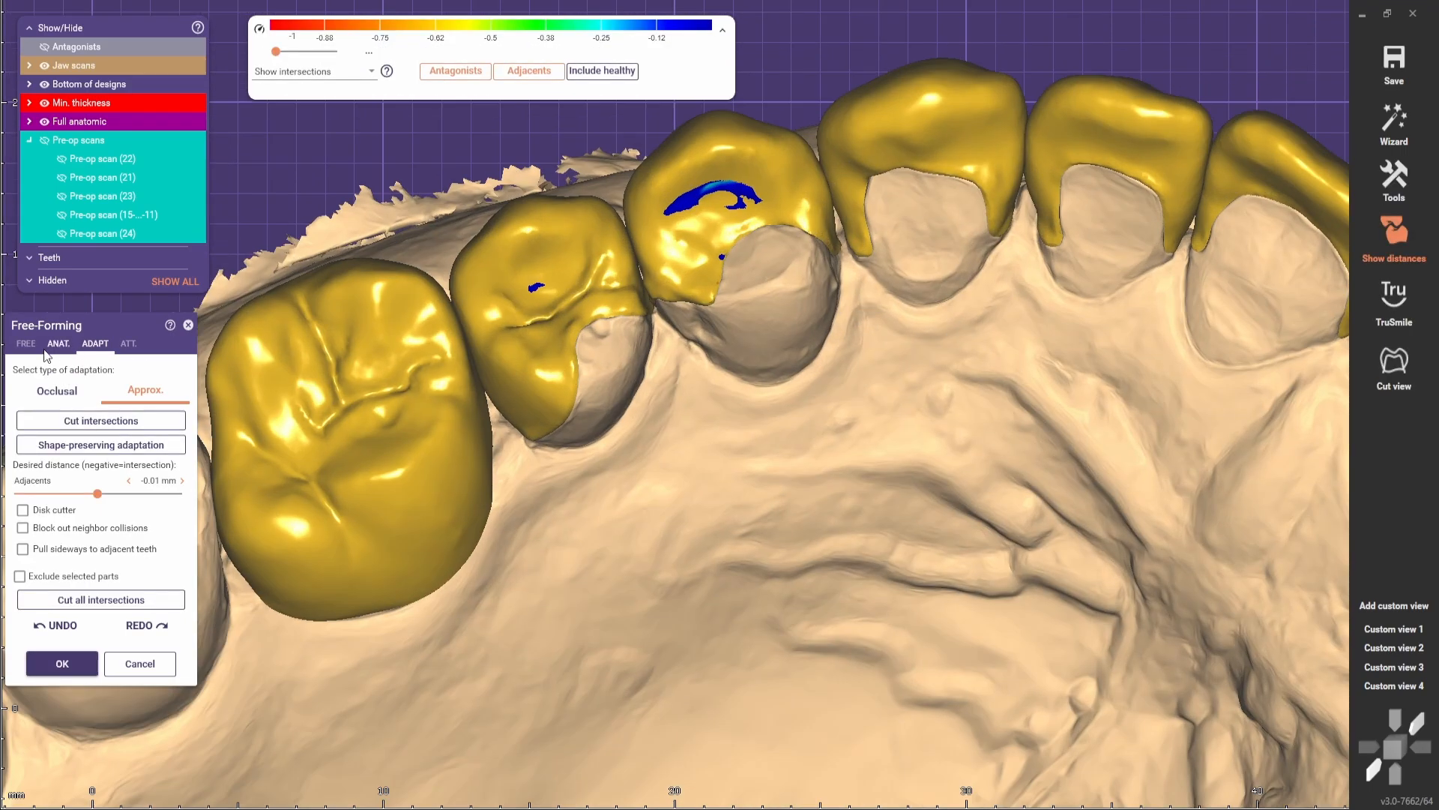
- Touch up the surfaces of premolar restorations 14 and 15 with Smooth/Flatten and Add/Remove
{"action": "left_click", "coordinate": [29, 344]}
{"action": "scroll", "coordinate": [829, 258], "scroll_direction": "up", "scroll_amount": 4}
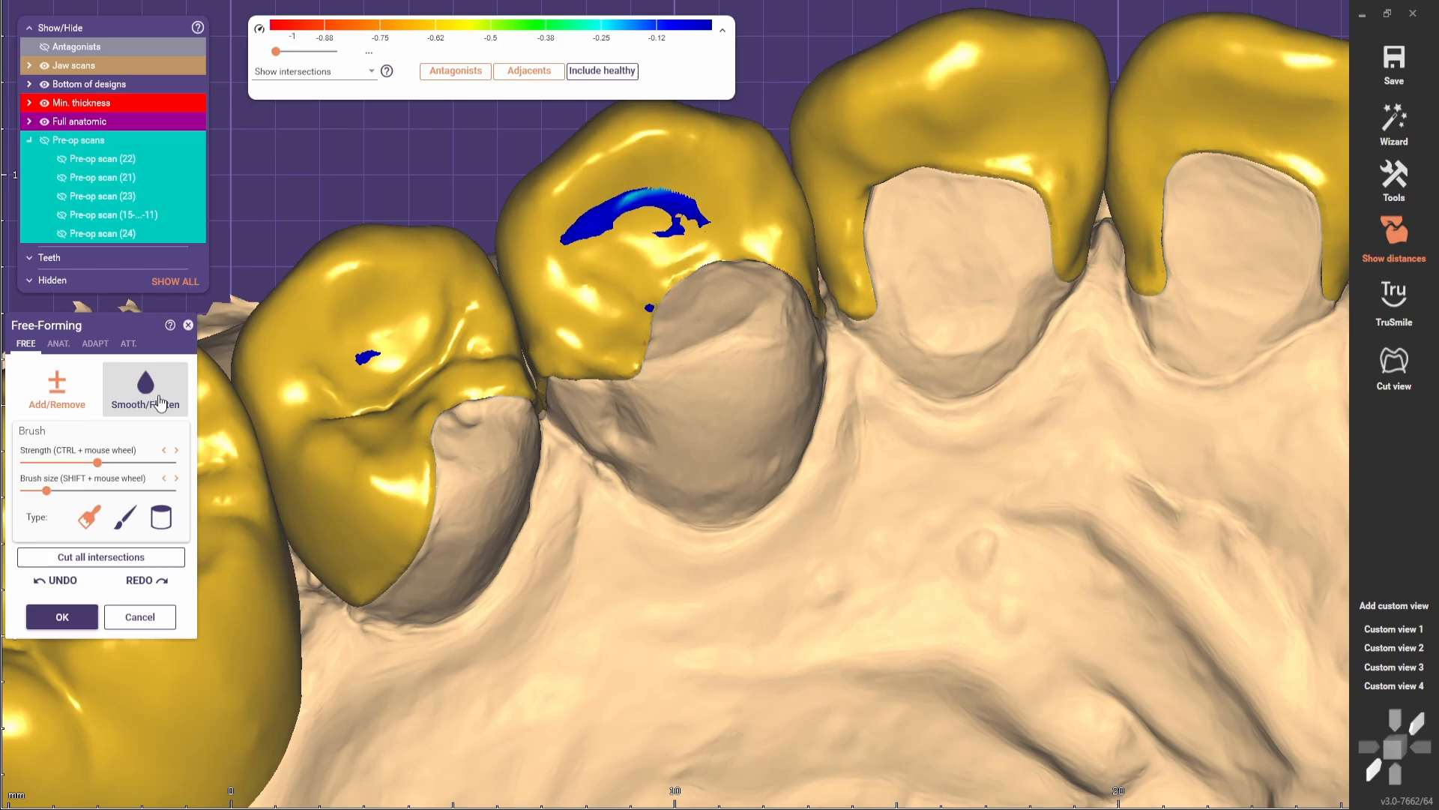
{"action": "left_click", "coordinate": [154, 397]}
{"action": "mouse_move", "coordinate": [832, 244]}
{"action": "right_mouse_down"}
{"action": "mouse_move", "coordinate": [851, 218]}
{"action": "mouse_move", "coordinate": [903, 373]}
{"action": "right_mouse_up"}
{"action": "left_click", "coordinate": [60, 390]}
{"action": "scroll", "coordinate": [862, 229], "scroll_direction": "down", "scroll_amount": 4}
{"action": "scroll", "coordinate": [867, 244], "scroll_direction": "up", "scroll_amount": 3}
{"action": "scroll", "coordinate": [868, 243], "scroll_direction": "down", "scroll_amount": 3, "text": "shift"}
{"action": "scroll", "coordinate": [903, 374], "scroll_direction": "down", "scroll_amount": 8}
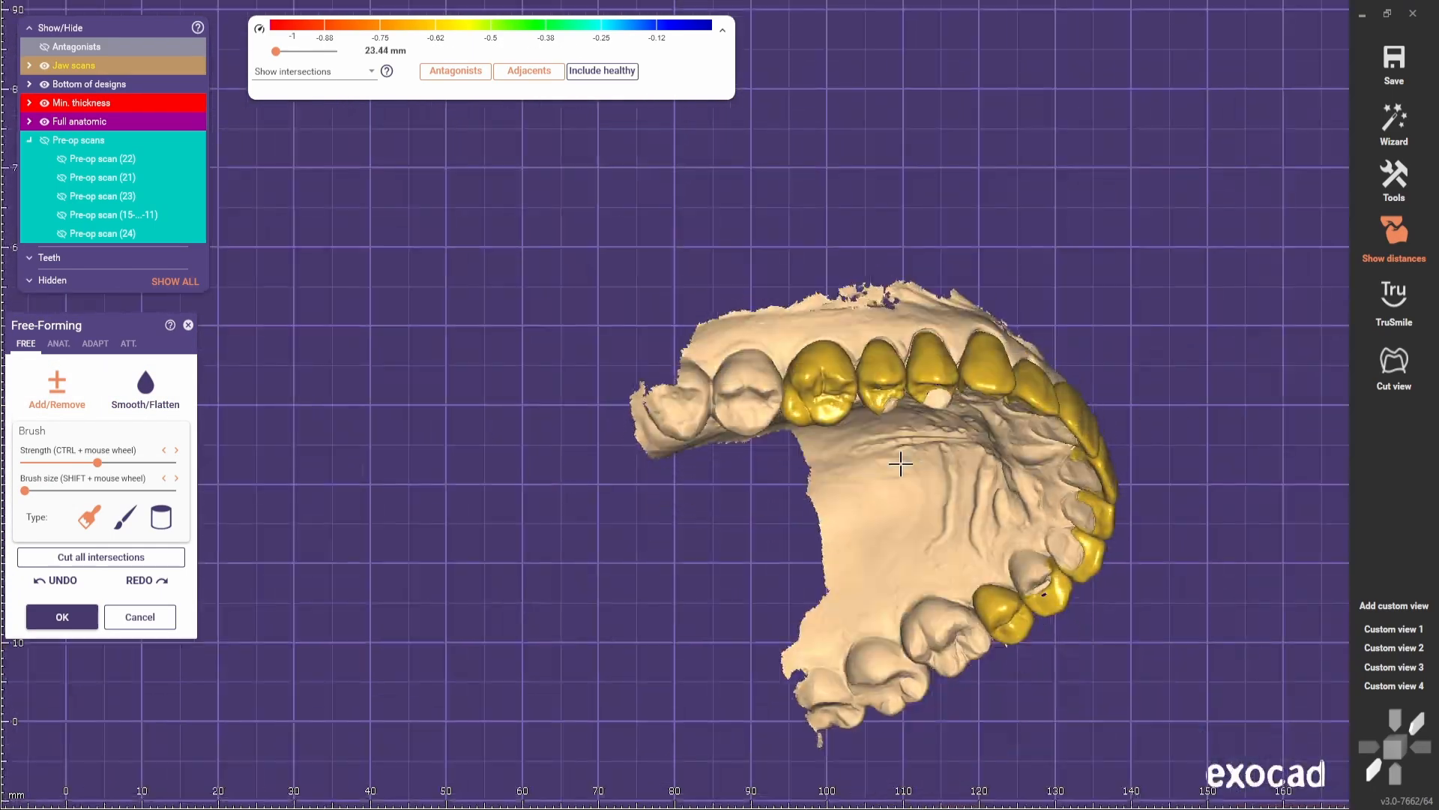
- Refine the shape of the posterior restorations from the front using anatomic Entire tooth and Tooth parts shaping
{"action": "left_click", "coordinate": [1373, 770]}
{"action": "left_click", "coordinate": [59, 344]}
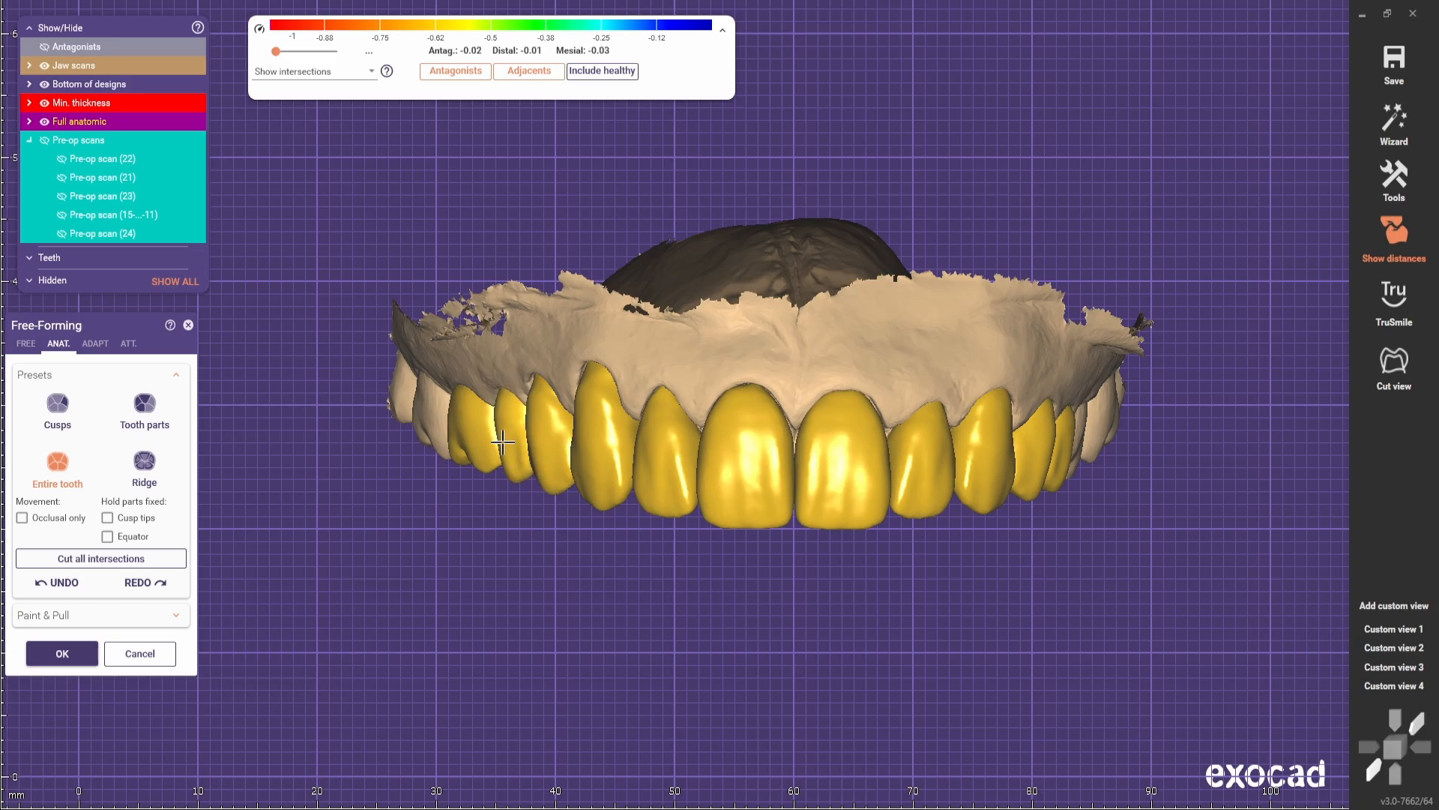
{"action": "key", "text": "2"}
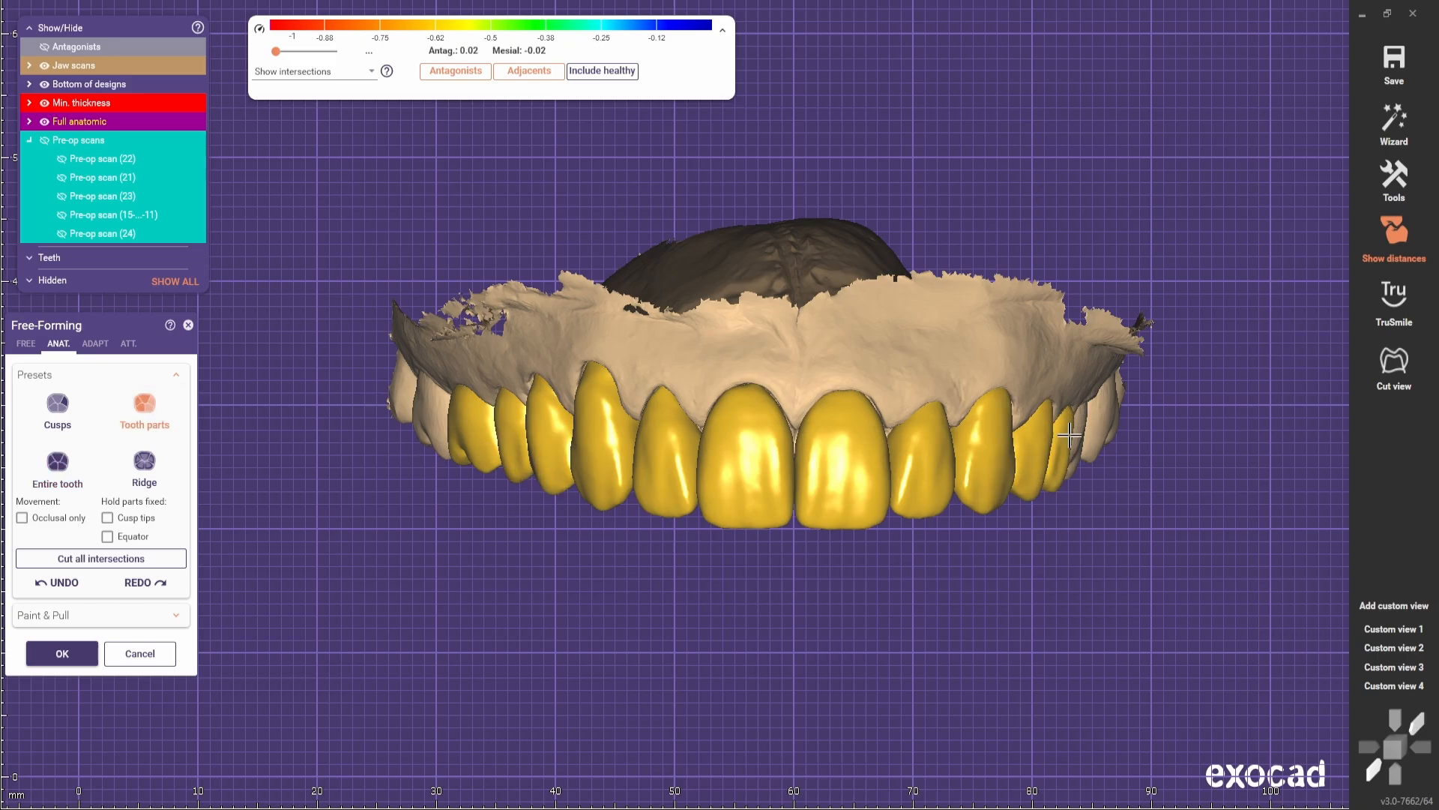
{"action": "right_click_drag", "start_coordinate": [598, 447], "coordinate": [480, 527]}
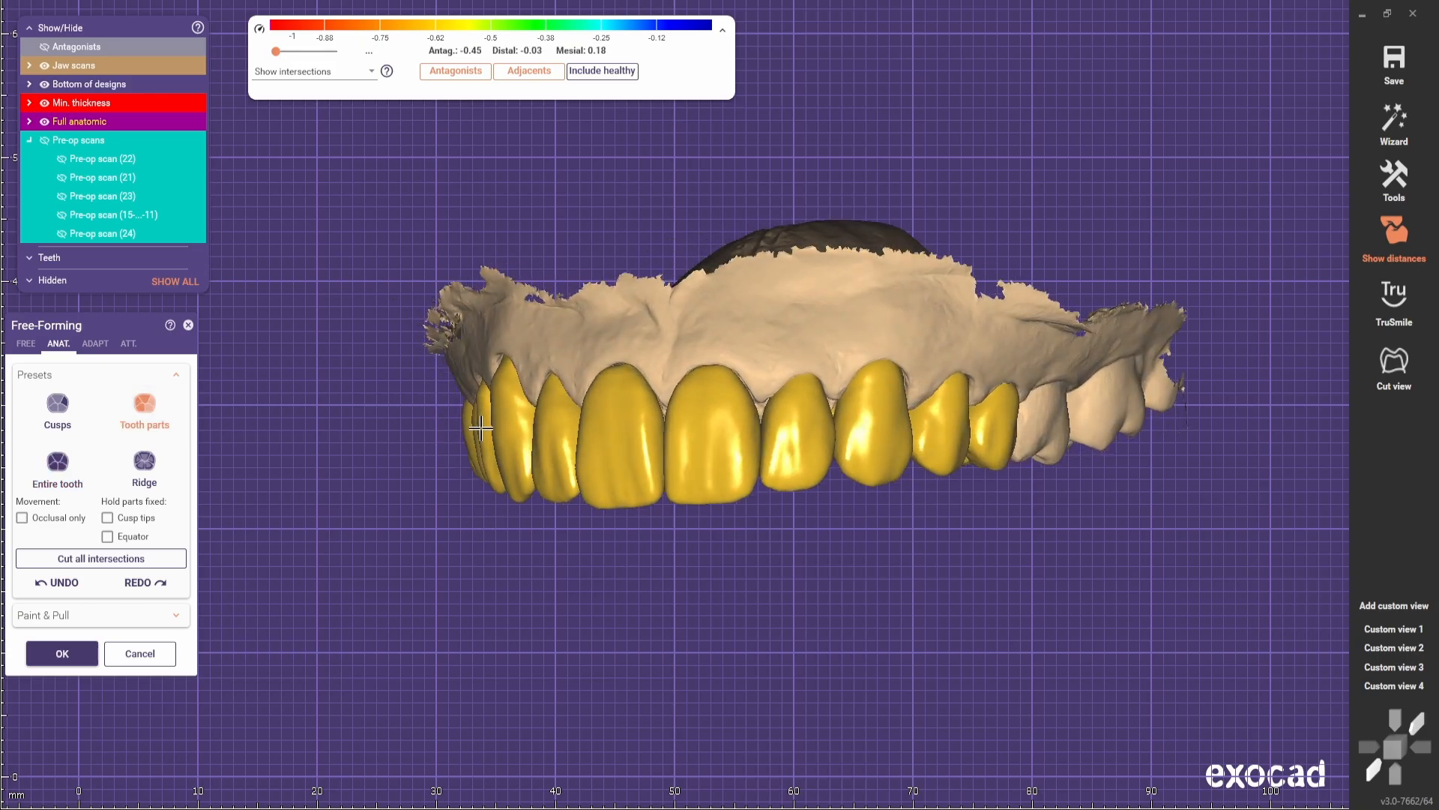
{"action": "scroll", "coordinate": [473, 405], "scroll_direction": "up", "scroll_amount": 3}
{"action": "right_click_drag", "start_coordinate": [480, 420], "coordinate": [585, 435]}
{"action": "left_click", "coordinate": [1369, 631]}
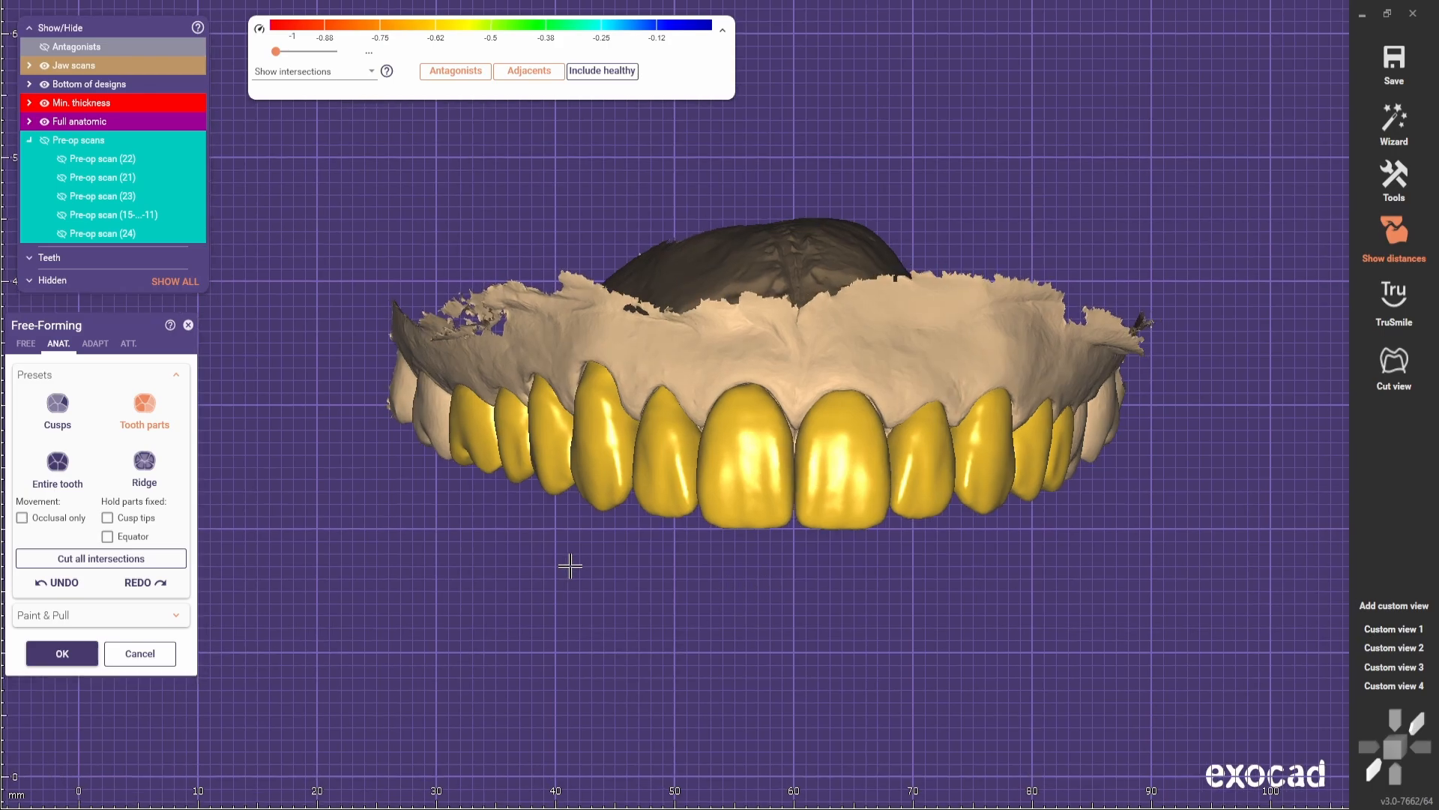
- Examine the alignment, contours and symmetry of the upper restorations from the front and the patient's left side
{"action": "right_click_drag", "start_coordinate": [572, 565], "coordinate": [480, 548]}
{"action": "scroll", "coordinate": [485, 394], "scroll_direction": "up", "scroll_amount": 4}
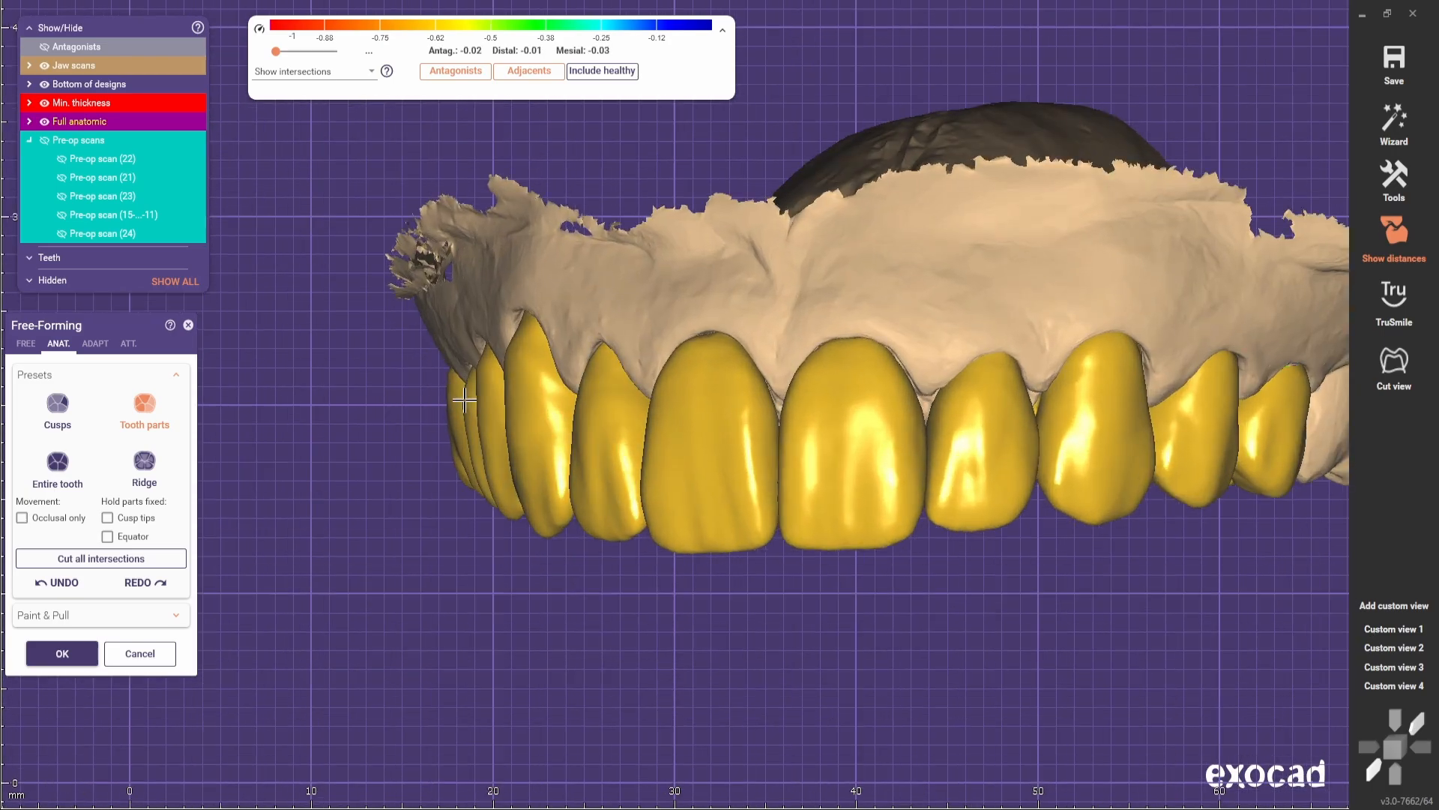
{"action": "right_click_drag", "start_coordinate": [464, 400], "coordinate": [462, 395]}
{"action": "left_click", "coordinate": [1384, 627]}
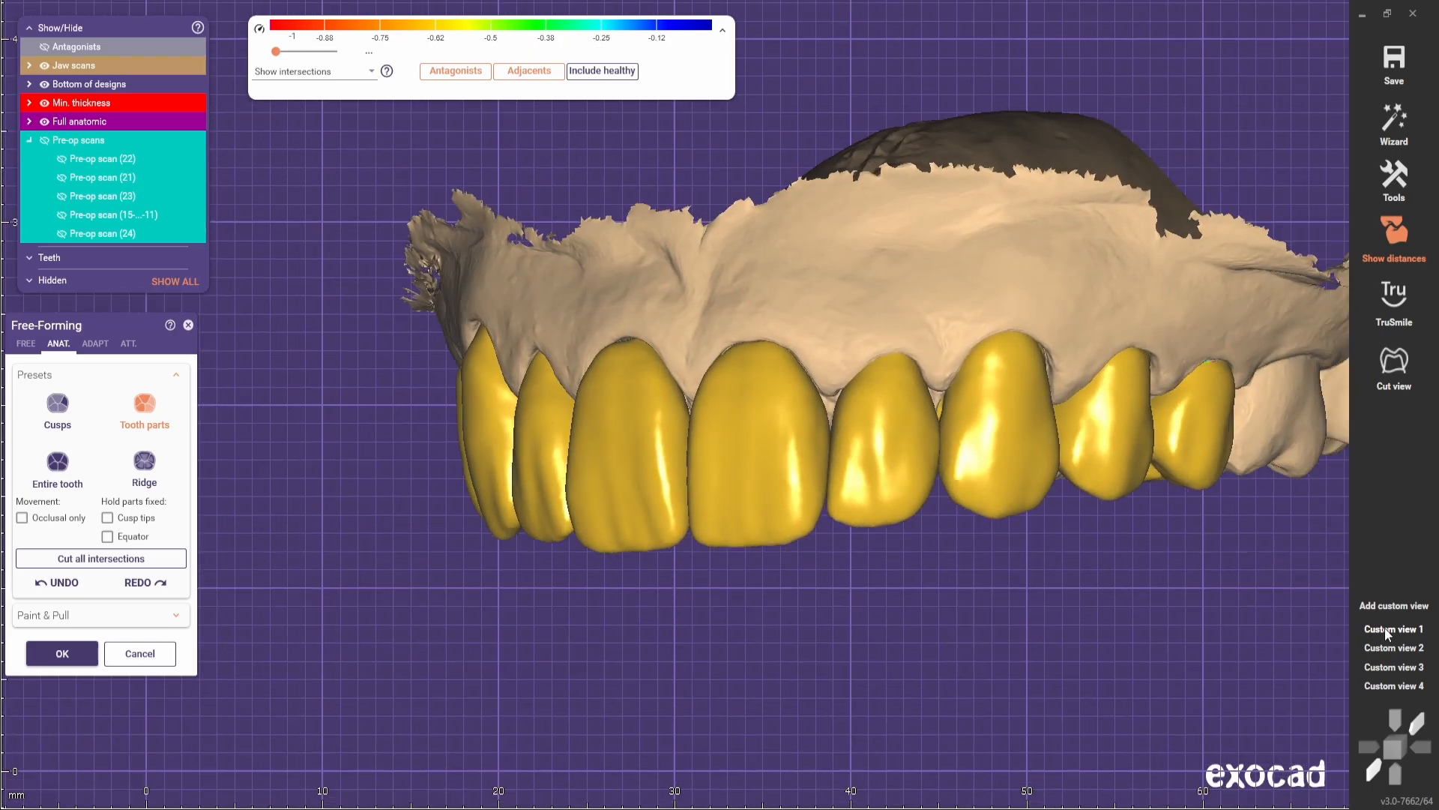
{"action": "scroll", "coordinate": [1077, 440], "scroll_direction": "up", "scroll_amount": 2}
{"action": "right_click_drag", "start_coordinate": [1078, 481], "coordinate": [1044, 578]}
{"action": "scroll", "coordinate": [1076, 450], "scroll_direction": "down", "scroll_amount": 3}
{"action": "scroll", "coordinate": [1044, 578], "scroll_direction": "down", "scroll_amount": 2}
{"action": "right_click_drag", "start_coordinate": [937, 524], "coordinate": [870, 514]}
{"action": "scroll", "coordinate": [871, 515], "scroll_direction": "up", "scroll_amount": 4}
{"action": "scroll", "coordinate": [883, 636], "scroll_direction": "down", "scroll_amount": 3}
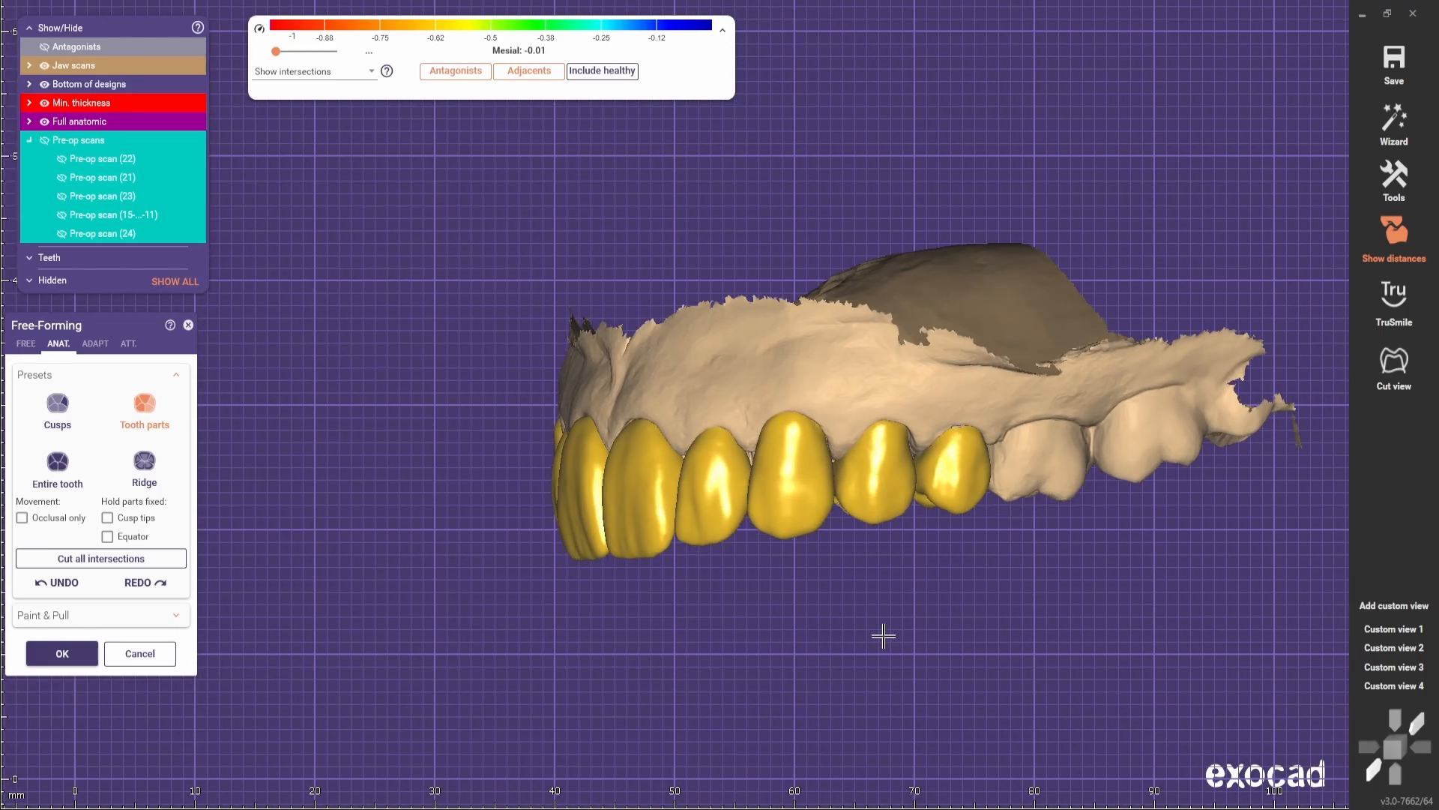
{"action": "scroll", "coordinate": [908, 628], "scroll_direction": "up", "scroll_amount": 3}
{"action": "right_click_drag", "start_coordinate": [883, 635], "coordinate": [941, 610]}
{"action": "scroll", "coordinate": [908, 628], "scroll_direction": "down", "scroll_amount": 4}
{"action": "middle_click_drag", "start_coordinate": [942, 610], "coordinate": [897, 517]}
{"action": "scroll", "coordinate": [897, 506], "scroll_direction": "up", "scroll_amount": 3}
- Free-form the right posterior restorations with Add/Remove and smooth the buccal and occlusal surfaces of tooth 14
{"action": "left_click", "coordinate": [26, 343]}
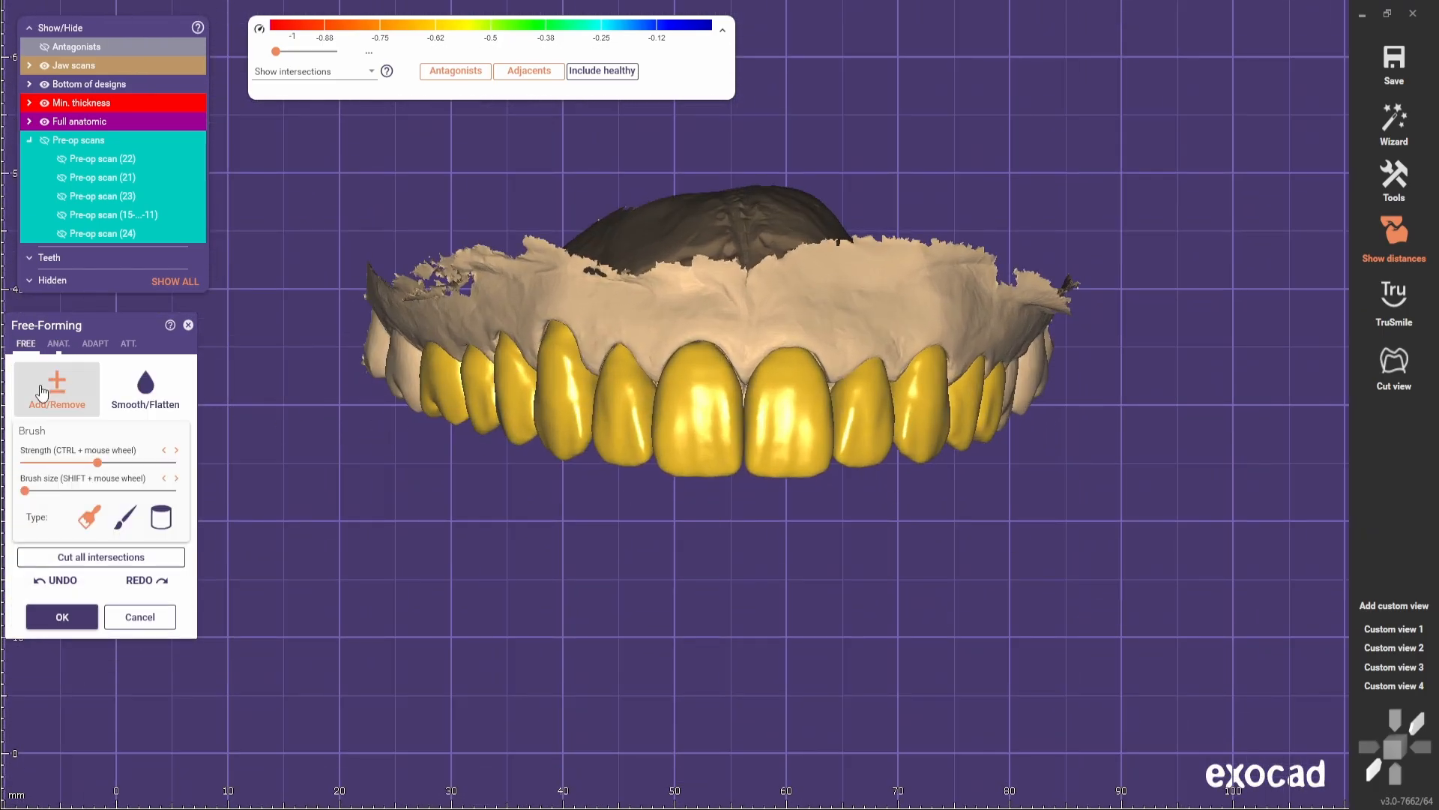
{"action": "scroll", "coordinate": [479, 389], "scroll_direction": "up", "scroll_amount": 4}
{"action": "right_click_drag", "start_coordinate": [449, 390], "coordinate": [523, 375]}
{"action": "scroll", "coordinate": [523, 374], "scroll_direction": "up", "scroll_amount": 3, "text": "shift"}
{"action": "scroll", "coordinate": [544, 371], "scroll_direction": "down", "scroll_amount": 3}
{"action": "right_click_drag", "start_coordinate": [645, 503], "coordinate": [518, 524]}
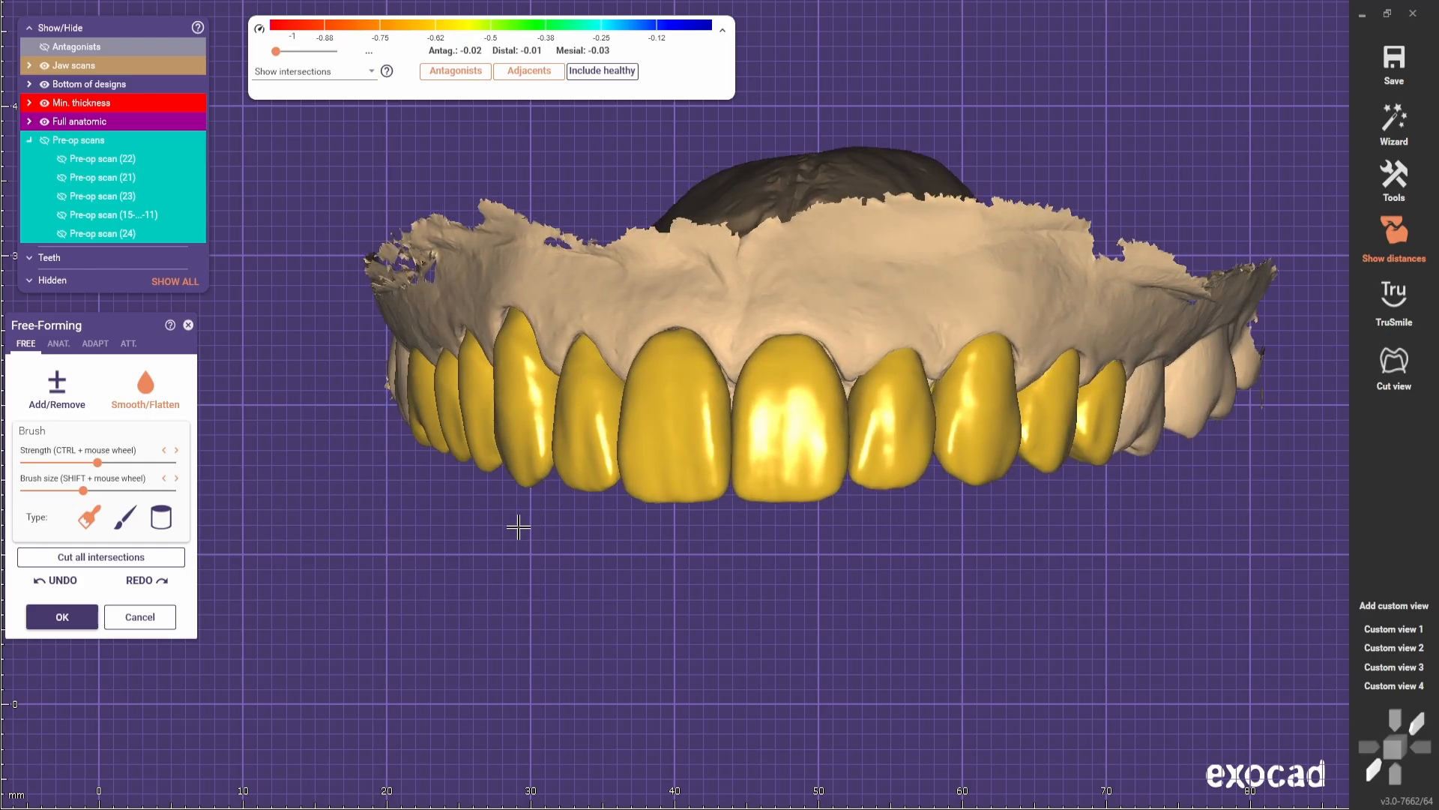
{"action": "left_click", "coordinate": [57, 390]}
{"action": "right_click_drag", "start_coordinate": [458, 386], "coordinate": [584, 406]}
{"action": "scroll", "coordinate": [624, 404], "scroll_direction": "down", "scroll_amount": 3}
{"action": "right_click_drag", "start_coordinate": [624, 540], "coordinate": [599, 375]}
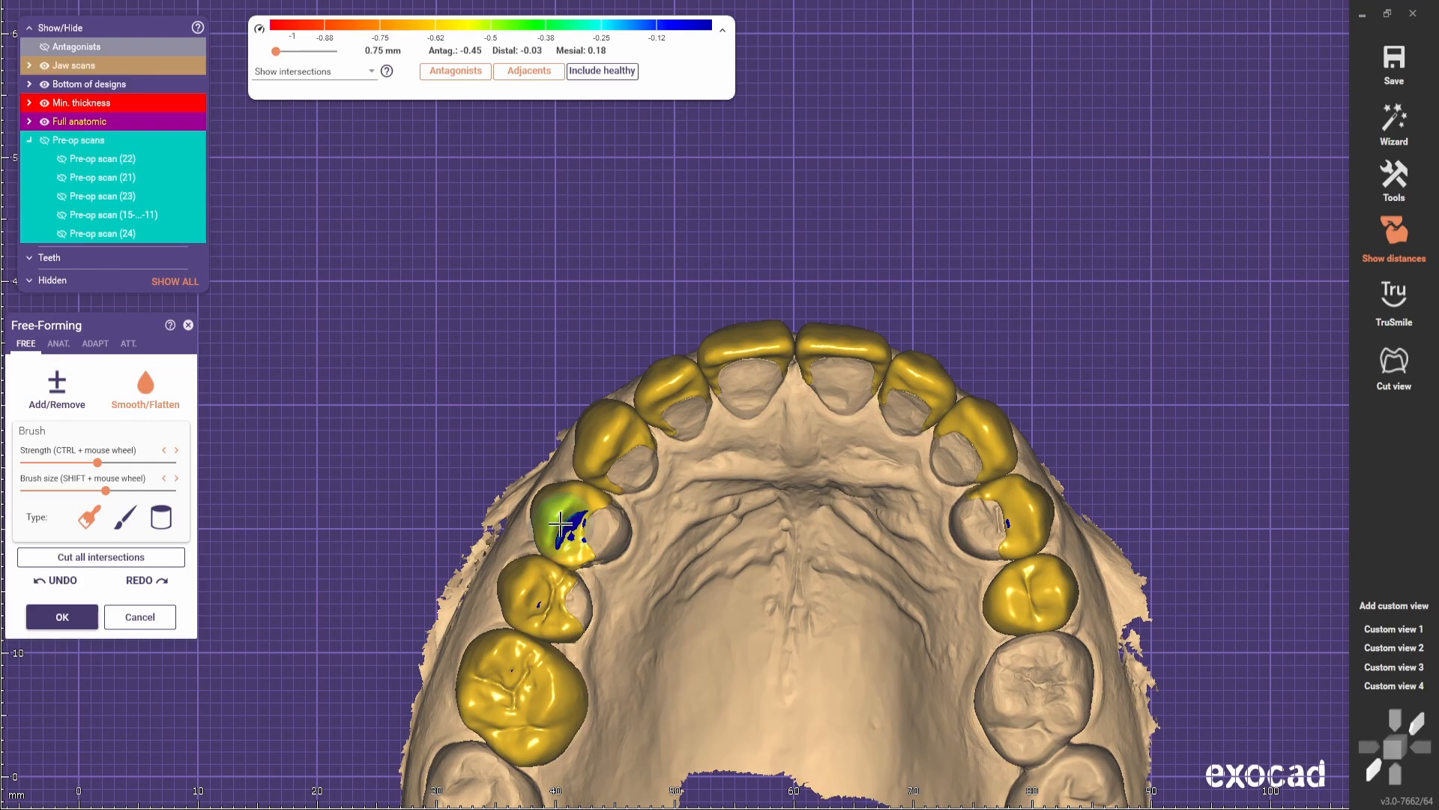
- Smooth the buccal surfaces of premolar restorations 24 and 25, adjusting the brush size as needed
{"action": "right_click_drag", "start_coordinate": [1274, 479], "coordinate": [1303, 697]}
{"action": "scroll", "coordinate": [903, 460], "scroll_direction": "up", "scroll_amount": 4}
{"action": "scroll", "coordinate": [1097, 457], "scroll_direction": "down", "scroll_amount": 4, "text": "shift"}
{"action": "right_click_drag", "start_coordinate": [1097, 457], "coordinate": [1334, 581]}
{"action": "scroll", "coordinate": [542, 475], "scroll_direction": "up", "scroll_amount": 4}
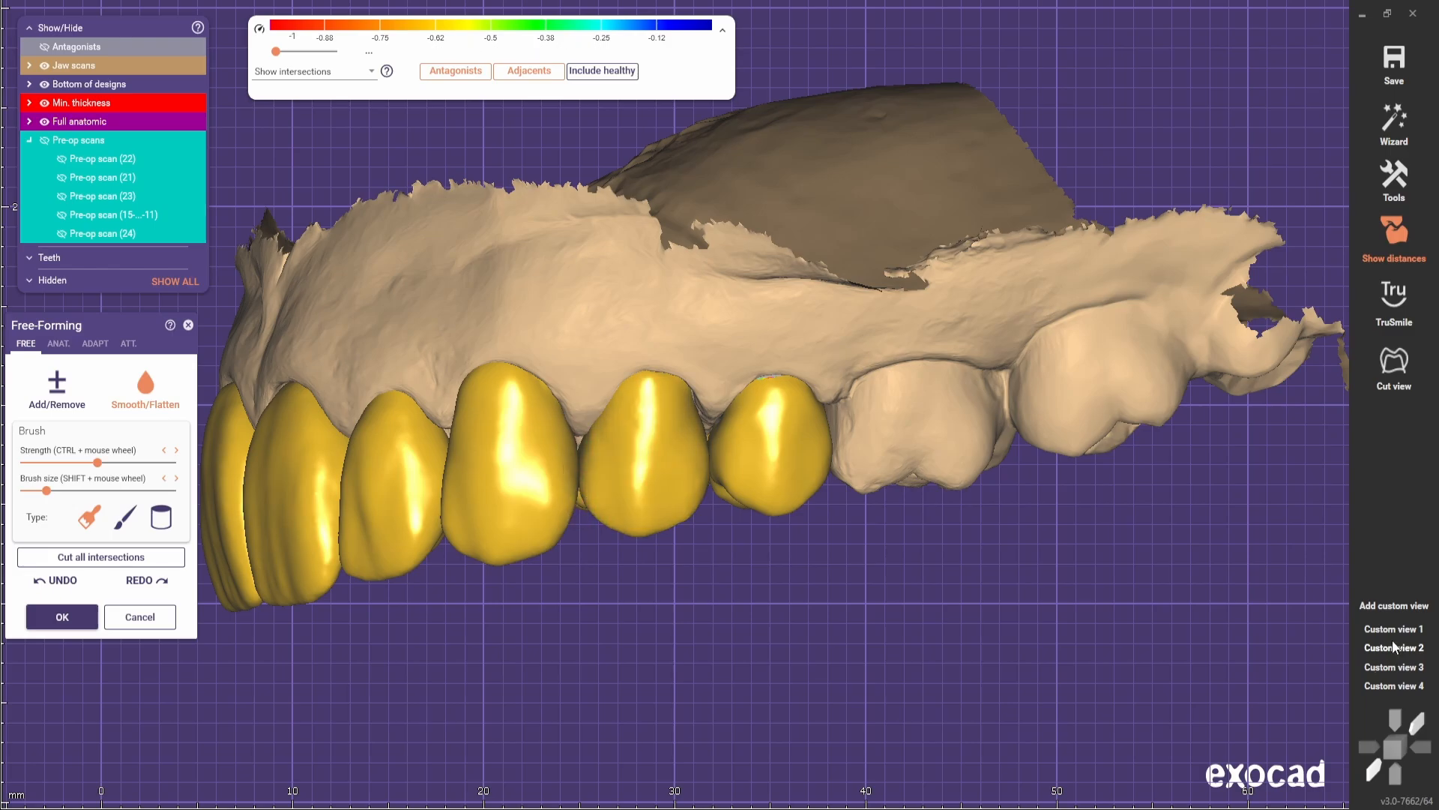
{"action": "left_click", "coordinate": [1393, 647]}
{"action": "scroll", "coordinate": [1018, 392], "scroll_direction": "up", "scroll_amount": 3}
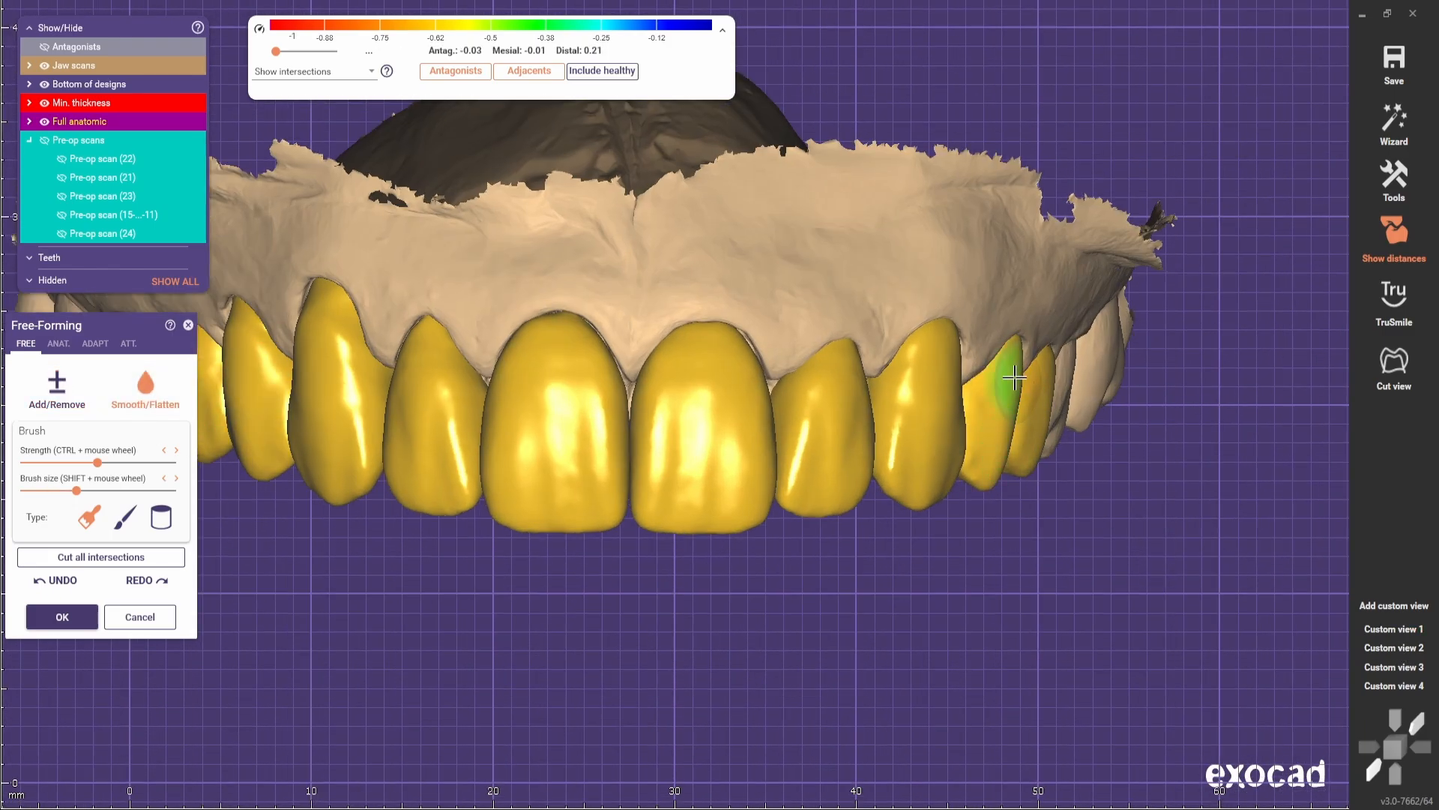
{"action": "scroll", "coordinate": [1014, 379], "scroll_direction": "up", "scroll_amount": 1, "text": "shift"}
{"action": "left_click", "coordinate": [120, 386]}
- Overlay the pre-op scan (15-11) at 100% to compare it with the restorations, and hide it again
{"action": "scroll", "coordinate": [890, 578], "scroll_direction": "down", "scroll_amount": 3}
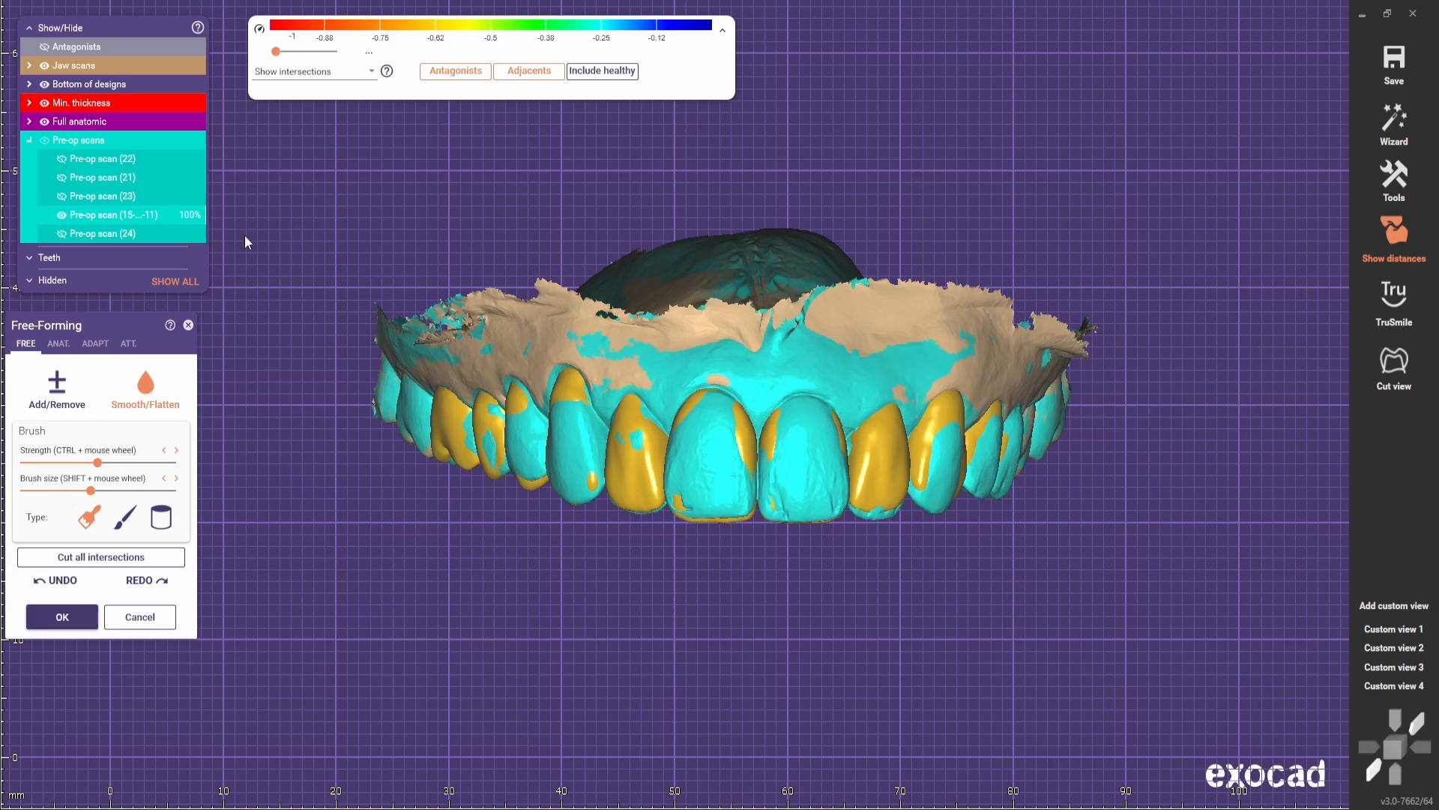
{"action": "left_click_drag", "start_coordinate": [165, 215], "coordinate": [114, 225]}
{"action": "scroll", "coordinate": [700, 610], "scroll_direction": "down", "scroll_amount": 3}
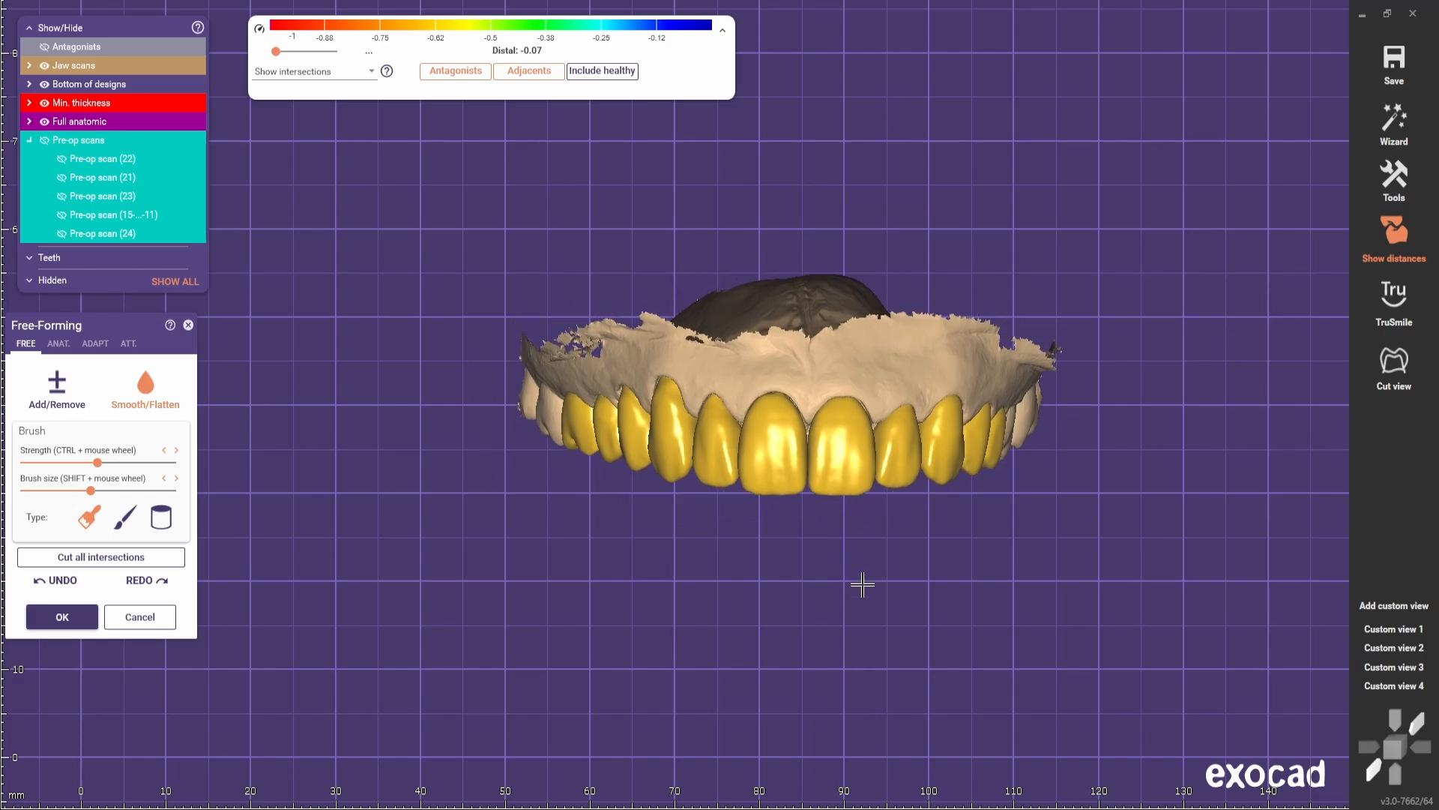
{"action": "scroll", "coordinate": [858, 573], "scroll_direction": "up", "scroll_amount": 3}
{"action": "mouse_move", "coordinate": [848, 555]}
{"action": "middle_mouse_down"}
{"action": "mouse_move", "coordinate": [839, 637]}
{"action": "mouse_move", "coordinate": [830, 544]}
{"action": "middle_mouse_up"}
{"action": "scroll", "coordinate": [830, 543], "scroll_direction": "down", "scroll_amount": 3}
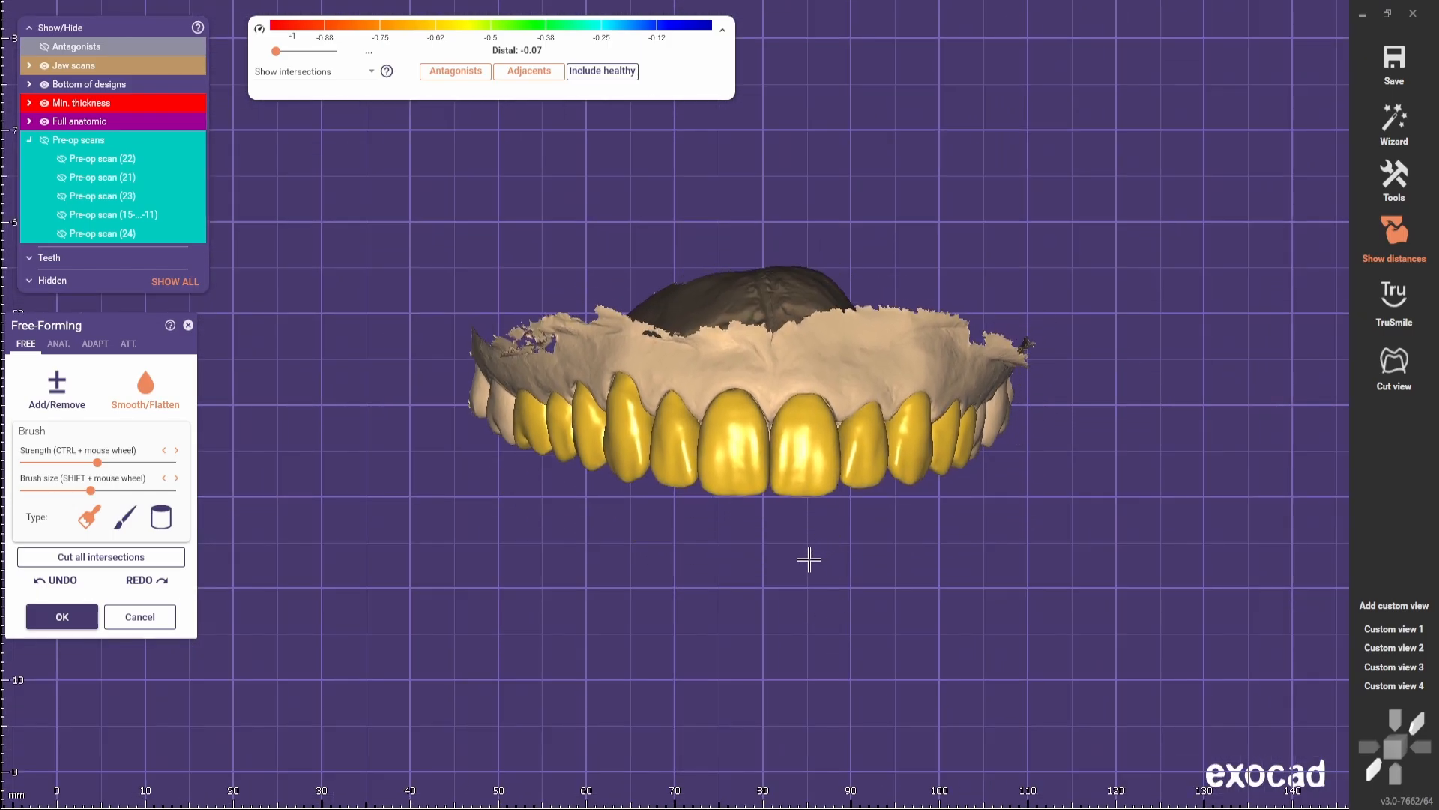